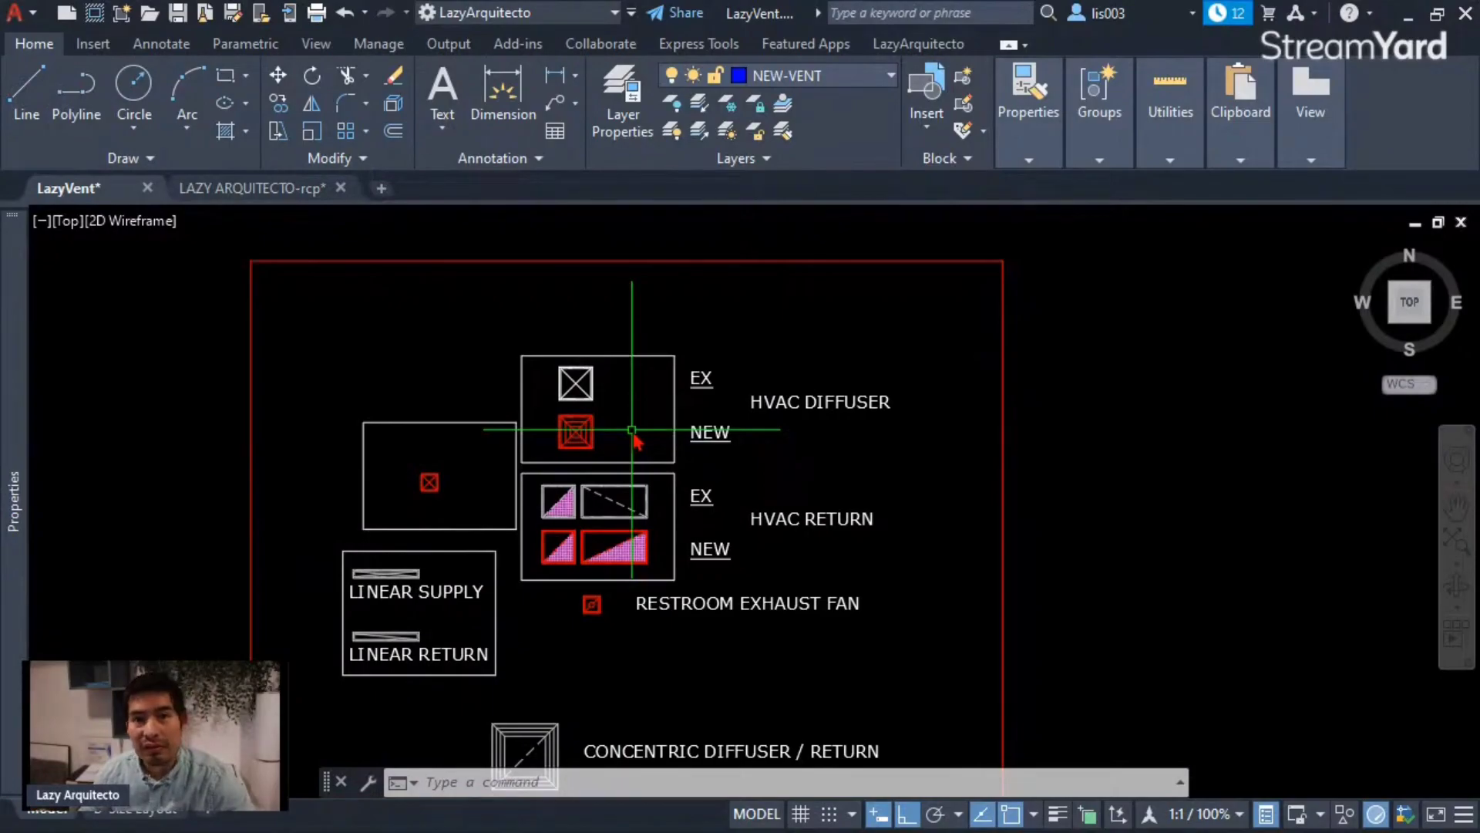
# Examine the existing and new HVAC diffuser blocks in the legend and their dynamic grips.
pyautogui.scroll(4, 612, 414)
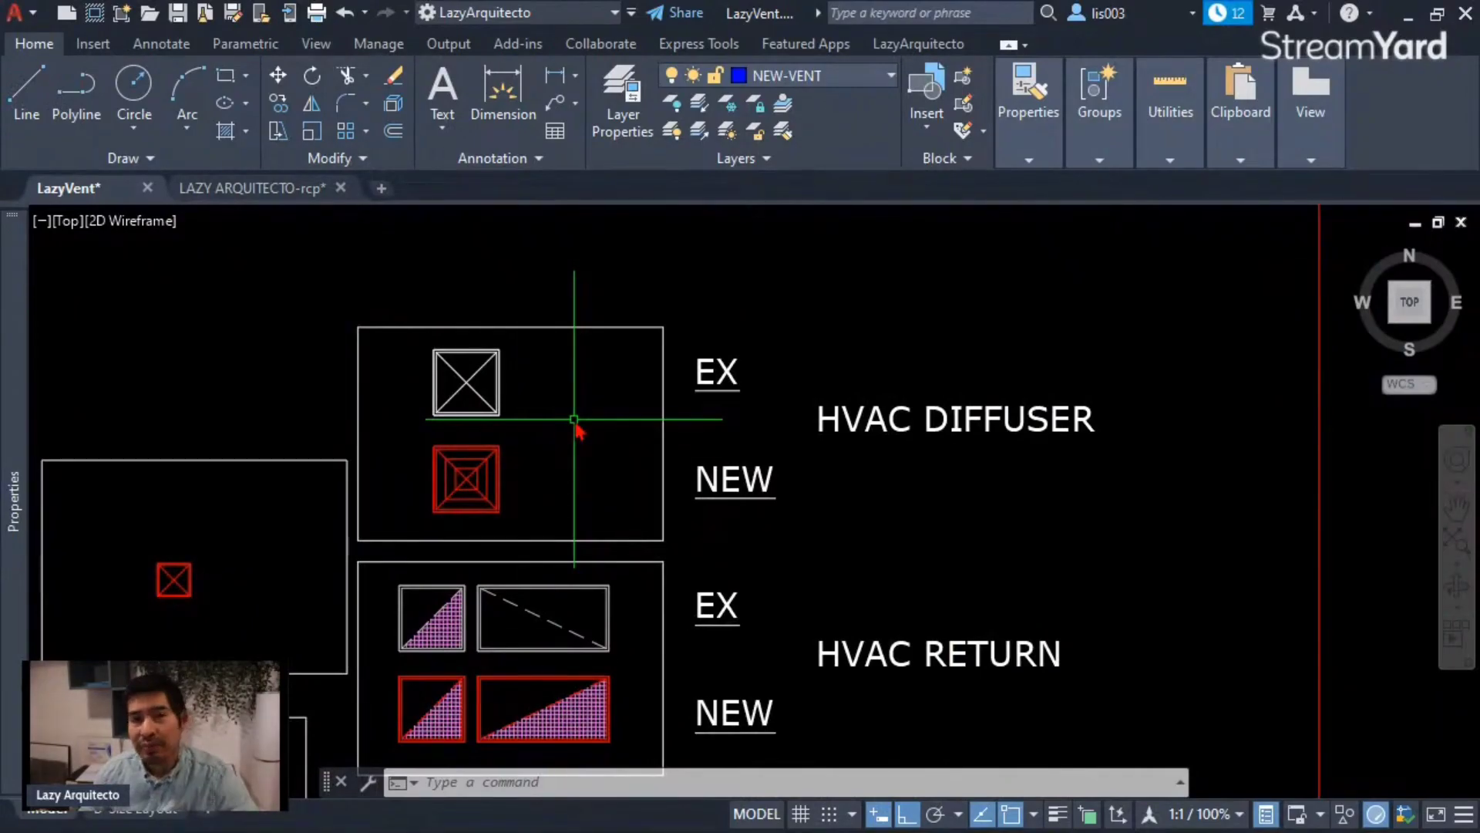
pyautogui.click(463, 351)
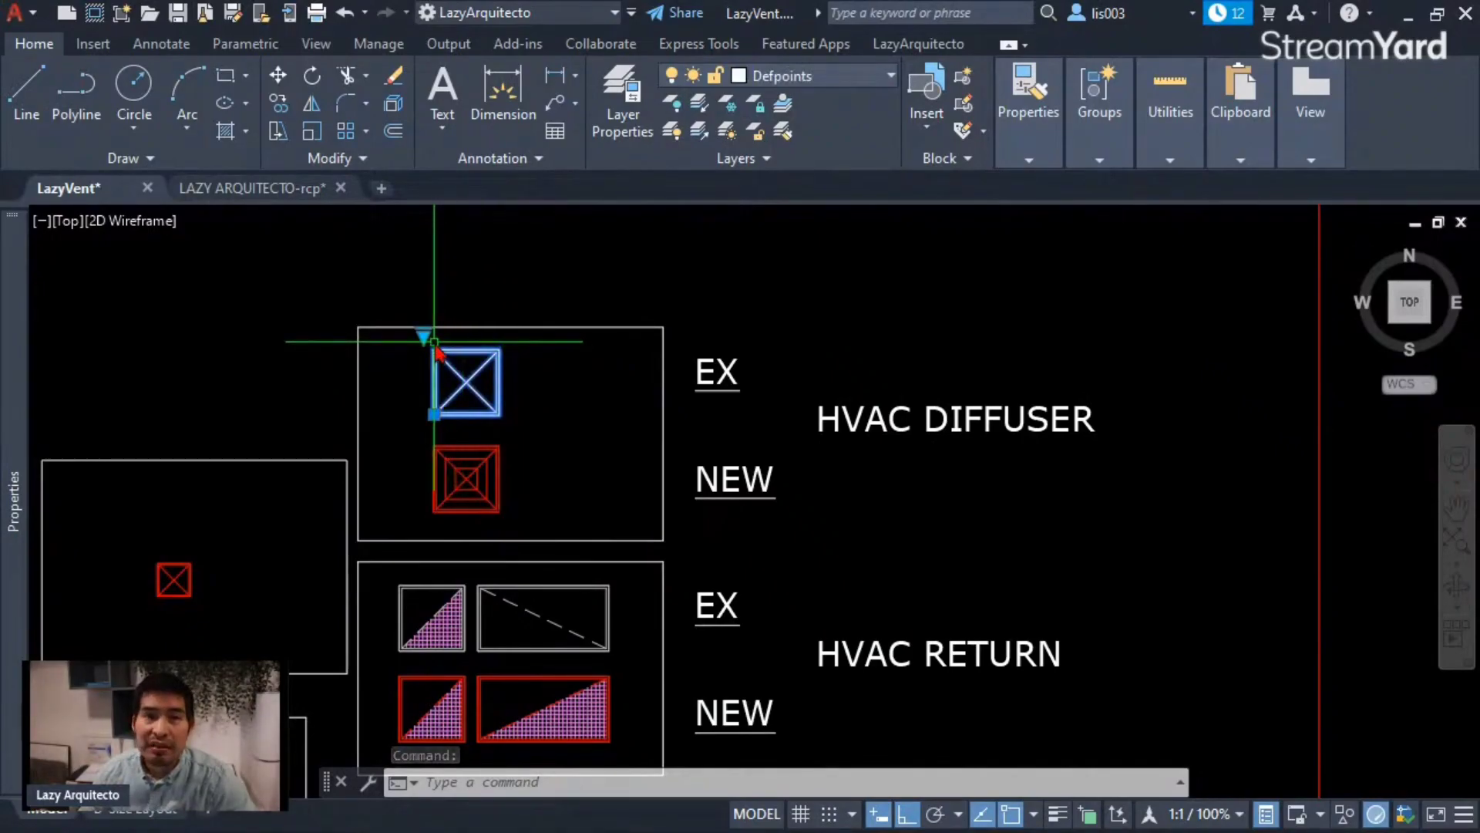
pyautogui.moveTo(493, 415); pyautogui.dragTo(527, 355, button='middle')
pyautogui.press('Escape')
pyautogui.click(465, 382)
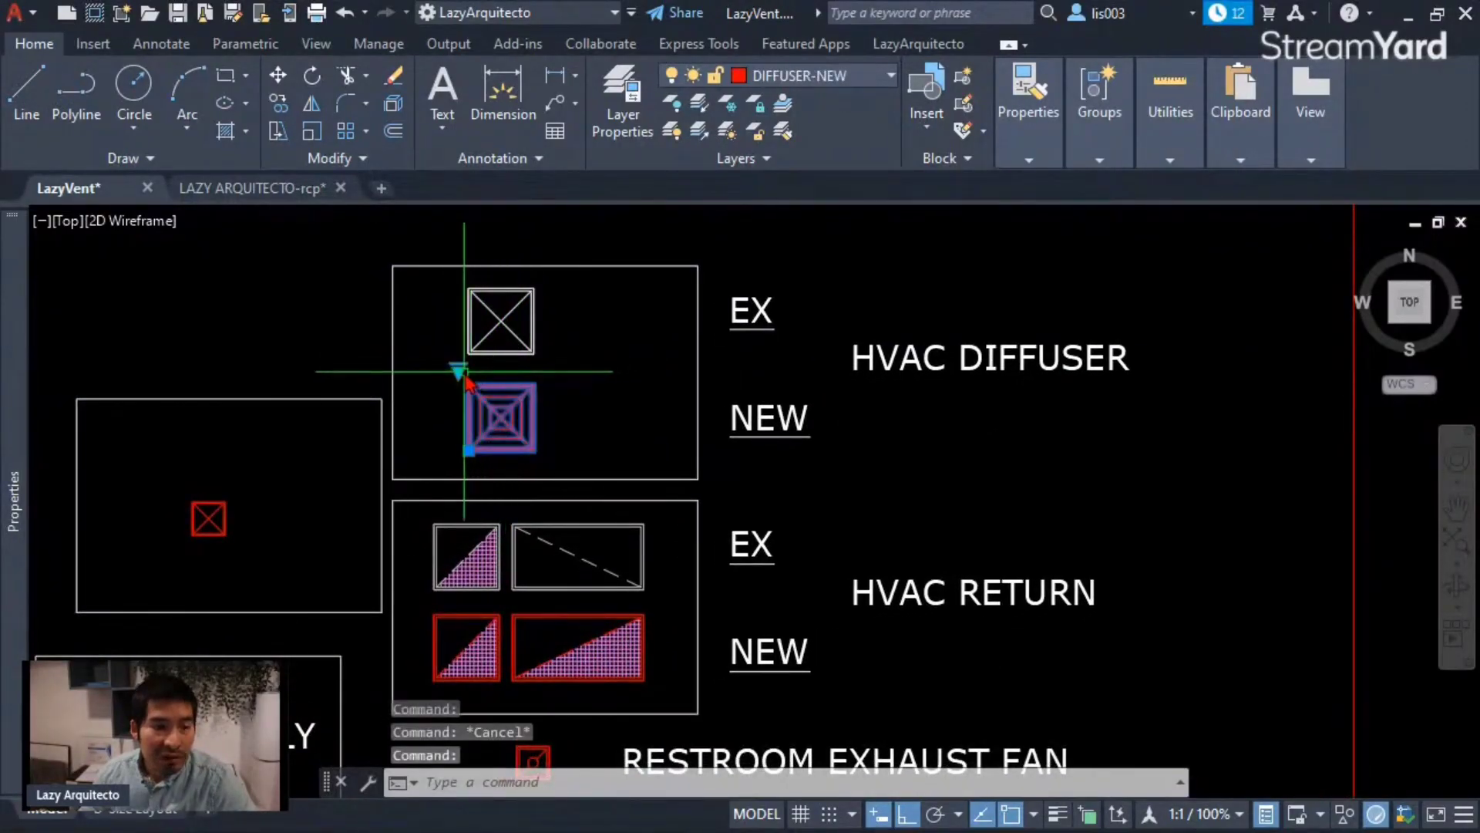
pyautogui.press('Escape')
pyautogui.moveTo(490, 531); pyautogui.dragTo(530, 412, button='middle')
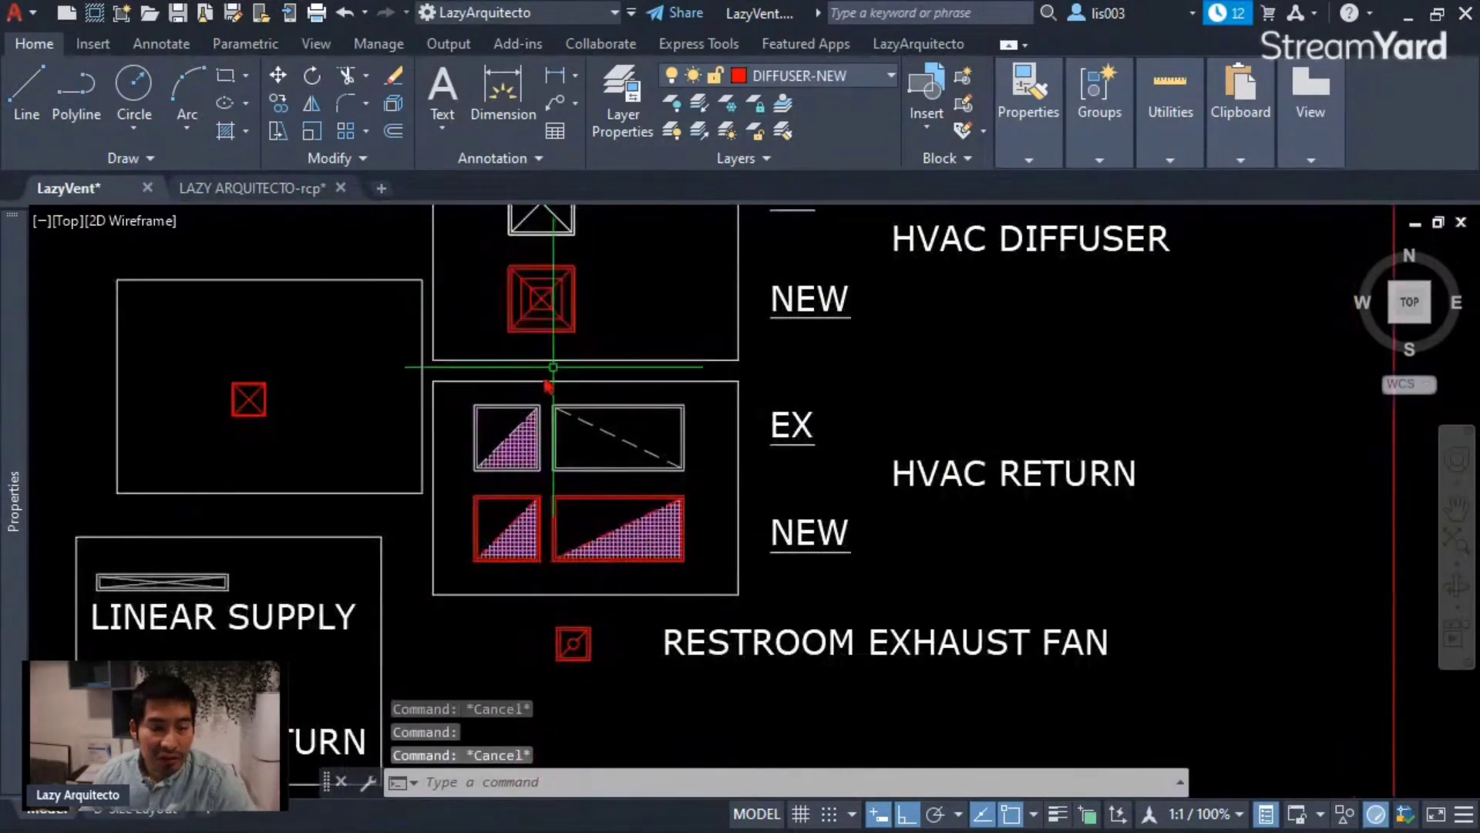
# Inspect the existing square HVAC return block and the small red diffuser block's visibility options, keeping 1X1 DIFUSER selected.
pyautogui.click(530, 412)
pyautogui.moveTo(268, 428)
pyautogui.mouseDown(button='middle')
pyautogui.moveTo(349, 365)
pyautogui.moveTo(411, 365)
pyautogui.mouseUp(button='middle')
pyautogui.click(411, 364)
pyautogui.click(380, 330)
pyautogui.click(363, 283)
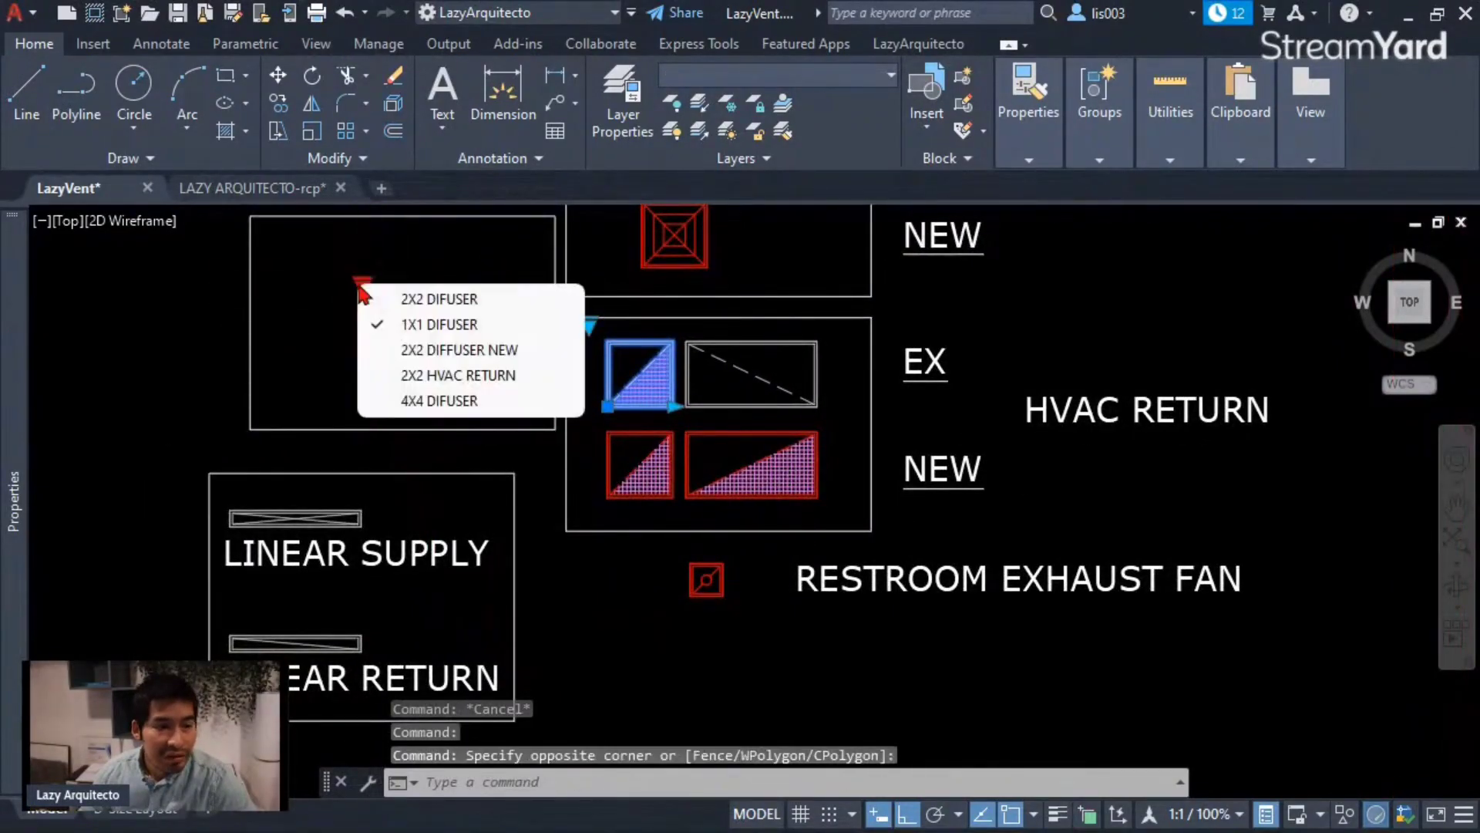
pyautogui.click(380, 327)
pyautogui.scroll(-3, 374, 520)
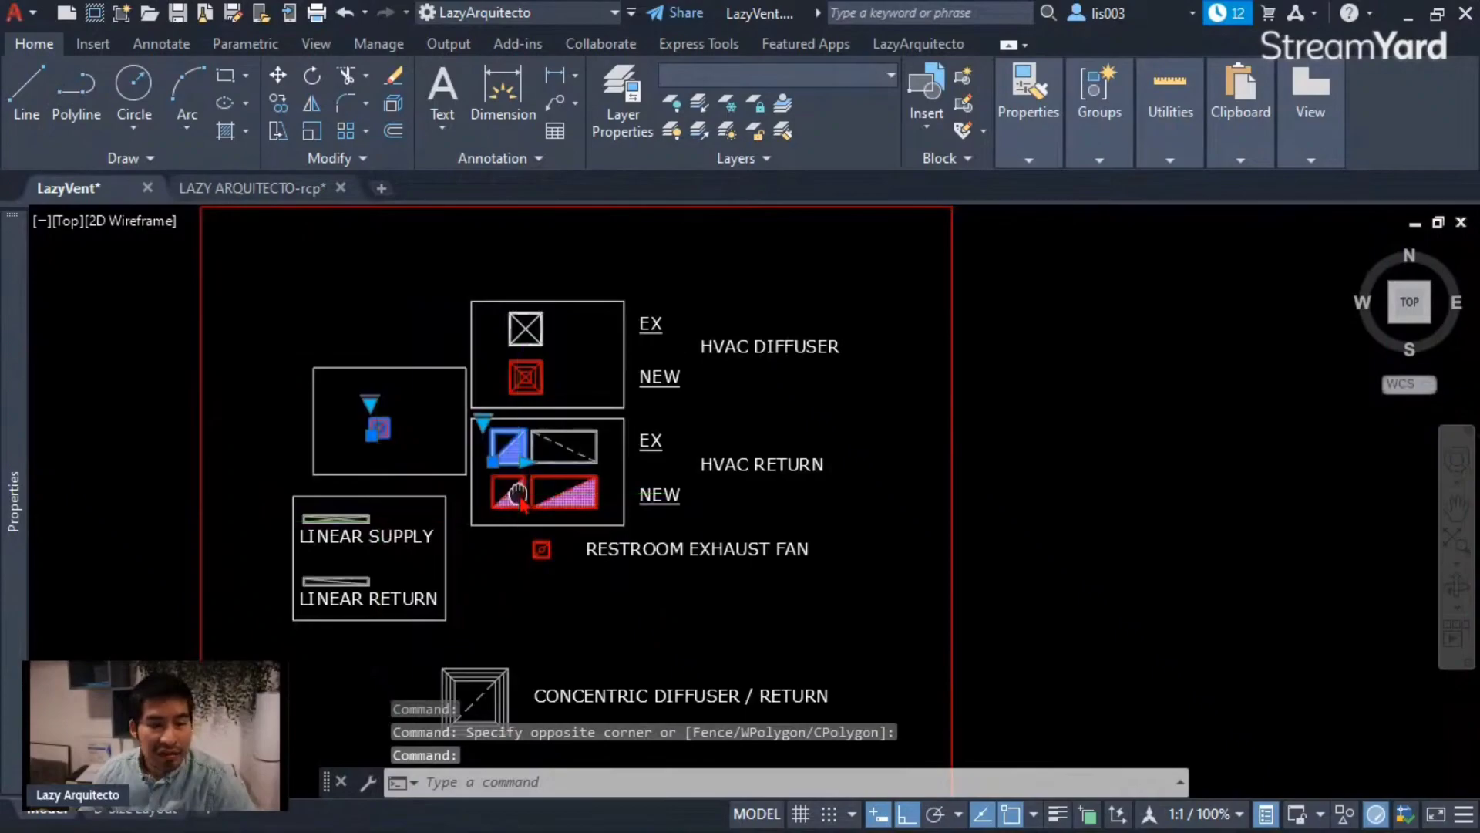
pyautogui.moveTo(517, 493); pyautogui.dragTo(473, 475, button='middle')
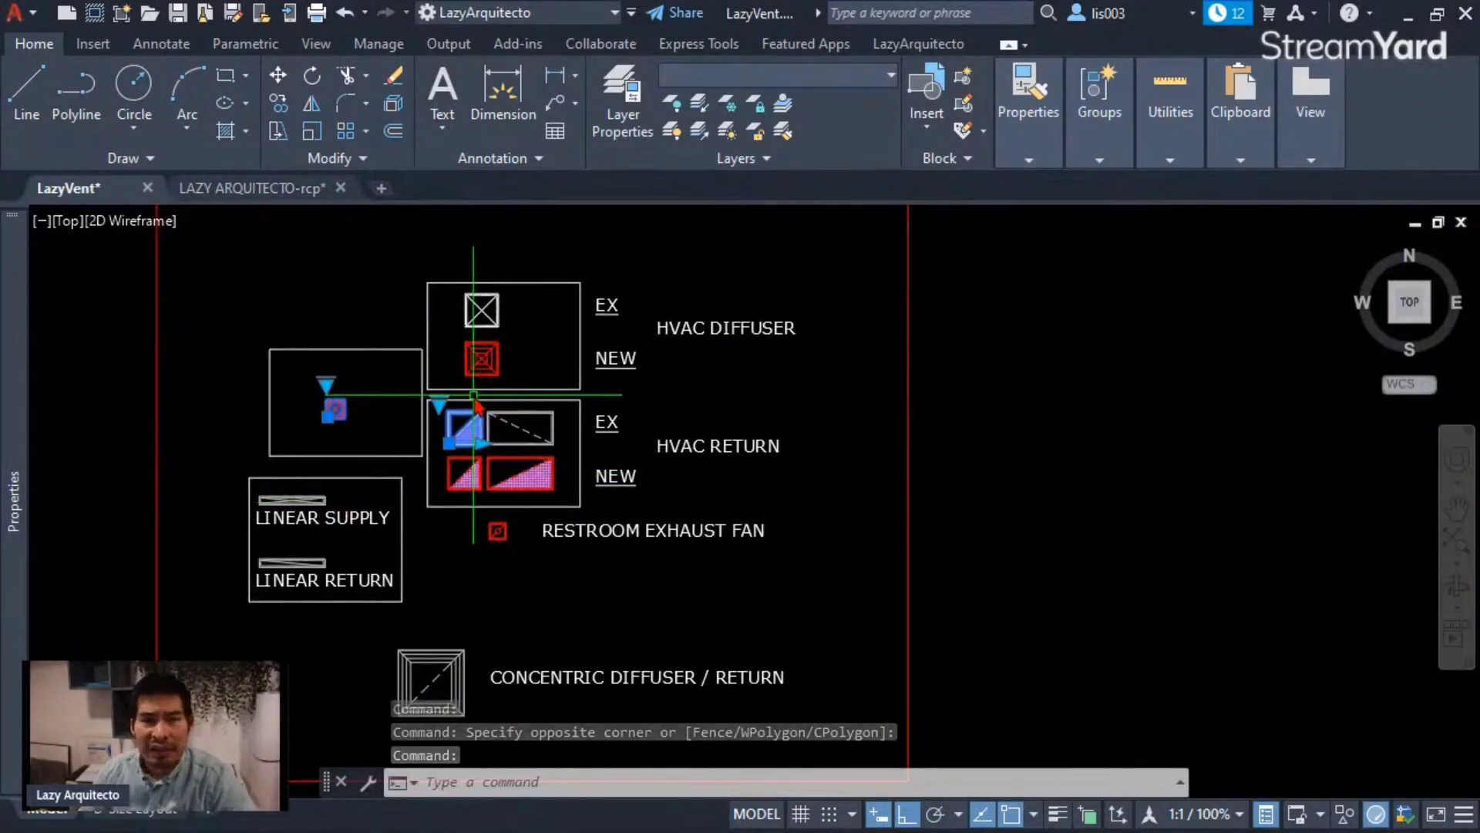
pyautogui.moveTo(536, 444); pyautogui.dragTo(522, 460, button='middle')
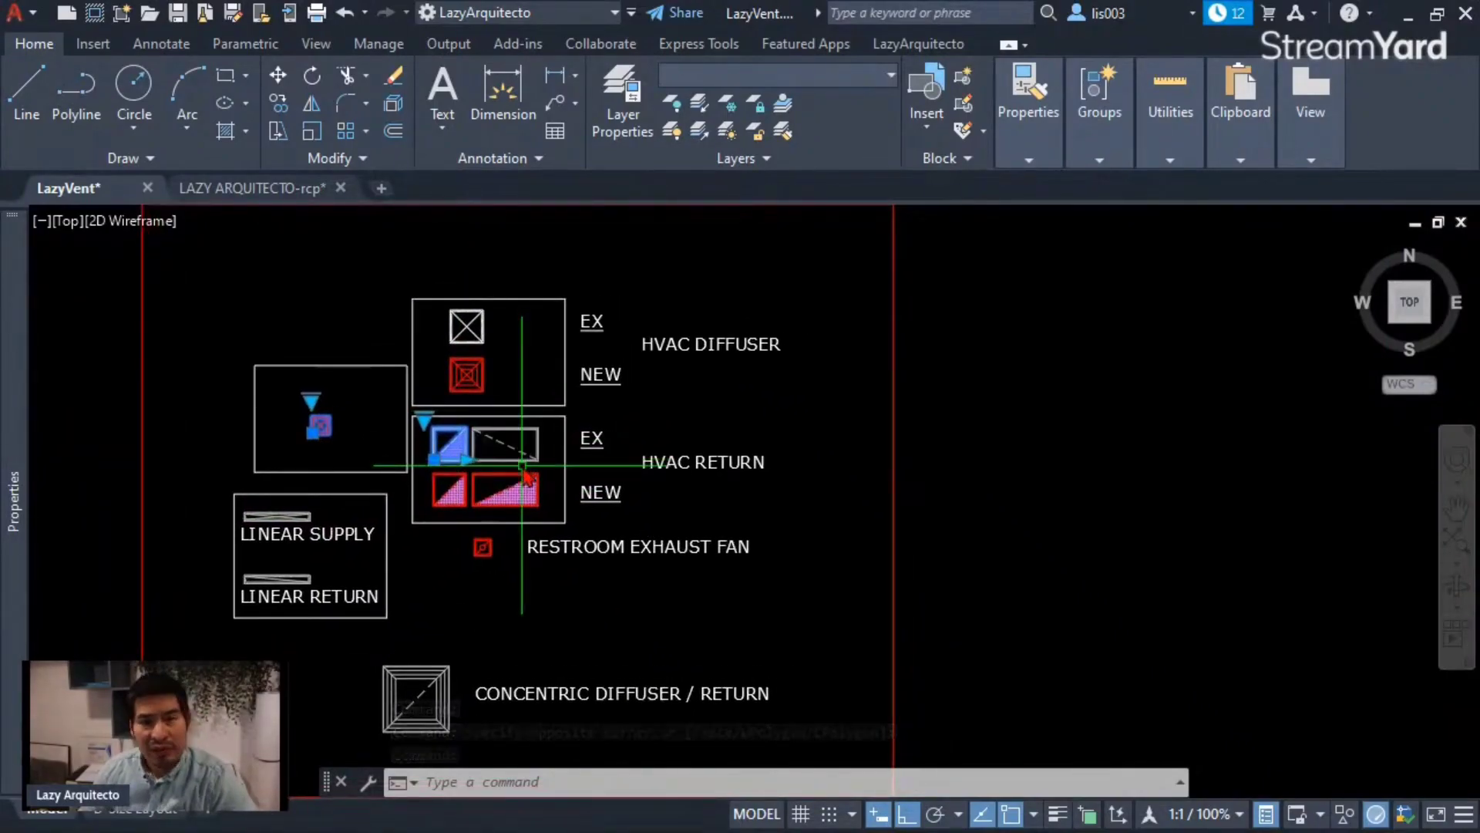
pyautogui.moveTo(651, 463); pyautogui.dragTo(589, 473, button='middle')
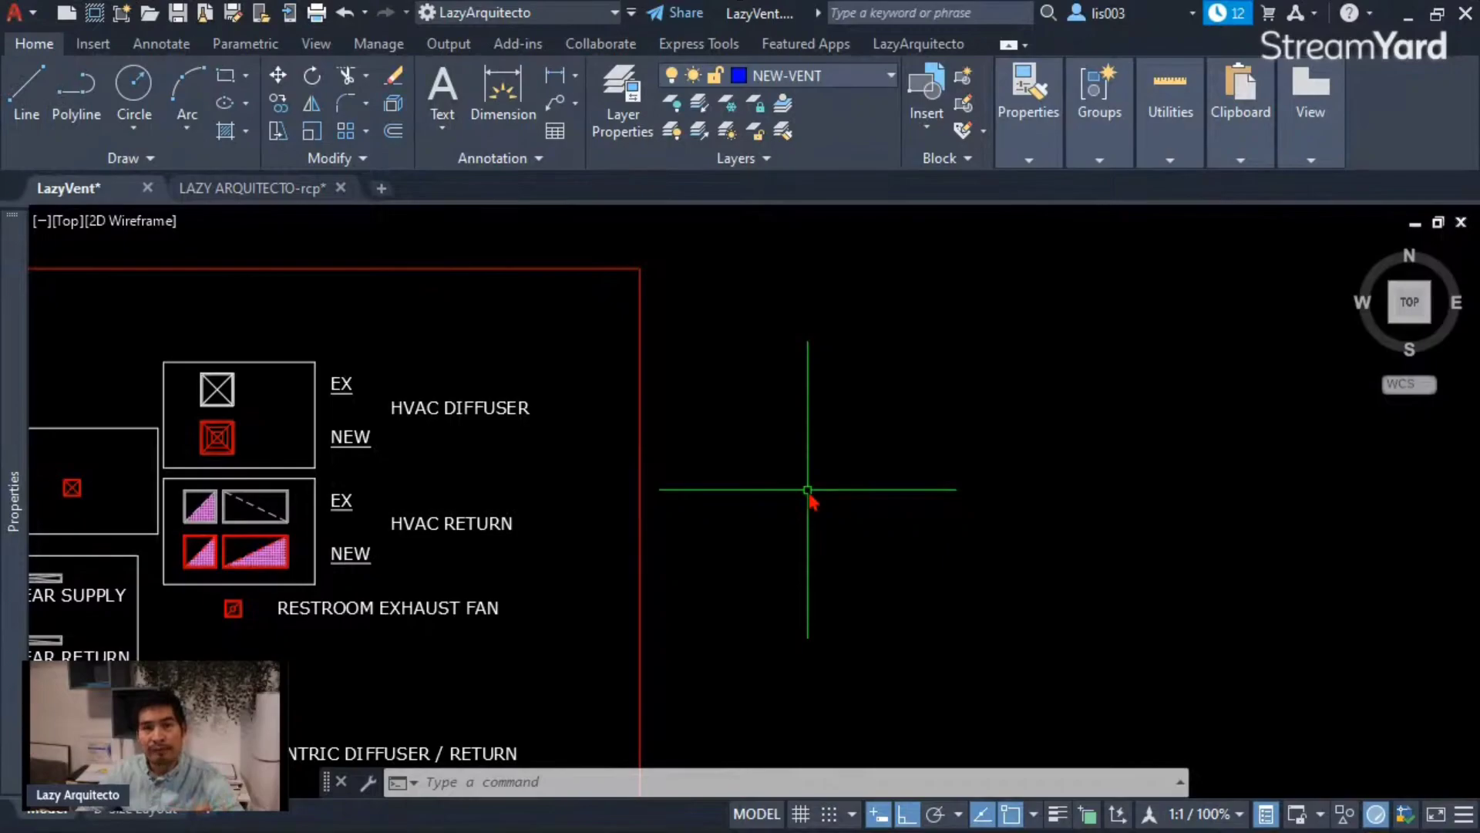
# Examine the existing HVAC diffuser block up close, checking its double outline, diagonals and grips.
pyautogui.moveTo(573, 559); pyautogui.dragTo(747, 481, button='middle')
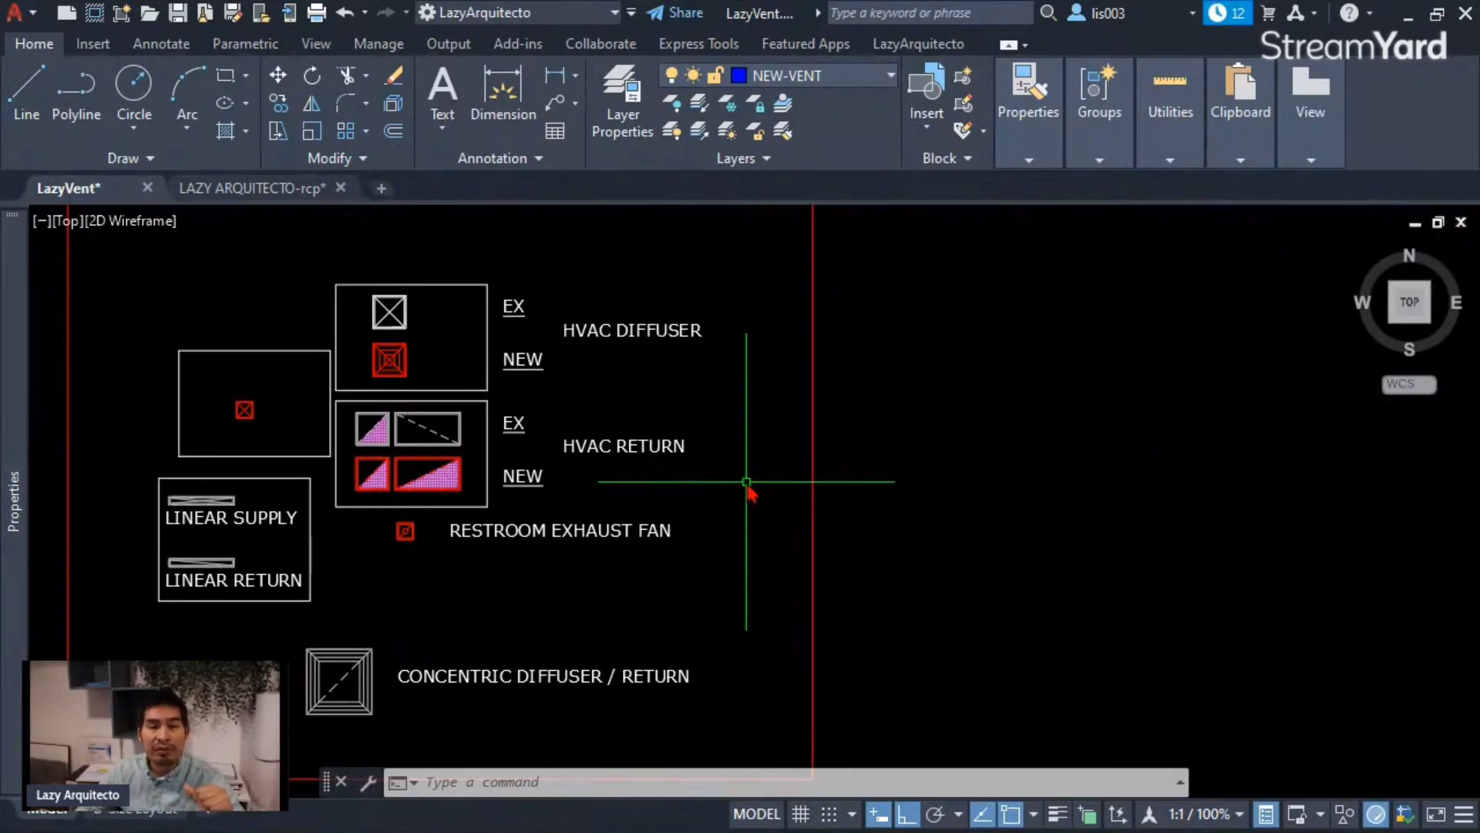
pyautogui.scroll(3, 455, 501)
pyautogui.moveTo(513, 386); pyautogui.dragTo(551, 568, button='middle')
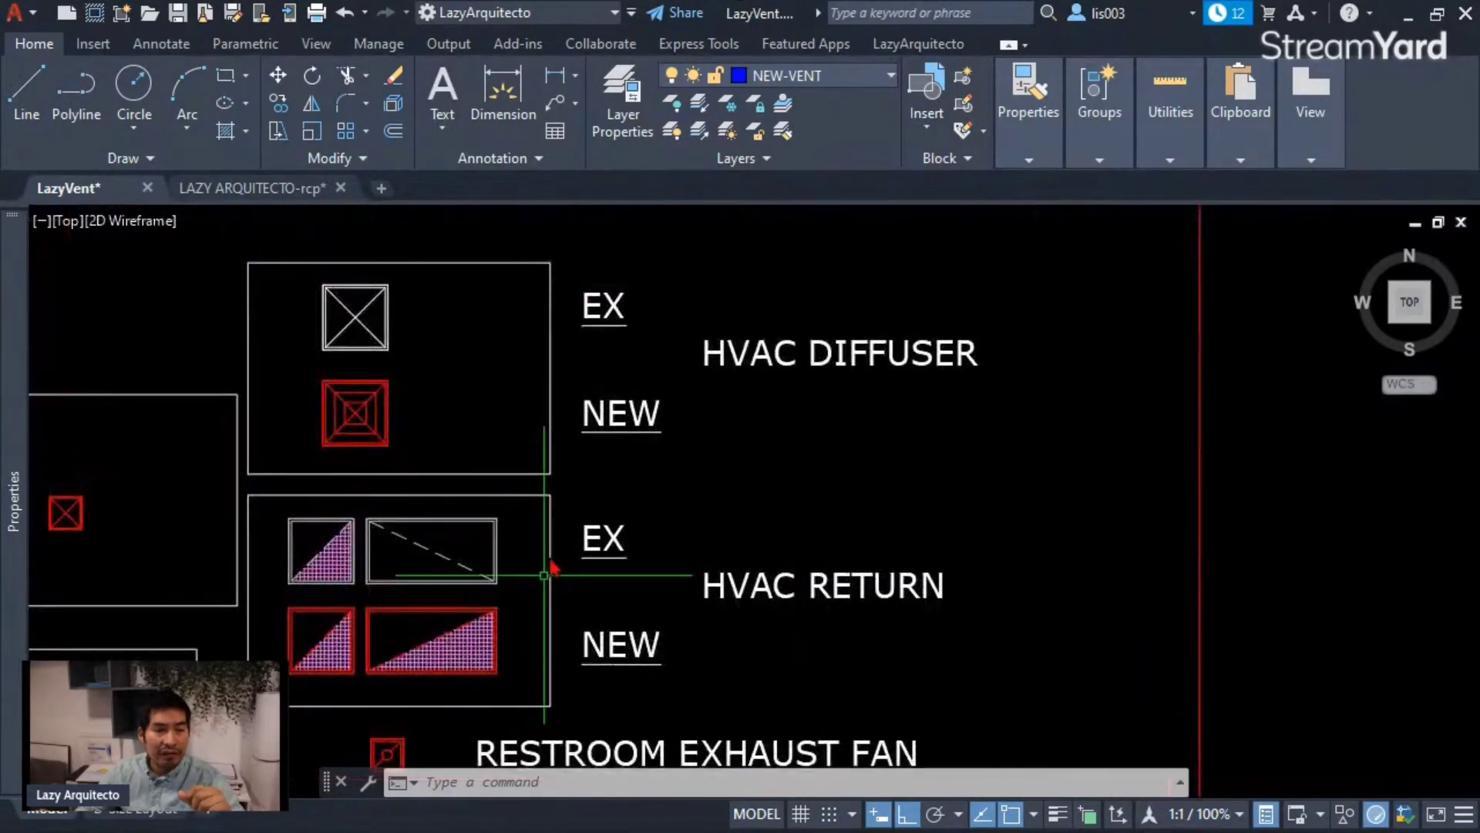
pyautogui.moveTo(568, 509); pyautogui.dragTo(650, 468, button='middle')
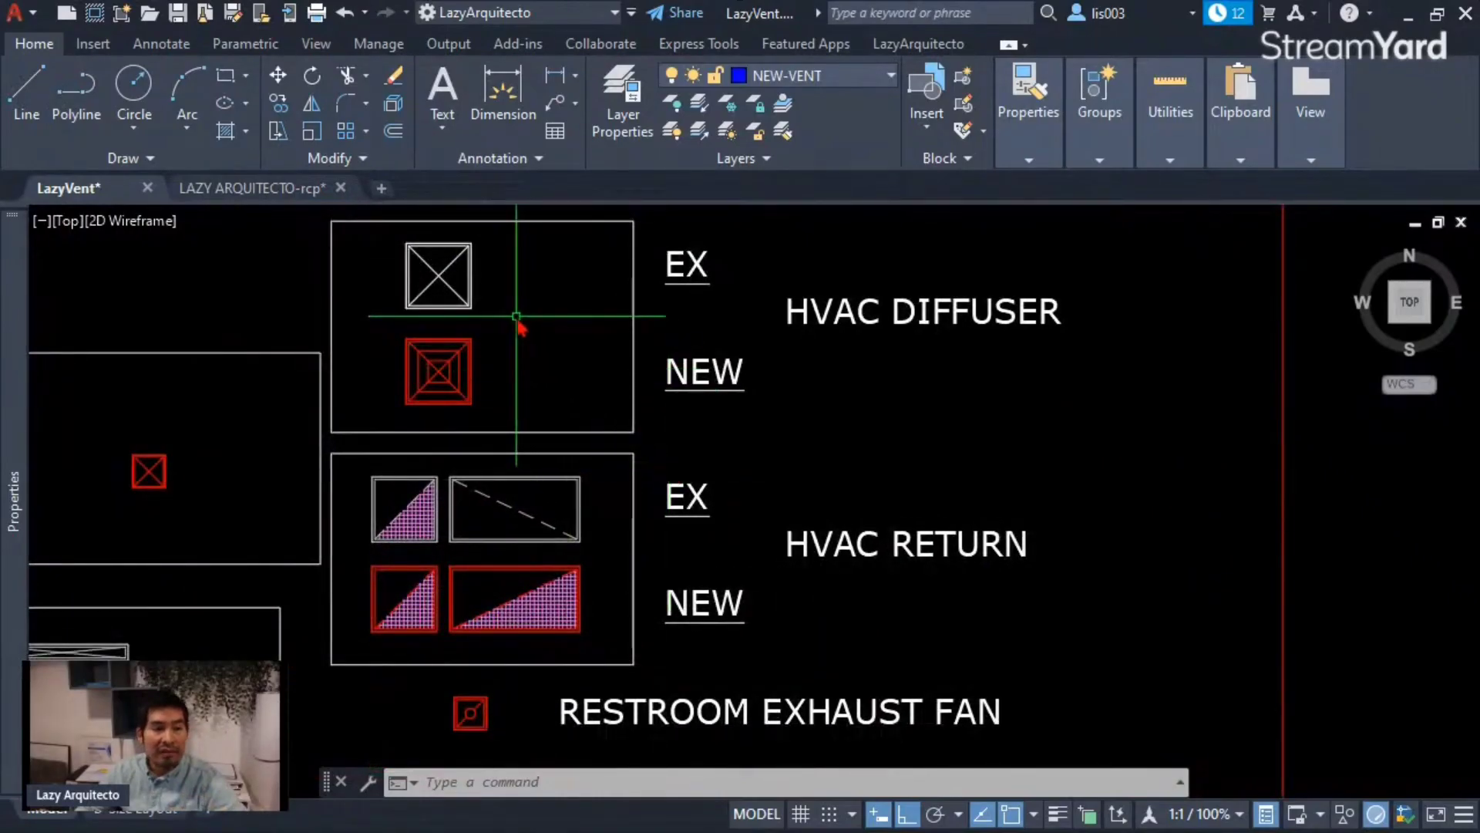
pyautogui.moveTo(519, 321); pyautogui.dragTo(512, 385, button='middle')
pyautogui.scroll(5, 460, 364)
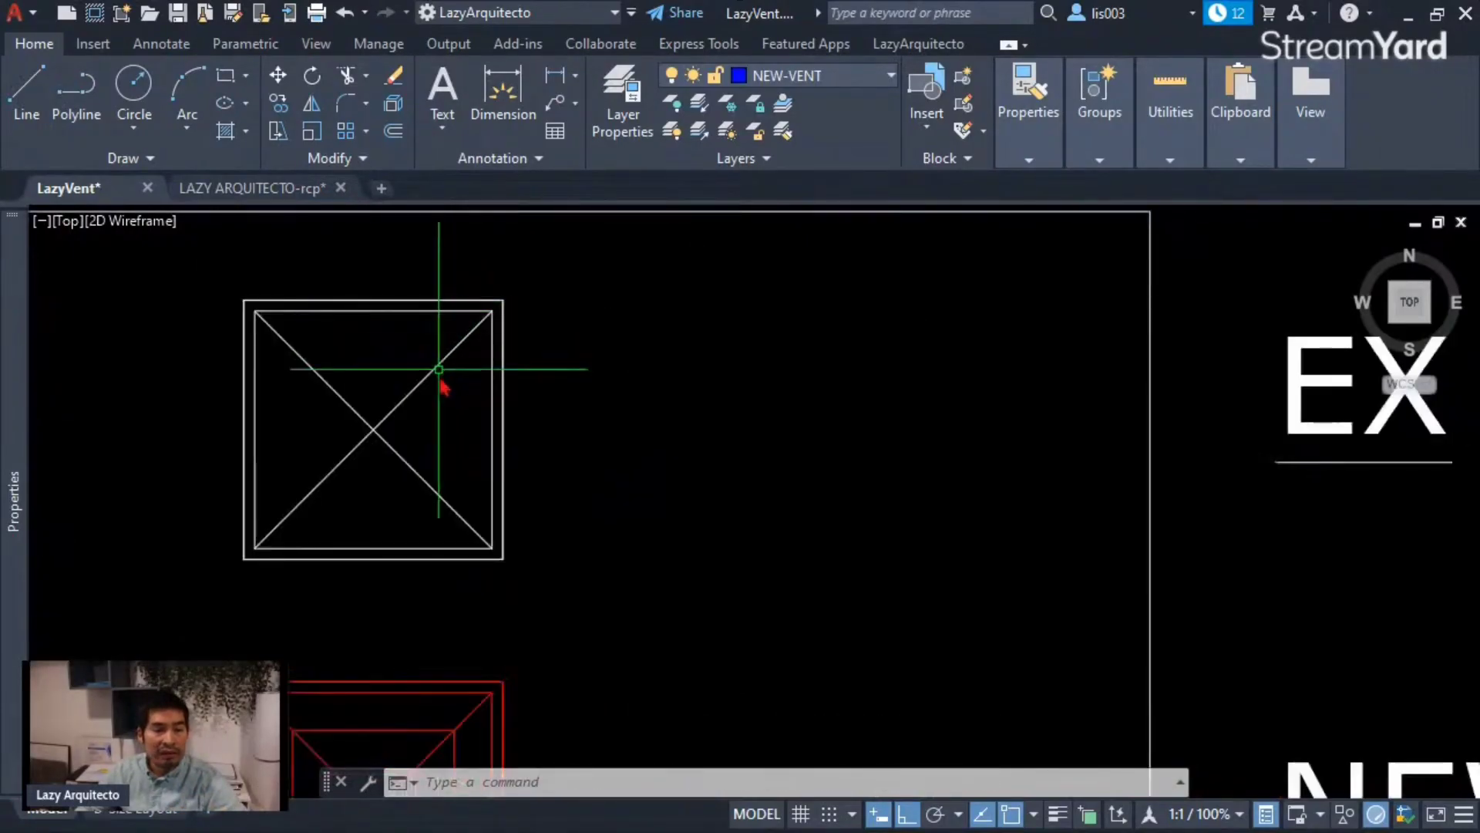
pyautogui.click(494, 327)
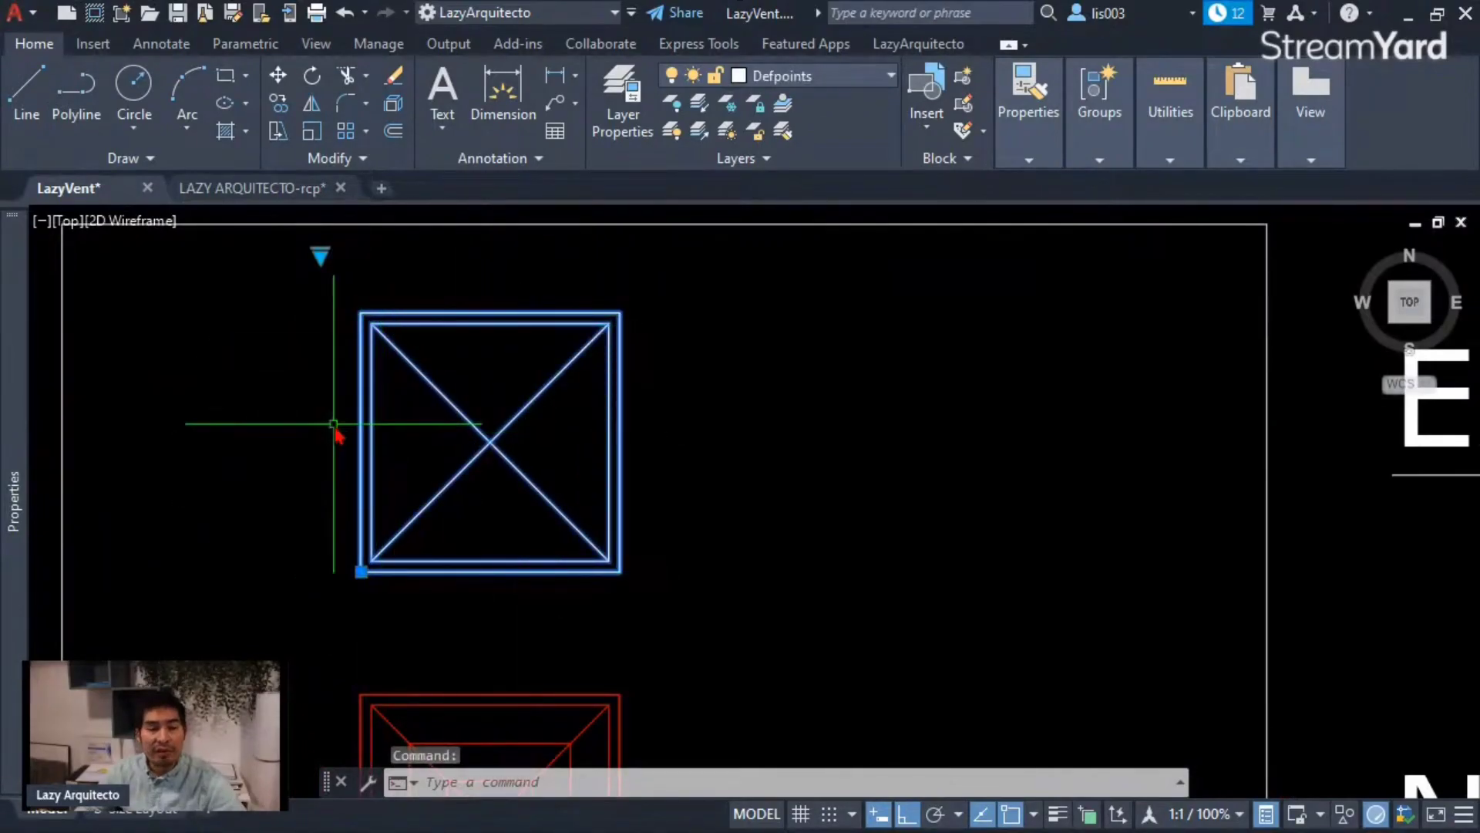
pyautogui.scroll(-3, 334, 427)
pyautogui.press('Escape')
pyautogui.press('Escape')
pyautogui.scroll(-6, 334, 428)
# Draw a 24 by 24 inch rectangle by its dimensions in the empty space outside the legend's red border.
pyautogui.moveTo(935, 495)
pyautogui.mouseDown(button='middle')
pyautogui.moveTo(631, 501)
pyautogui.moveTo(636, 469)
pyautogui.mouseUp(button='middle')
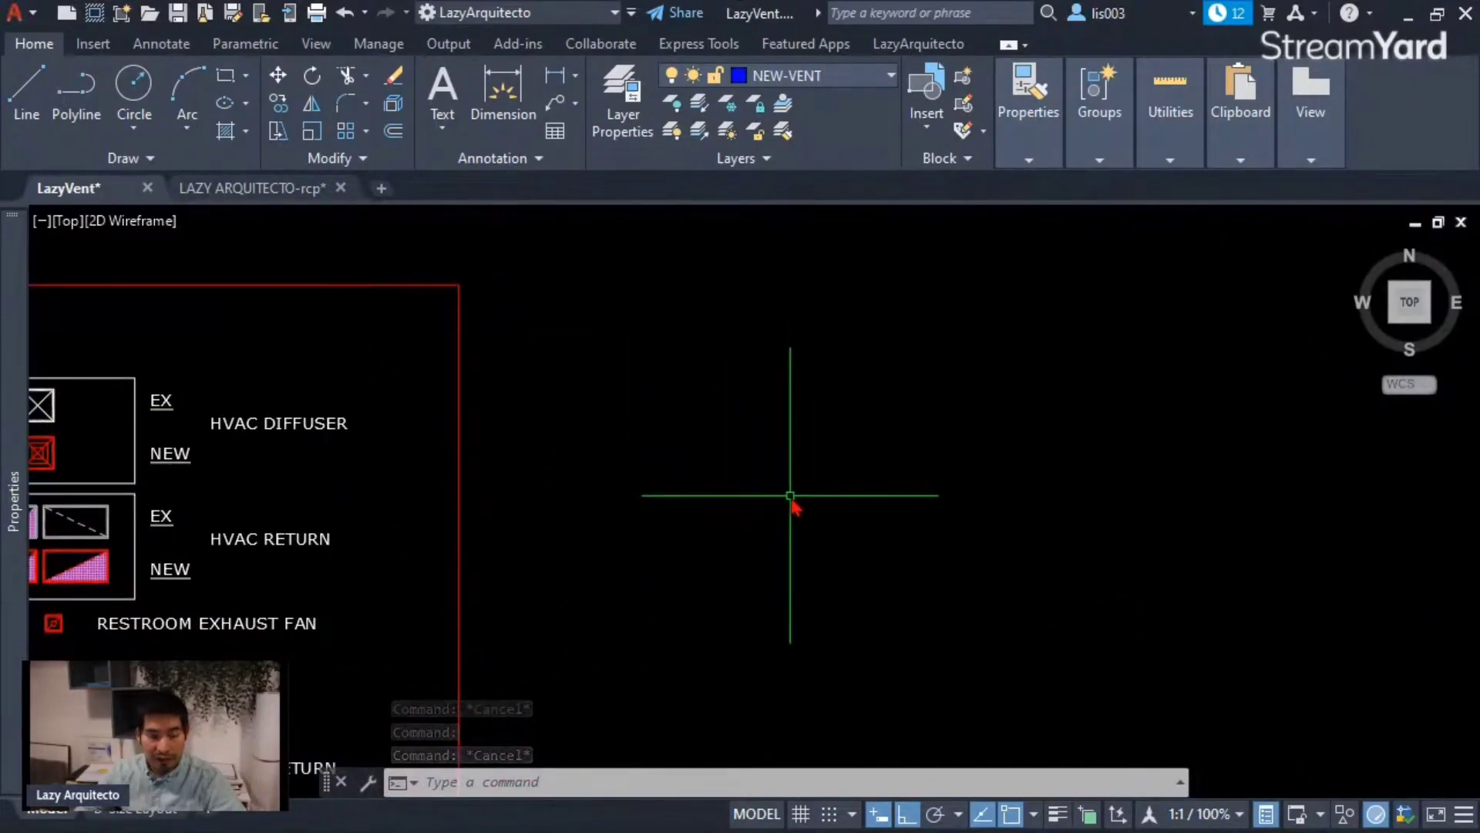
pyautogui.write('REC')
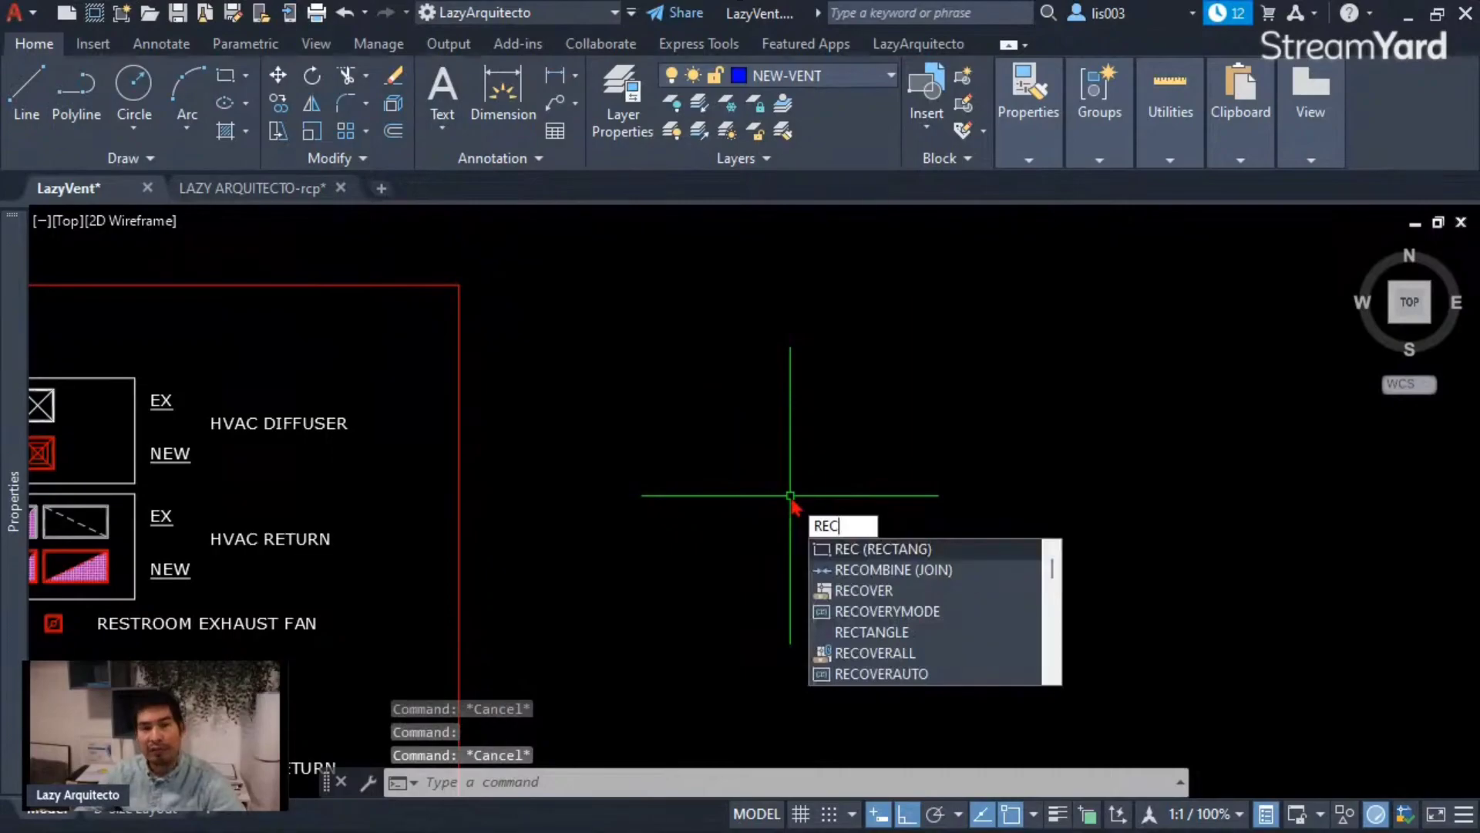
pyautogui.press('Return')
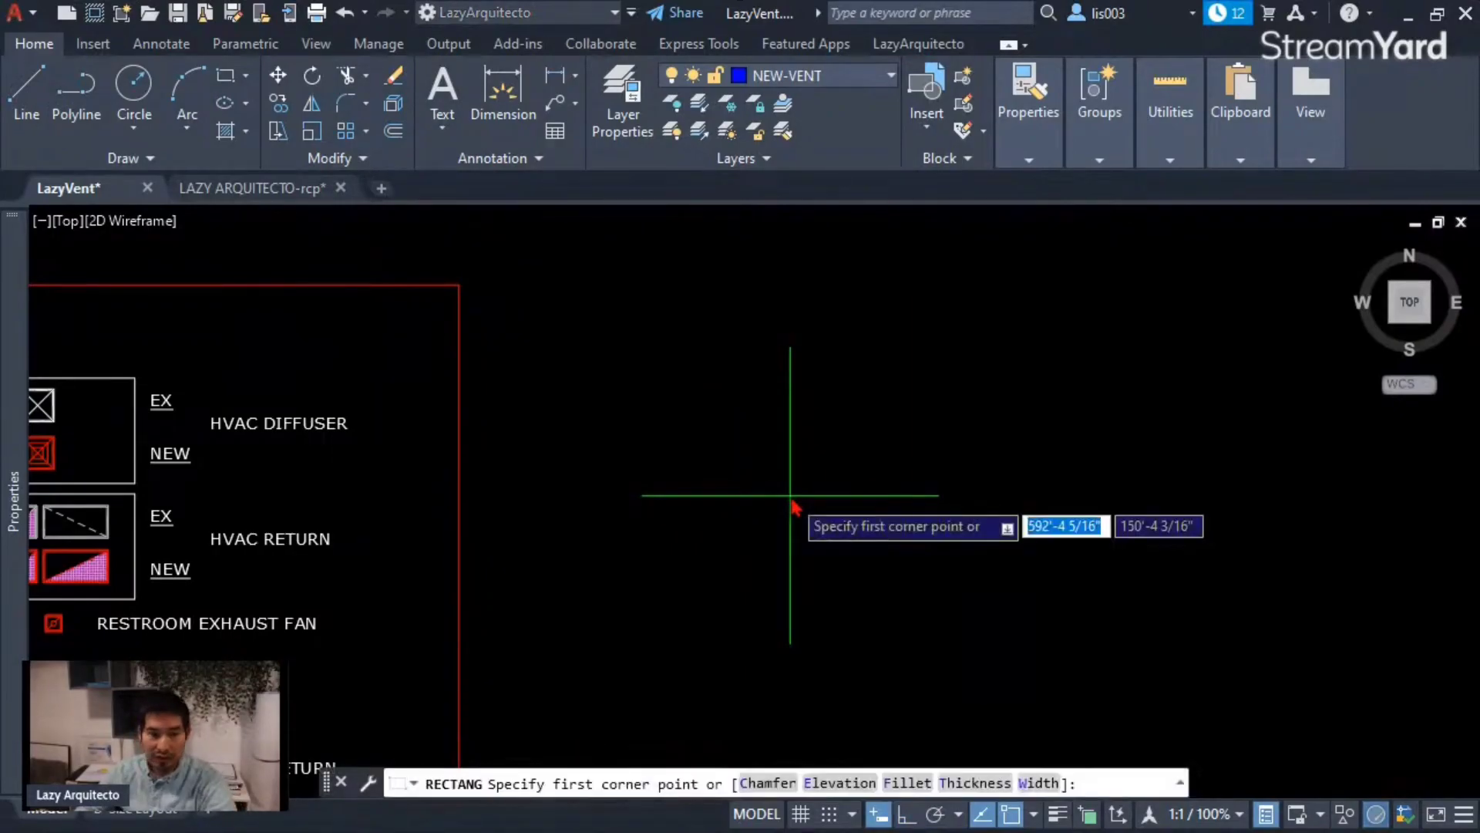
pyautogui.click(715, 528)
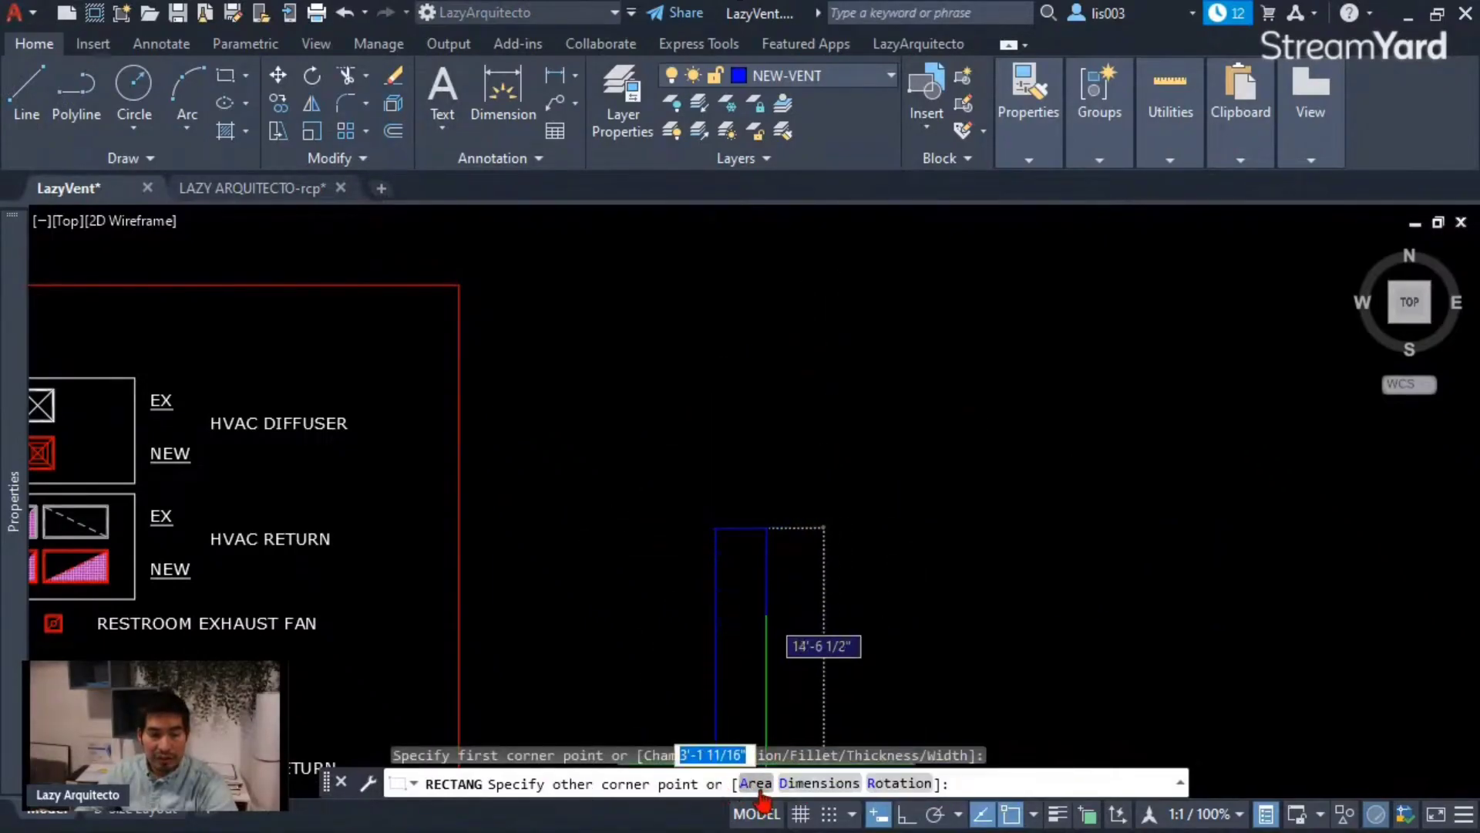
pyautogui.click(801, 784)
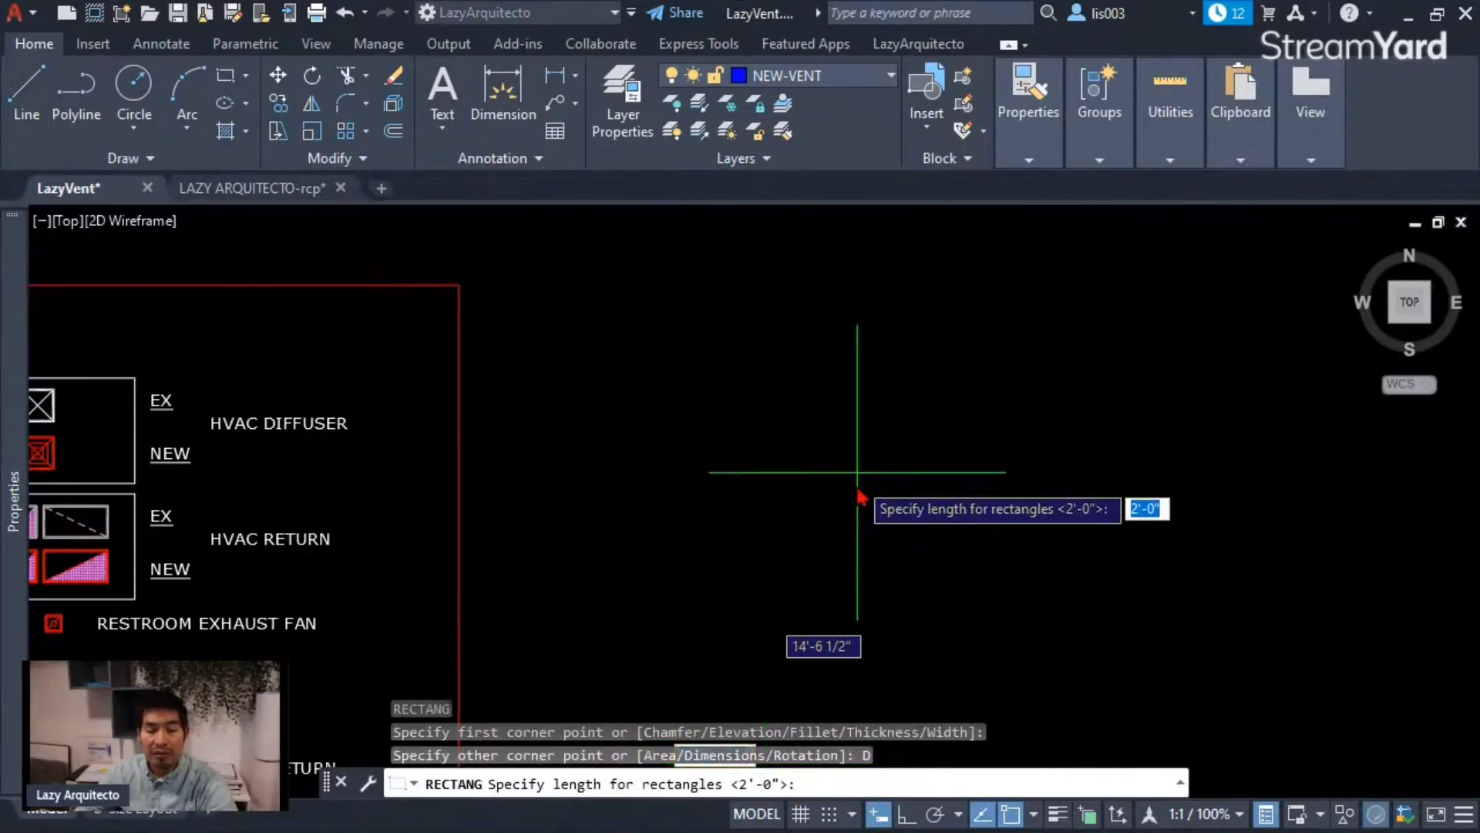
pyautogui.write('24')
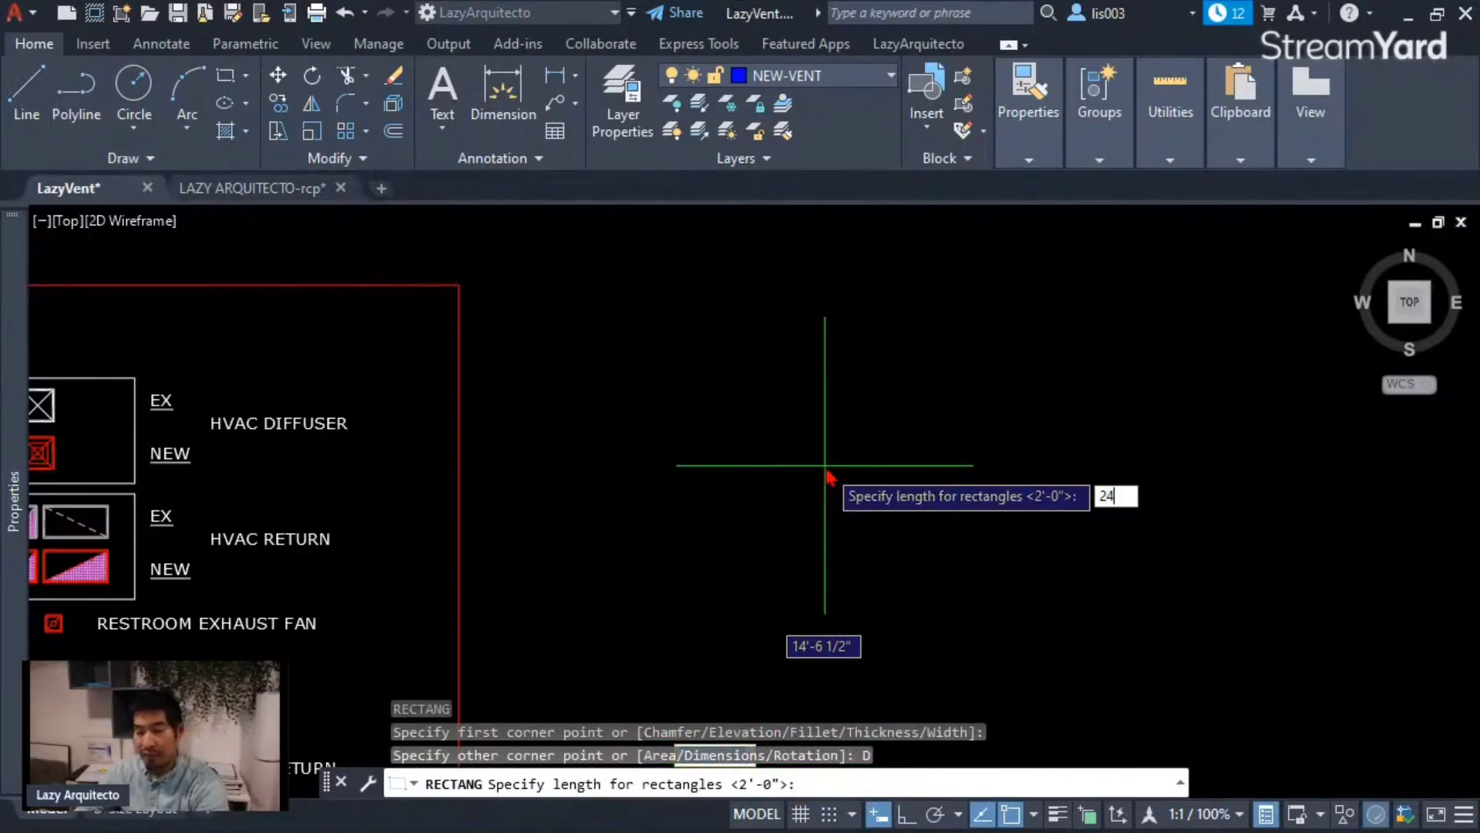
pyautogui.press('Return')
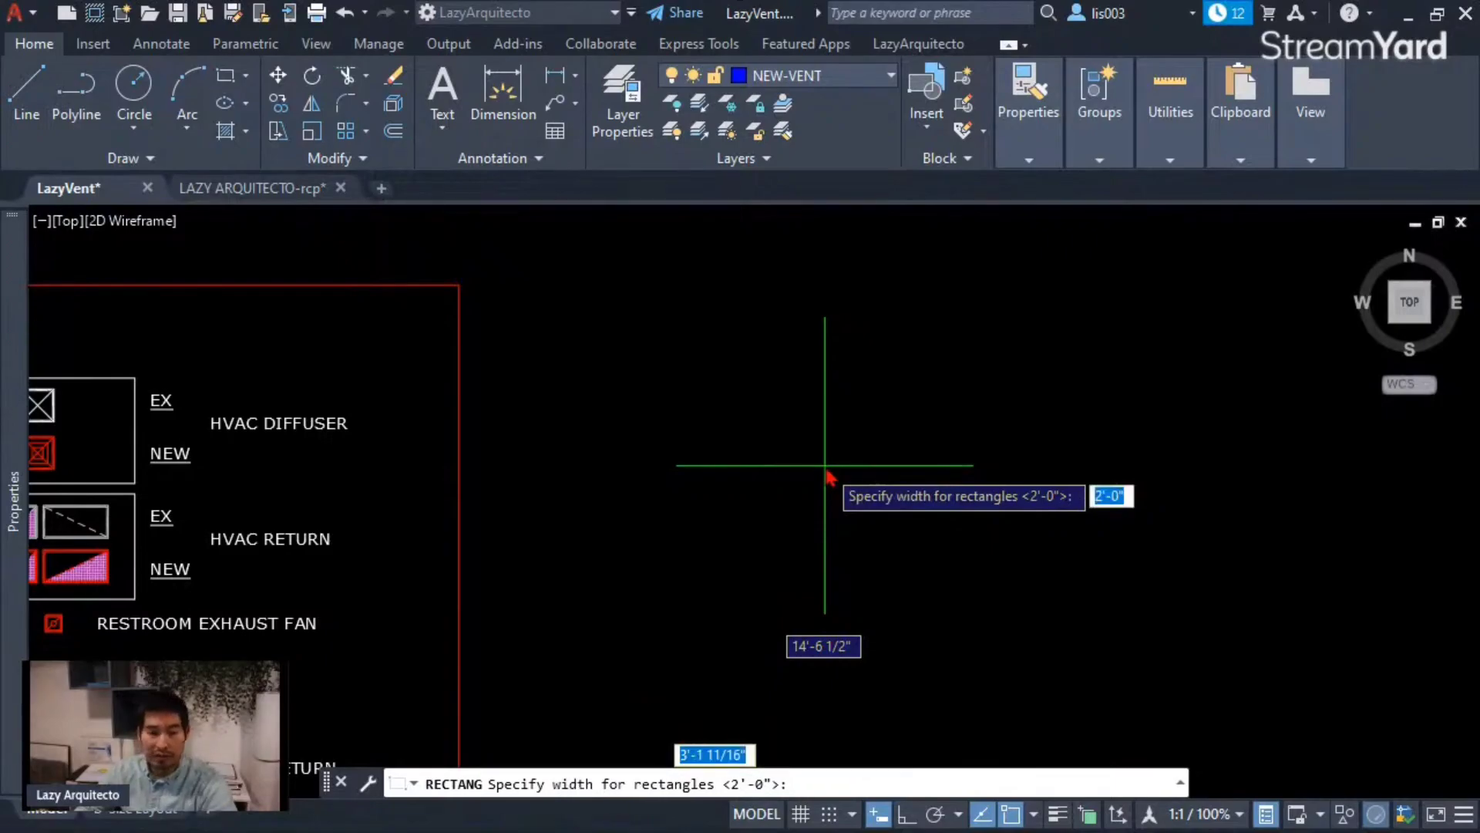
pyautogui.write('24')
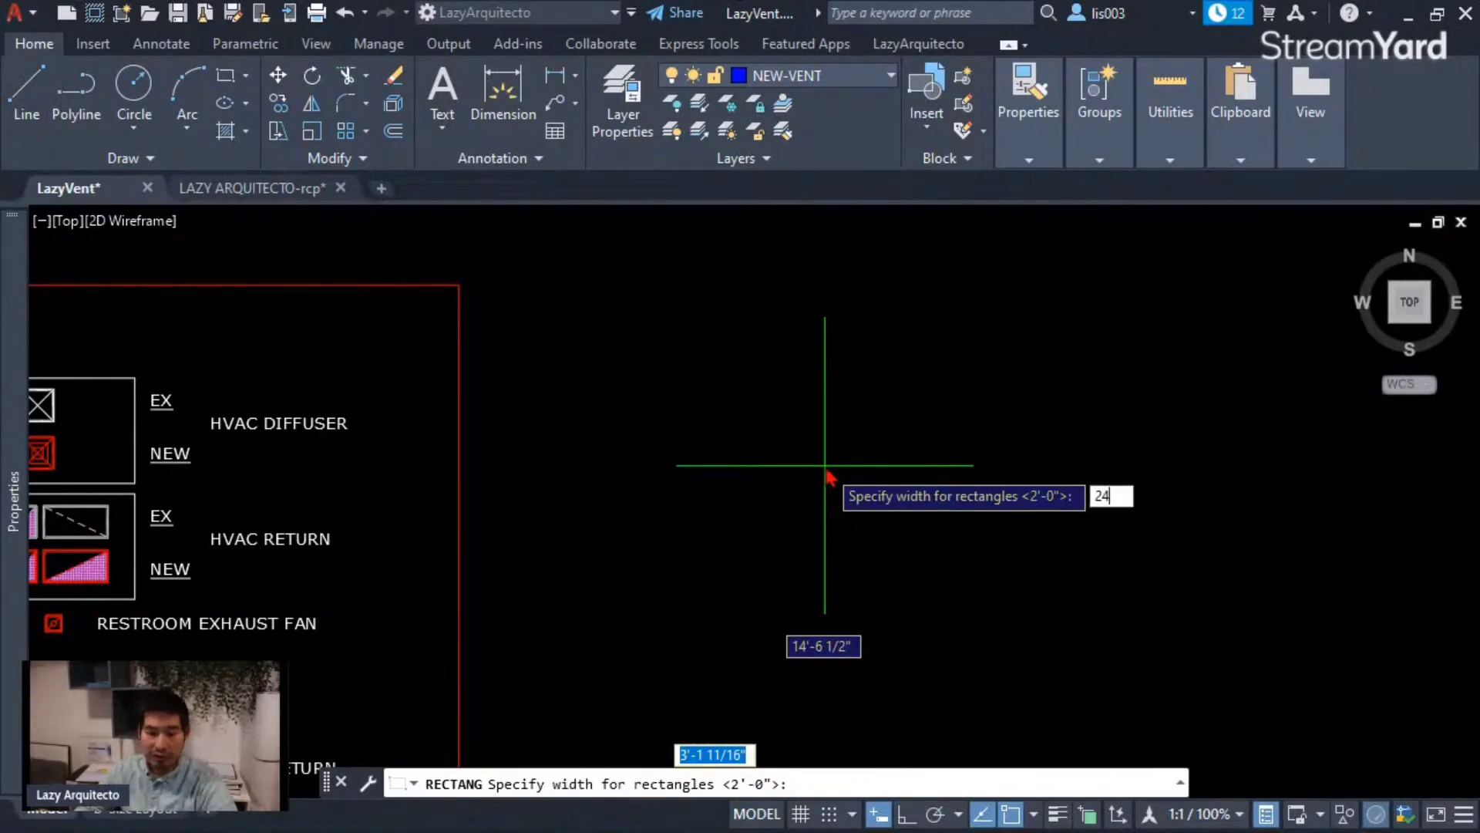
pyautogui.press('Return')
pyautogui.scroll(3, 780, 584)
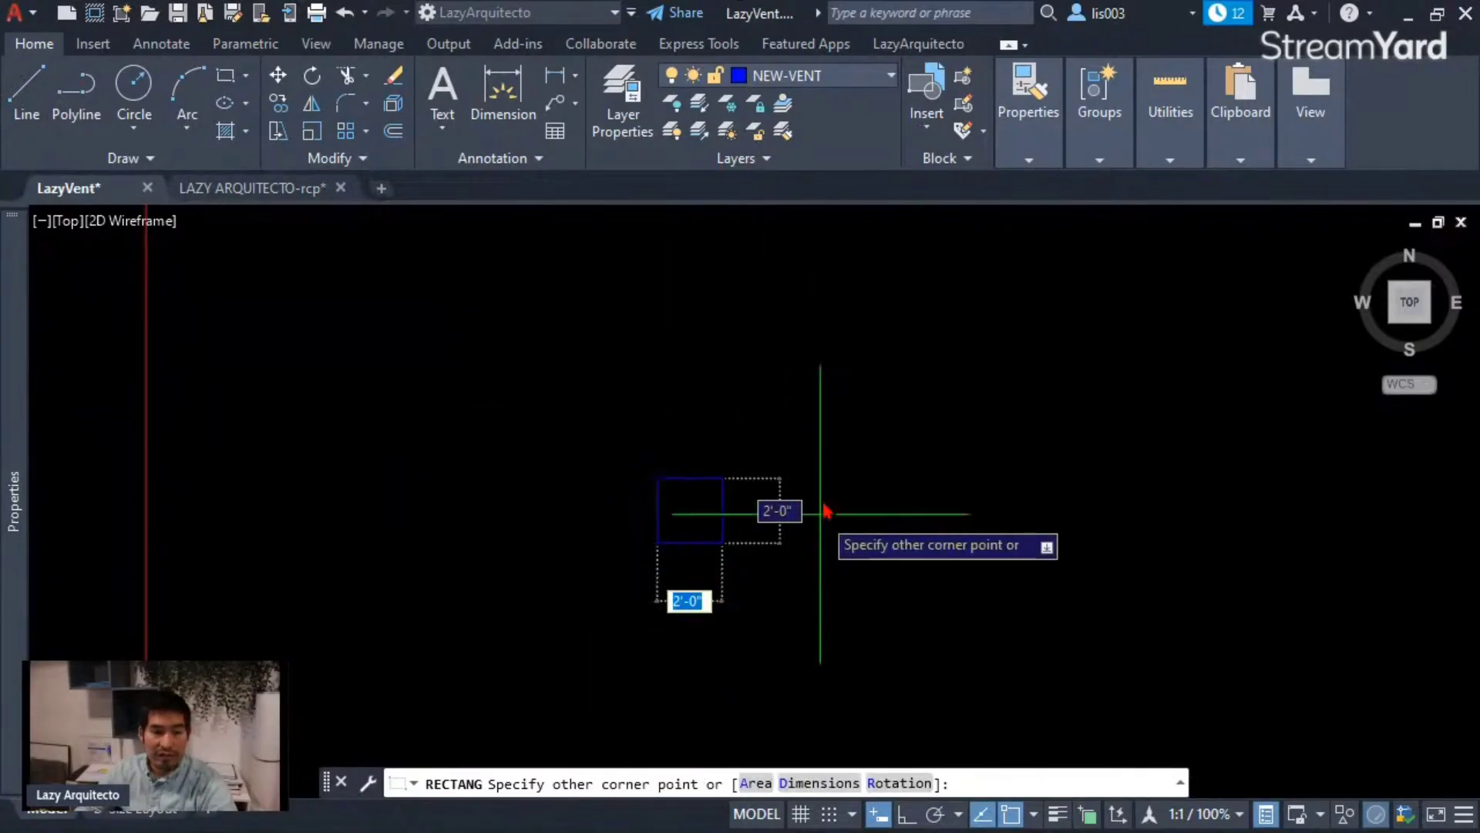
pyautogui.click(841, 336)
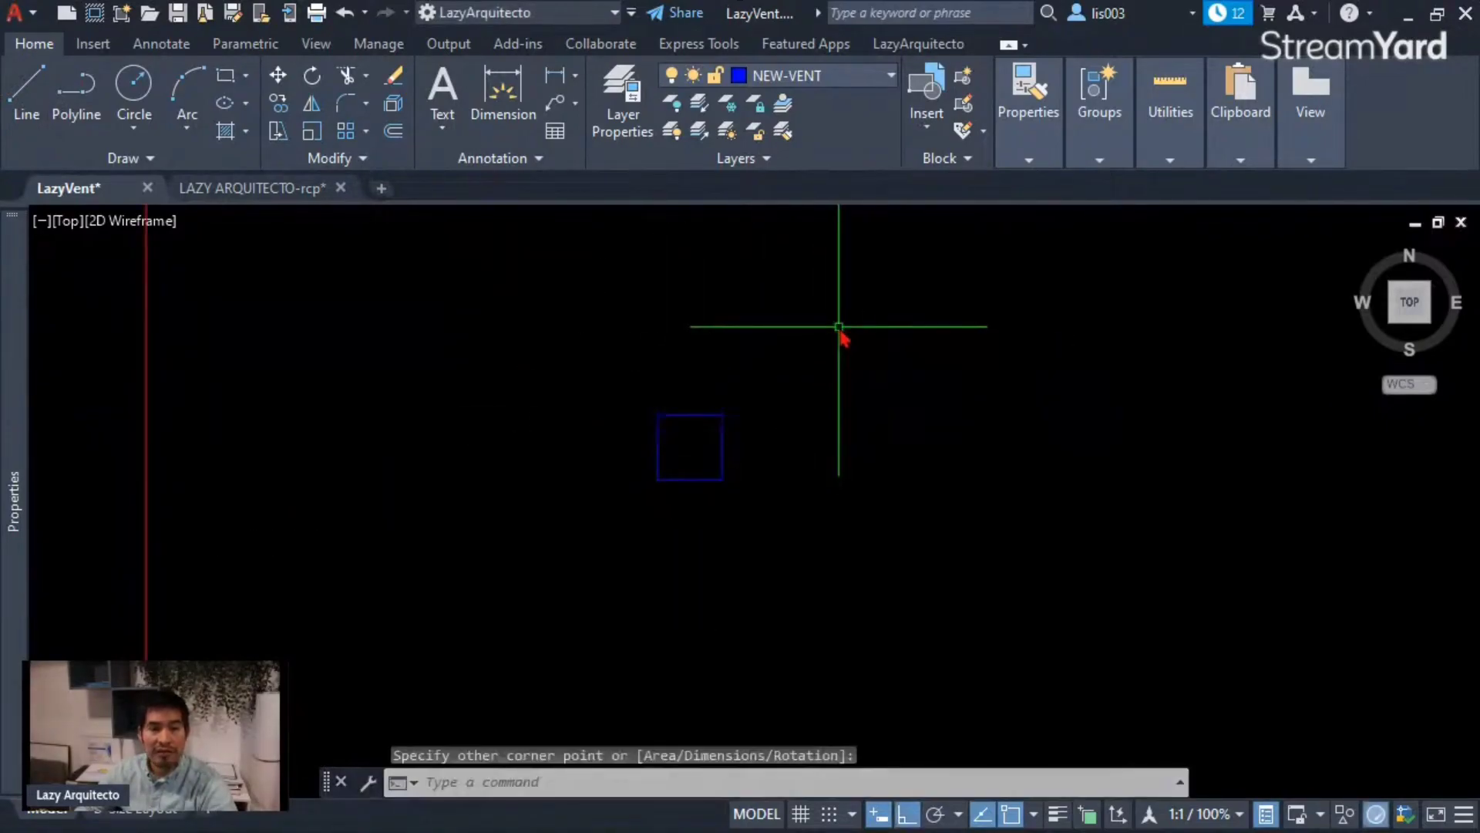
# Move the 24-inch square from its current layer to layer 0 and clear the selection.
pyautogui.scroll(3, 677, 455)
pyautogui.moveTo(640, 452); pyautogui.dragTo(775, 488, button='middle')
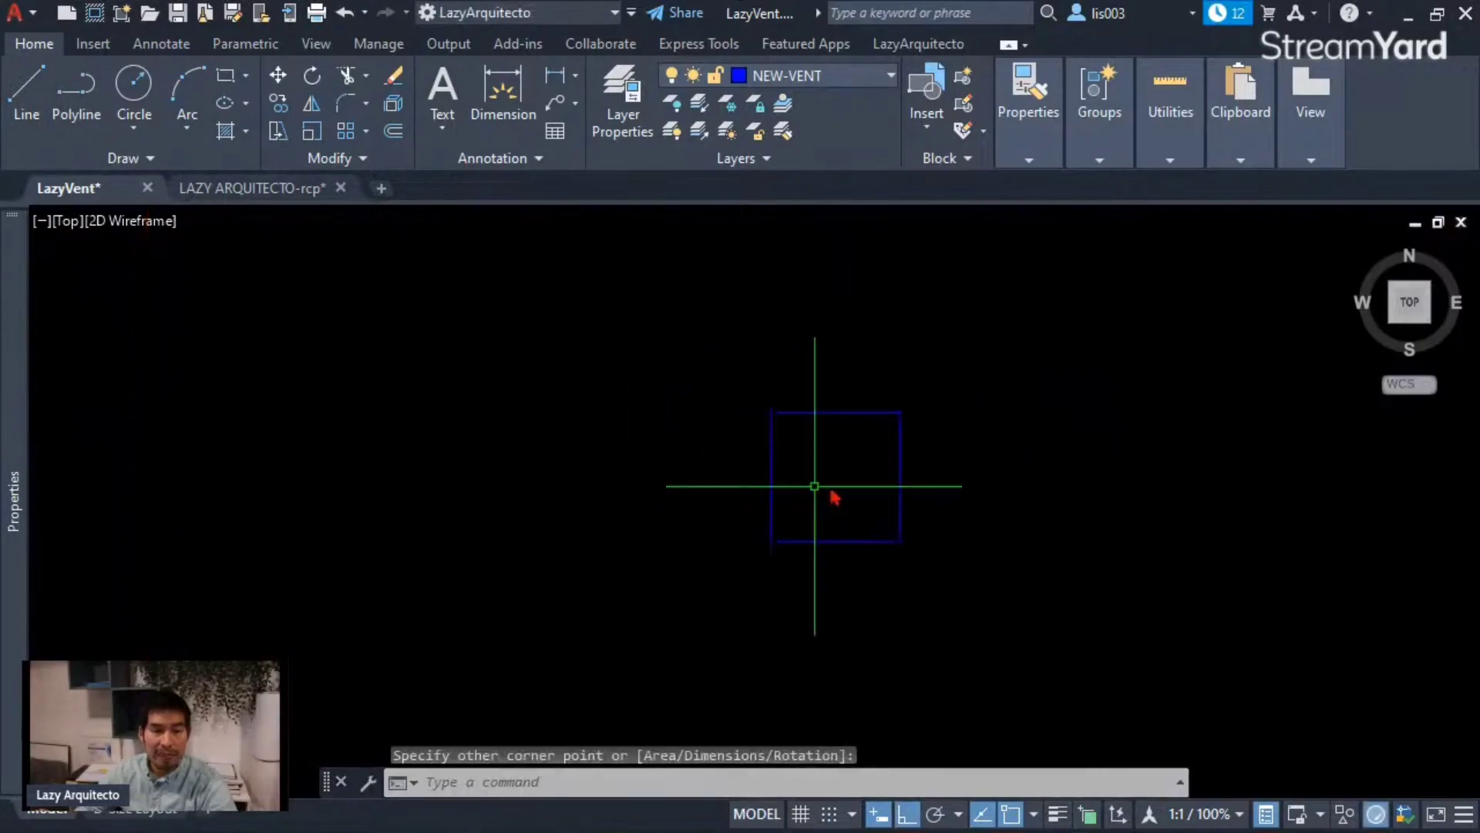
pyautogui.scroll(-3, 866, 493)
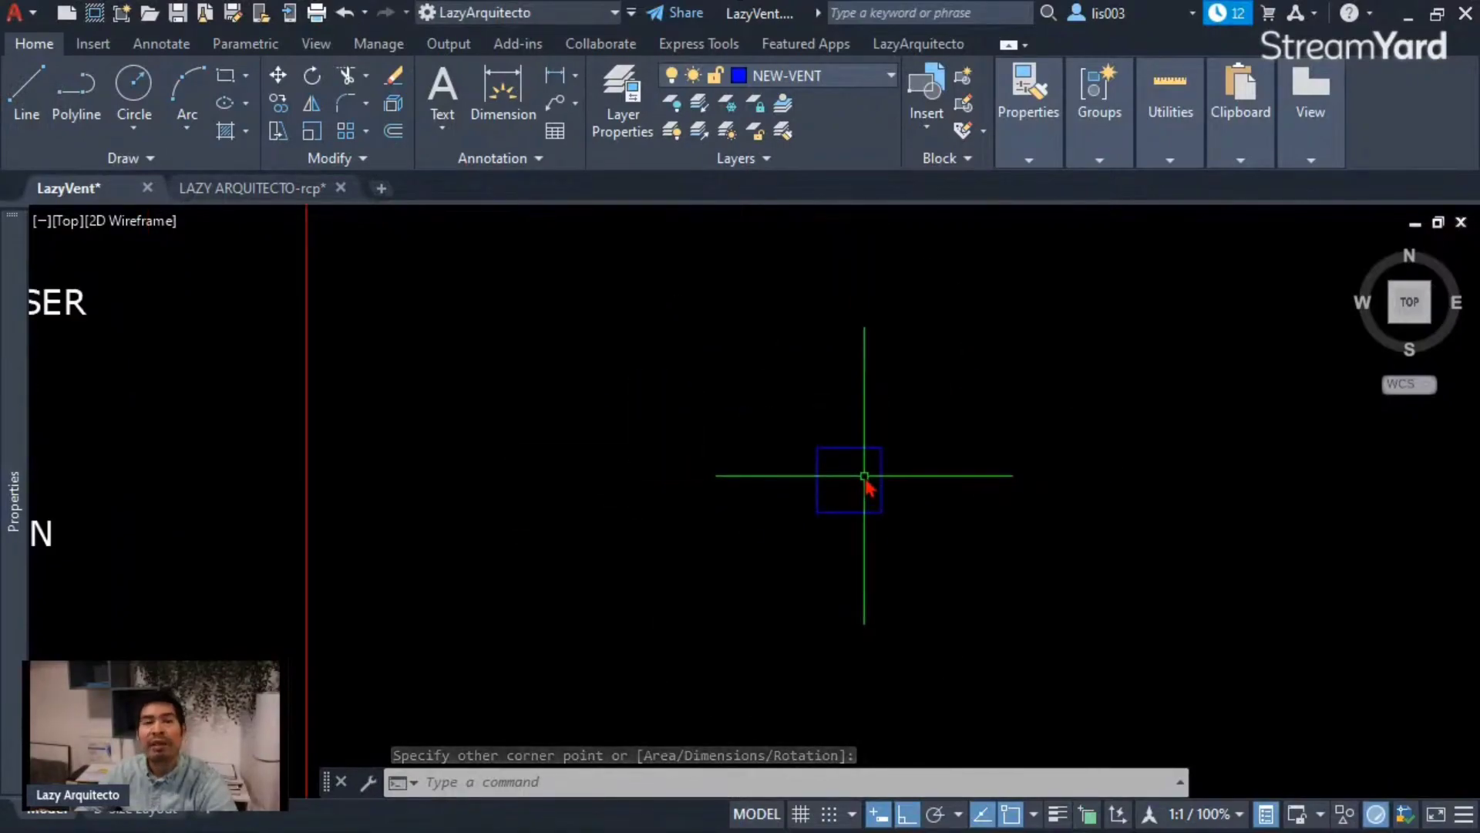
pyautogui.scroll(3, 850, 485)
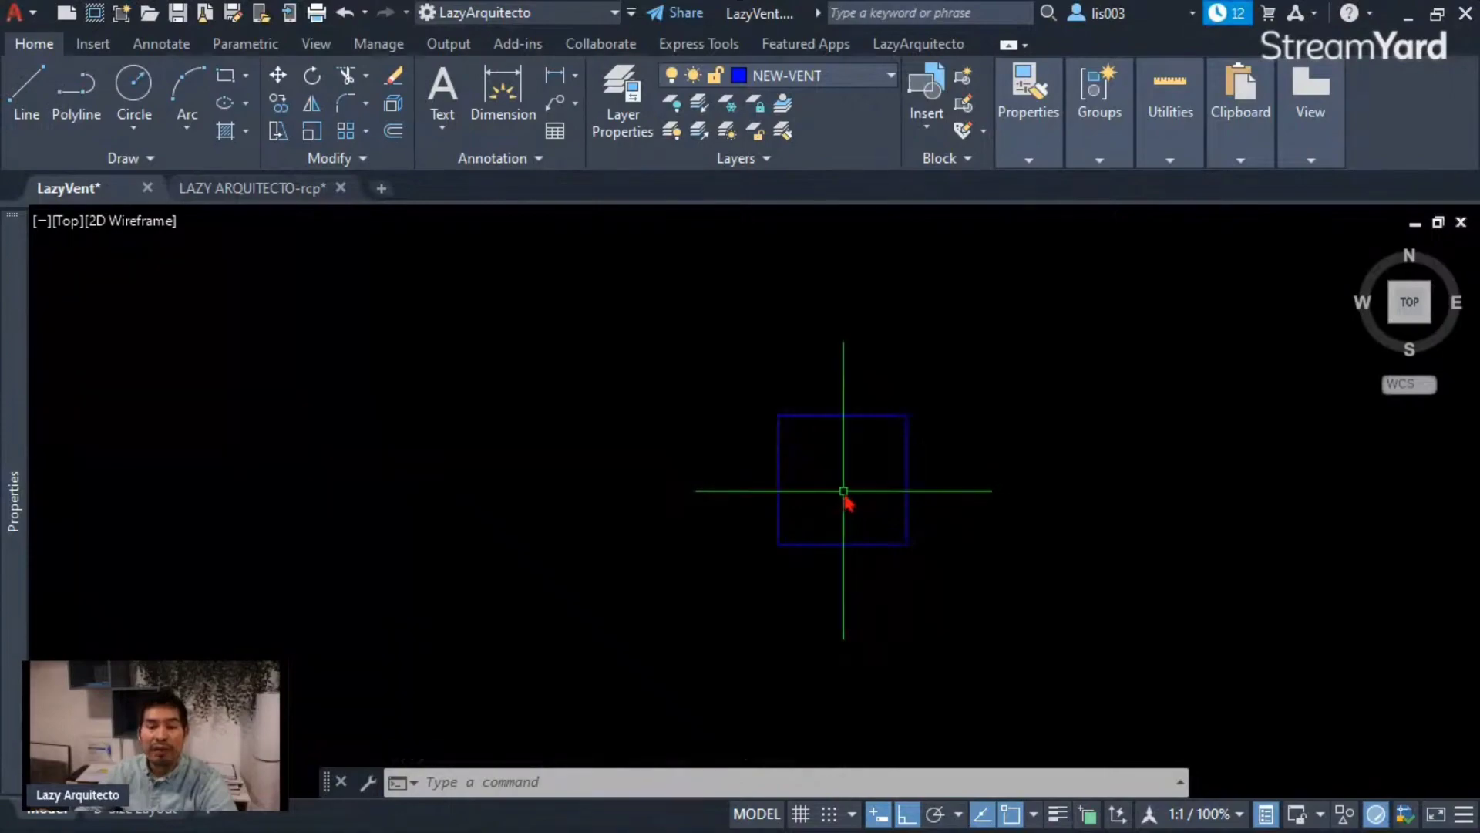
pyautogui.moveTo(843, 491); pyautogui.dragTo(896, 522, button='middle')
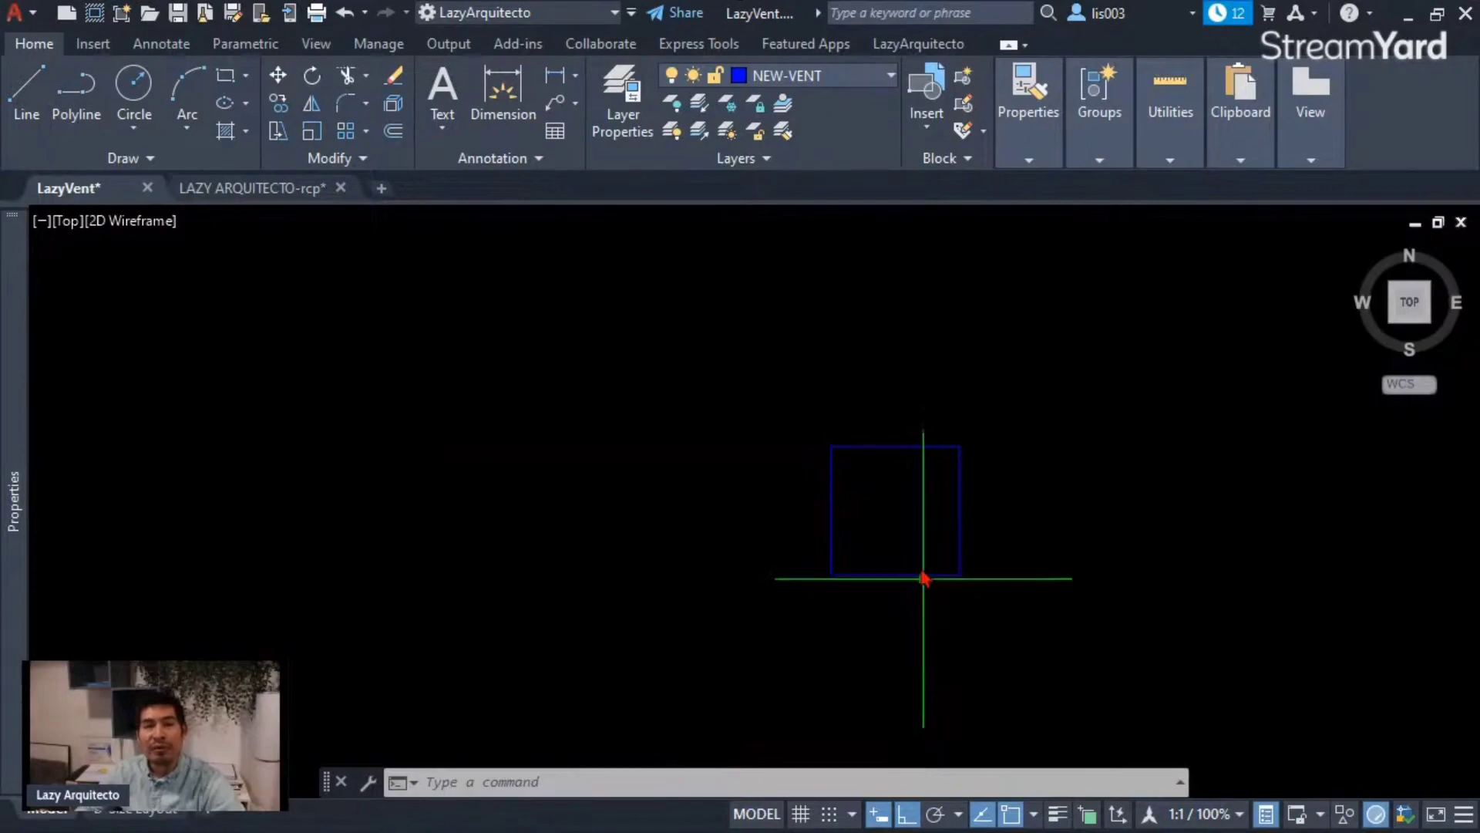
pyautogui.click(910, 515)
pyautogui.click(816, 409)
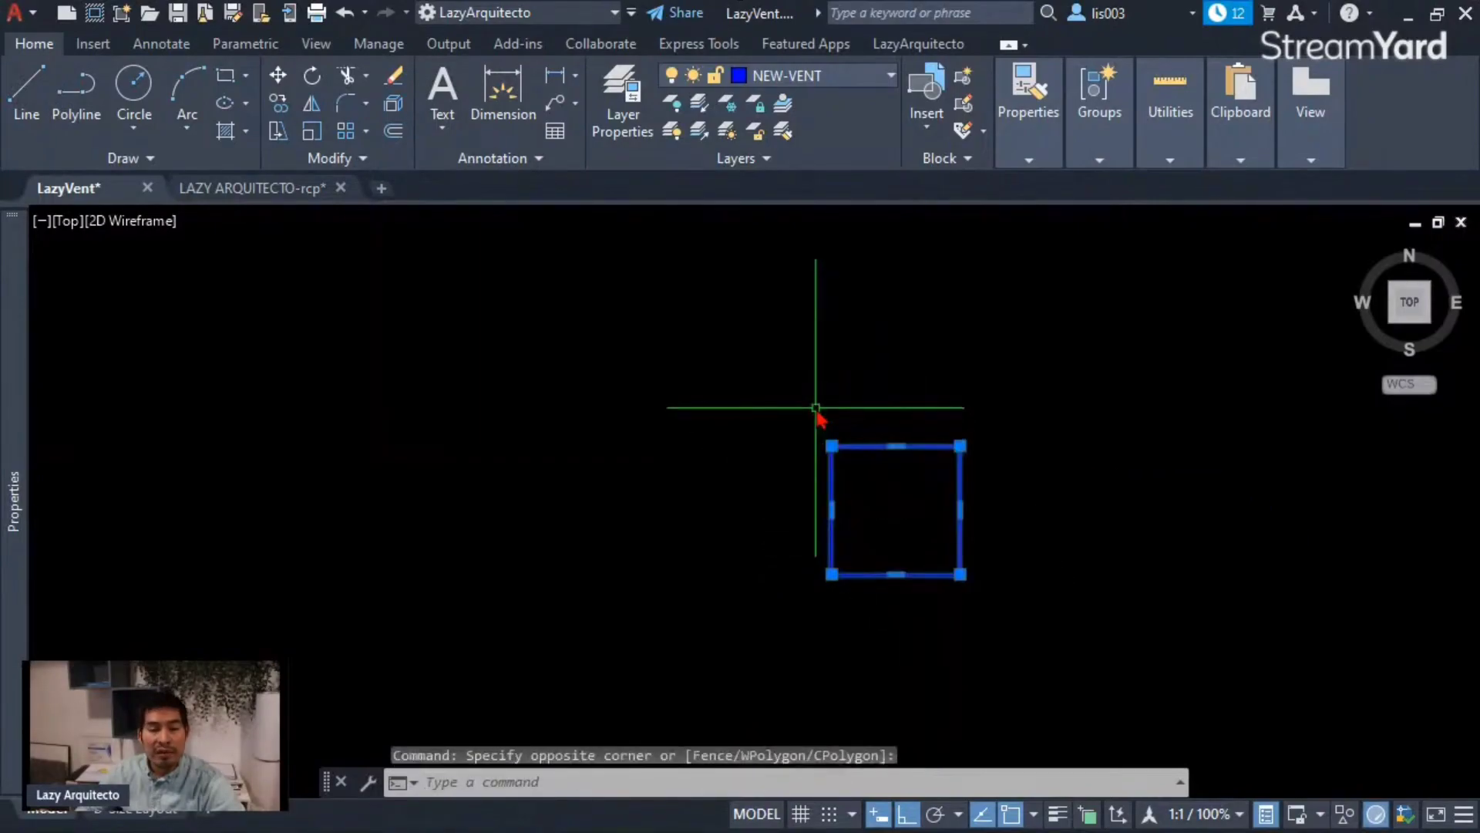
pyautogui.click(813, 87)
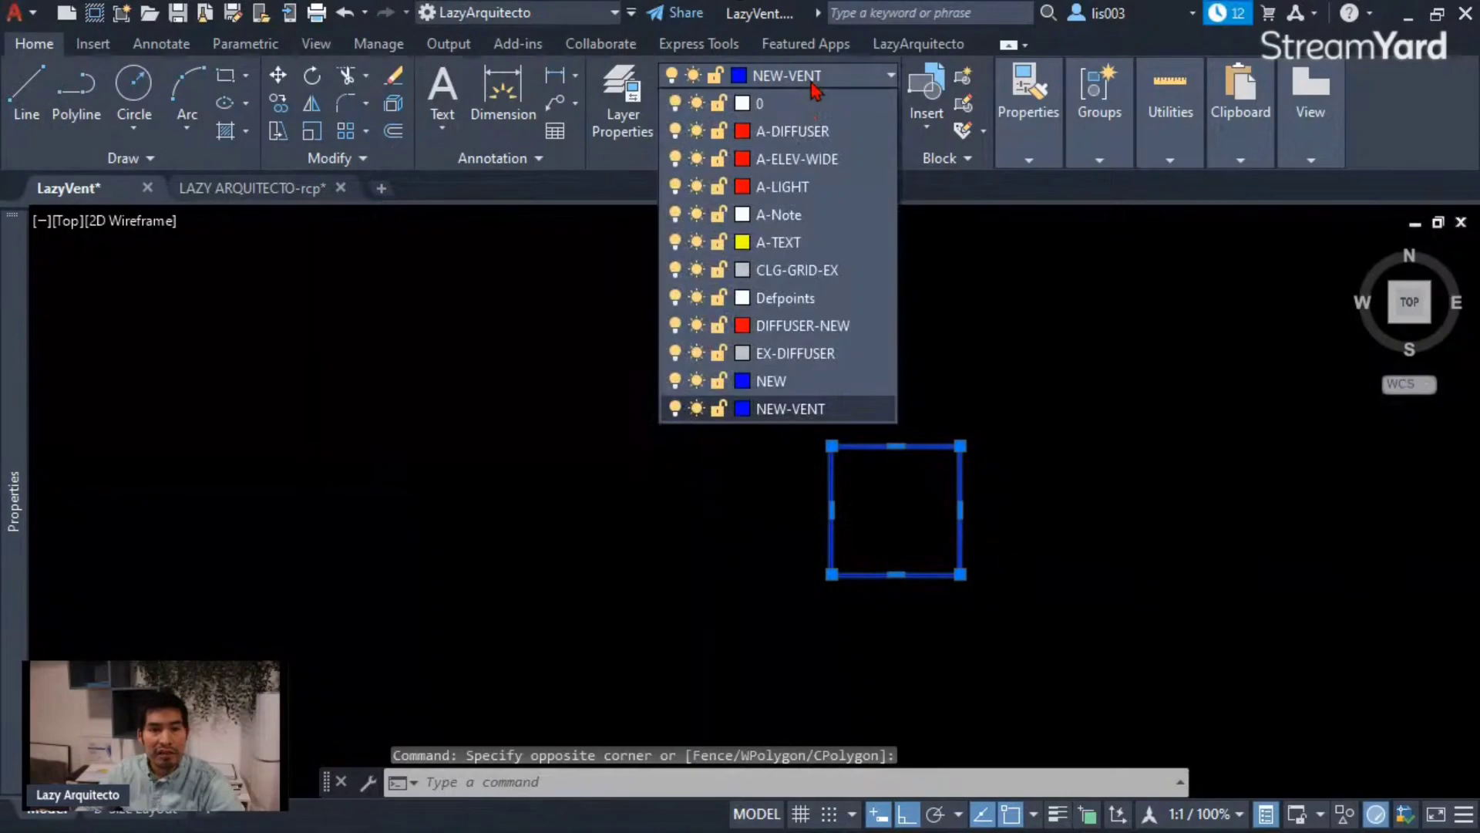
pyautogui.click(762, 105)
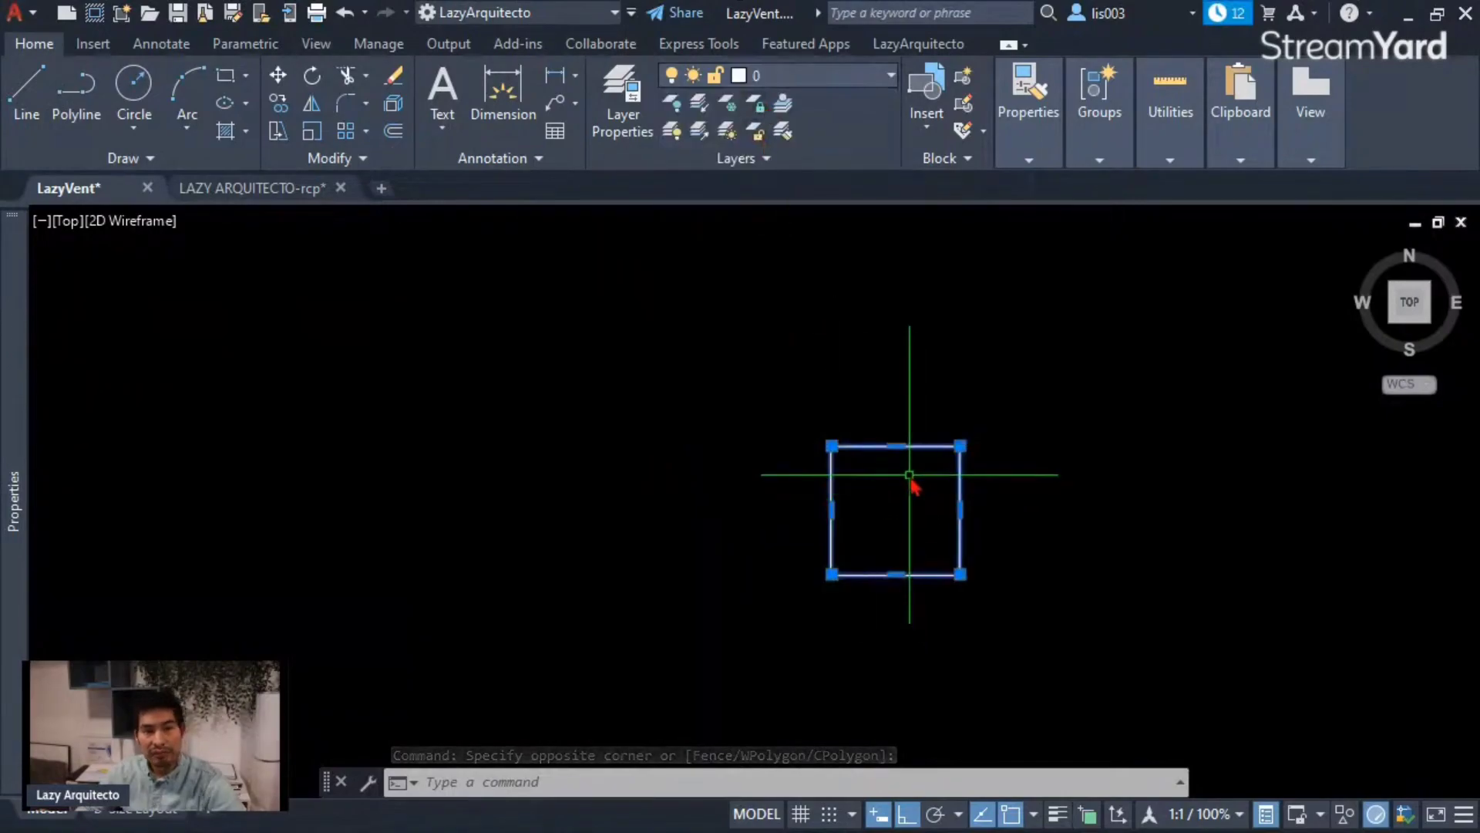
pyautogui.moveTo(21, 297)
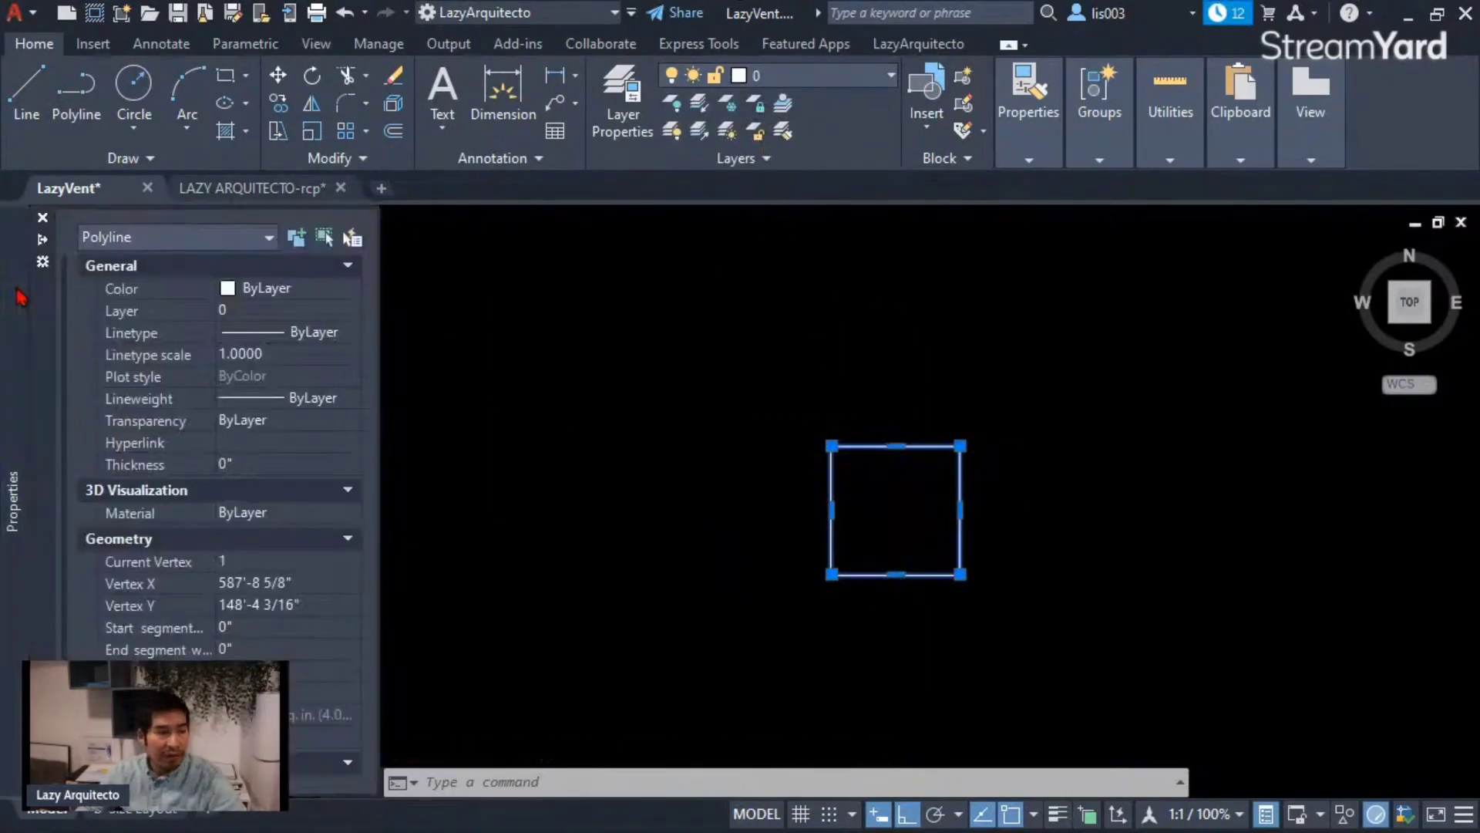
pyautogui.click(777, 503)
pyautogui.press('Escape')
# Offset the 24-inch square 1 inch inward to form the diffuser's double outline.
pyautogui.scroll(-3, 854, 509)
pyautogui.moveTo(853, 505)
pyautogui.mouseDown(button='middle')
pyautogui.moveTo(991, 552)
pyautogui.moveTo(939, 544)
pyautogui.mouseUp(button='middle')
pyautogui.scroll(3, 939, 544)
pyautogui.scroll(3, 929, 540)
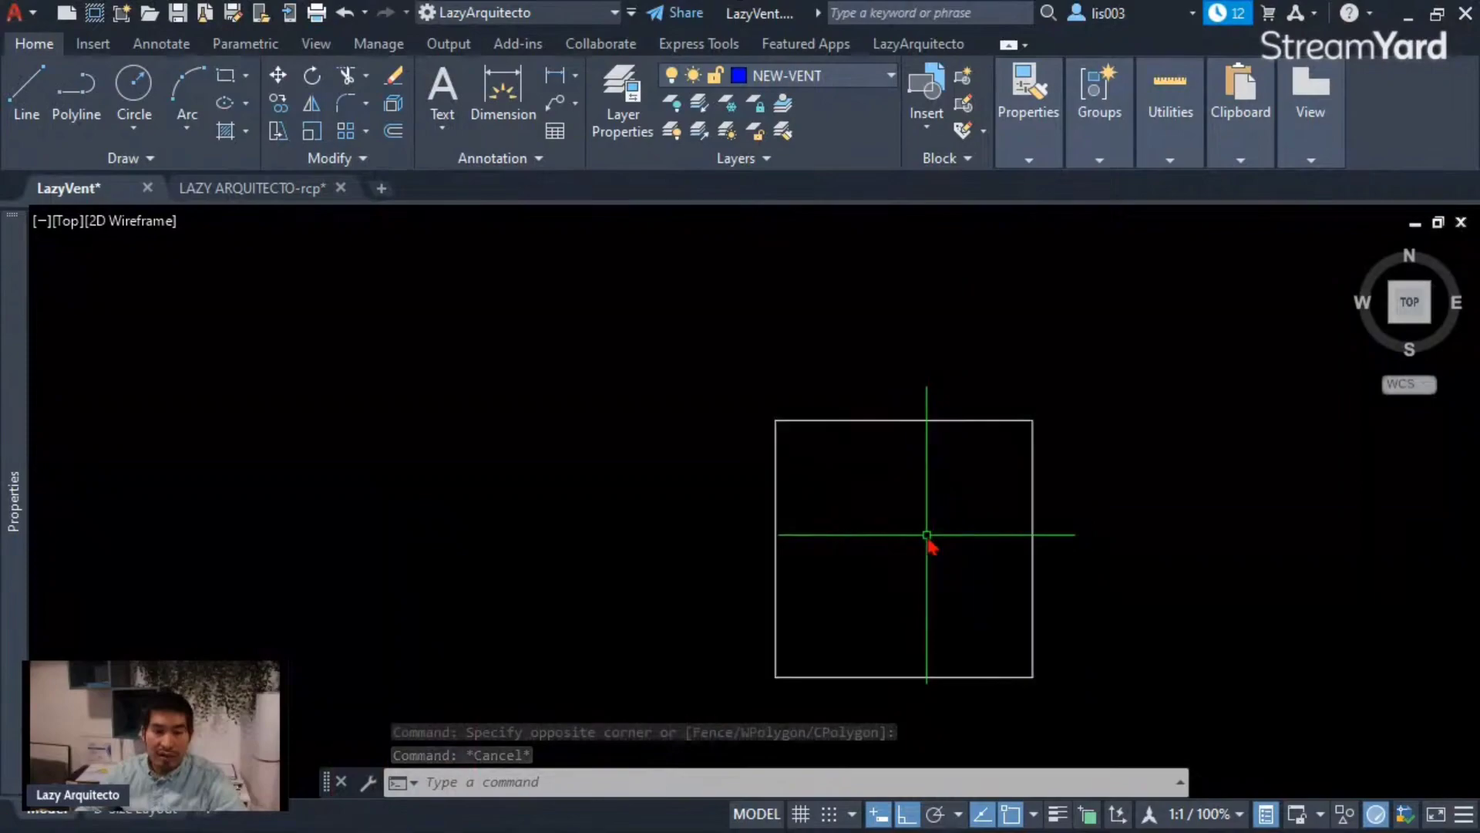
pyautogui.moveTo(930, 542); pyautogui.dragTo(895, 532, button='middle')
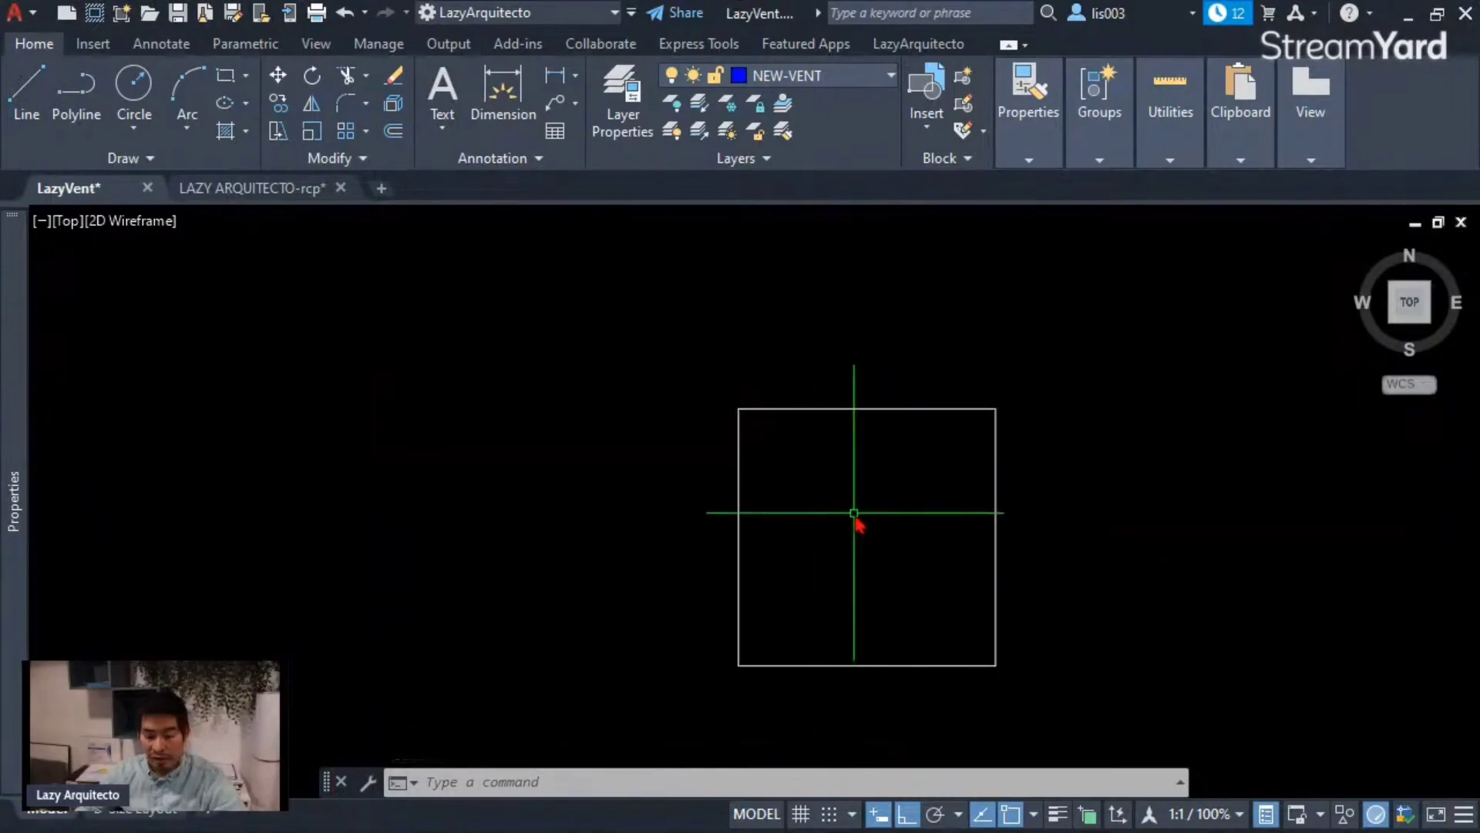
pyautogui.write('O')
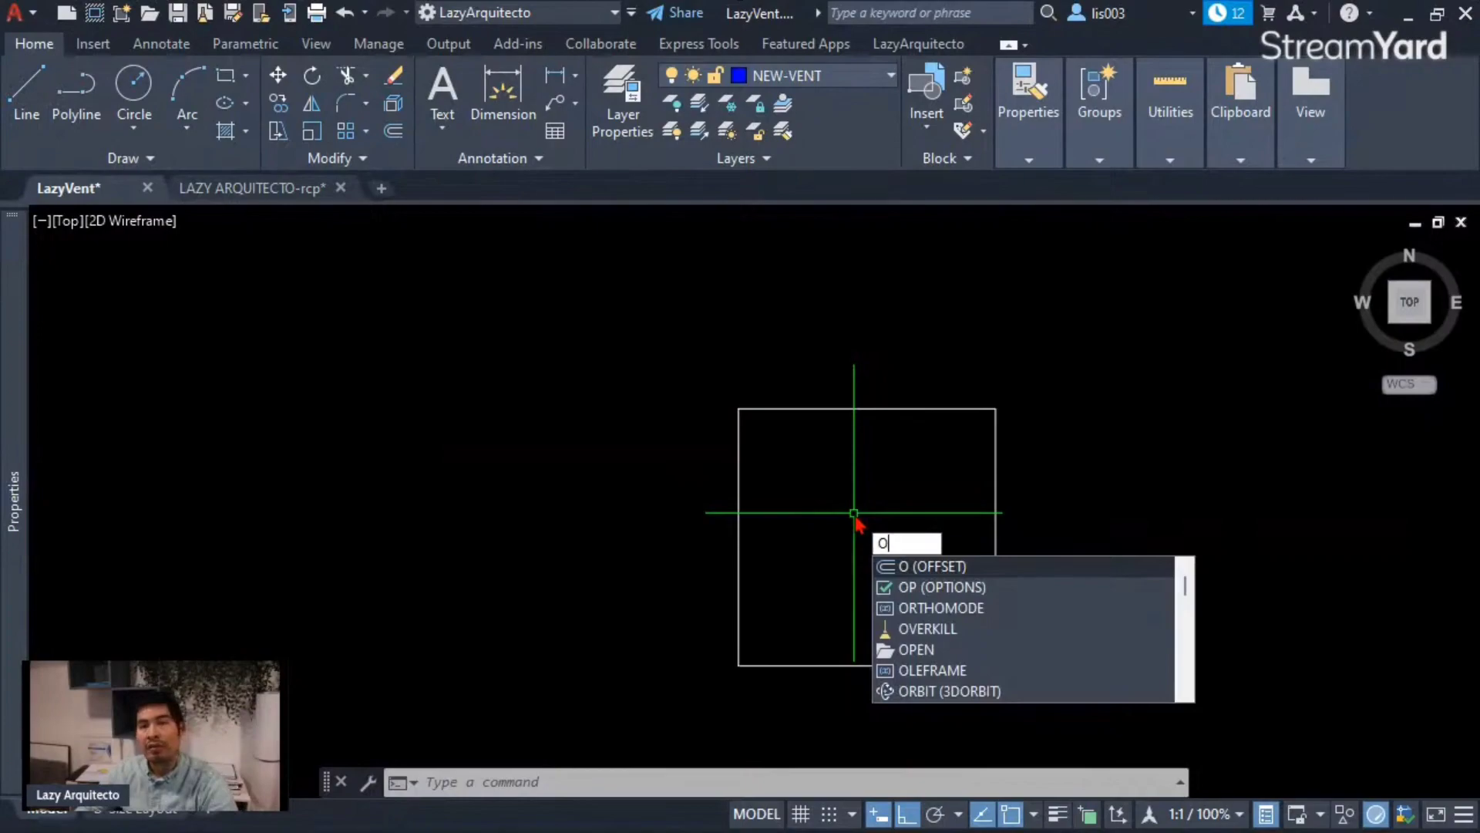
pyautogui.press('Return')
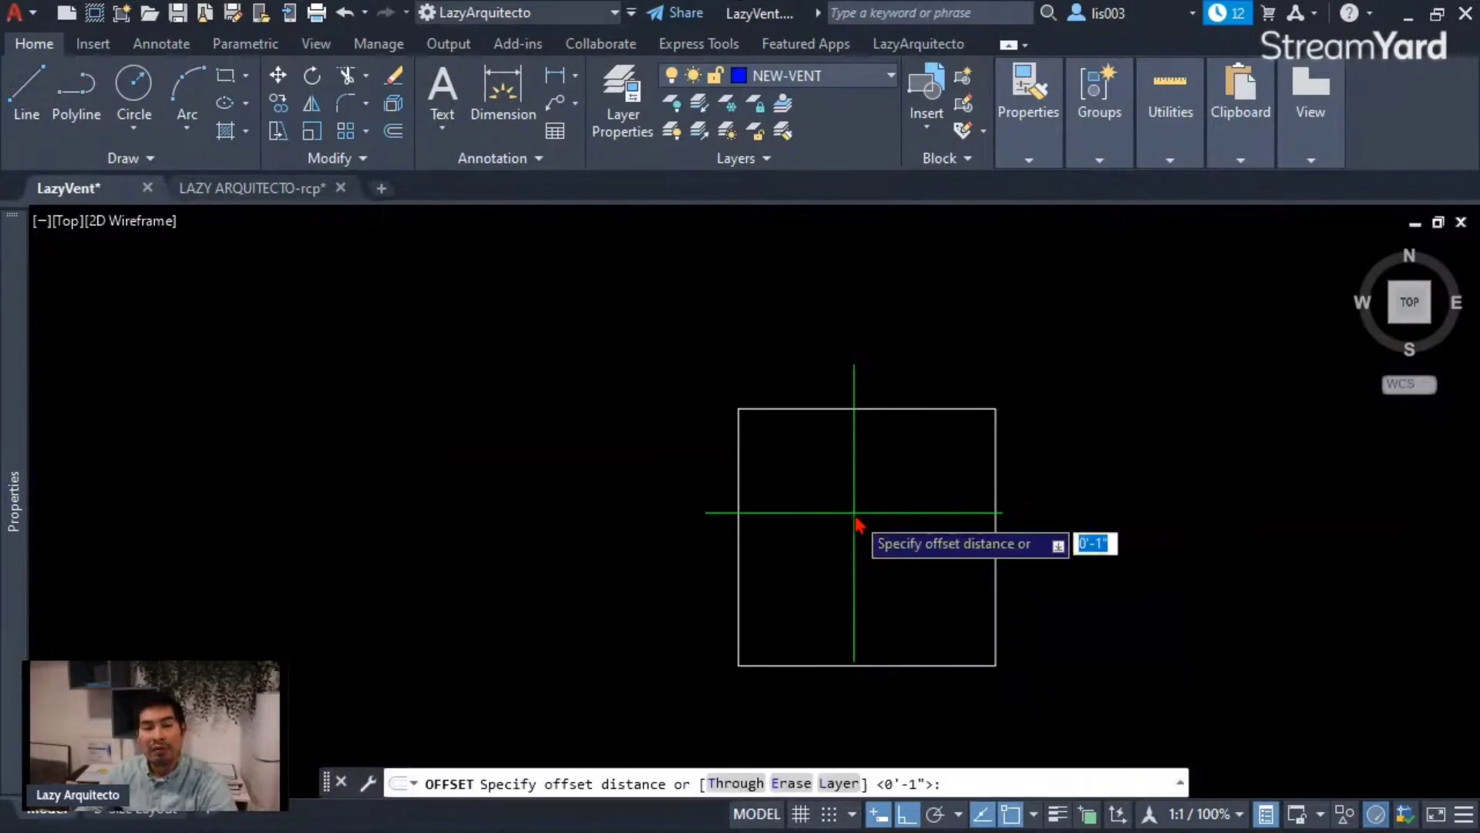
pyautogui.write('1')
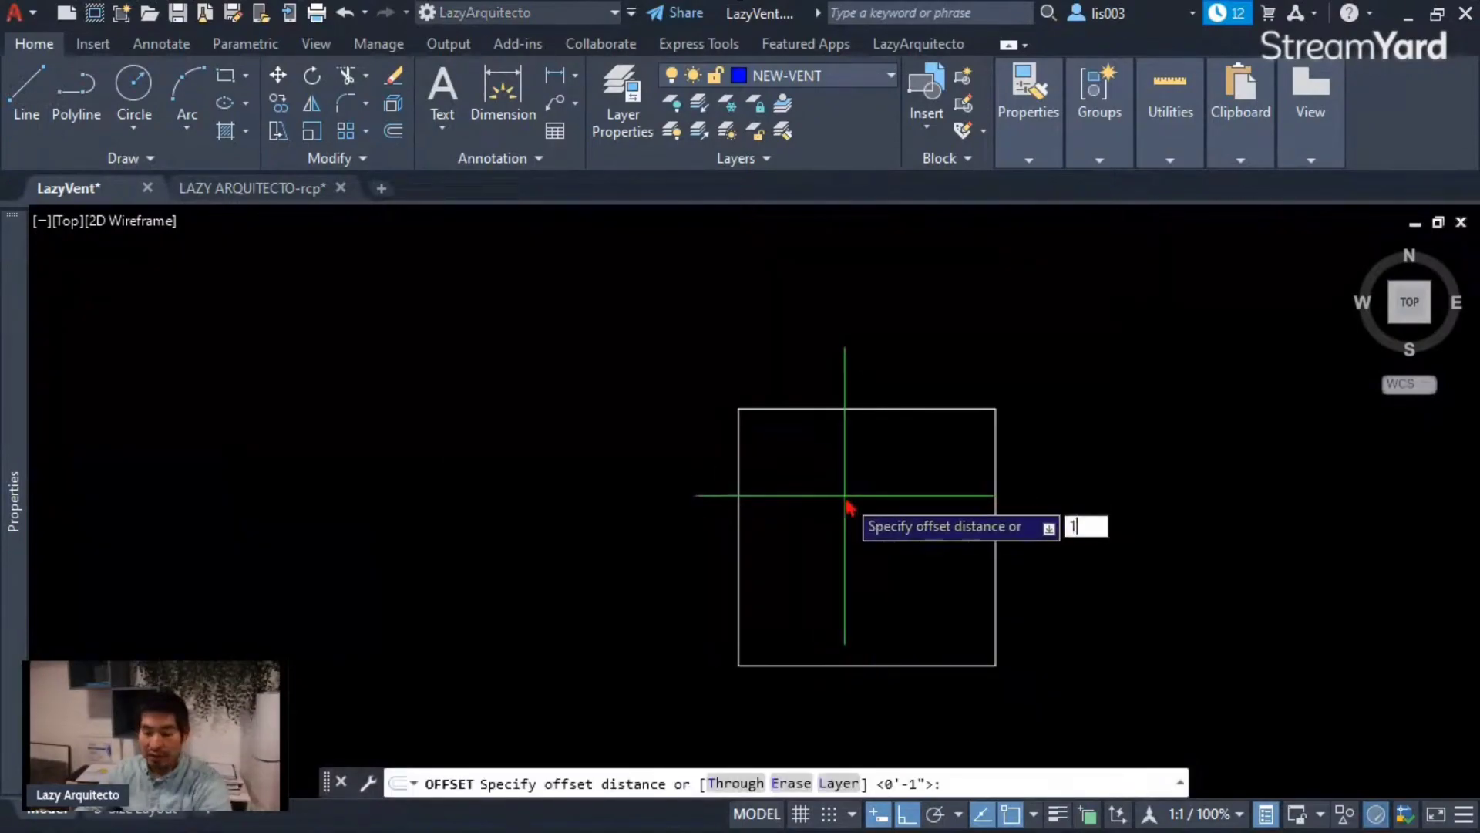
pyautogui.press('Return')
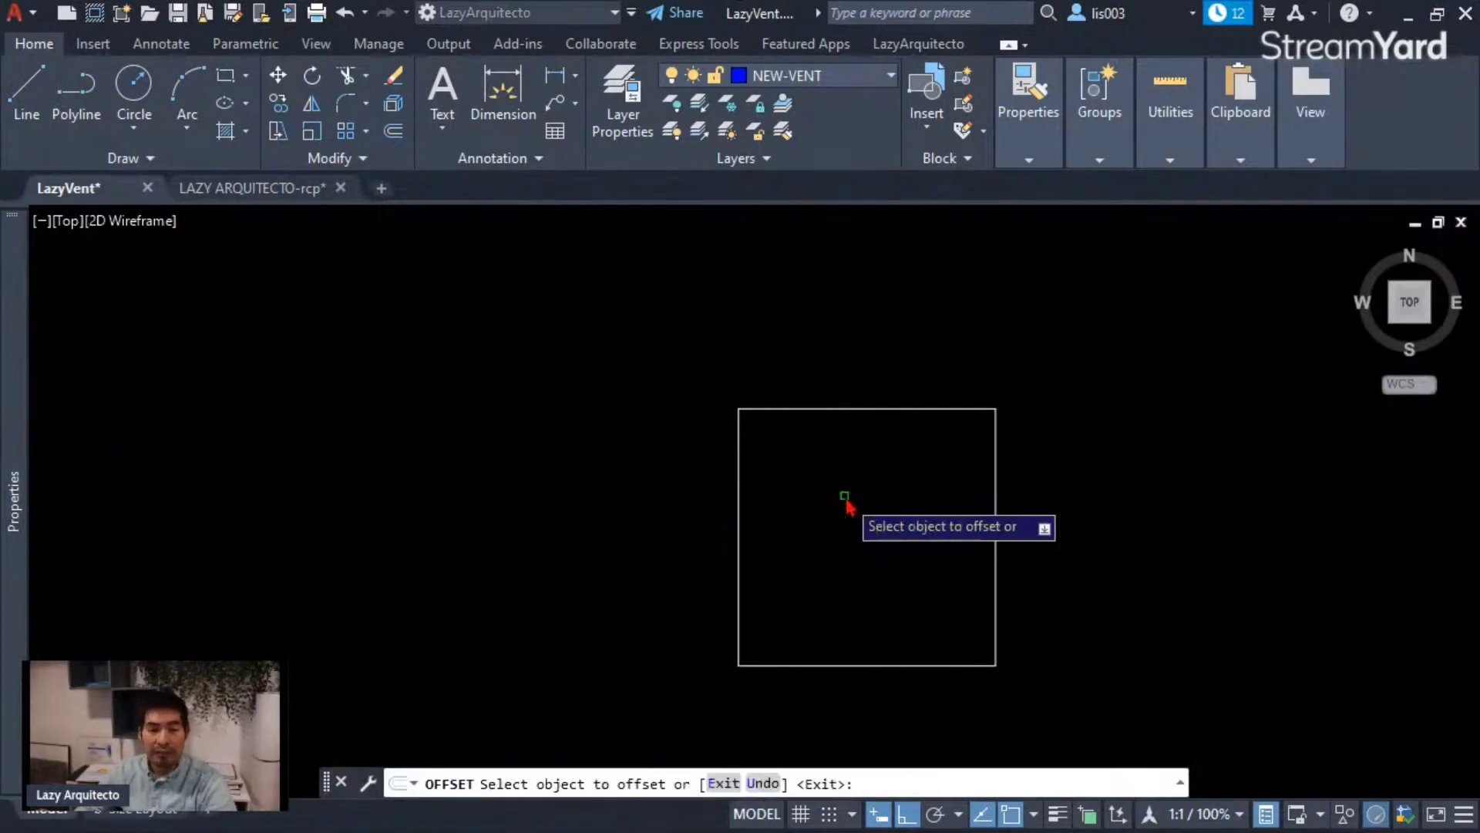
pyautogui.click(818, 410)
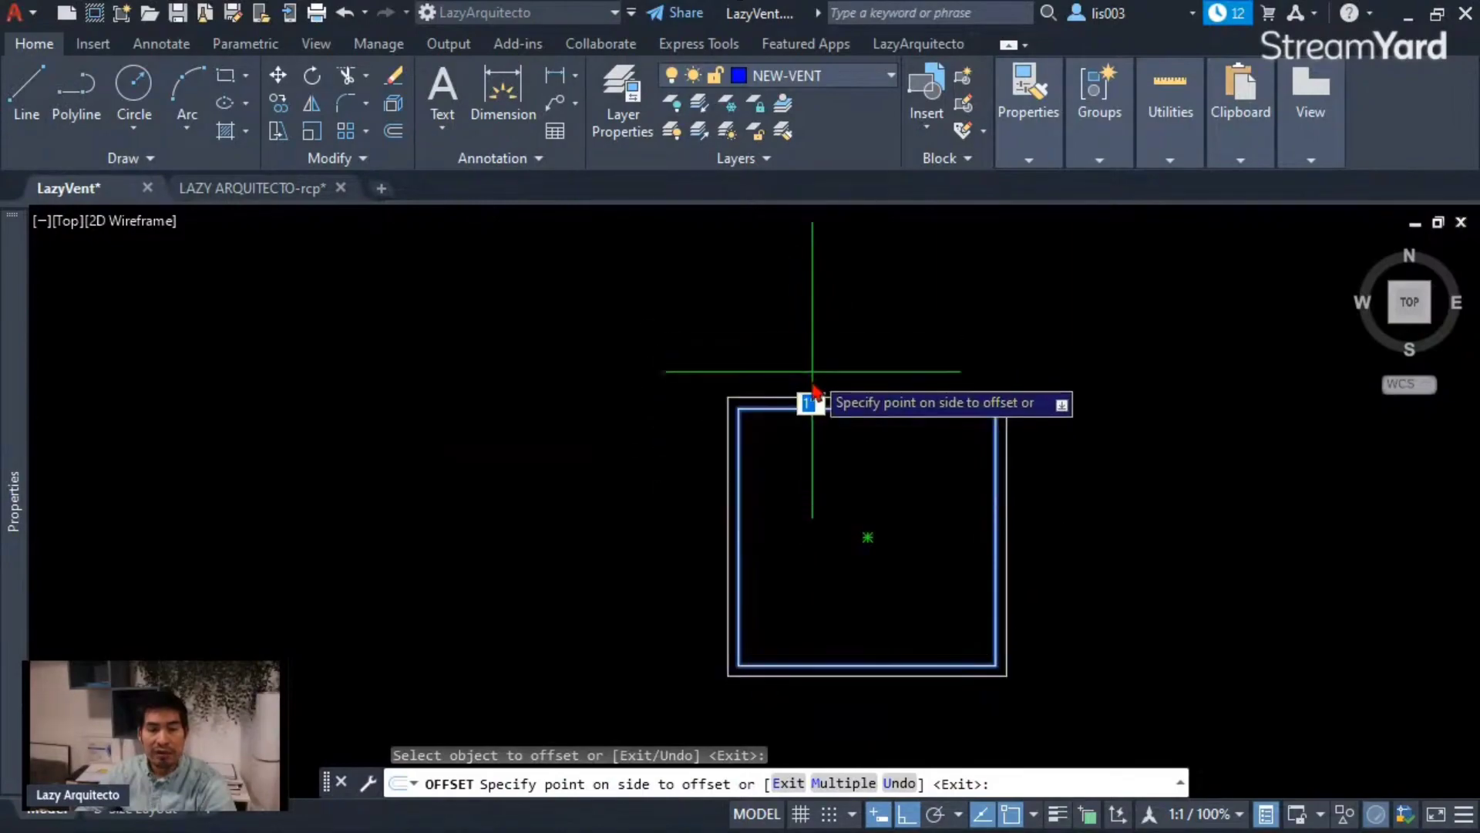
pyautogui.click(811, 508)
pyautogui.press('Return')
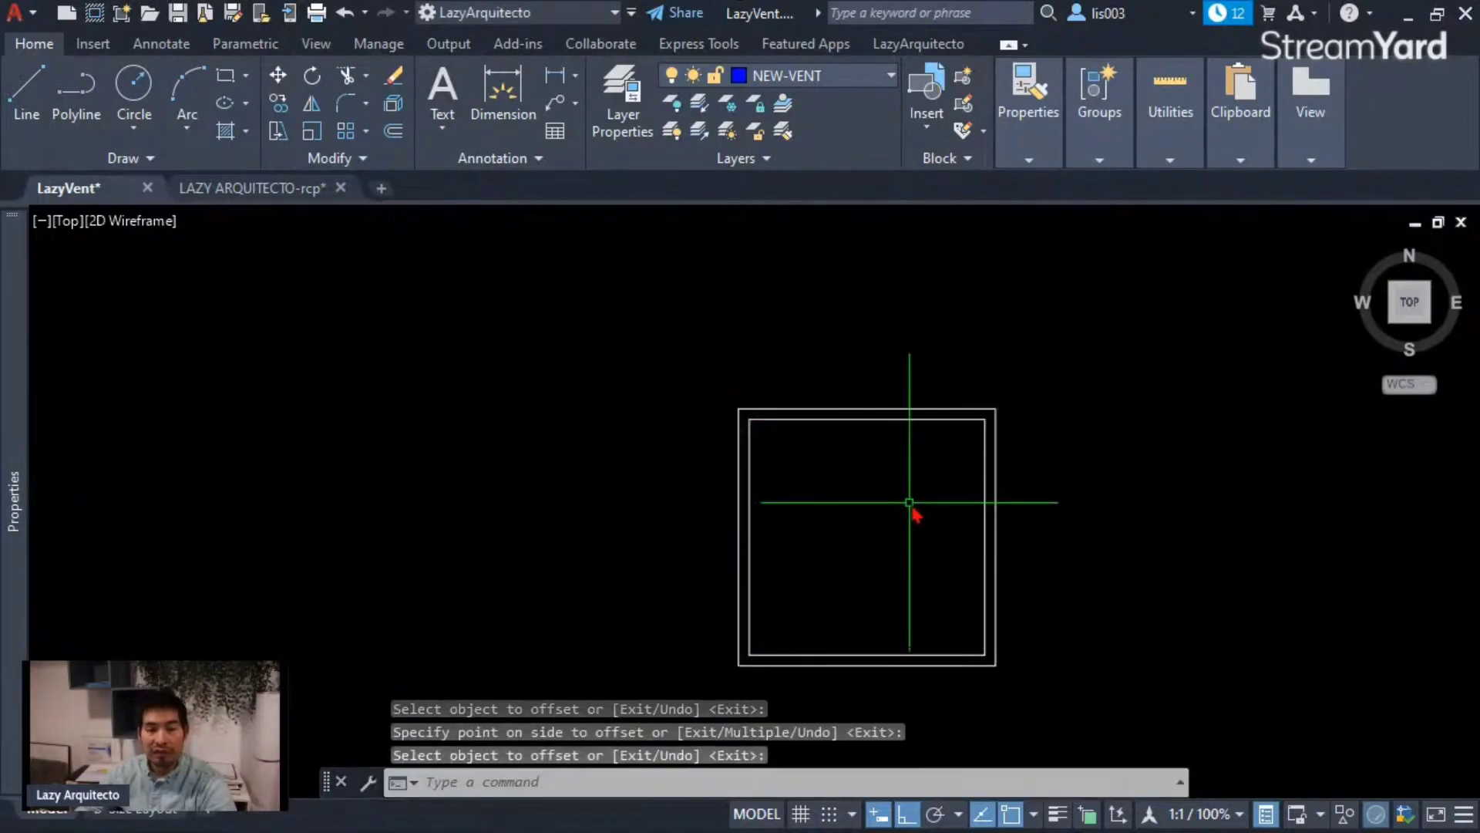
# Draw a diagonal line from the inner square's upper-right corner to its lower-left corner.
pyautogui.scroll(-3, 911, 506)
pyautogui.write('LINE Specify first point:')
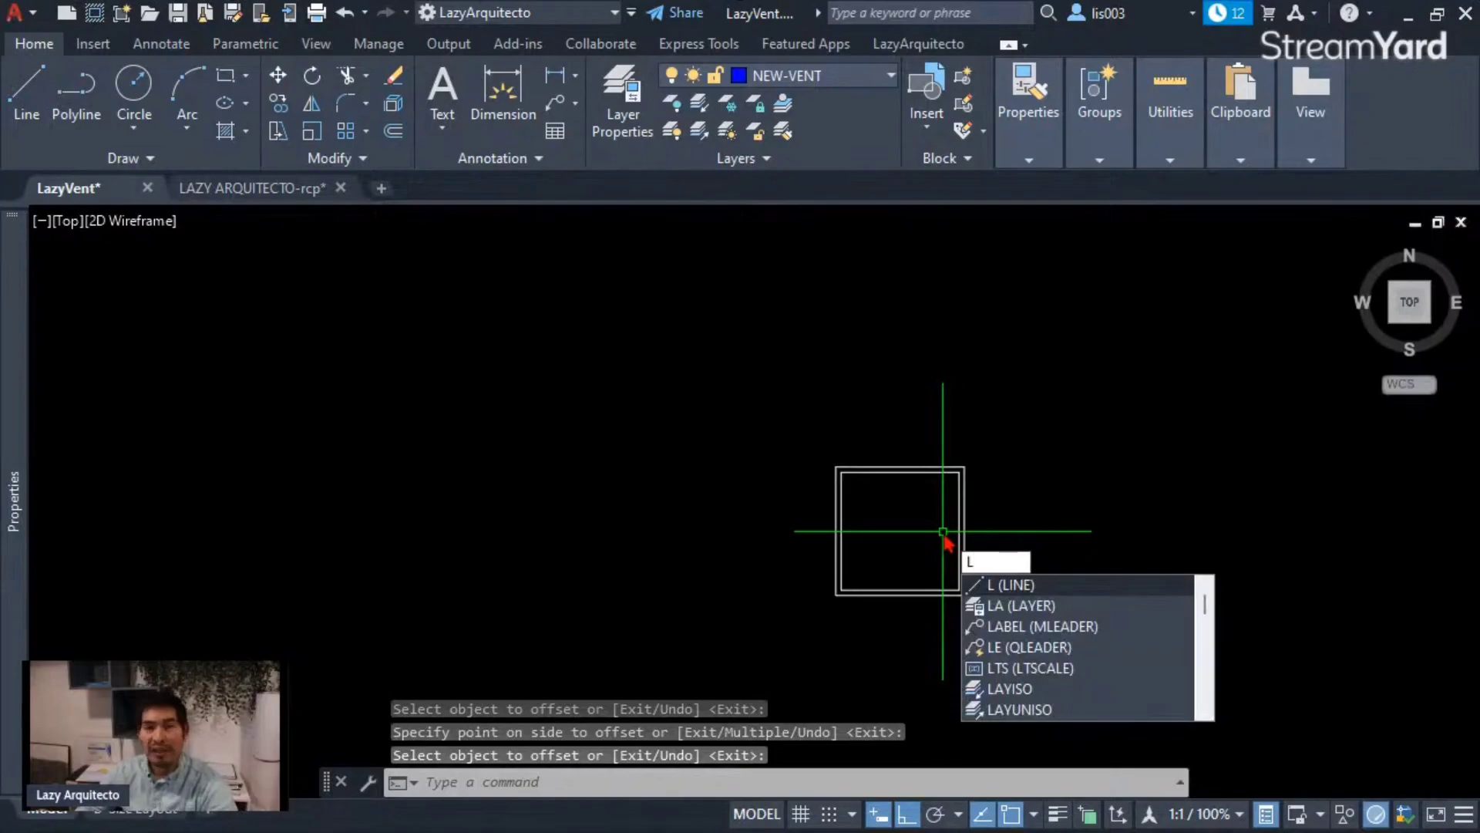
pyautogui.click(954, 484)
pyautogui.scroll(3, 925, 529)
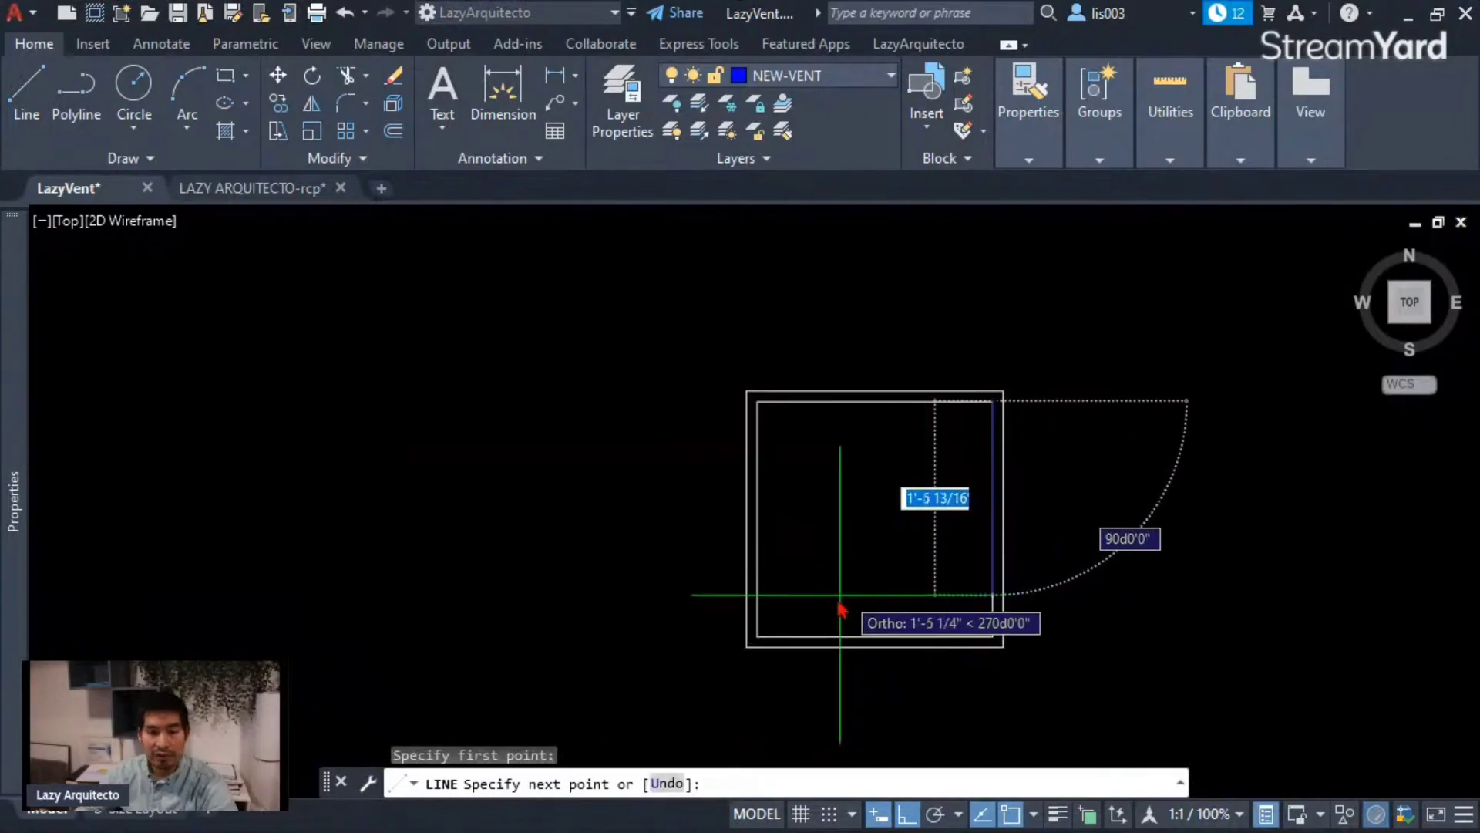
pyautogui.click(765, 637)
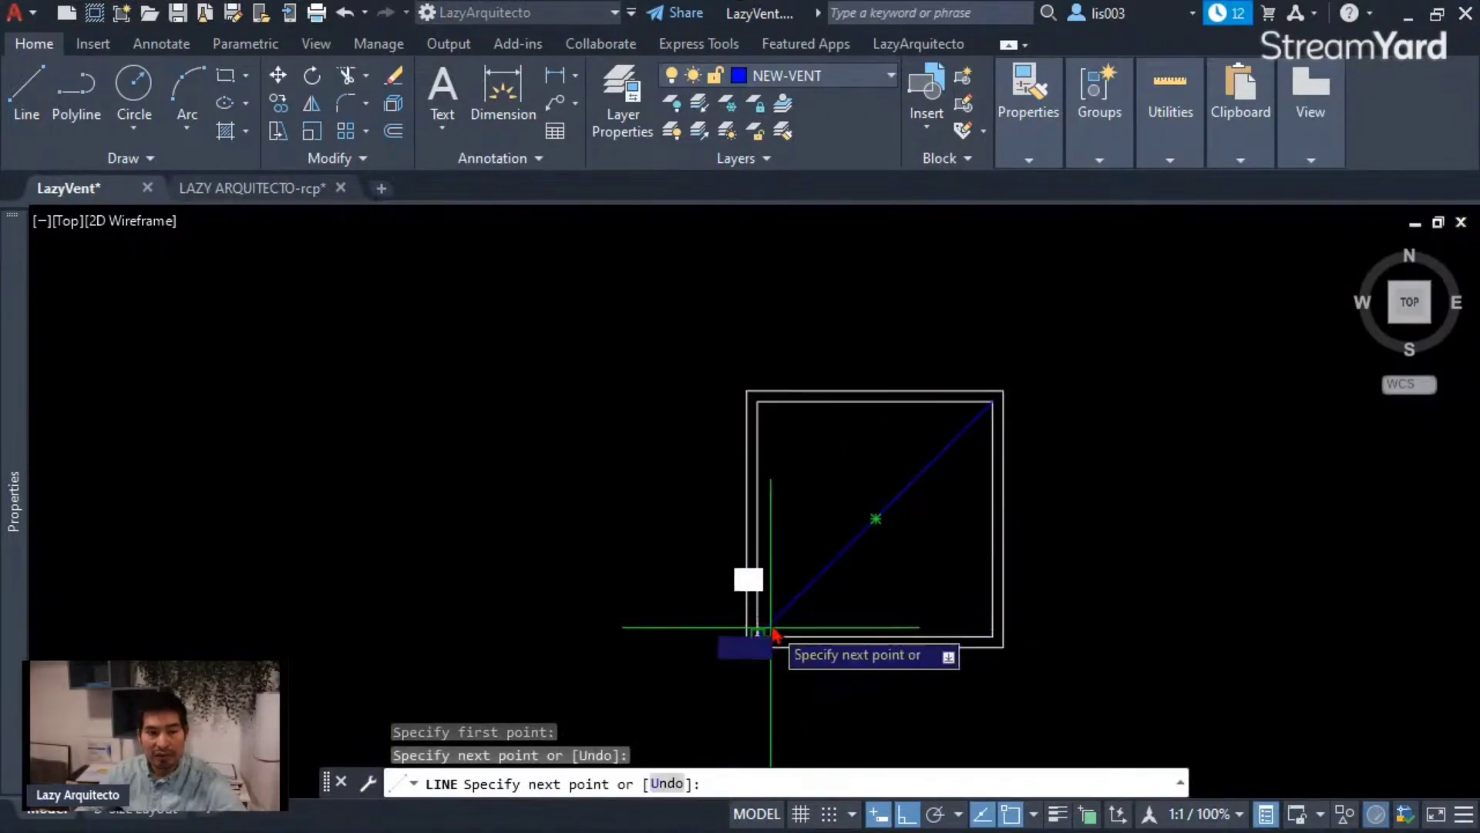
pyautogui.press('Escape')
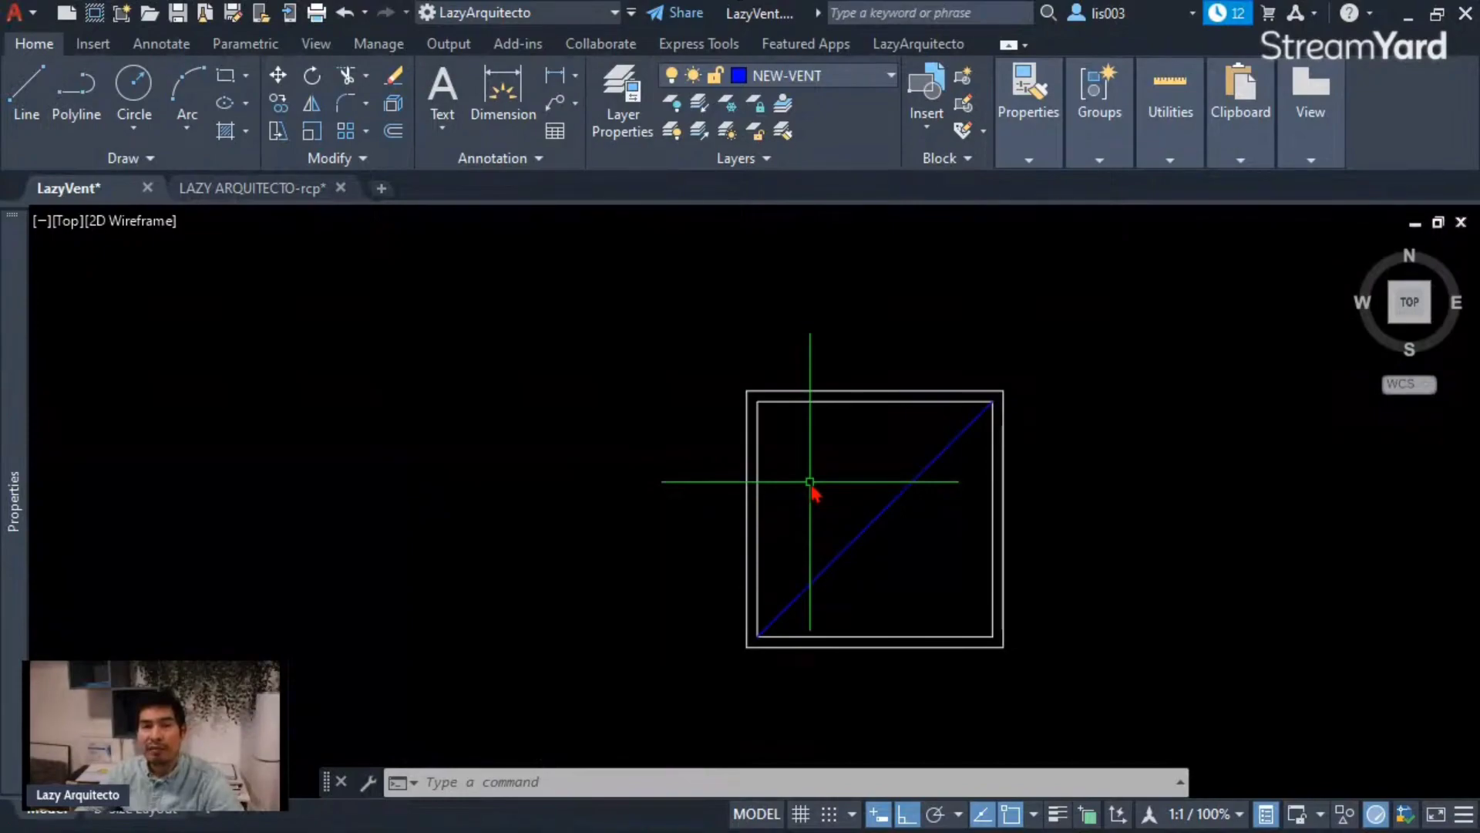
# Draw the crossing diagonal from the inner square's upper-left corner to its lower-right corner.
pyautogui.write('l')
pyautogui.press('Return')
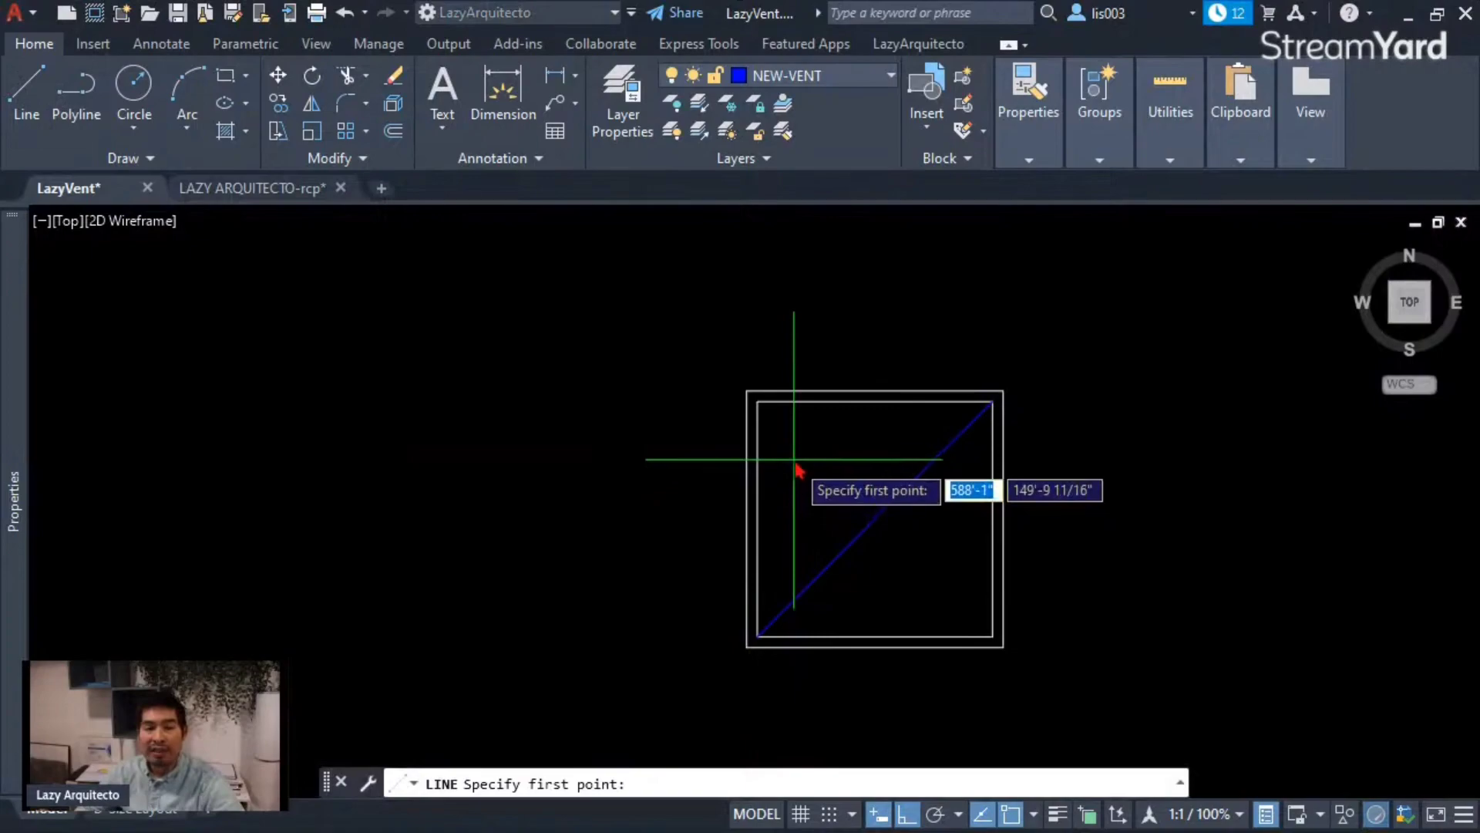
pyautogui.click(757, 402)
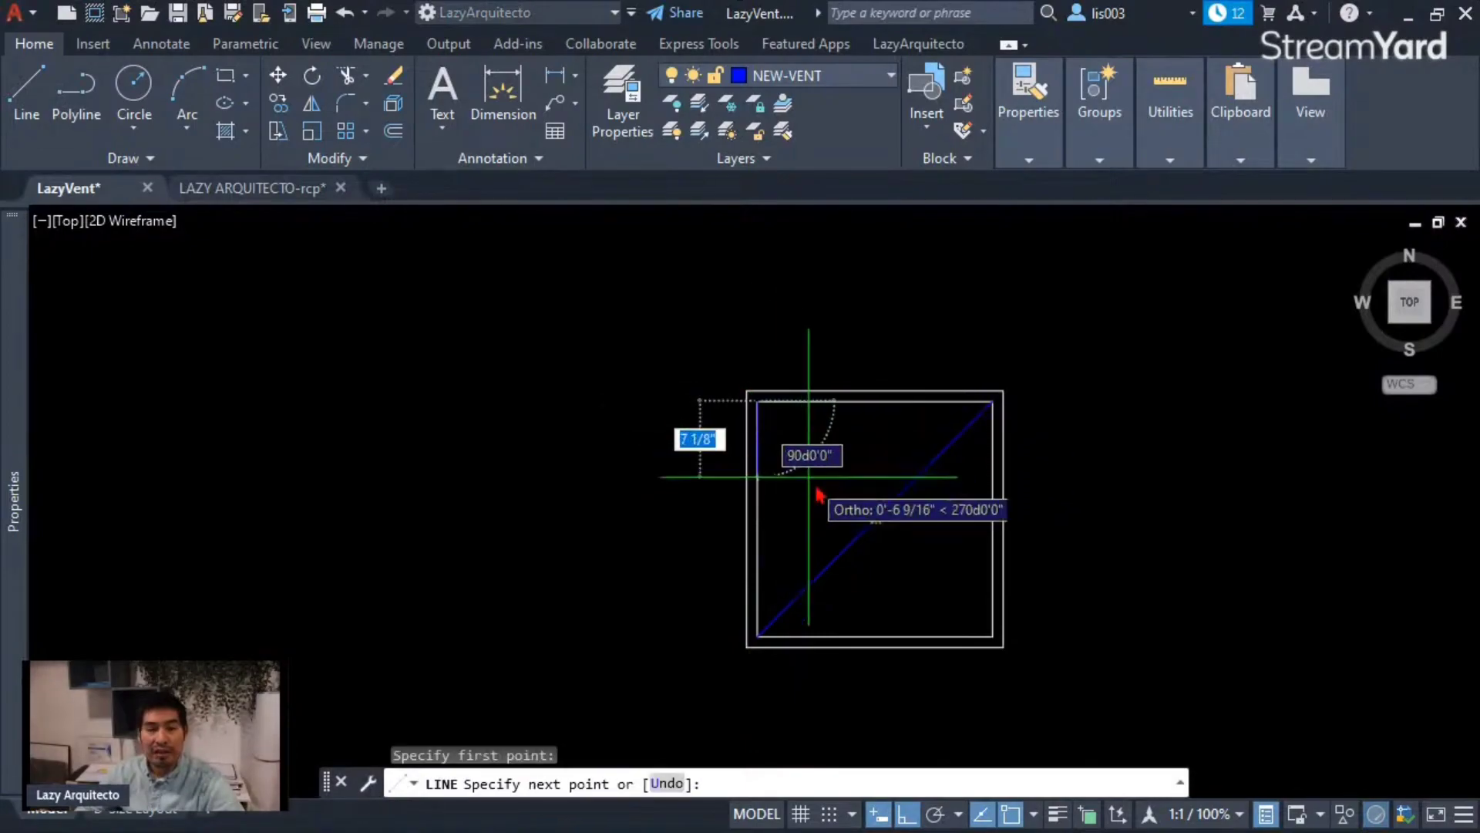
pyautogui.click(992, 637)
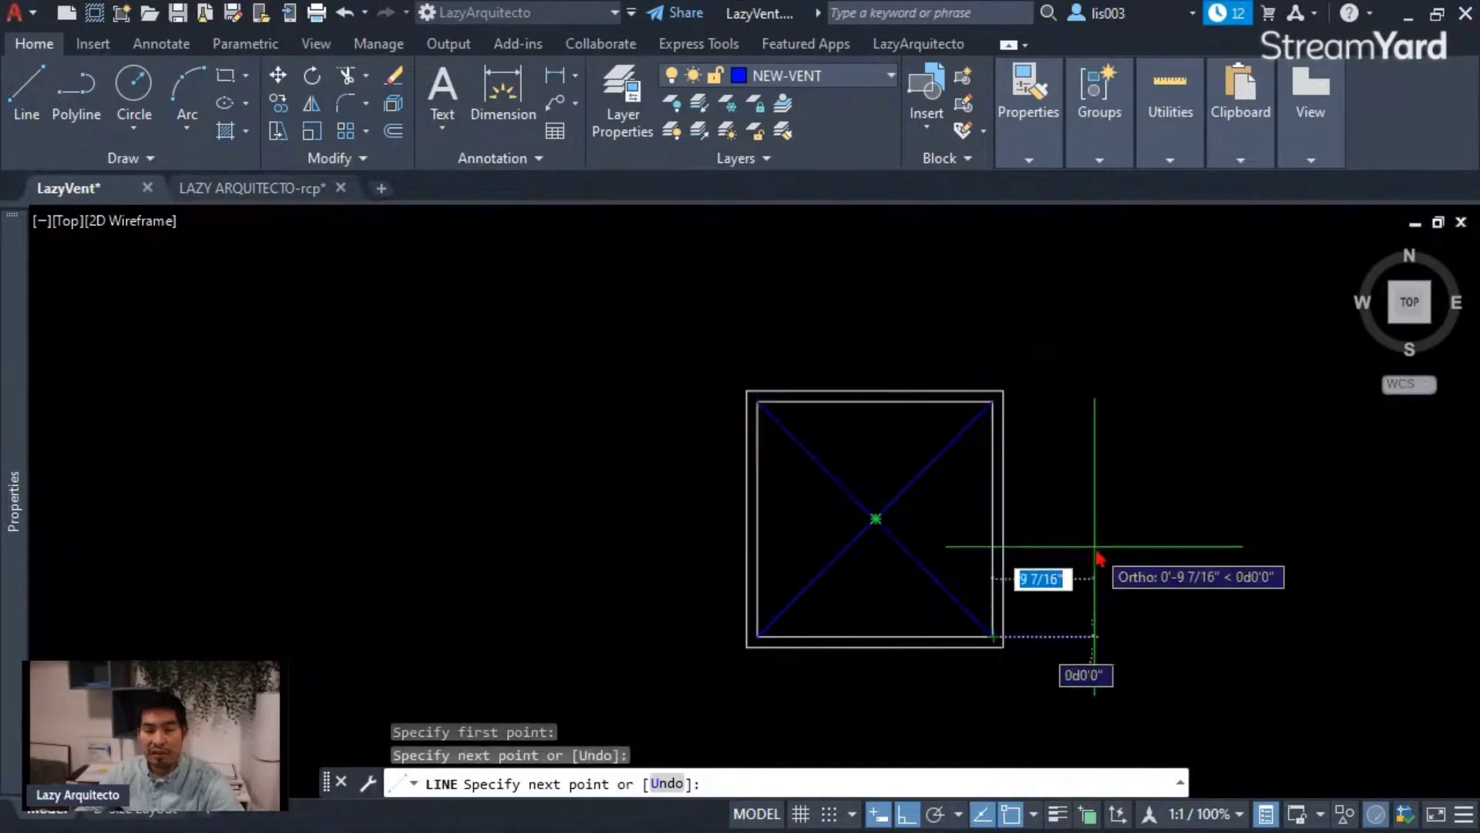
pyautogui.press('Return')
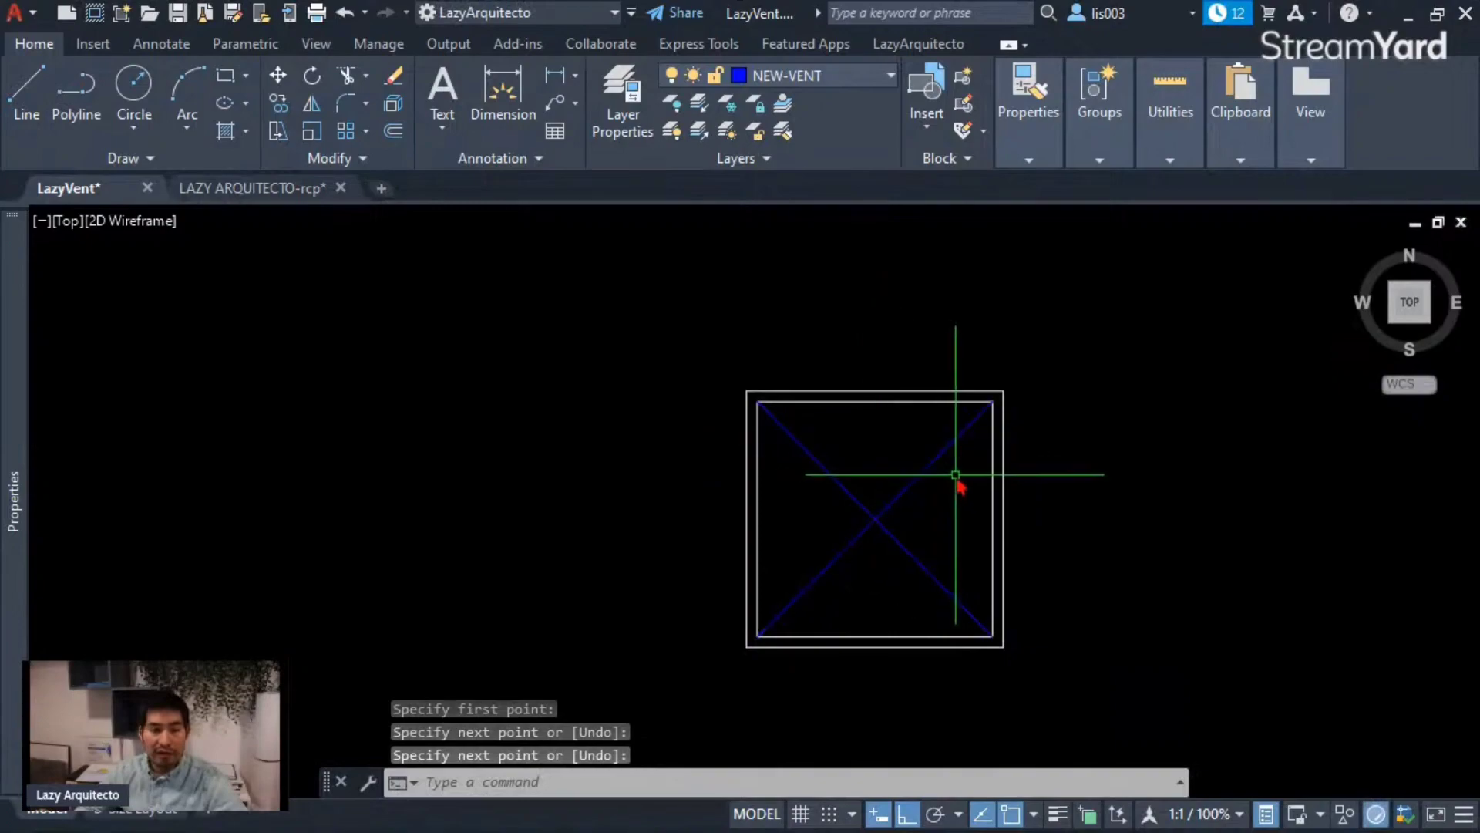
# Check the inner square's layer and make layer 0 the current layer.
pyautogui.click(991, 448)
pyautogui.press('Escape')
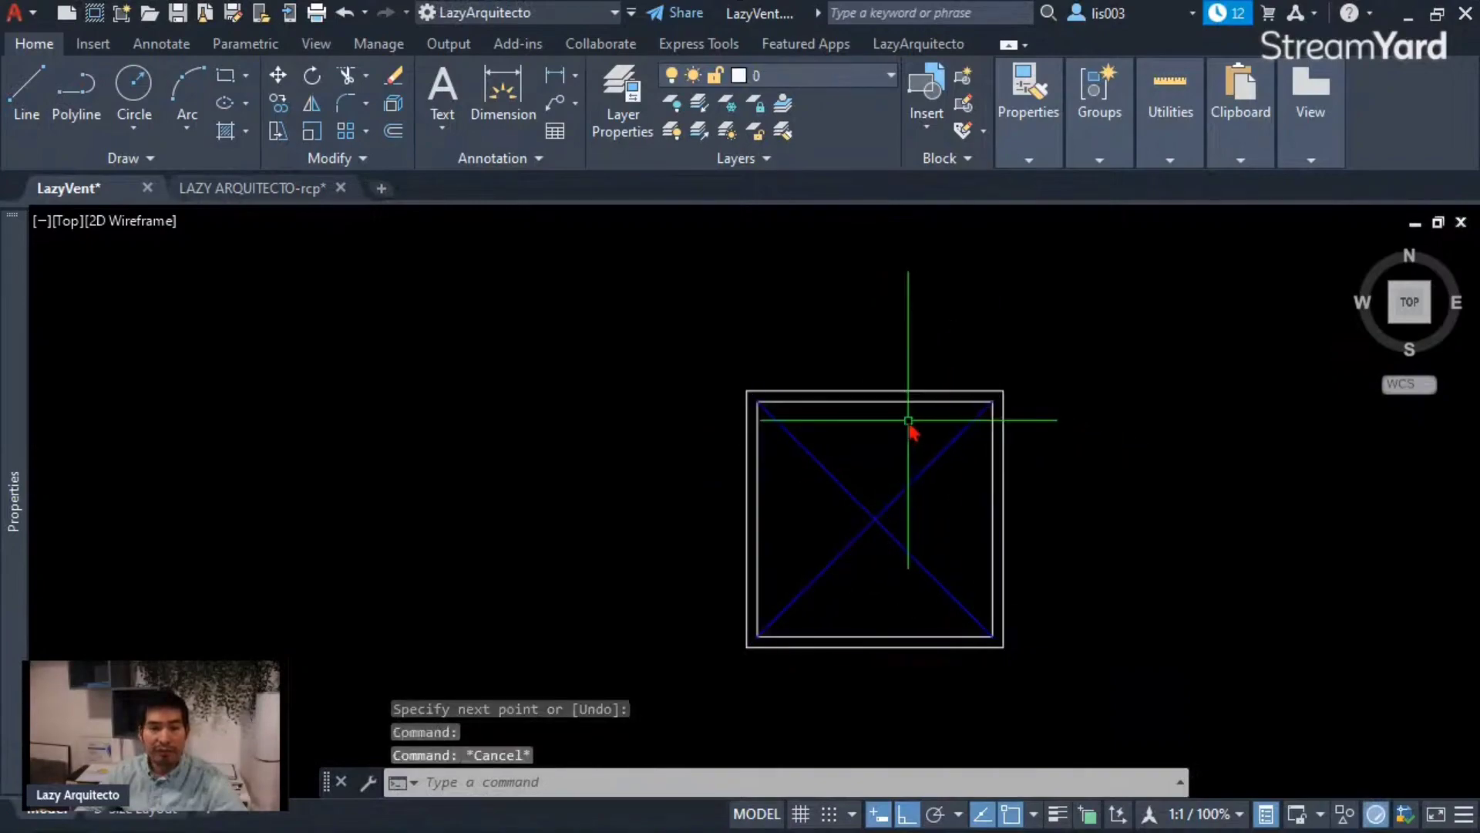
pyautogui.click(811, 81)
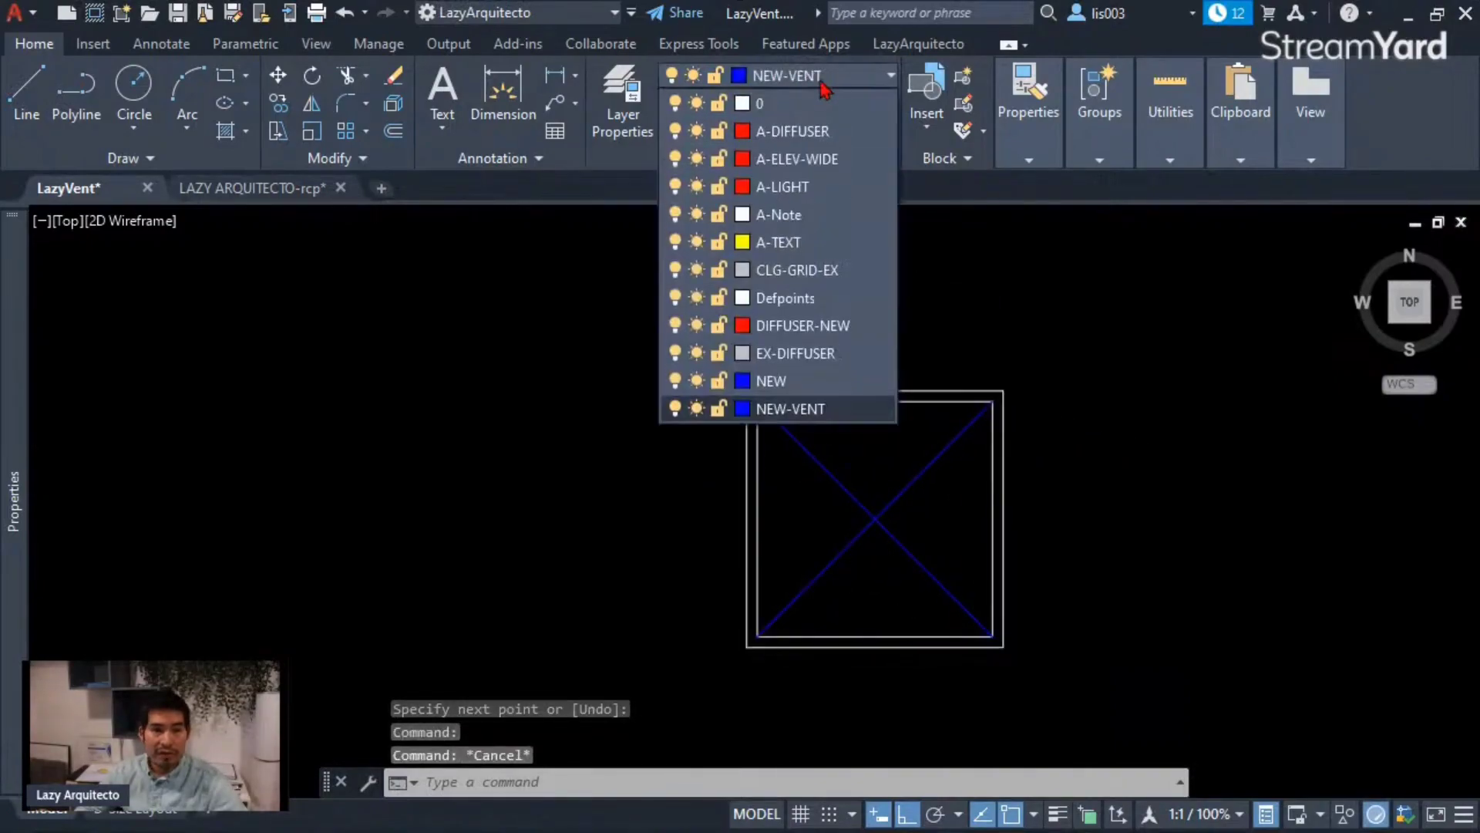
pyautogui.click(771, 103)
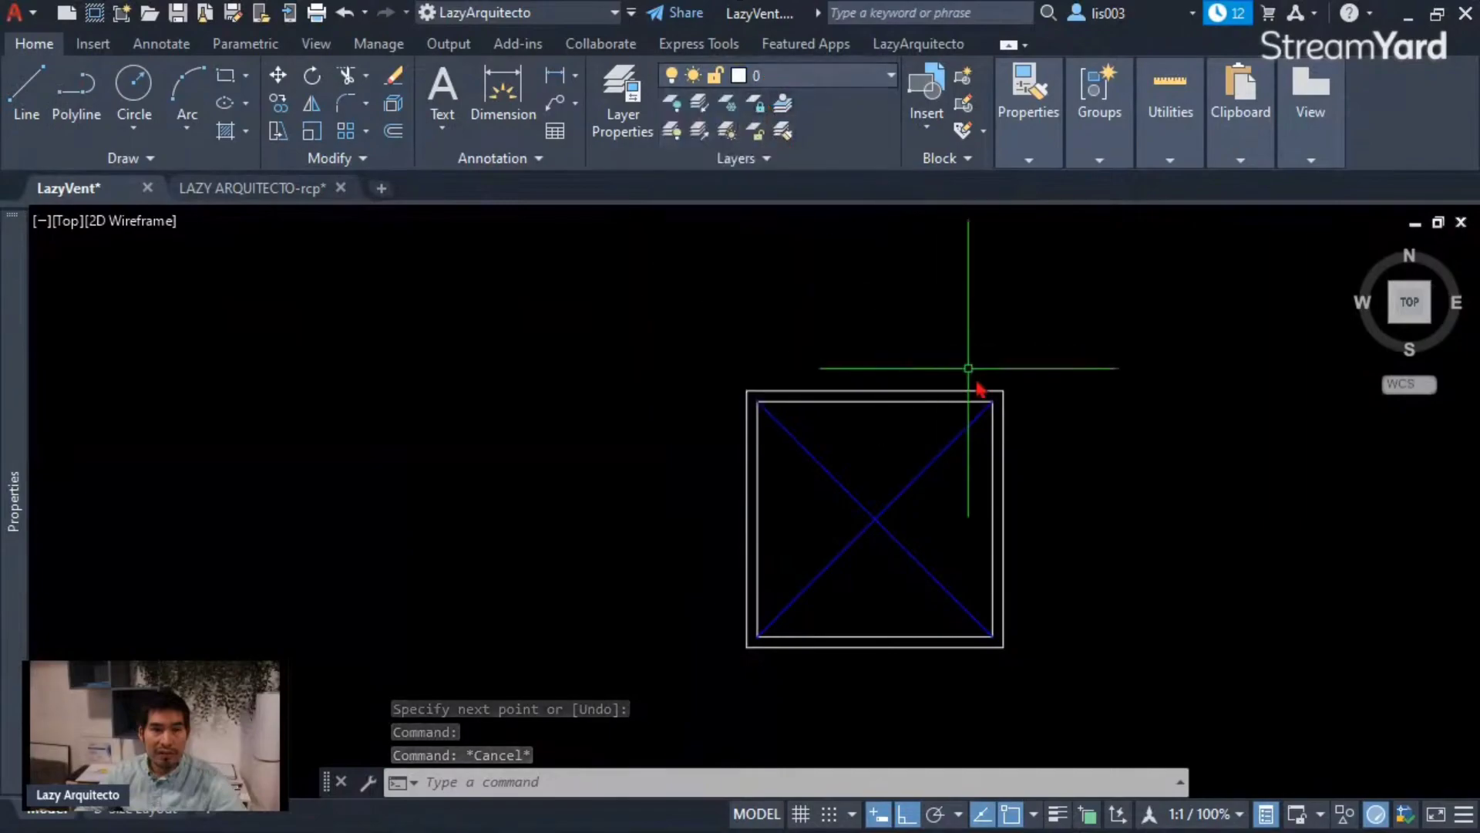
# Move both squares and both diagonals to layer 0 and clear the selection.
pyautogui.click(1066, 681)
pyautogui.click(948, 626)
pyautogui.click(794, 77)
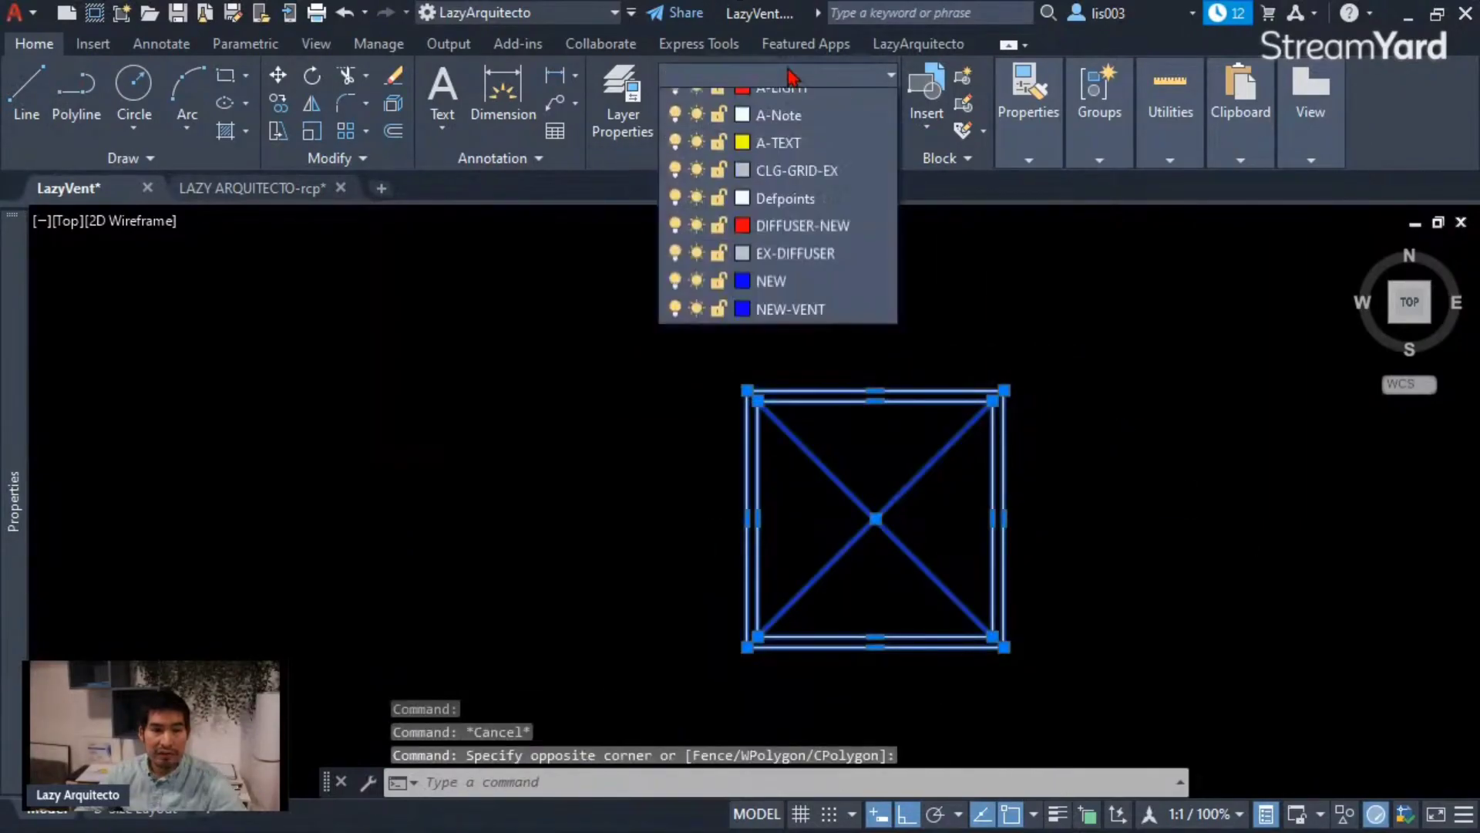
pyautogui.click(782, 103)
pyautogui.press('Escape')
pyautogui.scroll(-2, 877, 497)
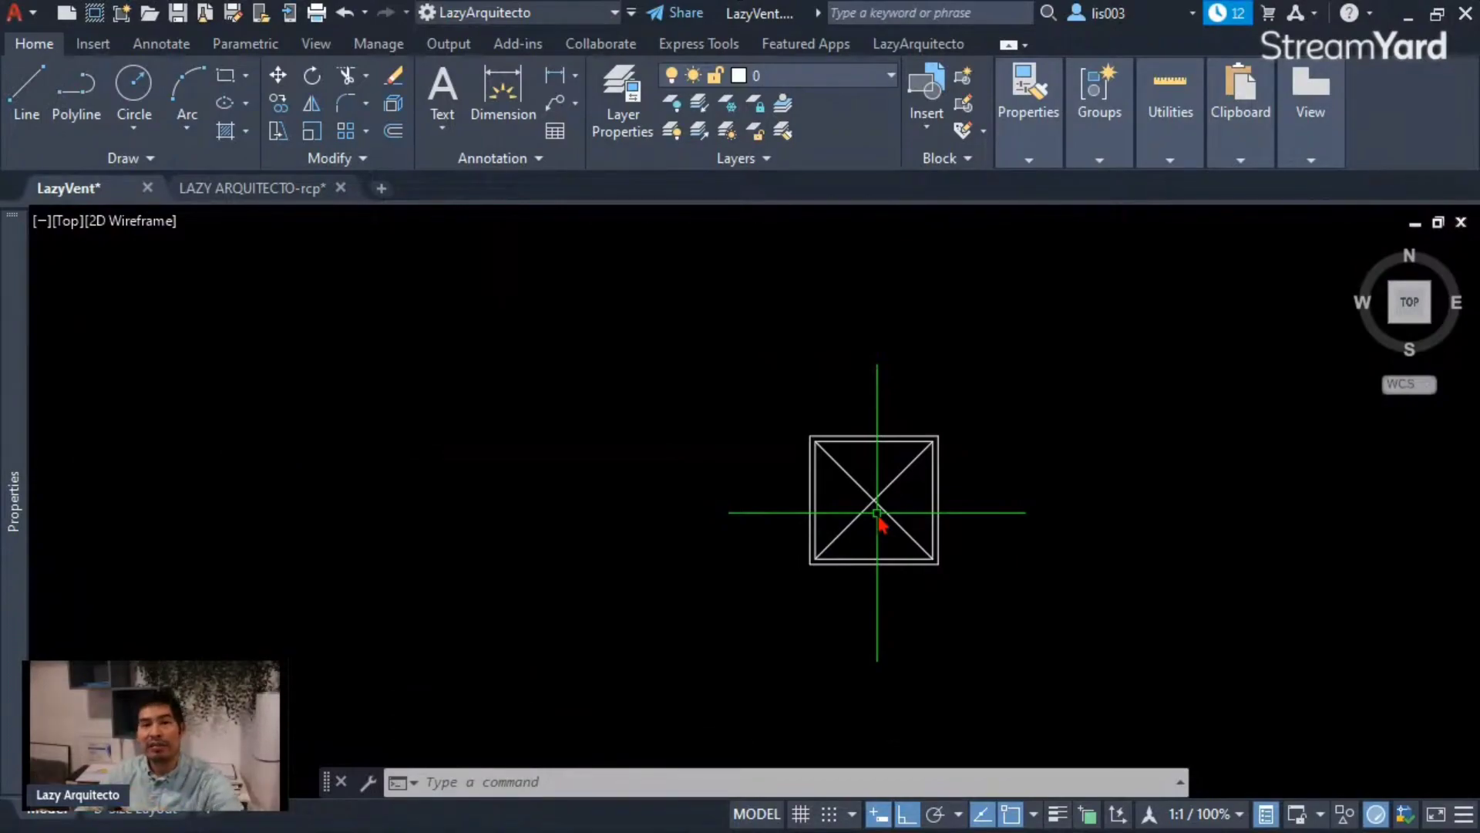
# Examine the legend's existing HVAC diffuser block and its grips for comparison with the new drawing.
pyautogui.scroll(-5, 963, 586)
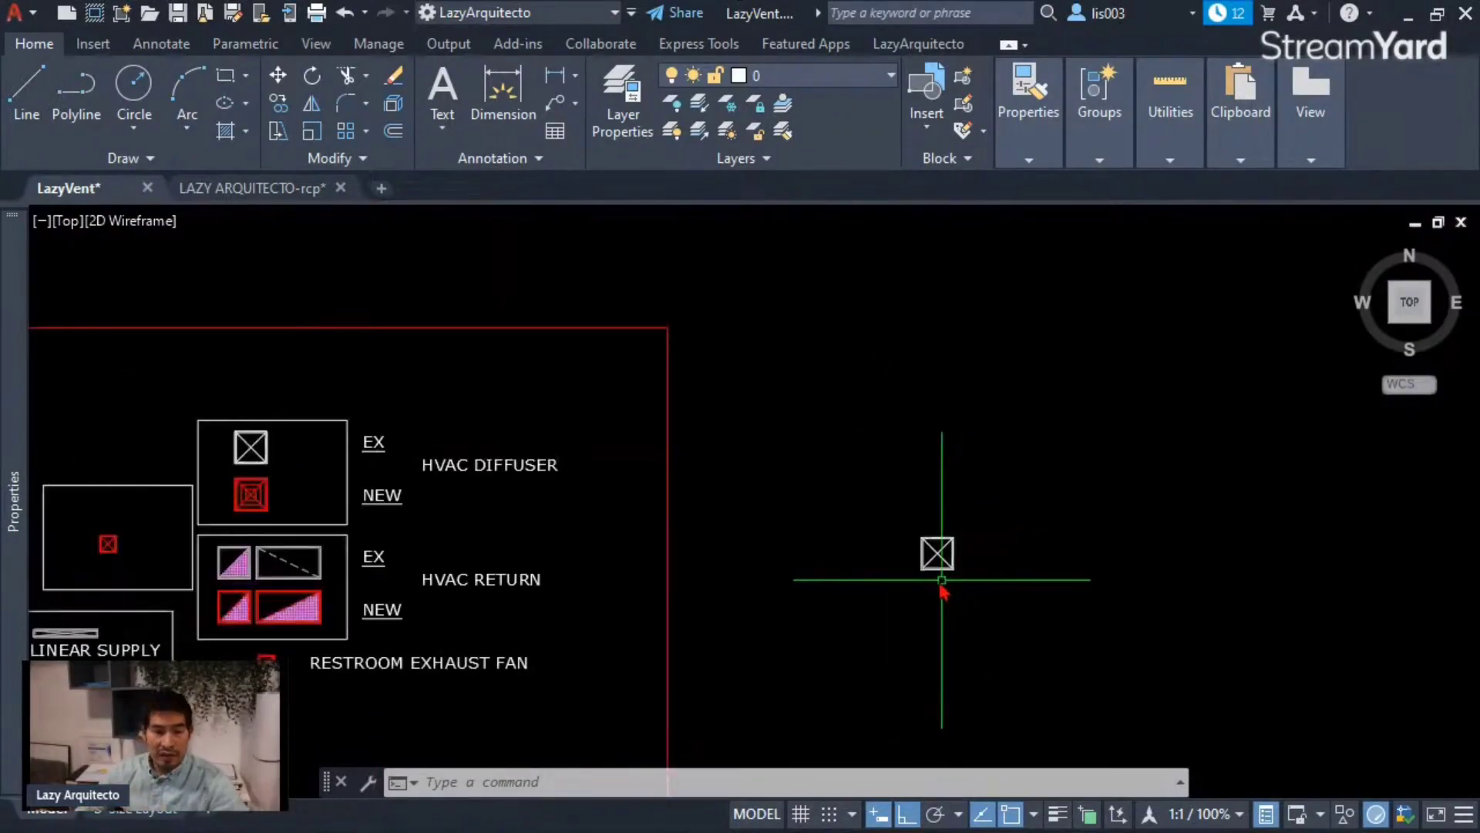
pyautogui.scroll(5, 235, 446)
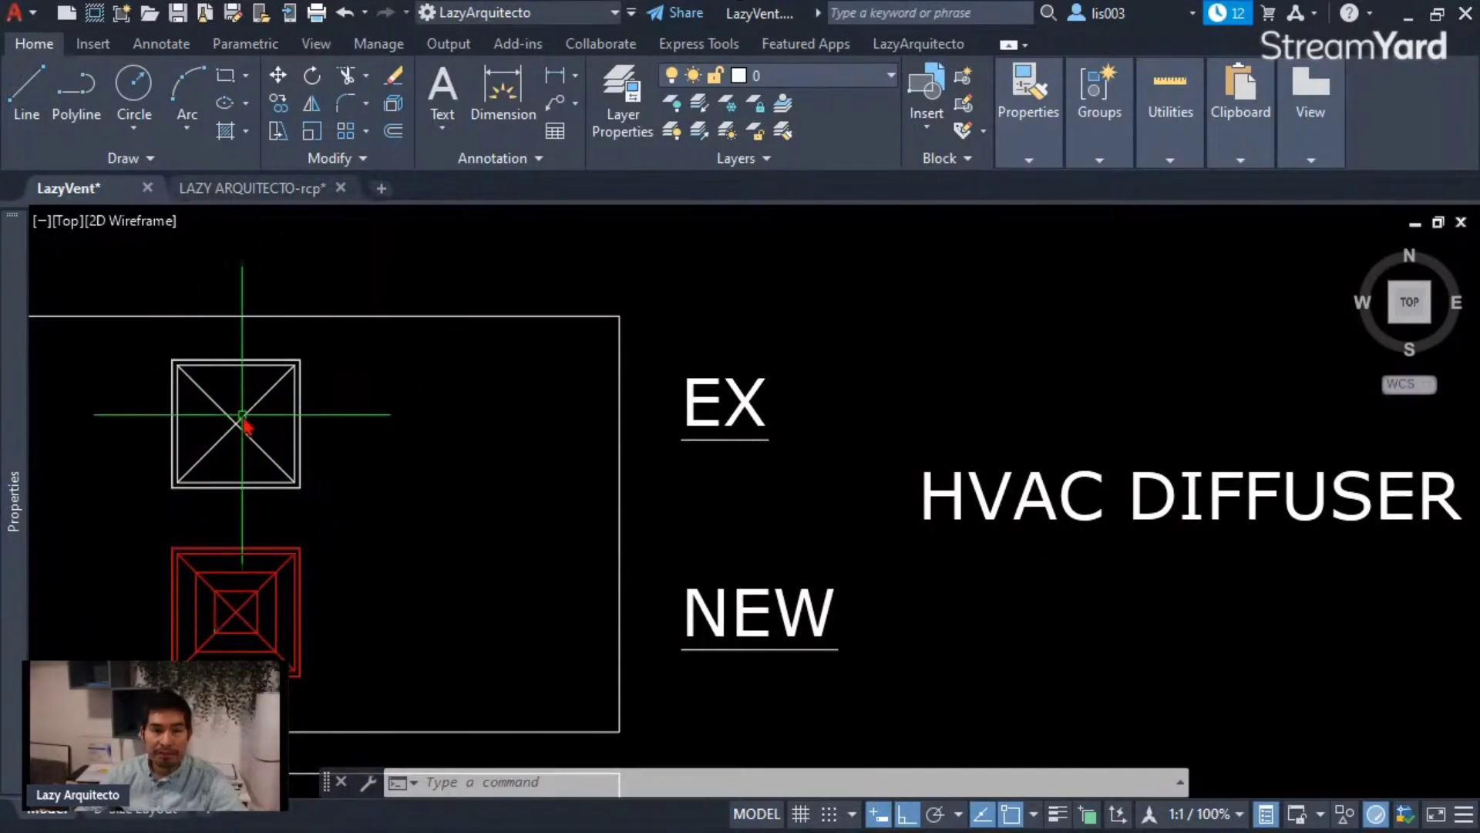
pyautogui.click(210, 390)
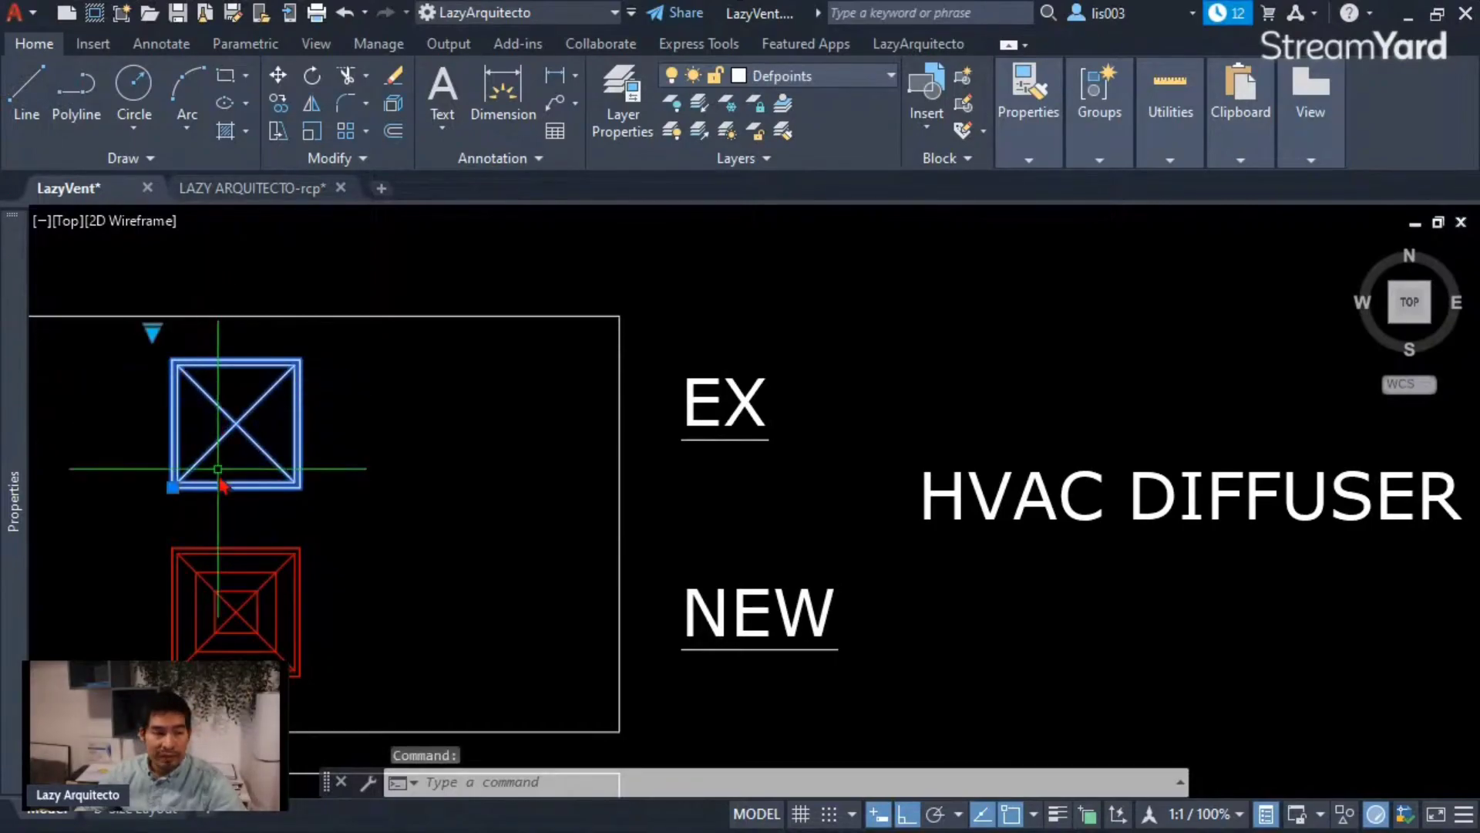
pyautogui.press('Escape')
pyautogui.press('Escape')
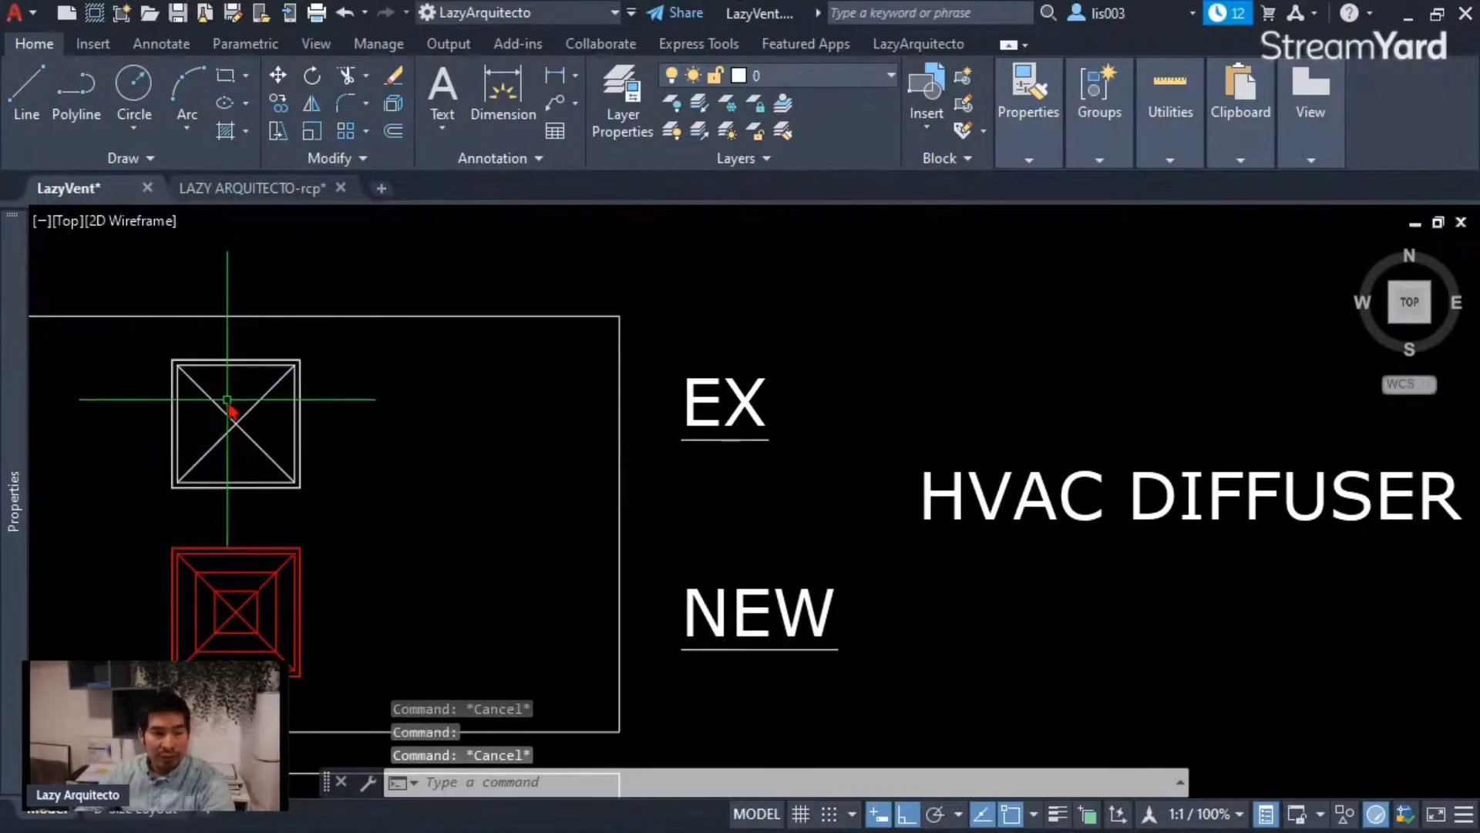
pyautogui.scroll(-5, 229, 385)
pyautogui.scroll(5, 928, 524)
pyautogui.moveTo(928, 524); pyautogui.dragTo(837, 546, button='middle')
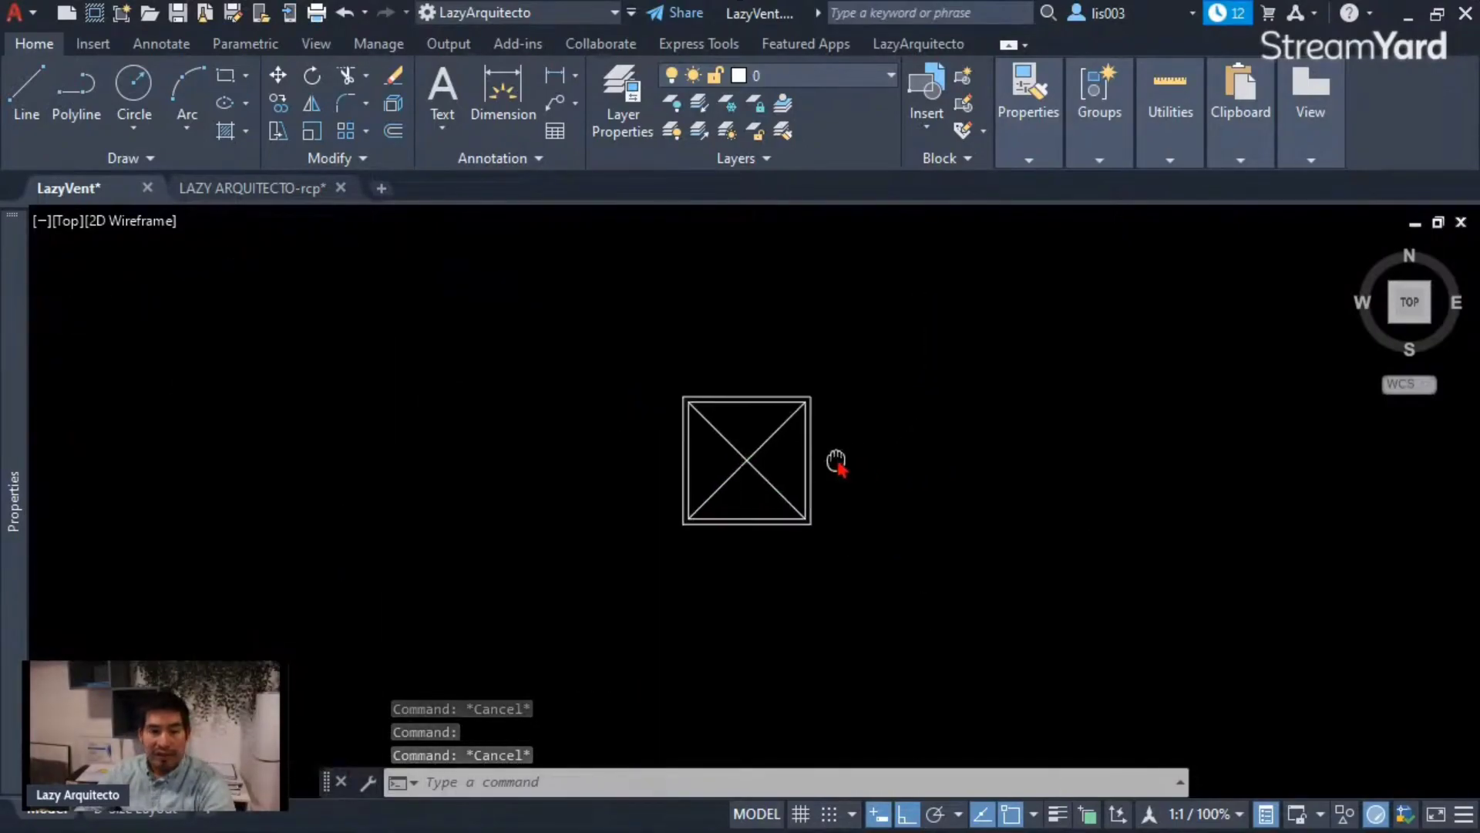
pyautogui.click(830, 544)
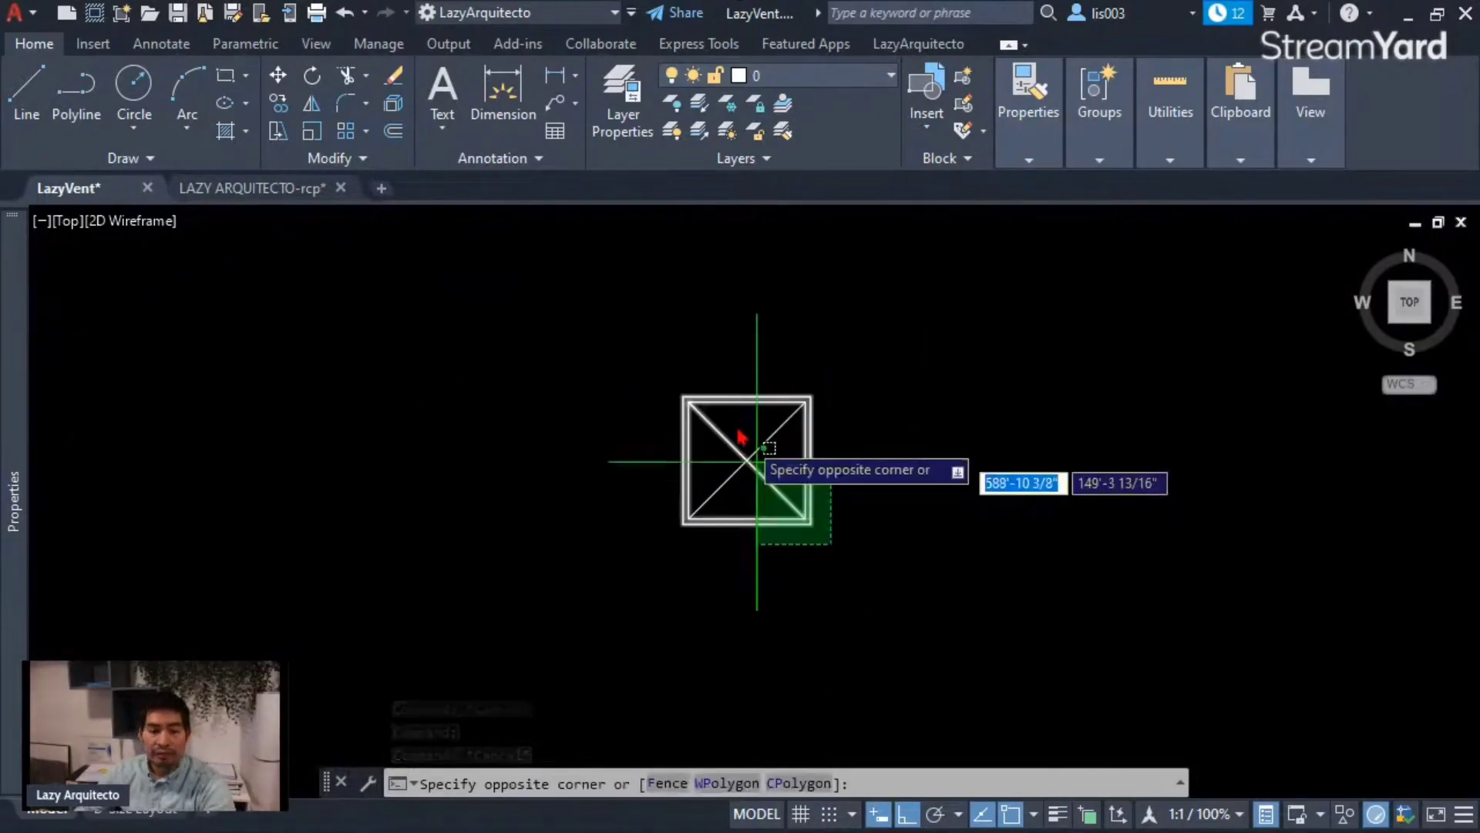
pyautogui.click(646, 365)
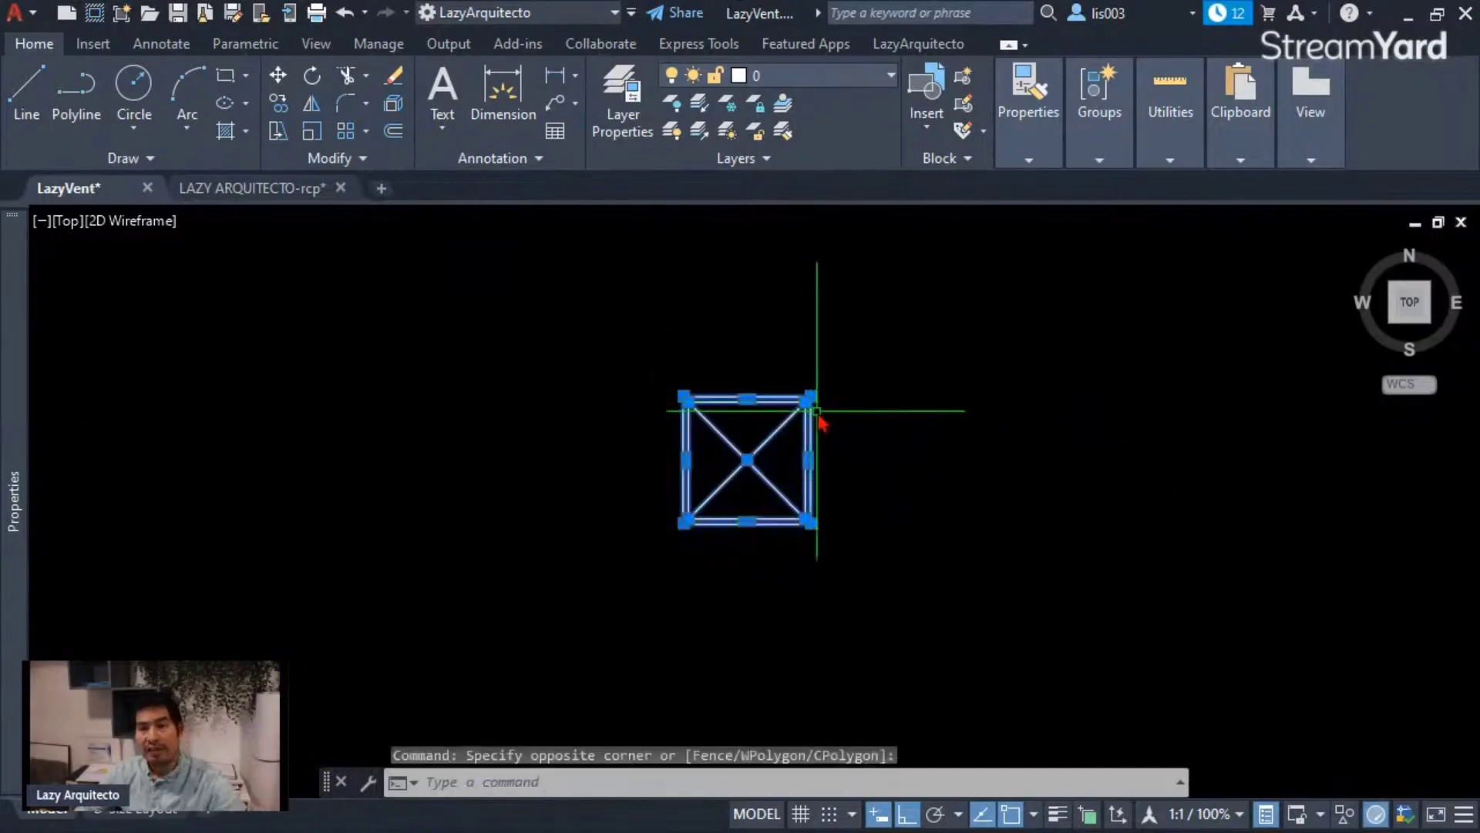
pyautogui.write('B')
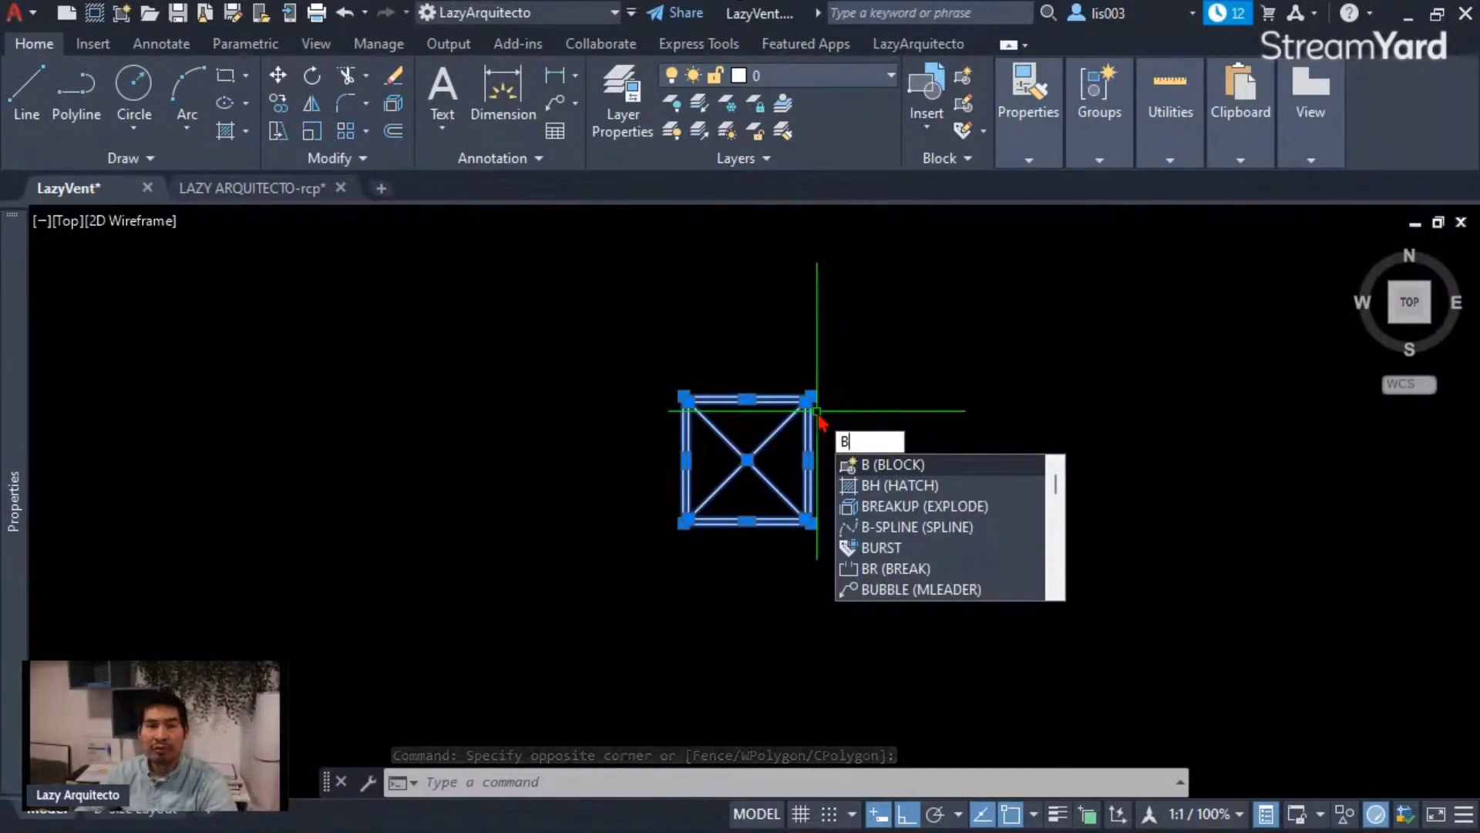
pyautogui.press('Return')
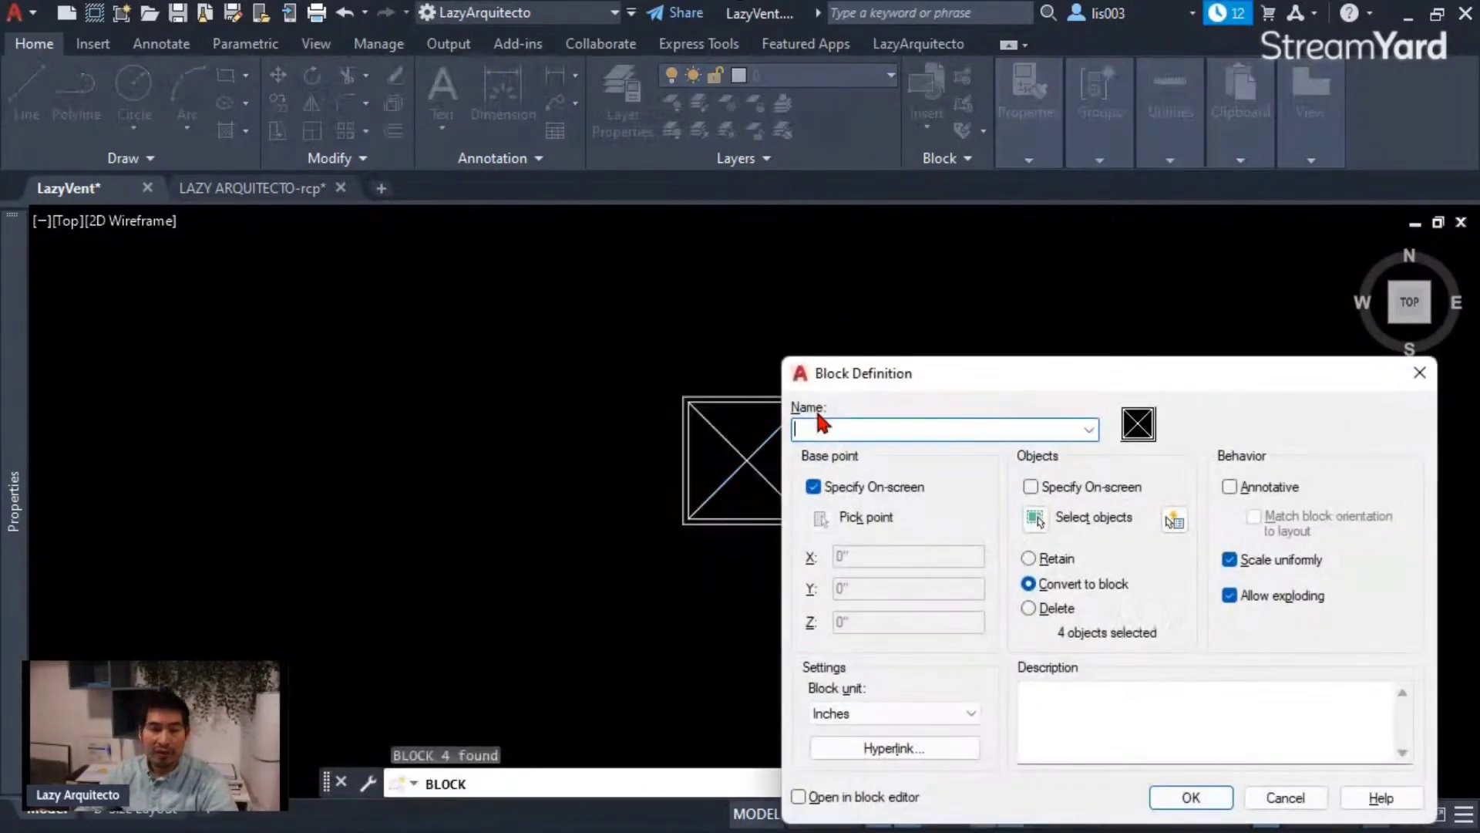
pyautogui.moveTo(861, 378); pyautogui.dragTo(706, 256)
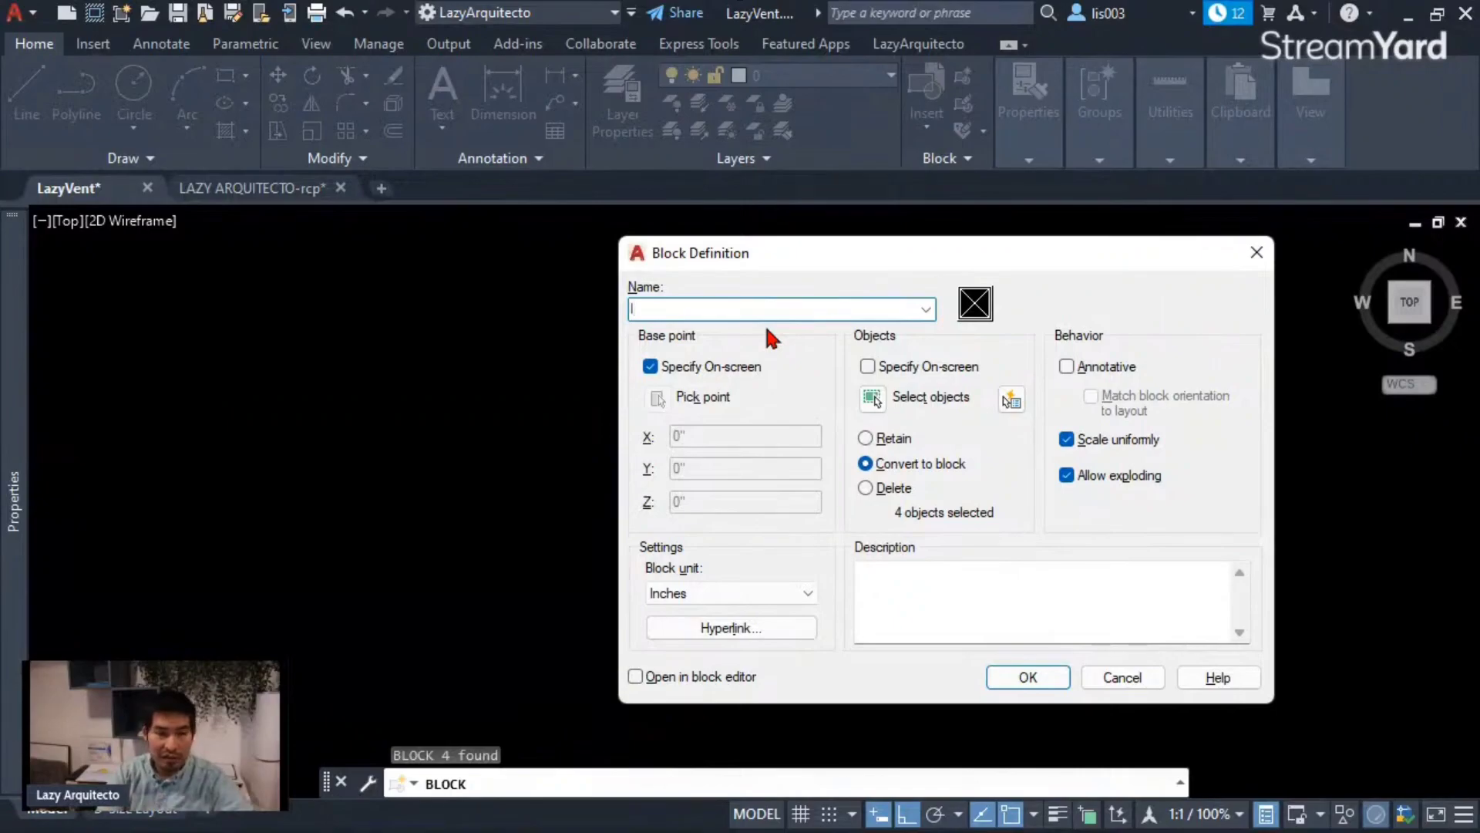
pyautogui.write('Lazy')
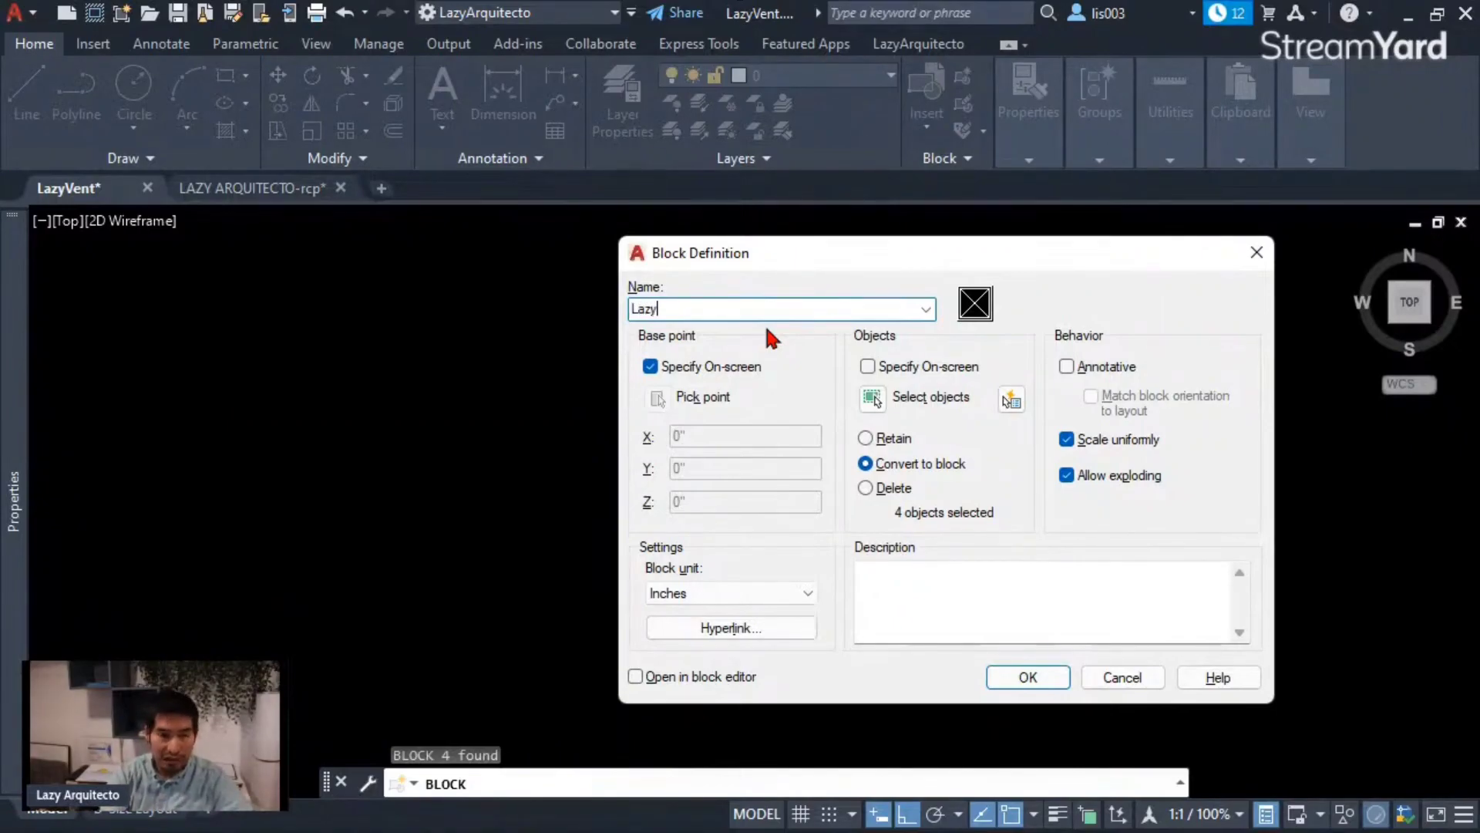
pyautogui.write('Vent')
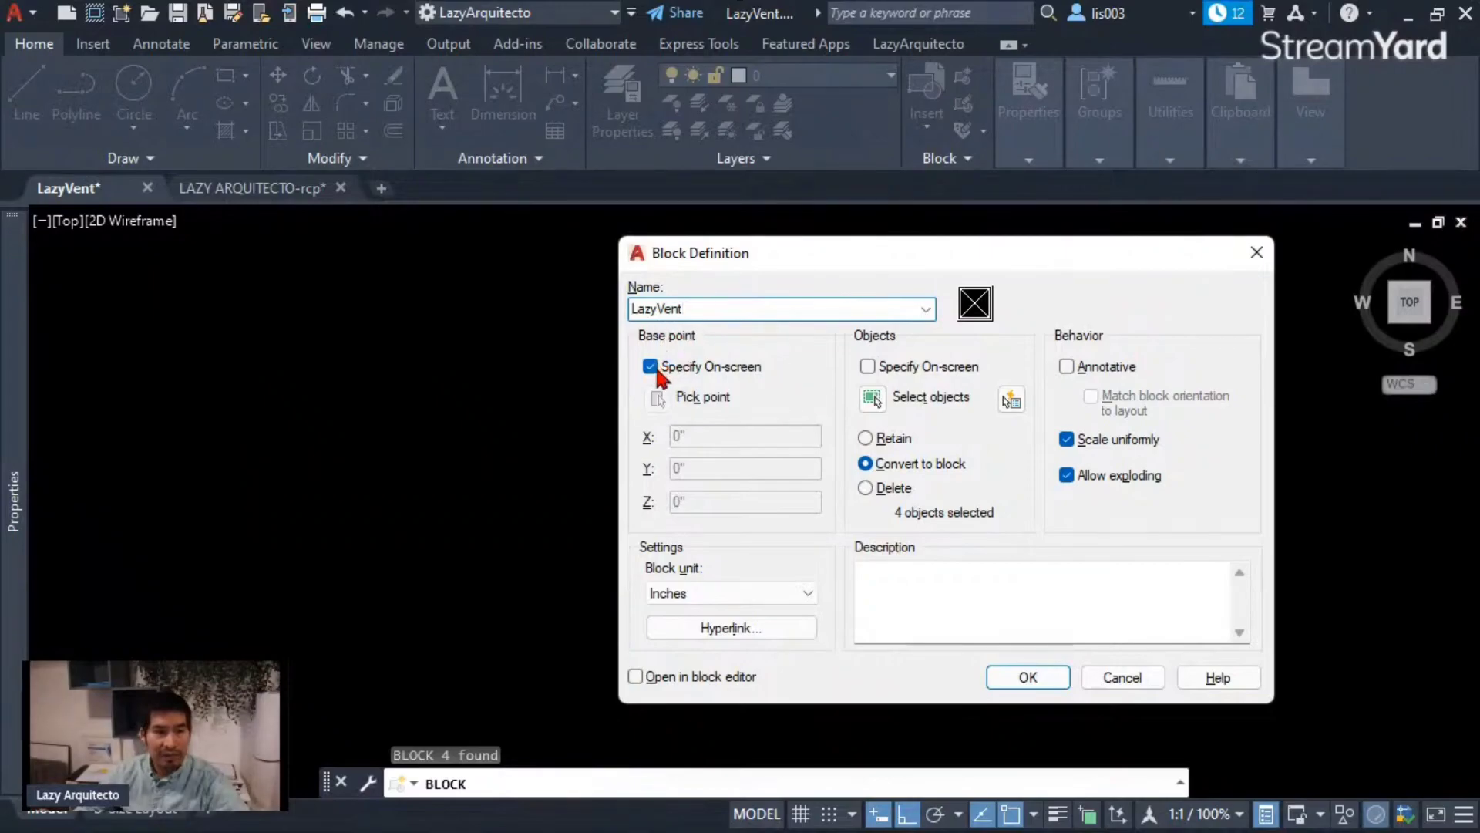
pyautogui.click(1025, 680)
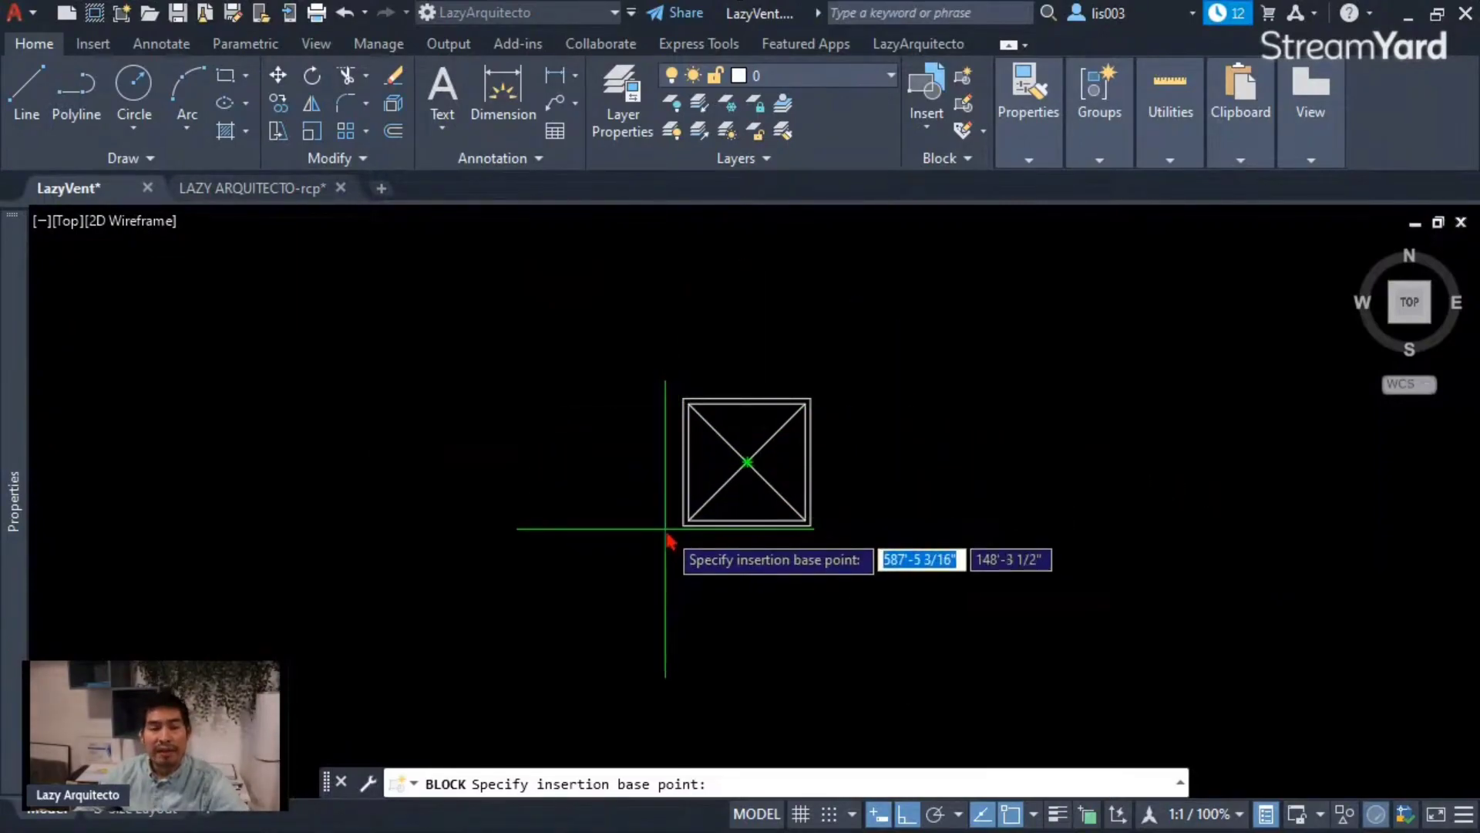
pyautogui.scroll(3, 666, 532)
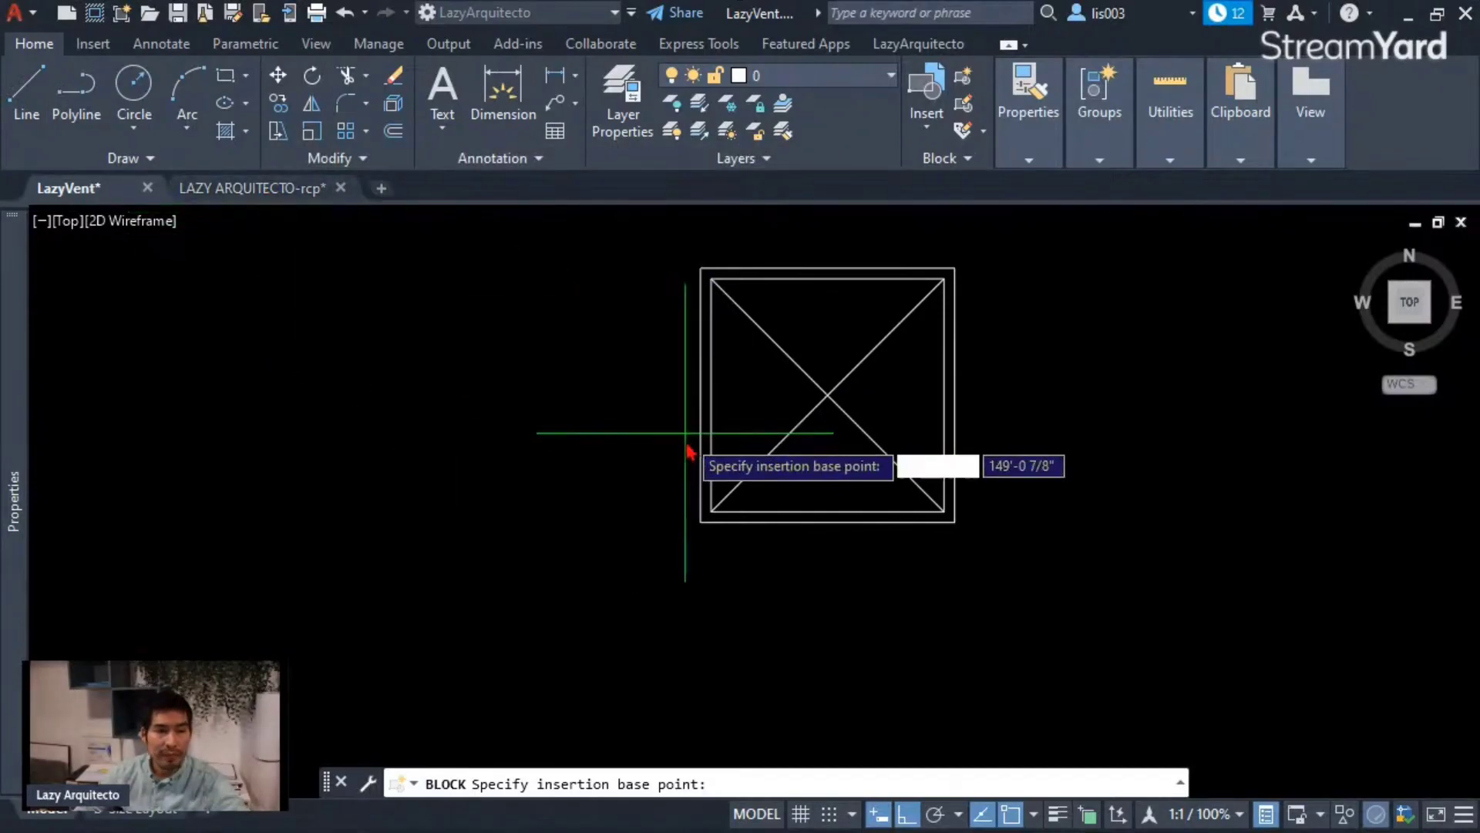
pyautogui.press('Escape')
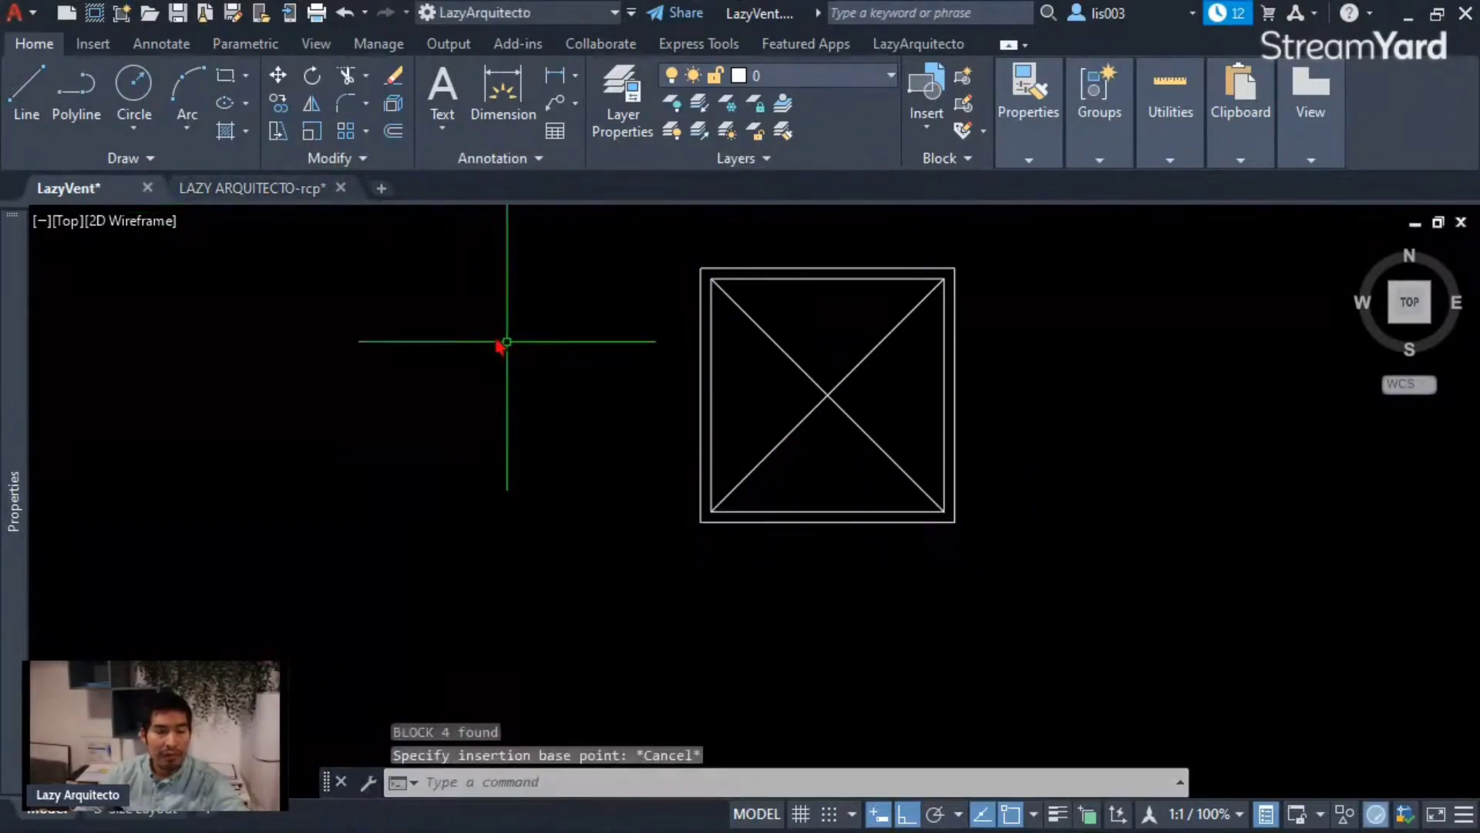
# Switch to the LAZY ARQUITECTO-rcp drawing and examine where a light fixture block's grips and base point sit on the ceiling grid.
pyautogui.click(300, 190)
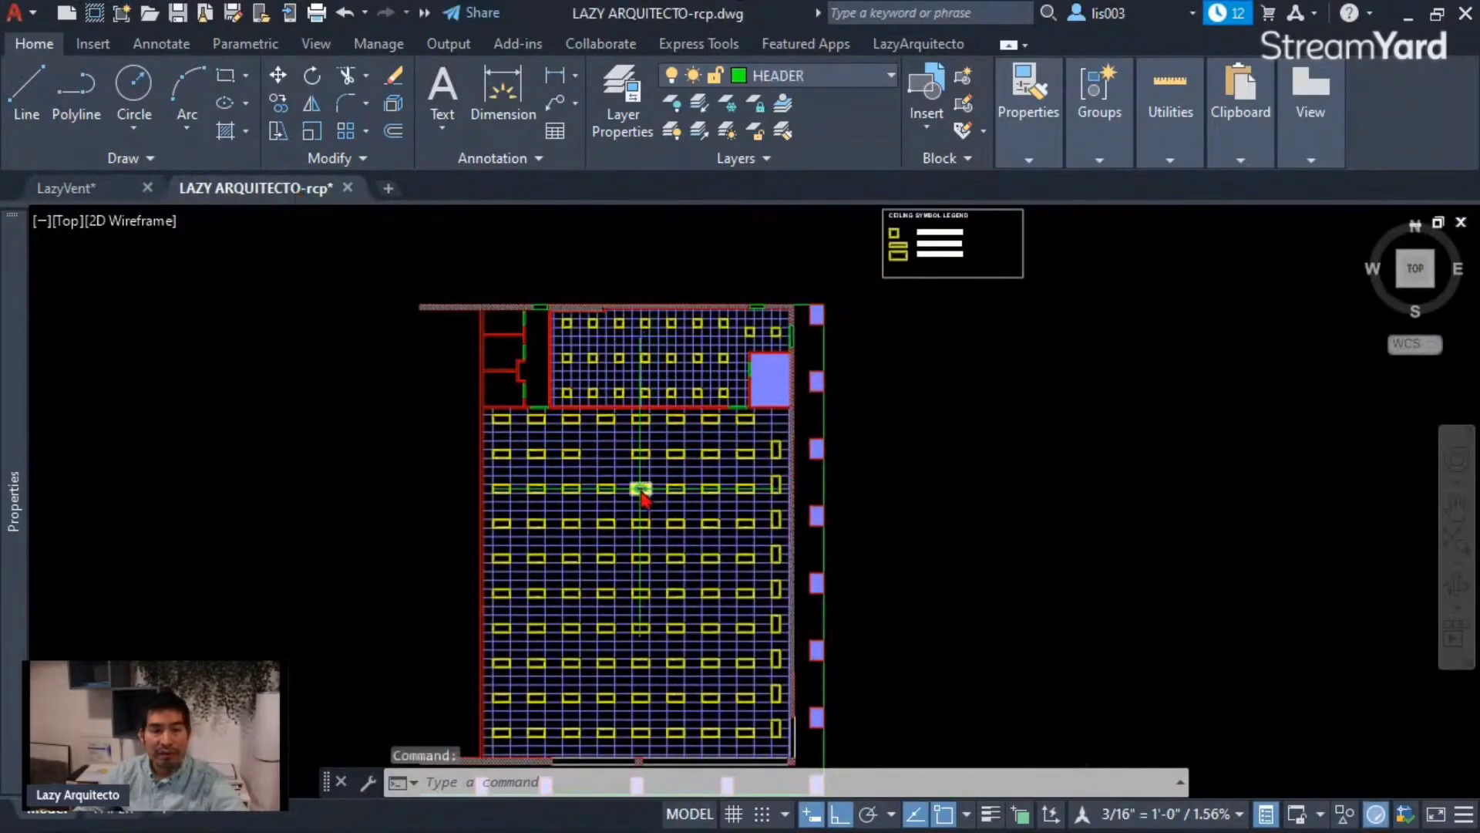
pyautogui.scroll(6, 641, 495)
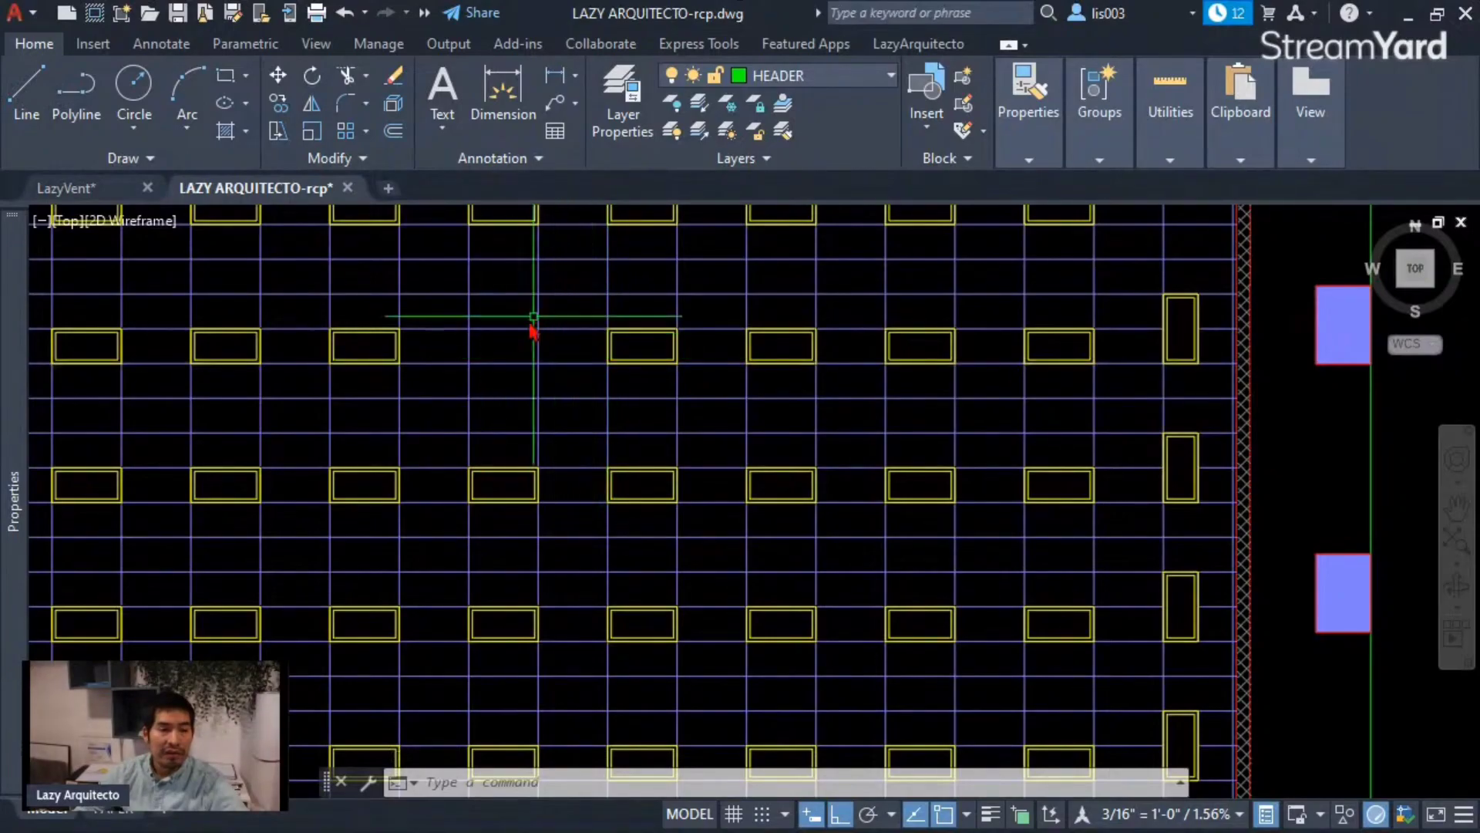
pyautogui.click(610, 364)
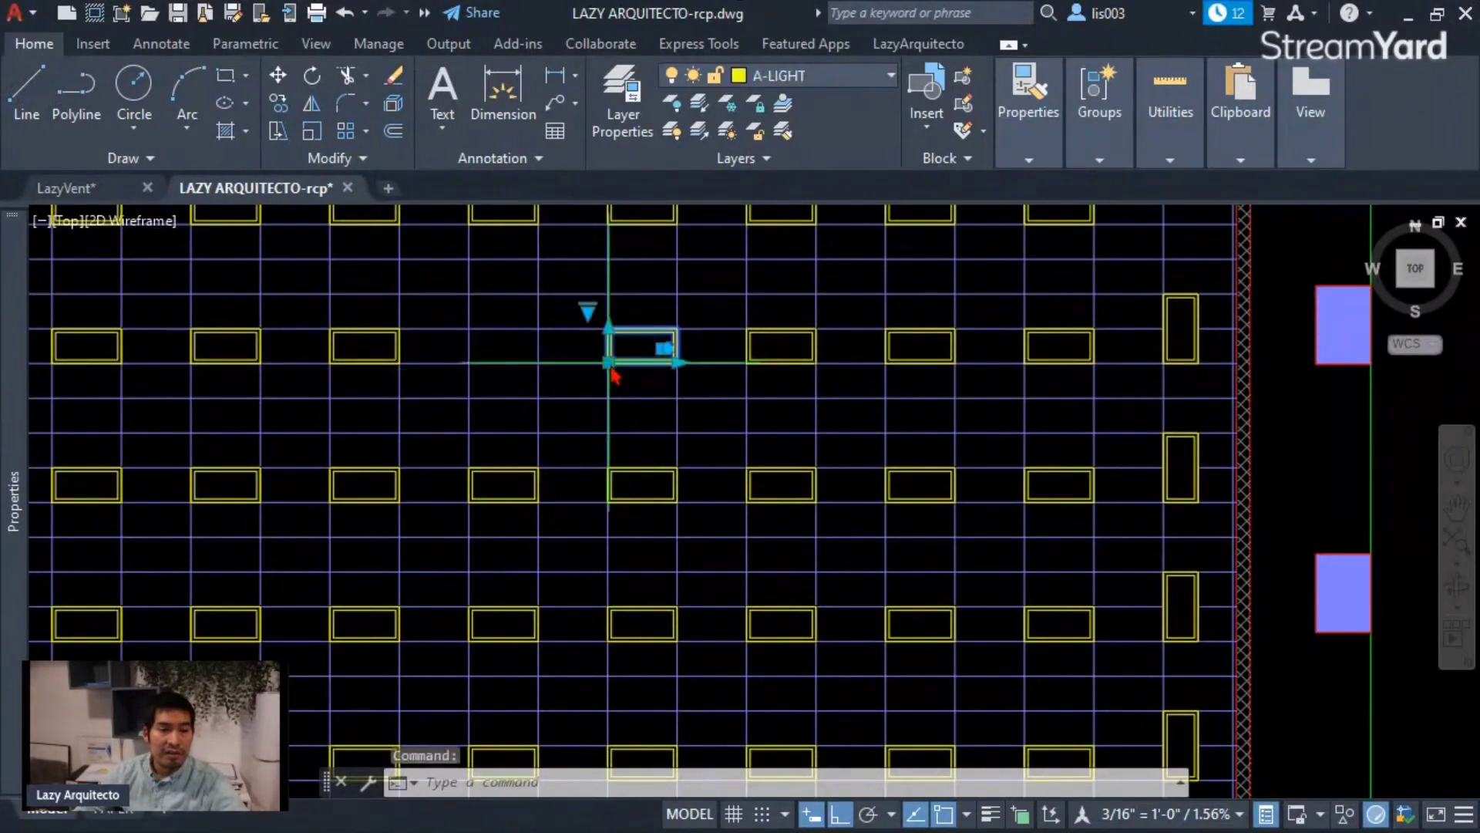
pyautogui.press('Escape')
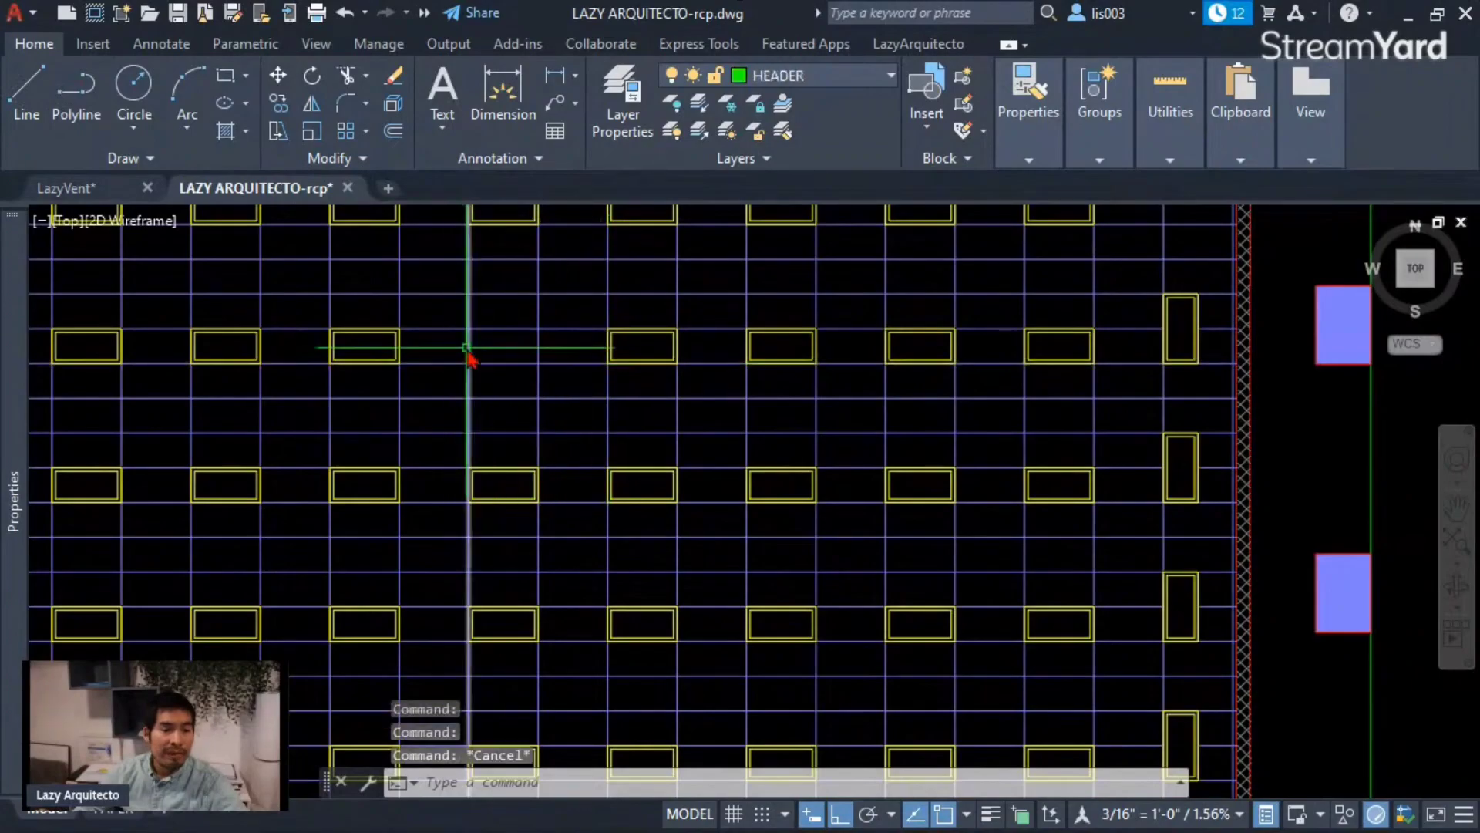
pyautogui.scroll(3, 468, 356)
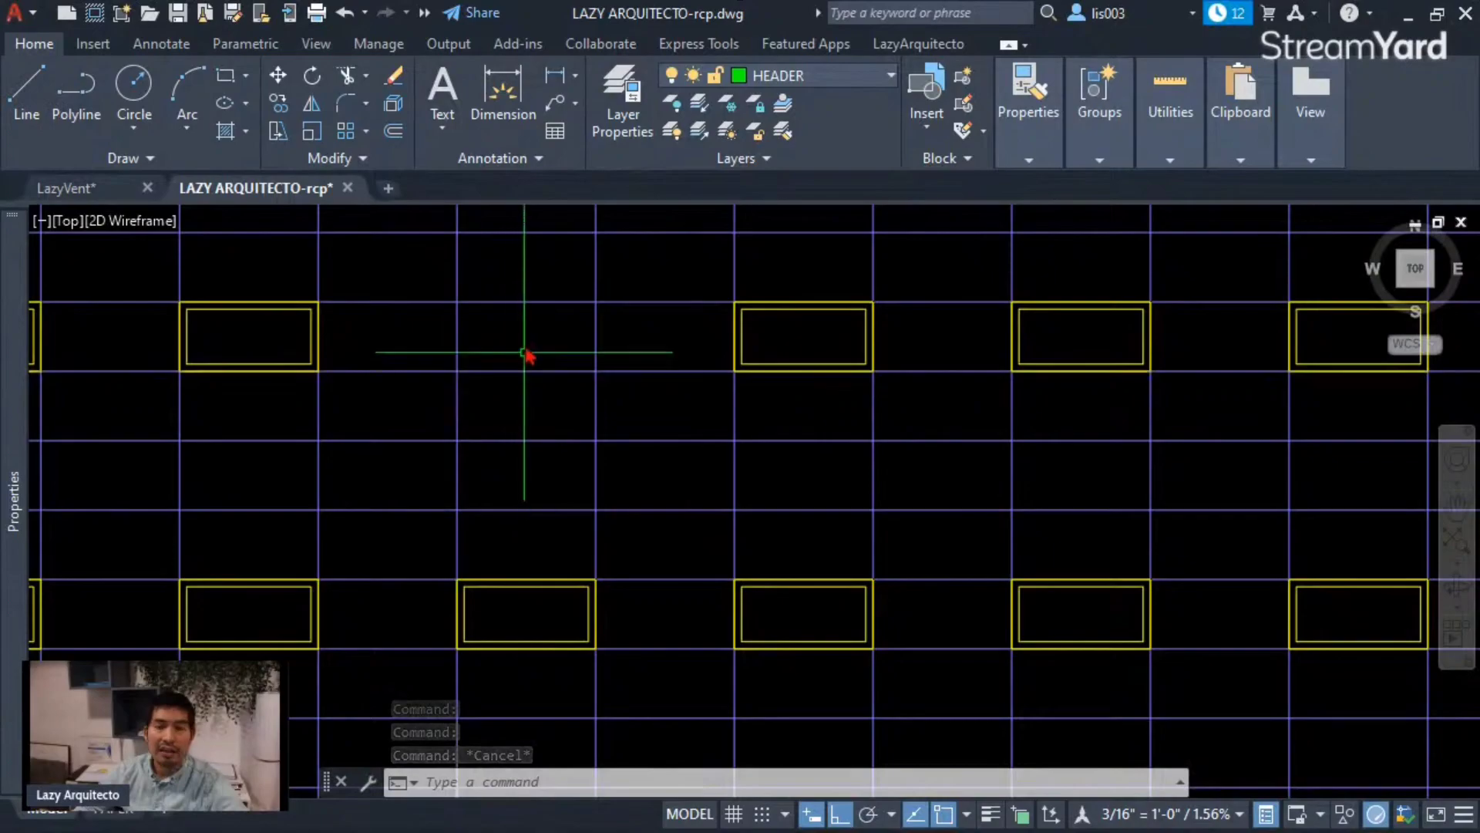
# In the LazyVent drawing, define both squares and diagonals as a block named LazyVent, with its base point at the outer square's lower-left corner.
pyautogui.click(119, 198)
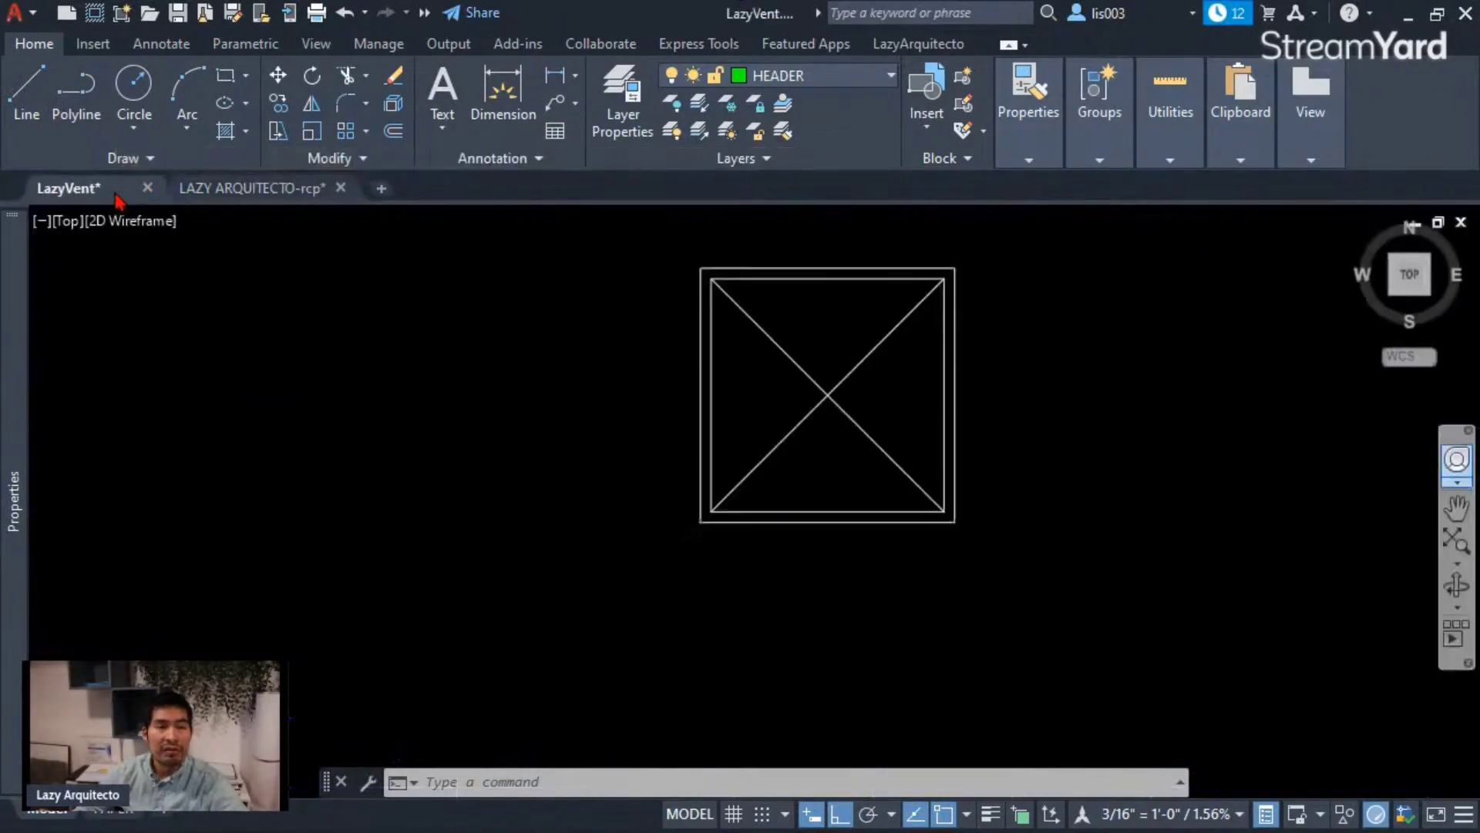
pyautogui.click(979, 563)
pyautogui.click(649, 290)
pyautogui.write('b')
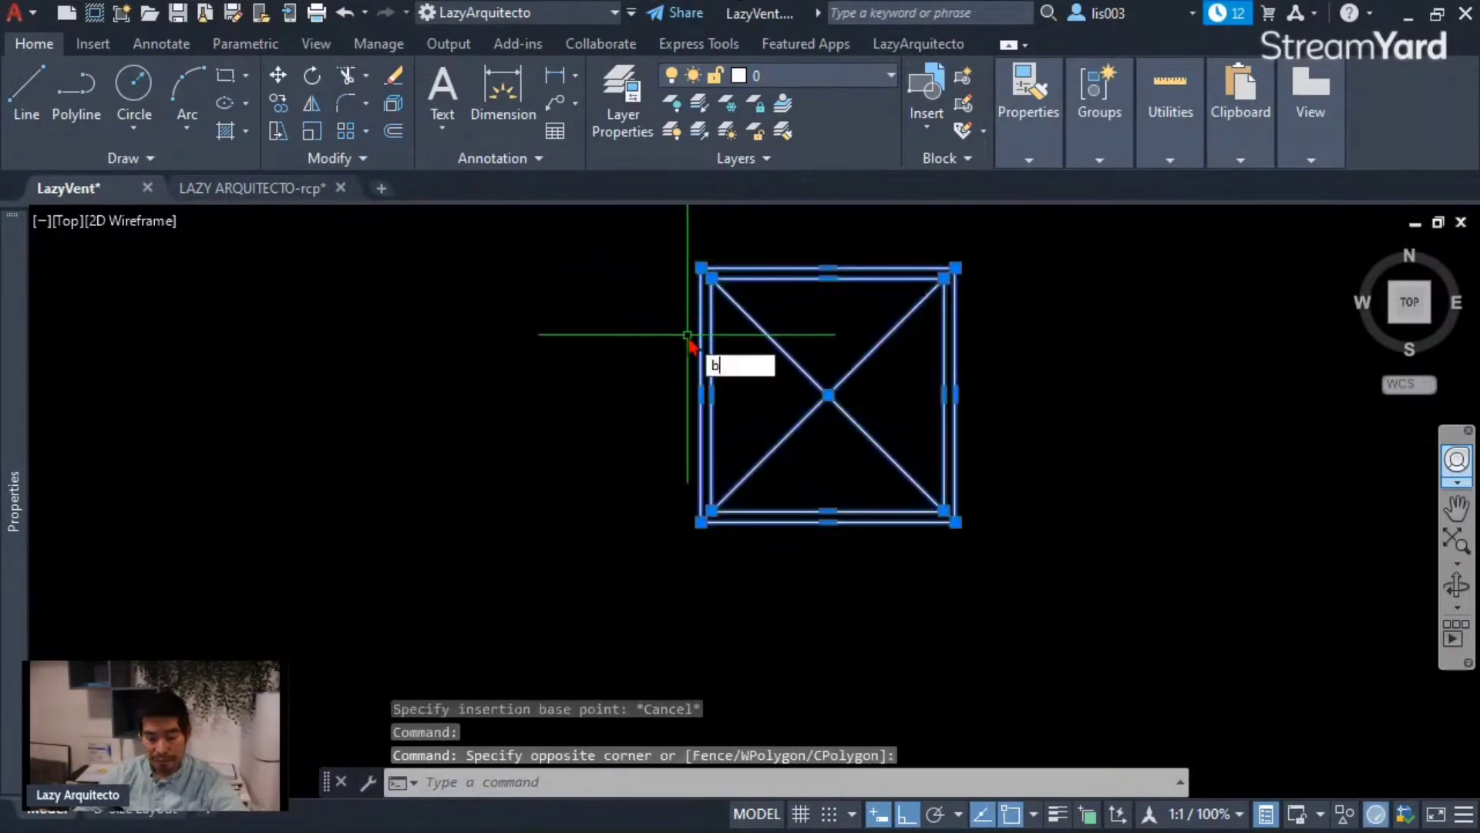
pyautogui.press('Return')
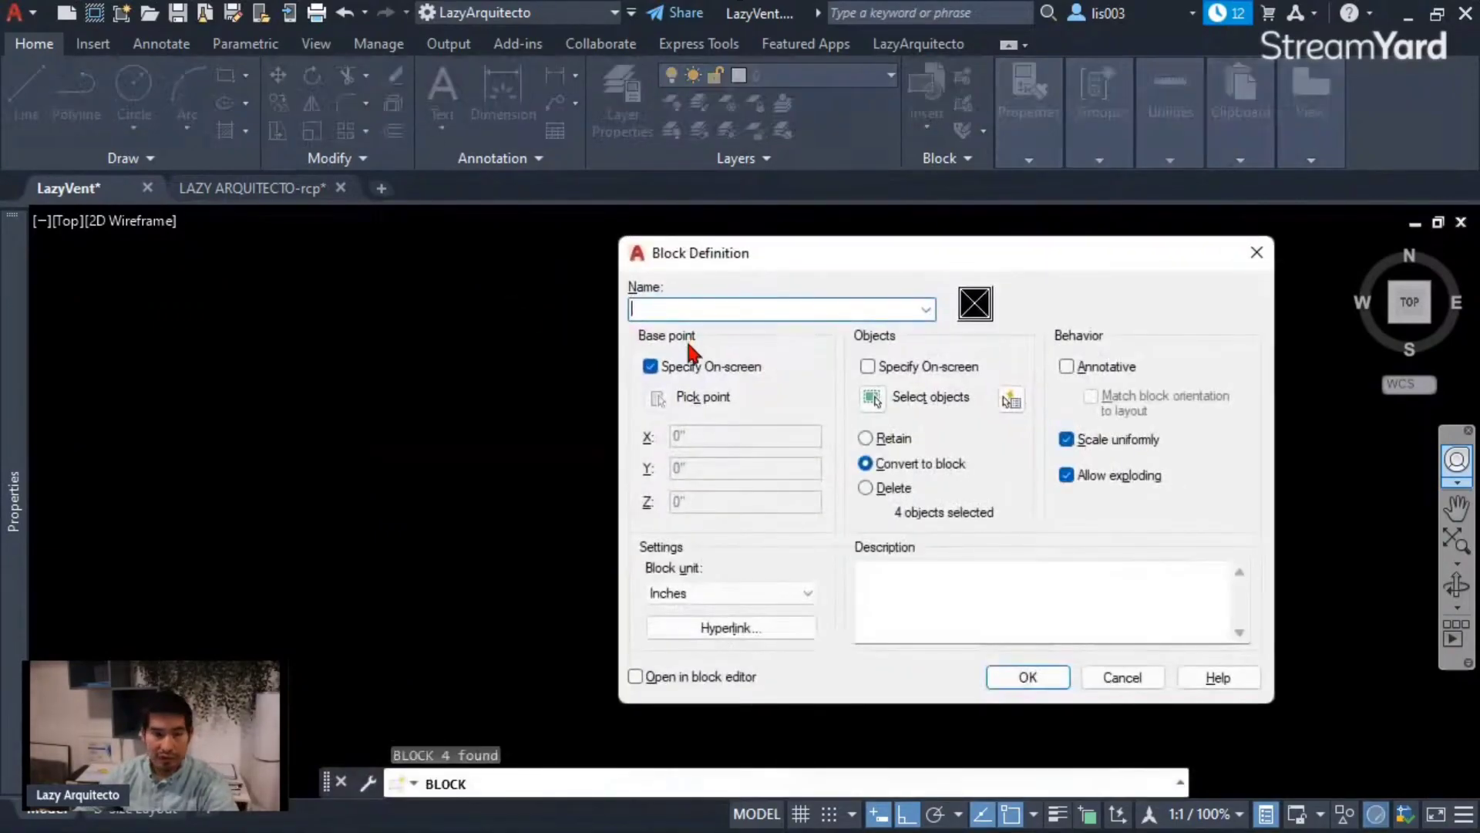
pyautogui.write('La')
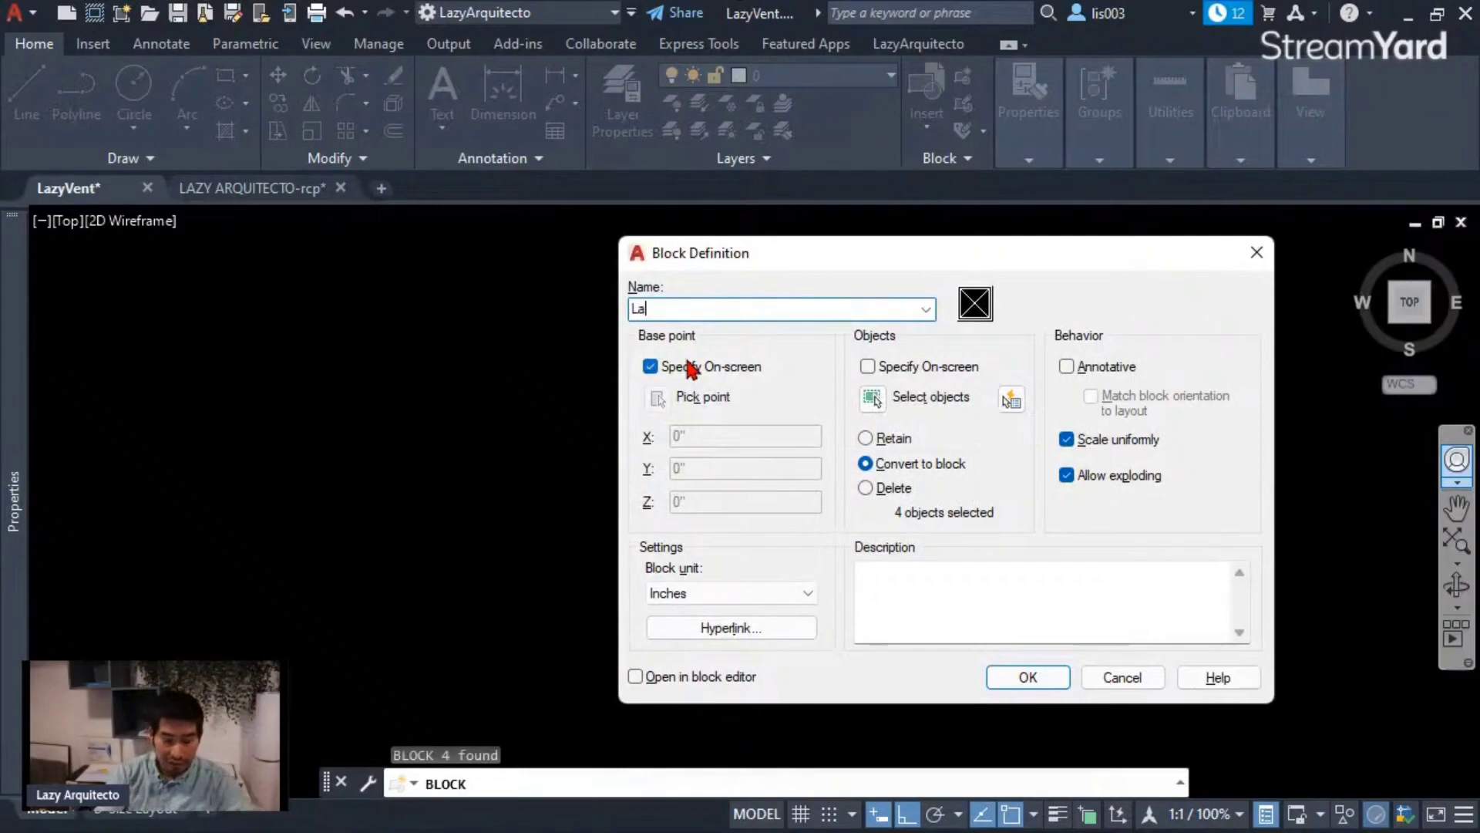
pyautogui.write('zyV')
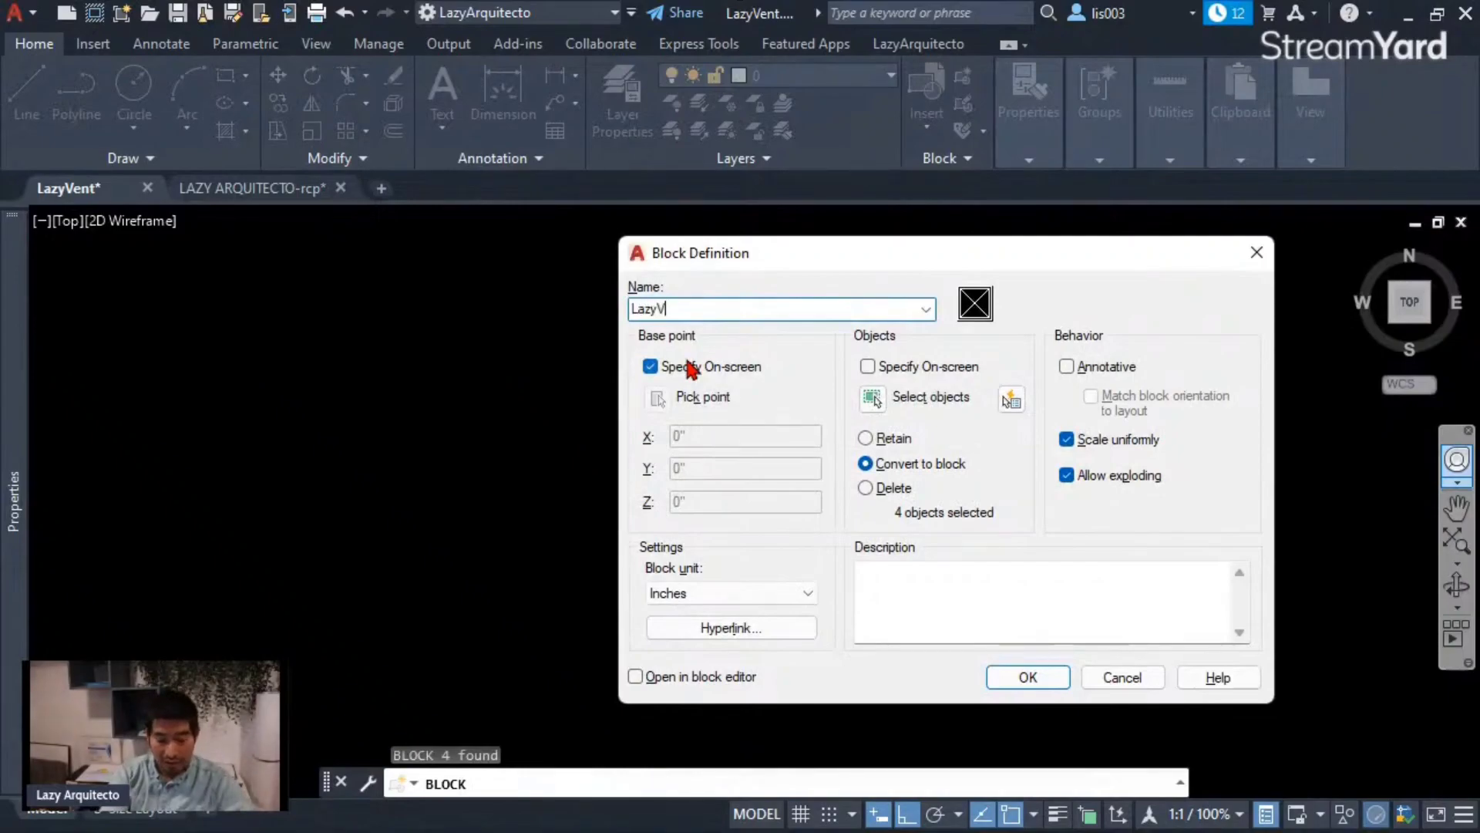
pyautogui.write('ent')
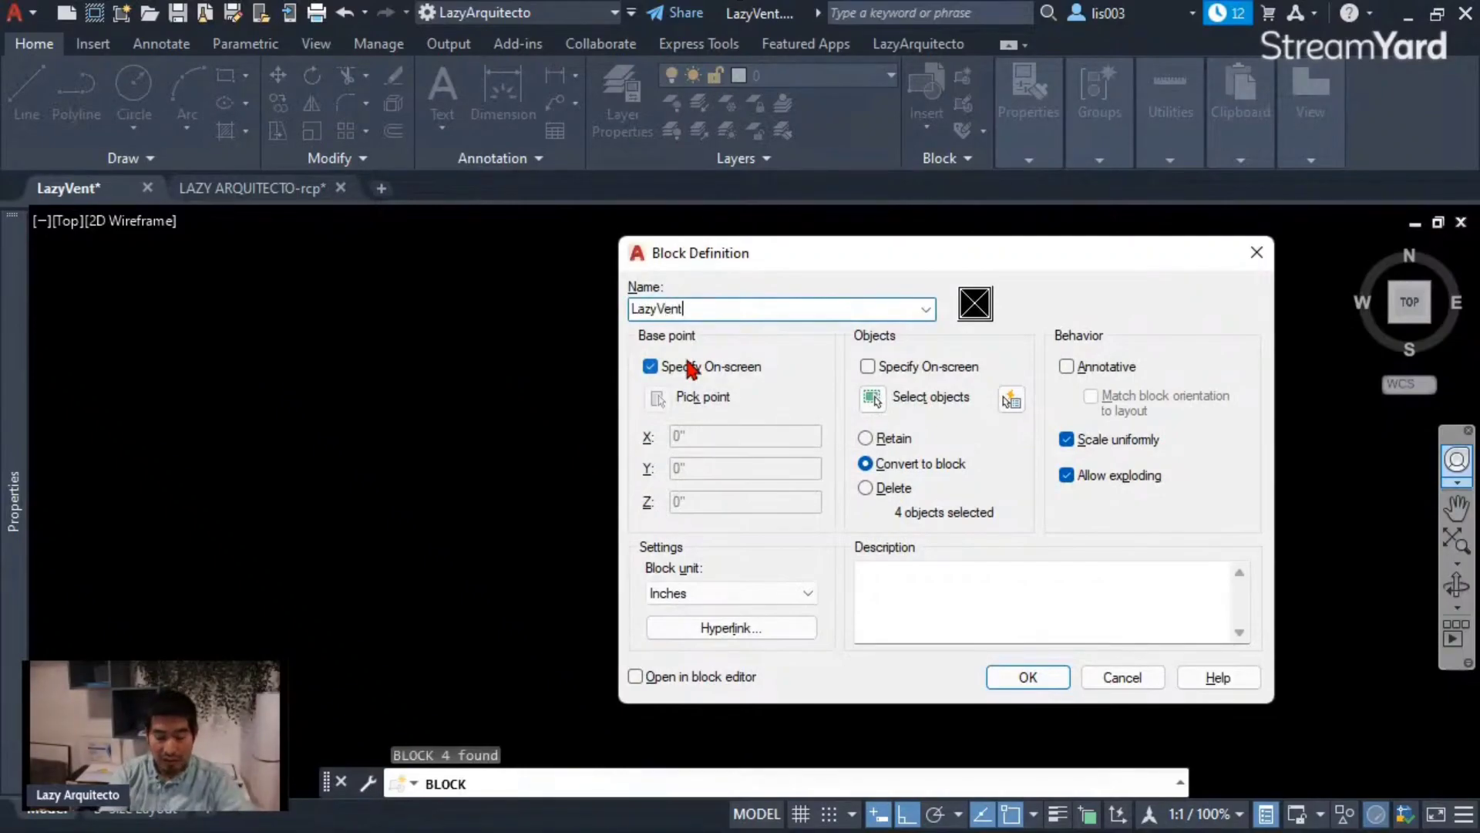
pyautogui.click(1028, 678)
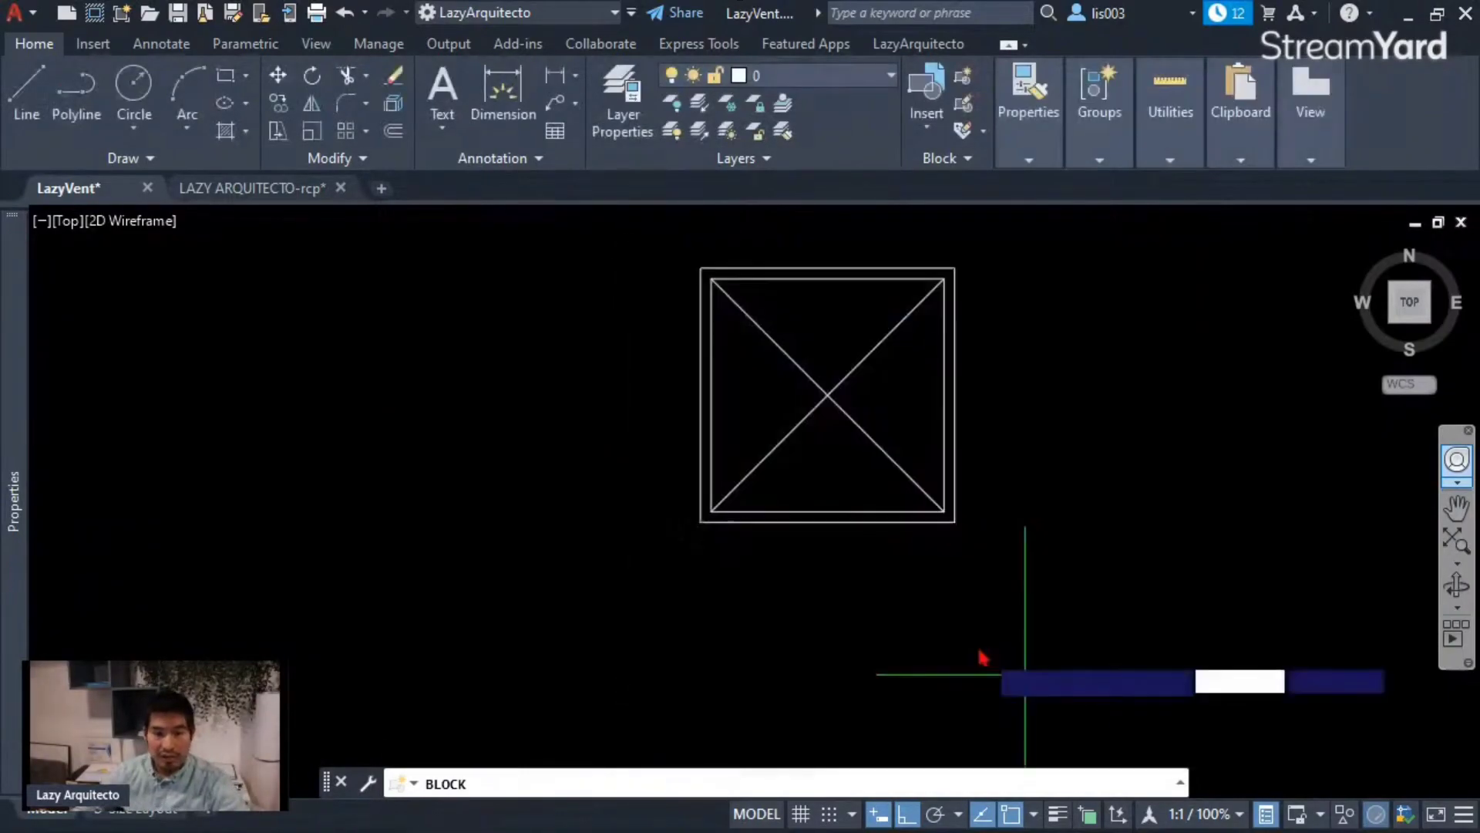
pyautogui.click(701, 522)
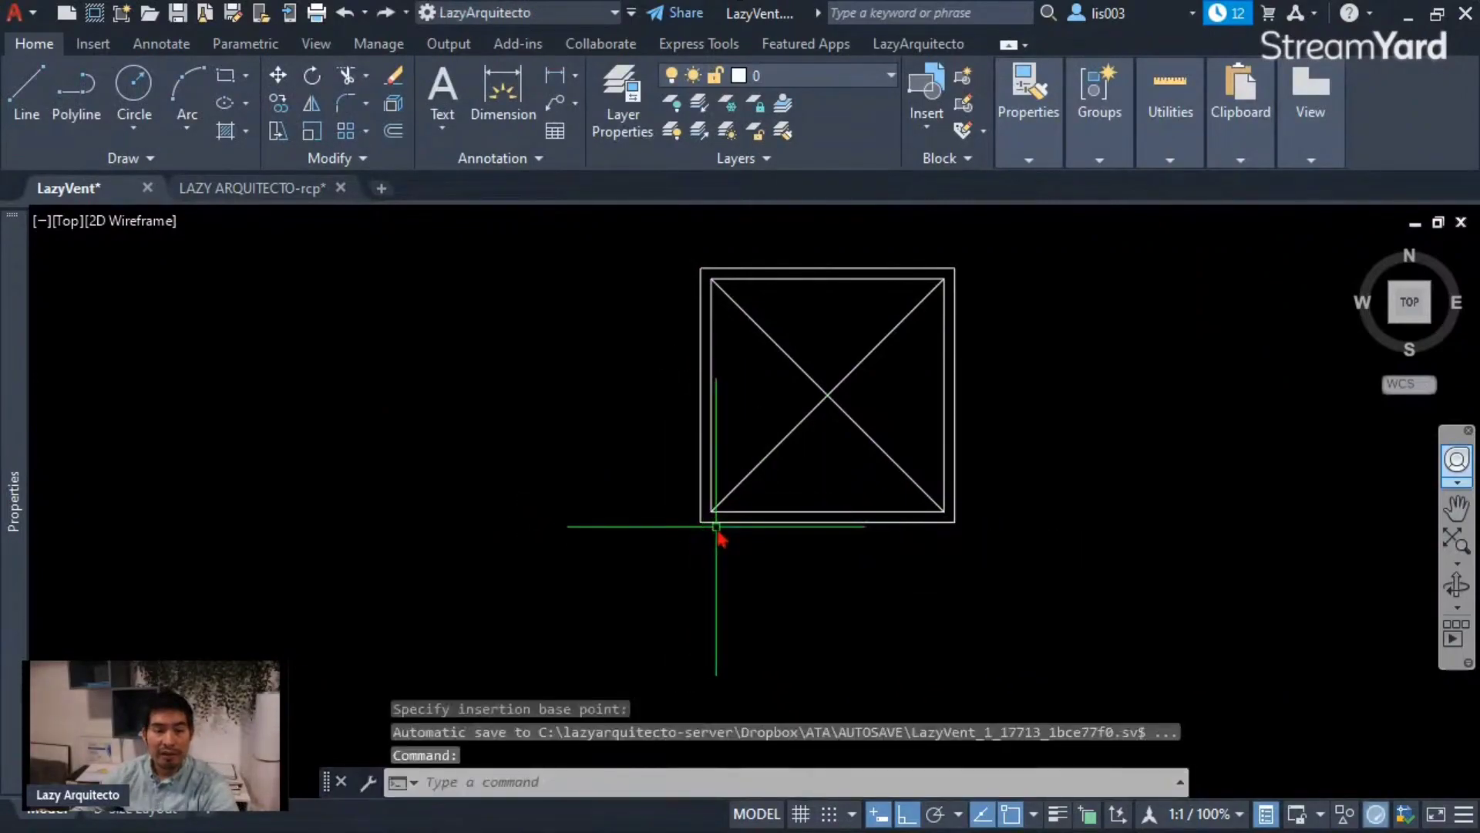
# Select the LazyVent block, bring its quick properties into view to check layer, name and rotation, and clear the selection.
pyautogui.click(735, 523)
pyautogui.scroll(-3, 753, 536)
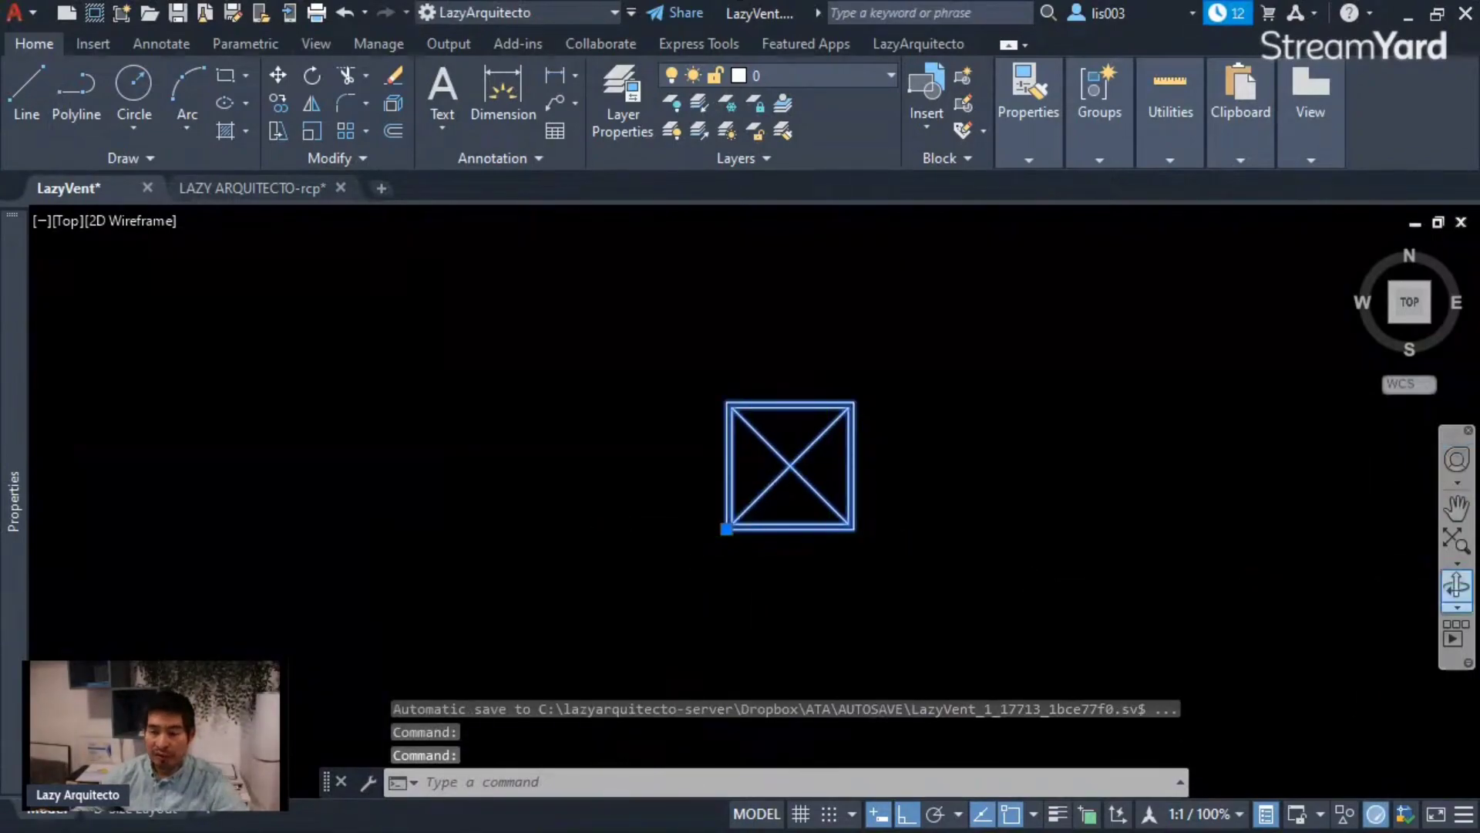
pyautogui.moveTo(1479, 740); pyautogui.dragTo(1105, 704)
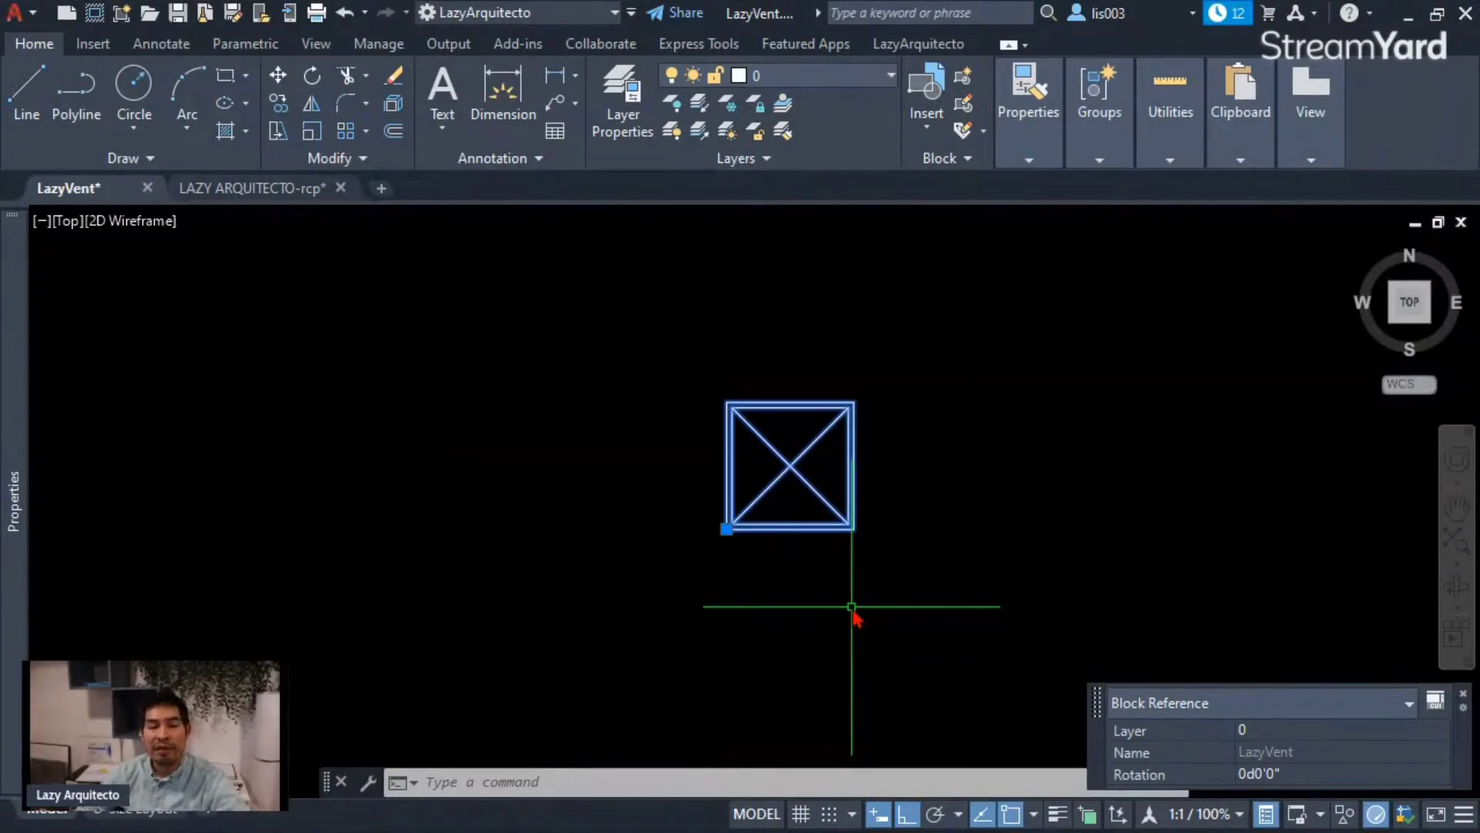
pyautogui.scroll(-2, 852, 607)
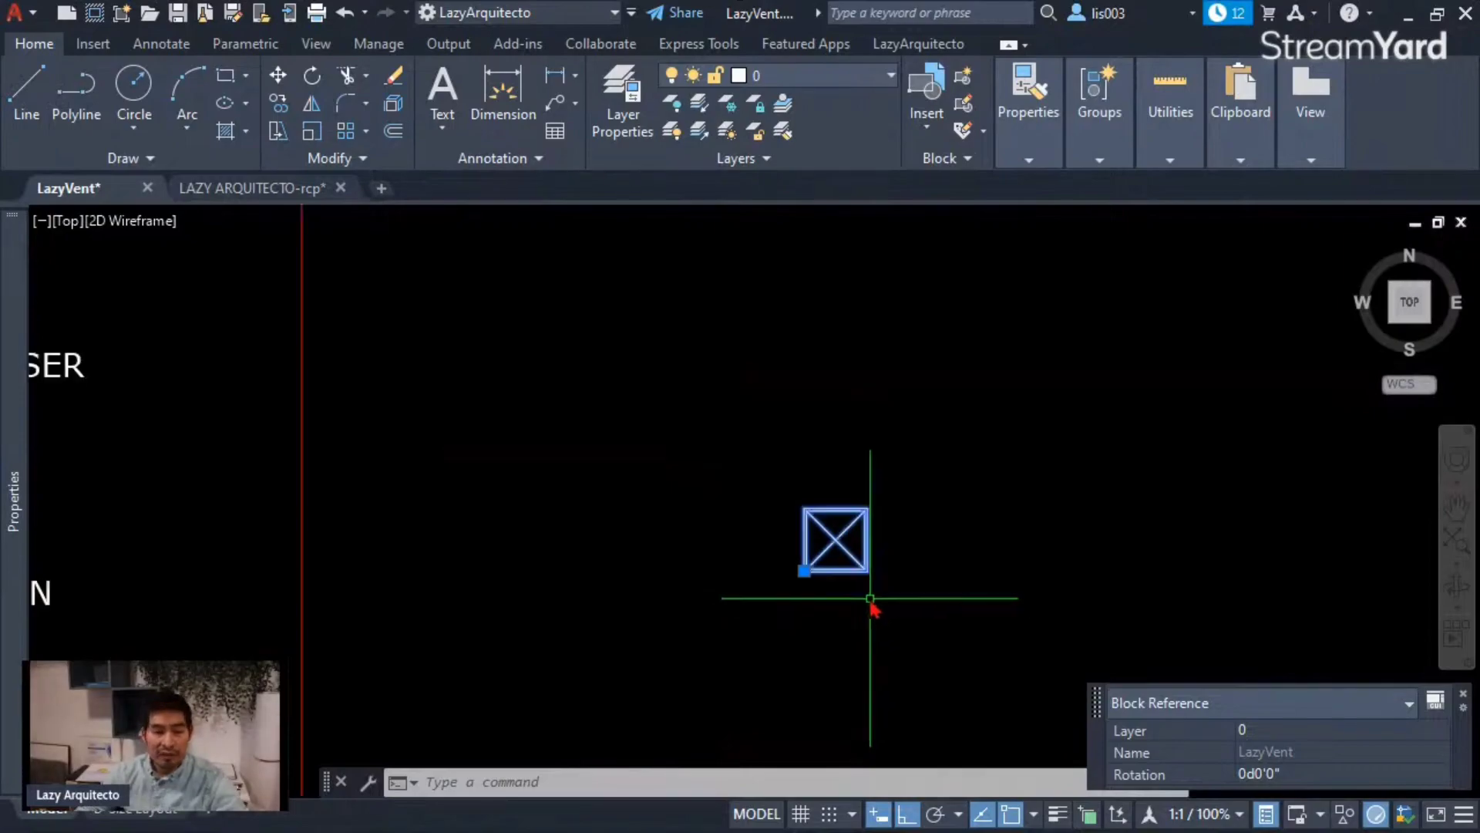
pyautogui.press('Escape')
# Open the LazyVent block definition in the Block Editor and toggle the block authoring palettes off and back on.
pyautogui.doubleClick(852, 549)
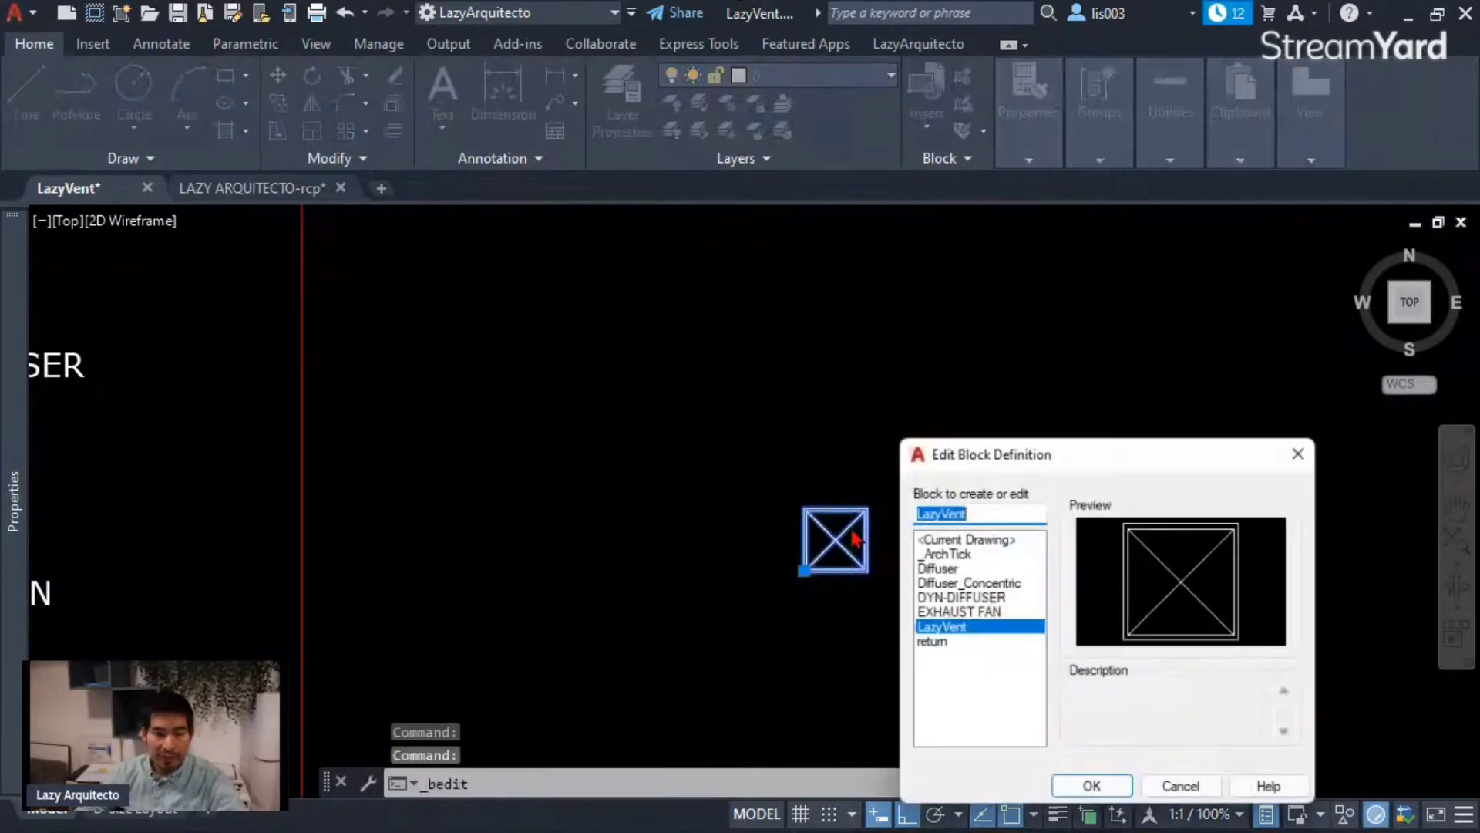
pyautogui.moveTo(1010, 449); pyautogui.dragTo(738, 335)
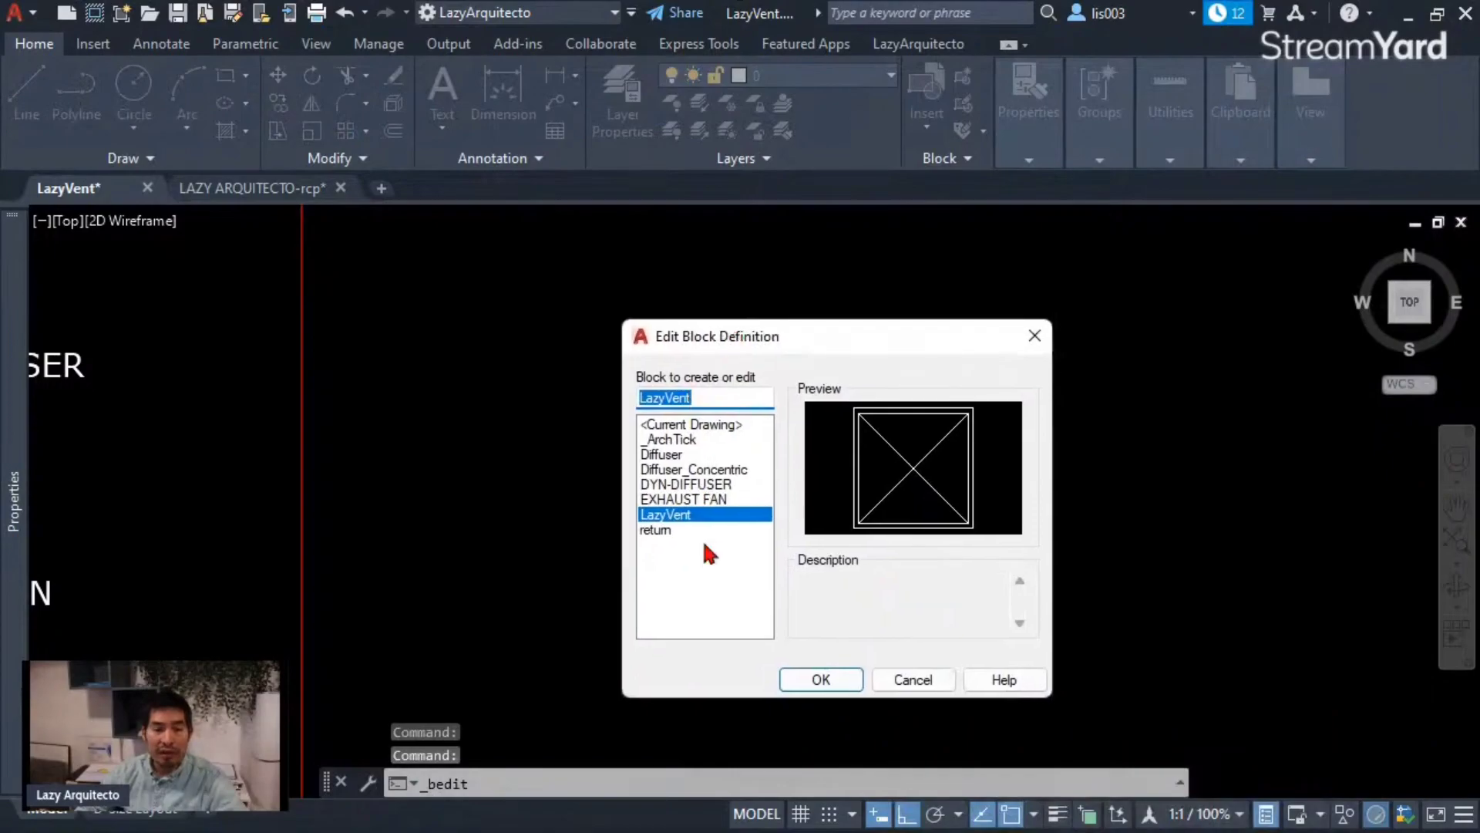
pyautogui.click(819, 685)
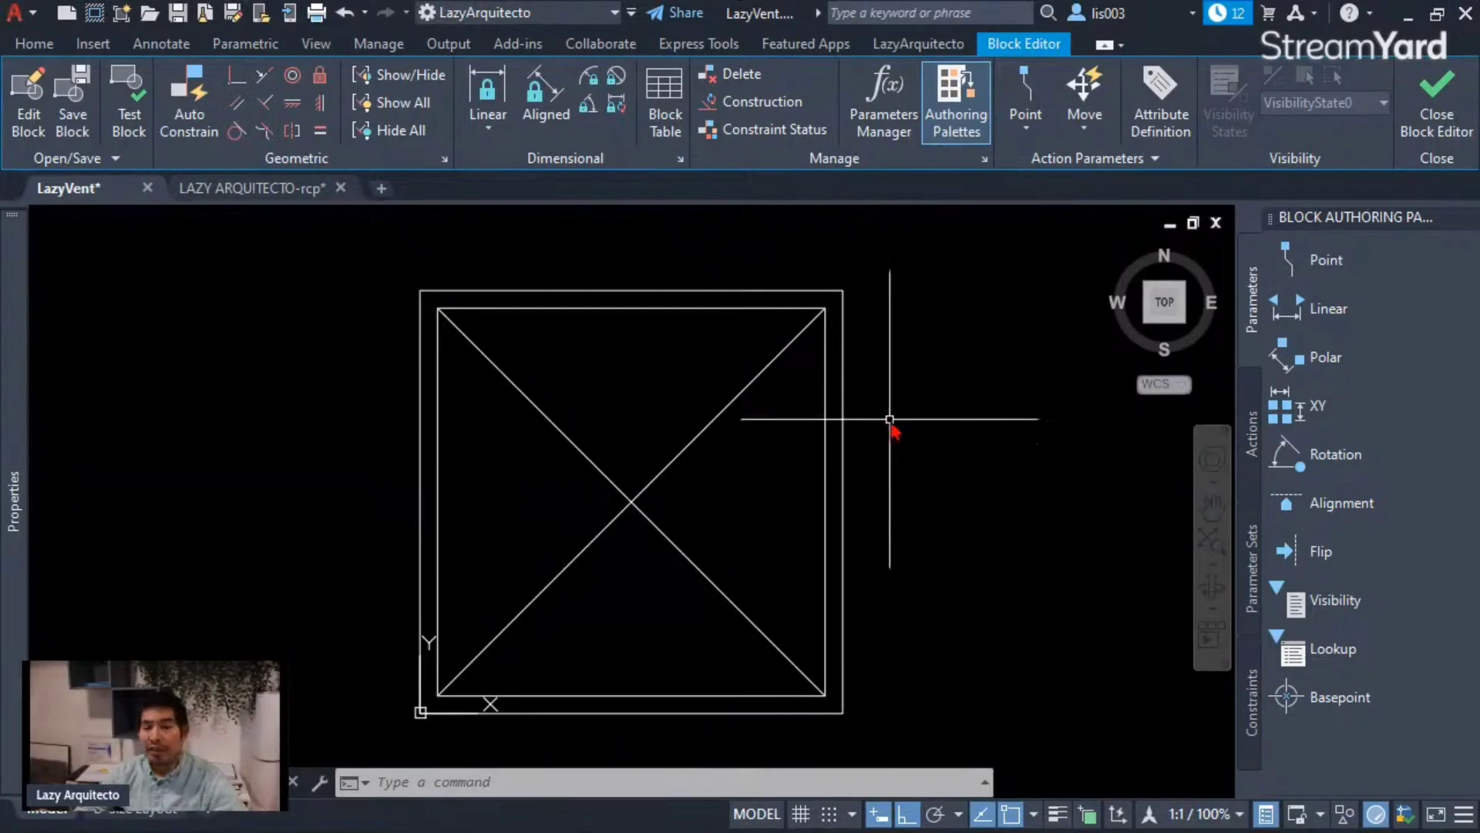
pyautogui.scroll(-3, 890, 420)
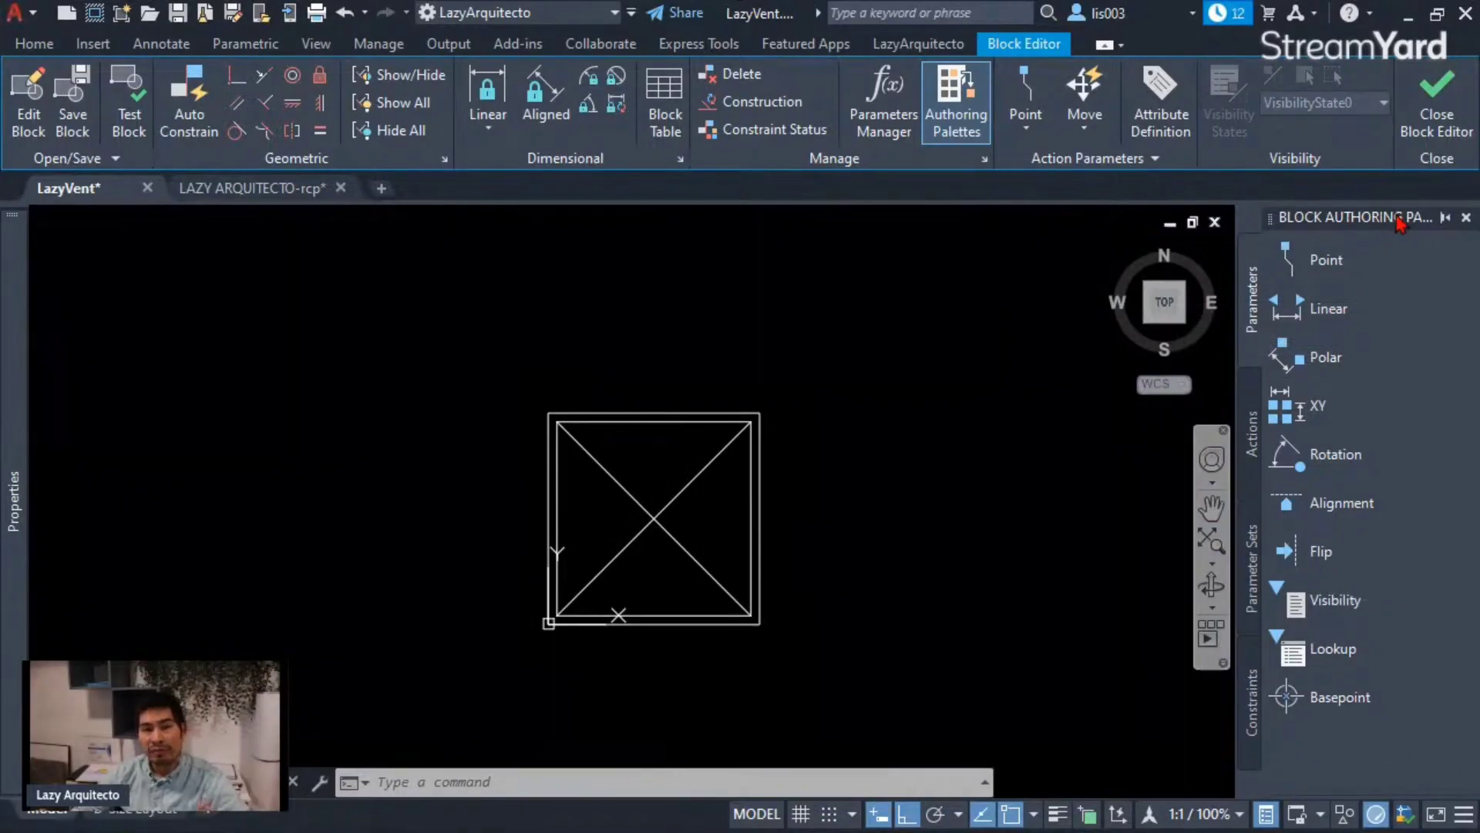
pyautogui.click(1468, 221)
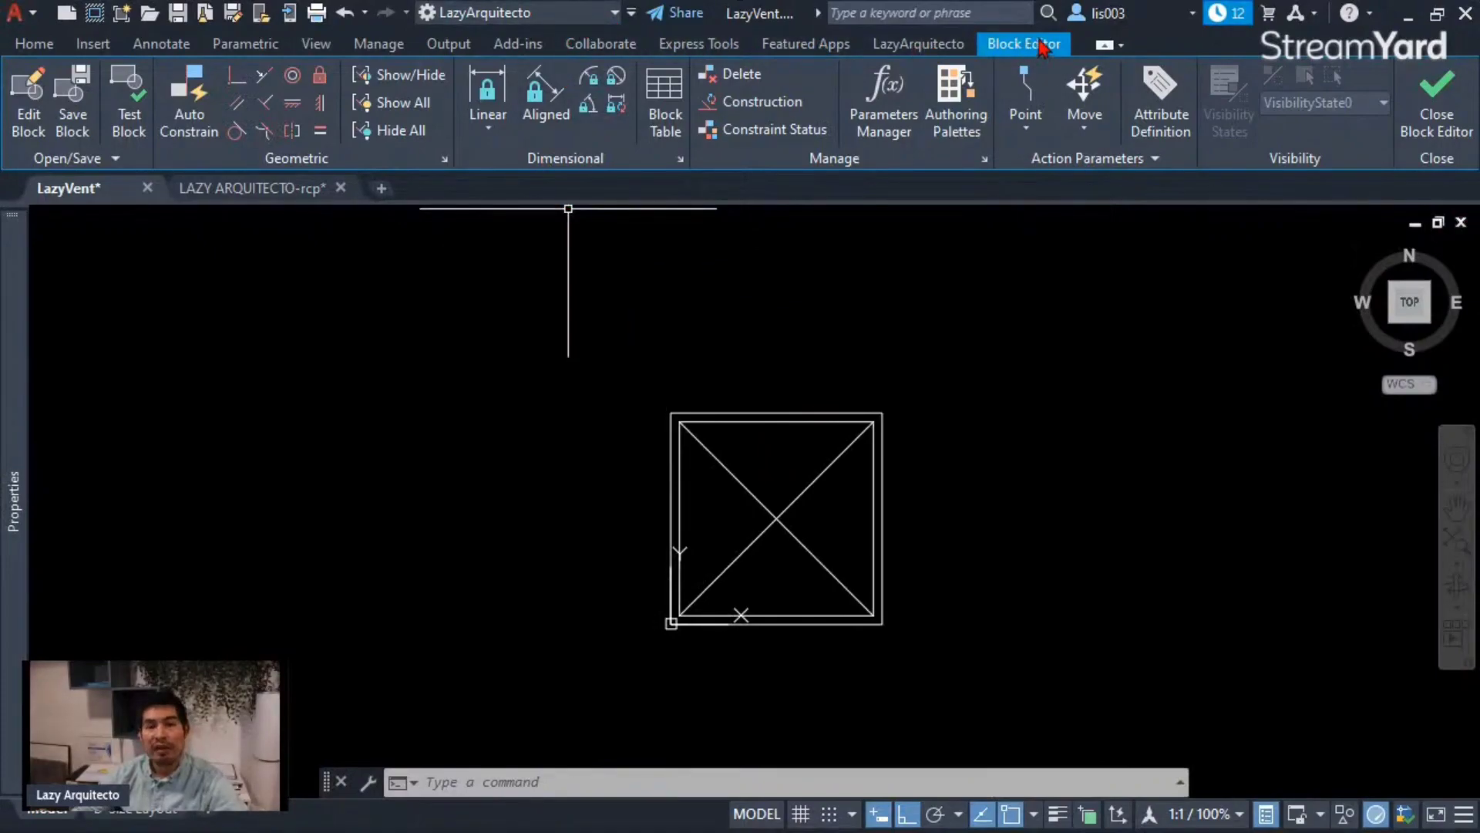
pyautogui.click(956, 132)
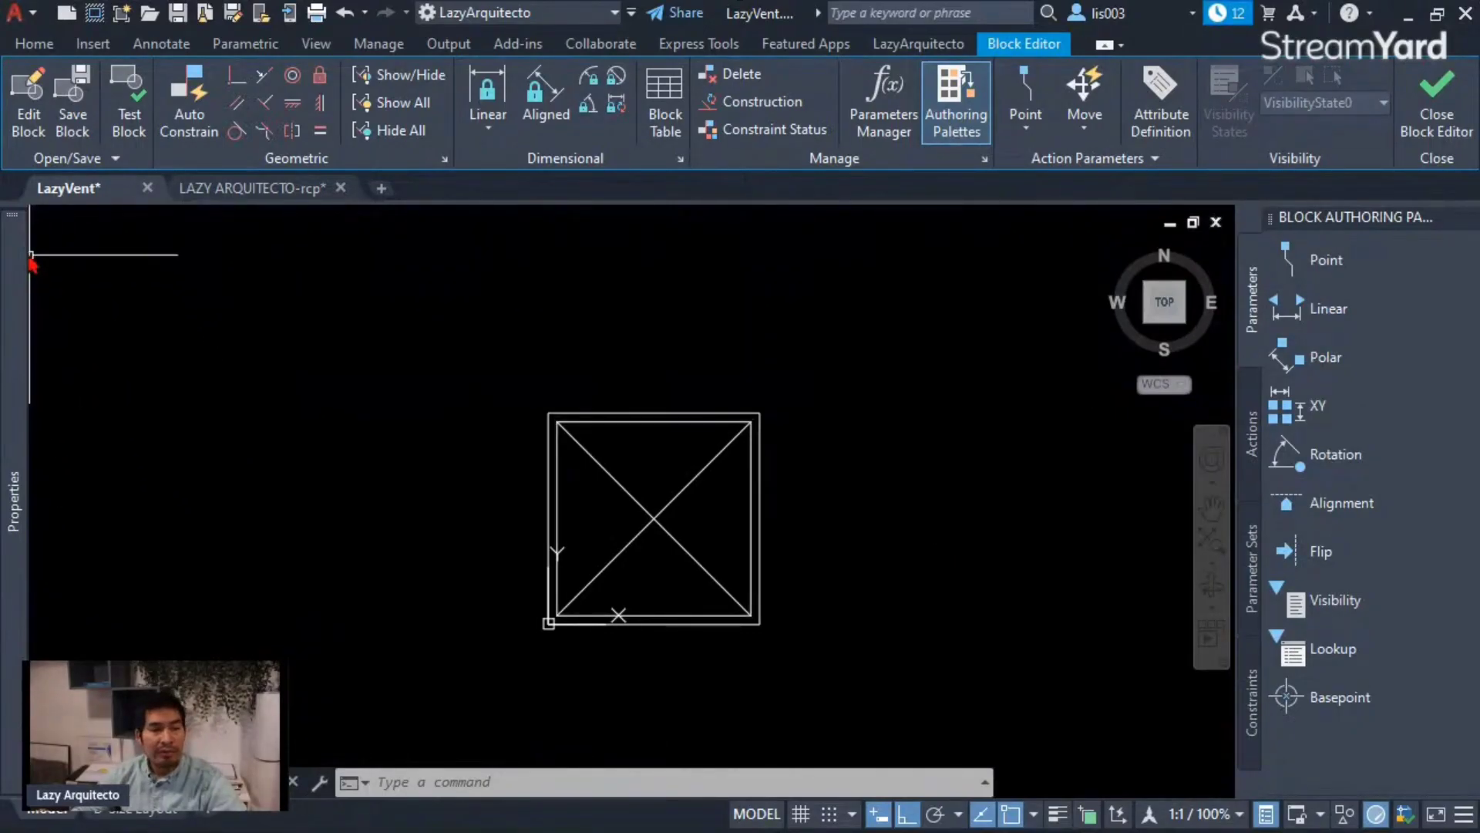
# Reopen the Properties palette inside the Block Editor.
pyautogui.moveTo(26, 259)
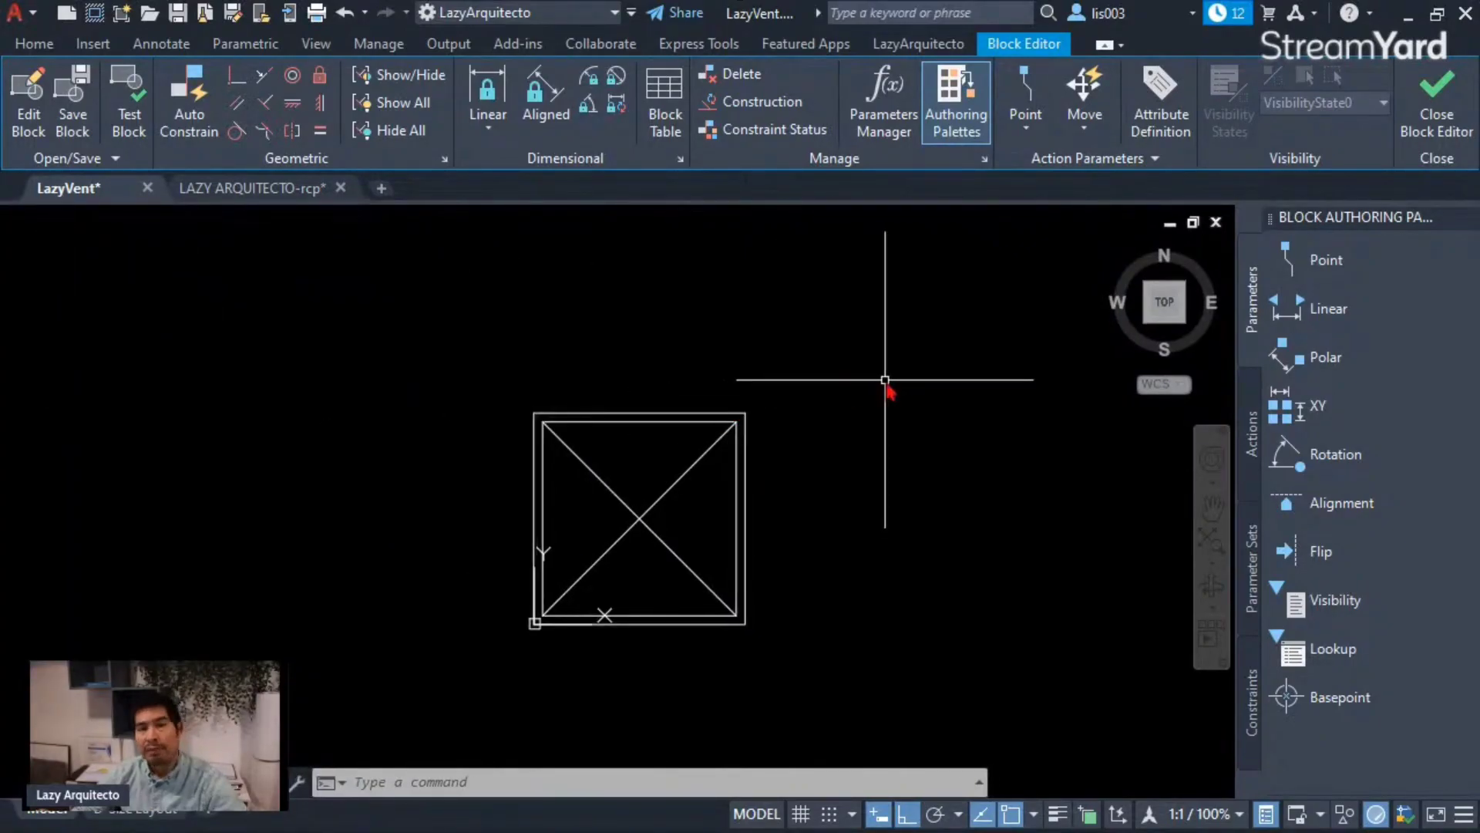
pyautogui.write('p')
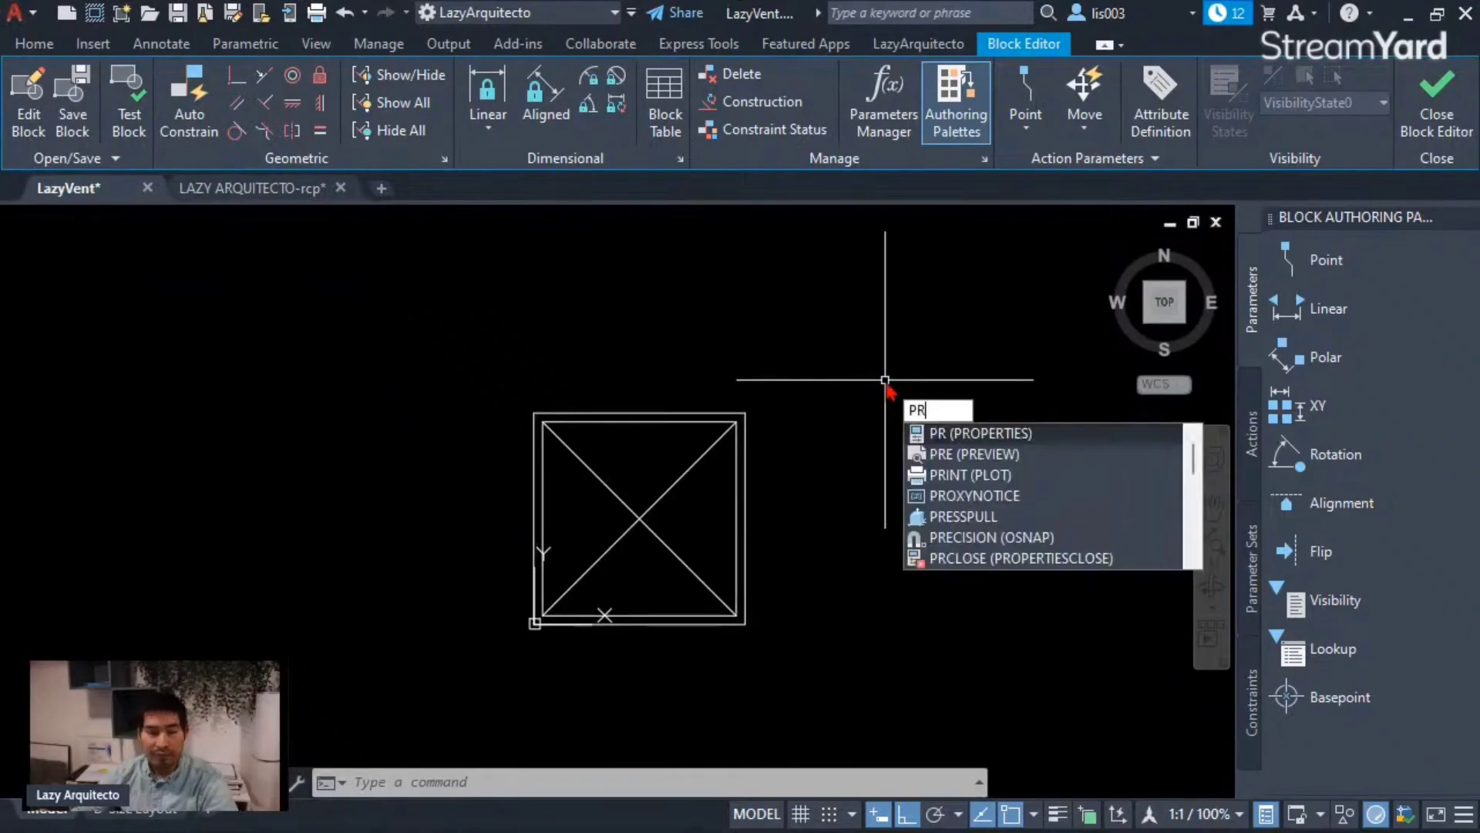
pyautogui.write('r')
pyautogui.press('Return')
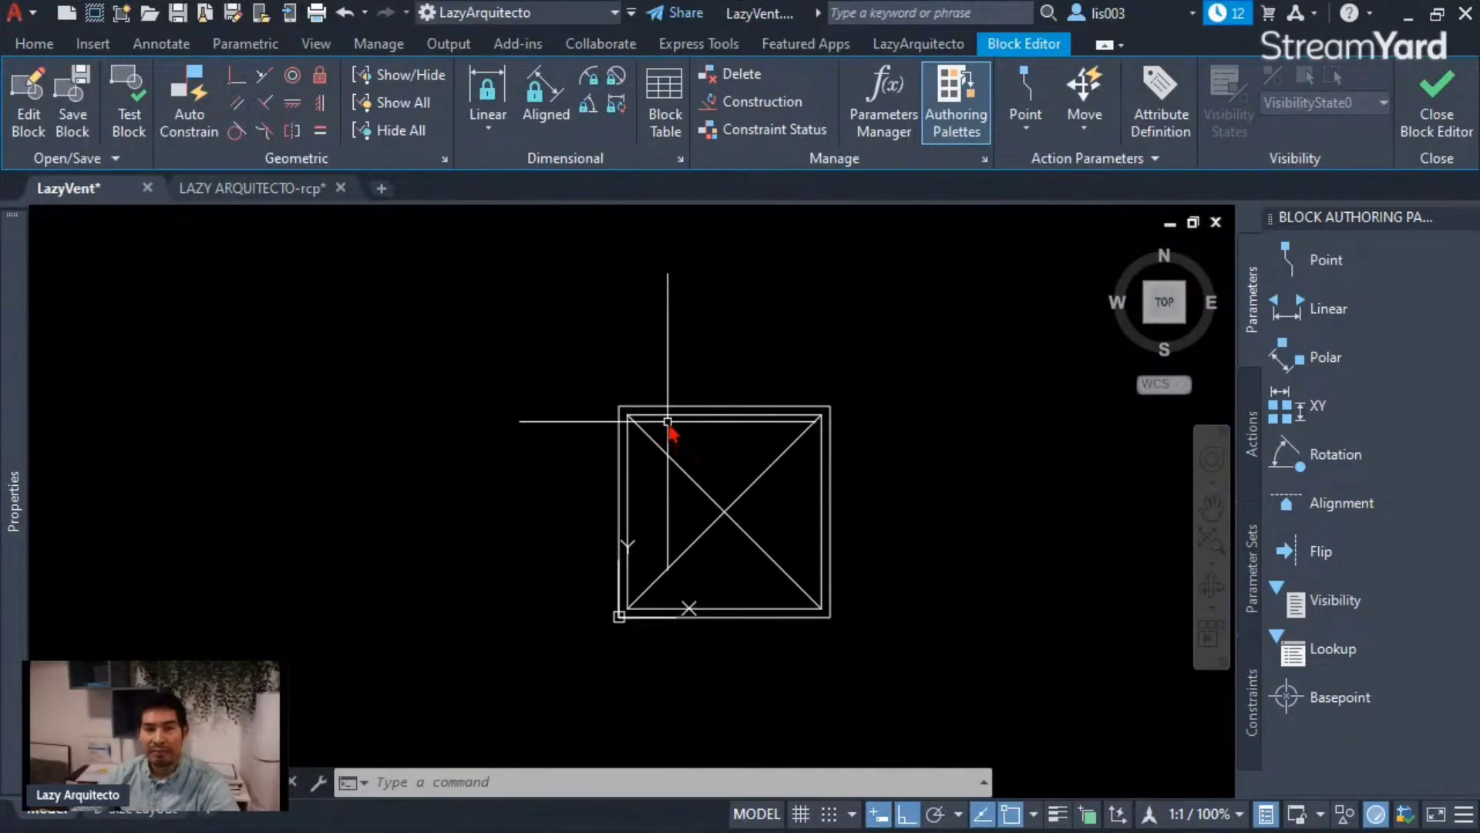
# Add a linear parameter from the outer square's lower-left corner to its lower-right corner, placing the label just below the square.
pyautogui.moveTo(812, 400); pyautogui.dragTo(778, 422, button='middle')
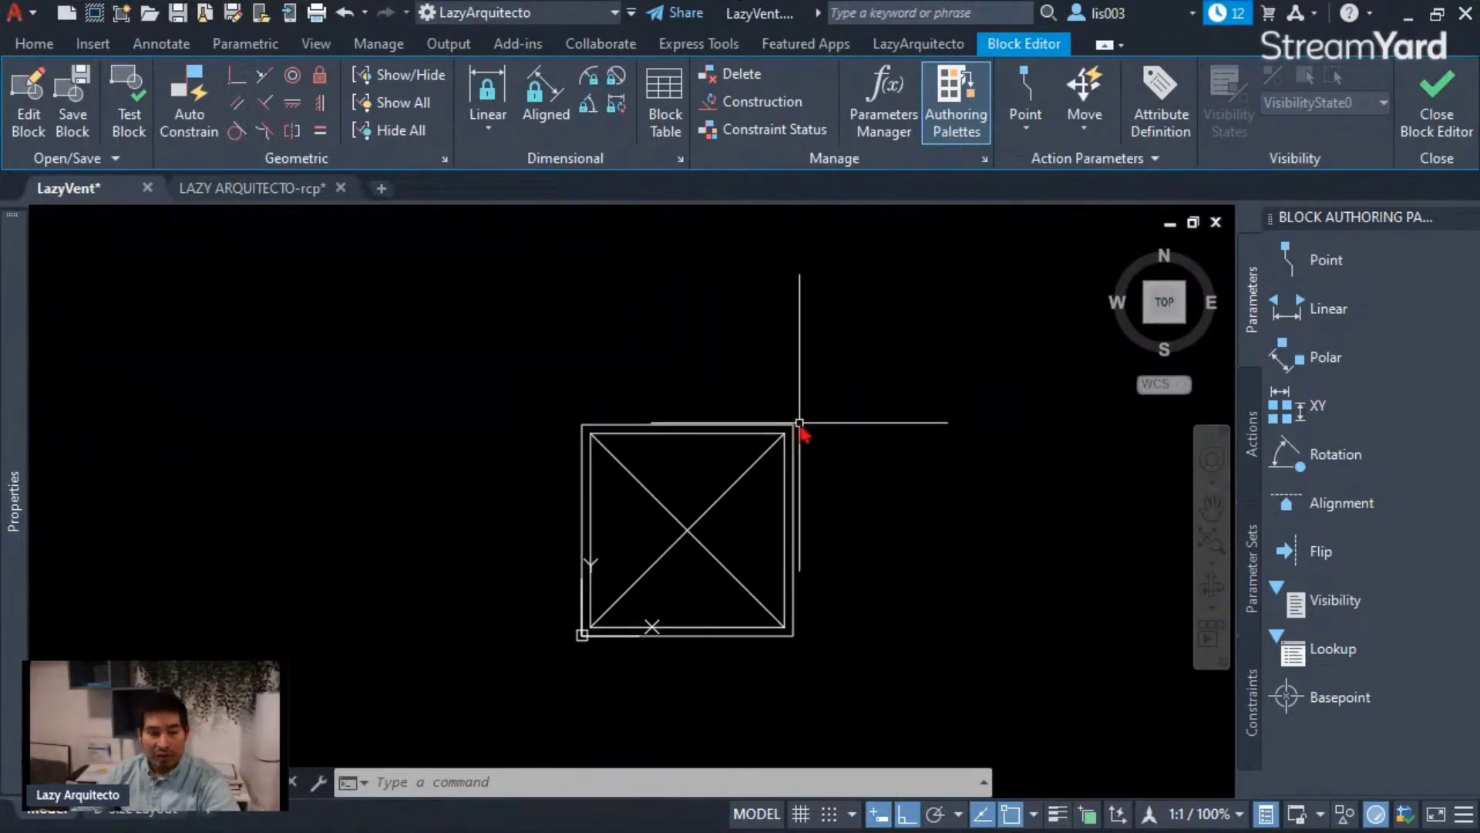
pyautogui.moveTo(892, 440); pyautogui.dragTo(880, 416, button='middle')
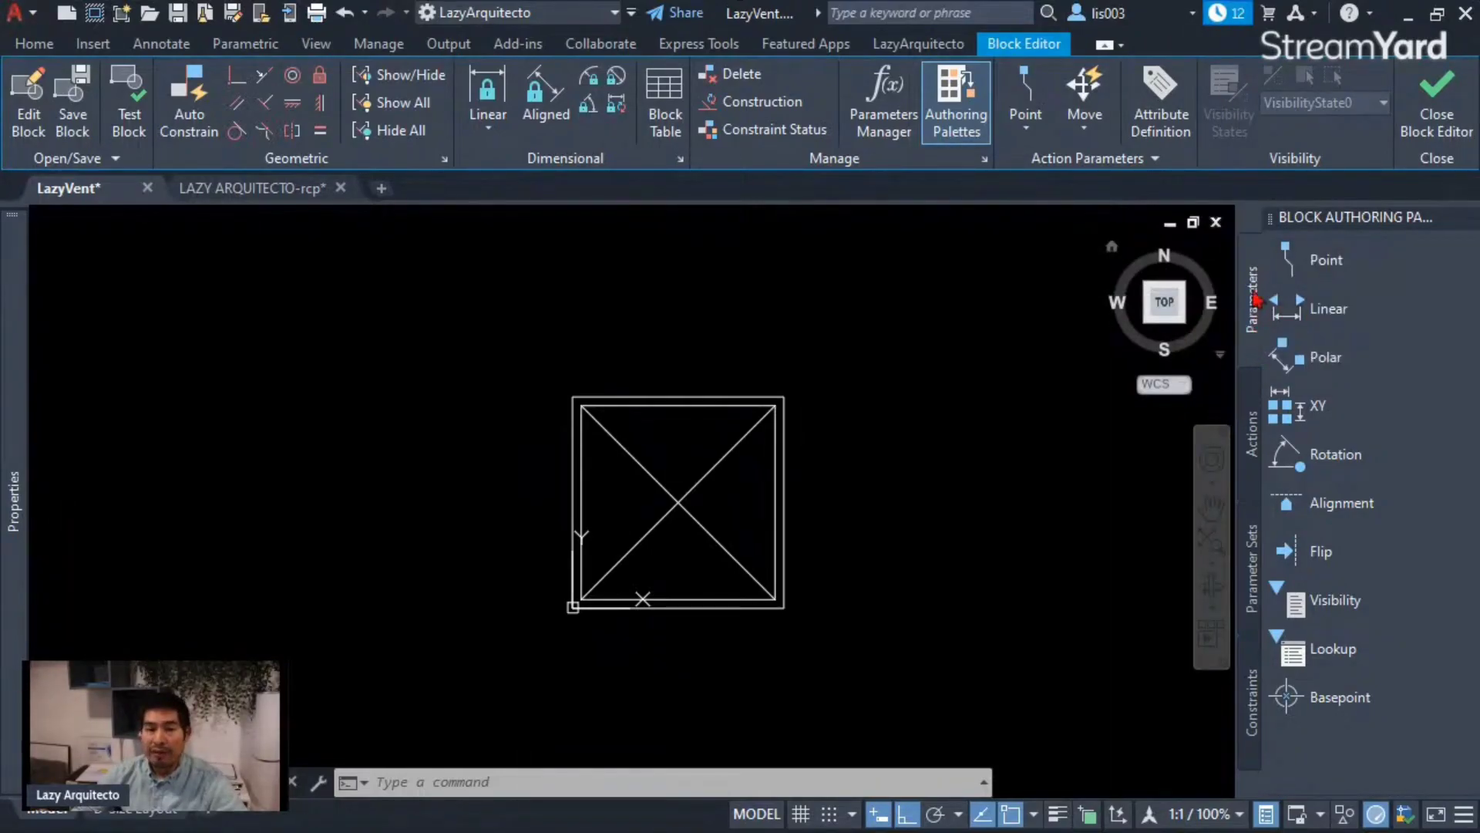
pyautogui.click(1339, 312)
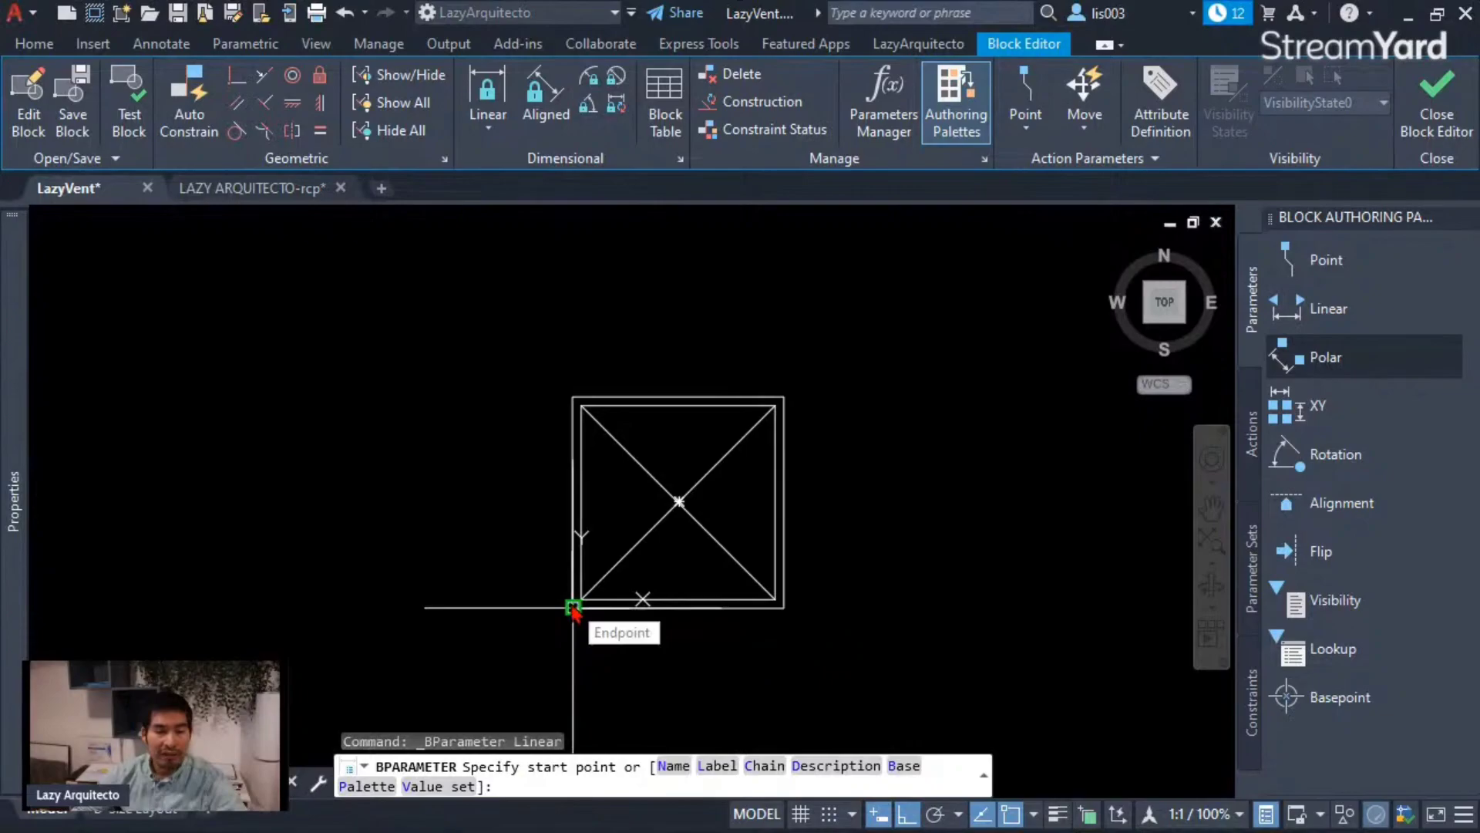
pyautogui.click(573, 608)
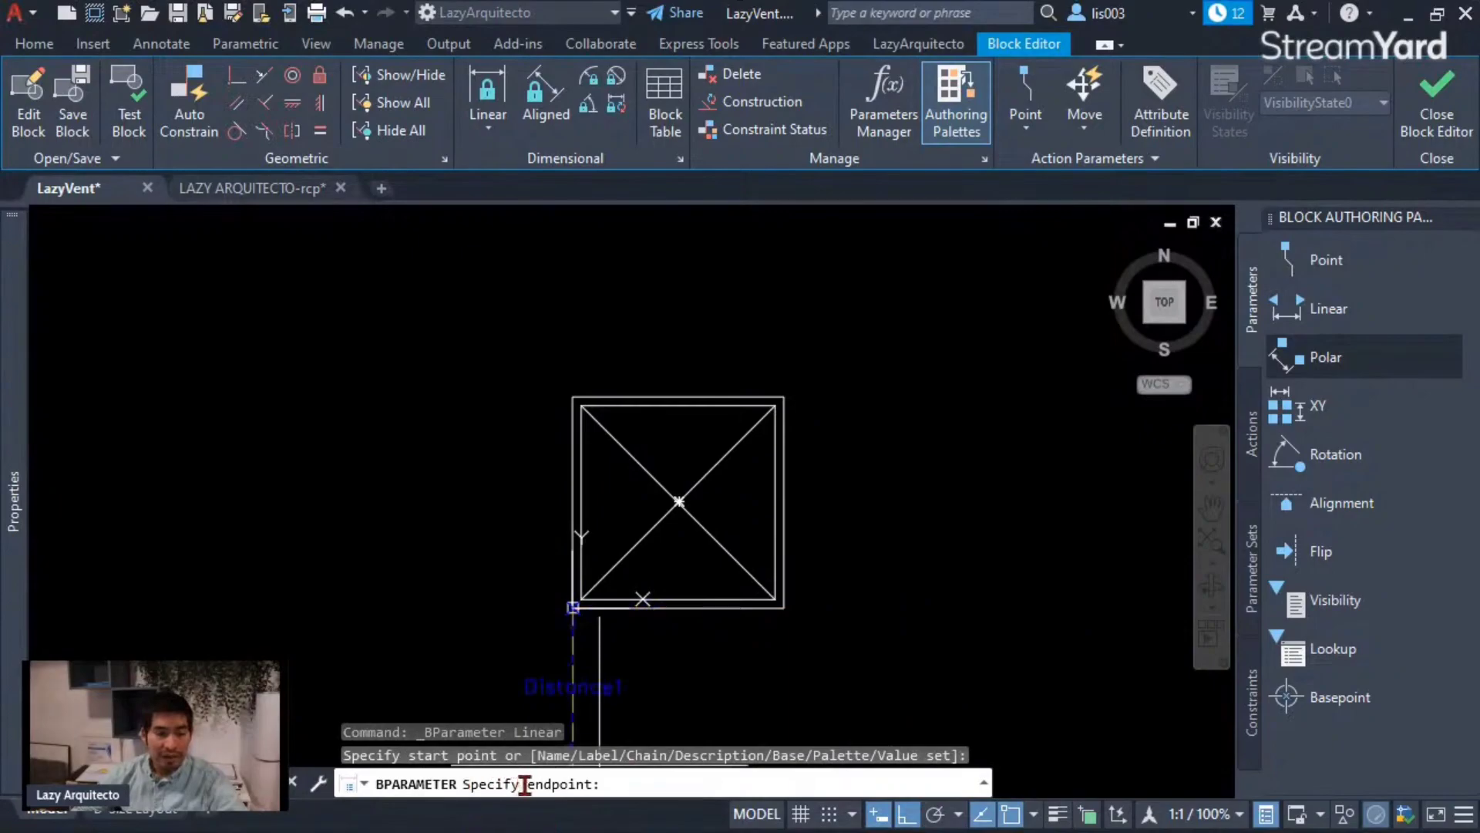
pyautogui.click(784, 608)
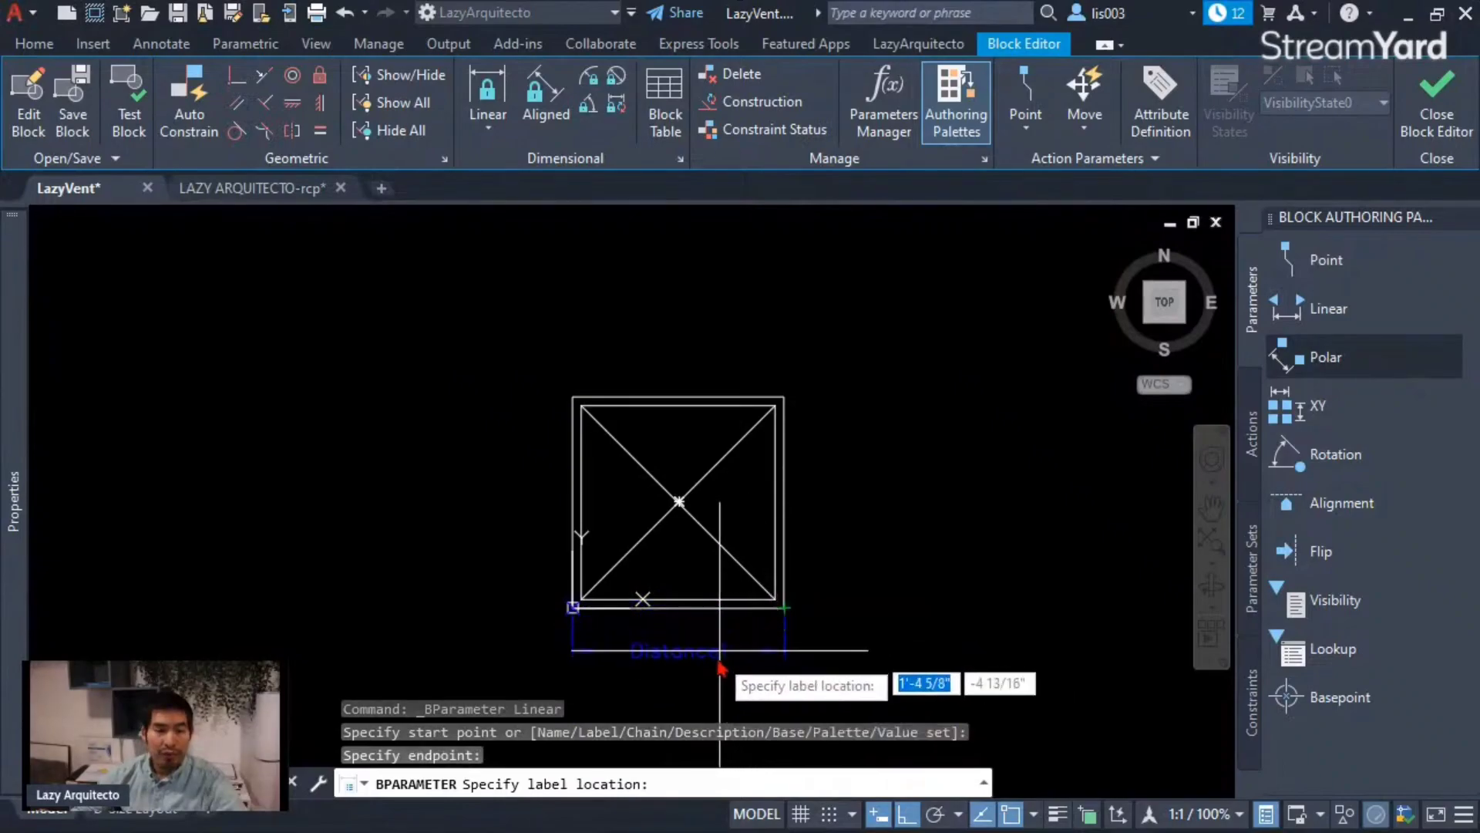
pyautogui.click(684, 682)
pyautogui.moveTo(869, 635); pyautogui.dragTo(905, 580, button='middle')
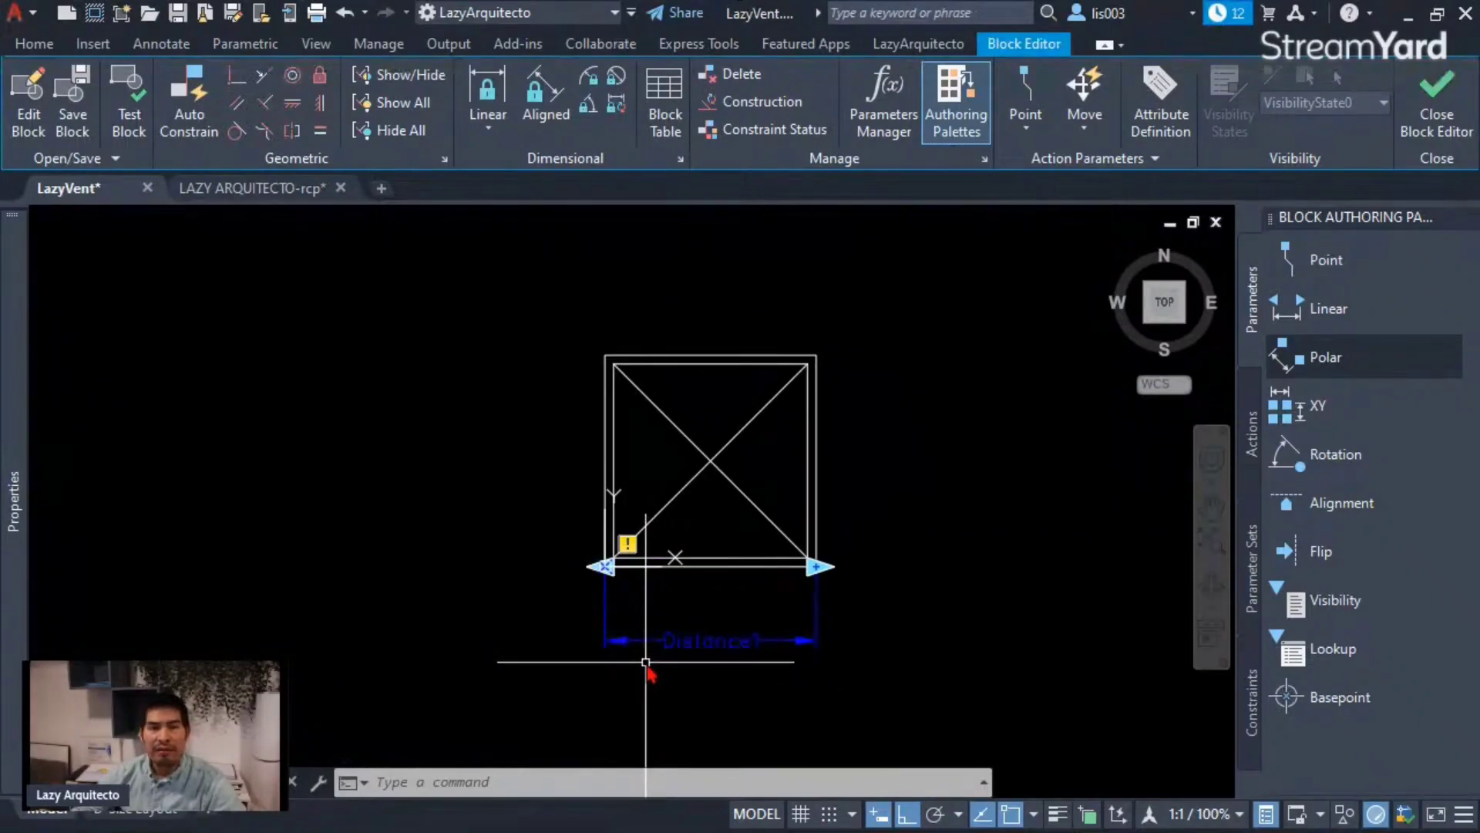
# Select the linear parameter below the square and set its distance name to LENGTH.
pyautogui.click(828, 672)
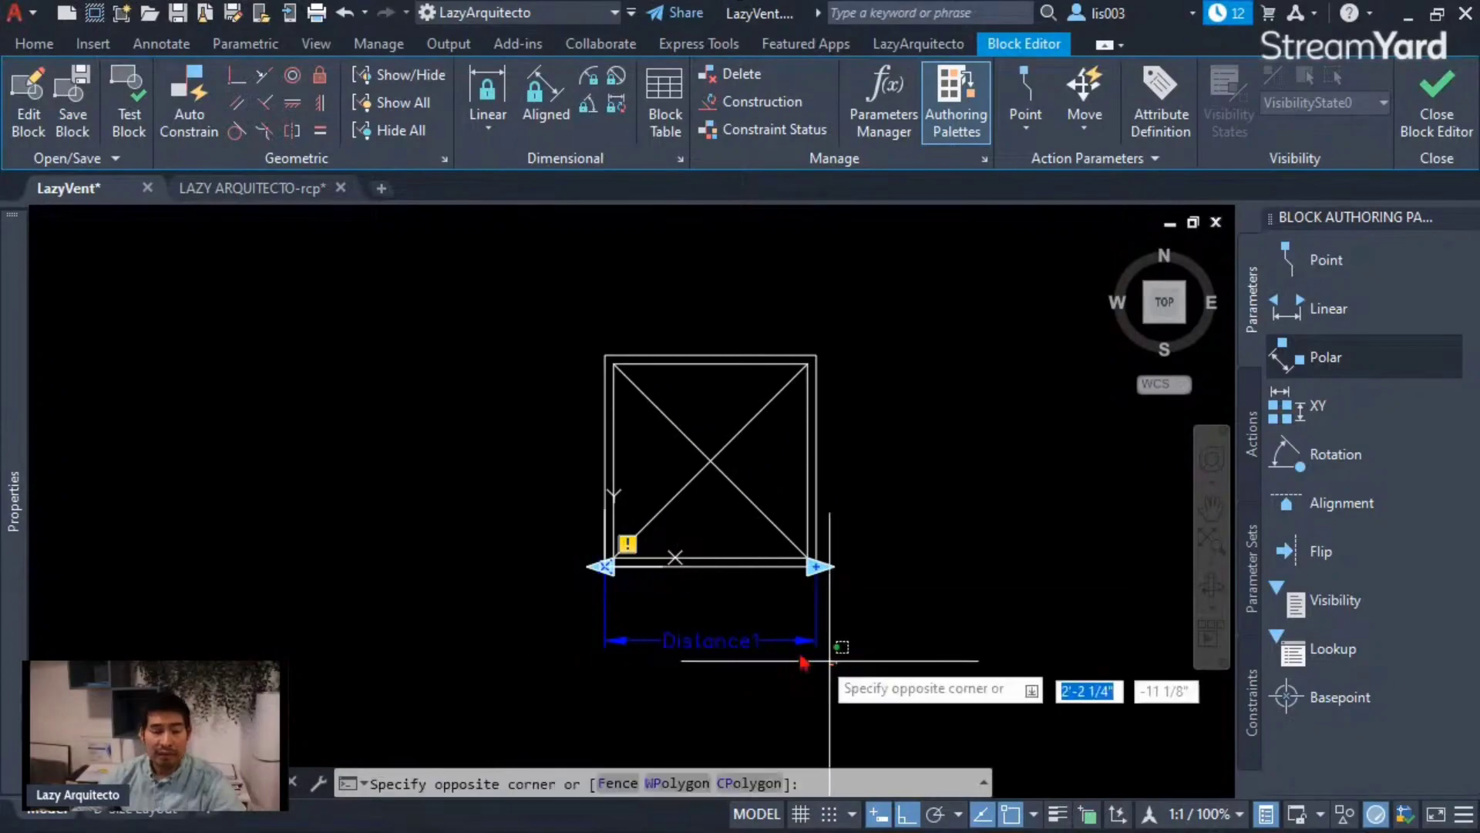
pyautogui.click(761, 635)
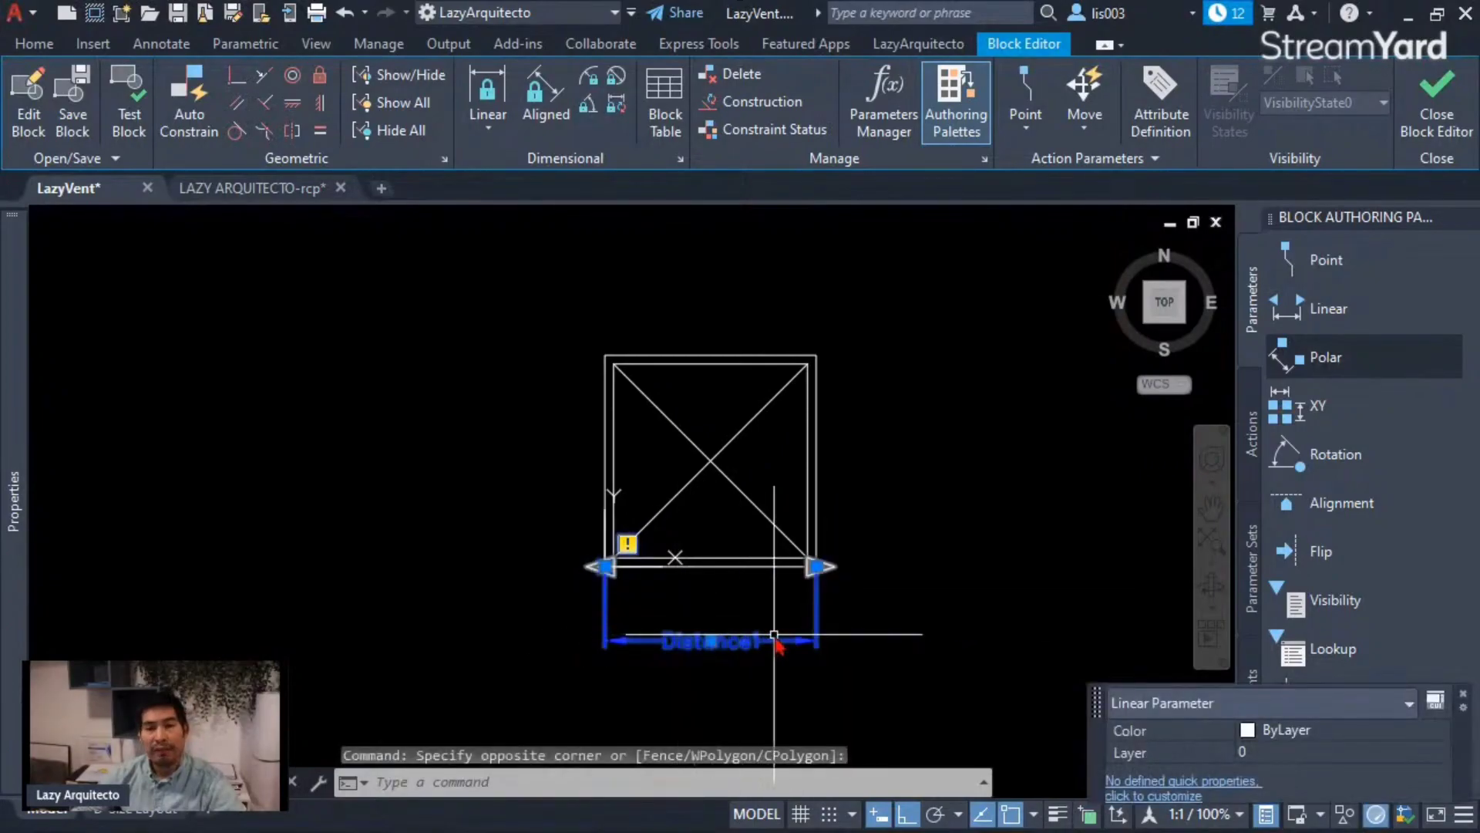
pyautogui.moveTo(26, 432)
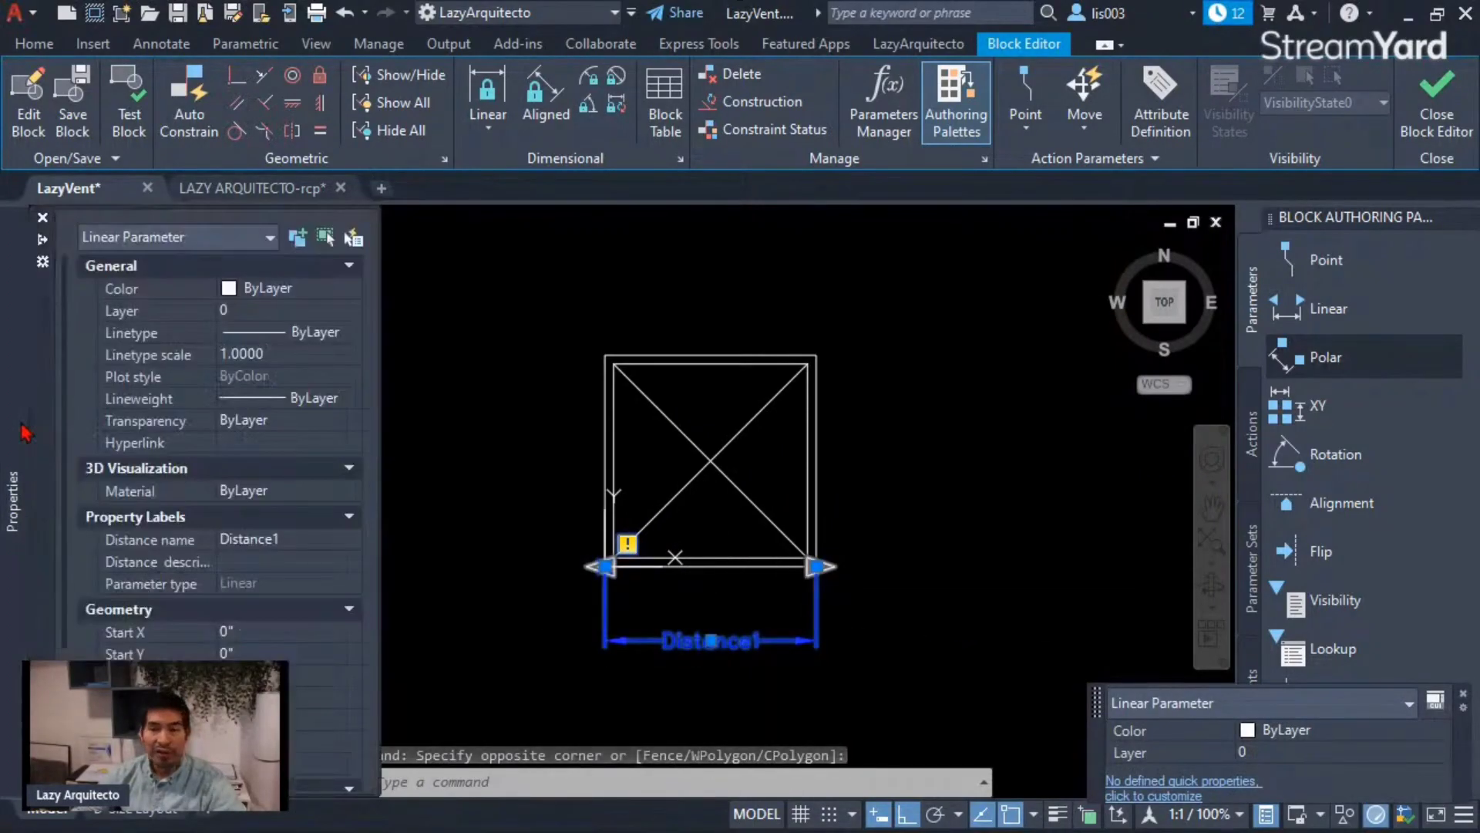
pyautogui.scroll(-3, 273, 519)
pyautogui.scroll(3, 274, 519)
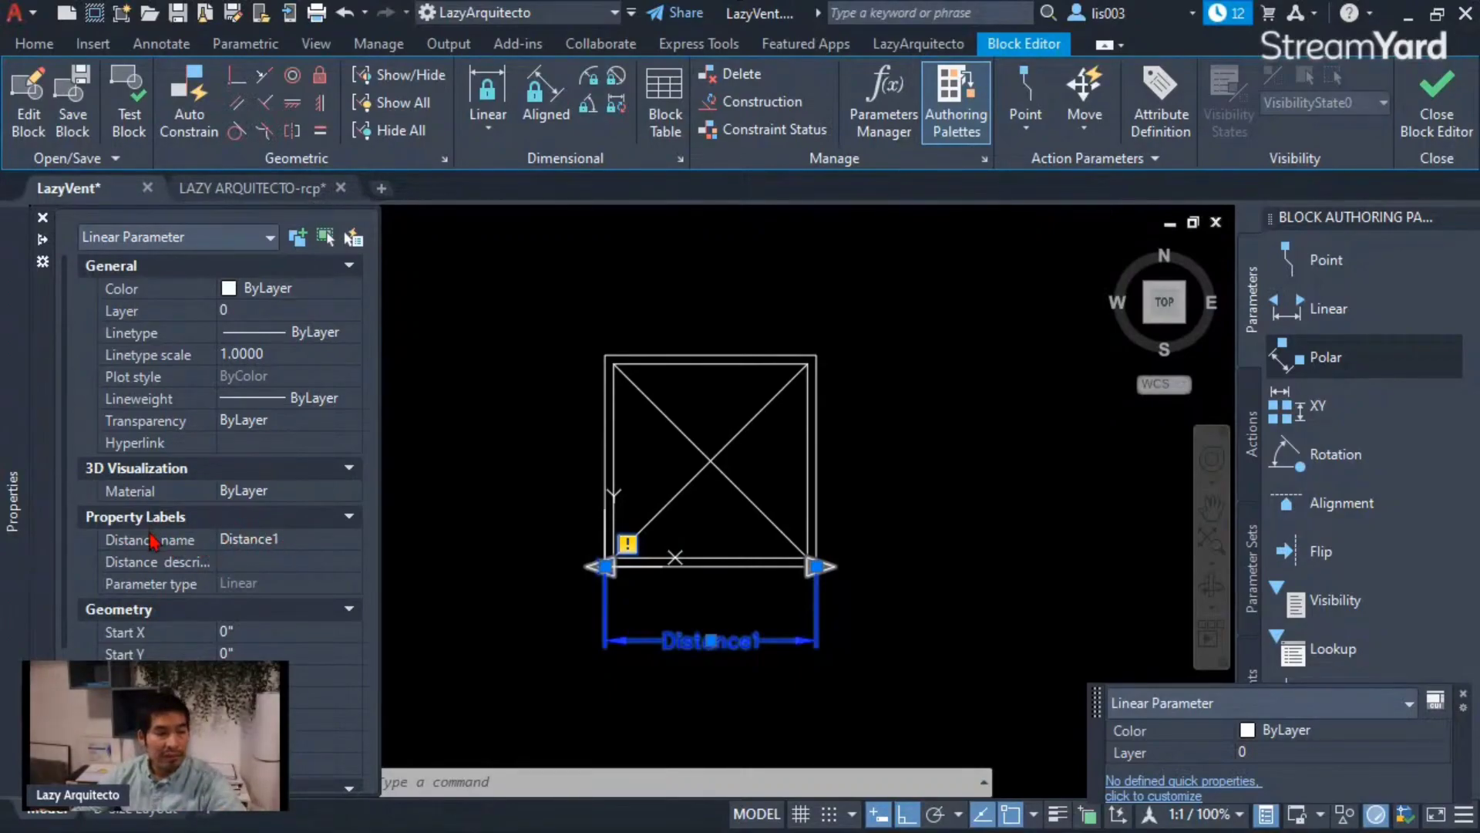
pyautogui.click(318, 542)
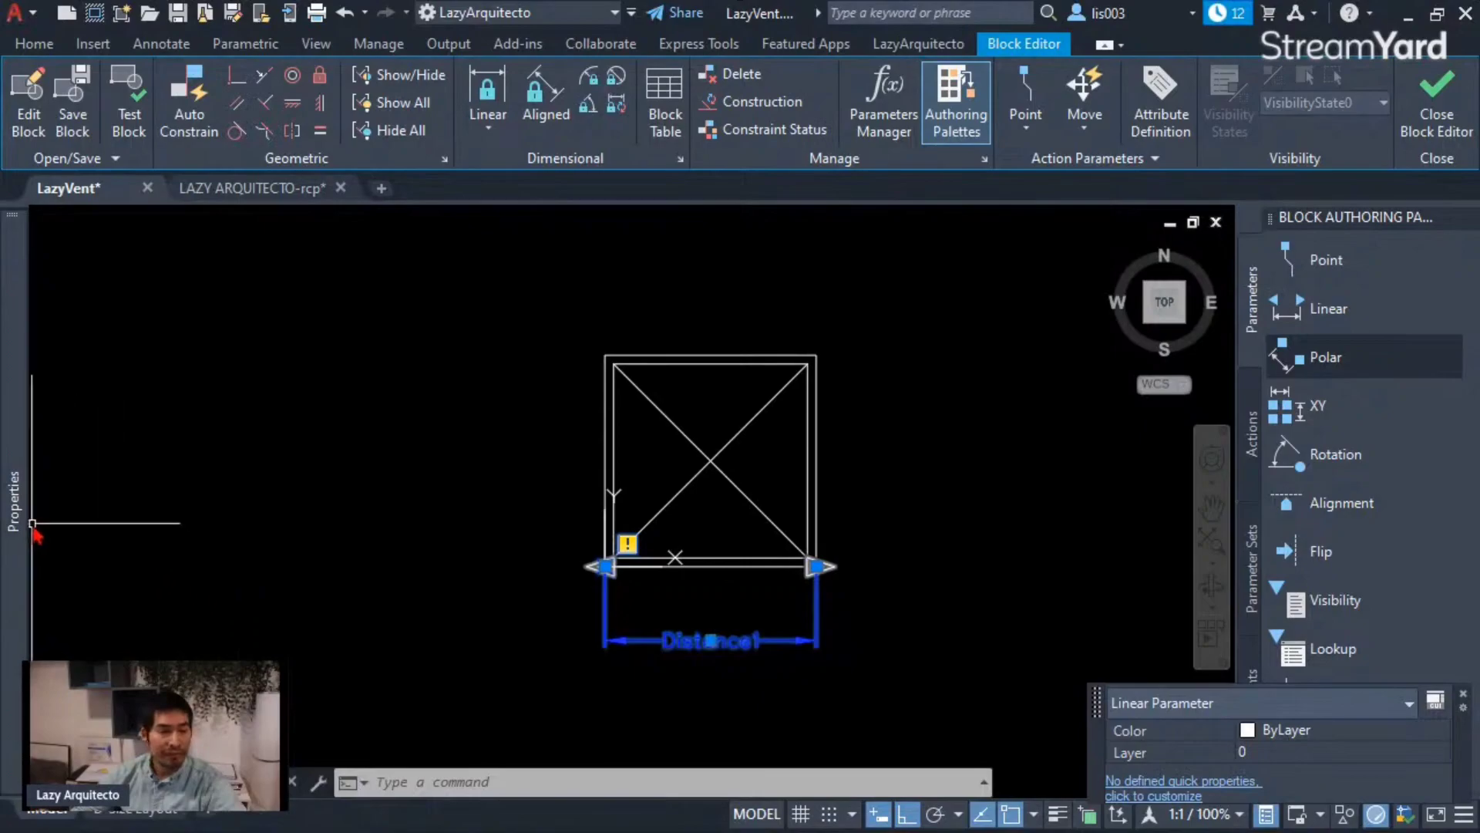
pyautogui.moveTo(29, 529)
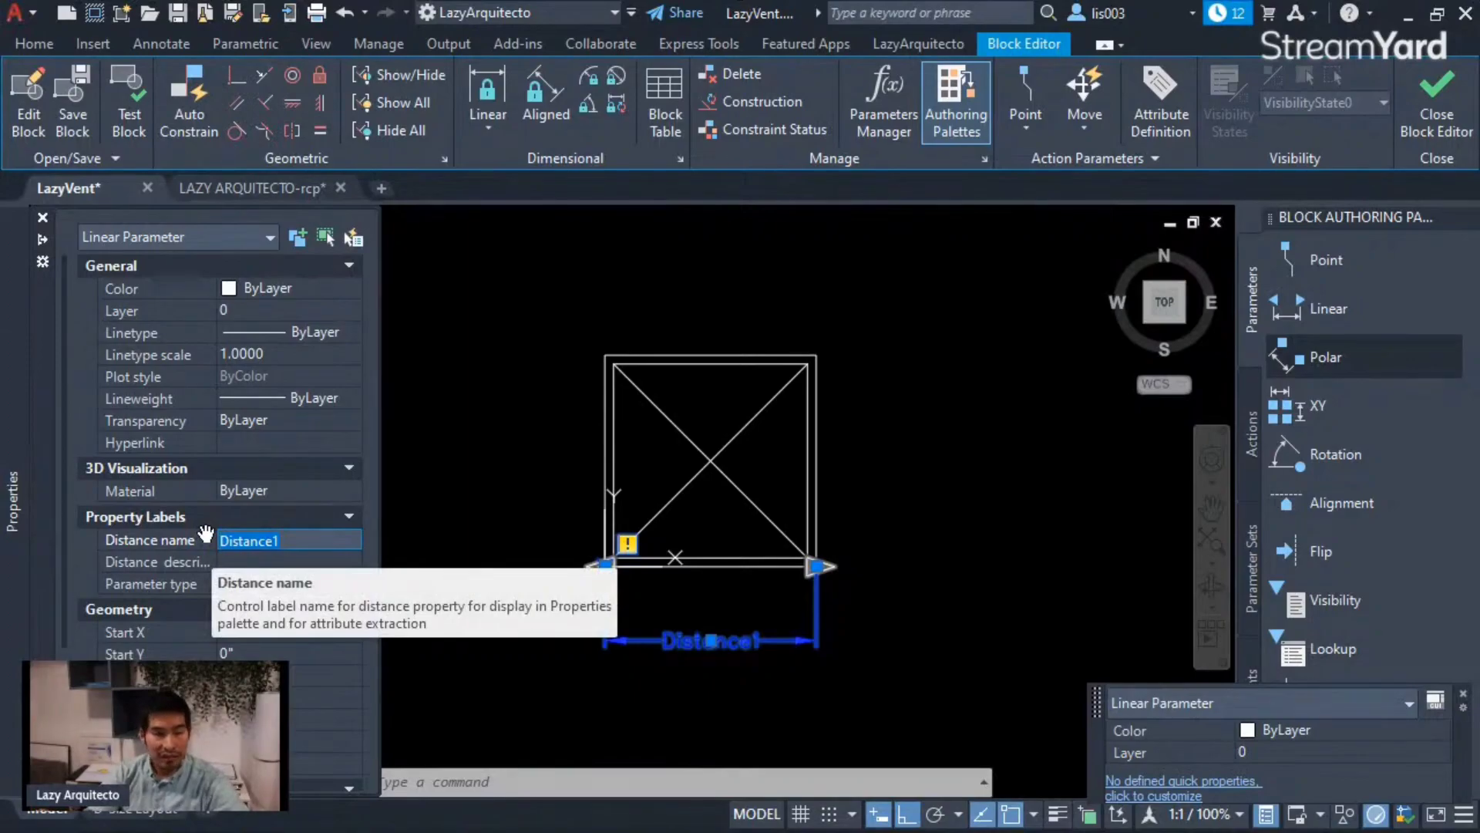
pyautogui.press('BackSpace')
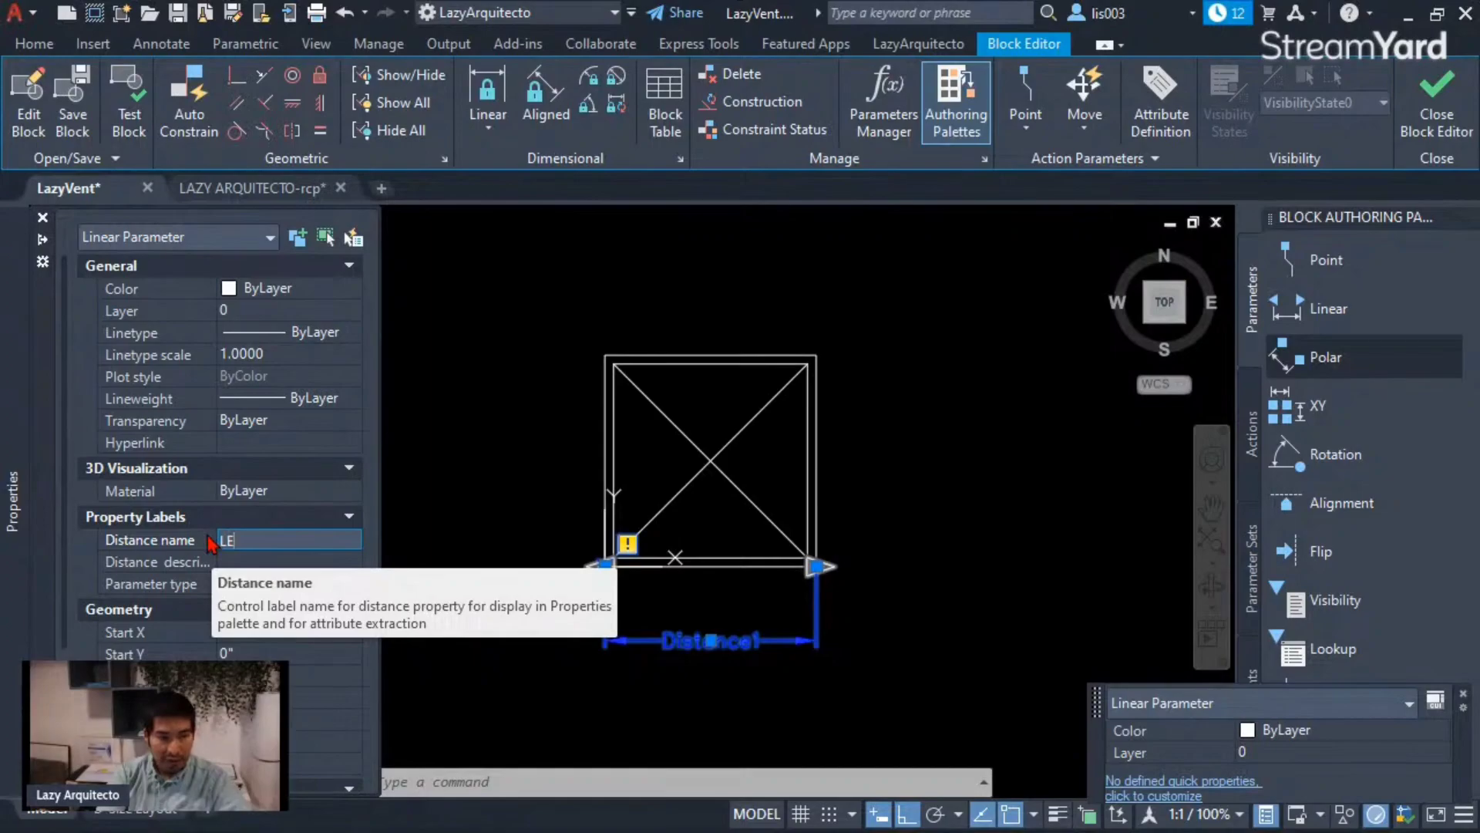
pyautogui.write('LENG')
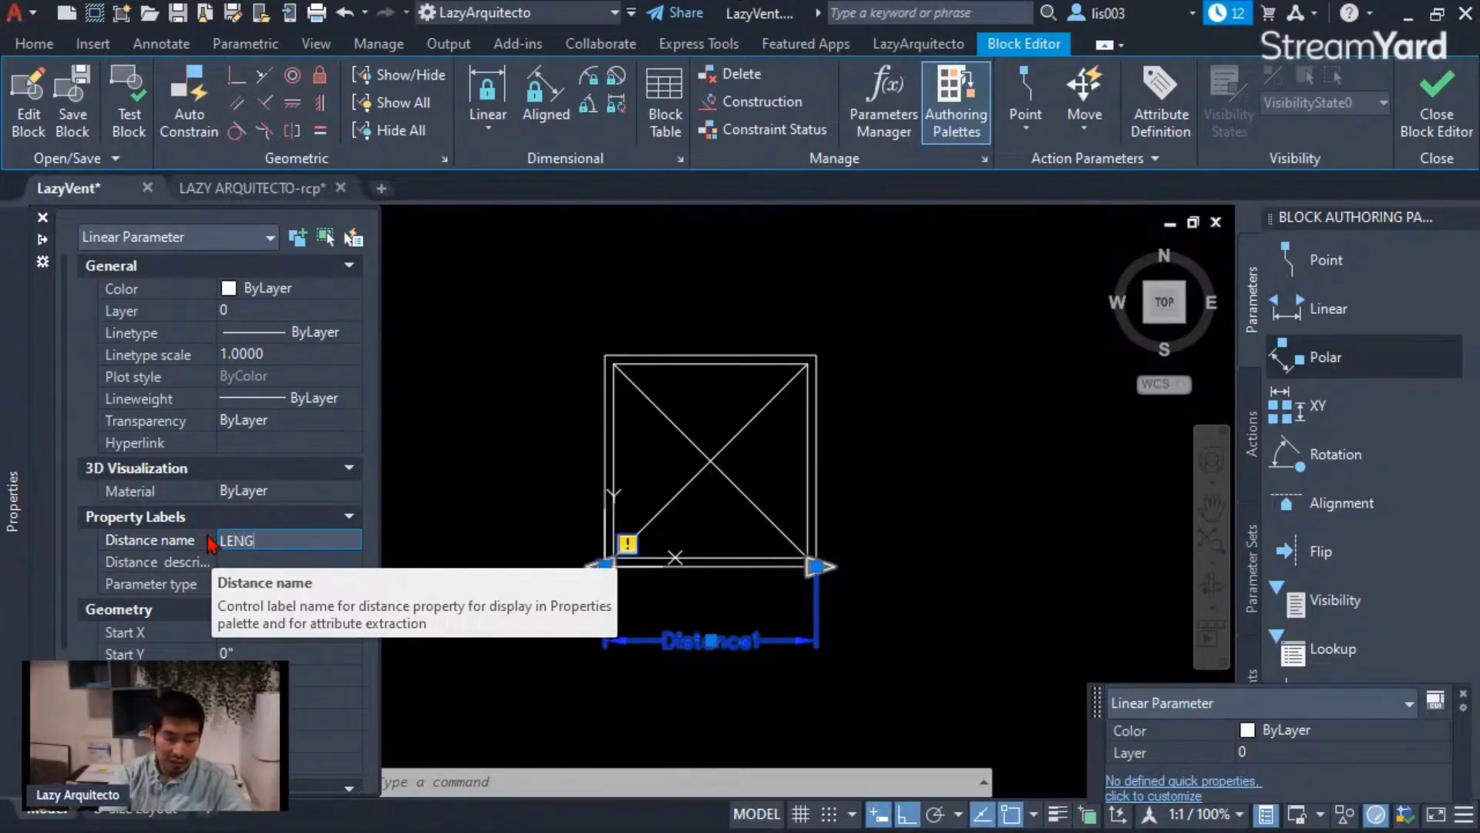
pyautogui.write('TH')
pyautogui.press('Tab')
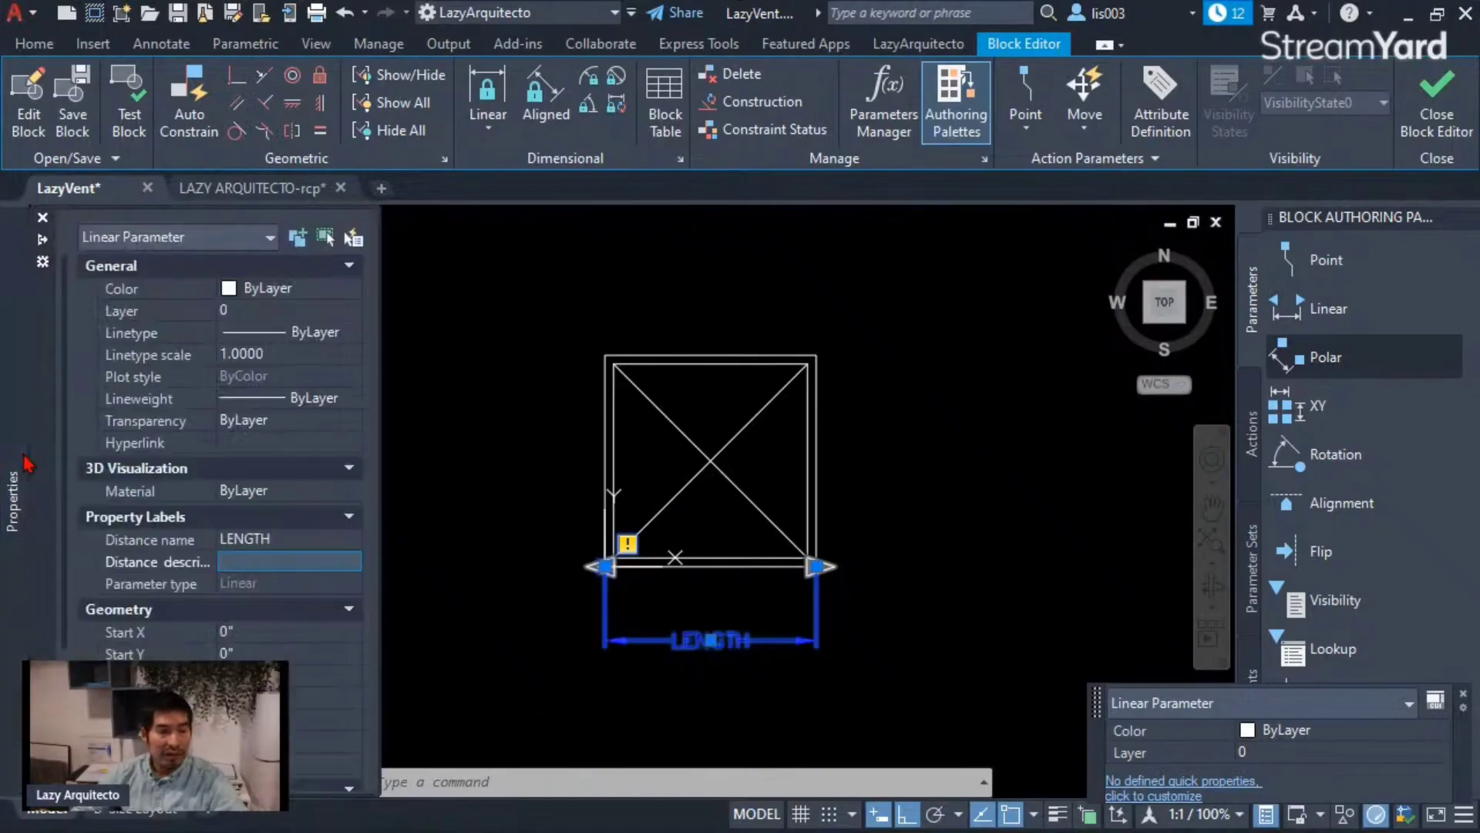
# Set the LENGTH parameter's number of grips to 1, keeping only the grip at the square's lower-right corner.
pyautogui.scroll(-5, 188, 545)
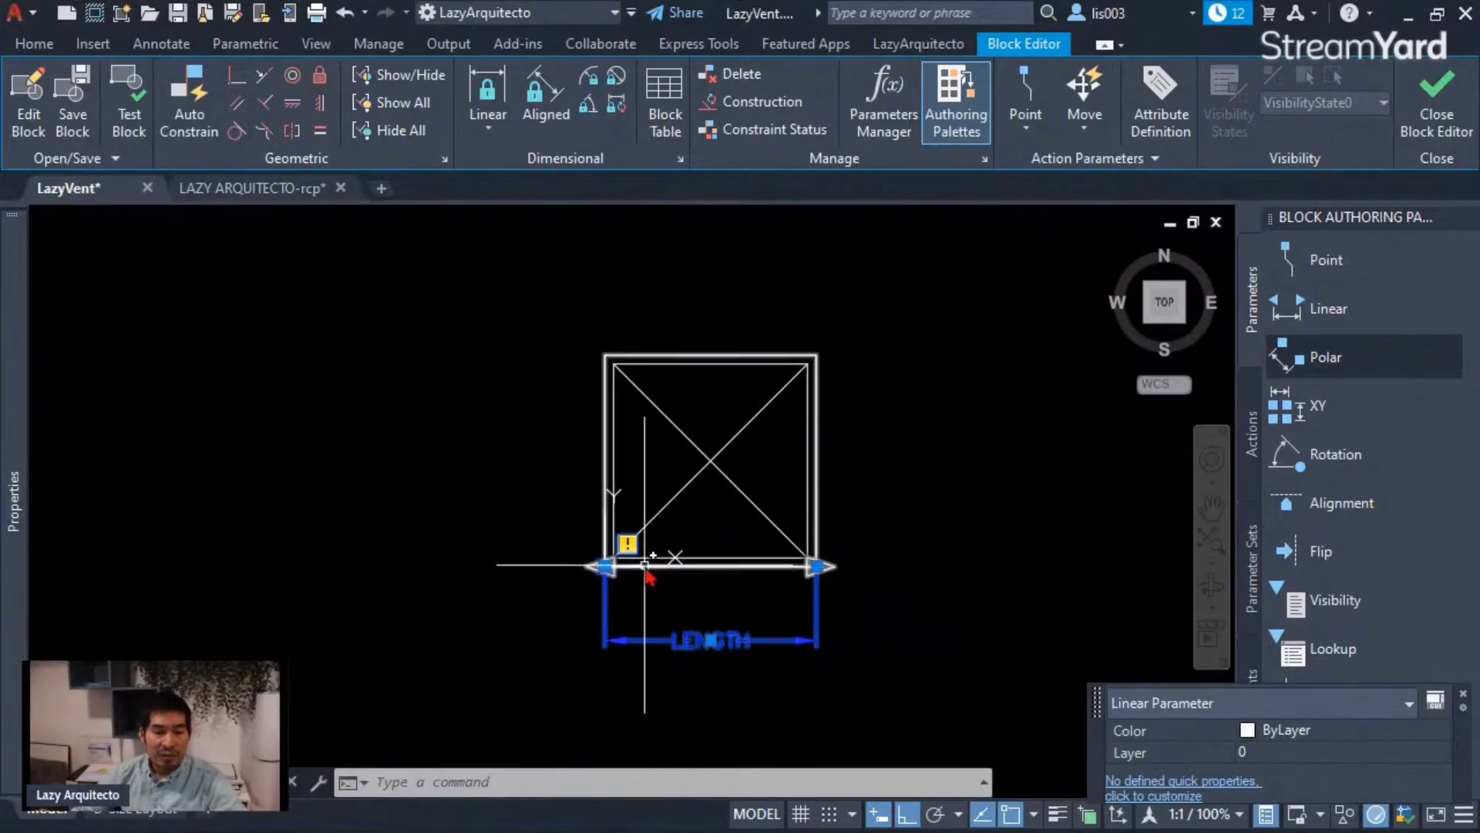
pyautogui.moveTo(14, 532)
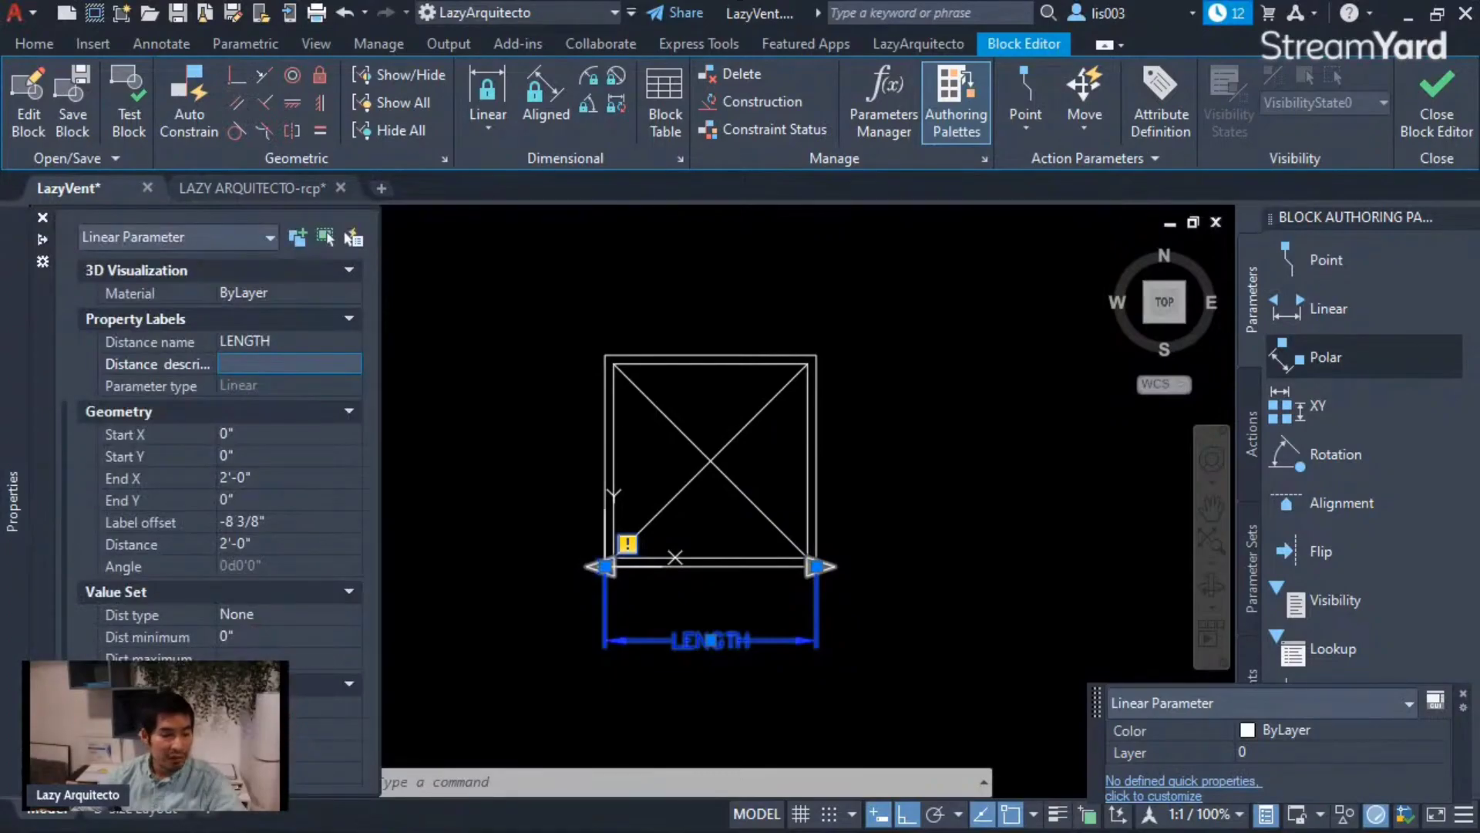
pyautogui.click(328, 772)
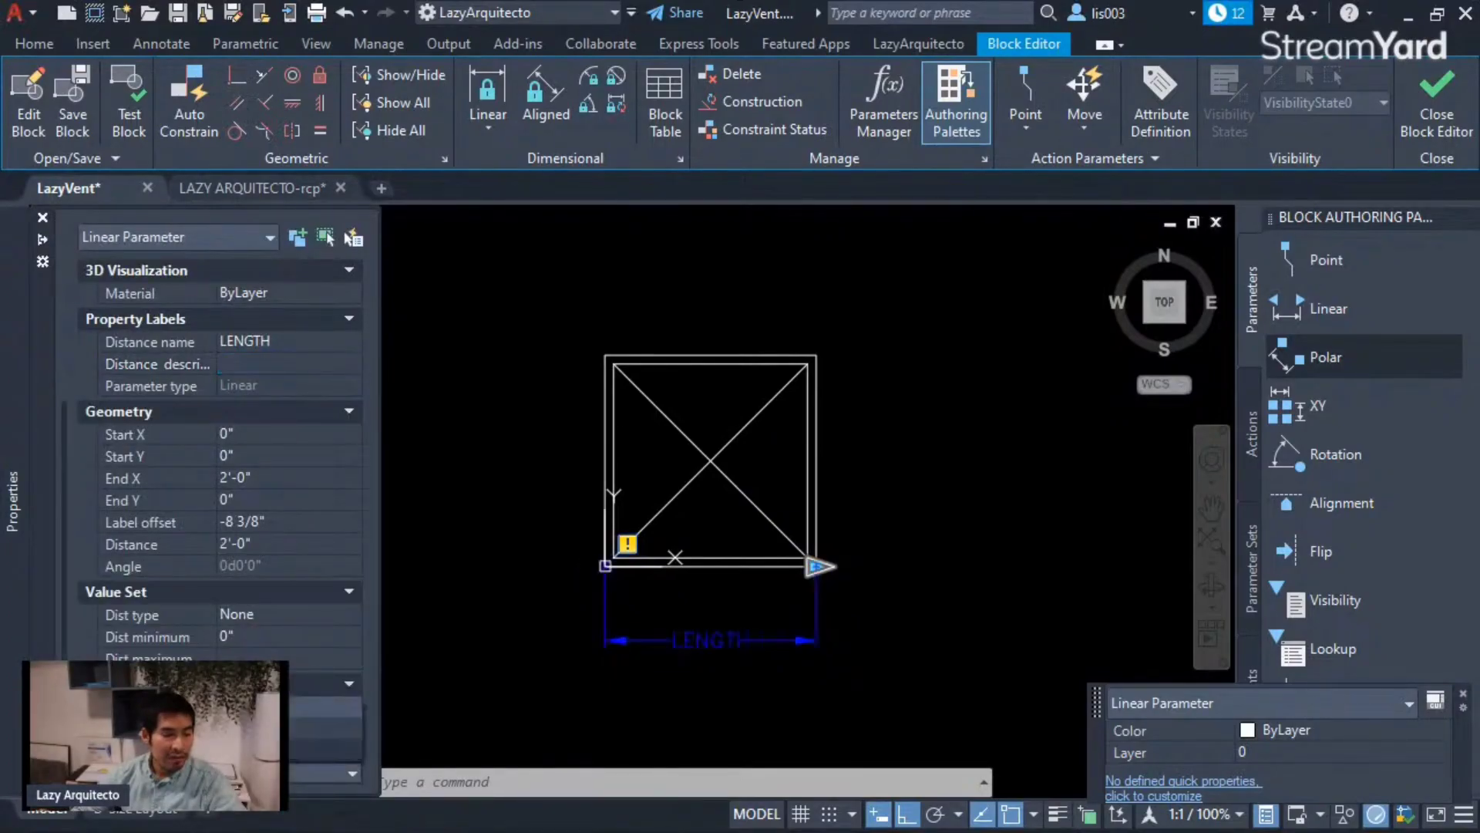
pyautogui.click(323, 728)
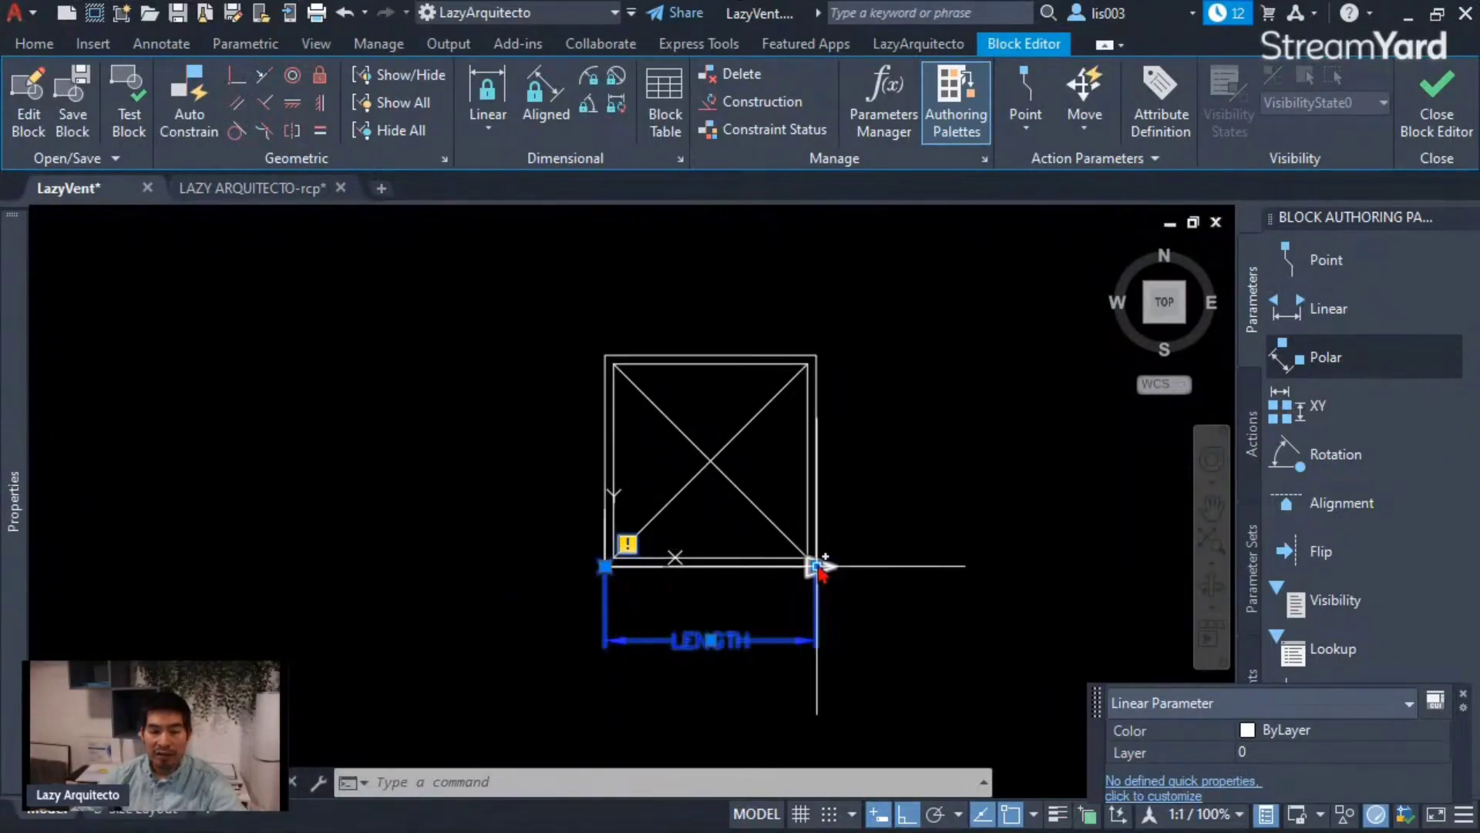
# Set the distance type in the LENGTH parameter's value set to List.
pyautogui.moveTo(9, 549)
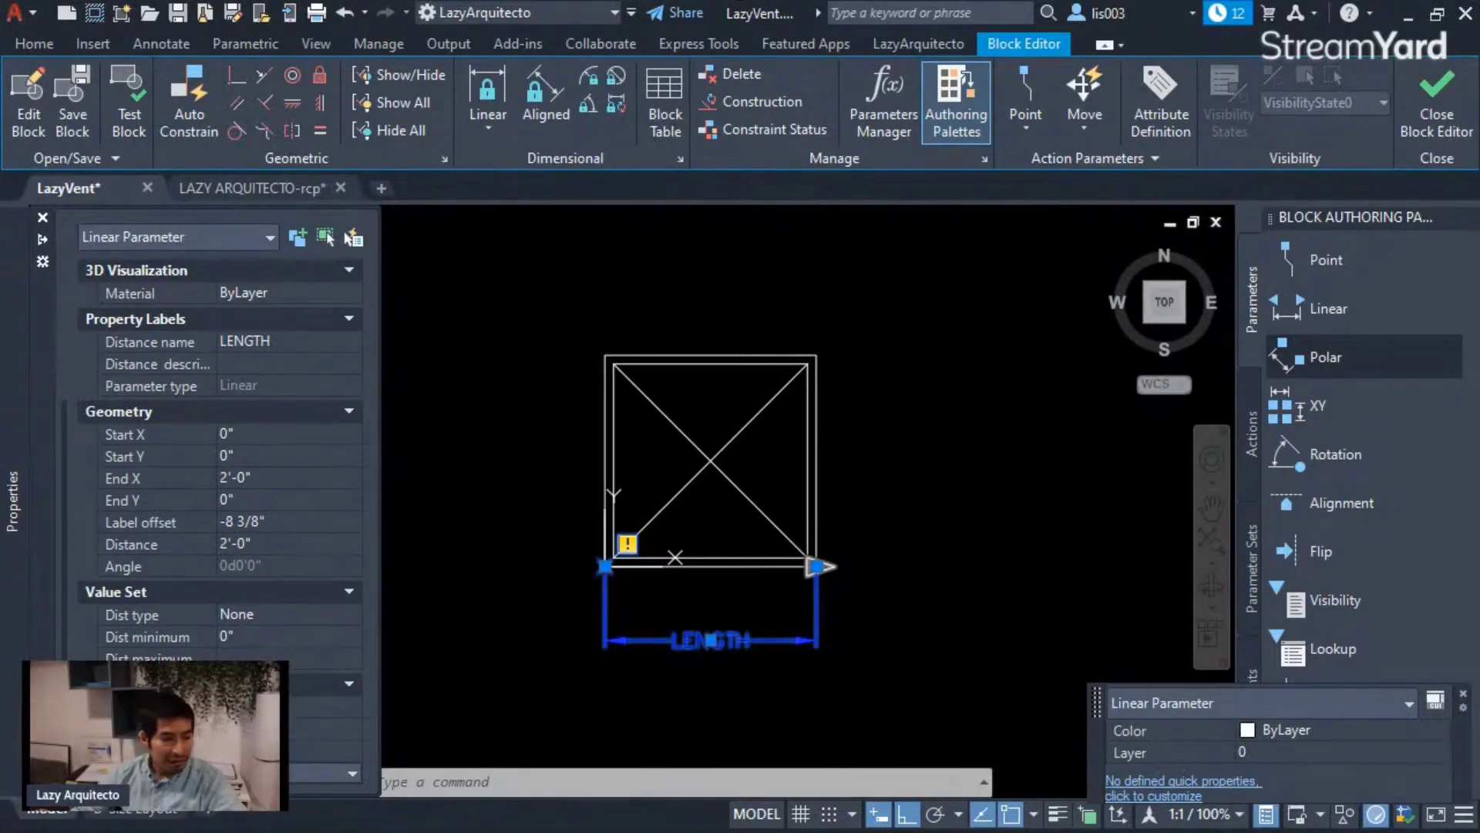
pyautogui.scroll(3, 220, 424)
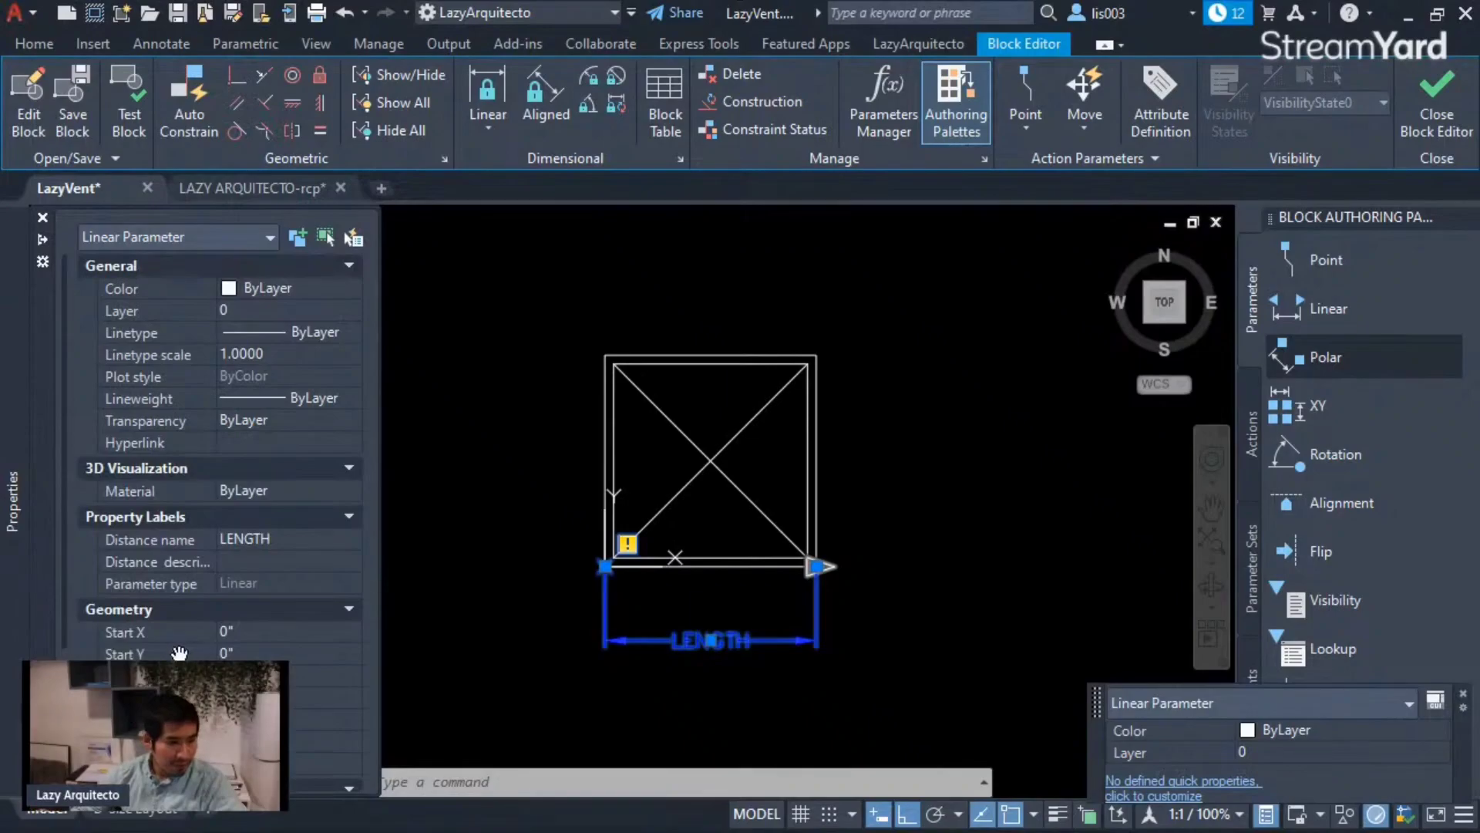
pyautogui.scroll(-3, 219, 424)
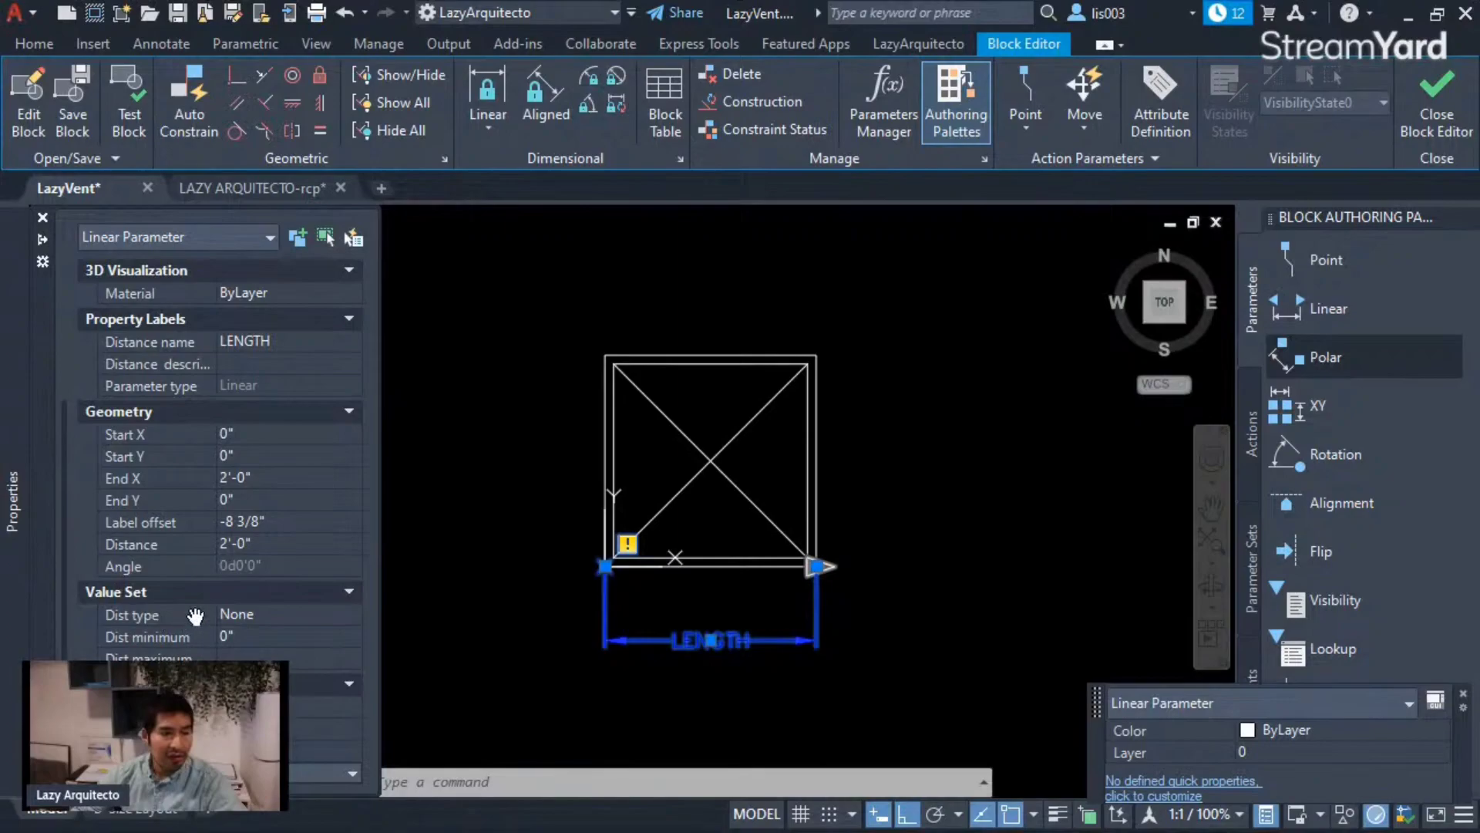
pyautogui.click(248, 622)
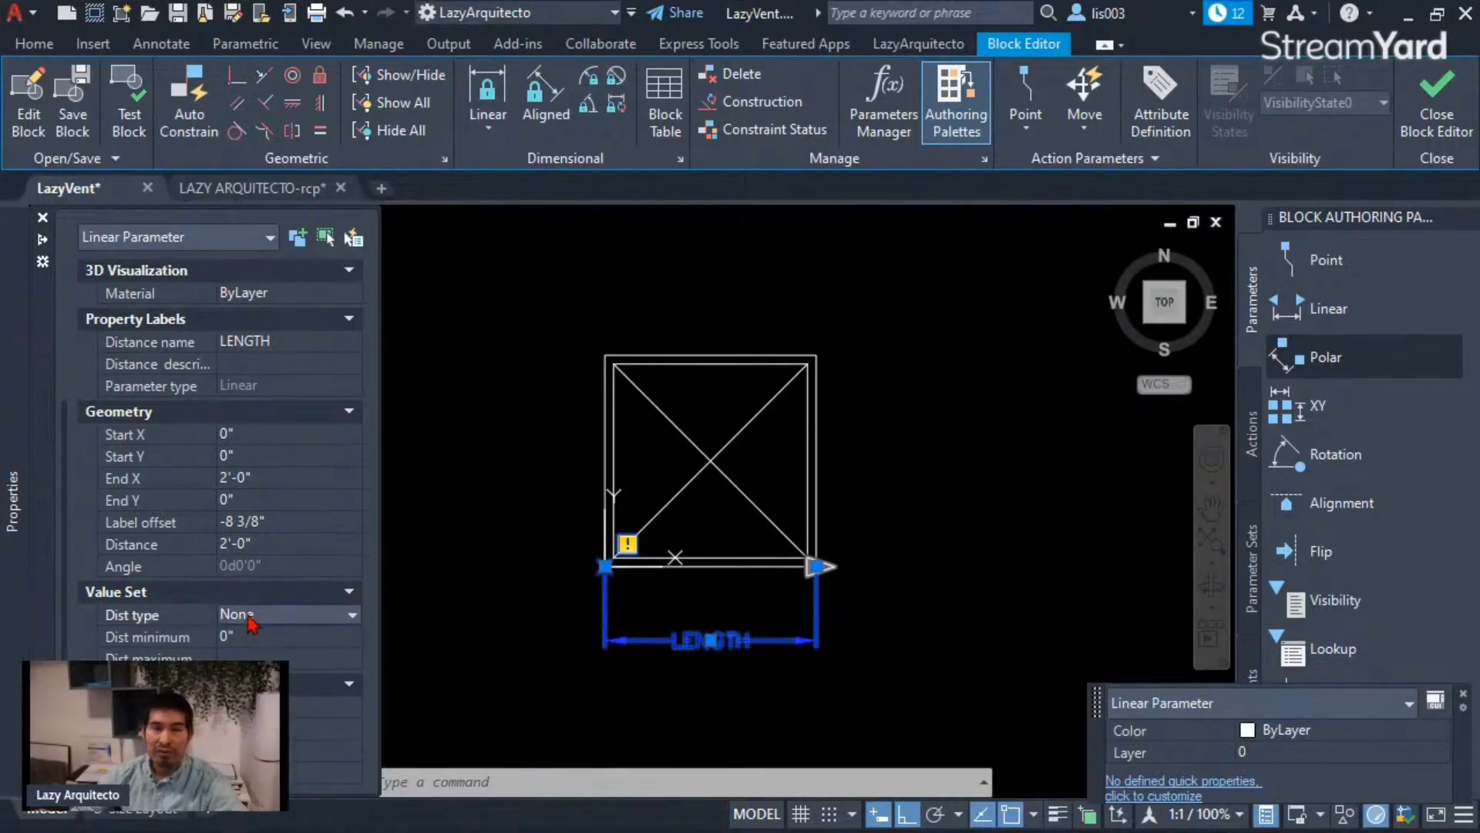
pyautogui.click(249, 622)
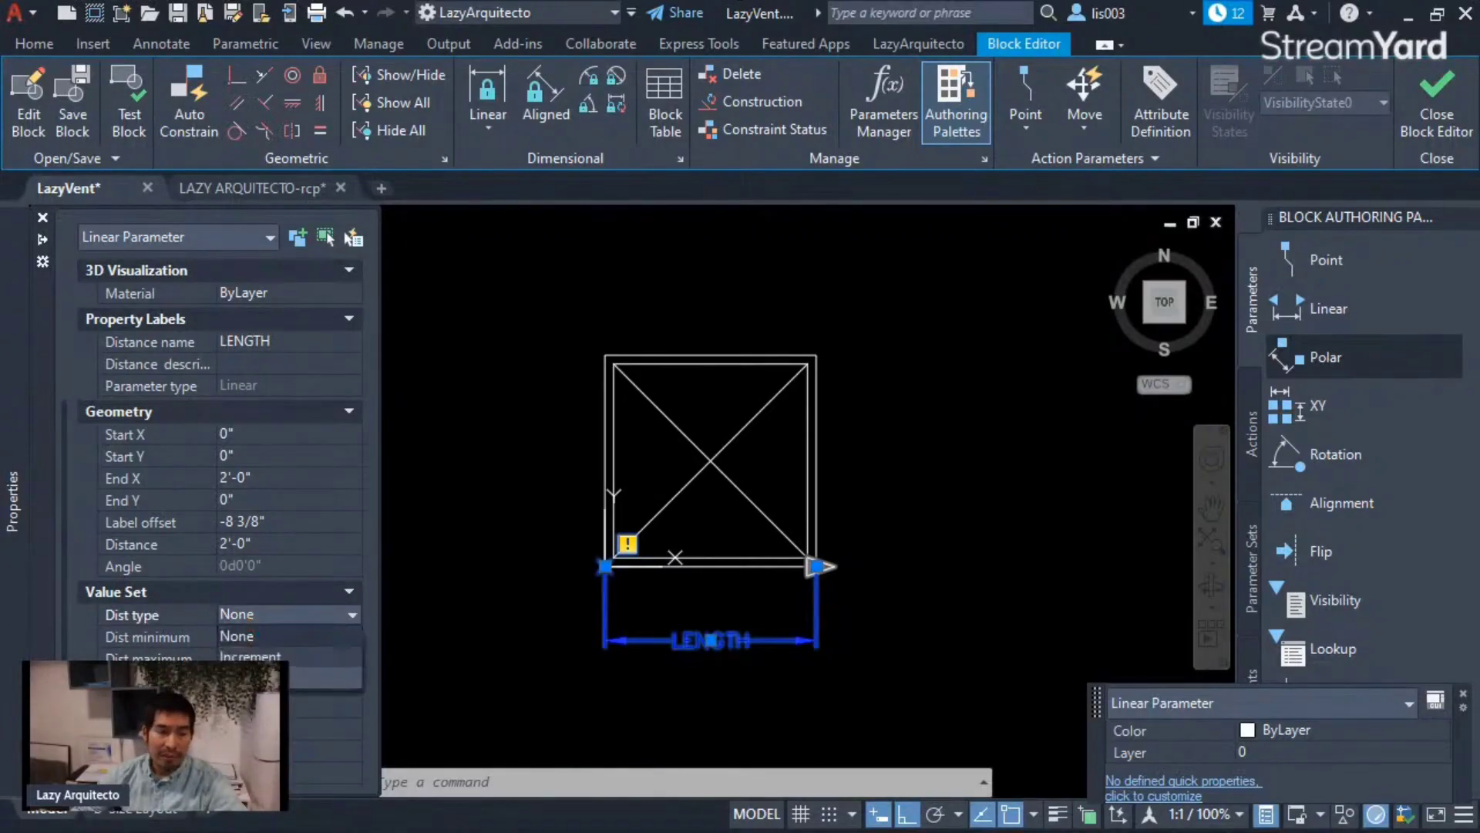
pyautogui.click(249, 678)
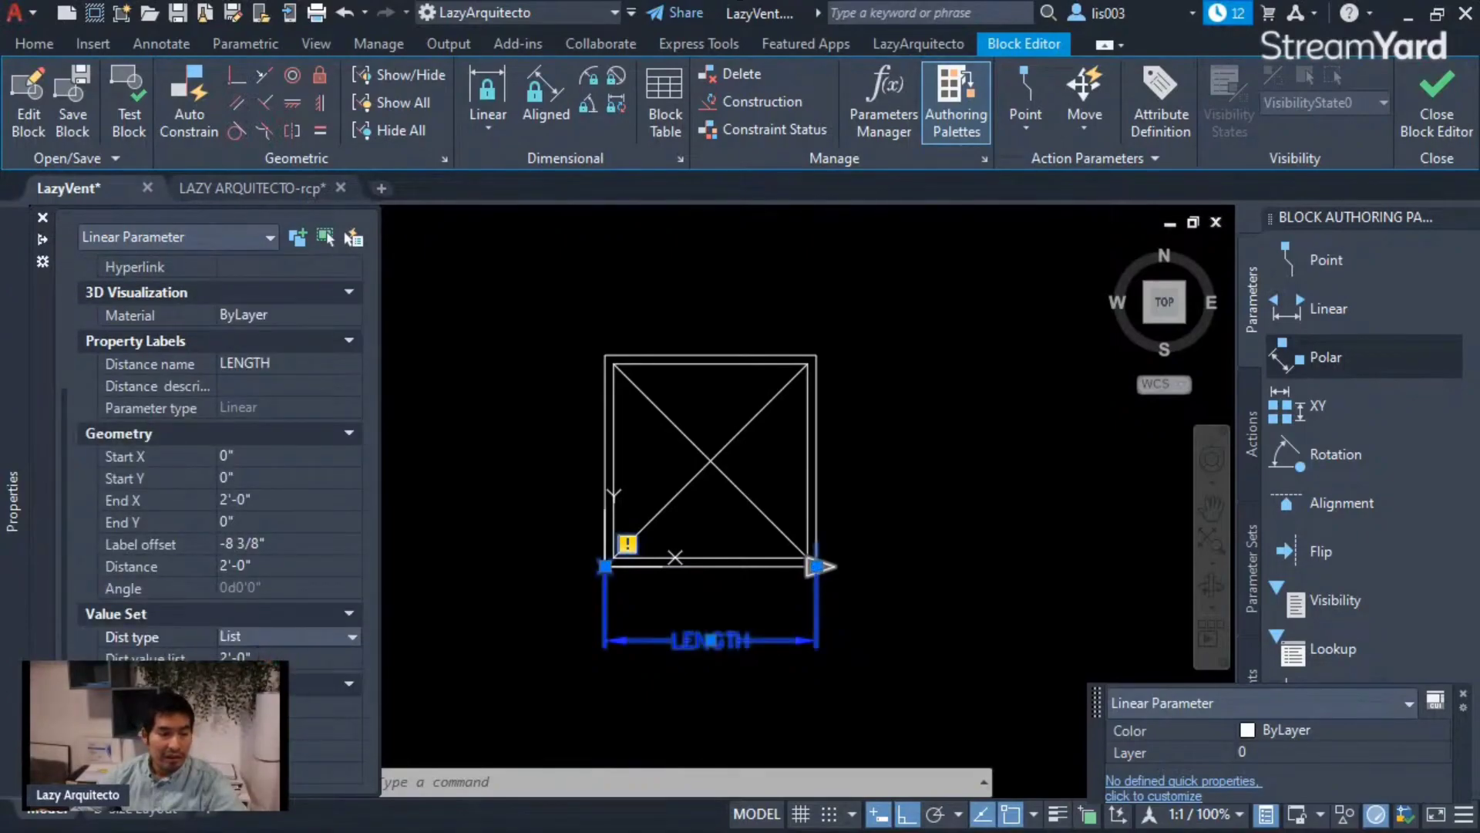
# Add 1' and 4' to the LENGTH parameter's distance value list.
pyautogui.click(336, 662)
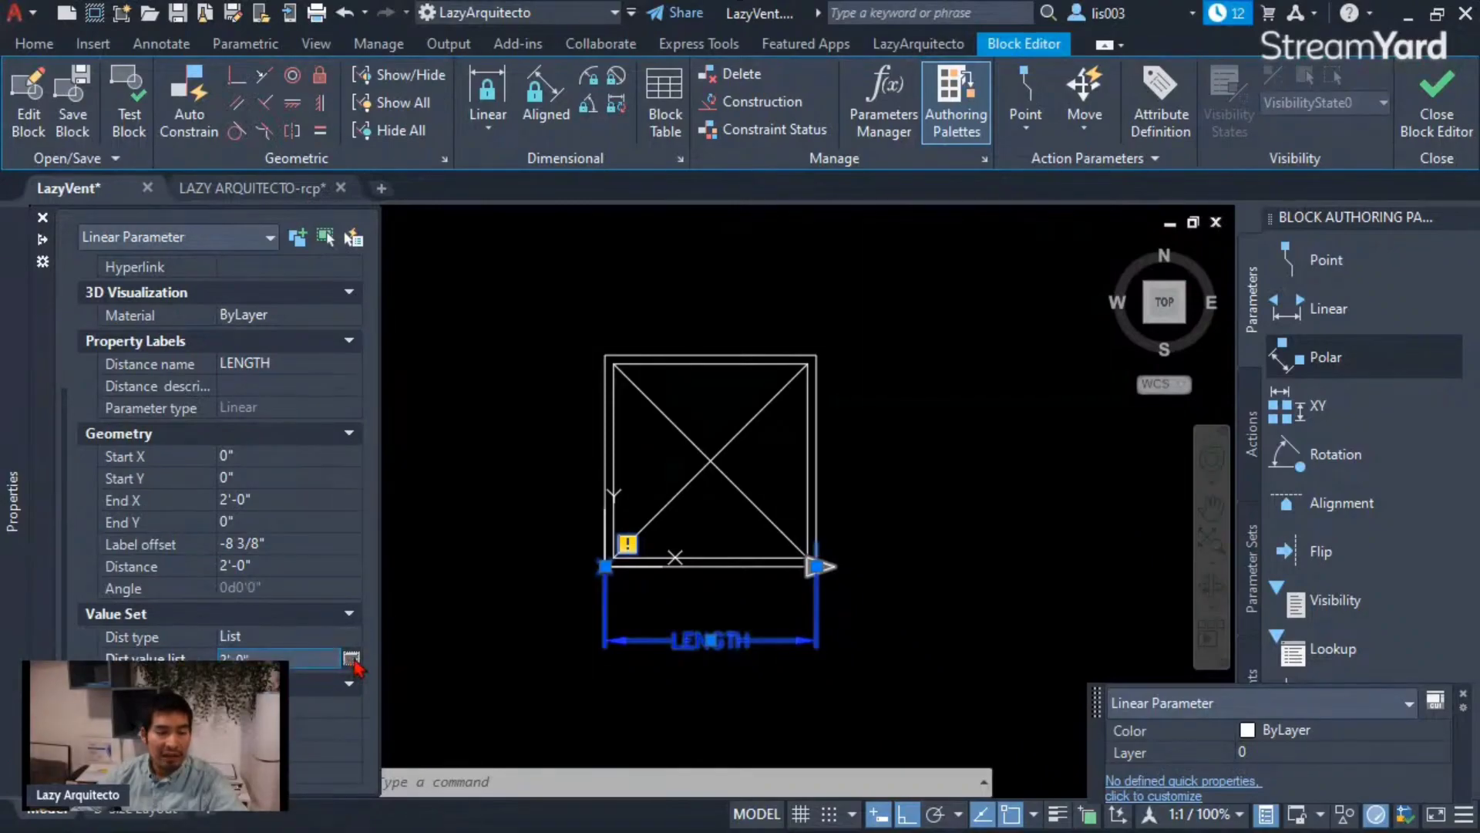
pyautogui.click(351, 660)
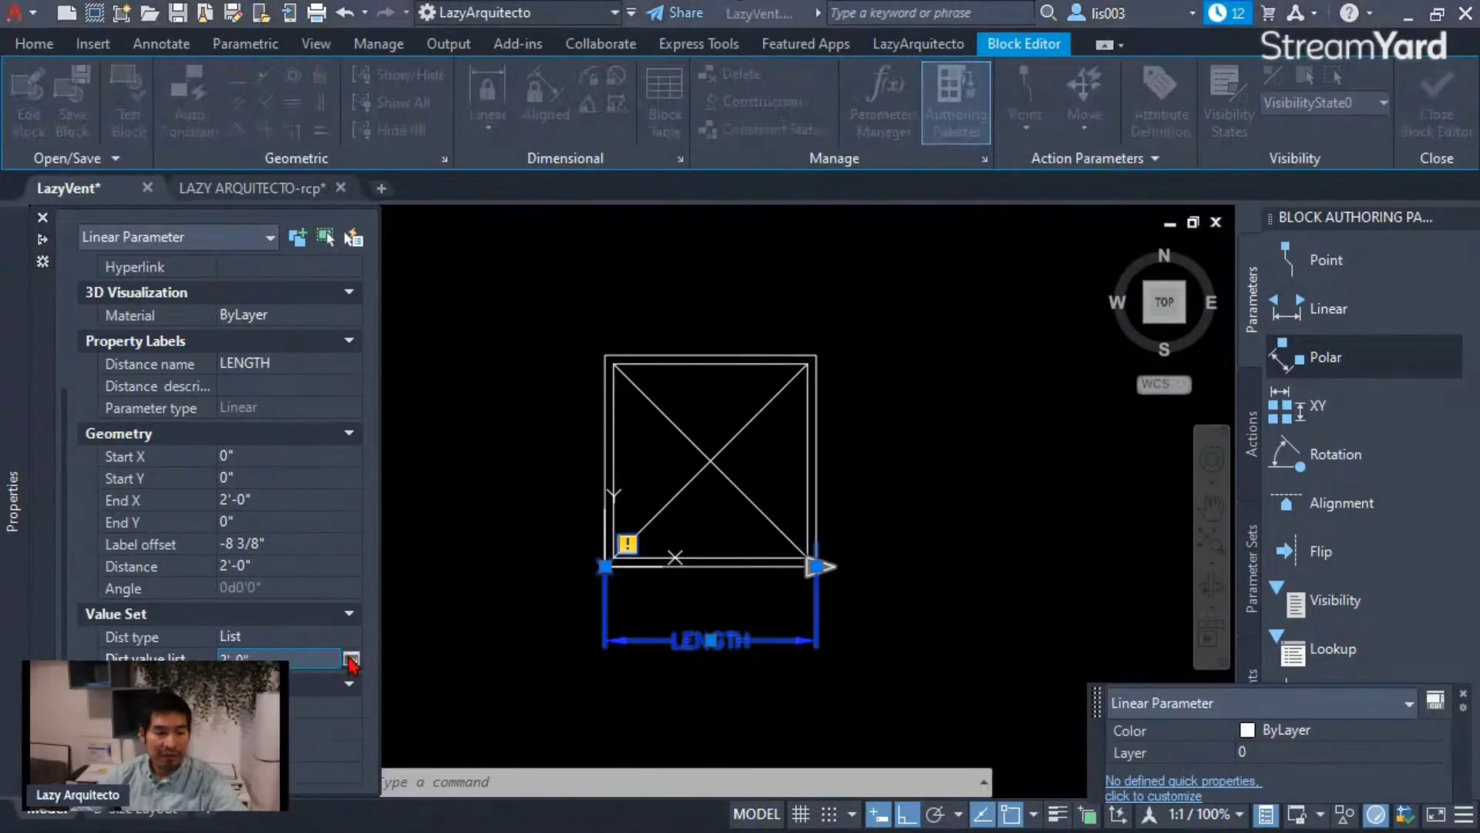
pyautogui.moveTo(947, 429); pyautogui.dragTo(1016, 286)
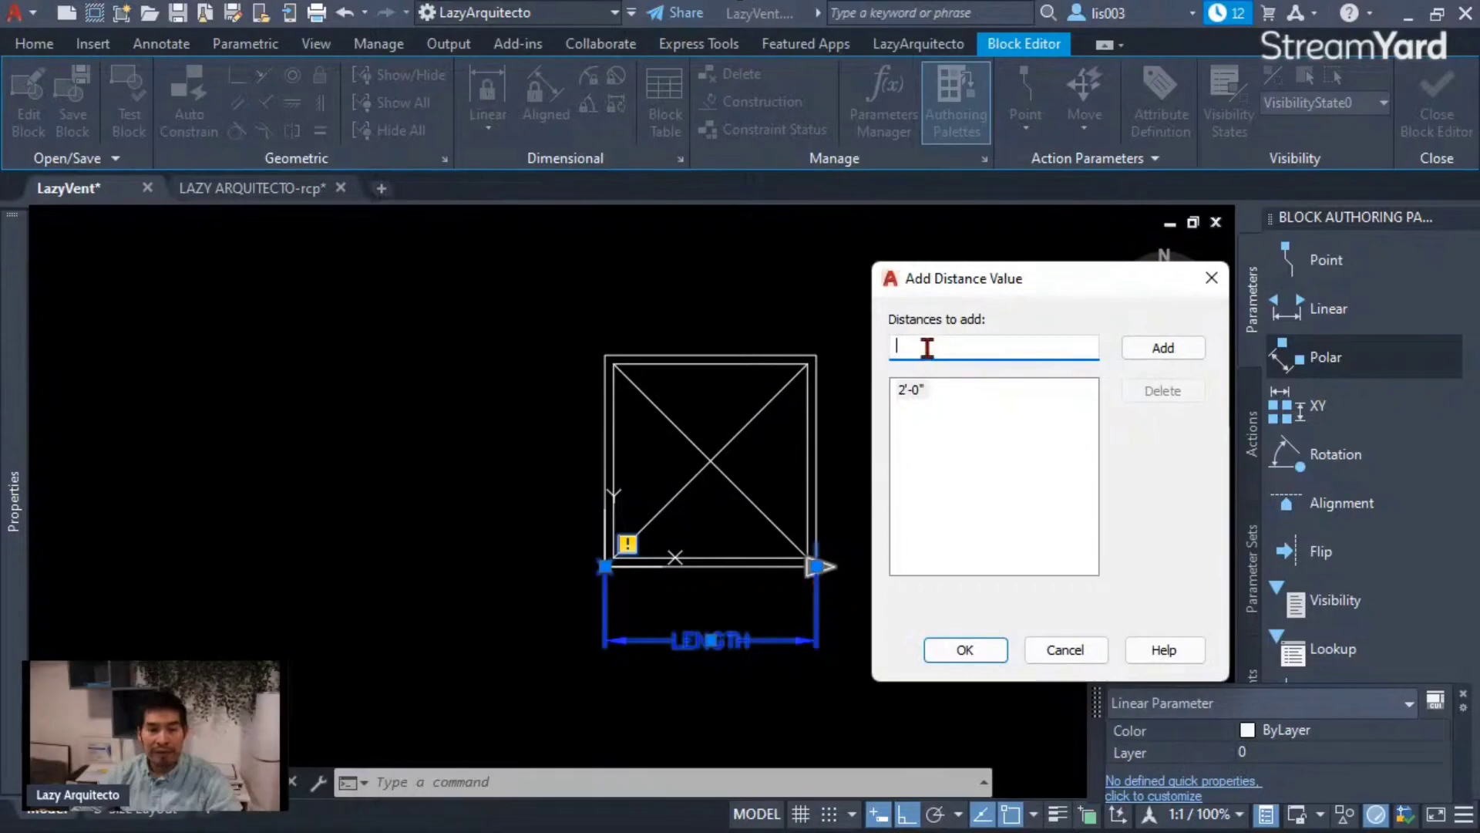
pyautogui.write("1'")
pyautogui.press('Return')
pyautogui.write('4')
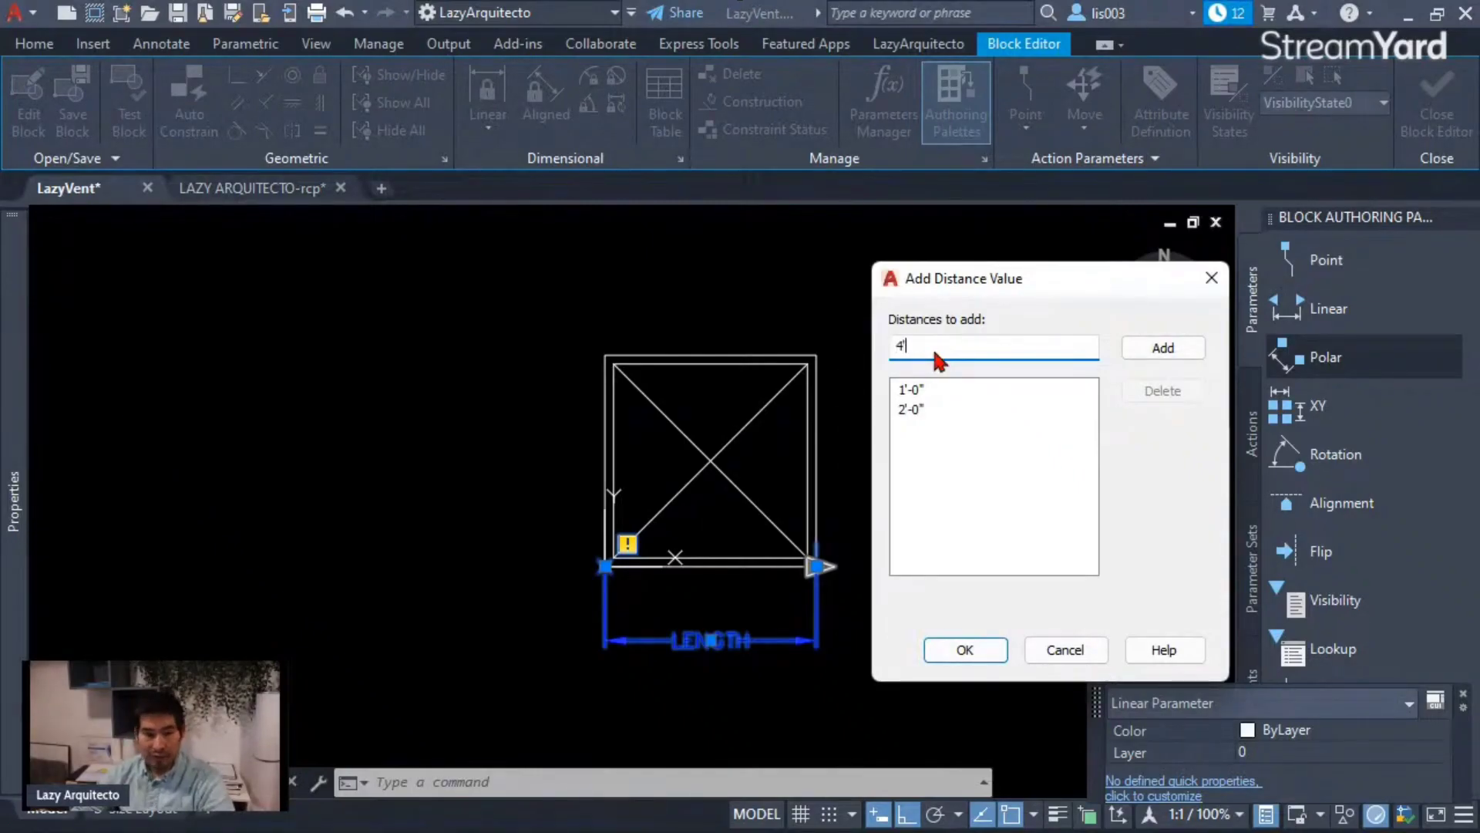
pyautogui.write("'")
pyautogui.press('Return')
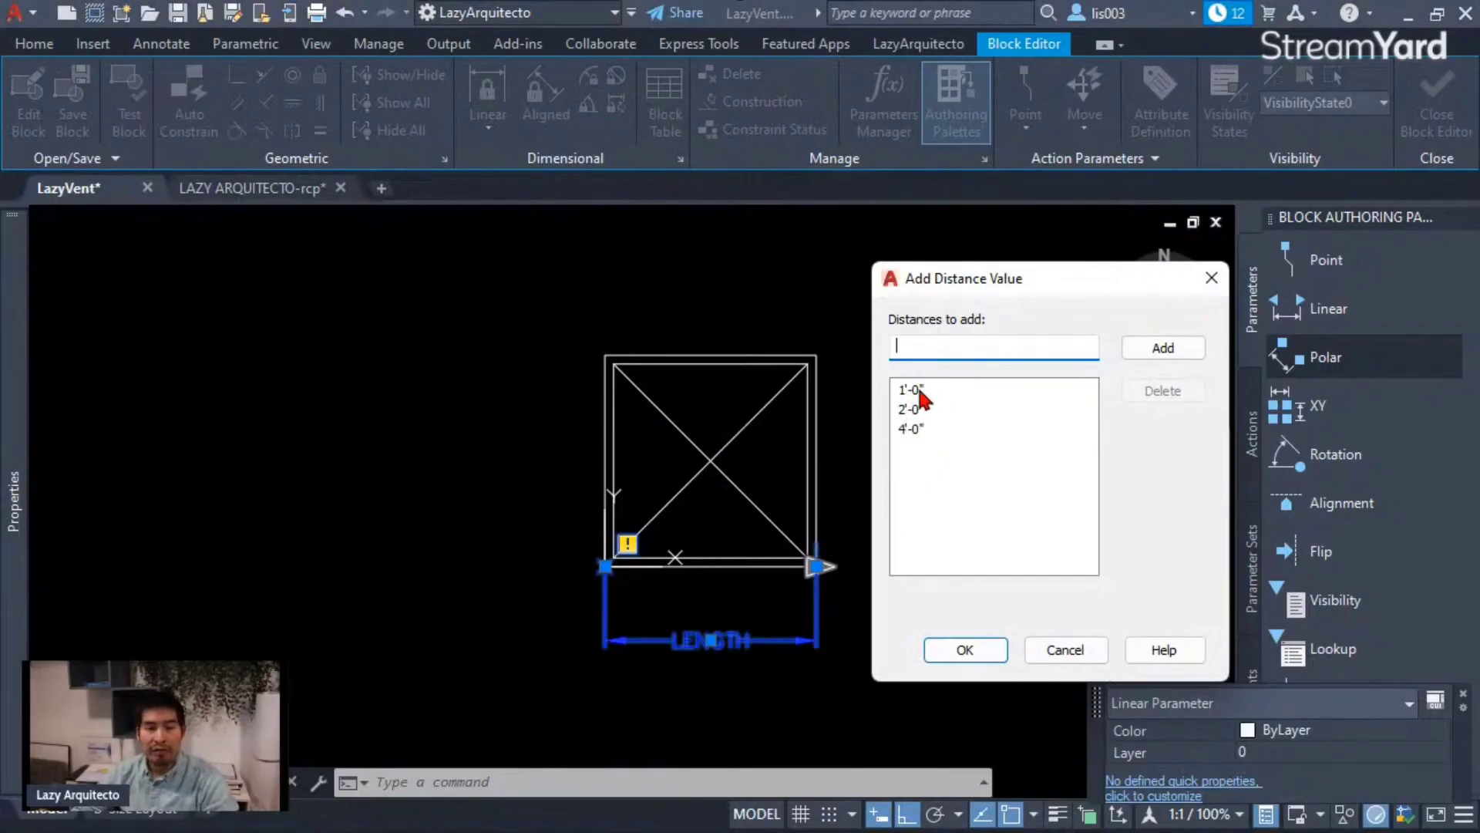
pyautogui.click(970, 654)
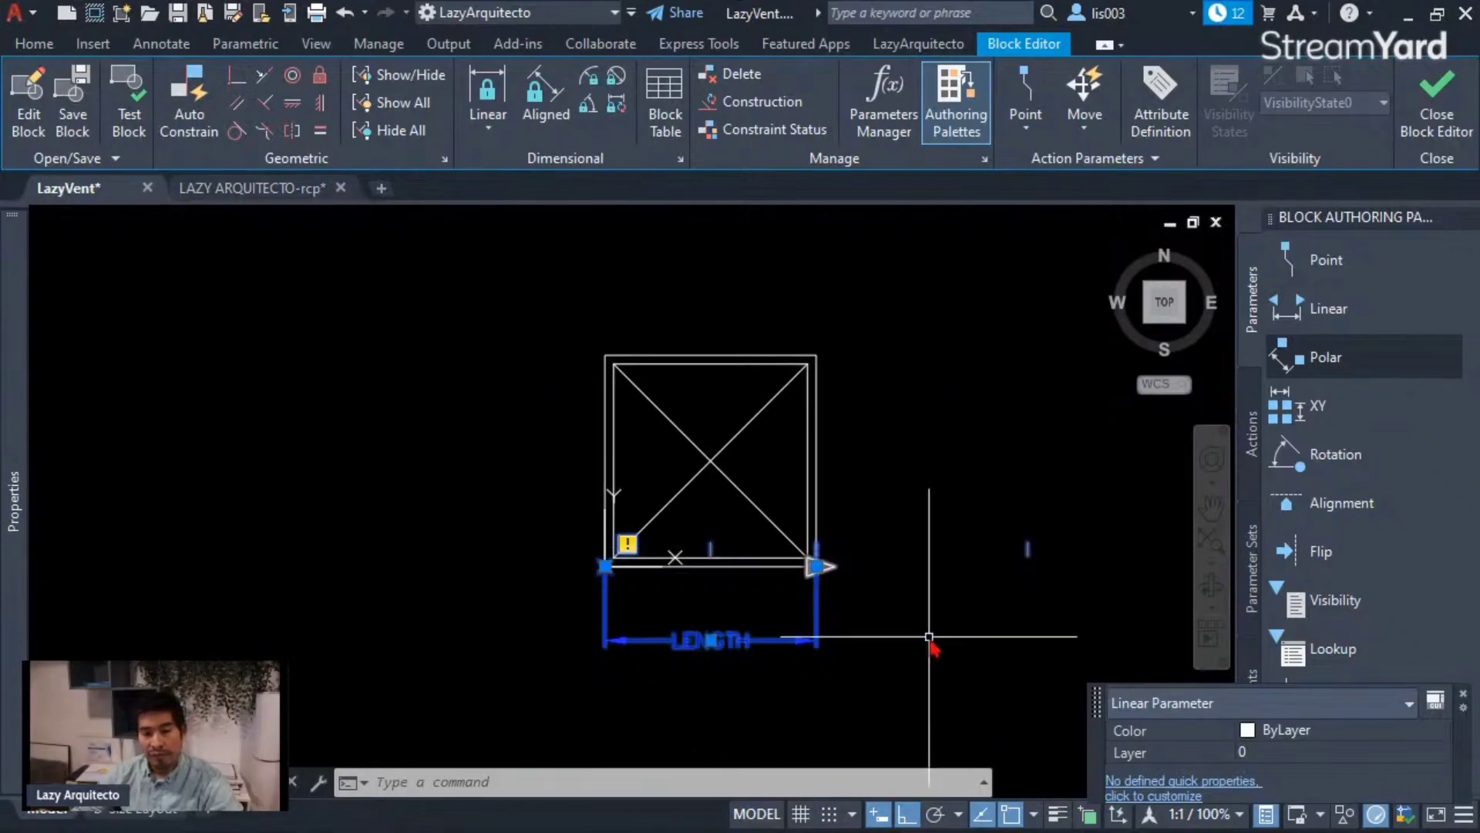
pyautogui.moveTo(954, 633); pyautogui.dragTo(836, 647, button='middle')
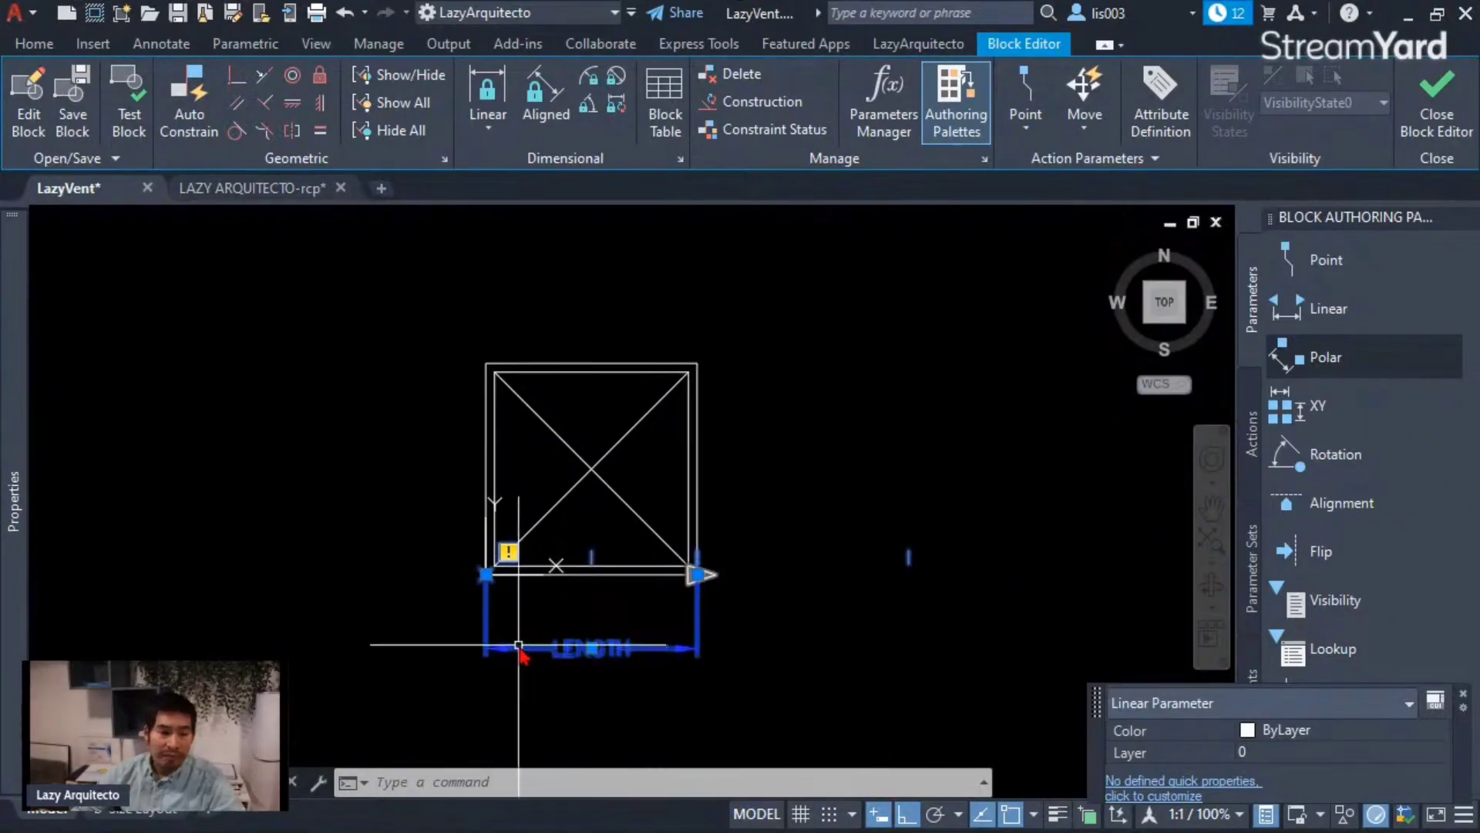
# Add a Stretch action to the LENGTH parameter's lower-right corner point, framing the square's right portion and selecting all the diffuser geometry that crosses it.
pyautogui.scroll(3, 518, 646)
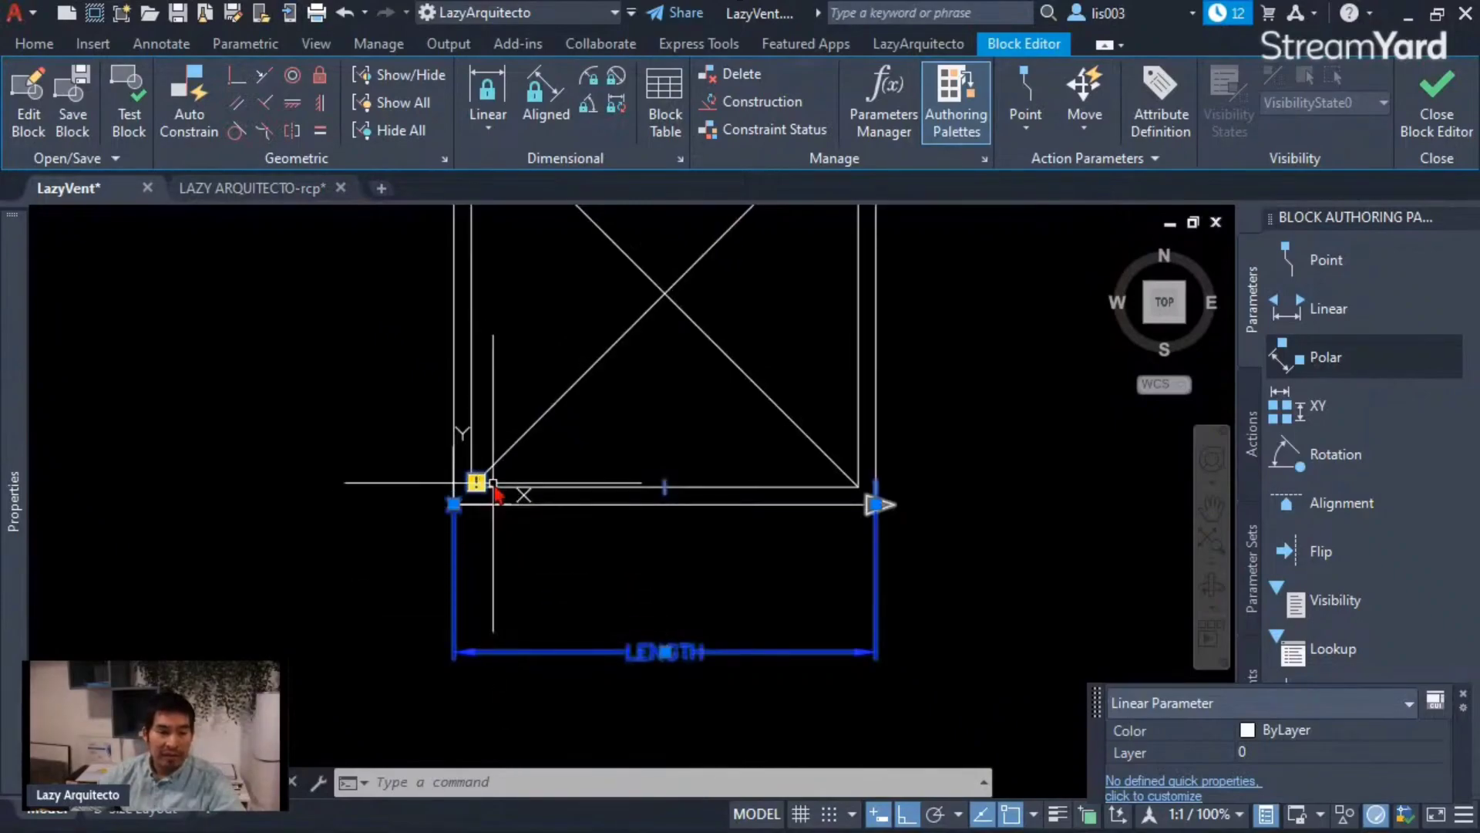
pyautogui.scroll(-3, 532, 540)
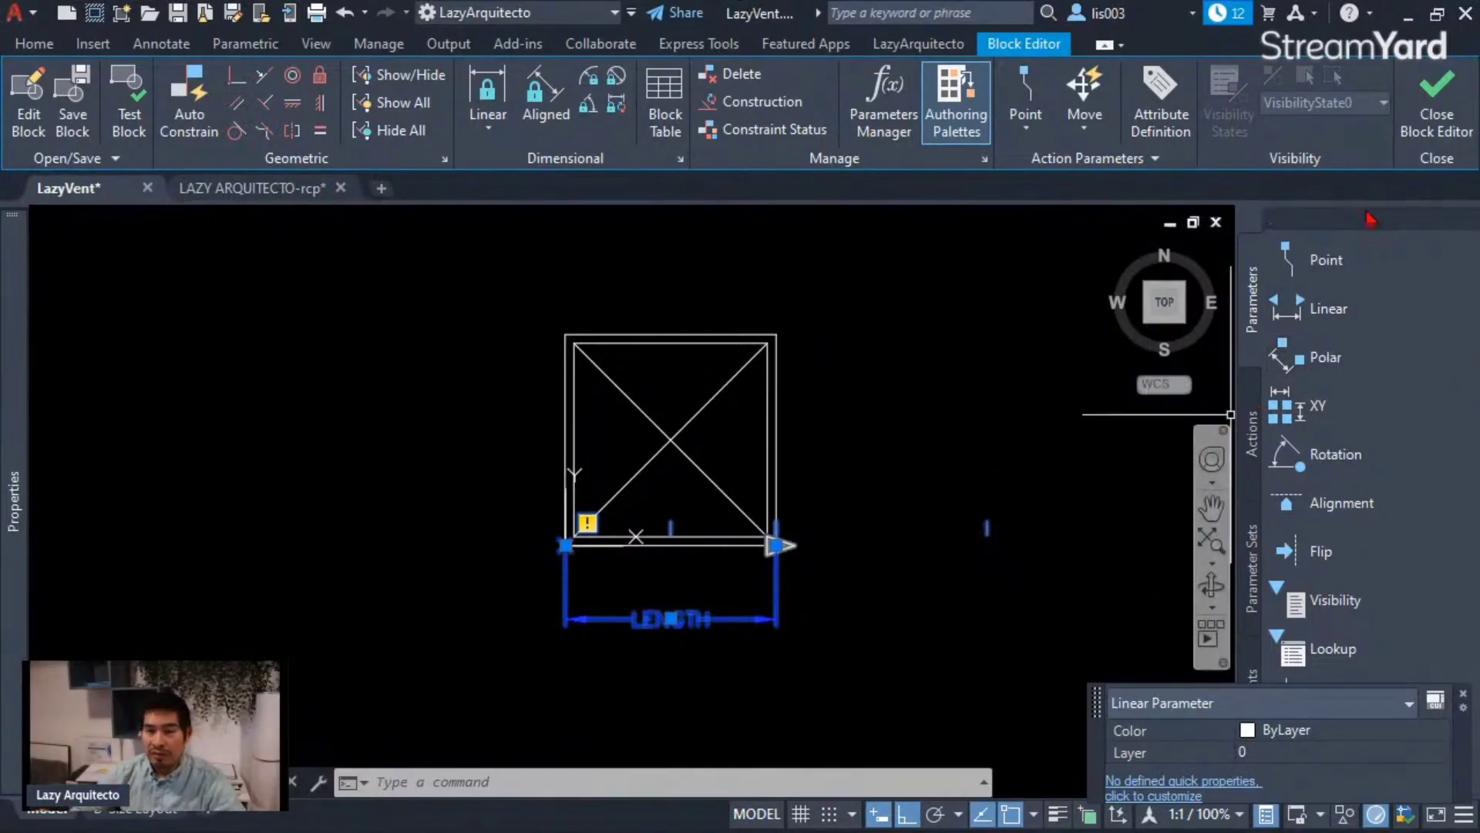
pyautogui.click(1250, 434)
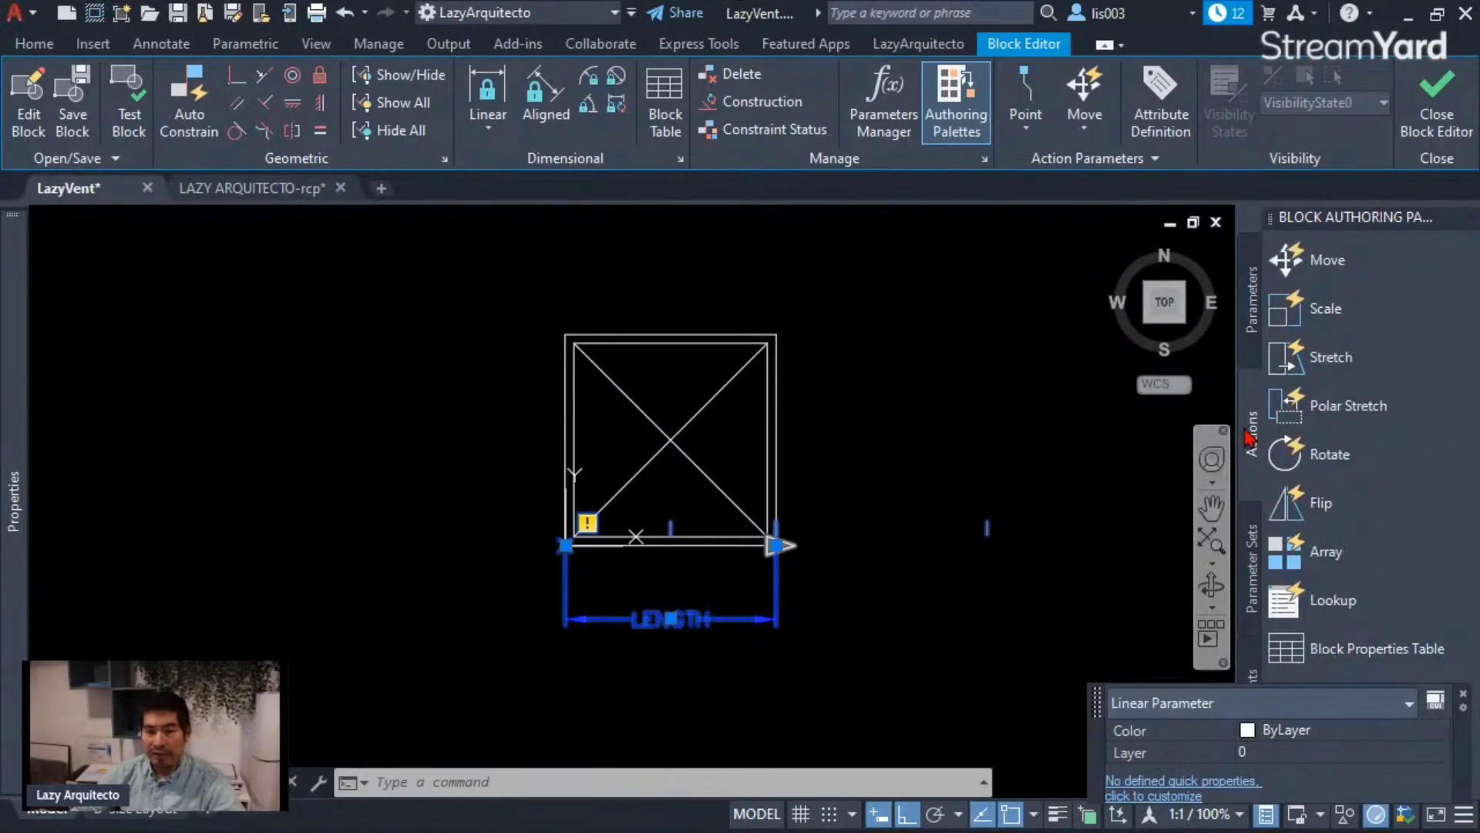
pyautogui.click(1331, 361)
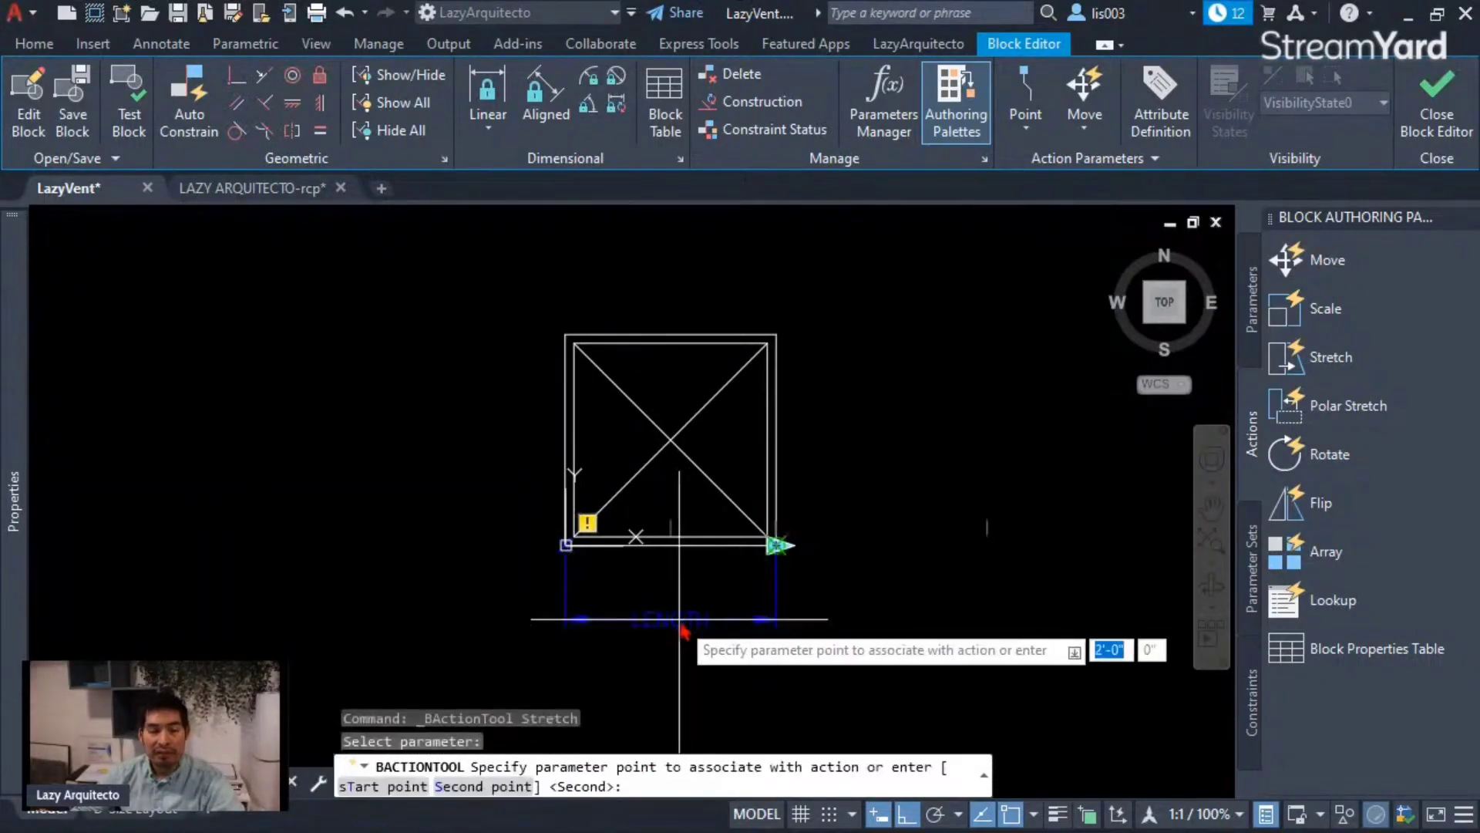
pyautogui.click(780, 560)
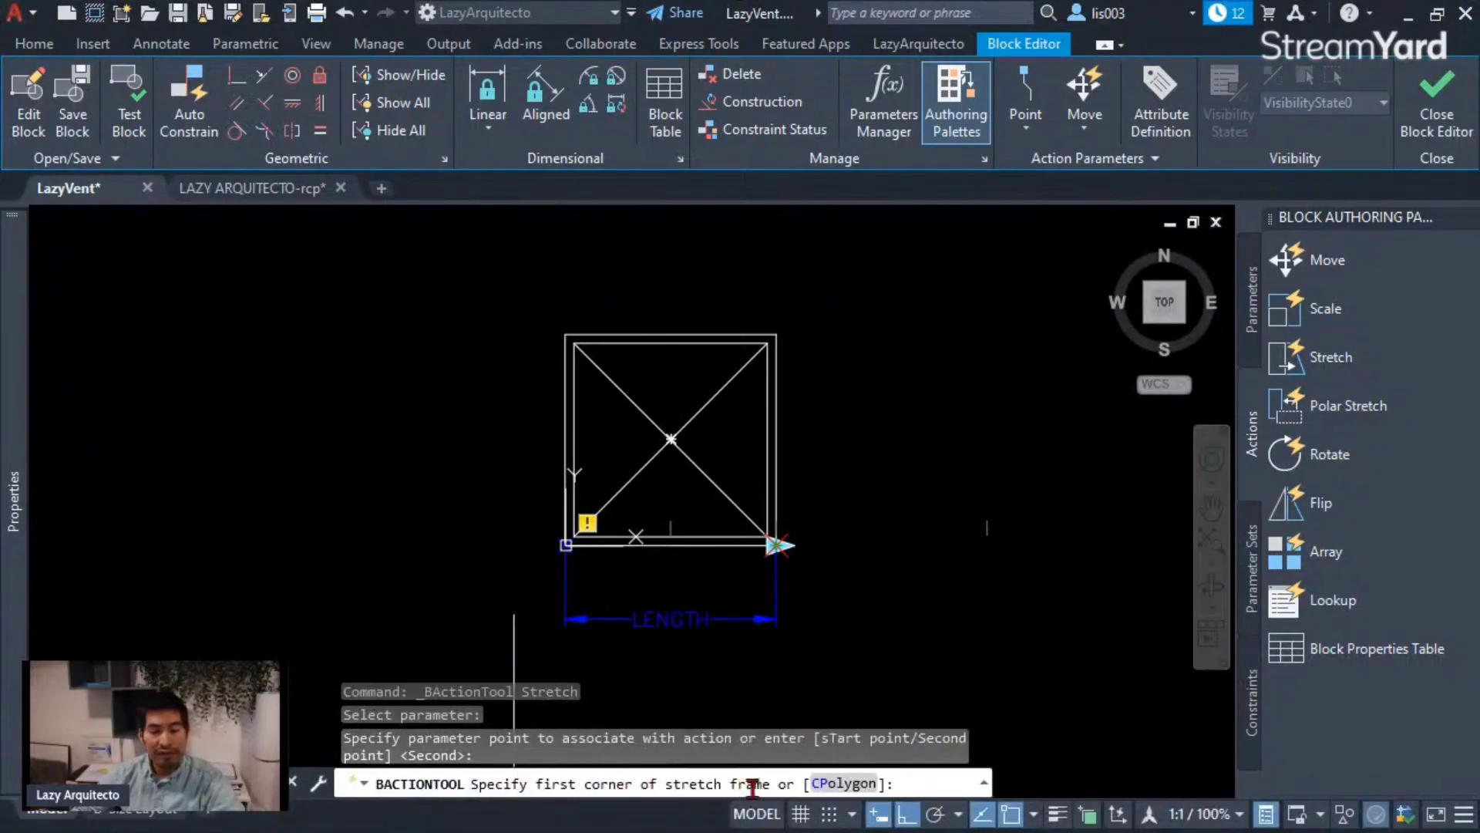
pyautogui.scroll(-1, 848, 609)
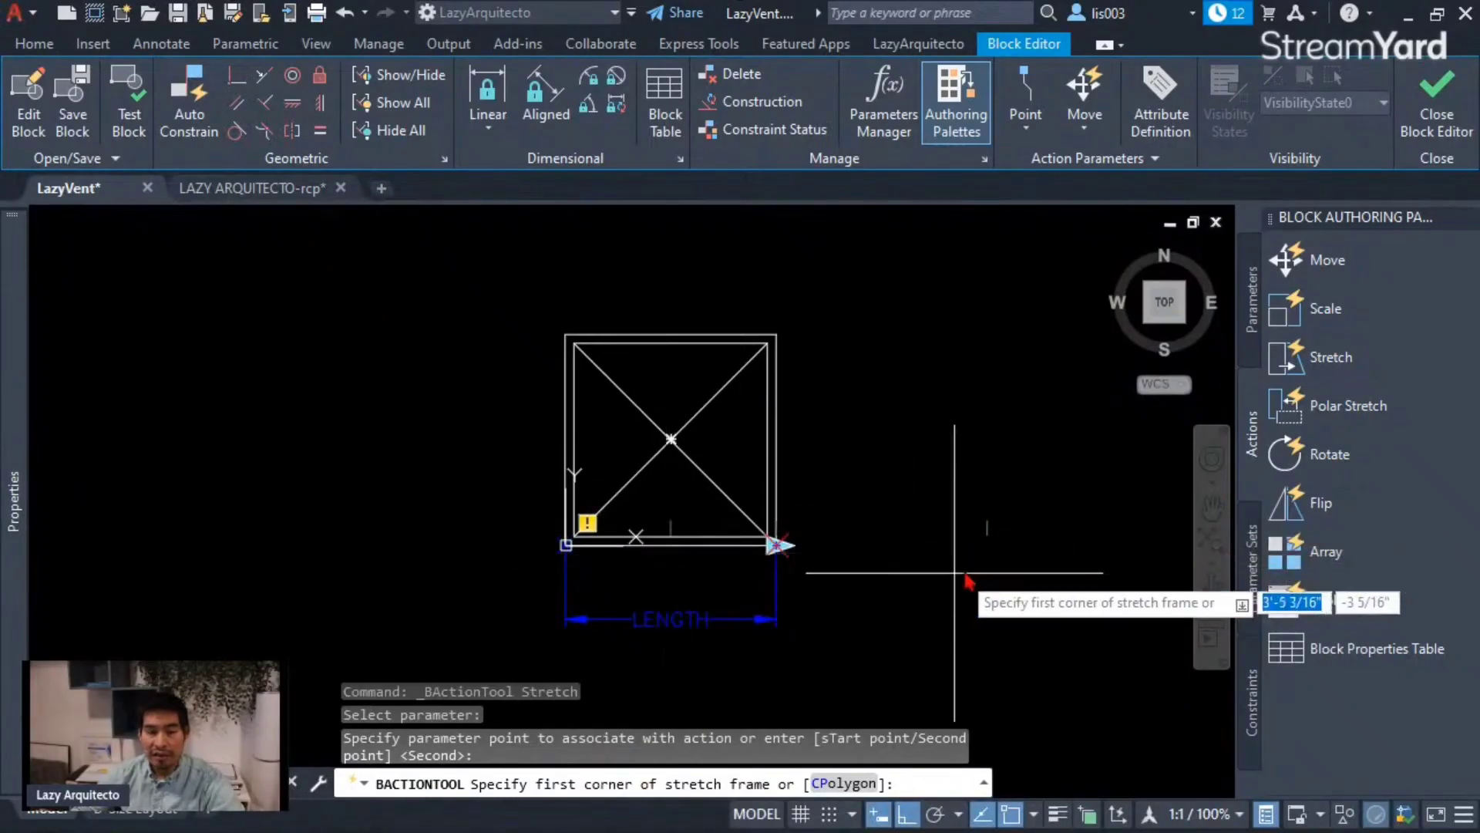
pyautogui.click(1033, 647)
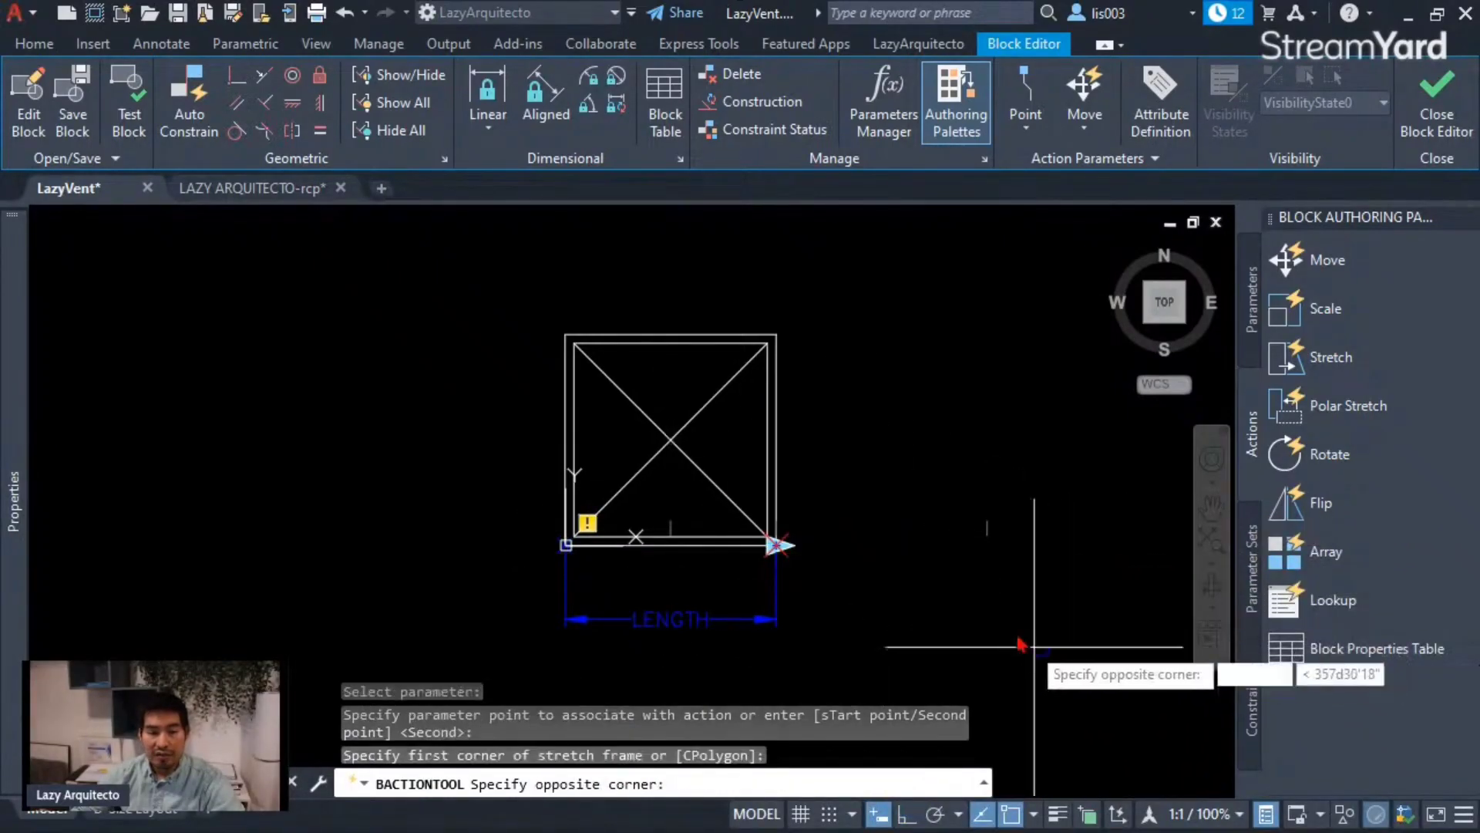
pyautogui.click(617, 280)
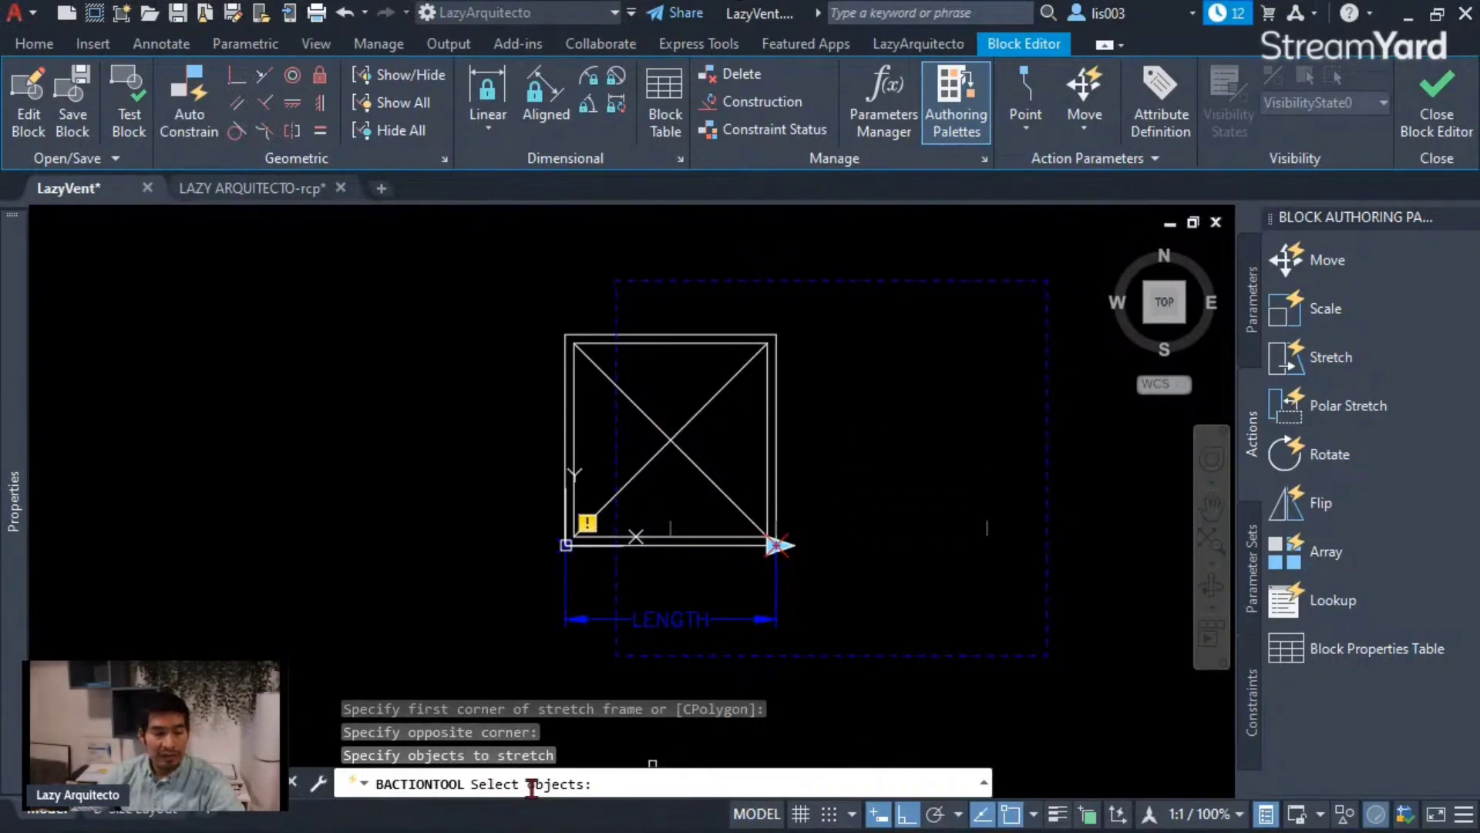
pyautogui.click(1014, 640)
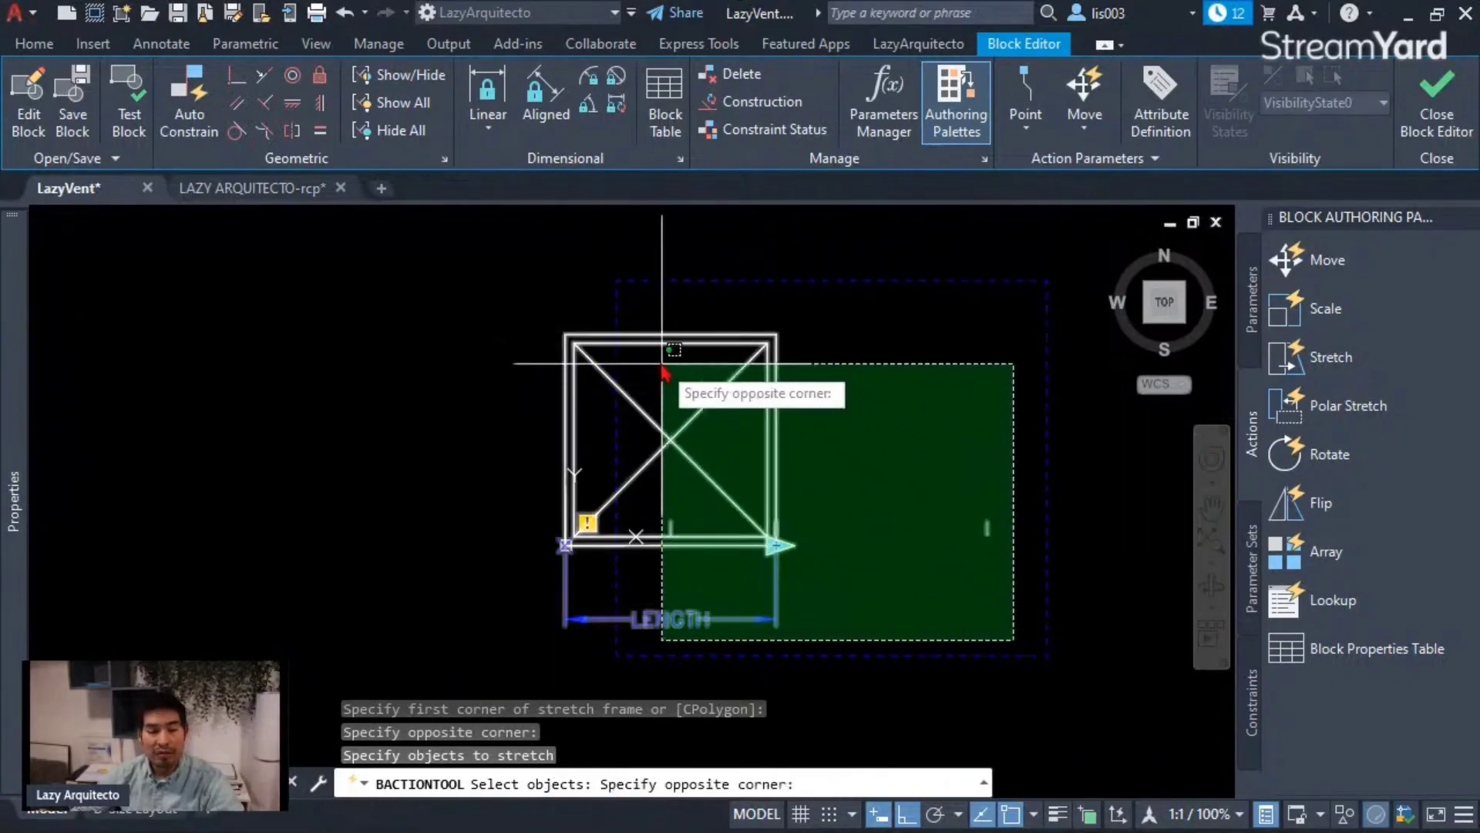
pyautogui.click(630, 295)
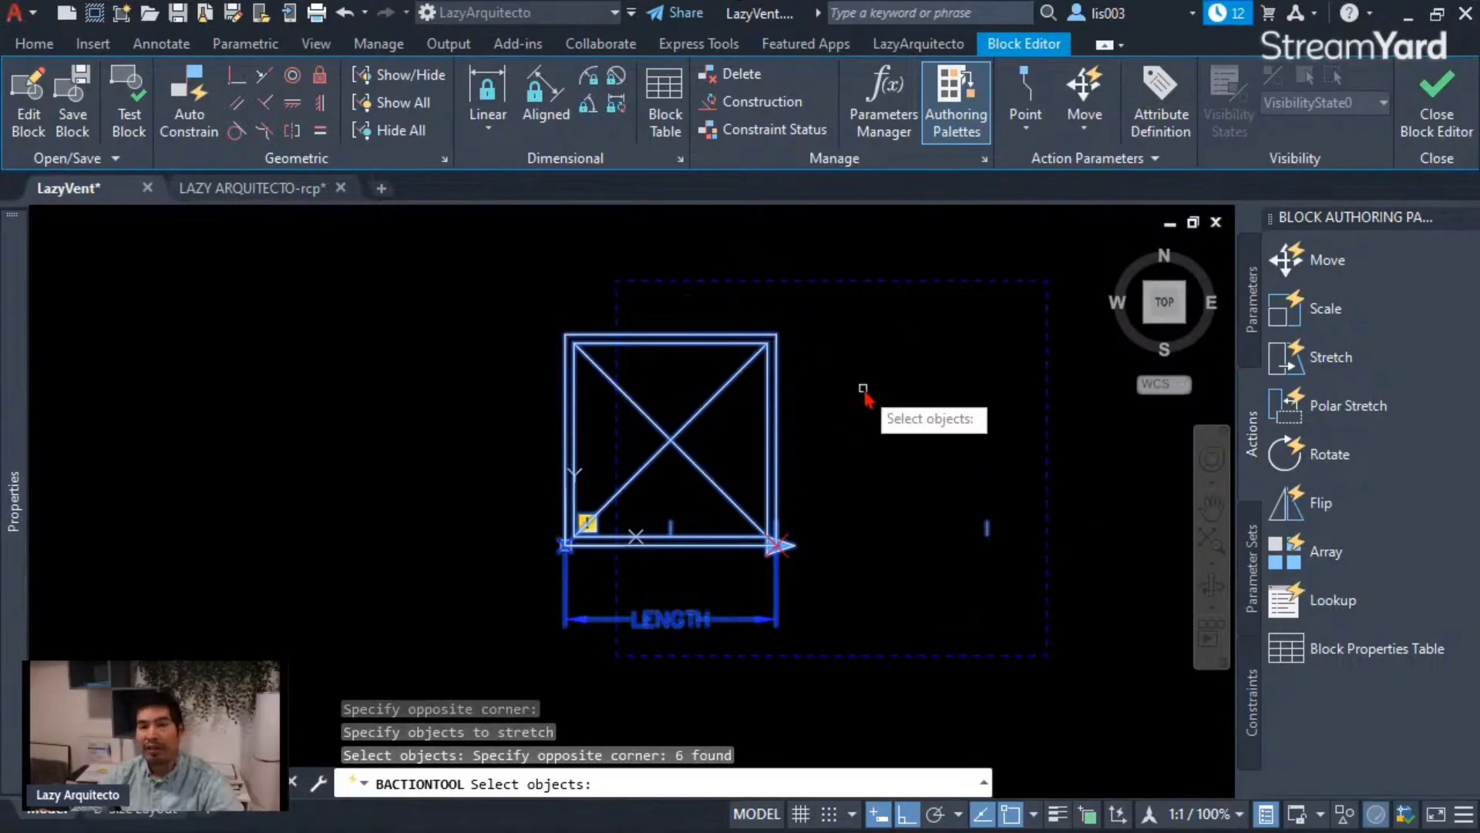
pyautogui.press('Return')
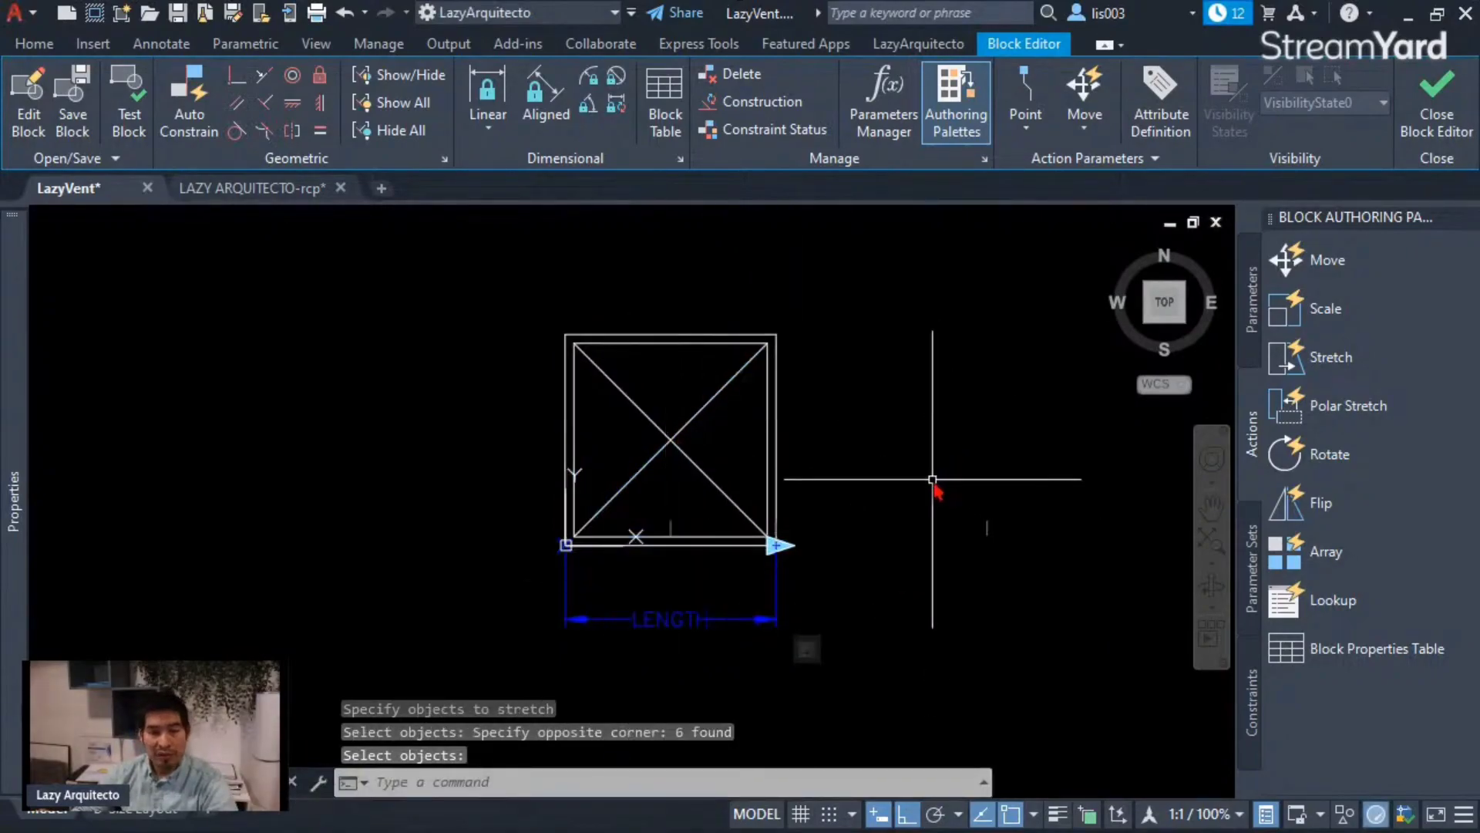
pyautogui.scroll(3, 600, 575)
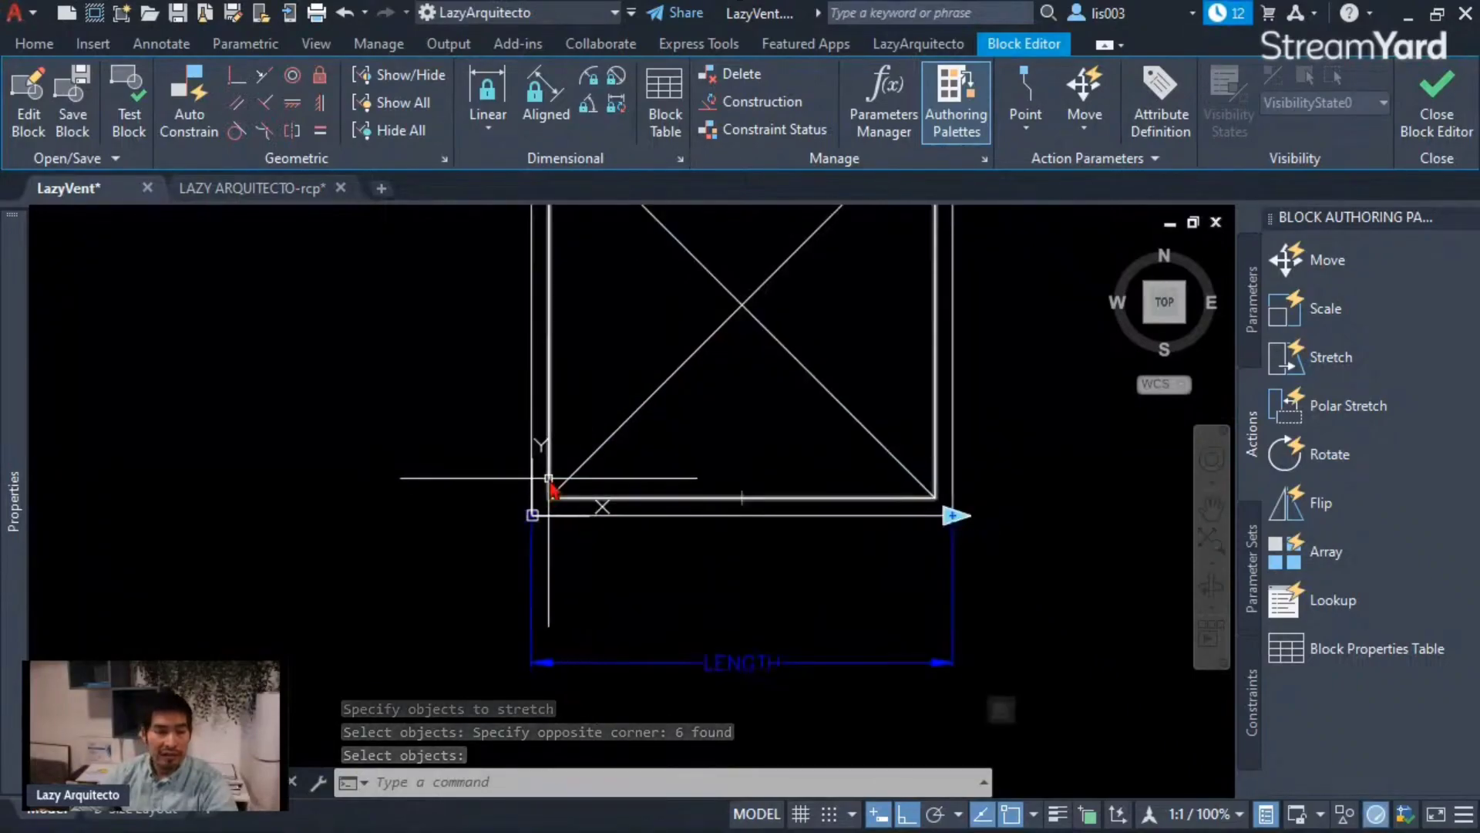
pyautogui.scroll(-3, 600, 600)
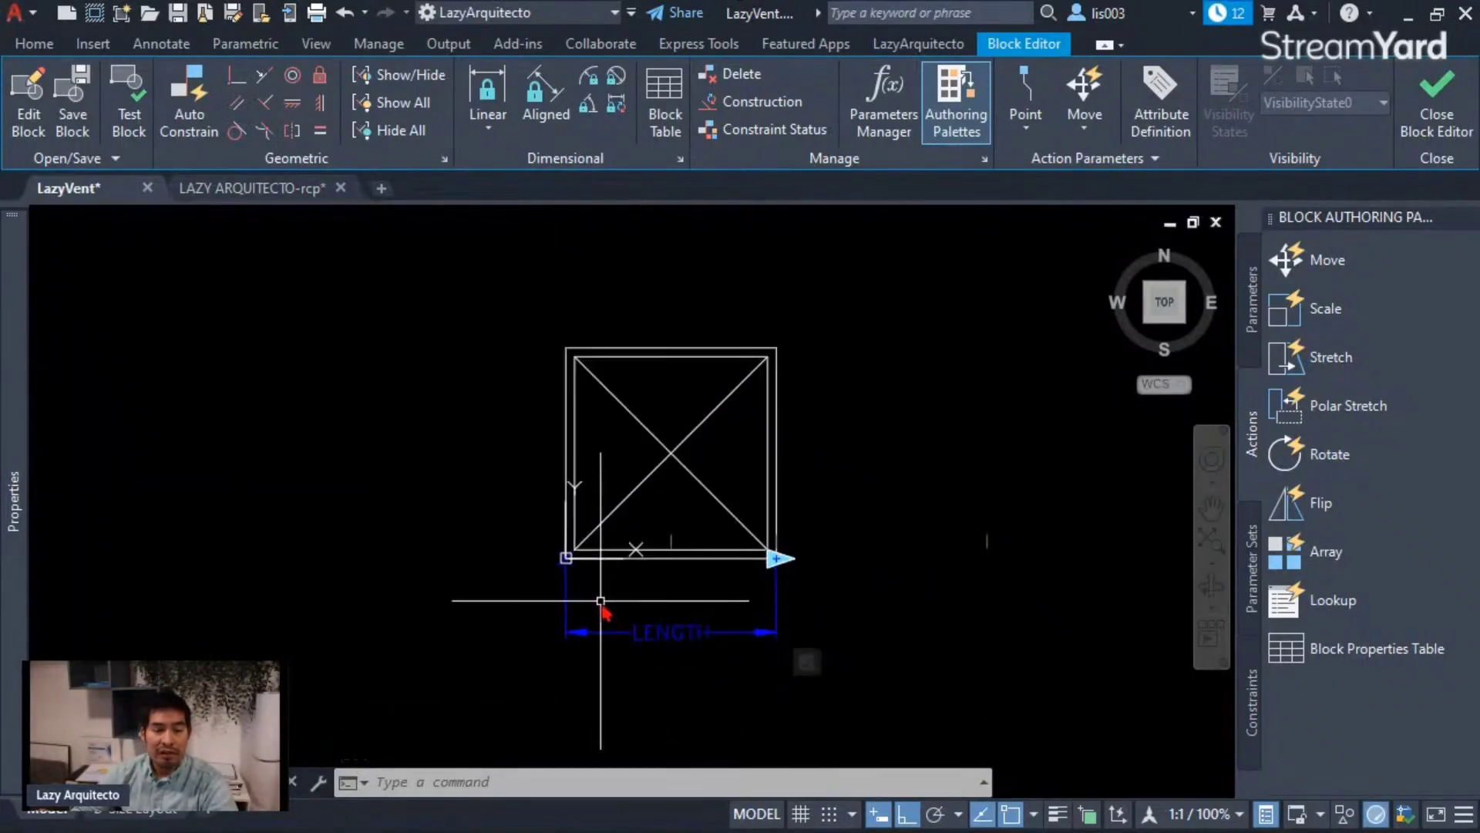
pyautogui.moveTo(643, 603); pyautogui.dragTo(651, 637, button='middle')
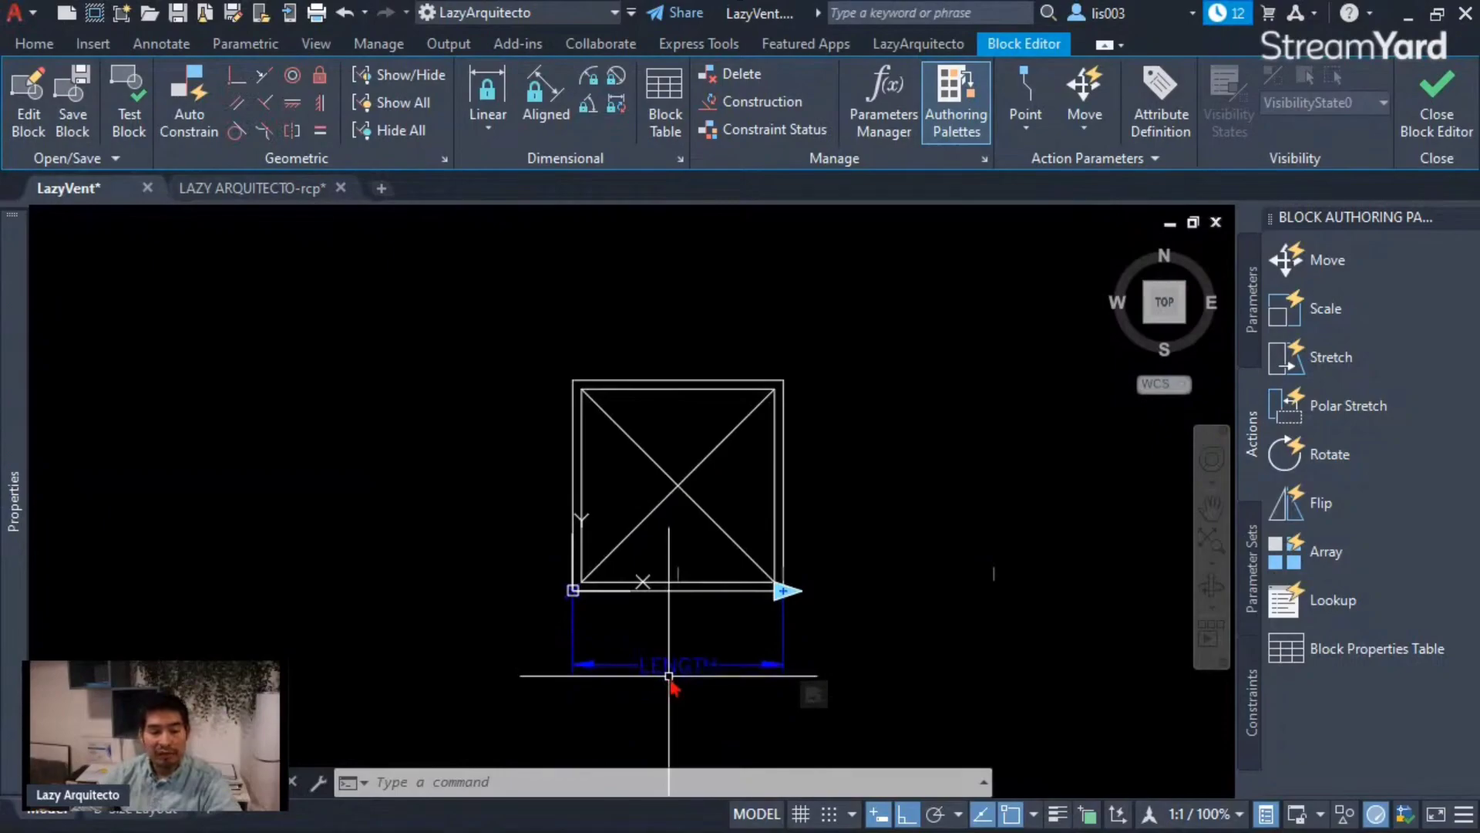
pyautogui.click(686, 672)
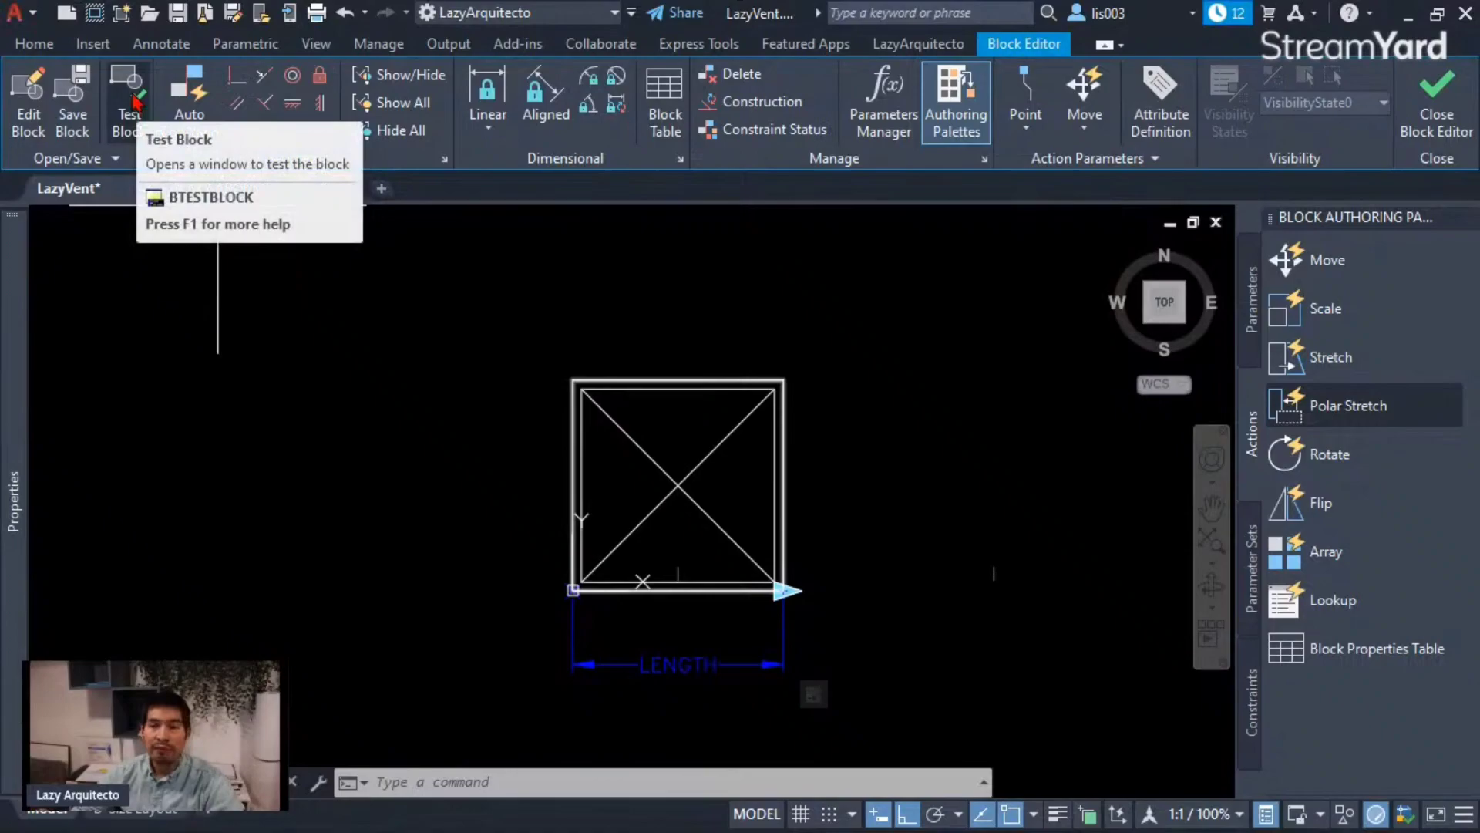
# Open the block in a test window and stretch its length grip to 4'-0" and 1'-0".
pyautogui.click(132, 102)
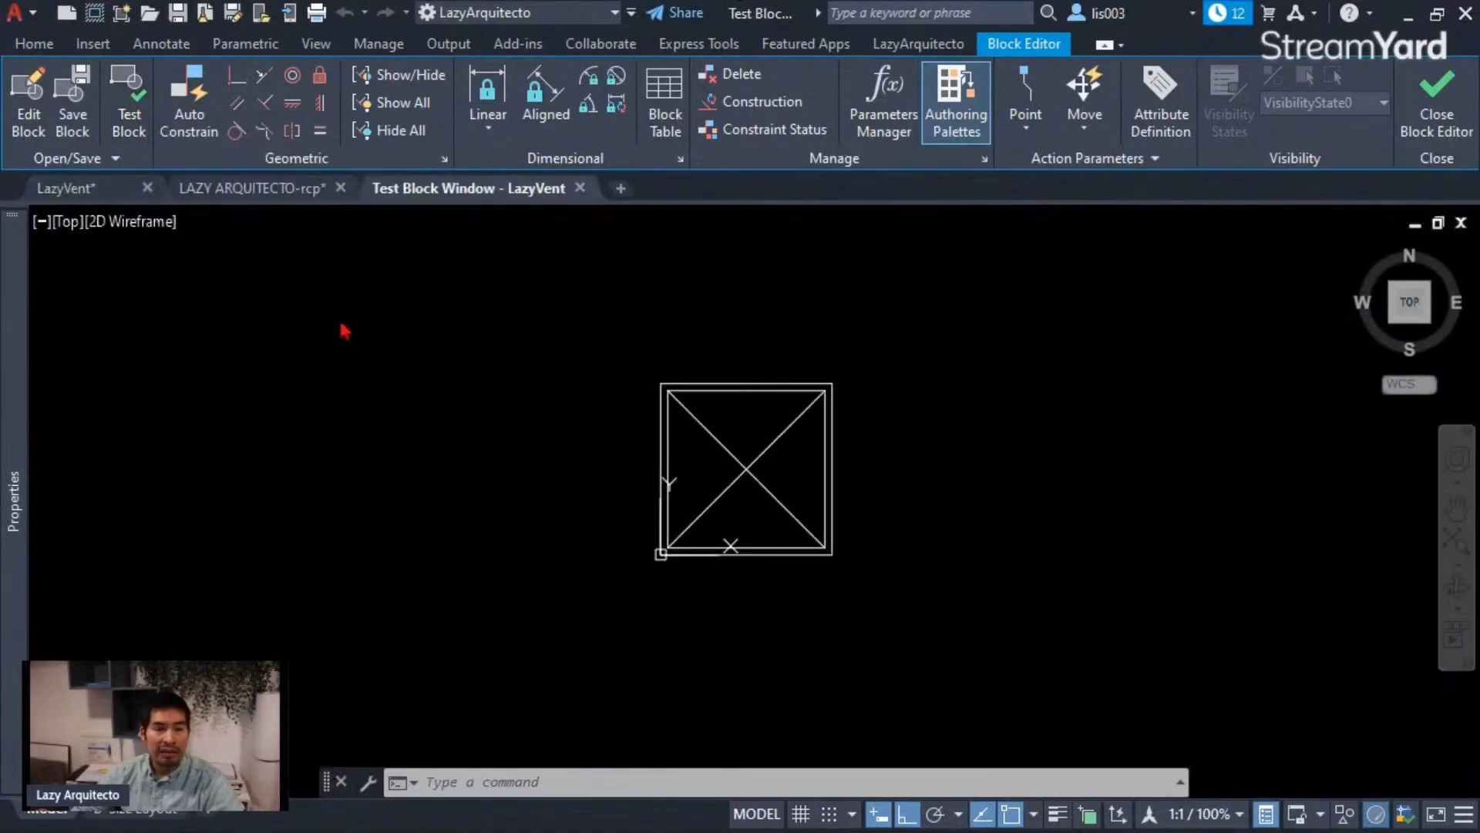
pyautogui.click(697, 424)
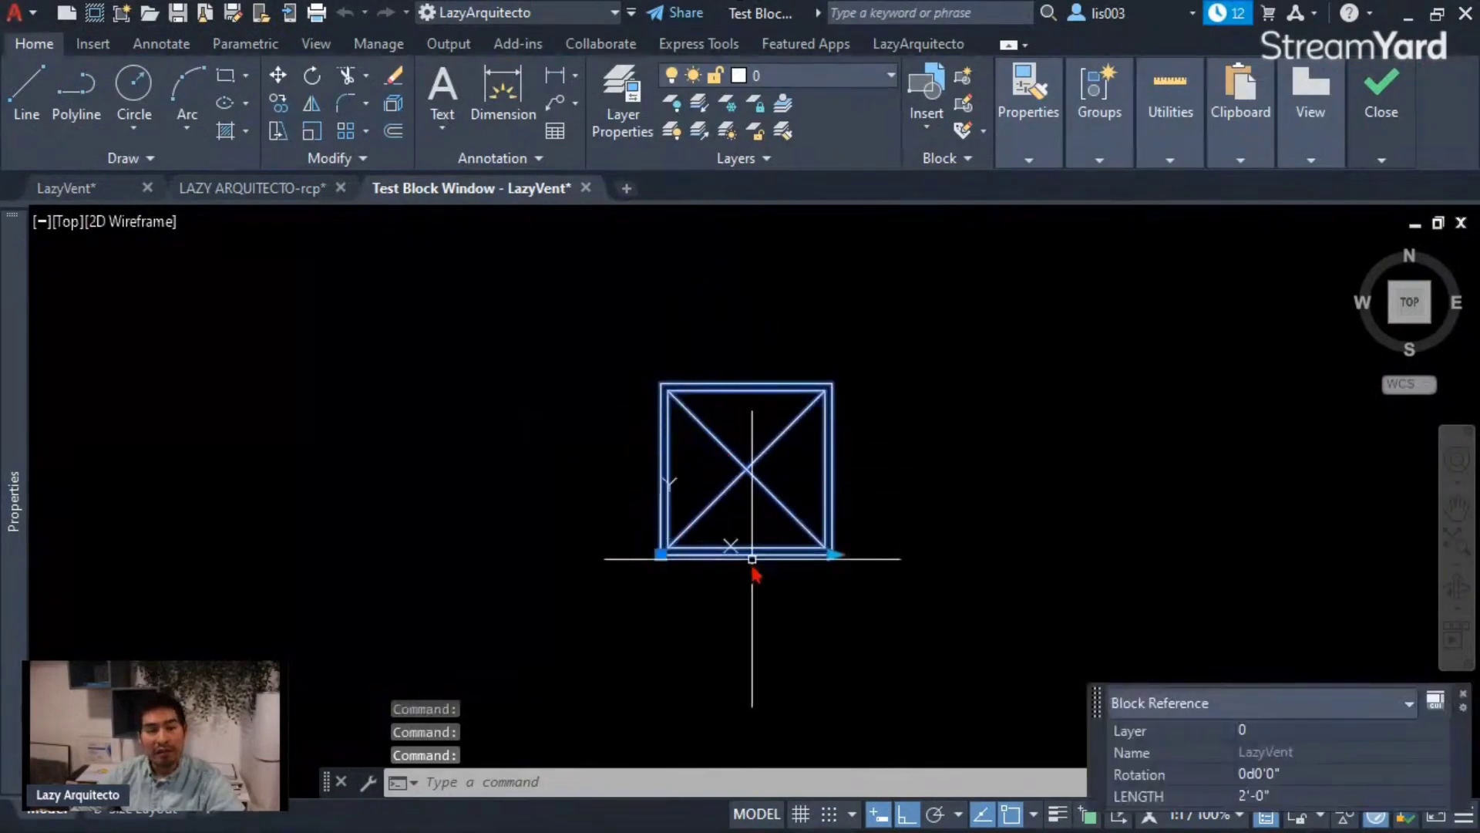
pyautogui.scroll(-3, 753, 573)
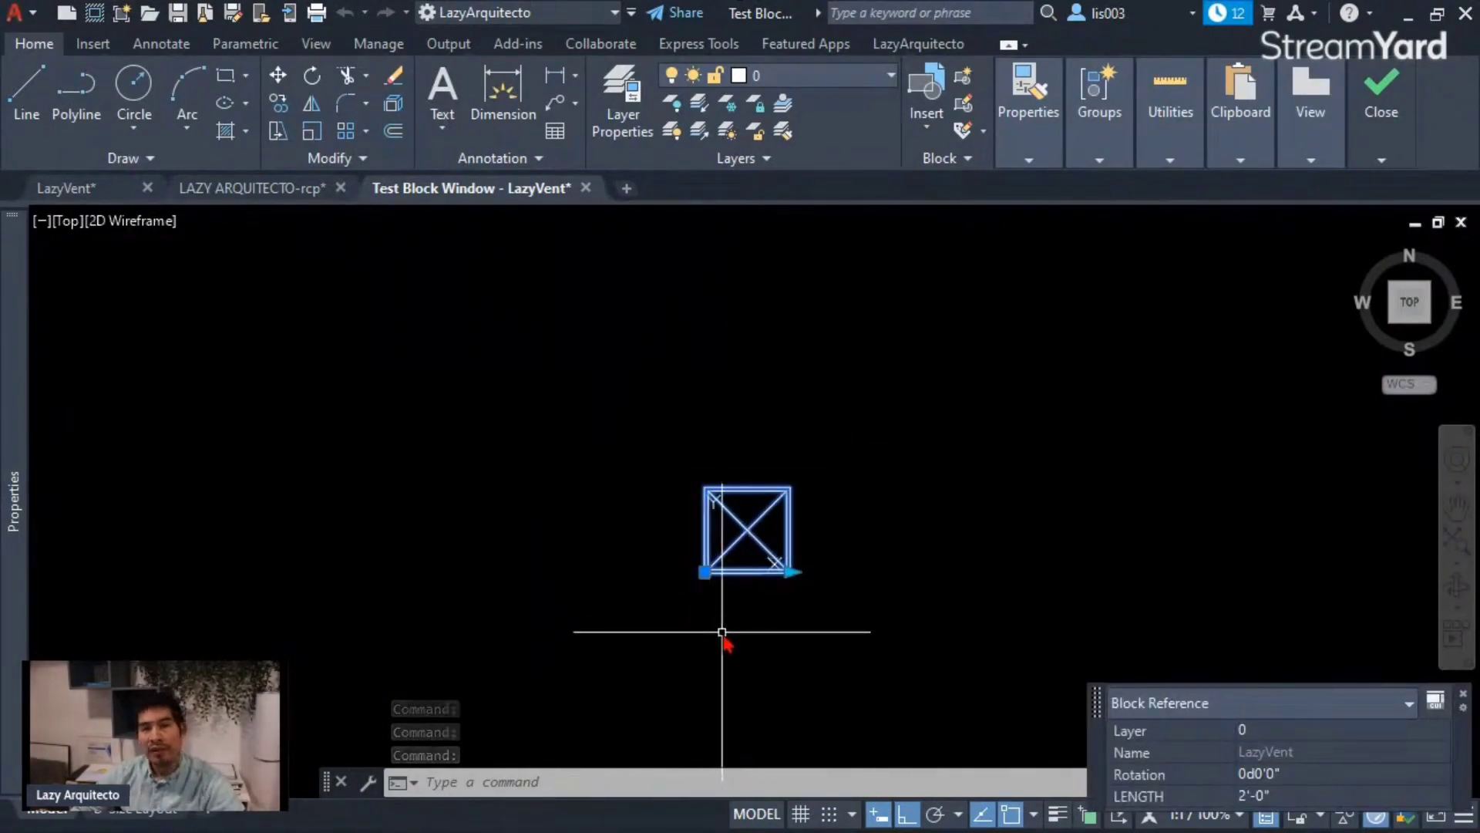
pyautogui.click(790, 573)
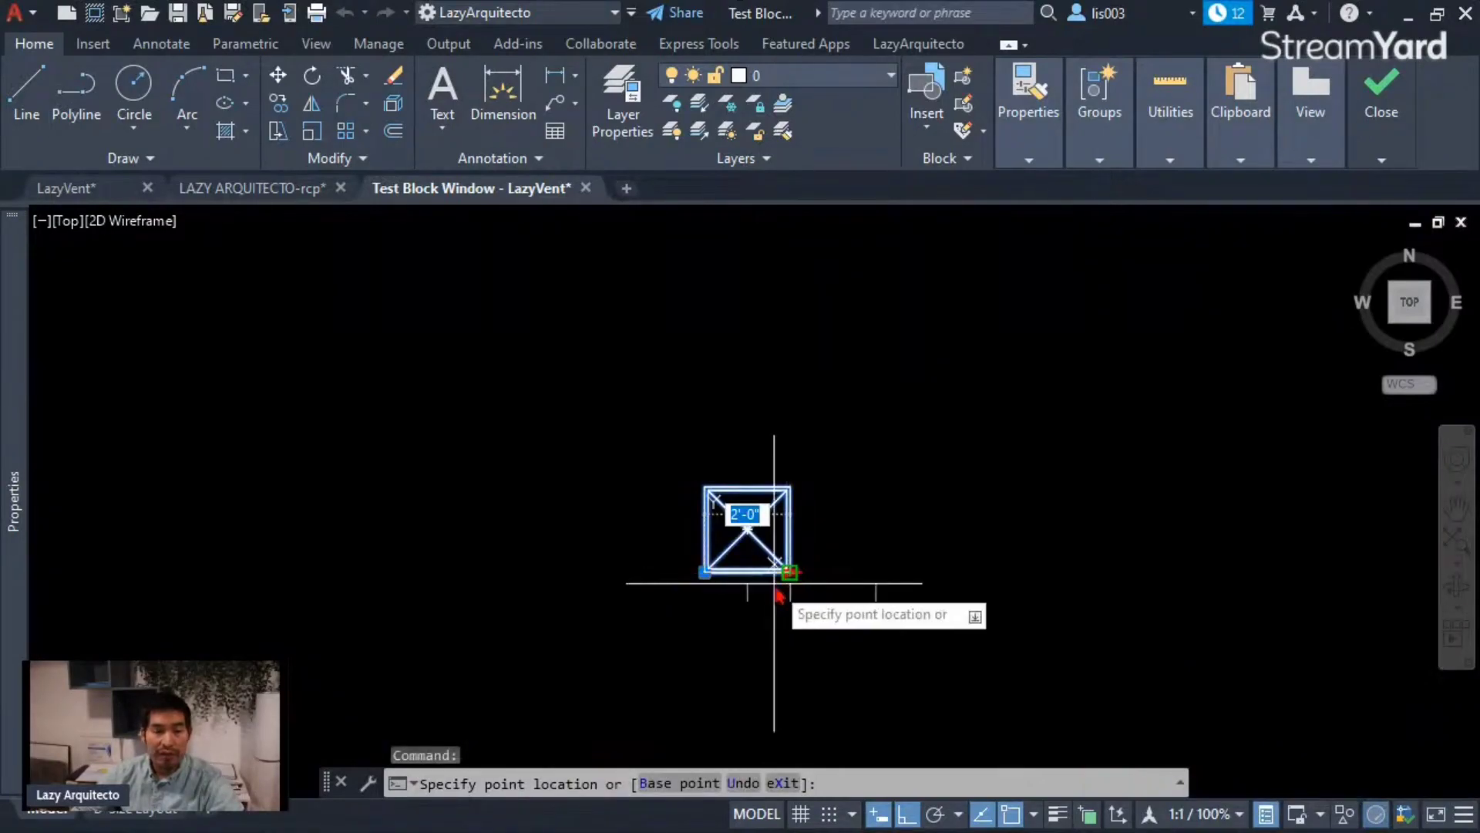
pyautogui.click(879, 574)
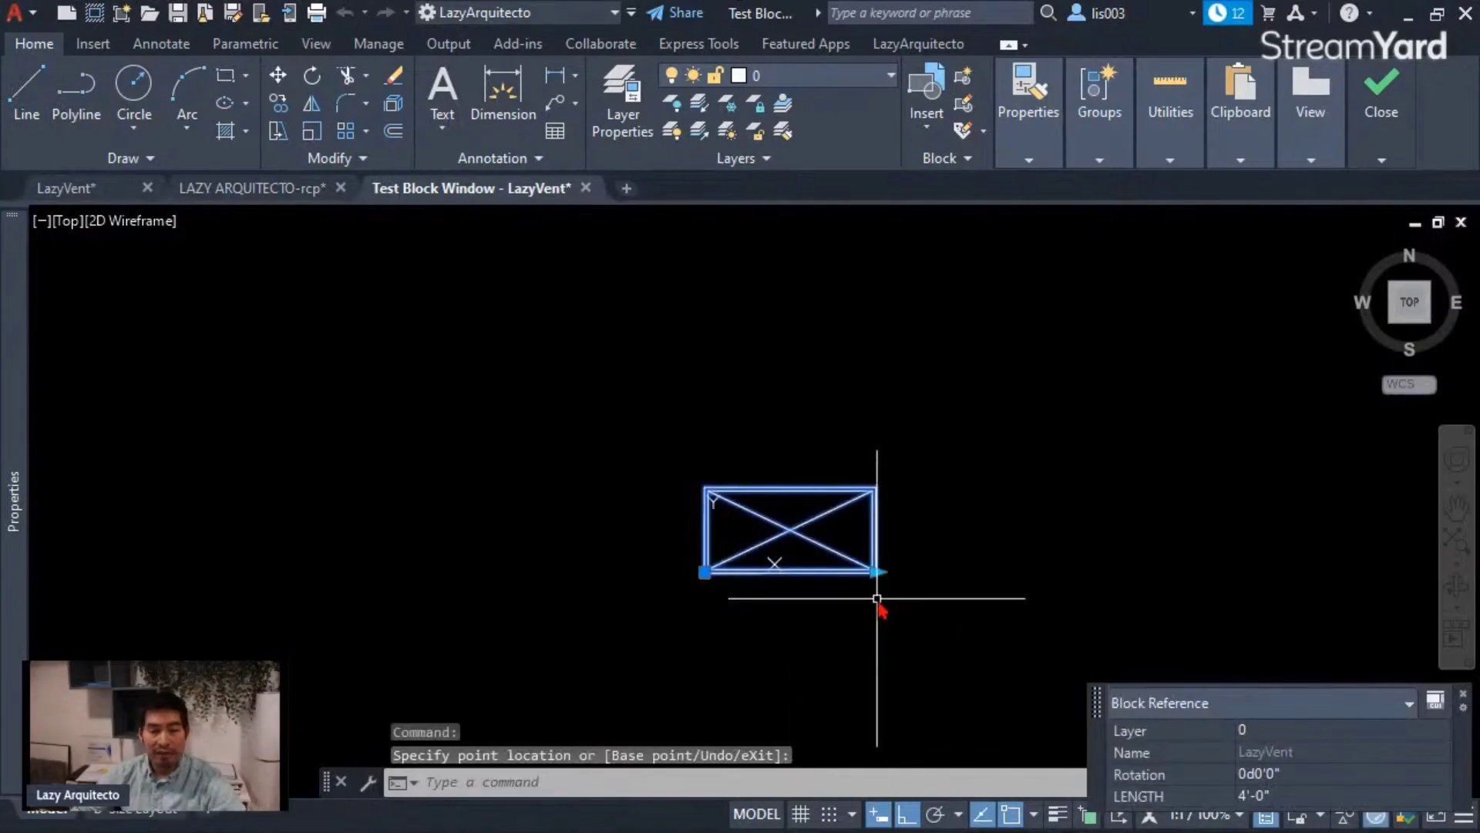
pyautogui.click(876, 572)
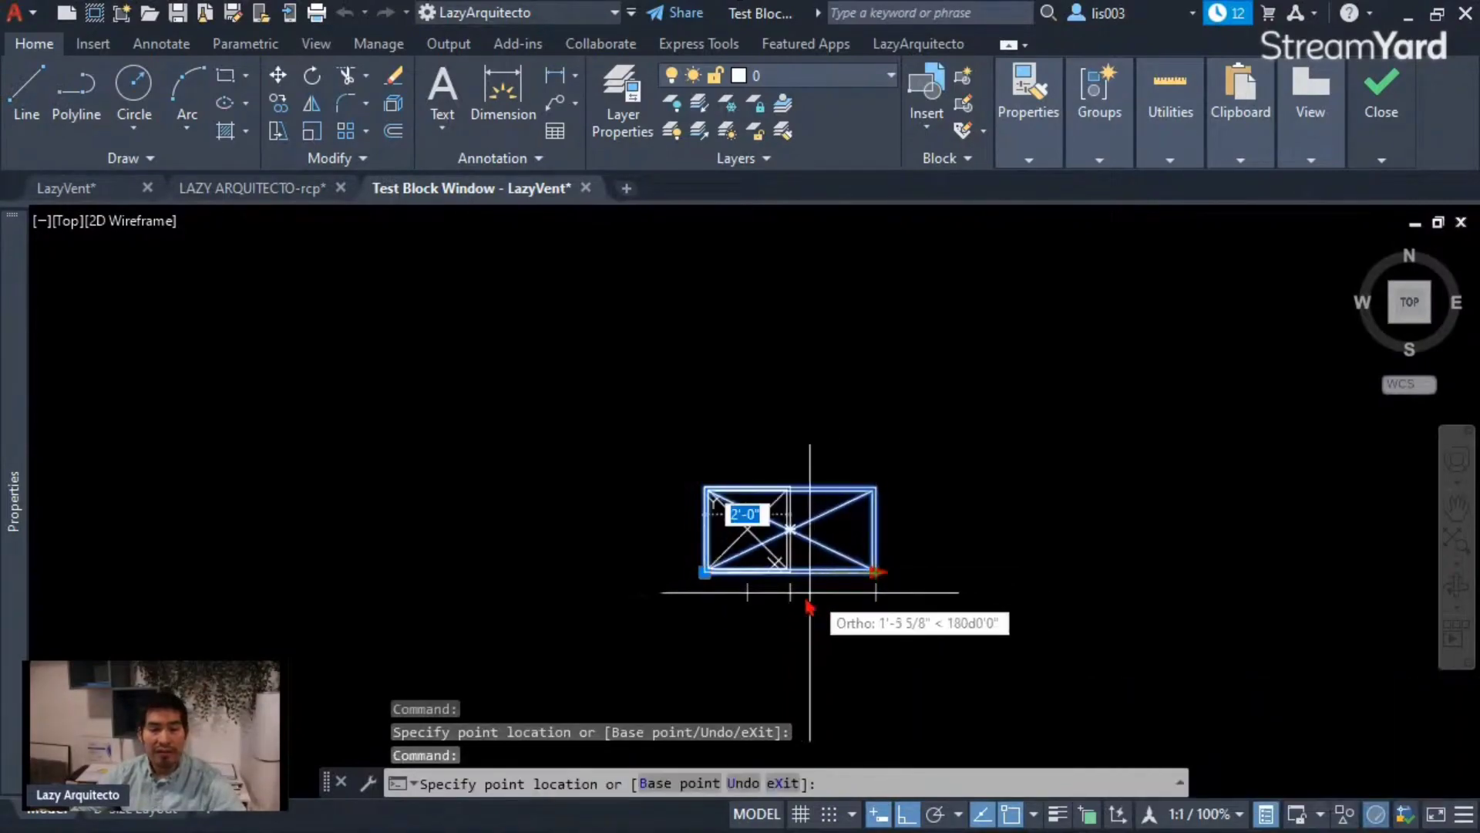
pyautogui.click(759, 608)
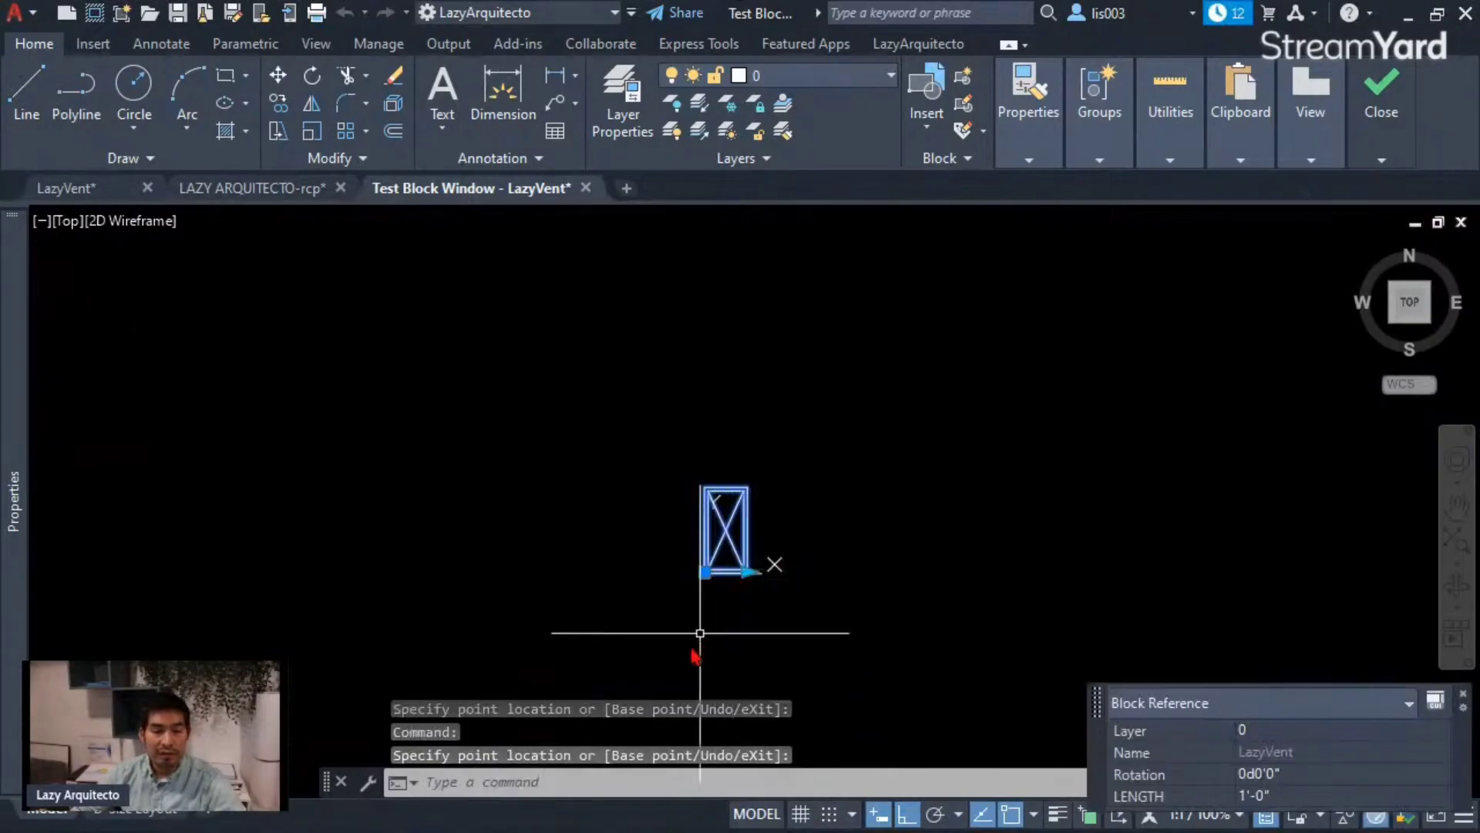
# Reselect the test block and stretch its length grip to 2'-0" and 4'-0", leaving it deselected.
pyautogui.press('Escape')
pyautogui.click(731, 552)
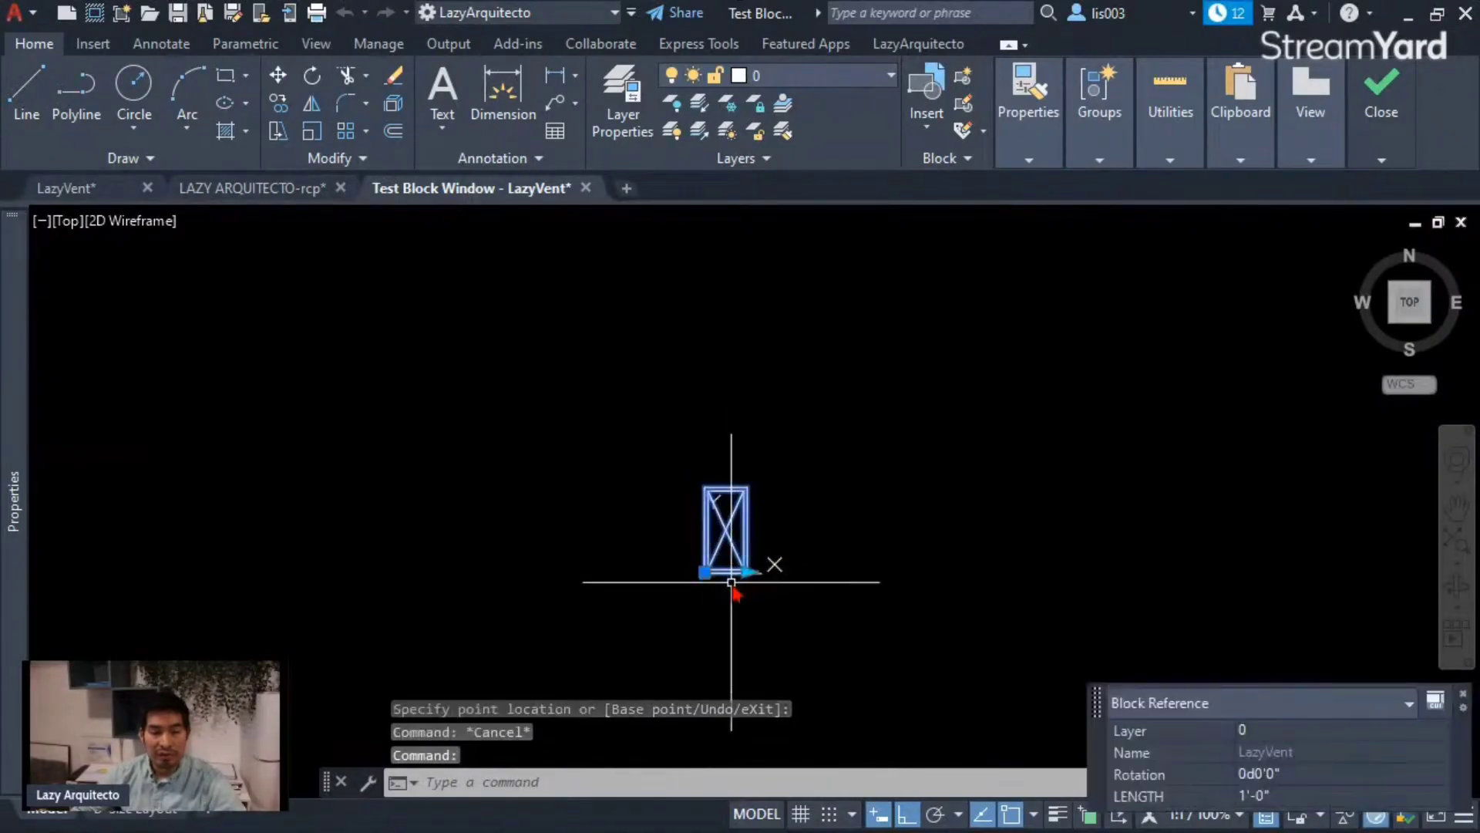
pyautogui.click(752, 573)
pyautogui.click(794, 587)
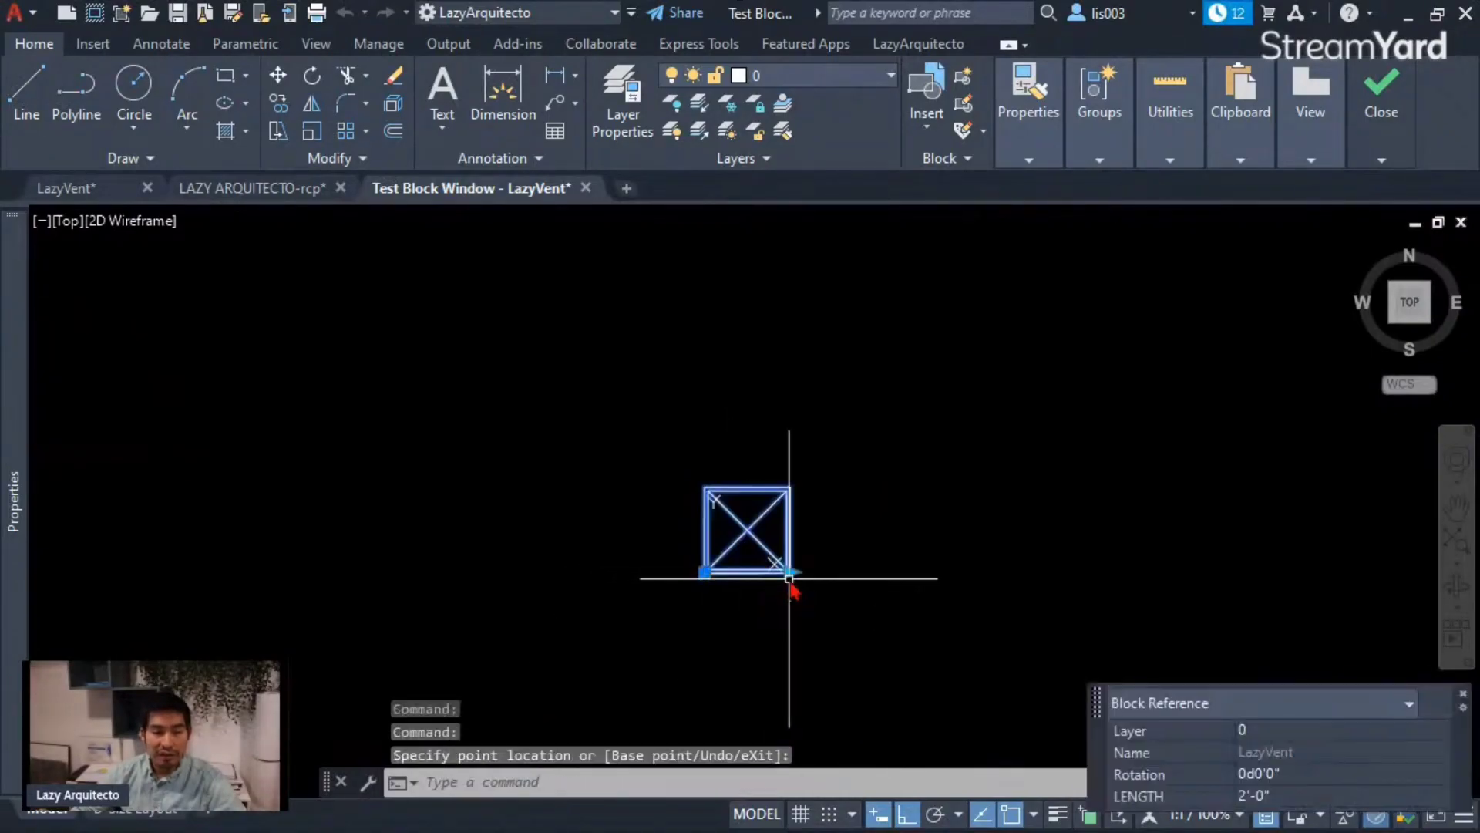
pyautogui.click(873, 589)
pyautogui.press('Escape')
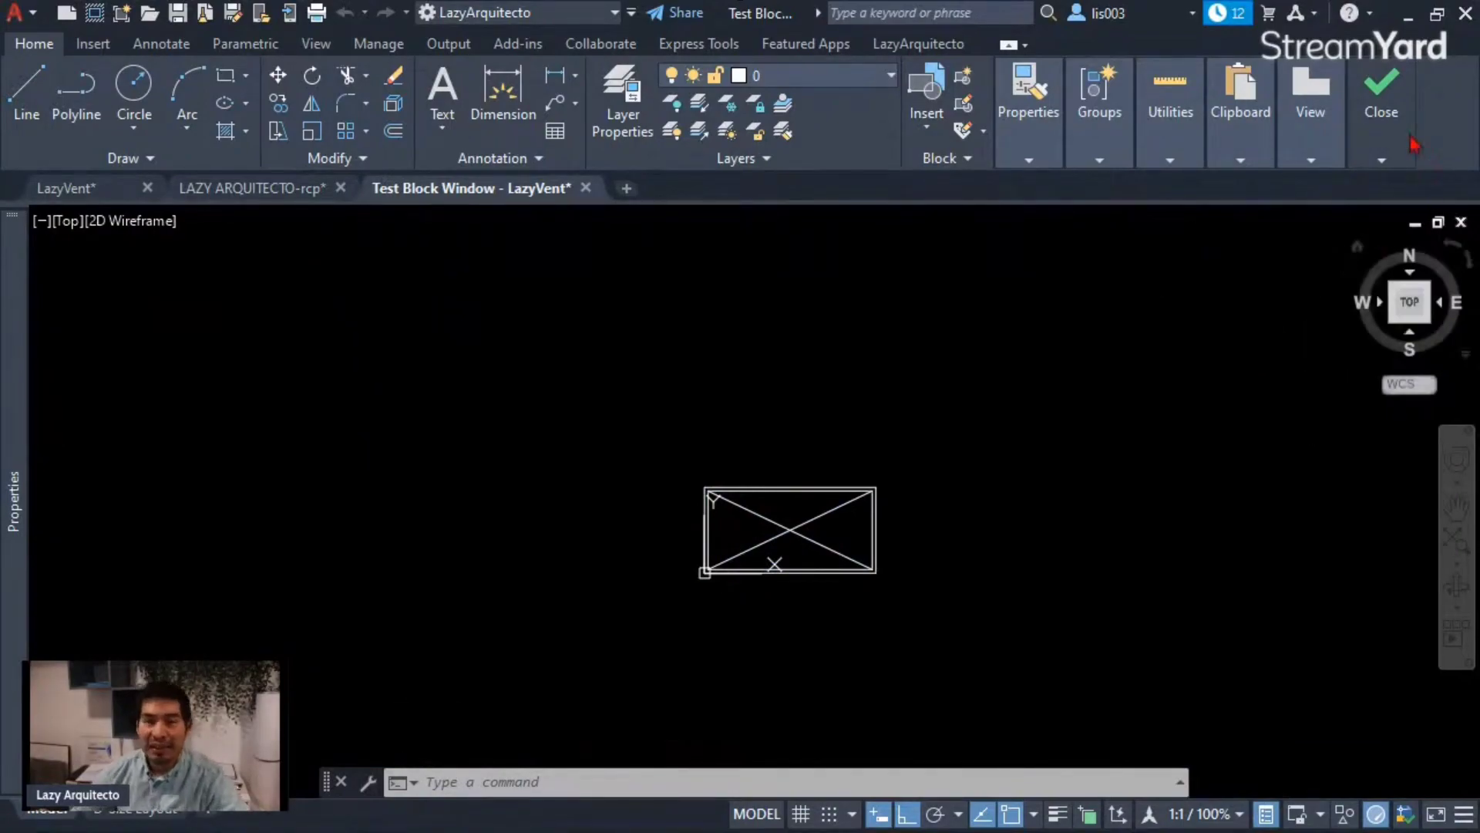
# Close the block test and return to the LazyVent block definition.
pyautogui.moveTo(1405, 131)
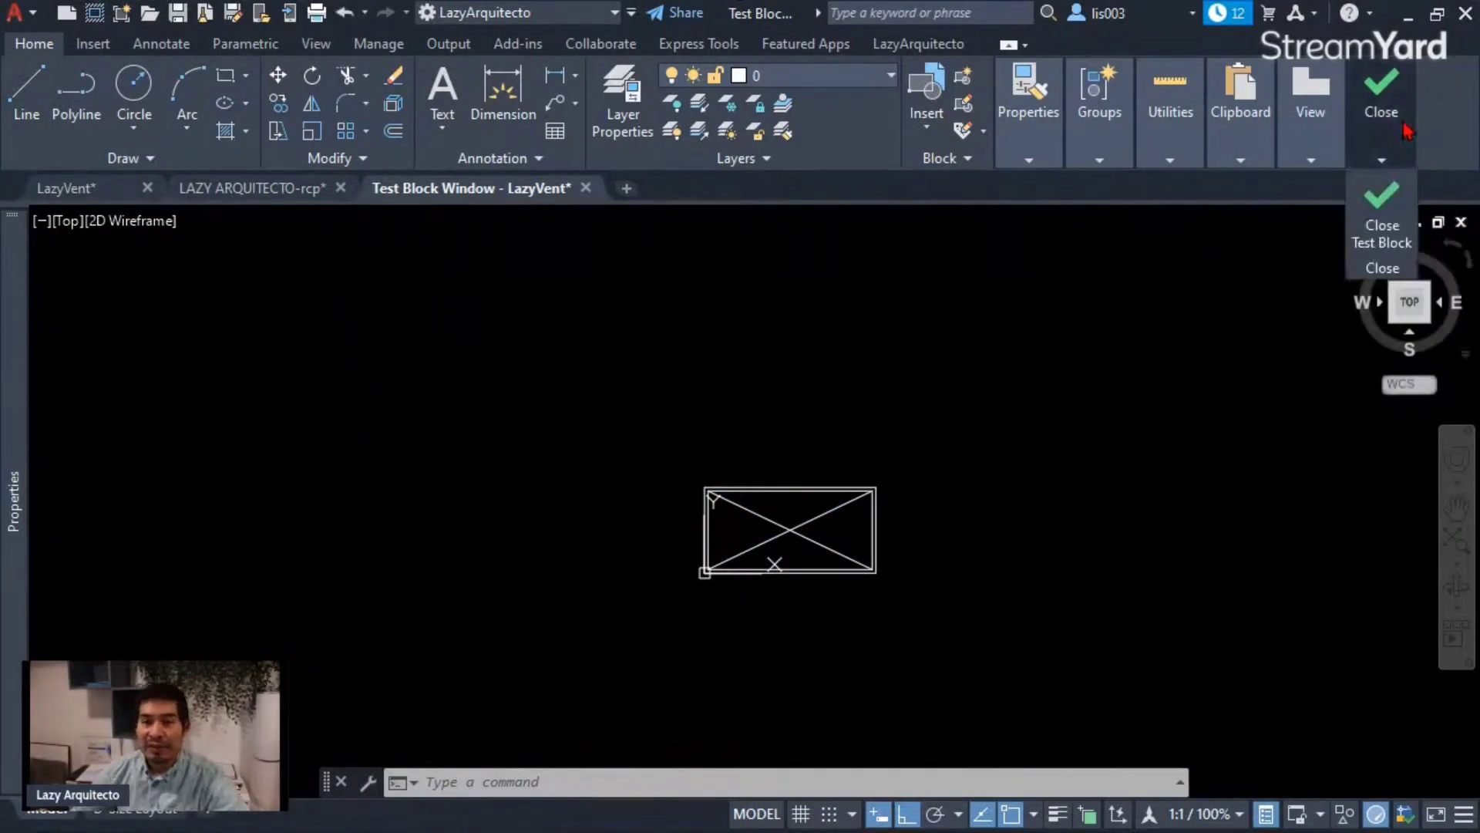
pyautogui.click(1391, 200)
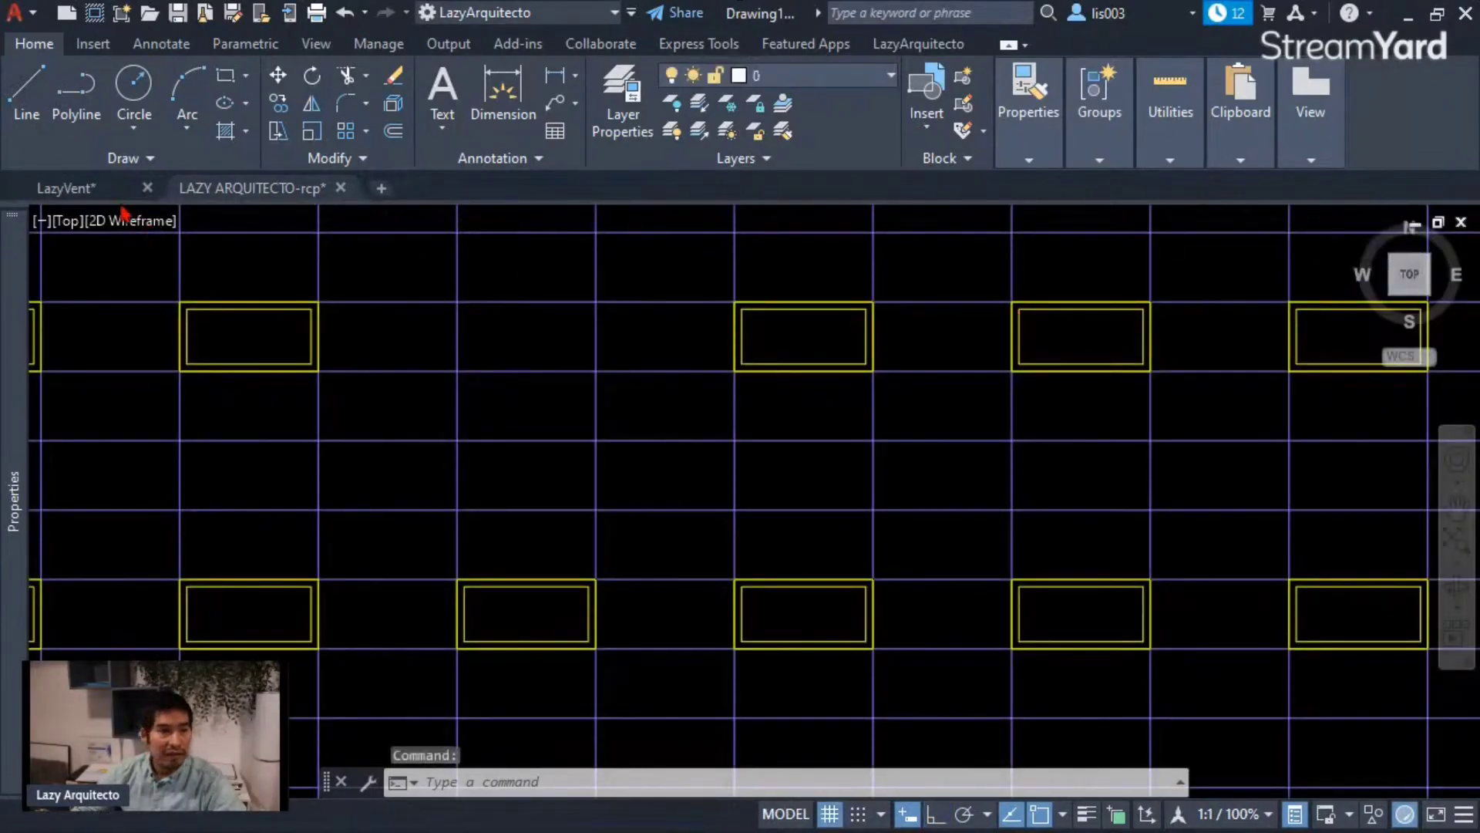
pyautogui.click(109, 188)
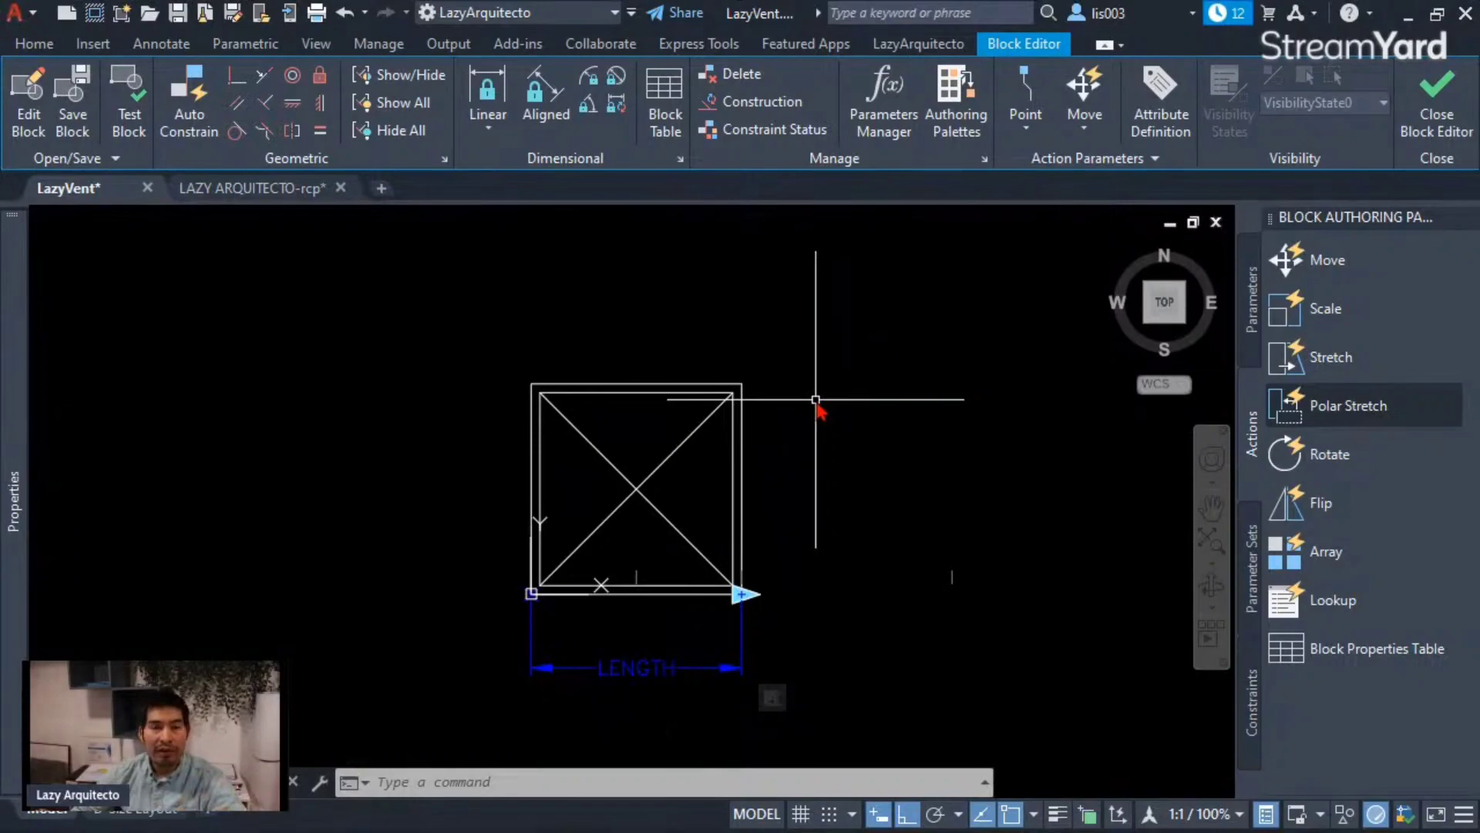
# Add a vertical linear parameter from the square's lower-left corner to its upper-left corner, with its label left of the square.
pyautogui.moveTo(816, 400)
pyautogui.mouseDown(button='middle')
pyautogui.moveTo(835, 440)
pyautogui.moveTo(852, 423)
pyautogui.mouseUp(button='middle')
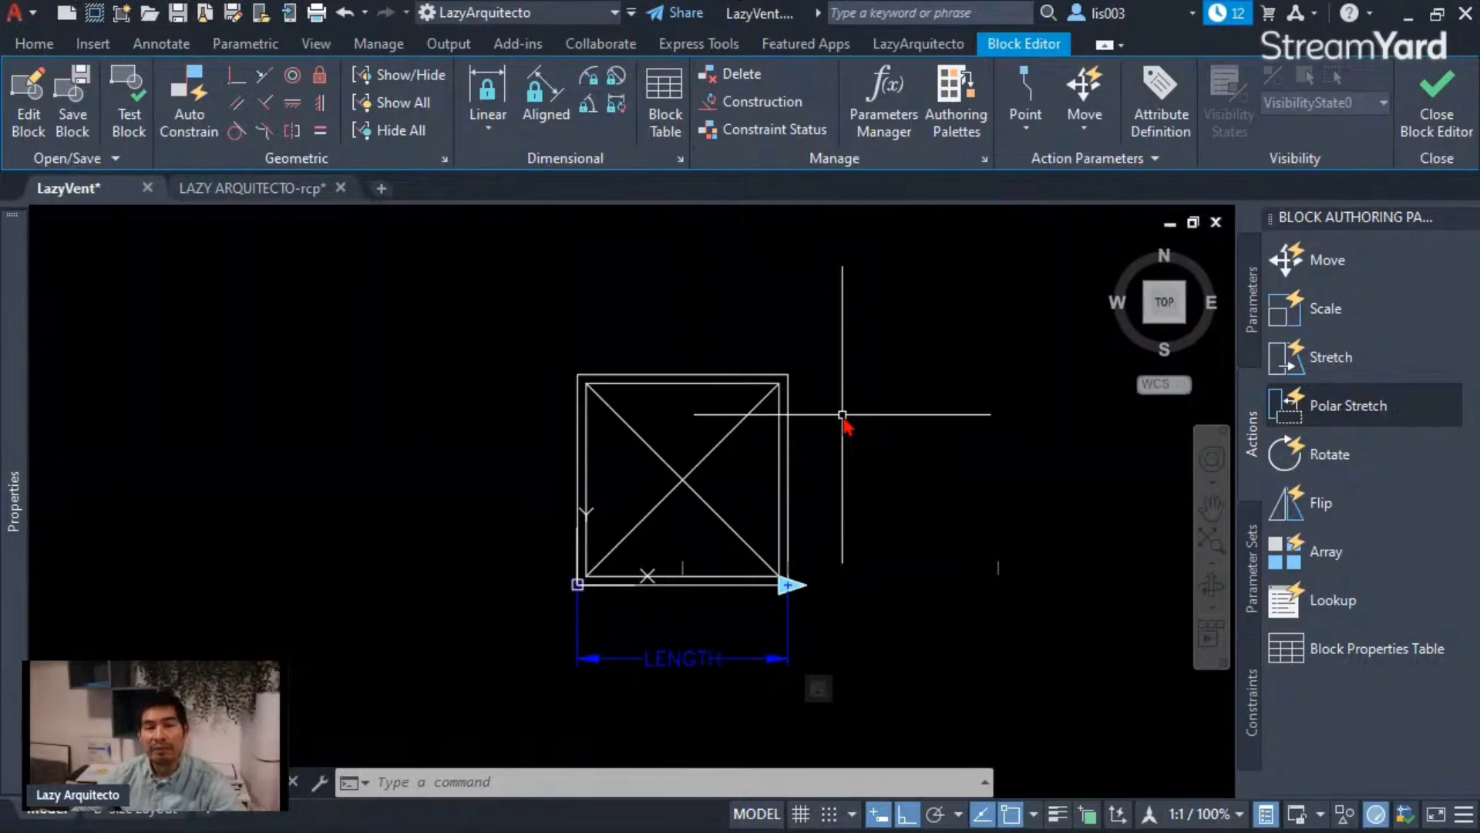
pyautogui.click(1252, 305)
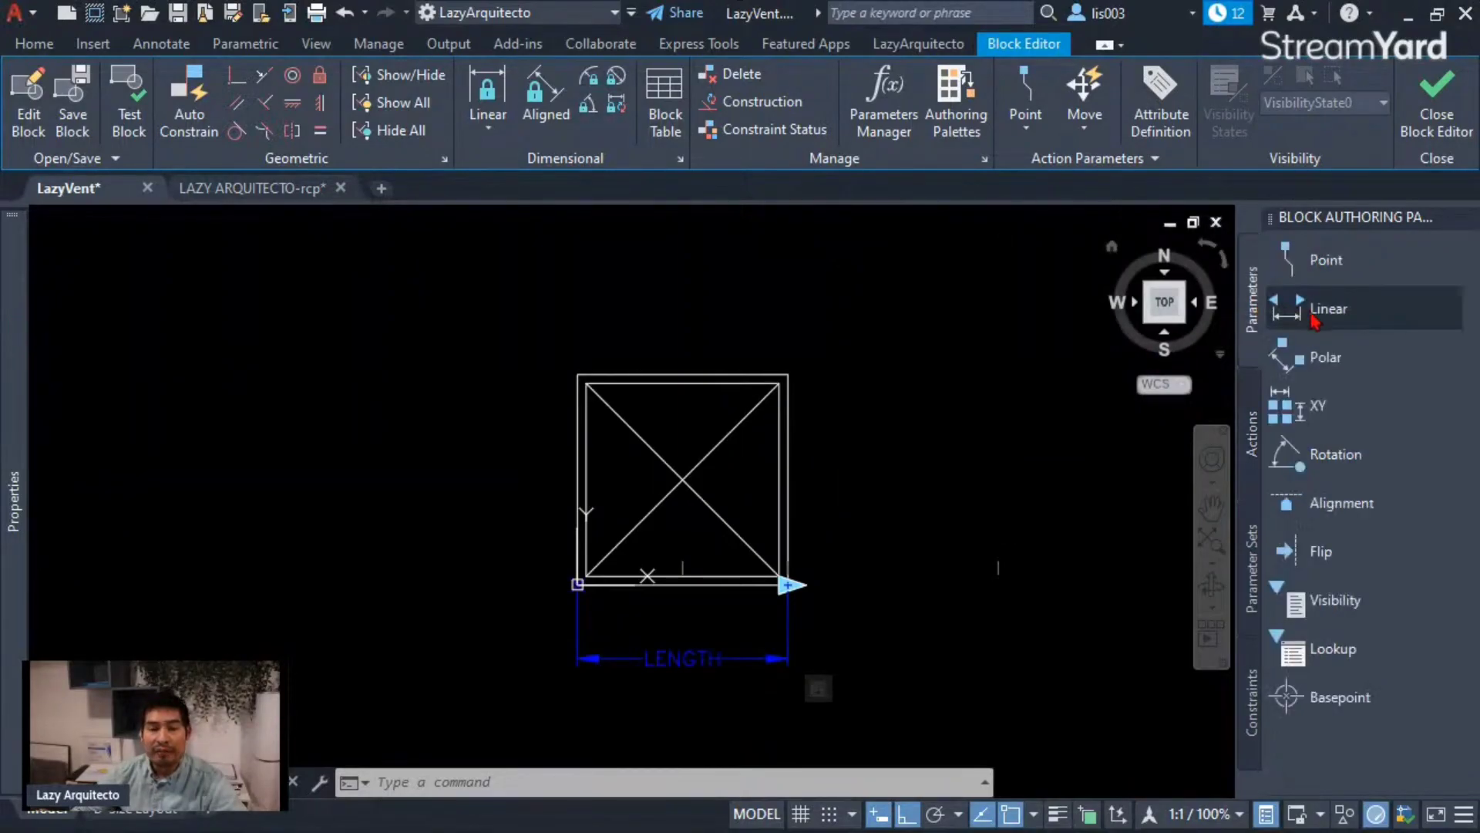
pyautogui.click(1316, 312)
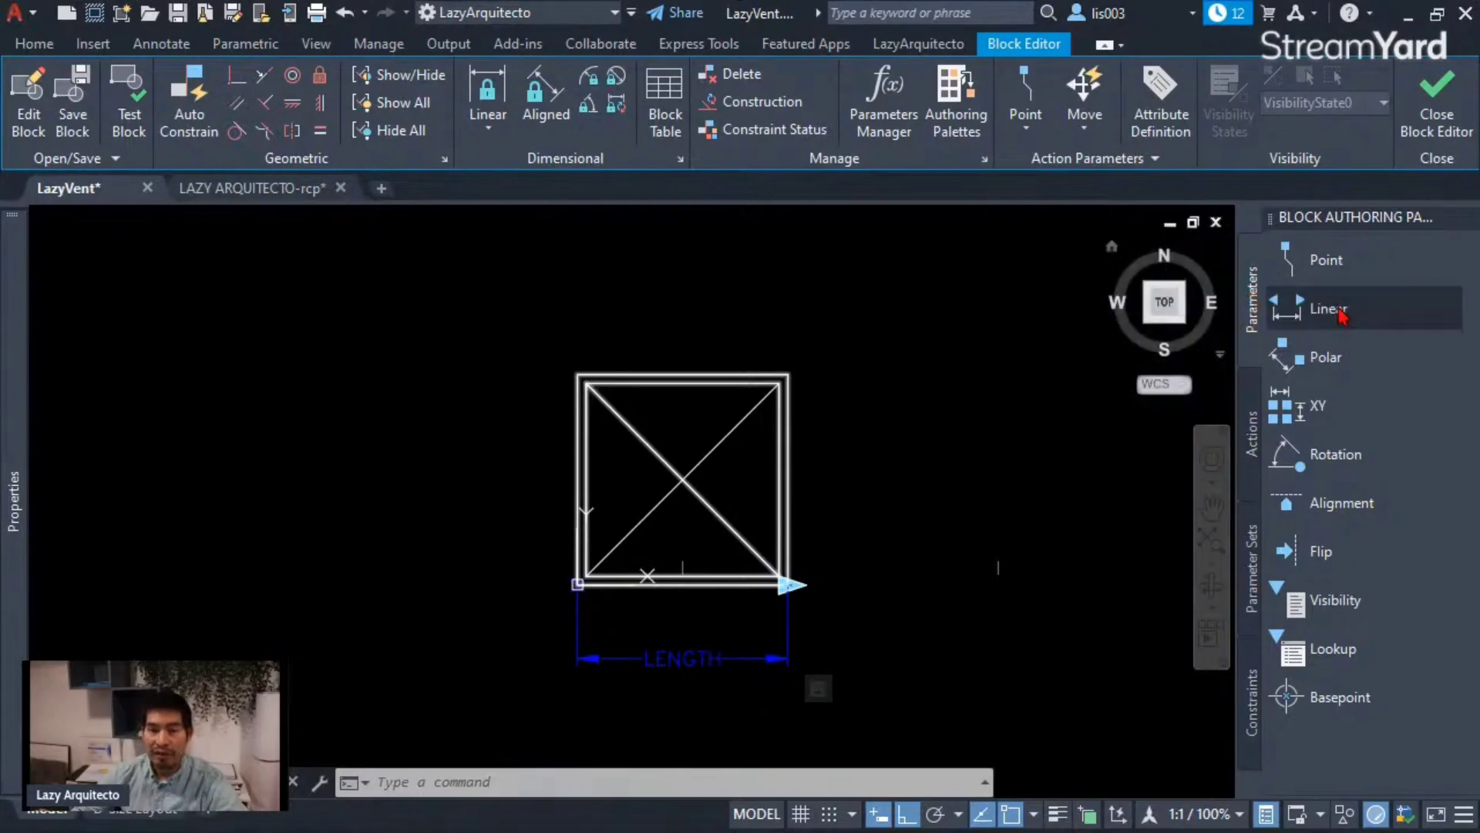
pyautogui.click(1311, 307)
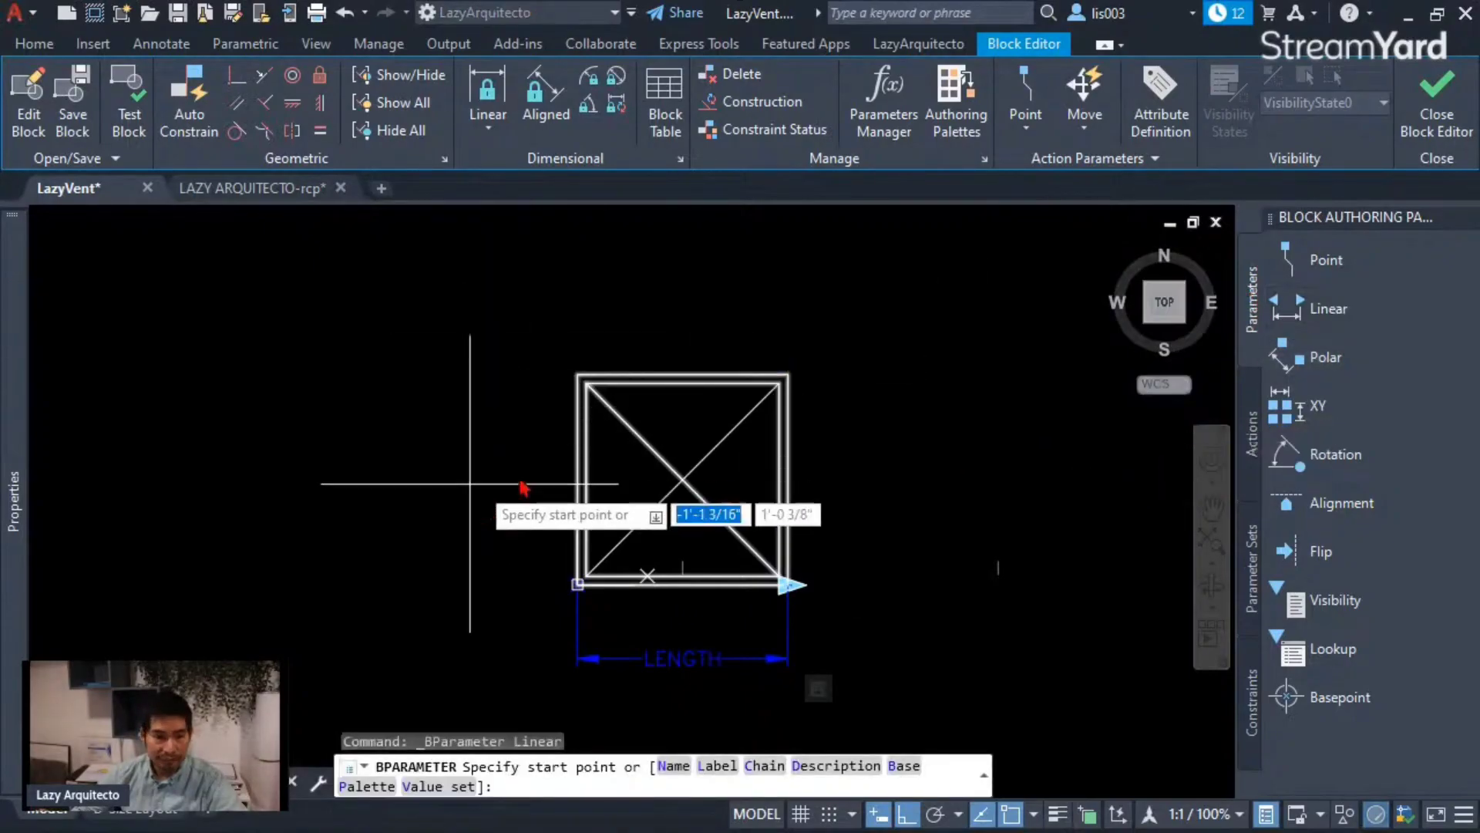
pyautogui.click(577, 583)
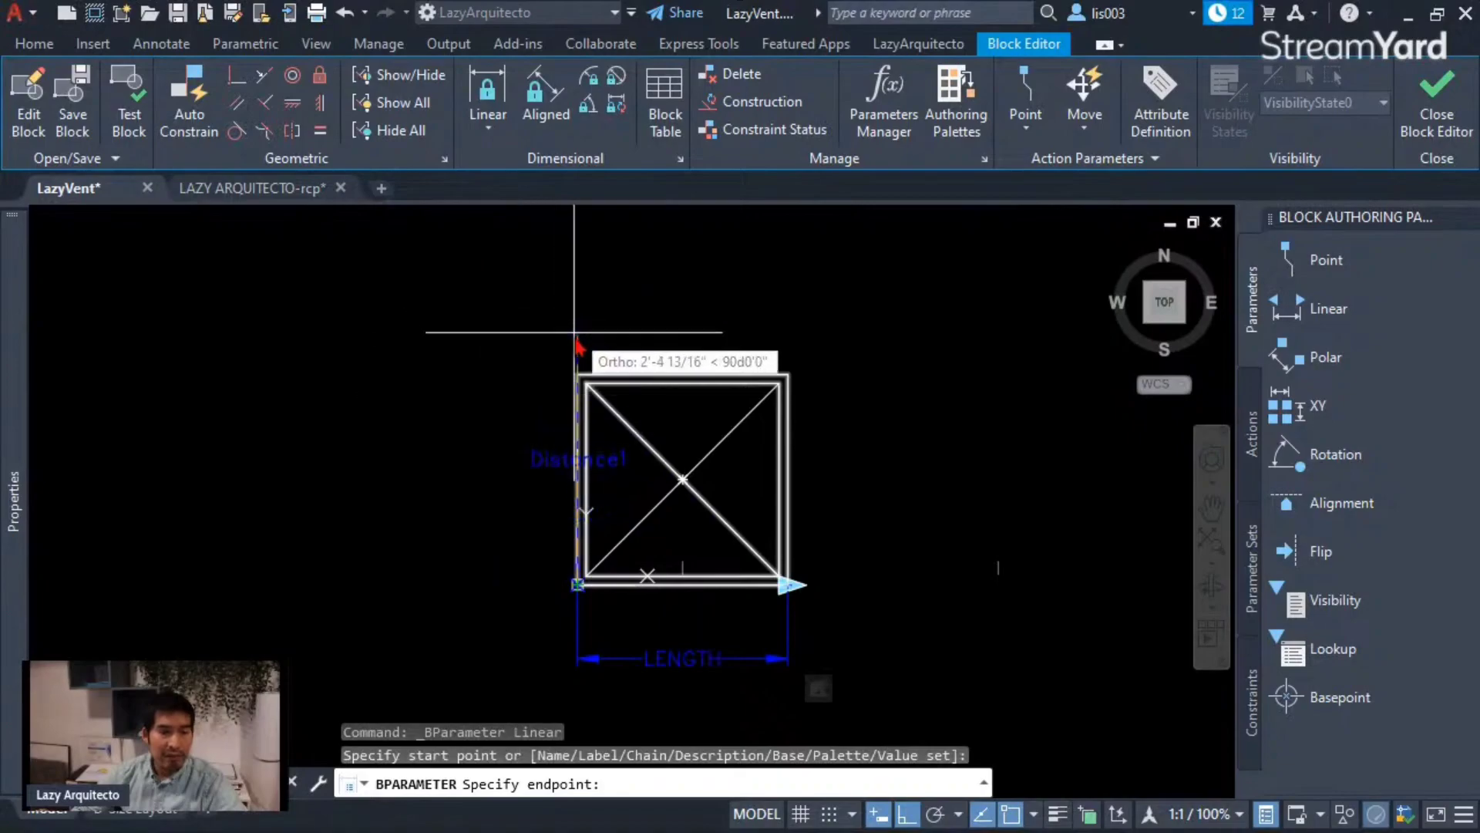
pyautogui.click(577, 376)
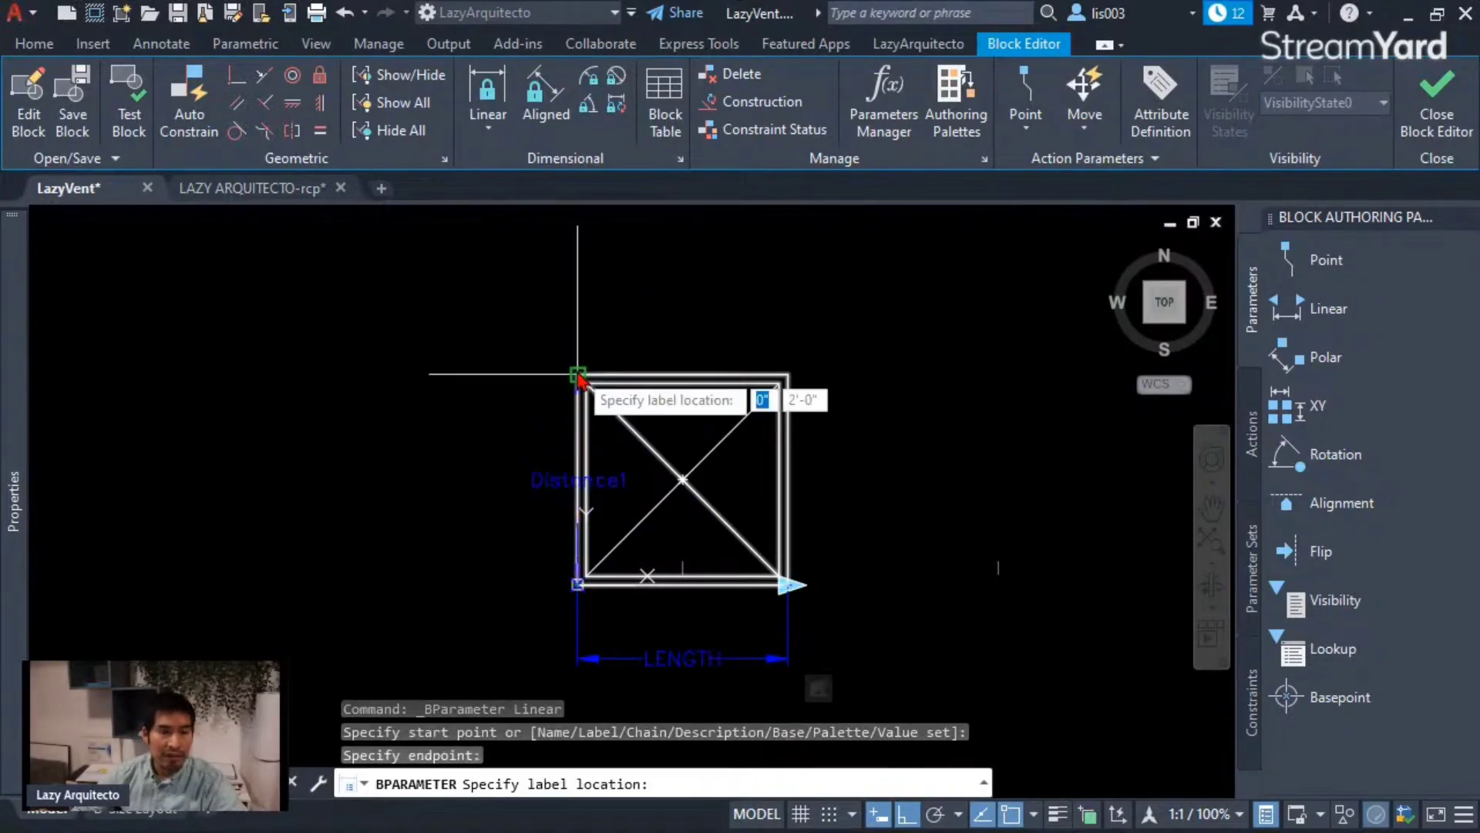
pyautogui.click(492, 458)
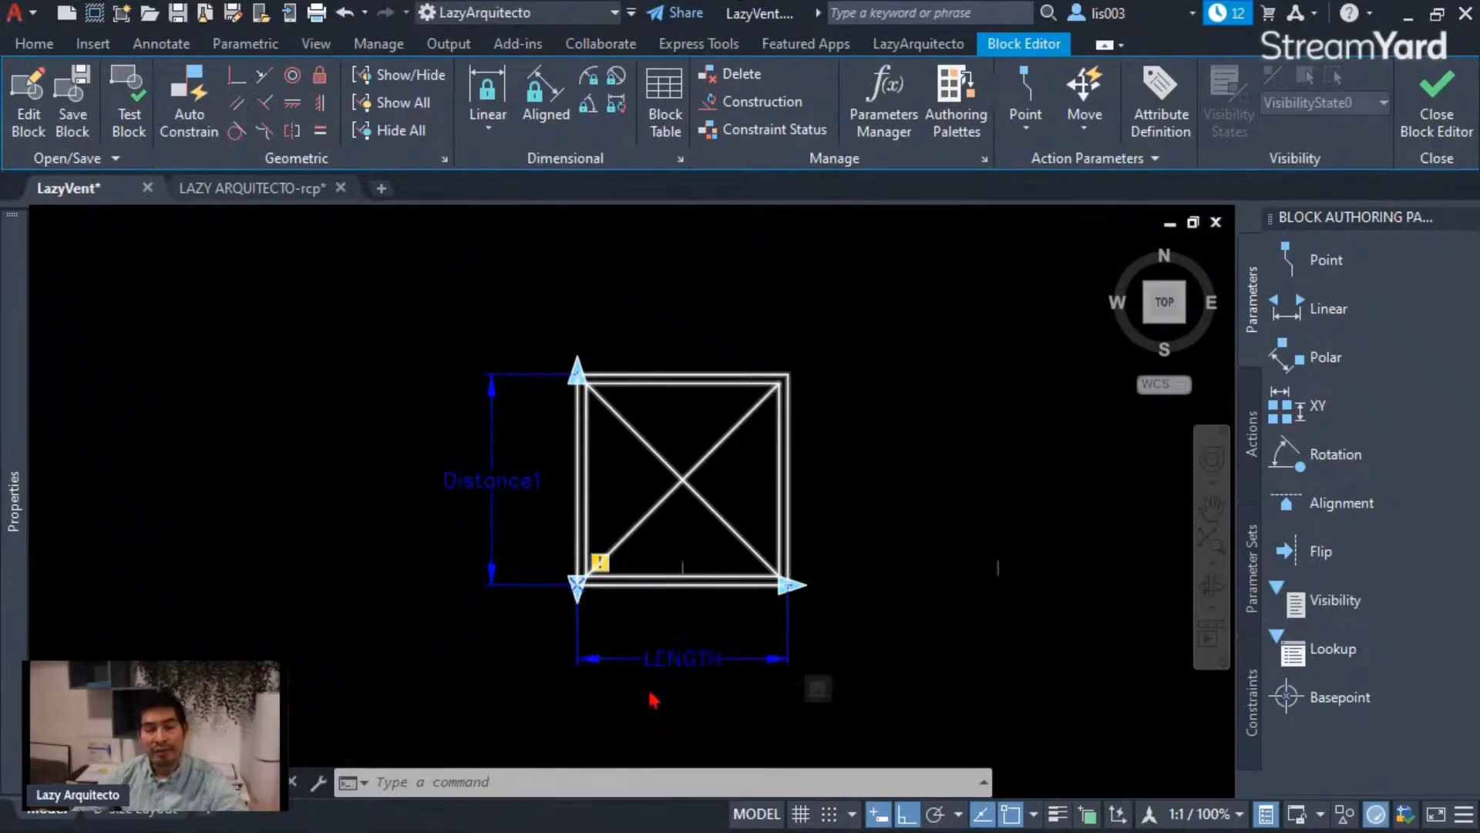
# Rename the vertical linear parameter's distance to WIDTH and reduce it to a single grip at the square's upper-left corner.
pyautogui.scroll(3, 647, 684)
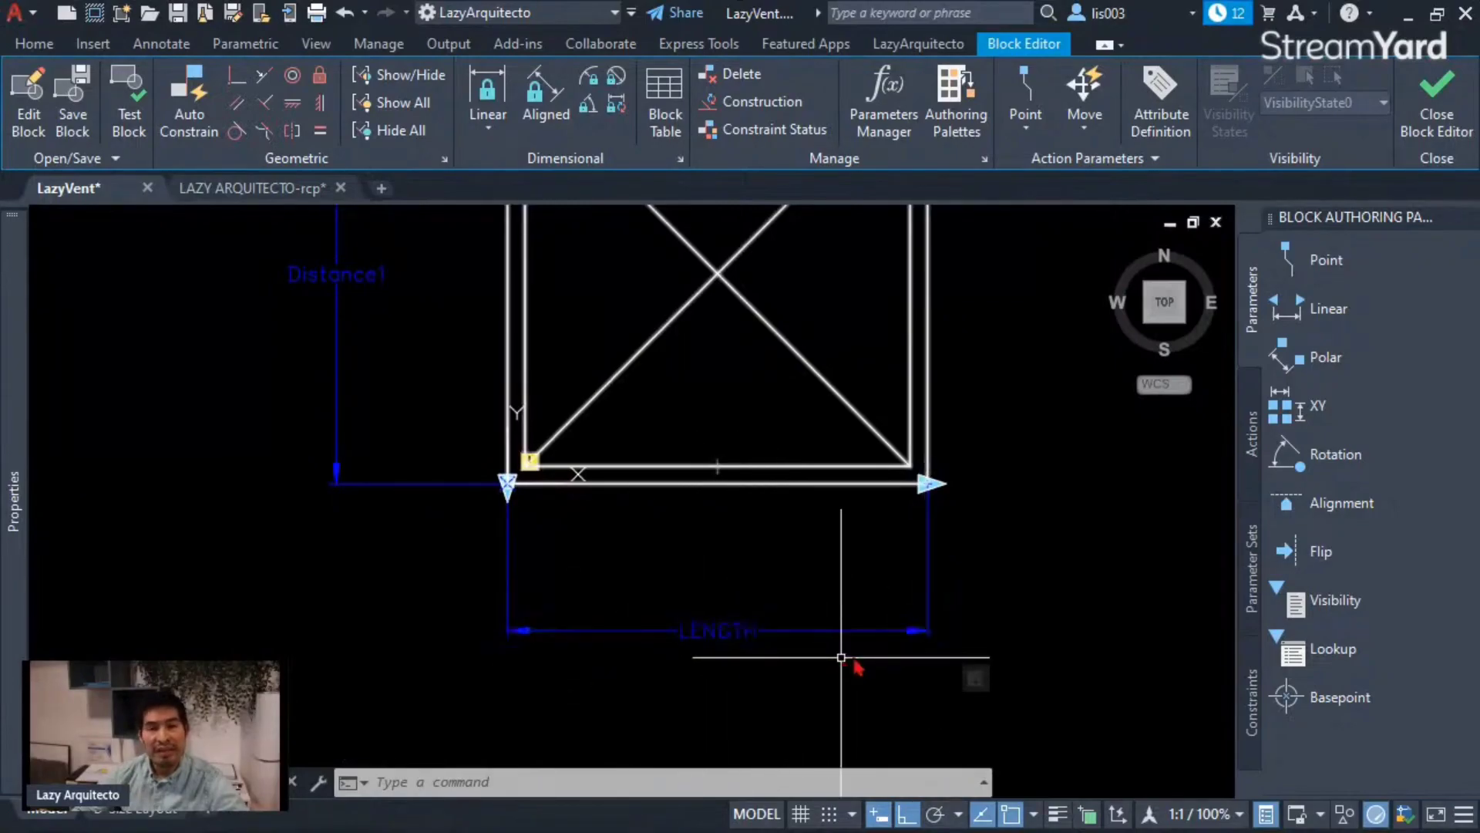
pyautogui.scroll(-3, 717, 540)
pyautogui.scroll(2, 713, 513)
pyautogui.click(711, 512)
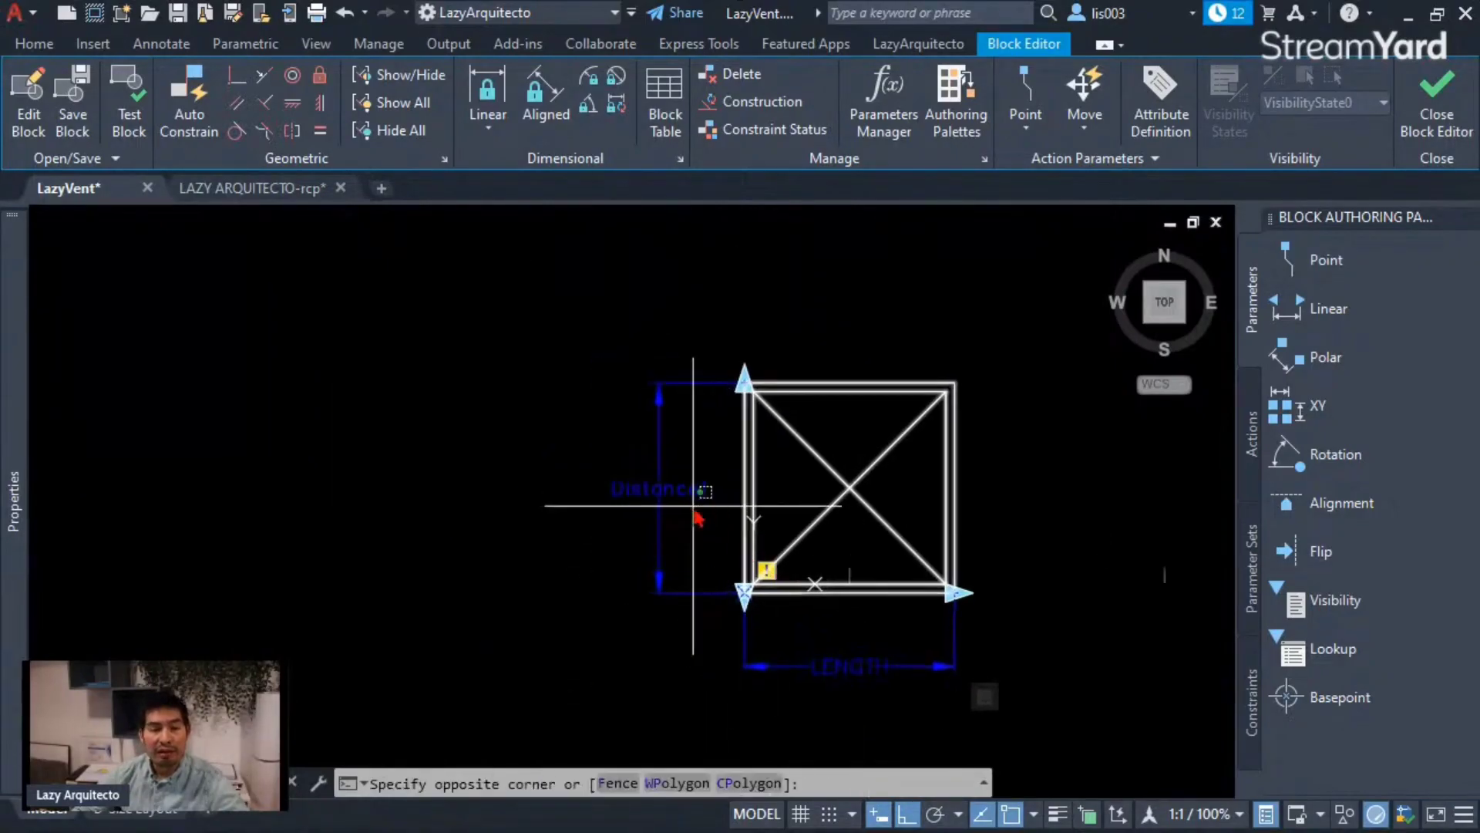
pyautogui.click(630, 453)
pyautogui.moveTo(23, 416)
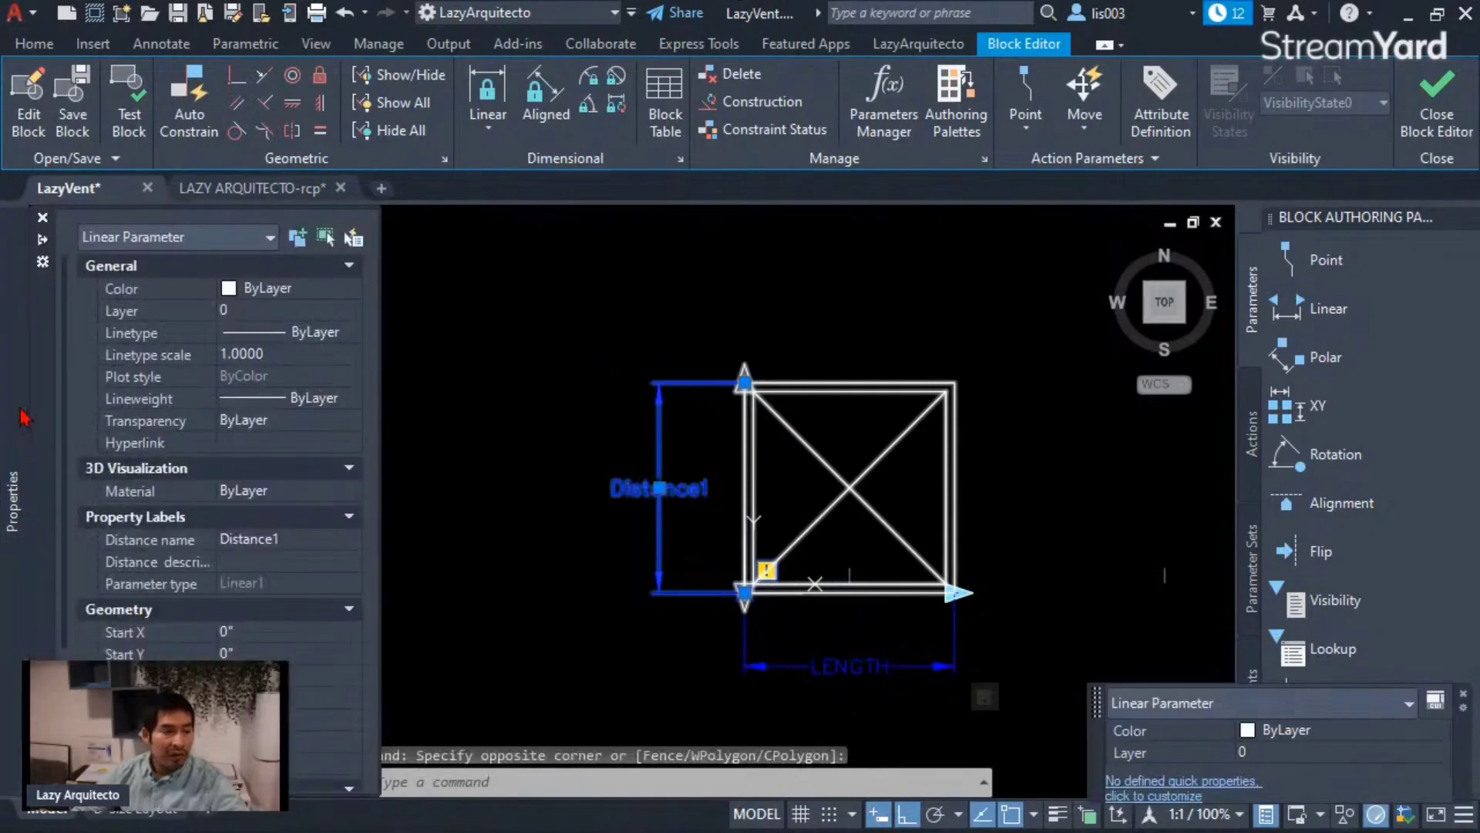
pyautogui.click(280, 541)
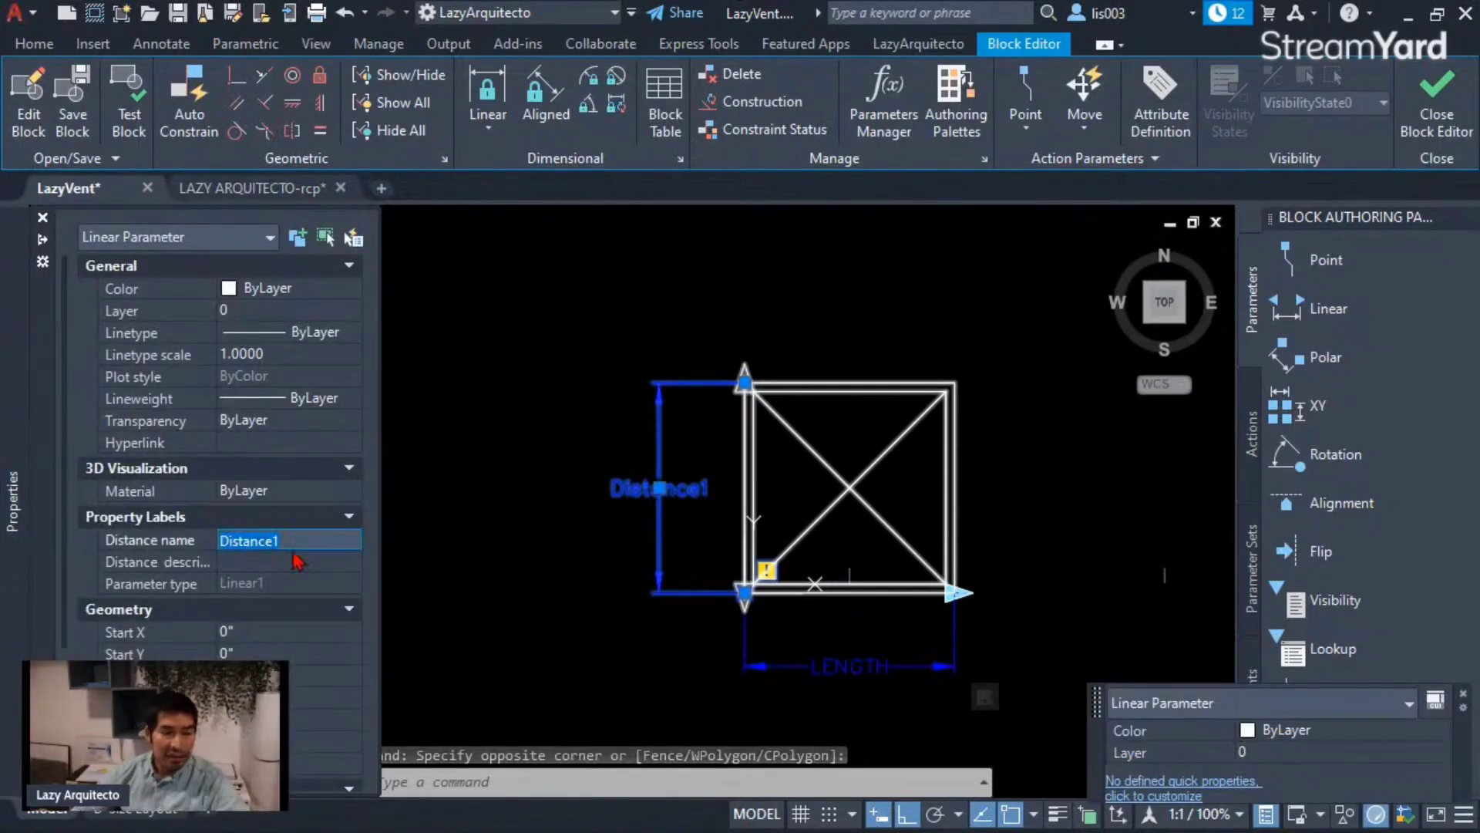
pyautogui.write('WIDTH')
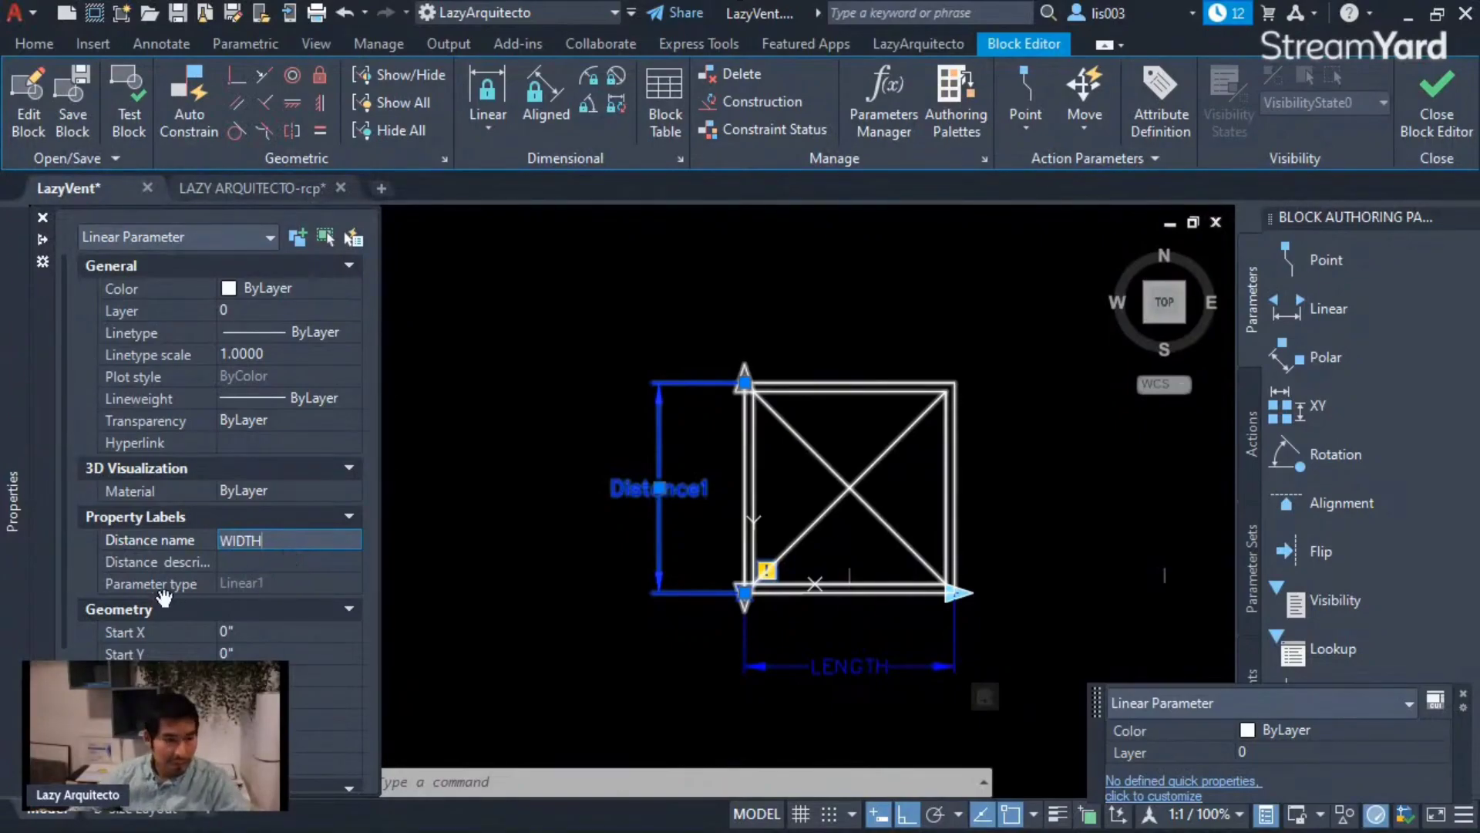
pyautogui.scroll(-3, 173, 600)
pyautogui.press('Return')
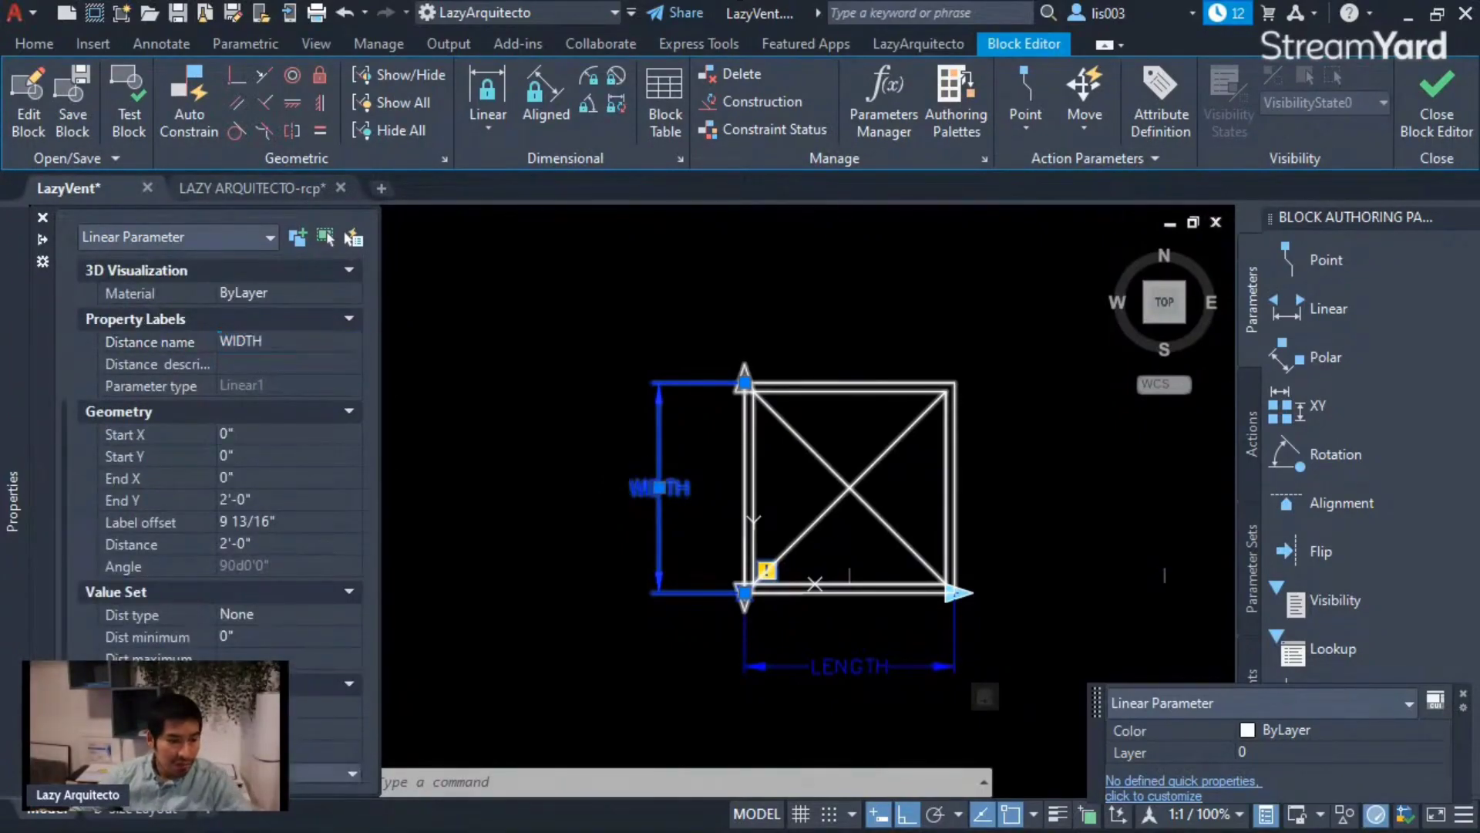
pyautogui.press('Escape')
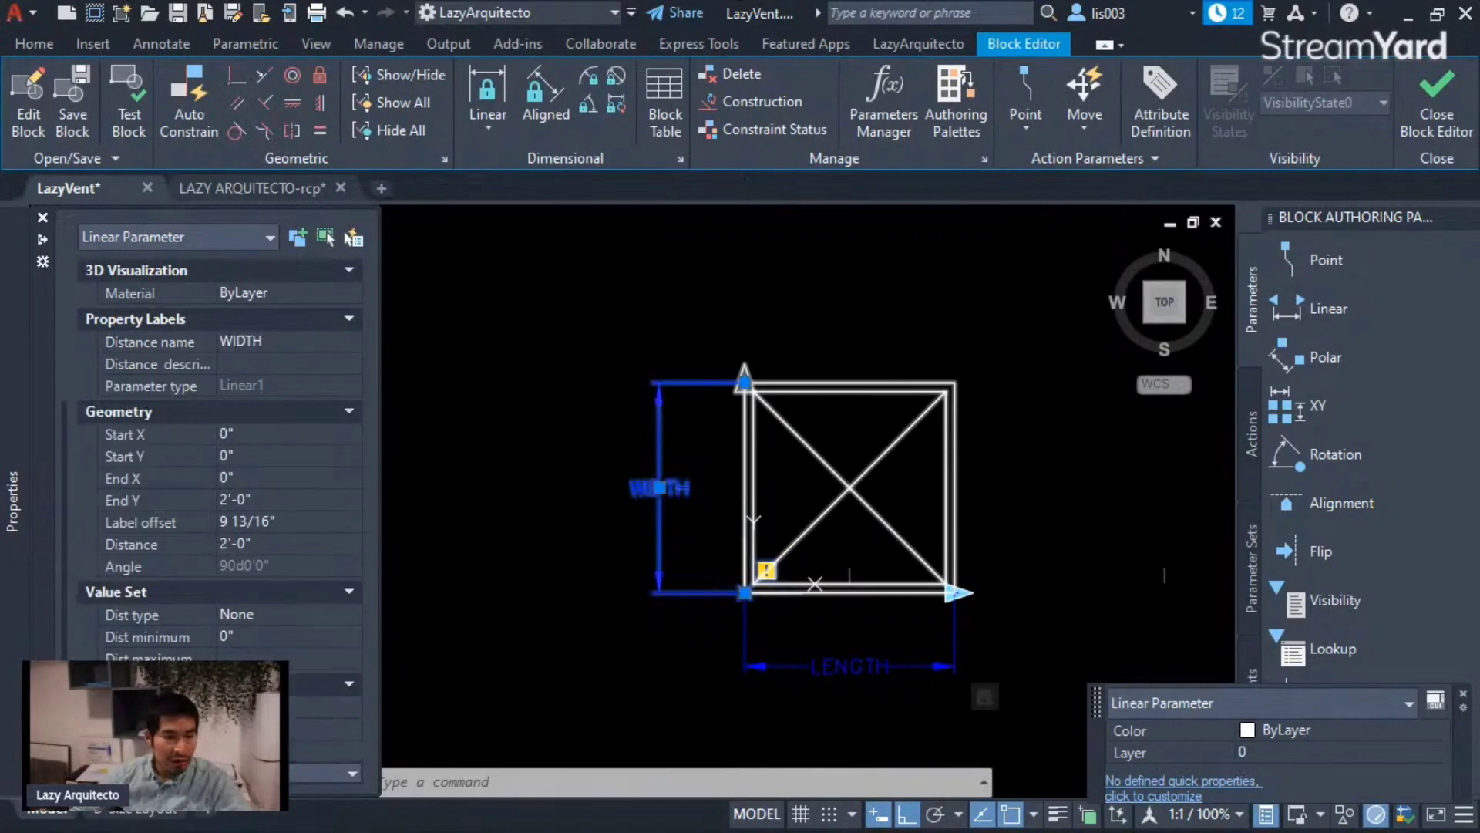
# Set the WIDTH parameter's distance type to List.
pyautogui.click(255, 621)
pyautogui.click(263, 622)
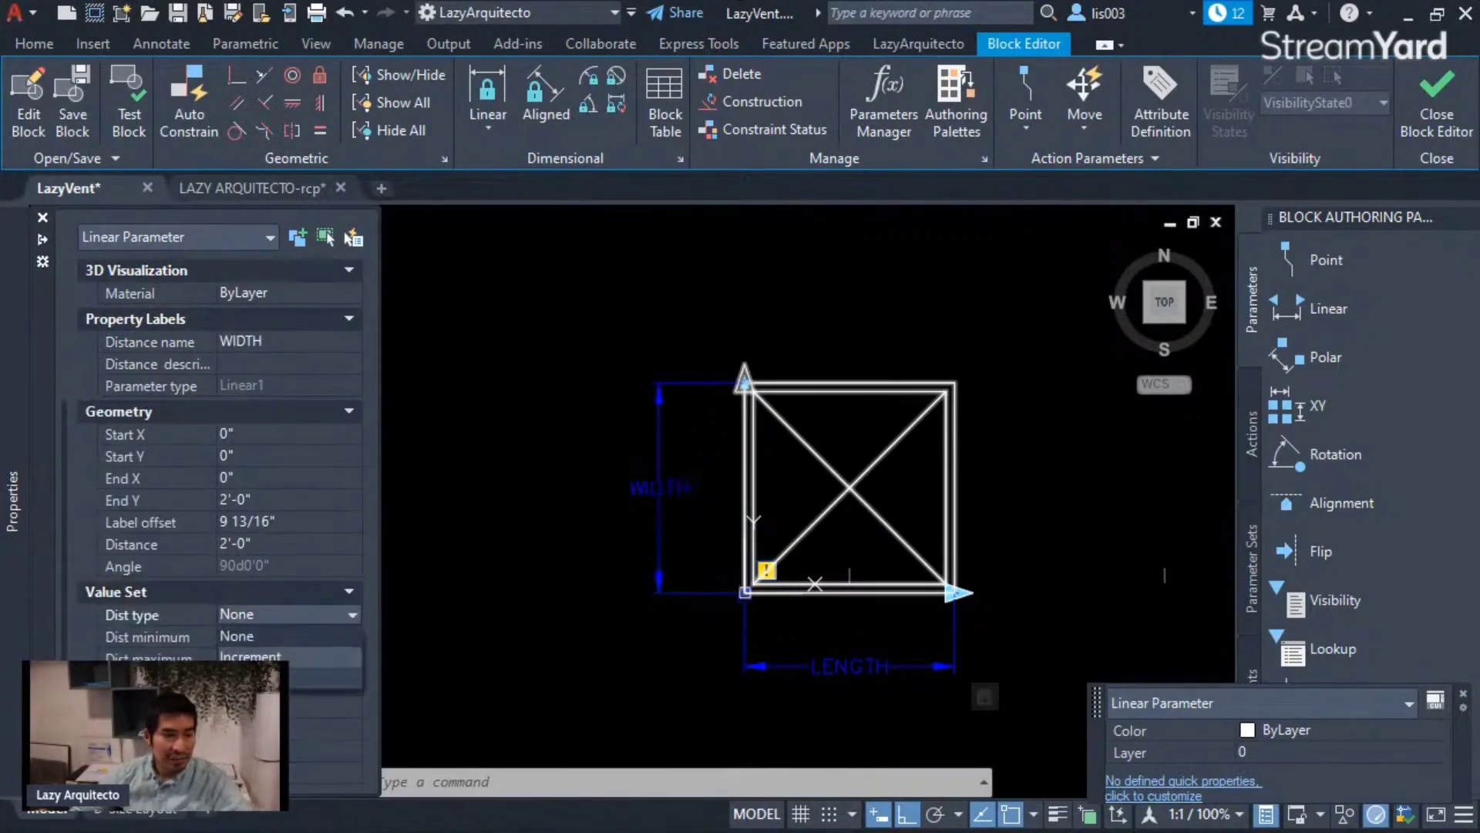
pyautogui.click(254, 678)
# Add 6" and 12" to the WIDTH parameter's distance value list, then deselect the parameter.
pyautogui.click(352, 658)
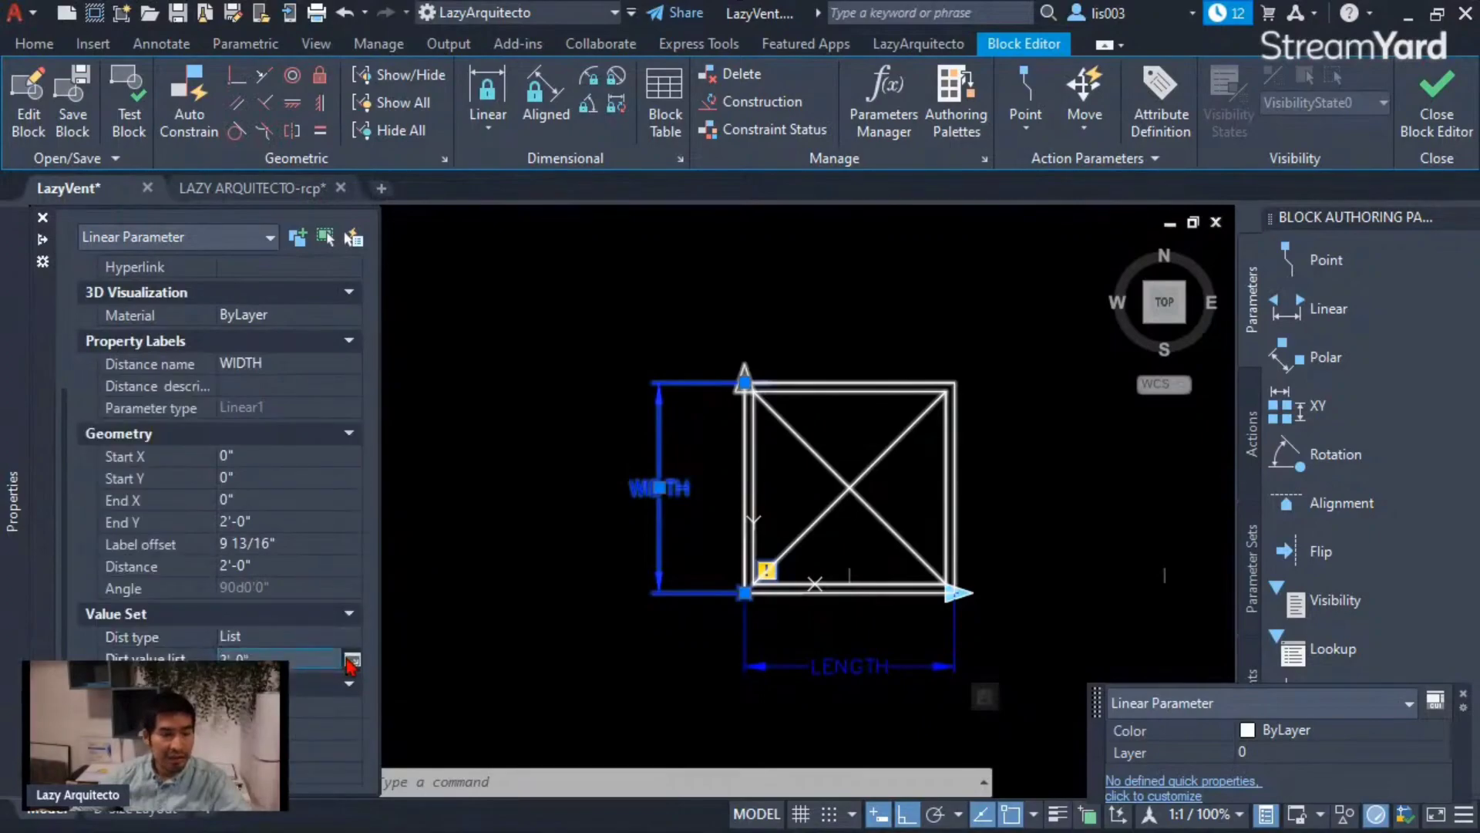
pyautogui.click(351, 660)
pyautogui.moveTo(986, 273); pyautogui.dragTo(1170, 285)
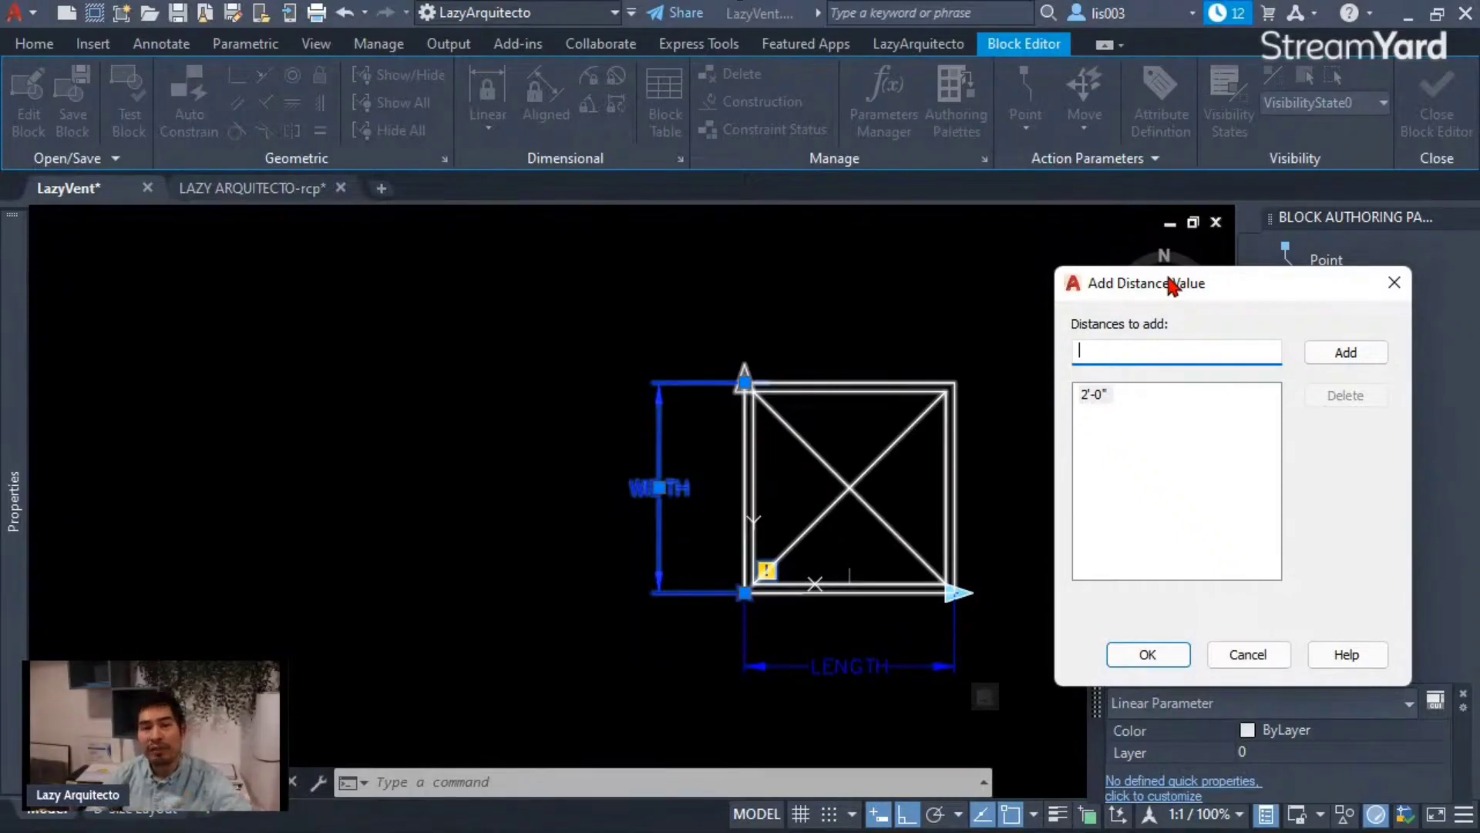
pyautogui.moveTo(1143, 288); pyautogui.dragTo(1143, 302)
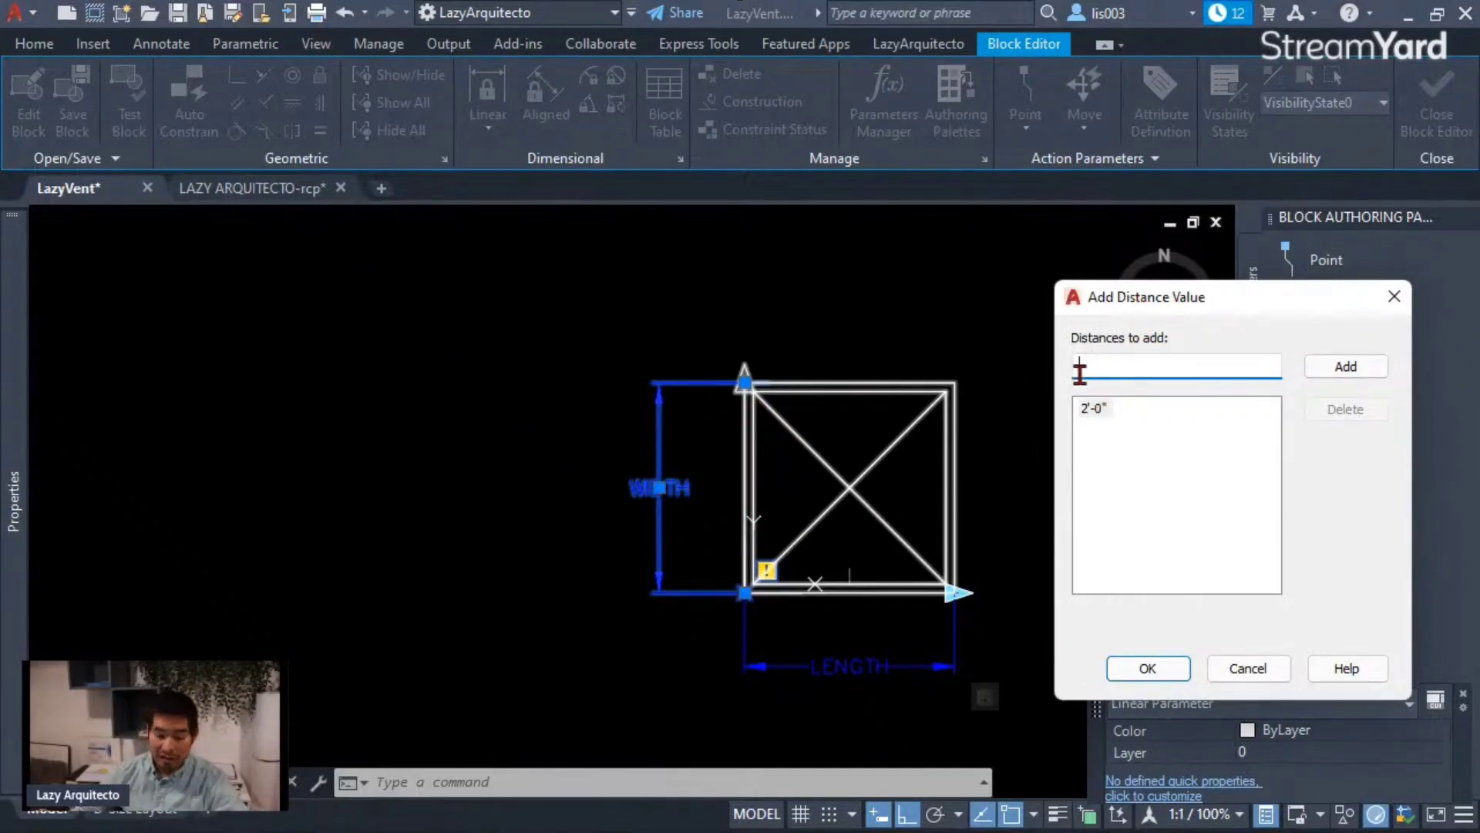
pyautogui.press('Return')
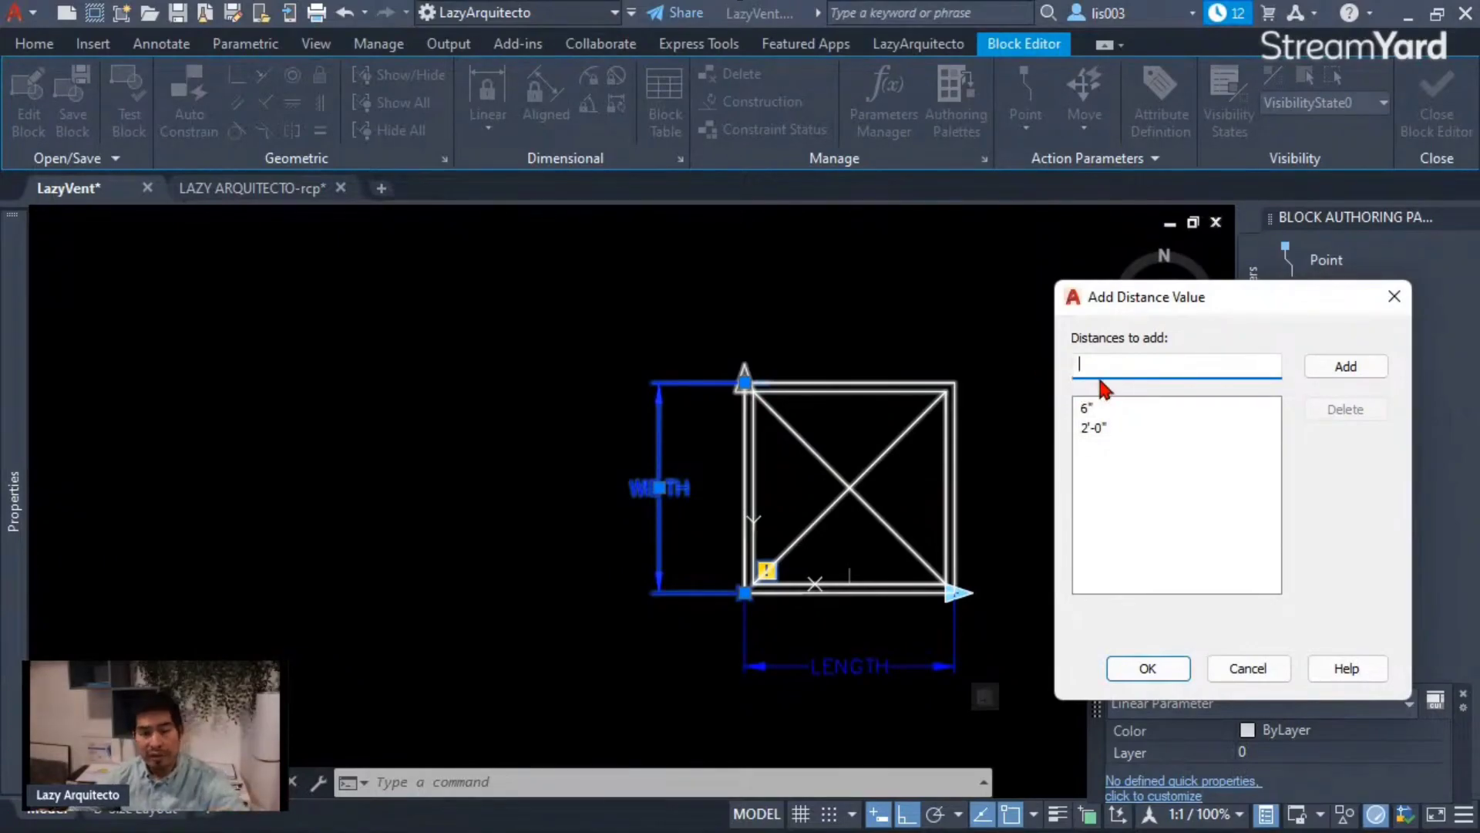
pyautogui.write('12')
pyautogui.press('Return')
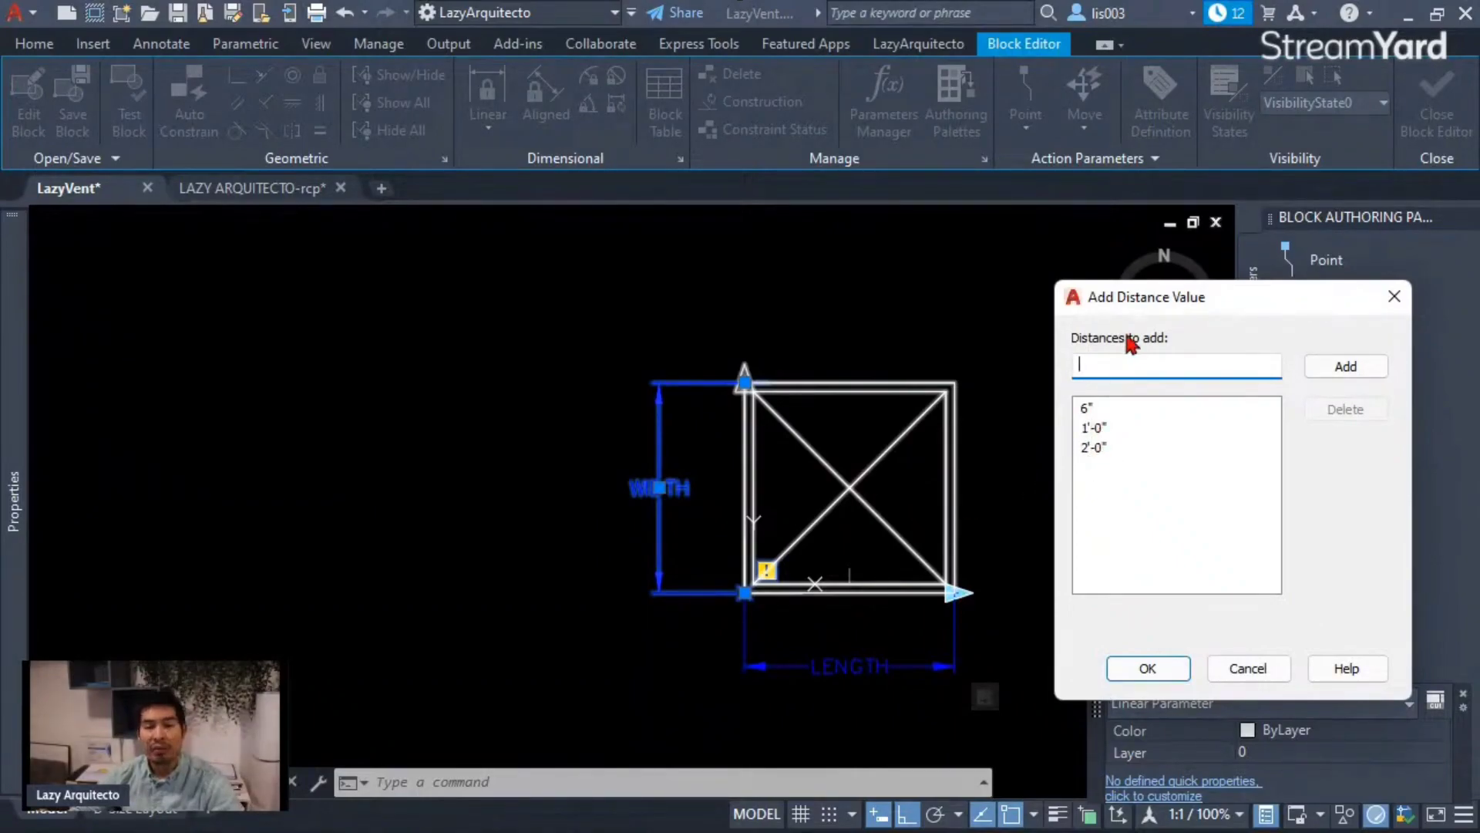
pyautogui.moveTo(1130, 302); pyautogui.dragTo(1090, 290)
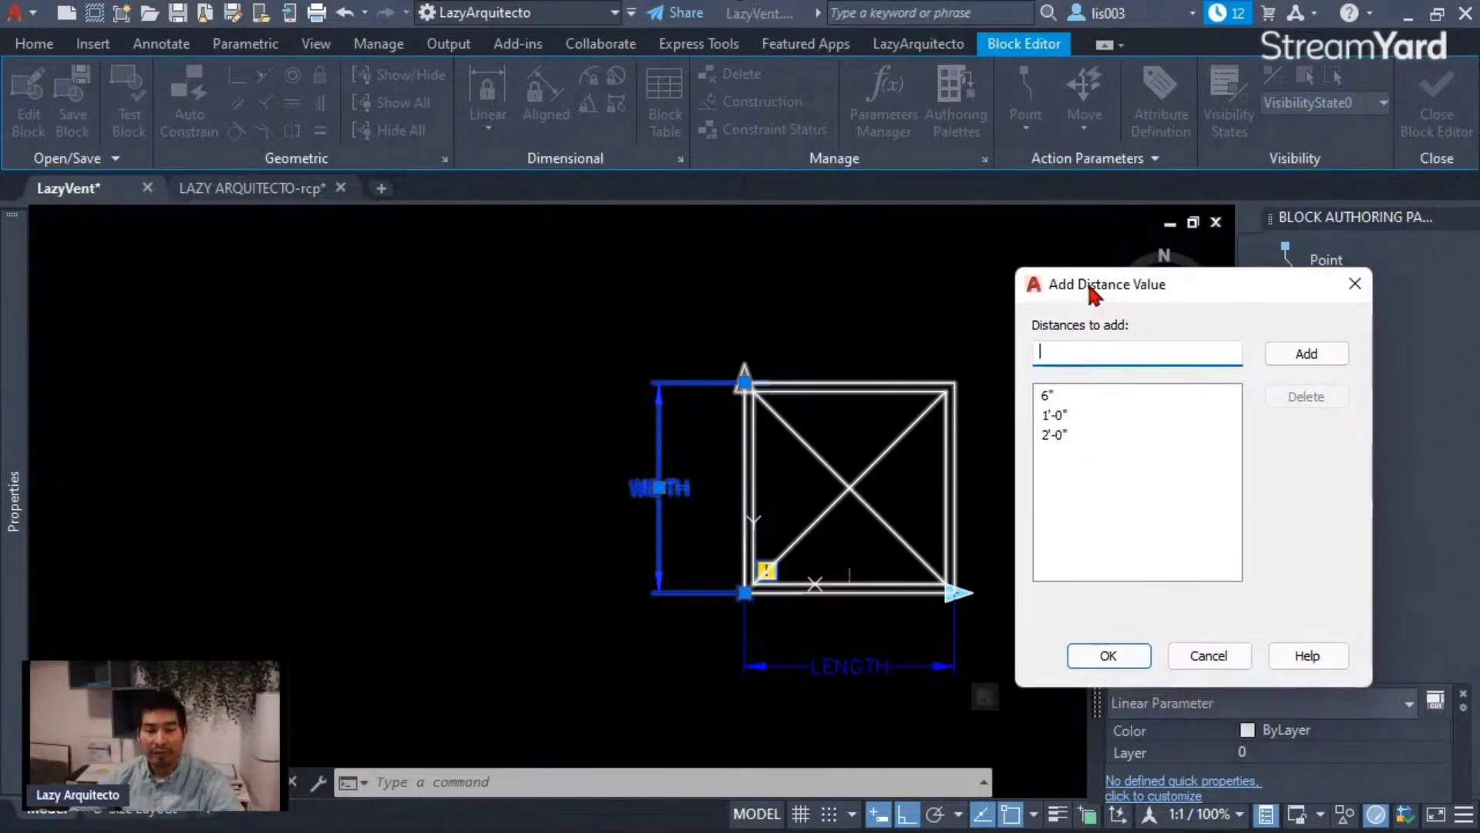
pyautogui.click(1108, 657)
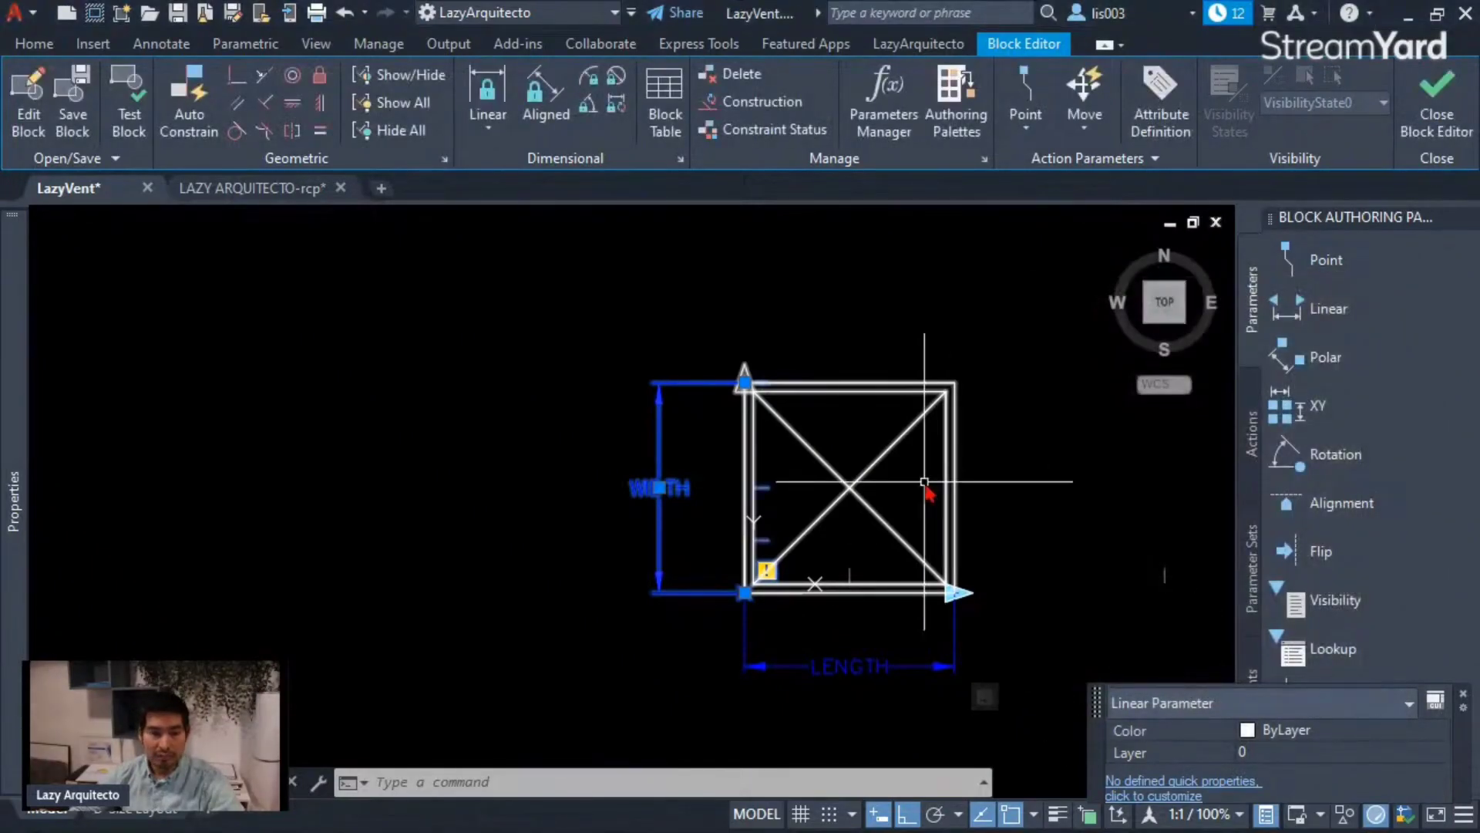
pyautogui.scroll(3, 795, 540)
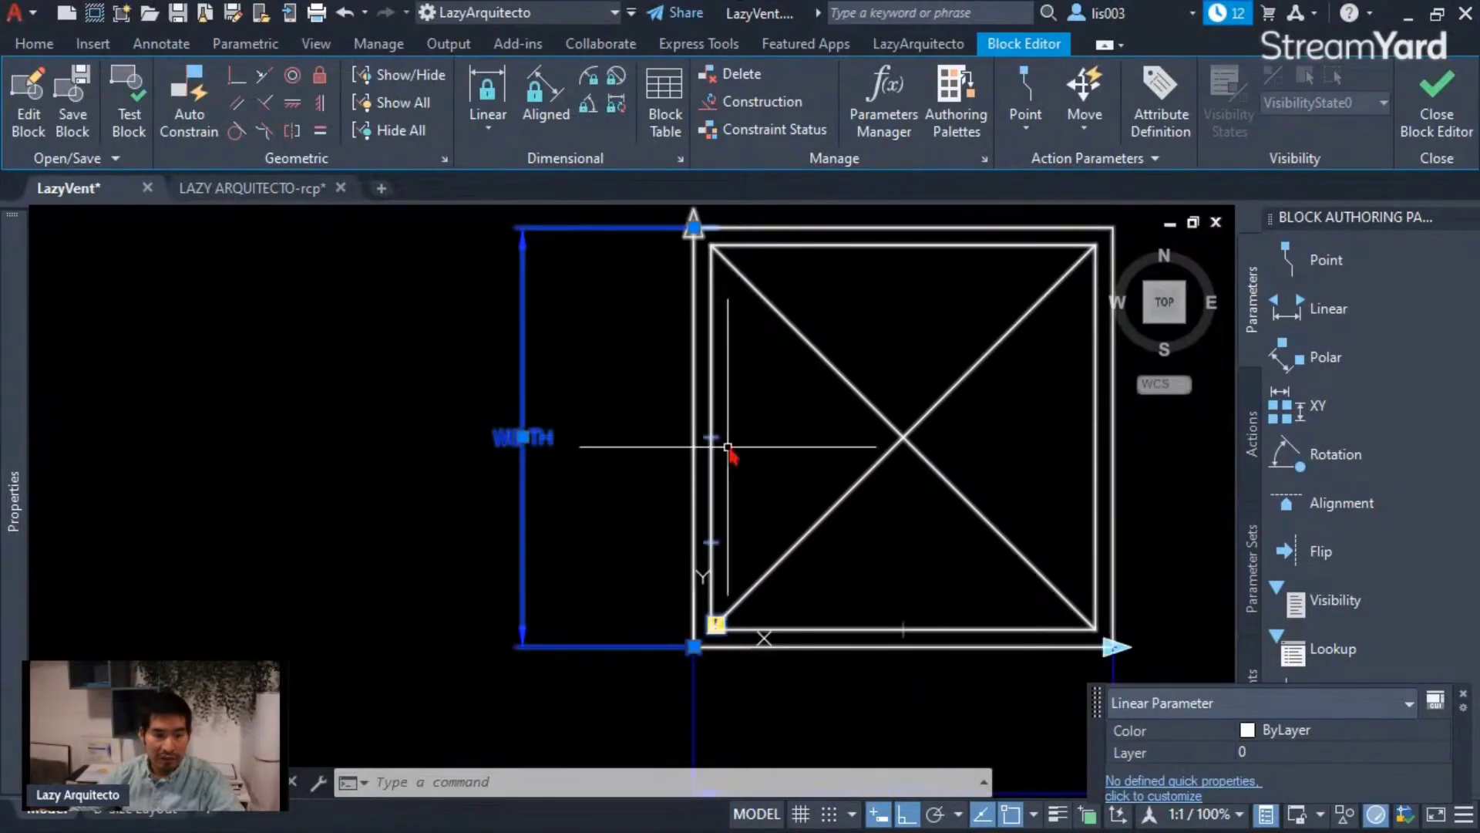
pyautogui.click(632, 392)
pyautogui.press('Escape')
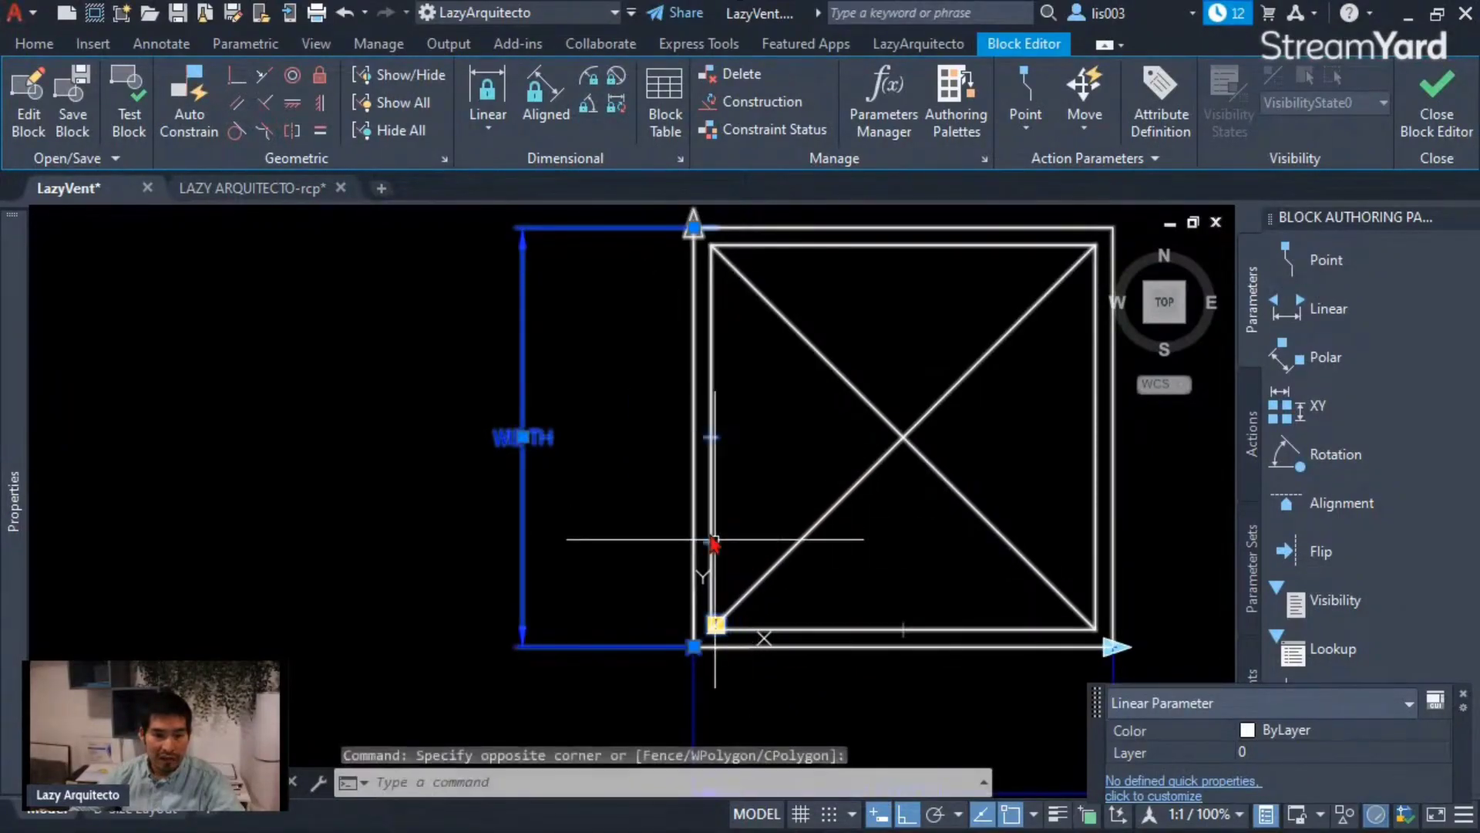
# Start a Stretch action on the WIDTH parameter, associated with its upper end point at the square's upper-left corner.
pyautogui.scroll(-3, 640, 524)
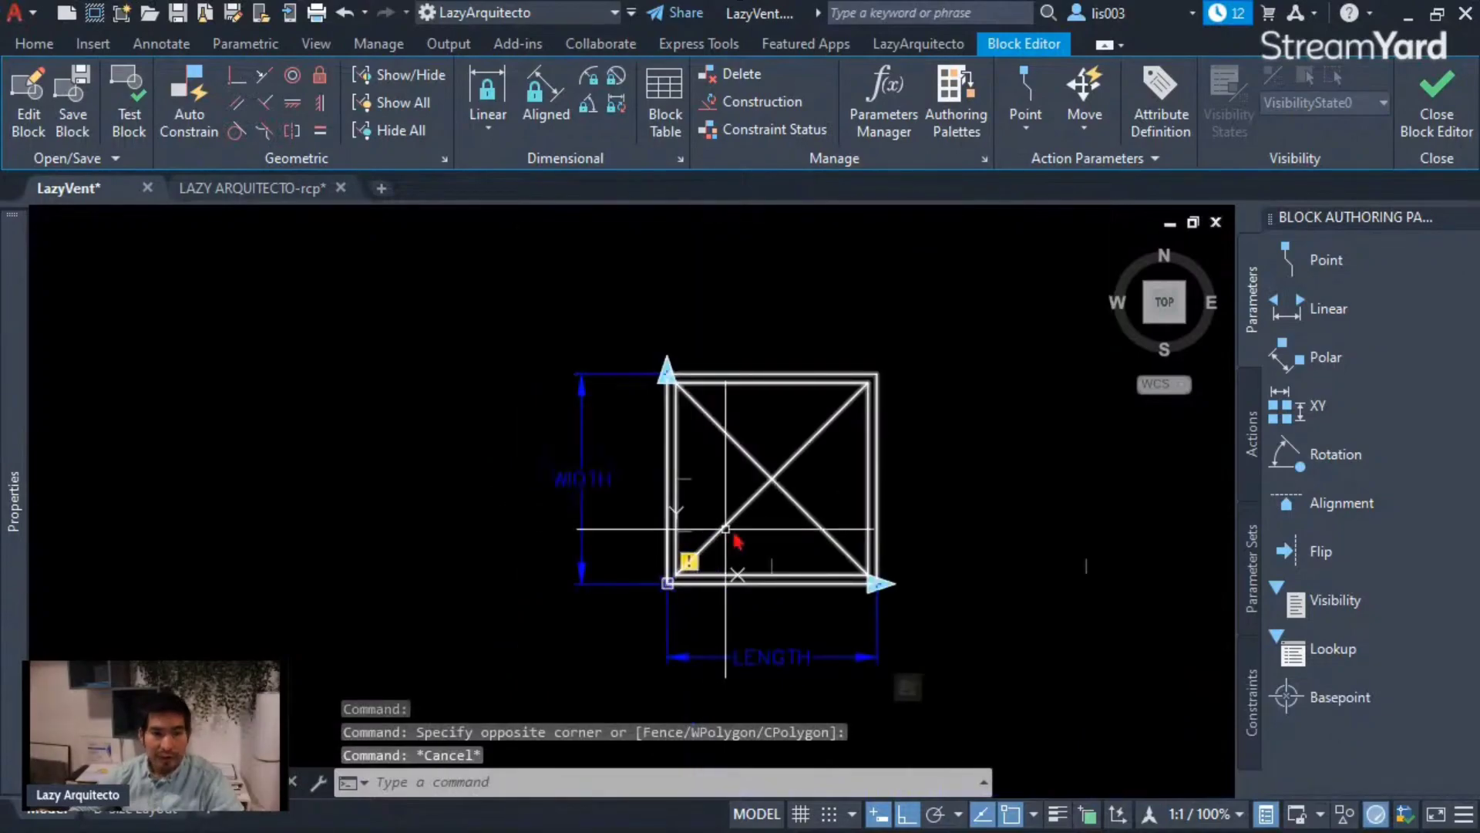
pyautogui.scroll(3, 696, 576)
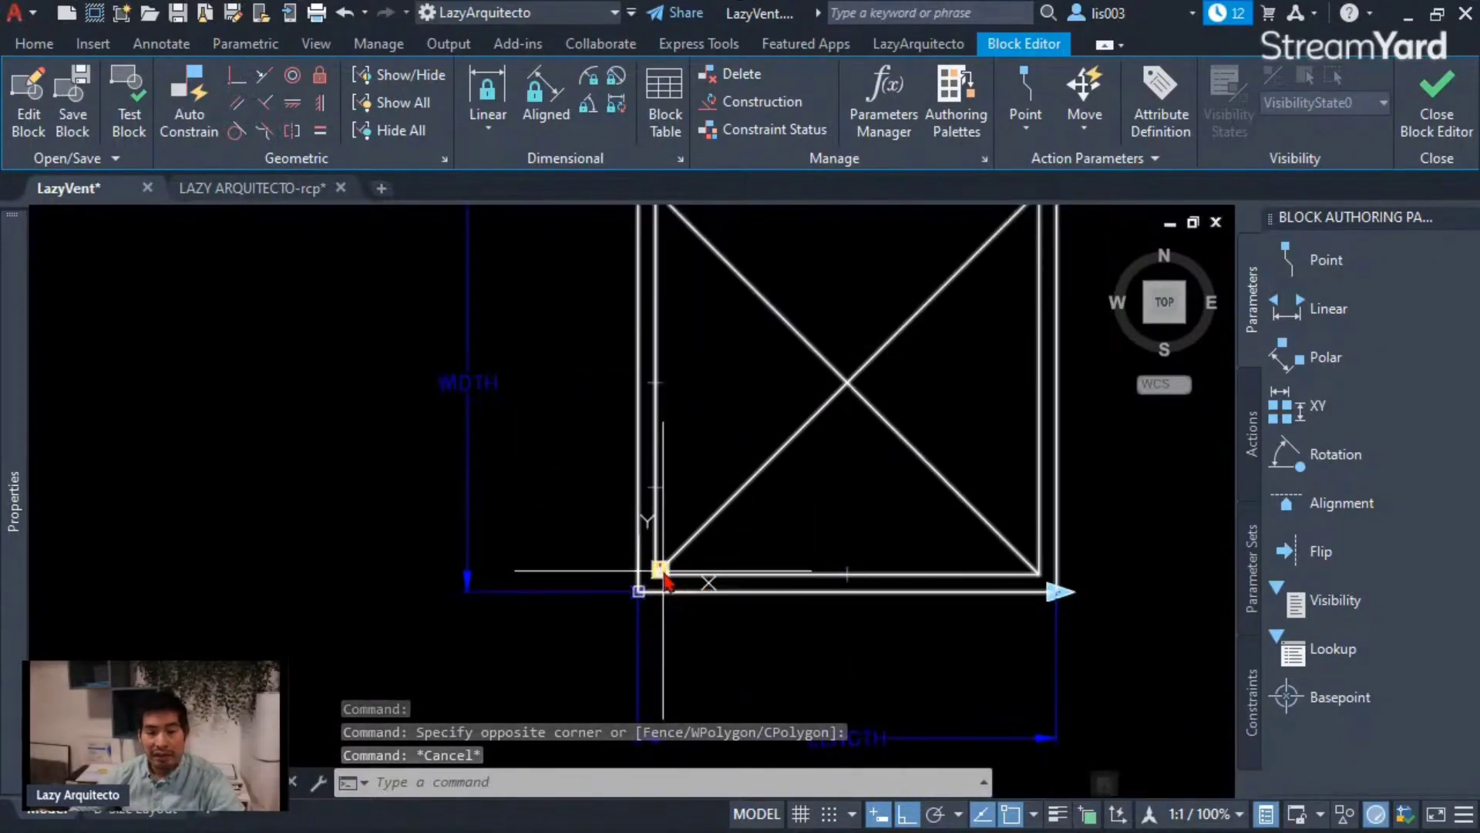
pyautogui.scroll(-3, 654, 640)
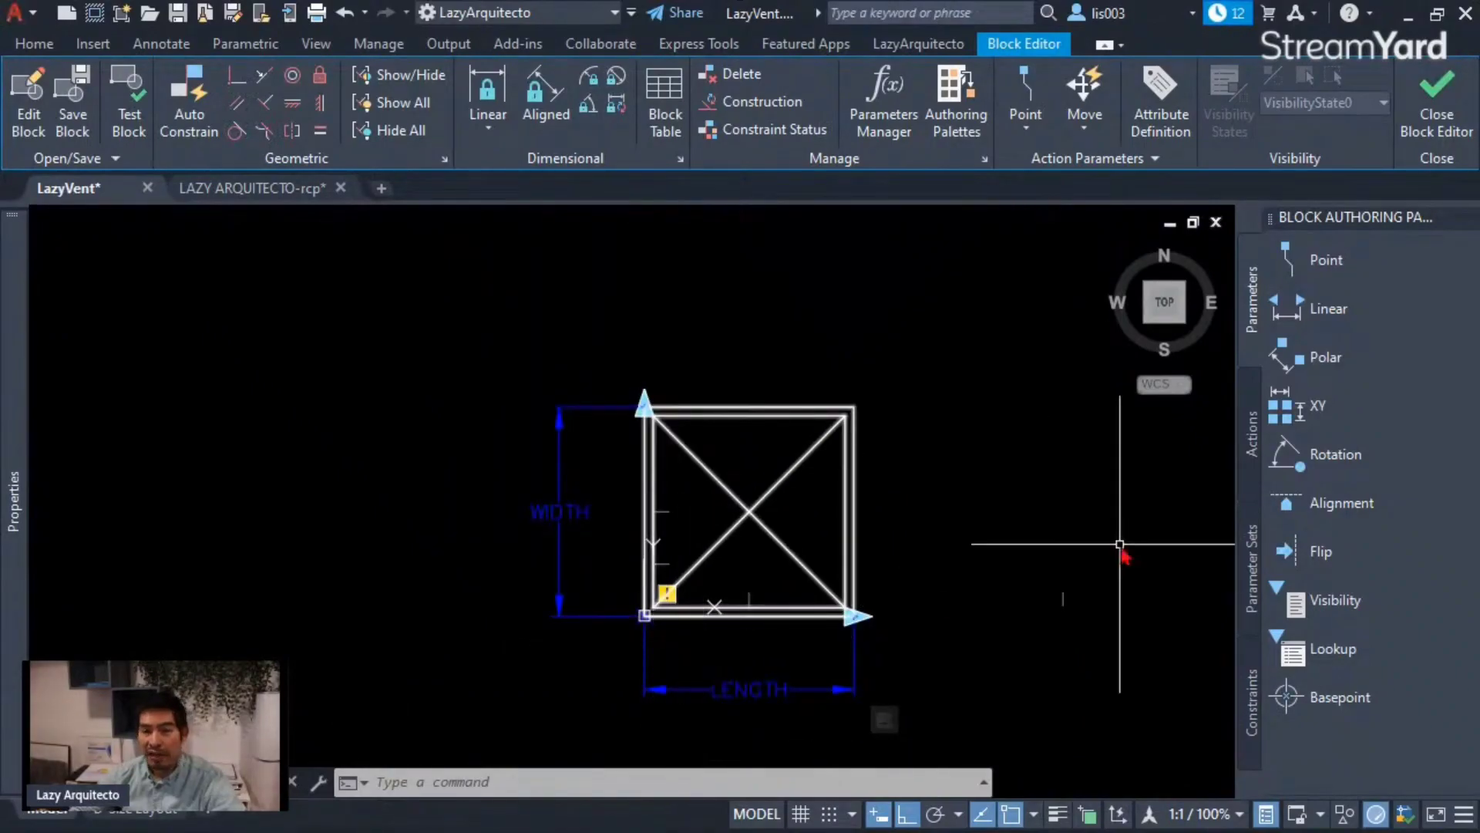
pyautogui.click(1256, 442)
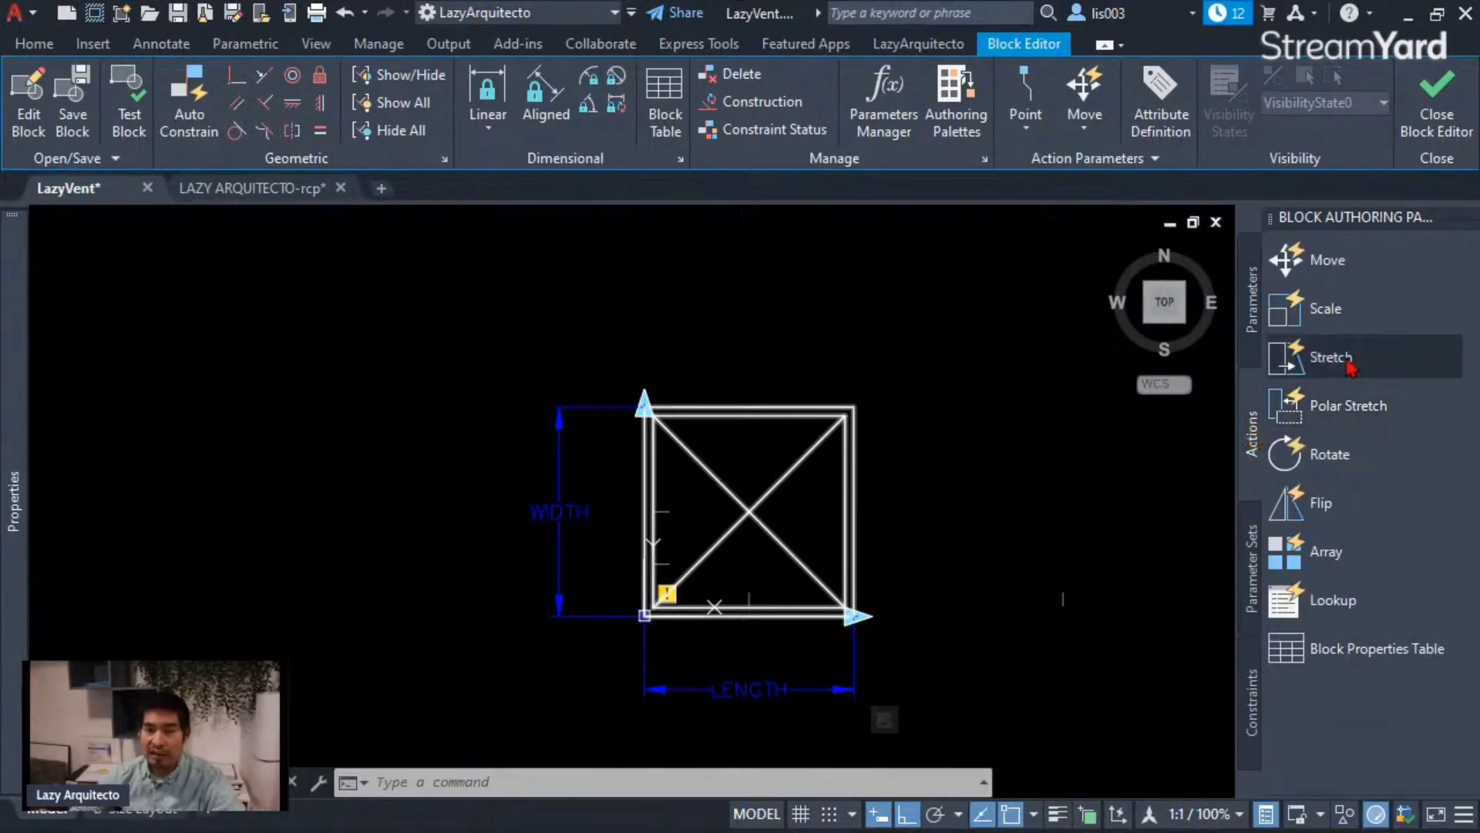
pyautogui.click(1308, 357)
pyautogui.moveTo(929, 560); pyautogui.dragTo(806, 575, button='middle')
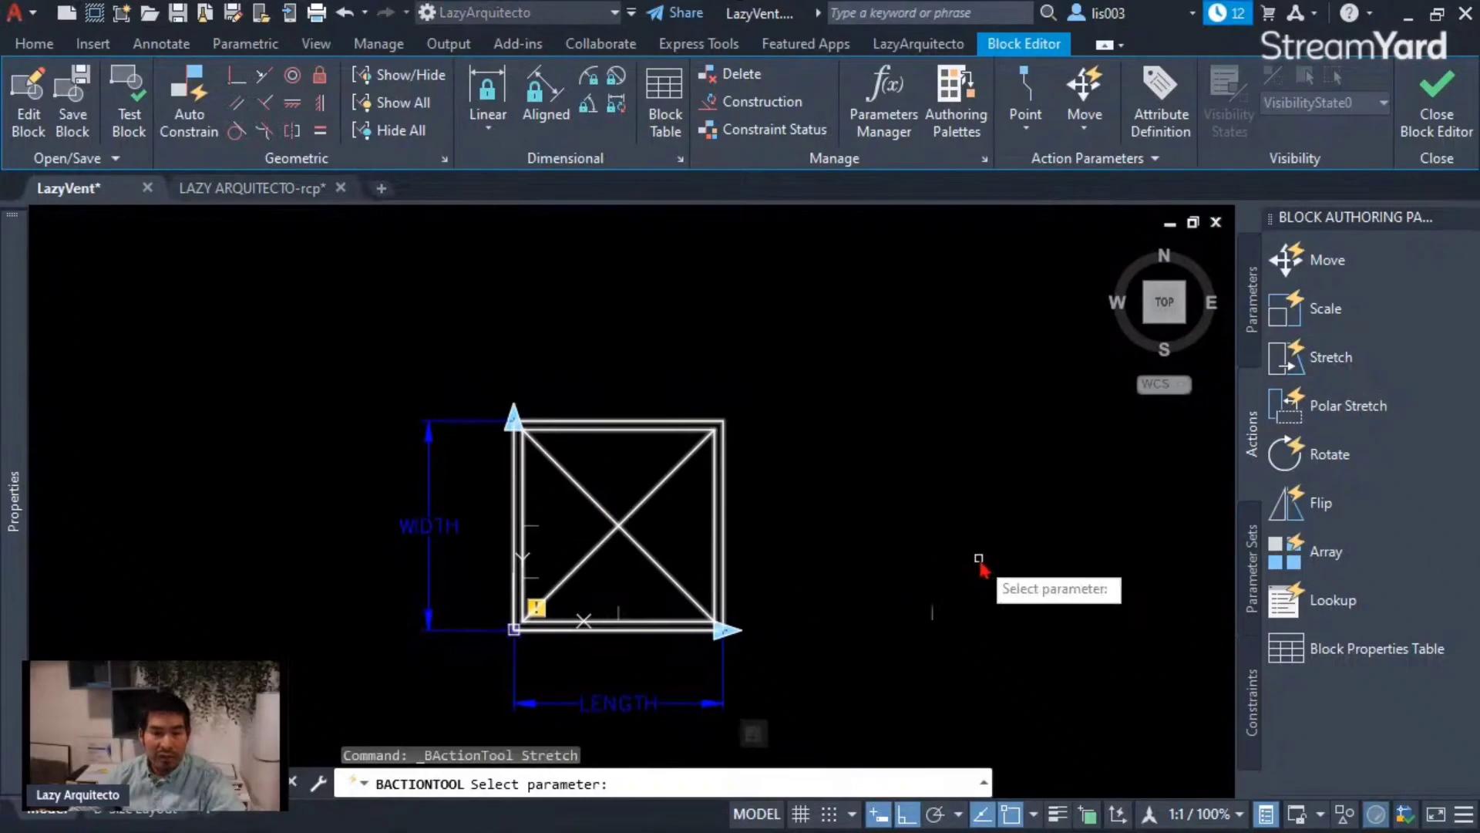
pyautogui.click(979, 592)
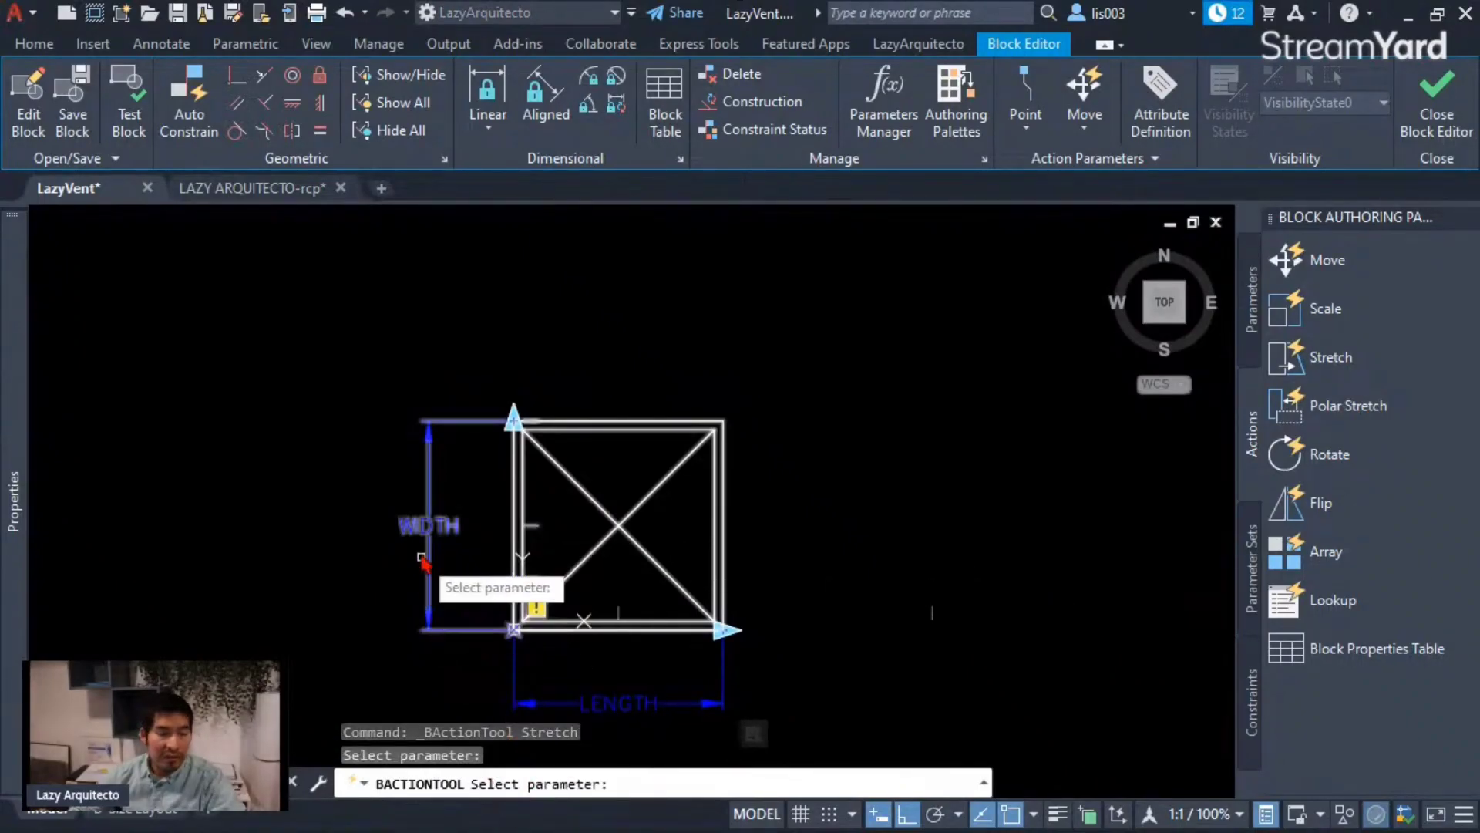
pyautogui.click(421, 528)
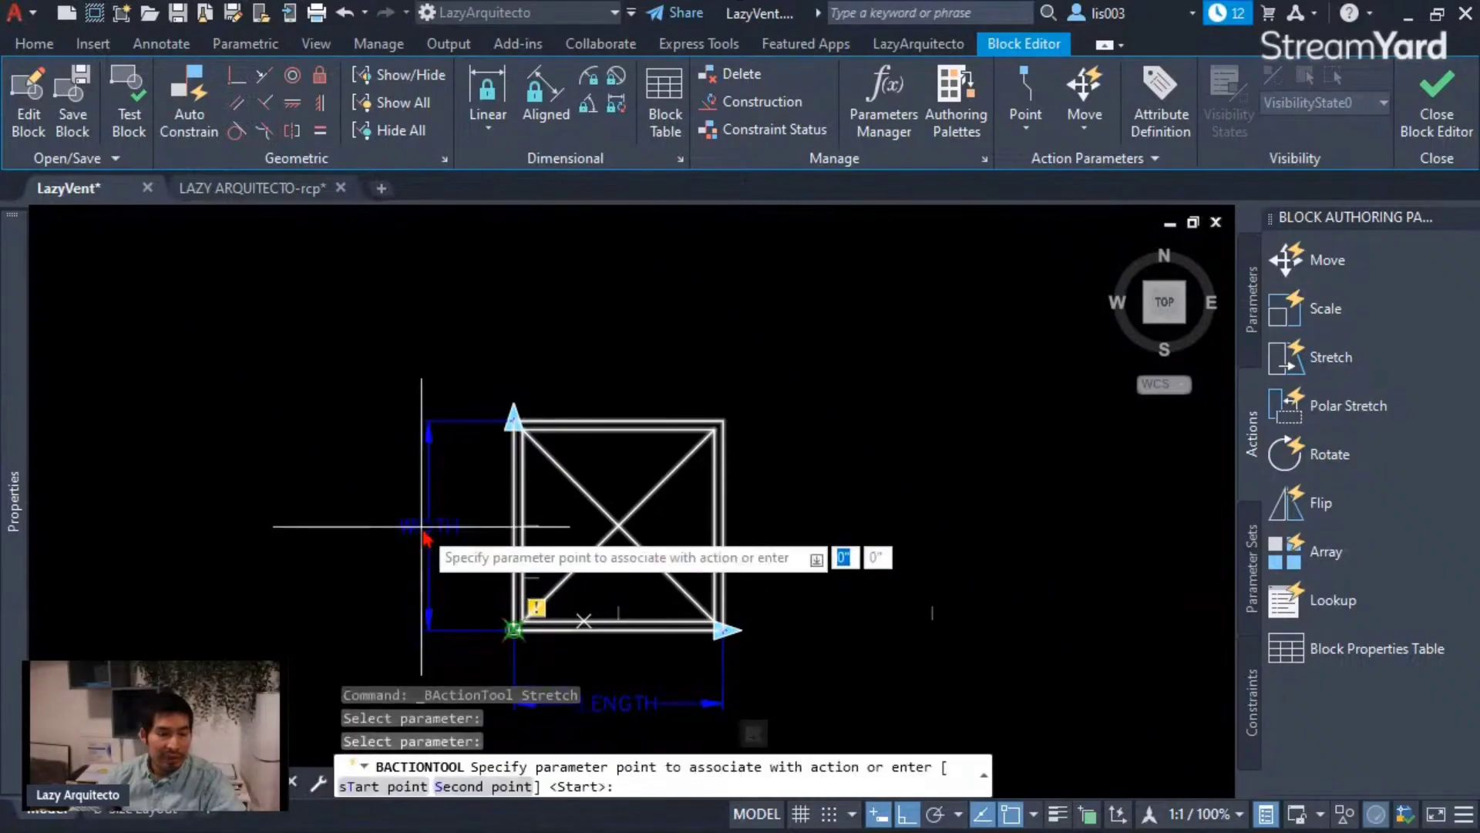
pyautogui.click(513, 421)
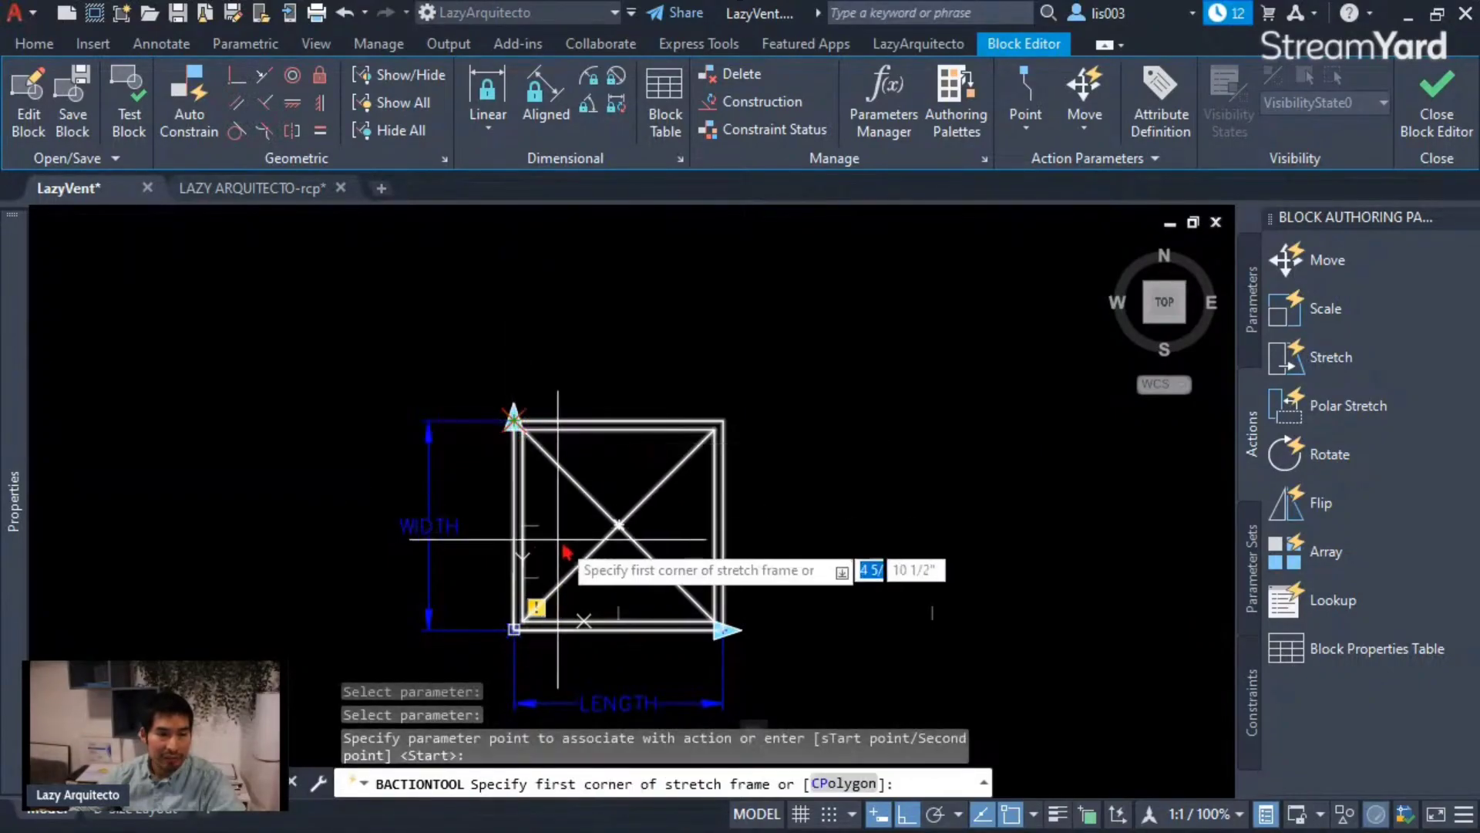
# Frame the square's upper part, leaving its bottom corners outside, and assign the square's outlines, diagonals and WIDTH parameter as objects to stretch.
pyautogui.click(1026, 595)
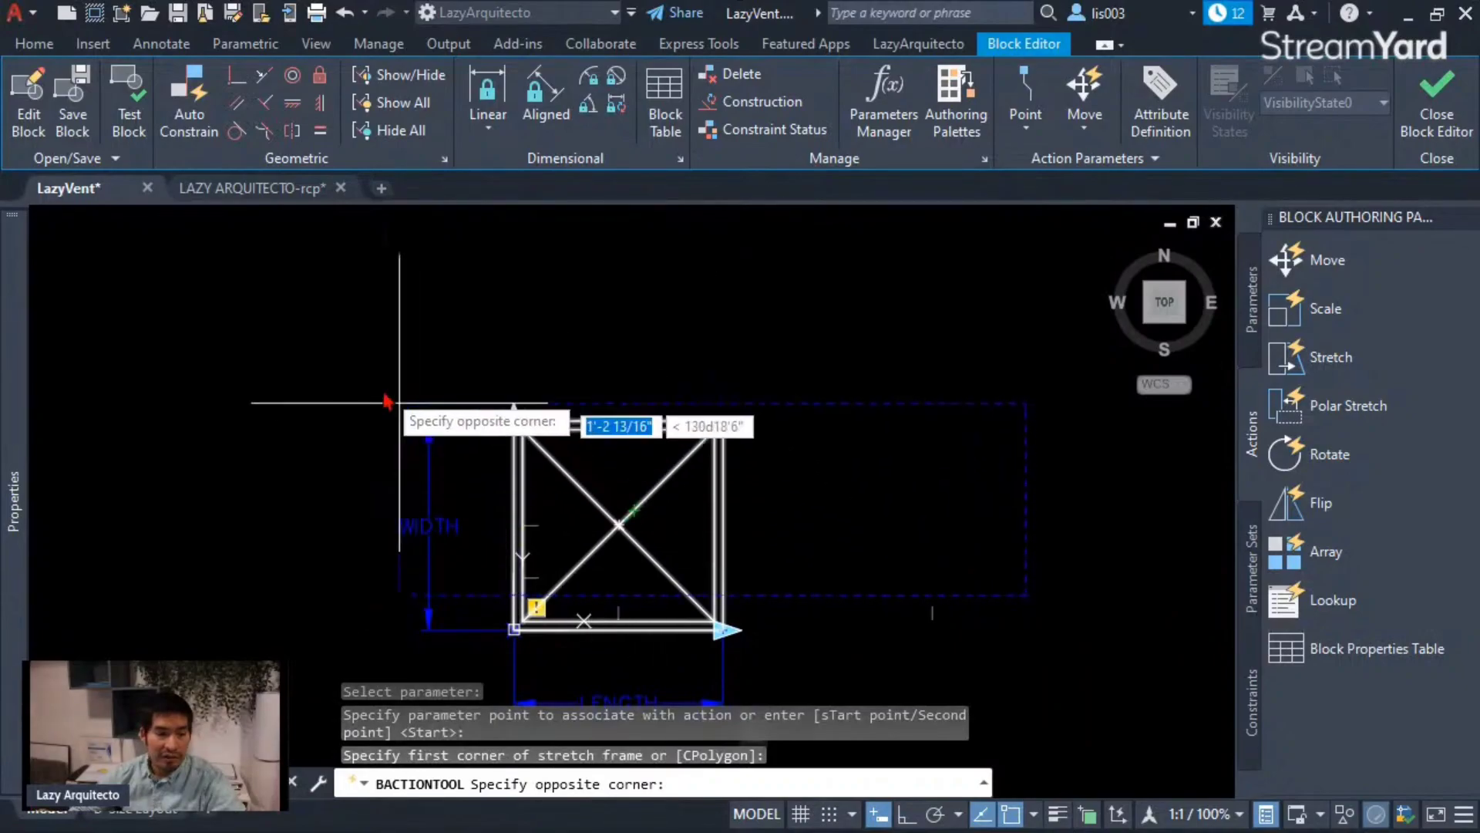
pyautogui.click(330, 306)
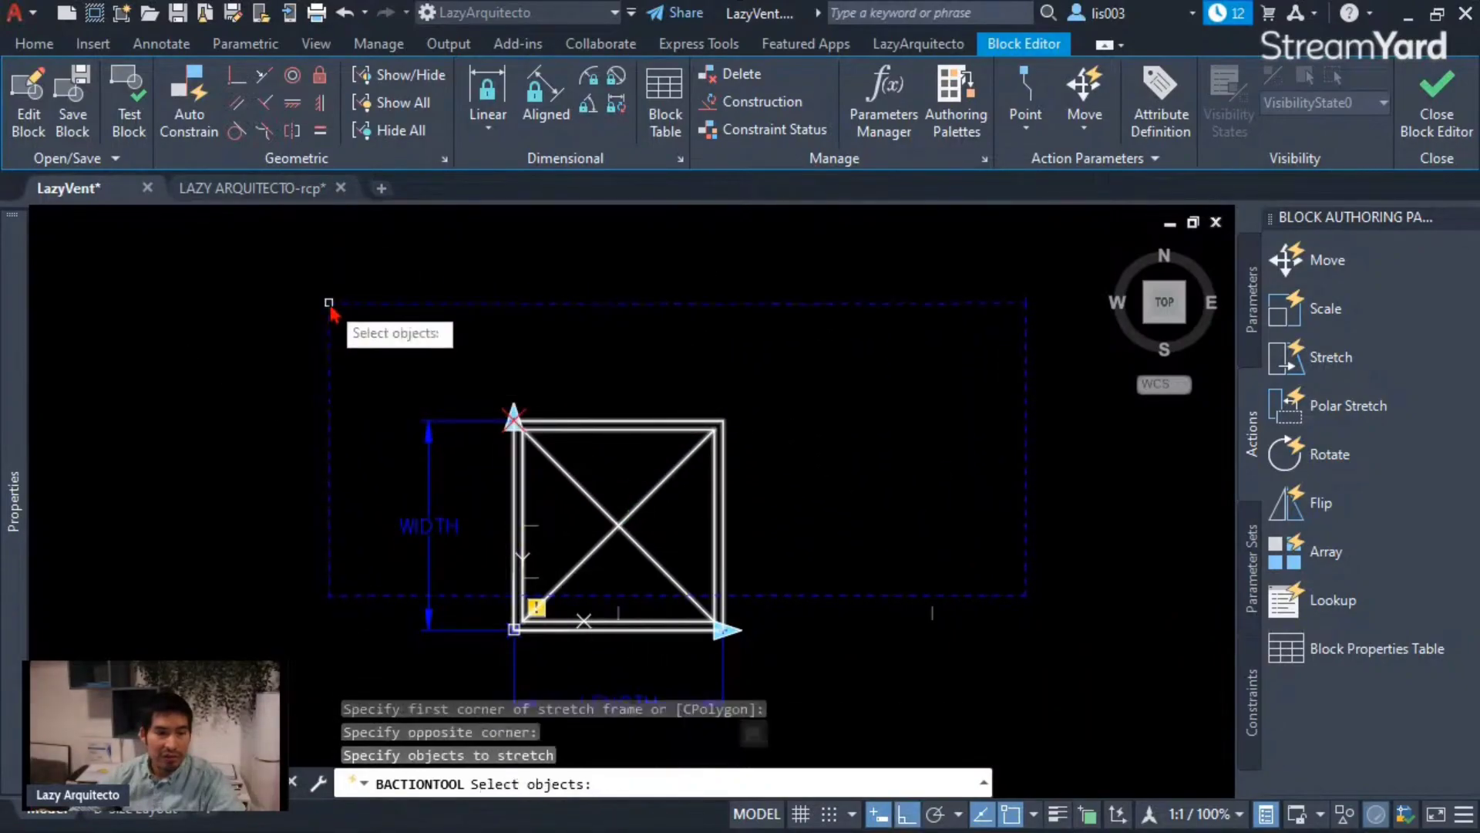
pyautogui.click(747, 586)
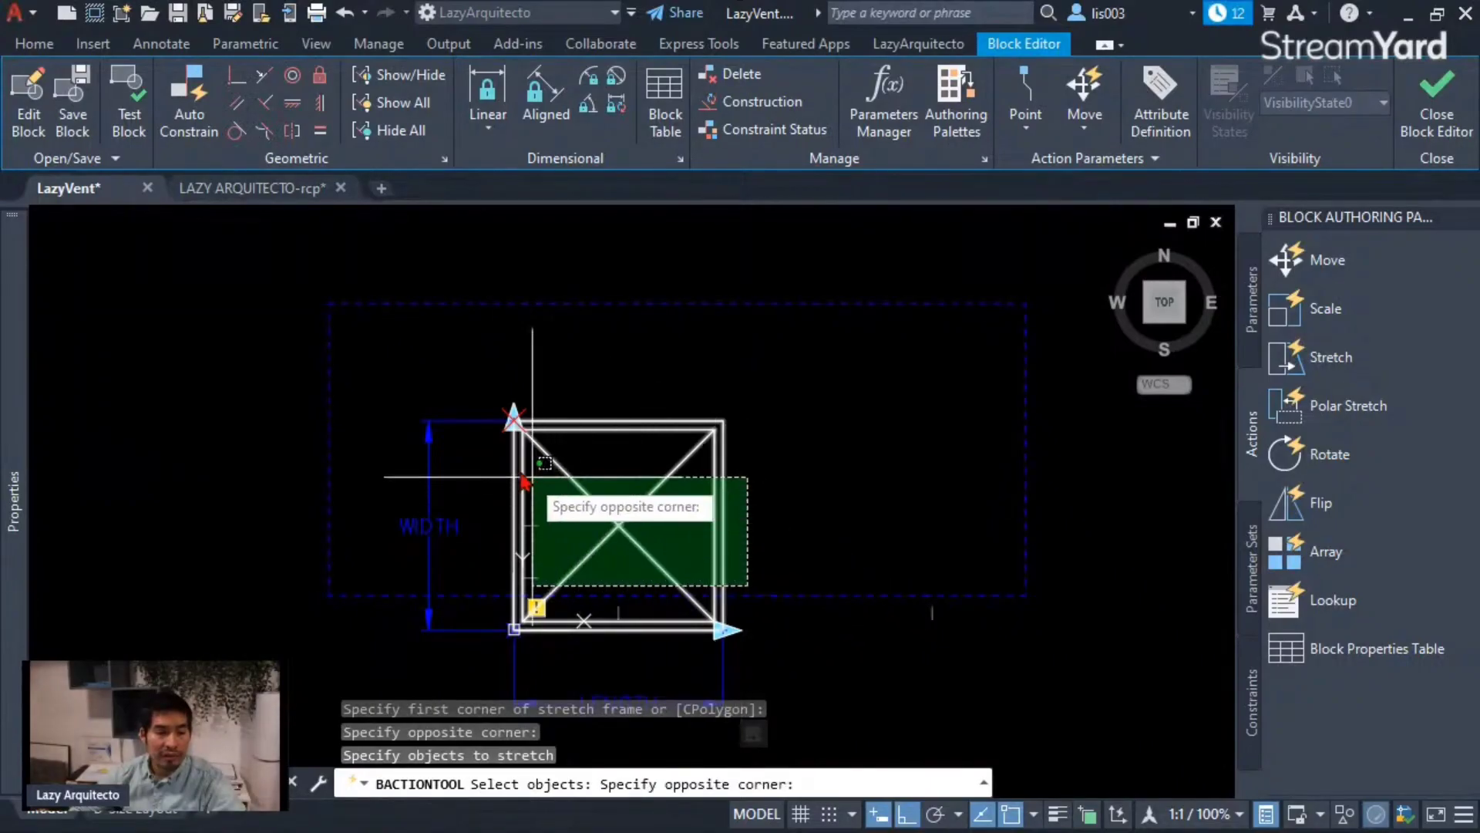
pyautogui.click(370, 357)
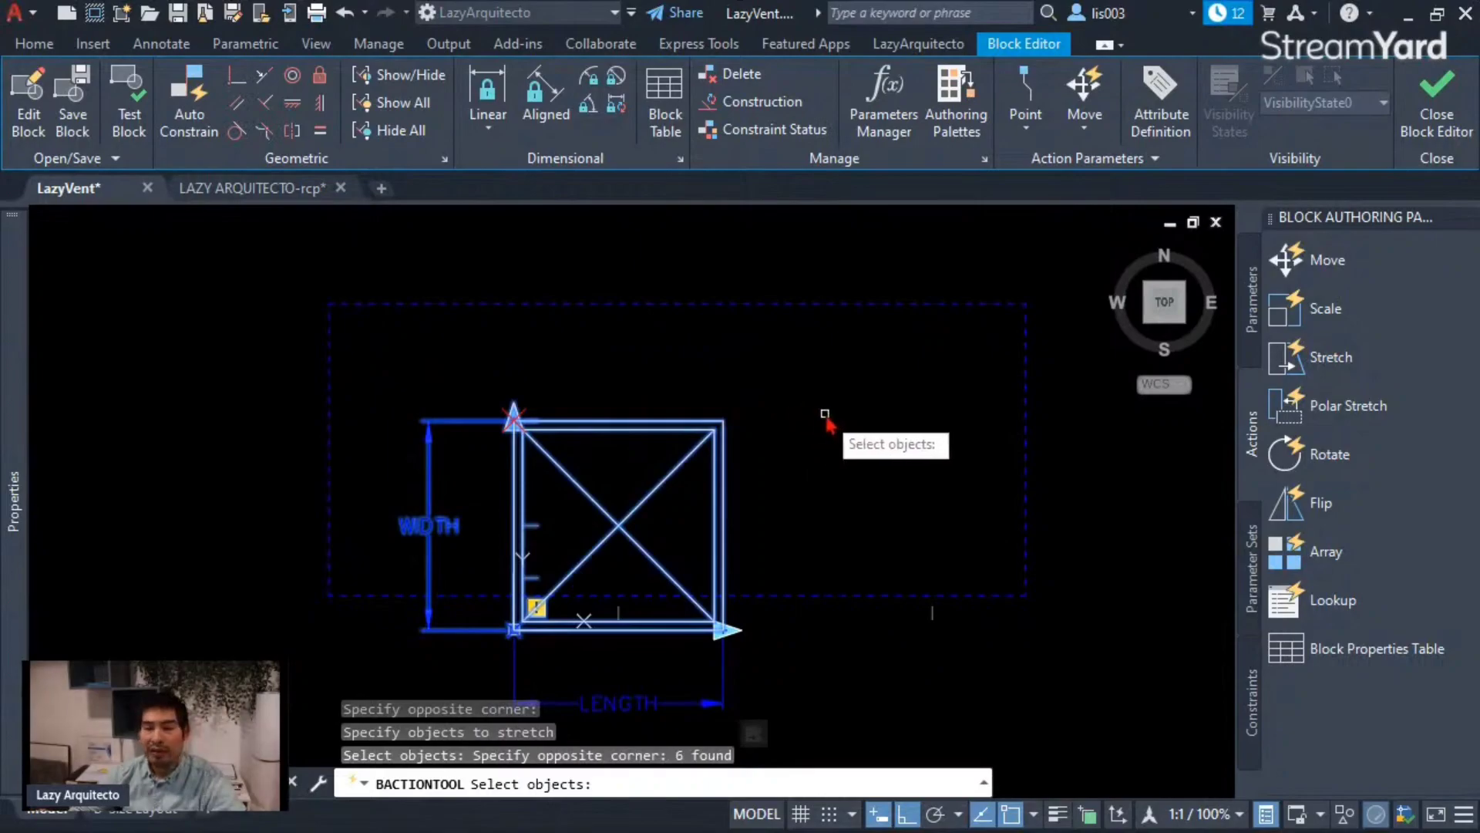
pyautogui.press('Return')
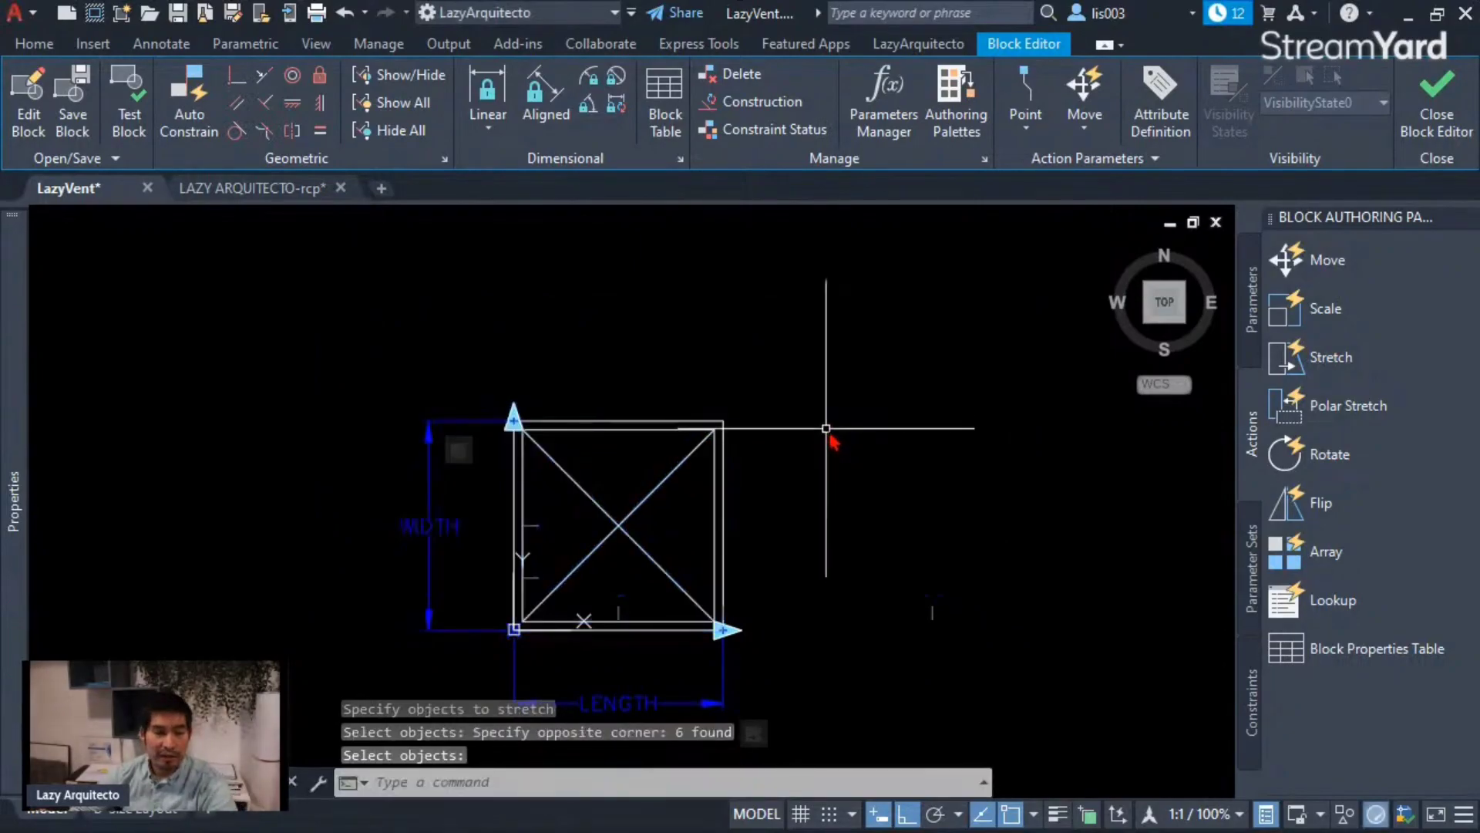
# Open the block in a test window and stretch its length grip to 4'-0".
pyautogui.moveTo(826, 425); pyautogui.dragTo(890, 382, button='middle')
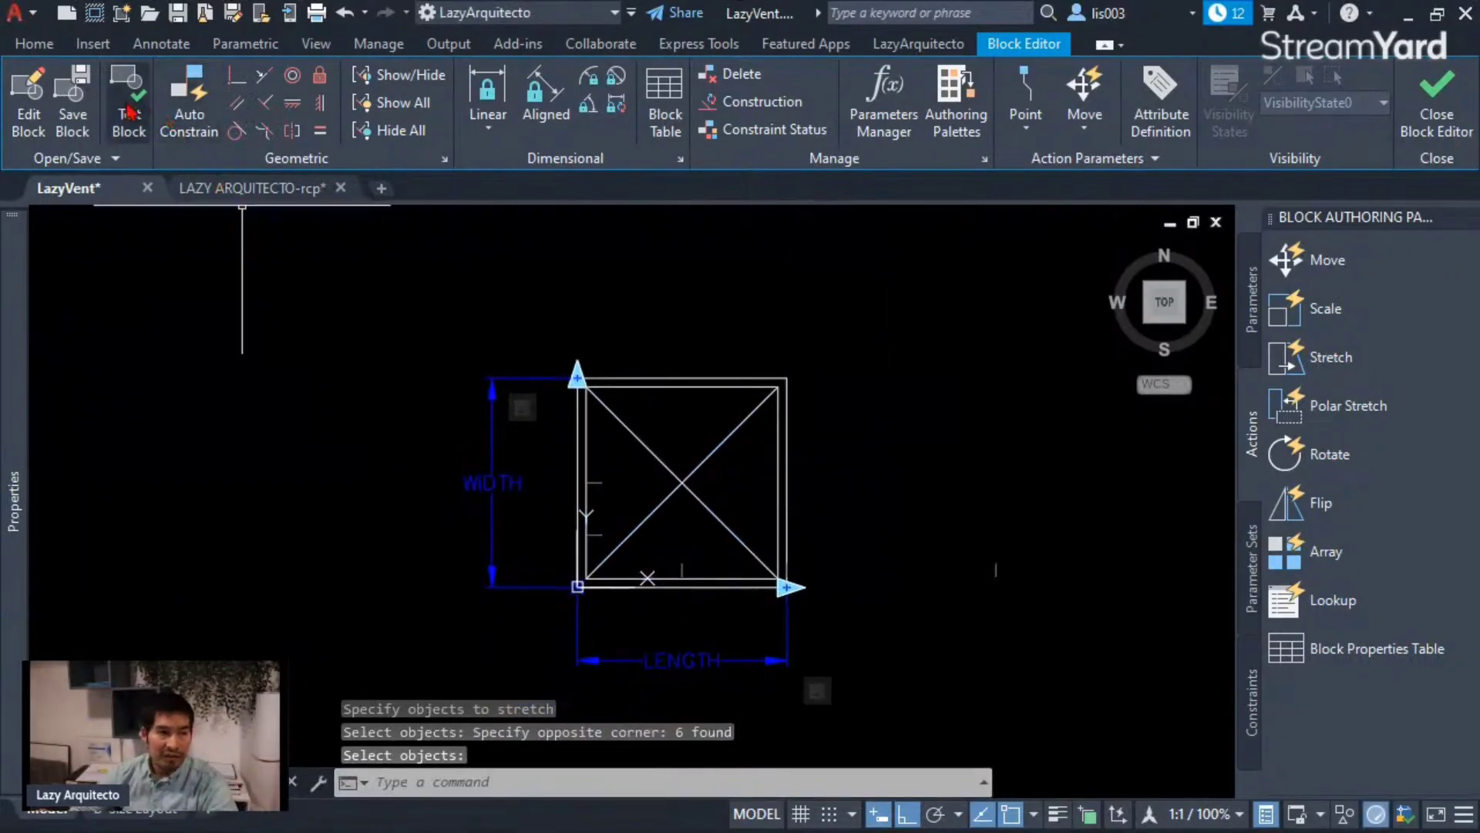
pyautogui.click(129, 108)
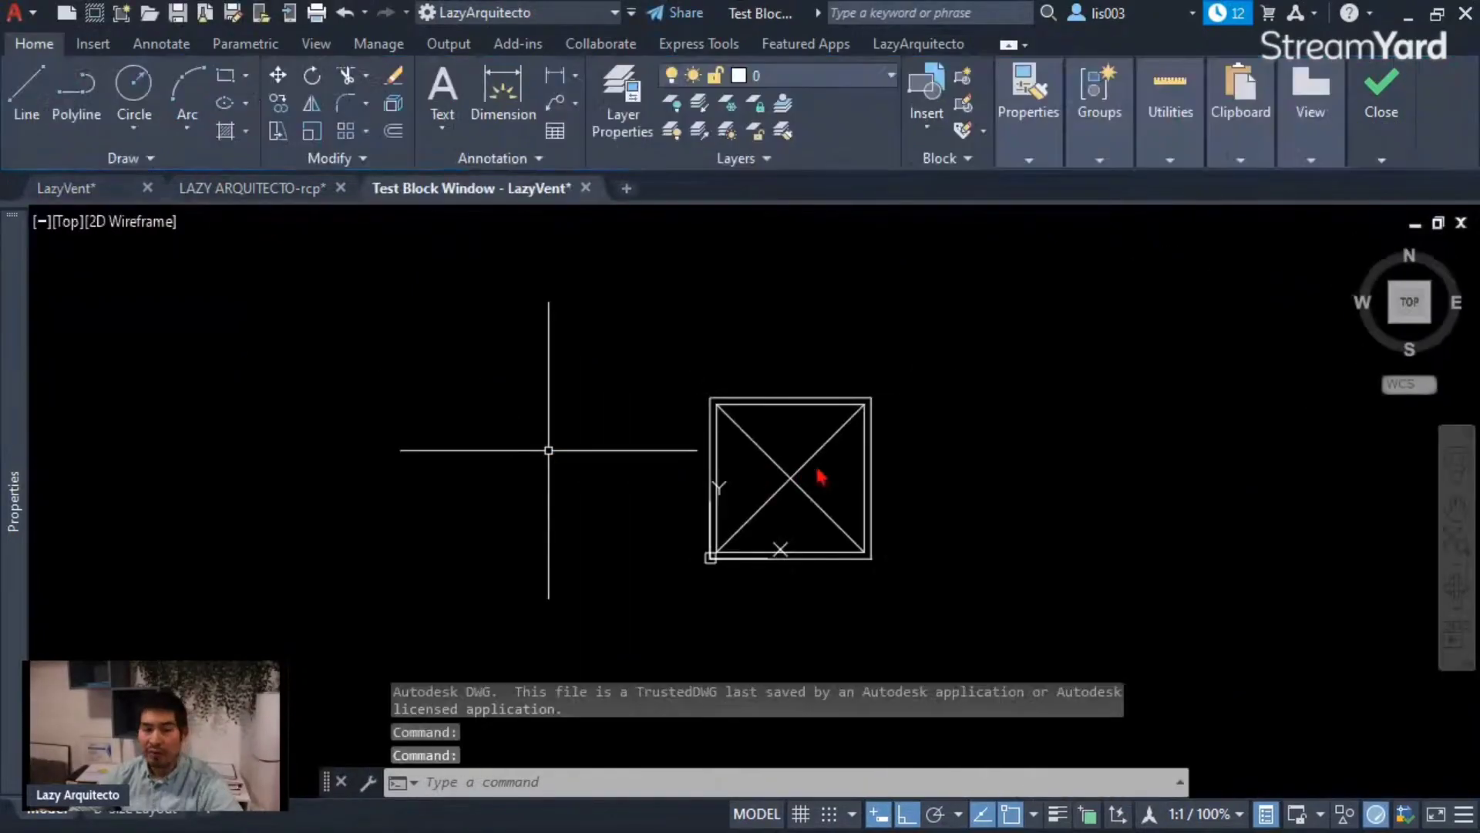
pyautogui.moveTo(821, 472); pyautogui.dragTo(754, 465, button='middle')
pyautogui.click(752, 456)
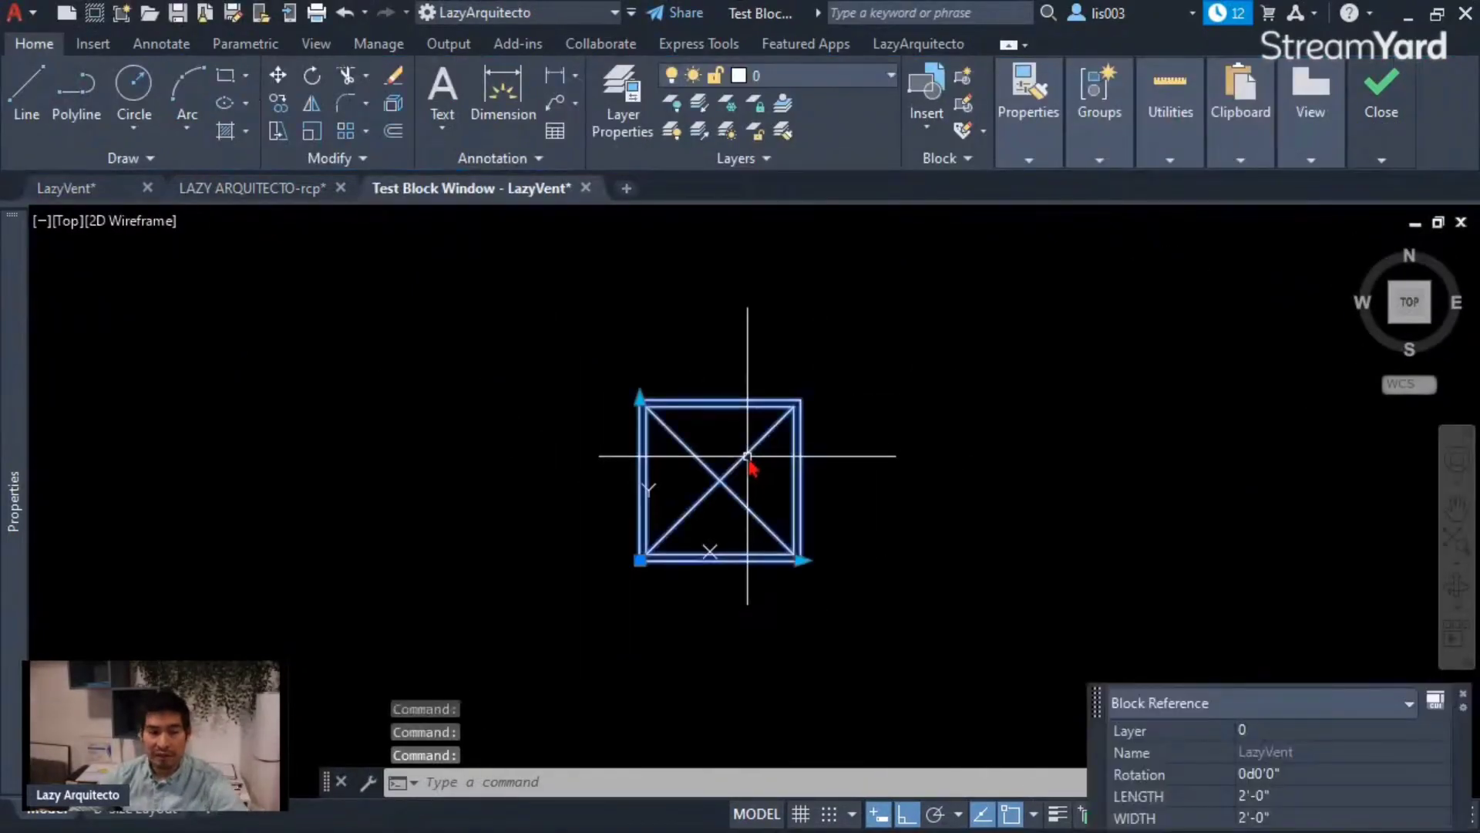
pyautogui.click(802, 562)
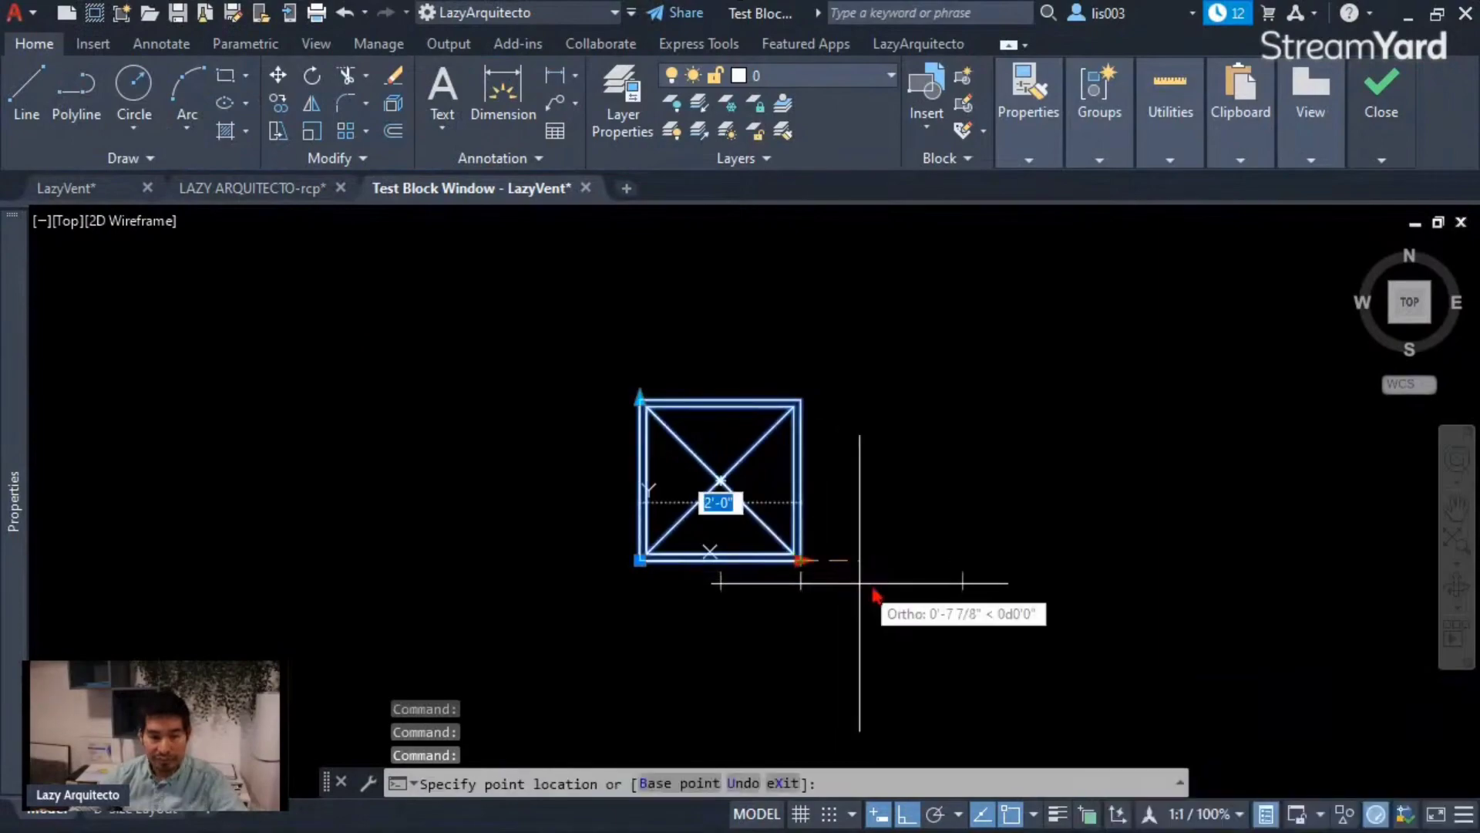
pyautogui.click(956, 580)
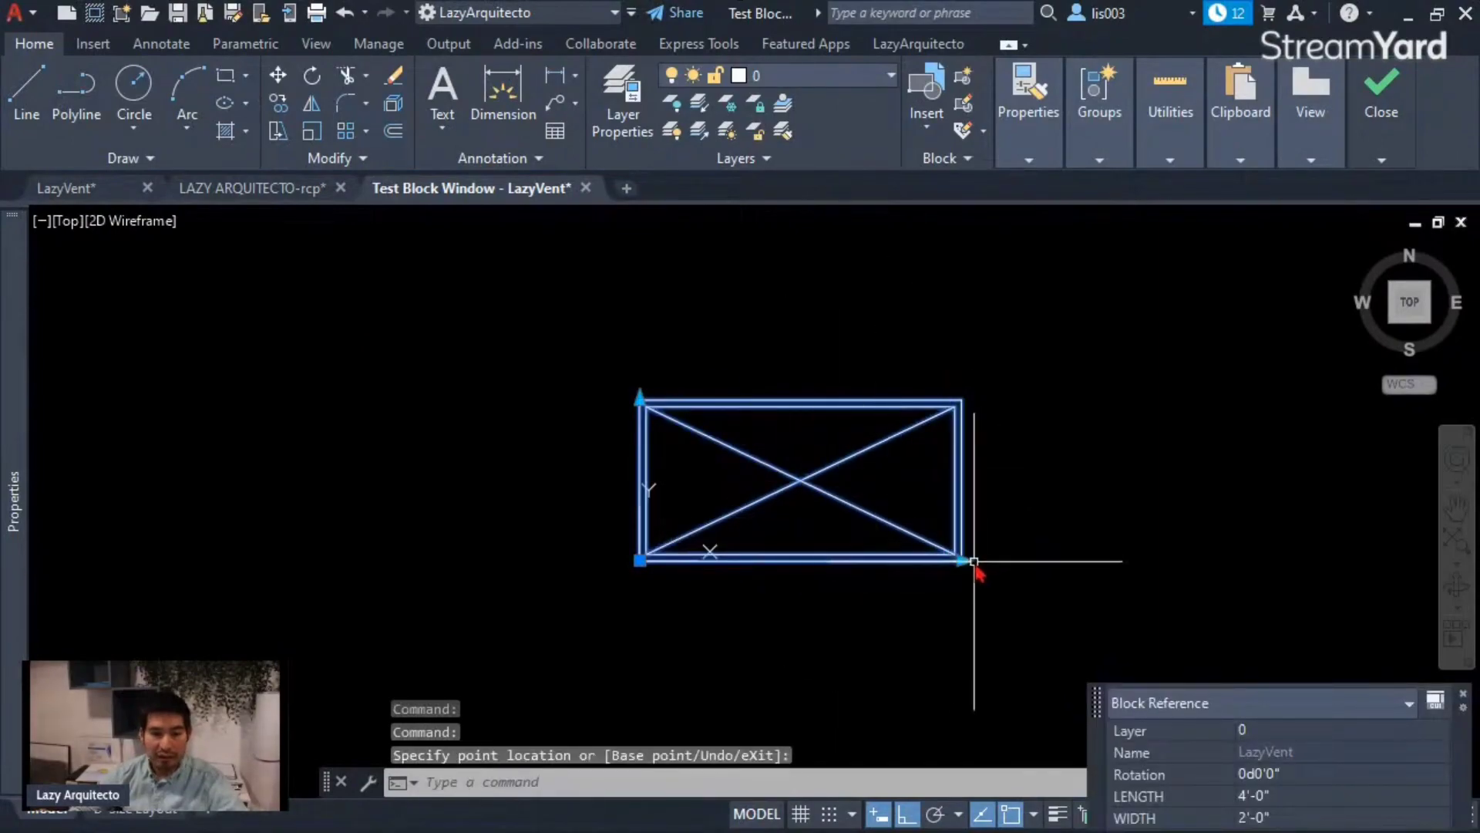
# Test smaller sizes on the test block by stretching its length to 1'-0" and its width to 1'-0".
pyautogui.click(647, 397)
pyautogui.click(965, 561)
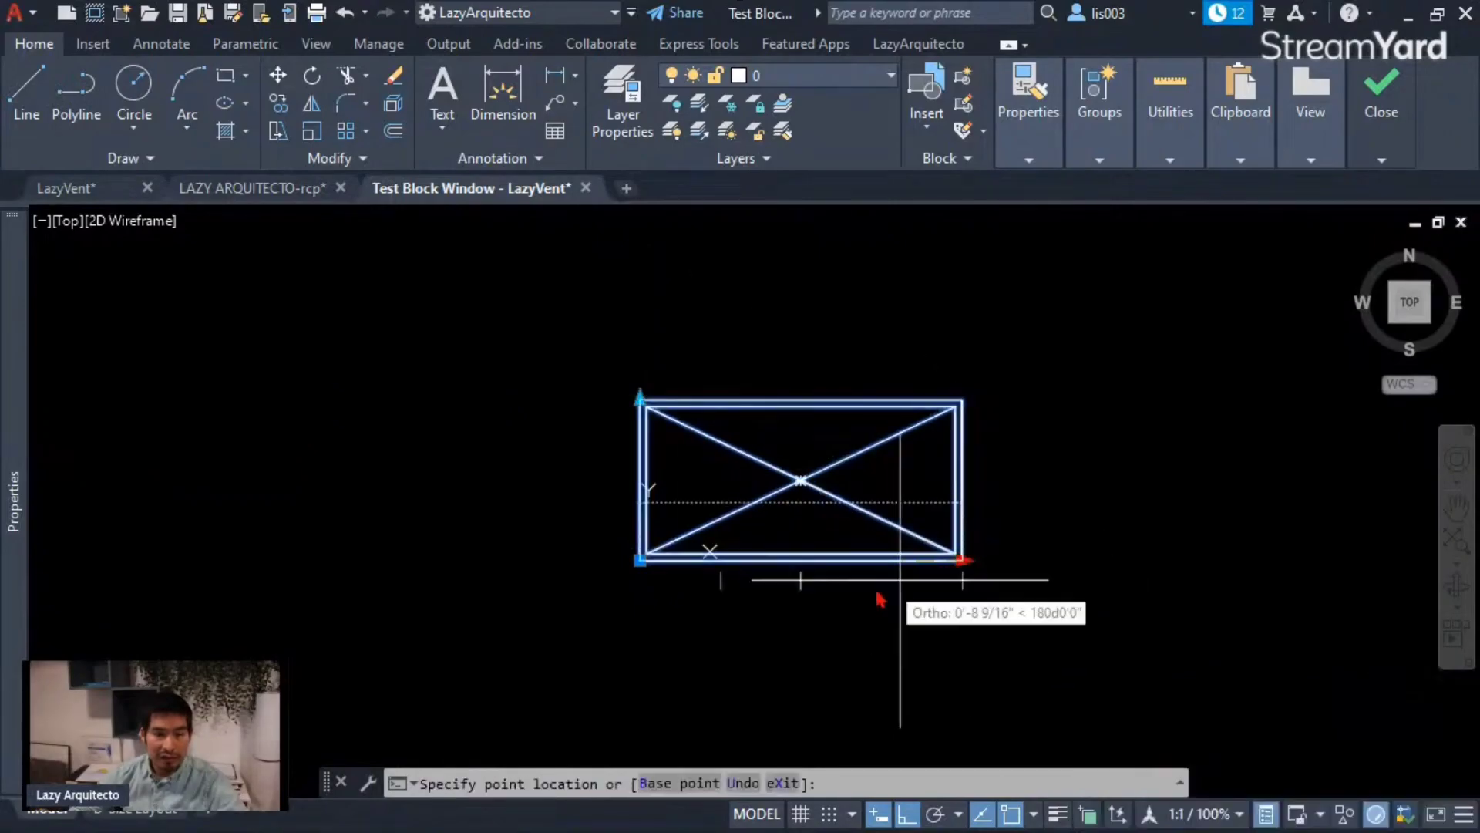
pyautogui.click(739, 603)
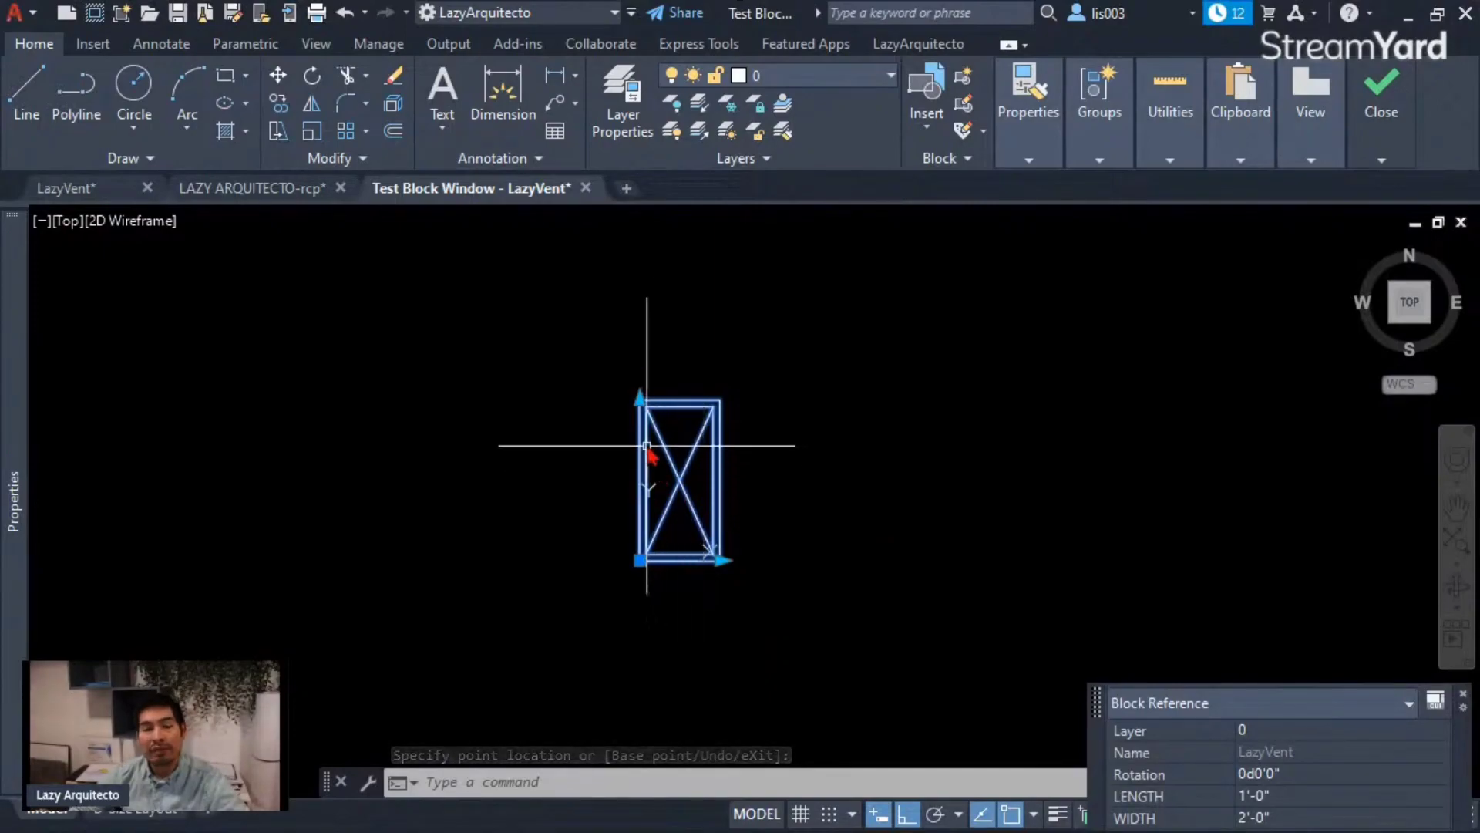
pyautogui.click(640, 398)
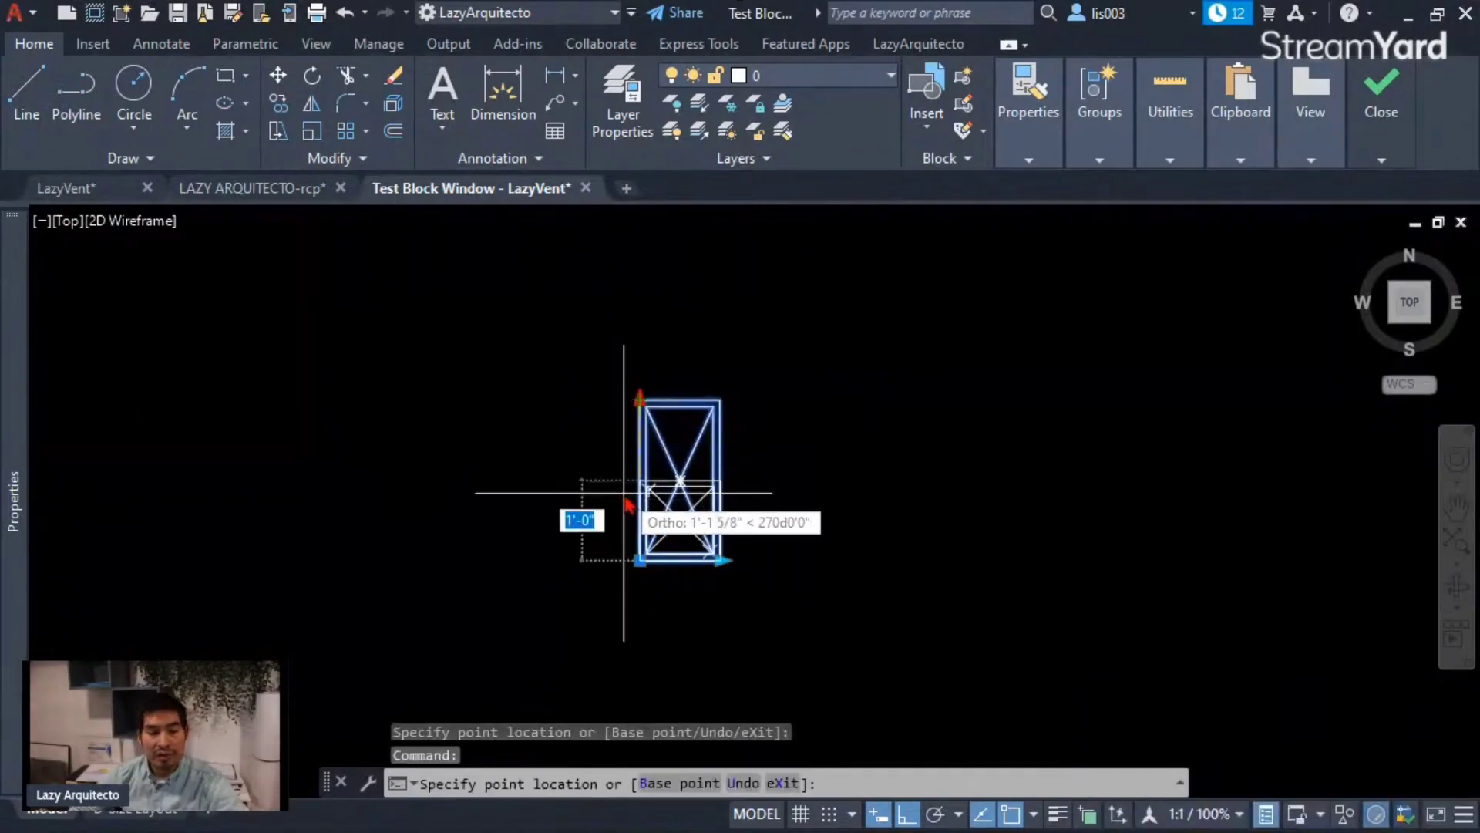
pyautogui.click(629, 524)
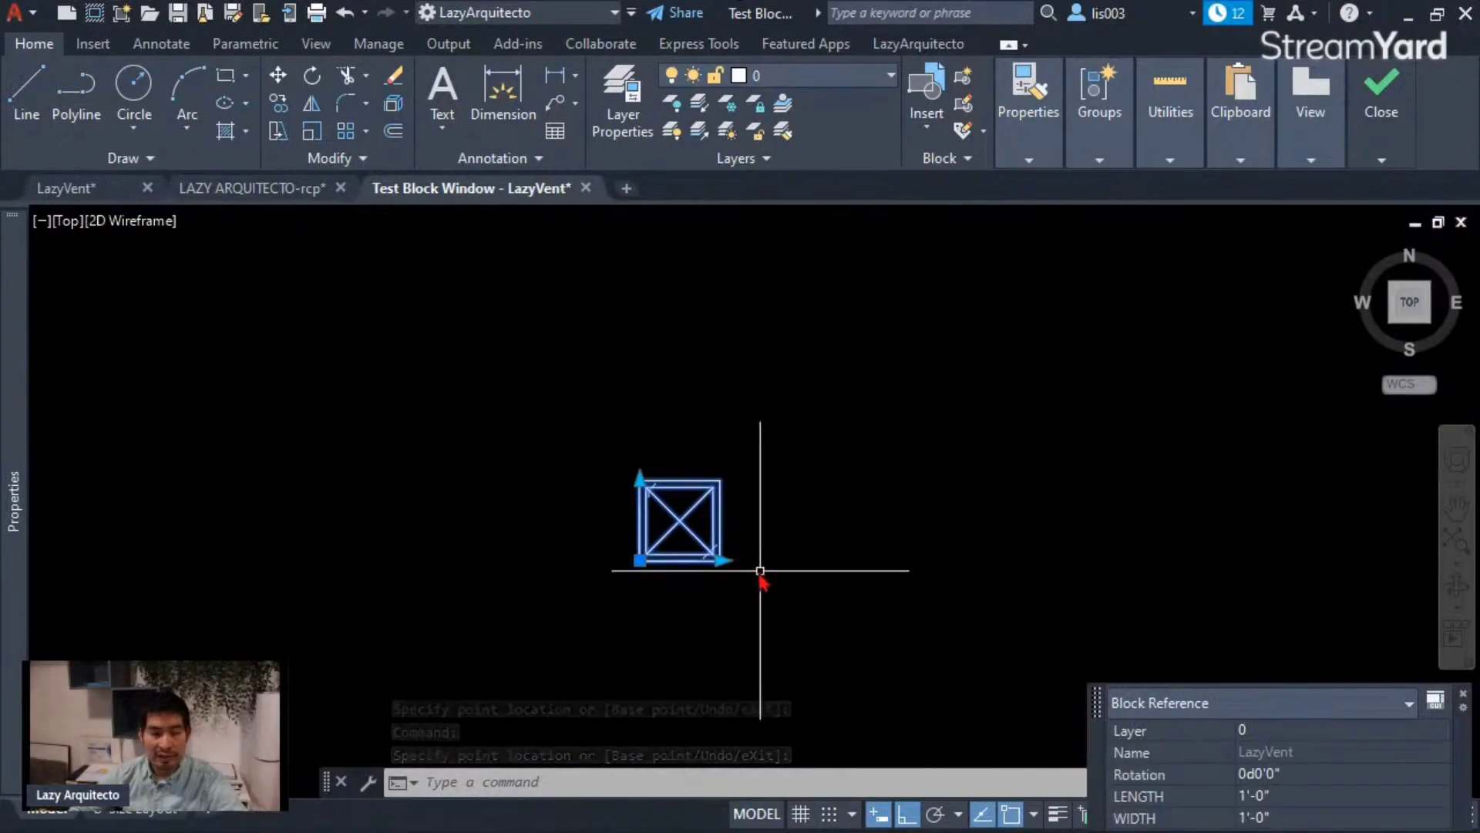
pyautogui.press('Escape')
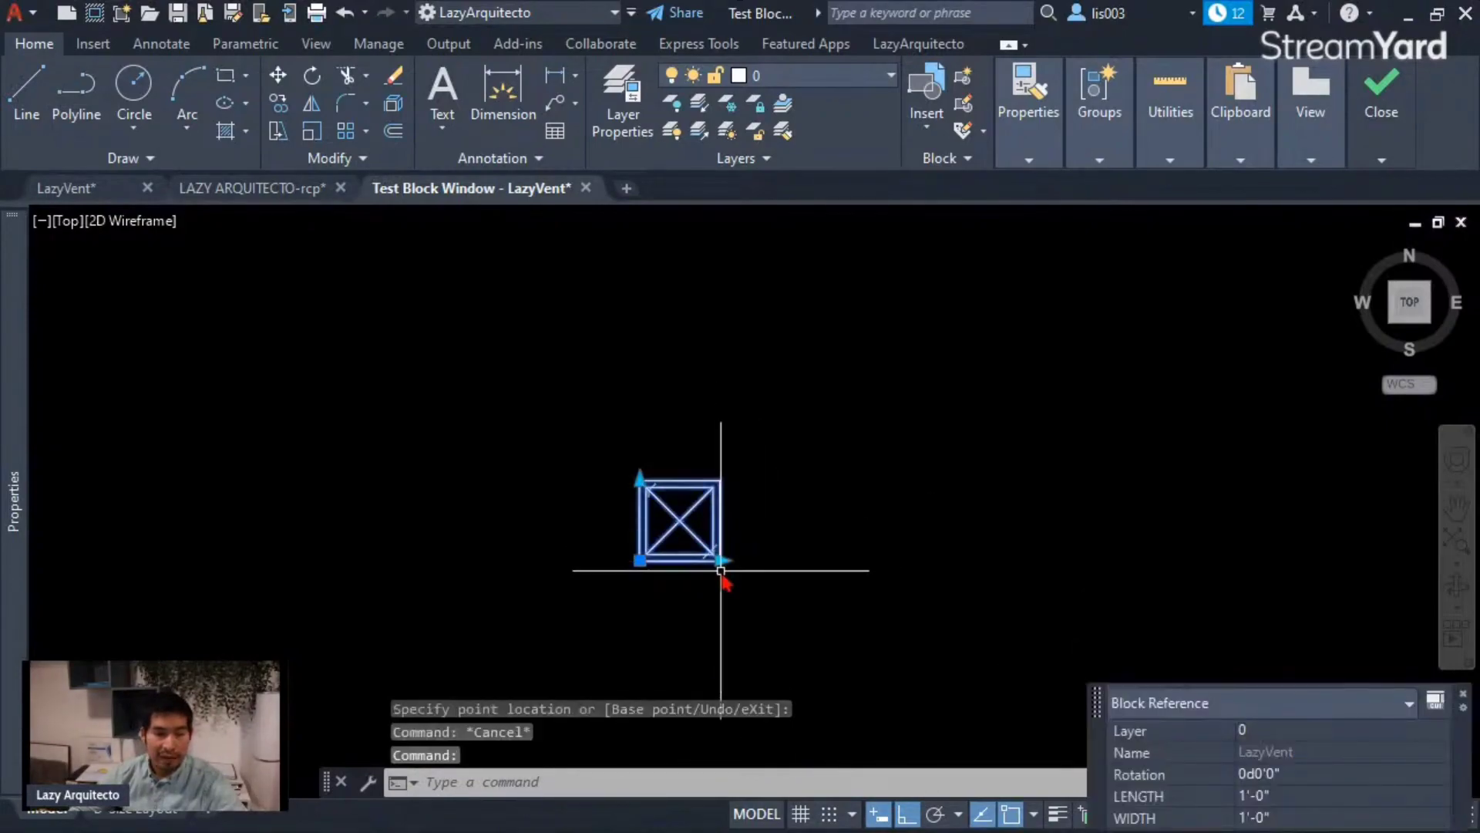
# Test a long, narrow vent by stretching the test block's length to 4'-0" and its width to 6".
pyautogui.click(722, 560)
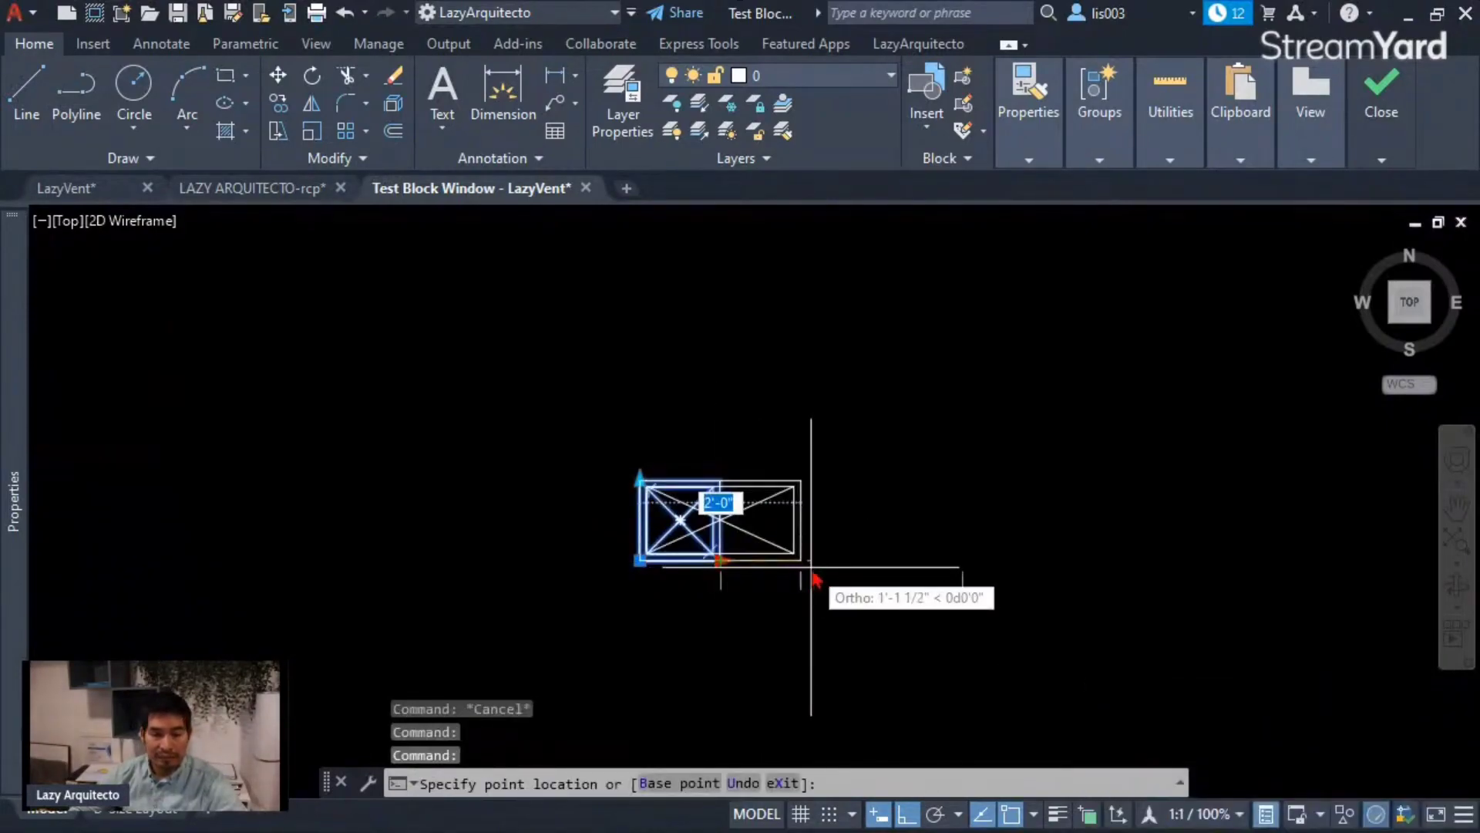
pyautogui.click(937, 570)
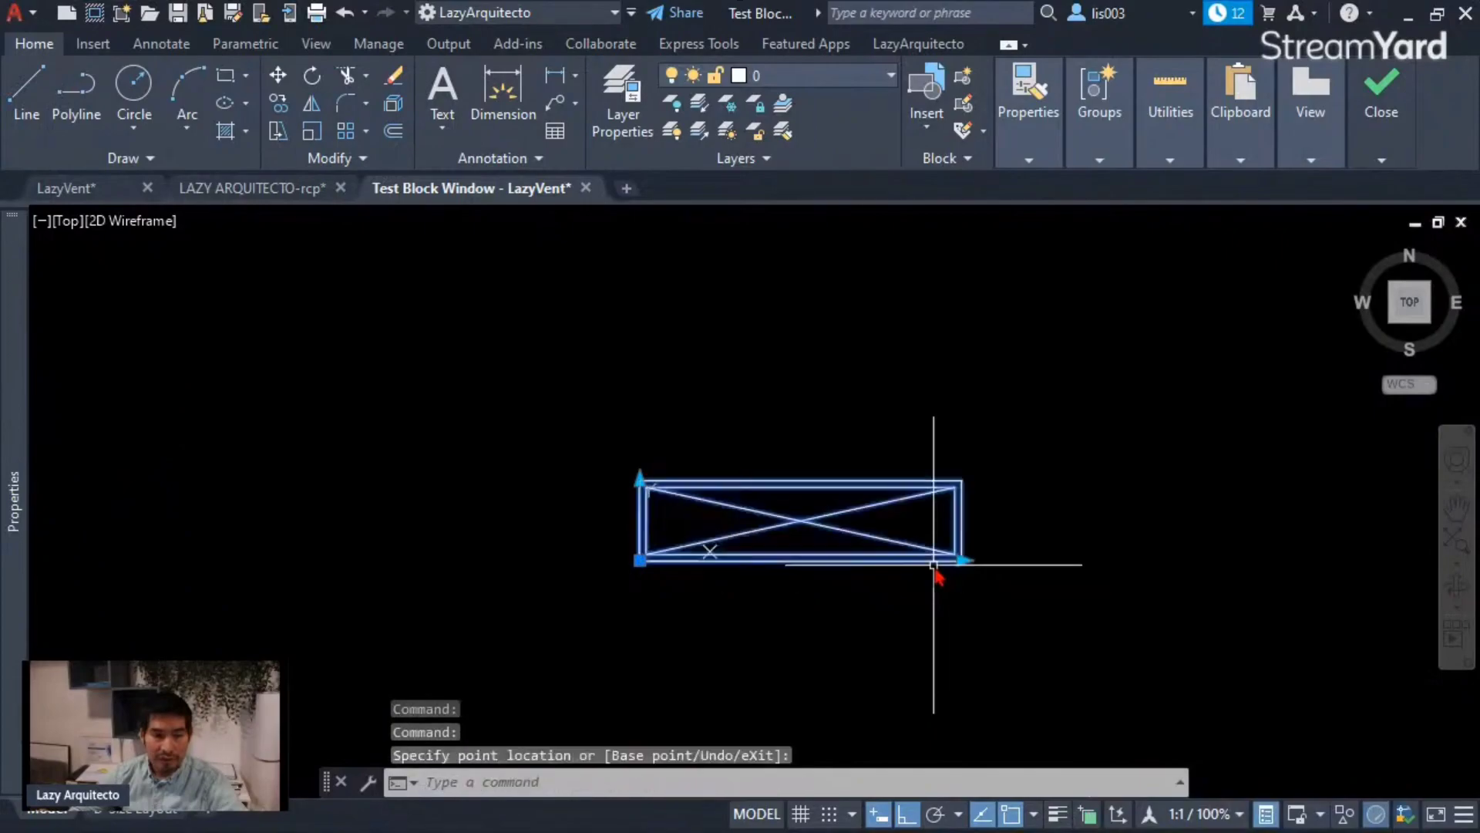
pyautogui.click(640, 479)
pyautogui.write('6')
pyautogui.press('Return')
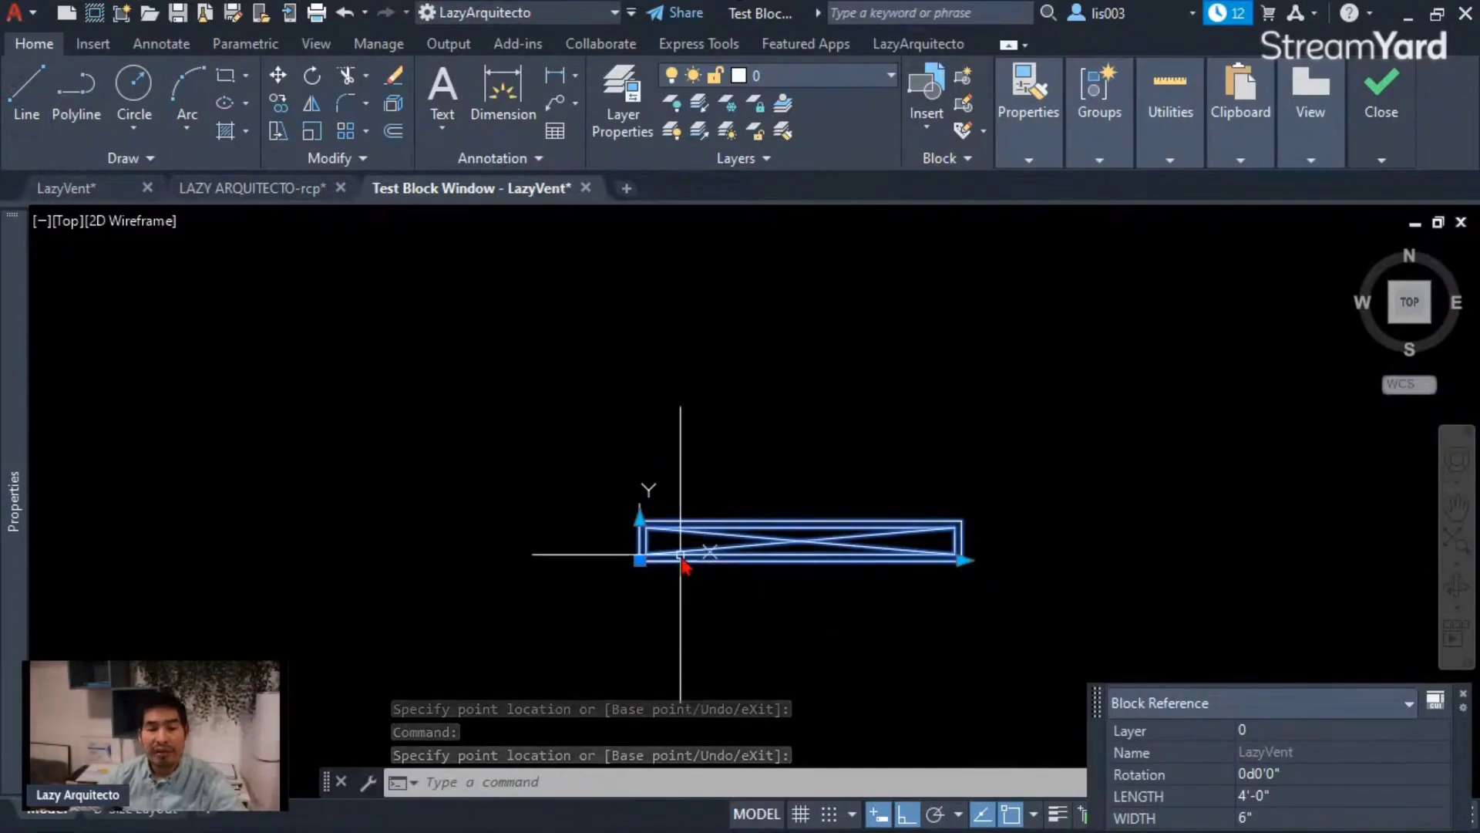
pyautogui.press('Escape')
pyautogui.click(638, 550)
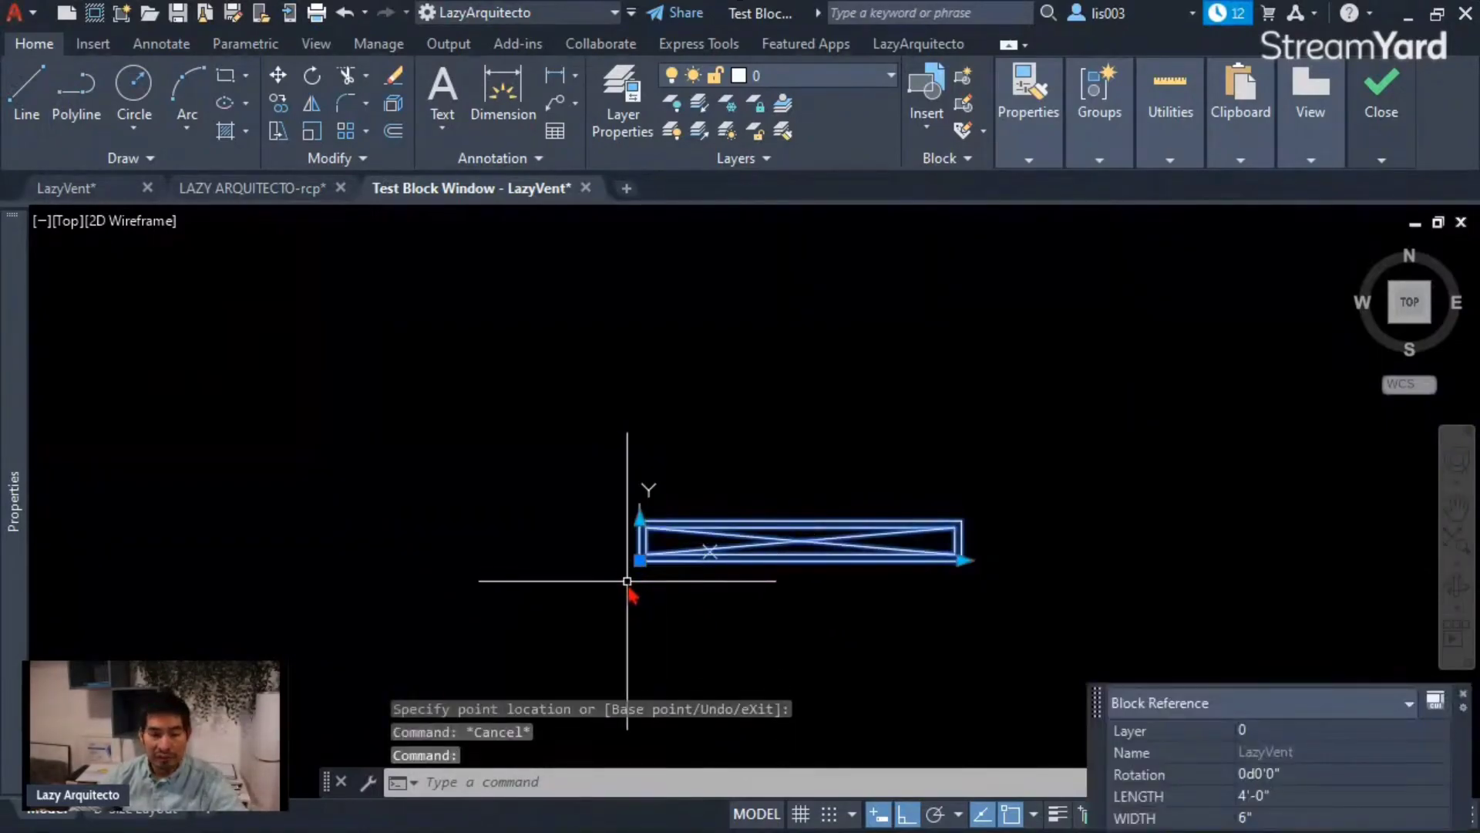
pyautogui.press('Escape')
# Stretch the test block's width to 2'-0", shorten its length to 1'-0", and deselect it.
pyautogui.click(802, 545)
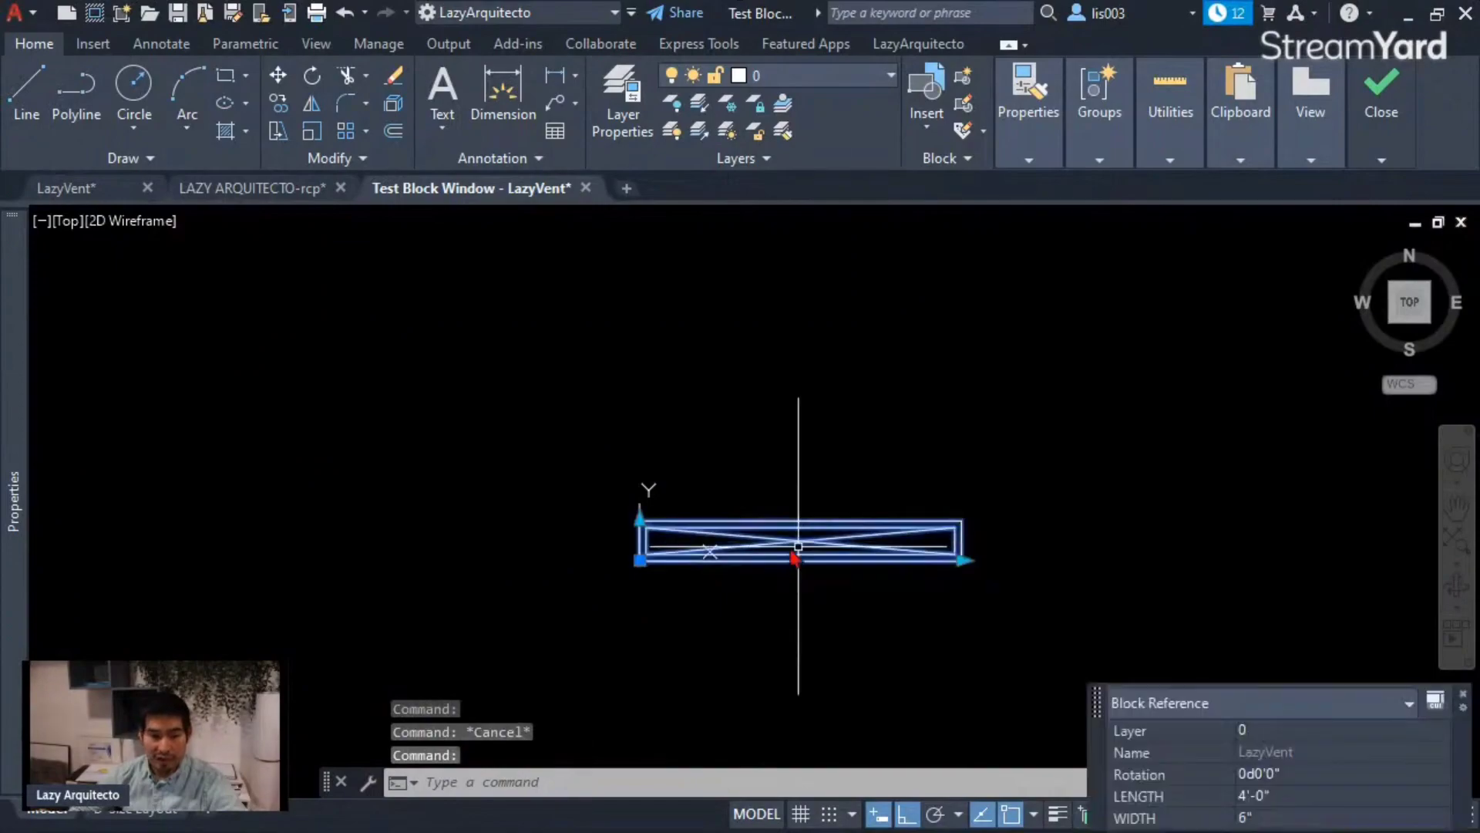
pyautogui.click(640, 518)
pyautogui.click(640, 480)
pyautogui.click(641, 480)
pyautogui.click(641, 400)
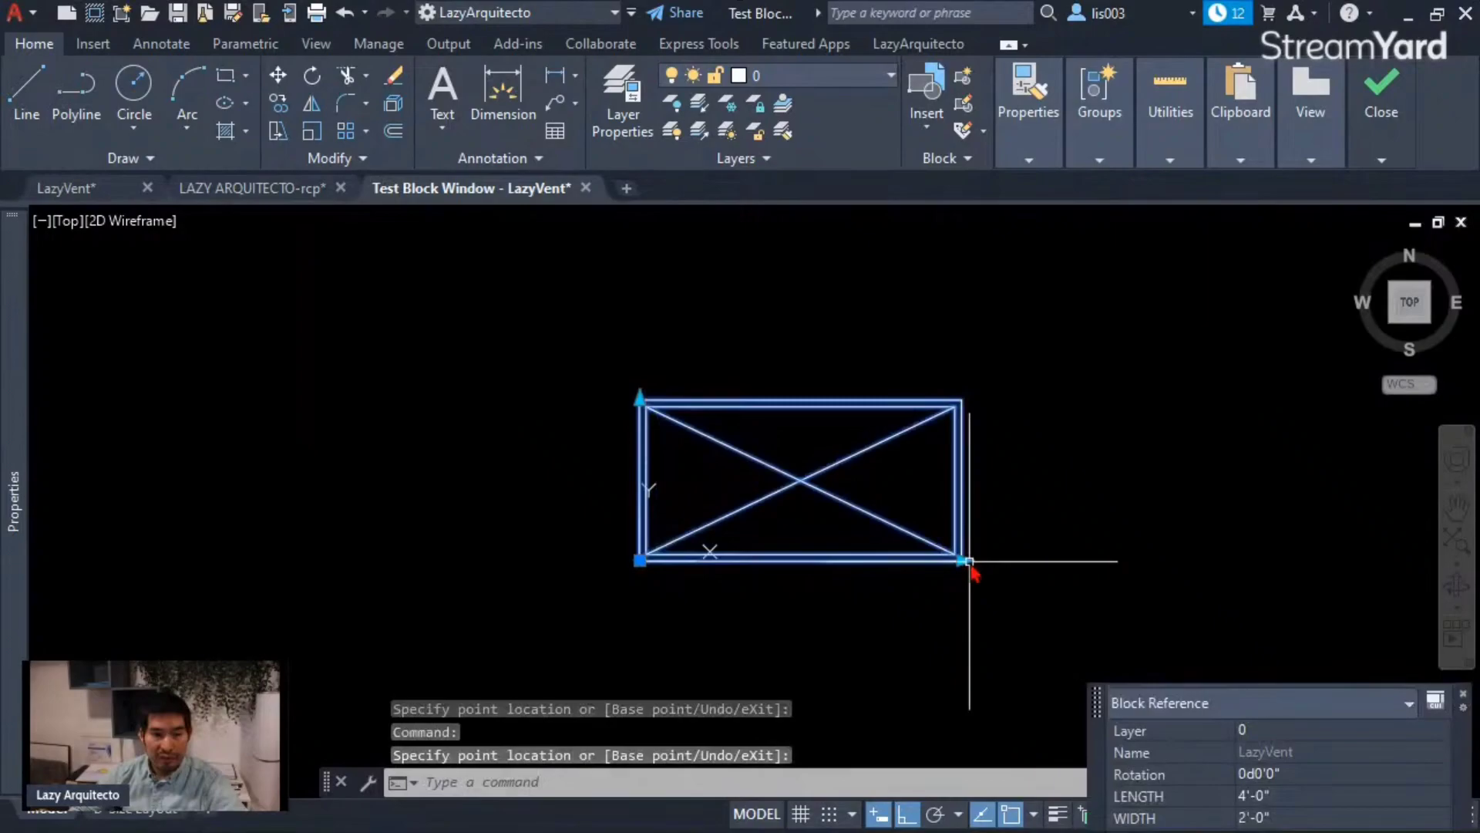
pyautogui.click(957, 560)
pyautogui.click(722, 562)
pyautogui.press('Escape')
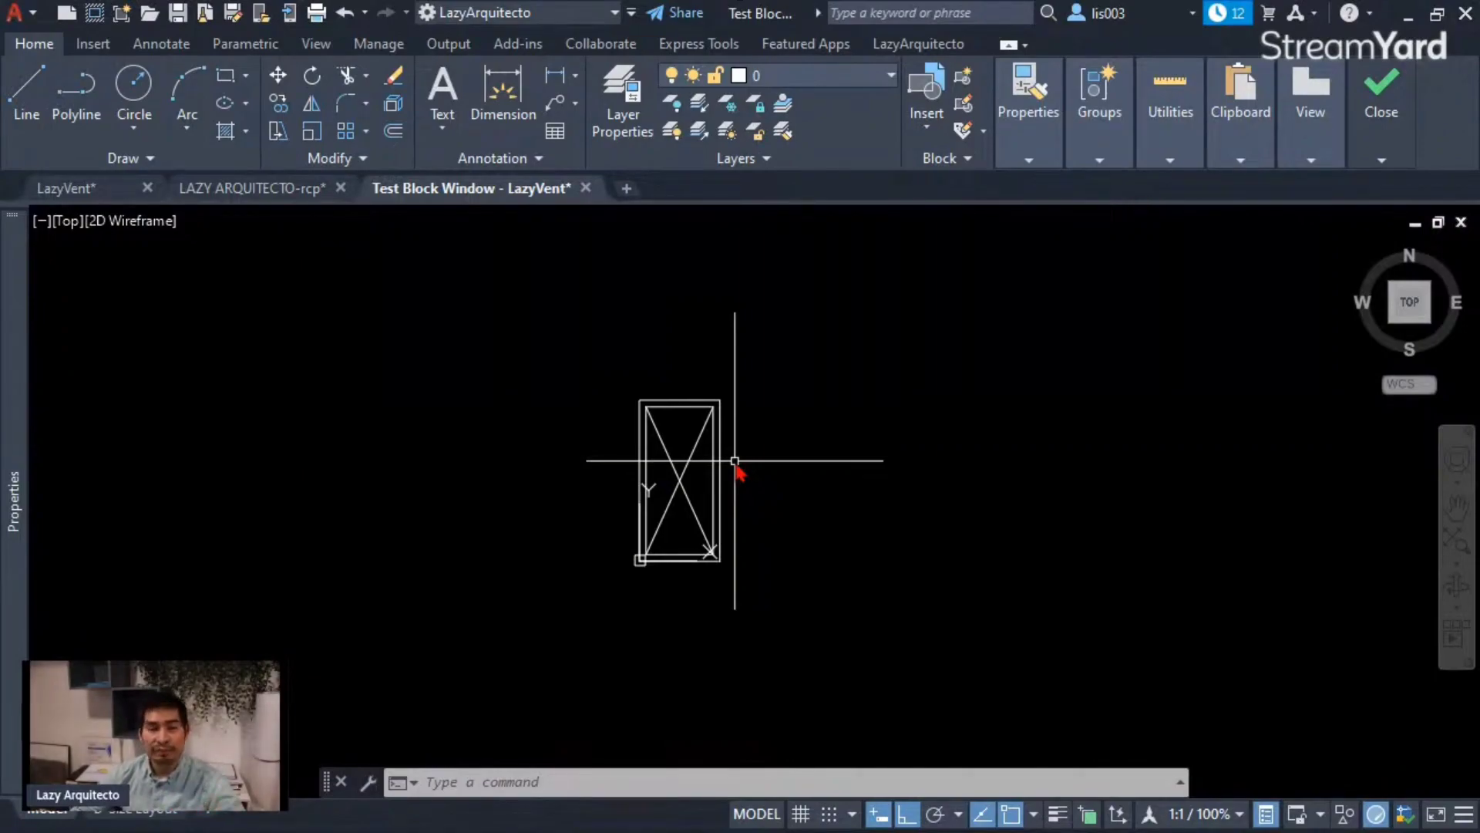
# Close the test block window and return to the LazyVent block definition.
pyautogui.moveTo(1391, 125)
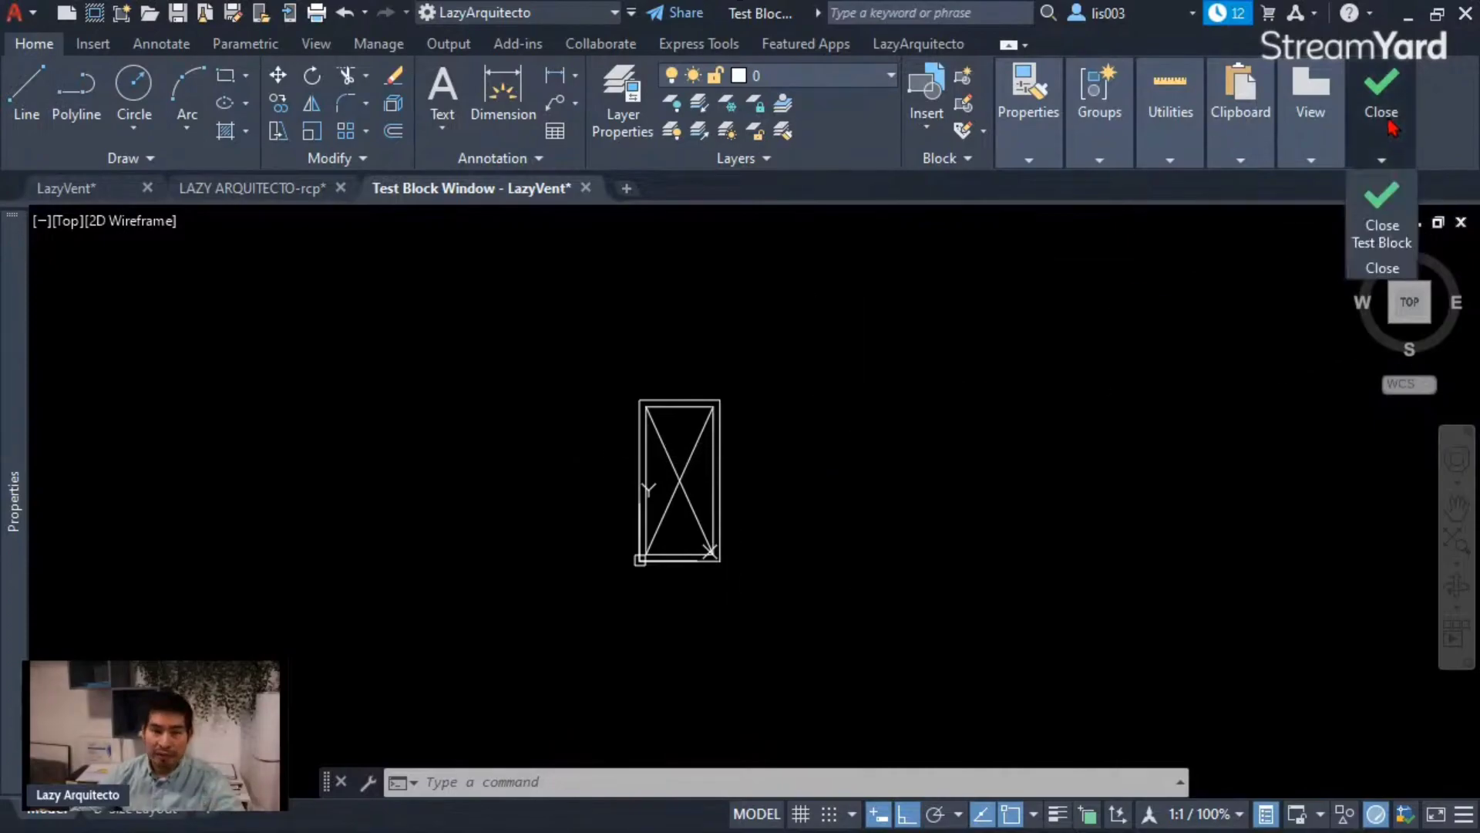
pyautogui.click(1386, 242)
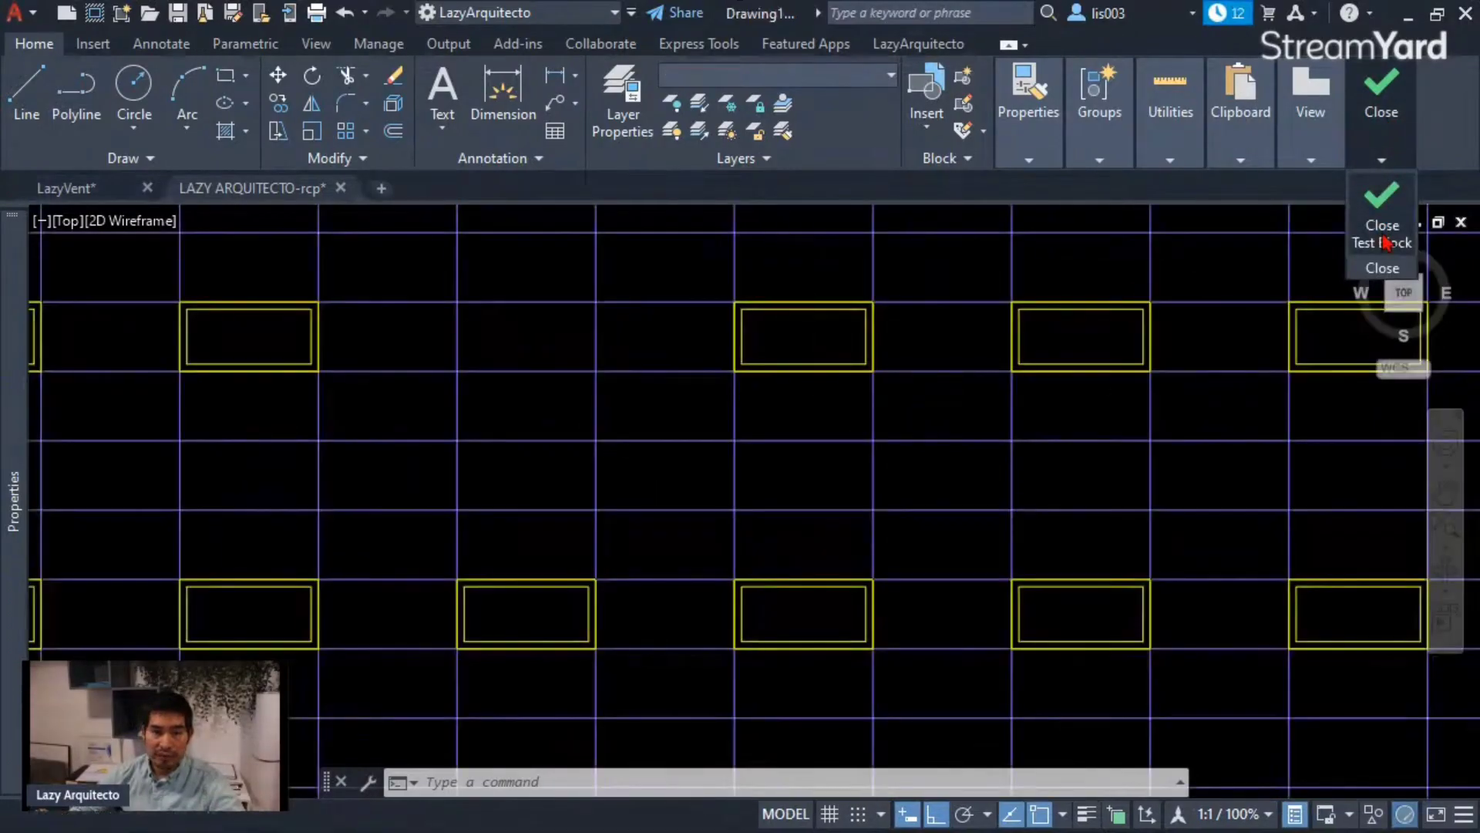
pyautogui.click(77, 188)
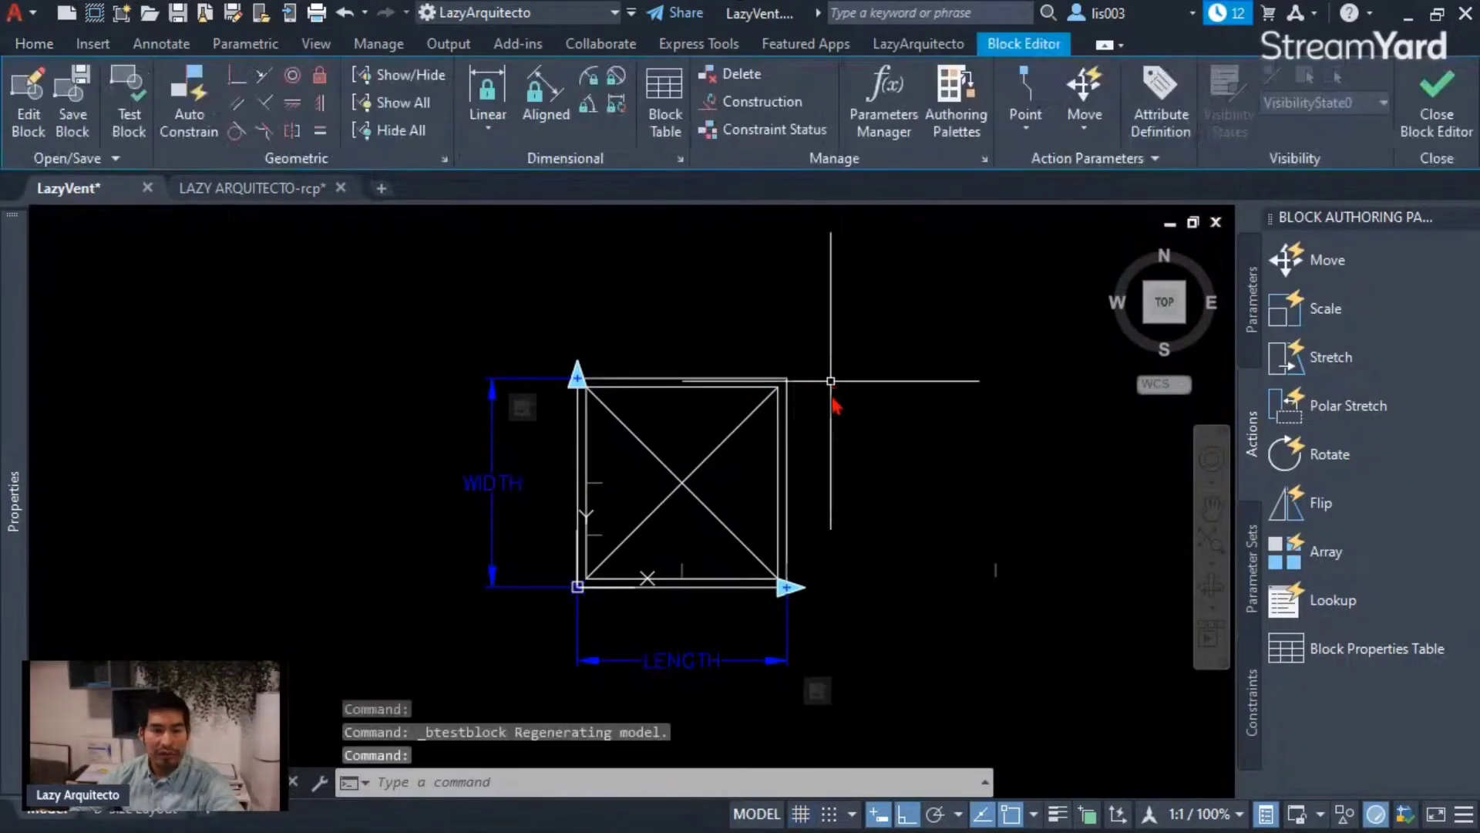
# Add a Visibility parameter level with the square's top edge, between the WIDTH dimension line and the upper-left corner.
pyautogui.scroll(-3, 840, 385)
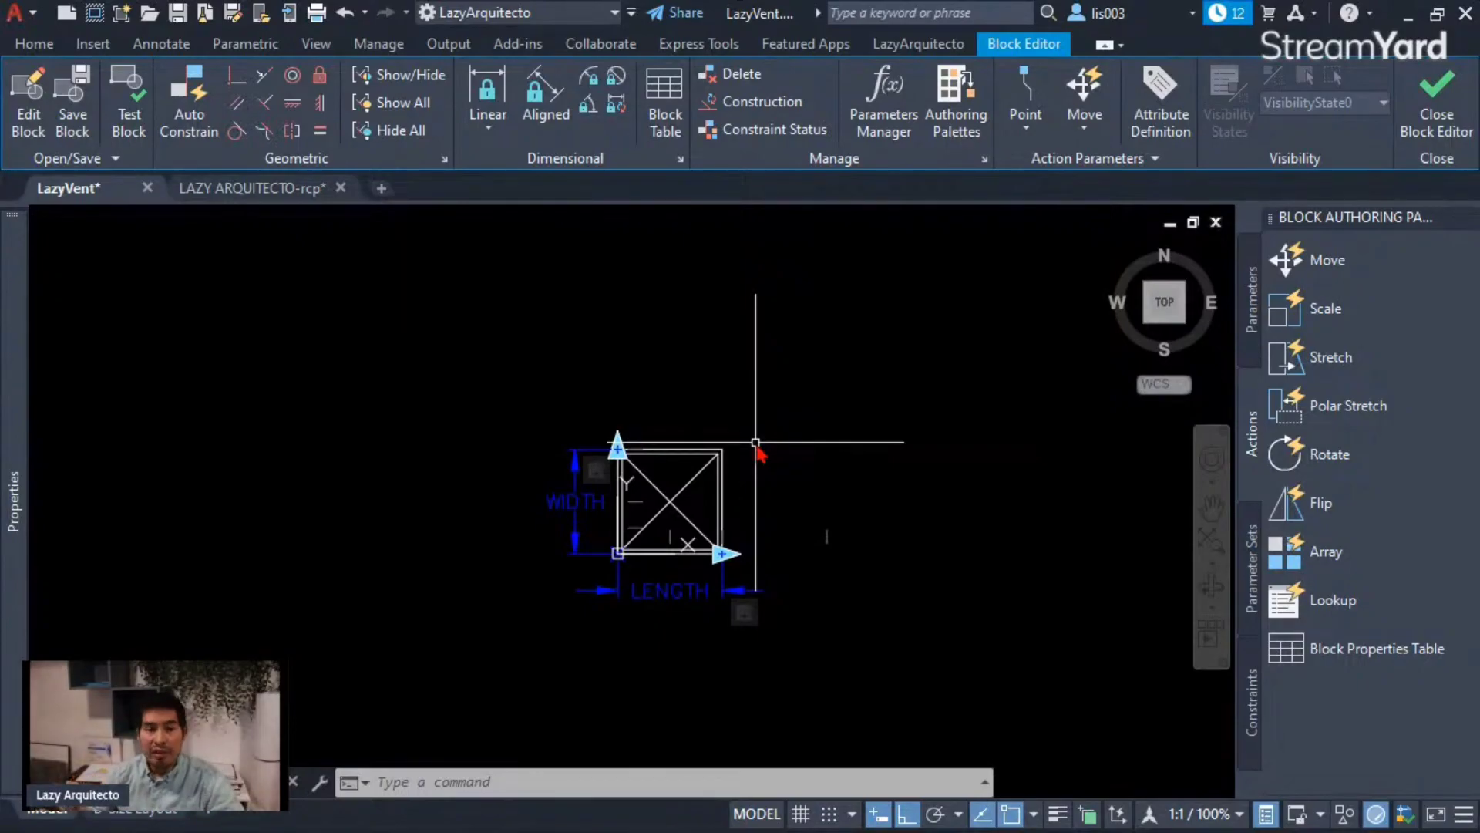
pyautogui.moveTo(836, 391); pyautogui.dragTo(848, 401, button='middle')
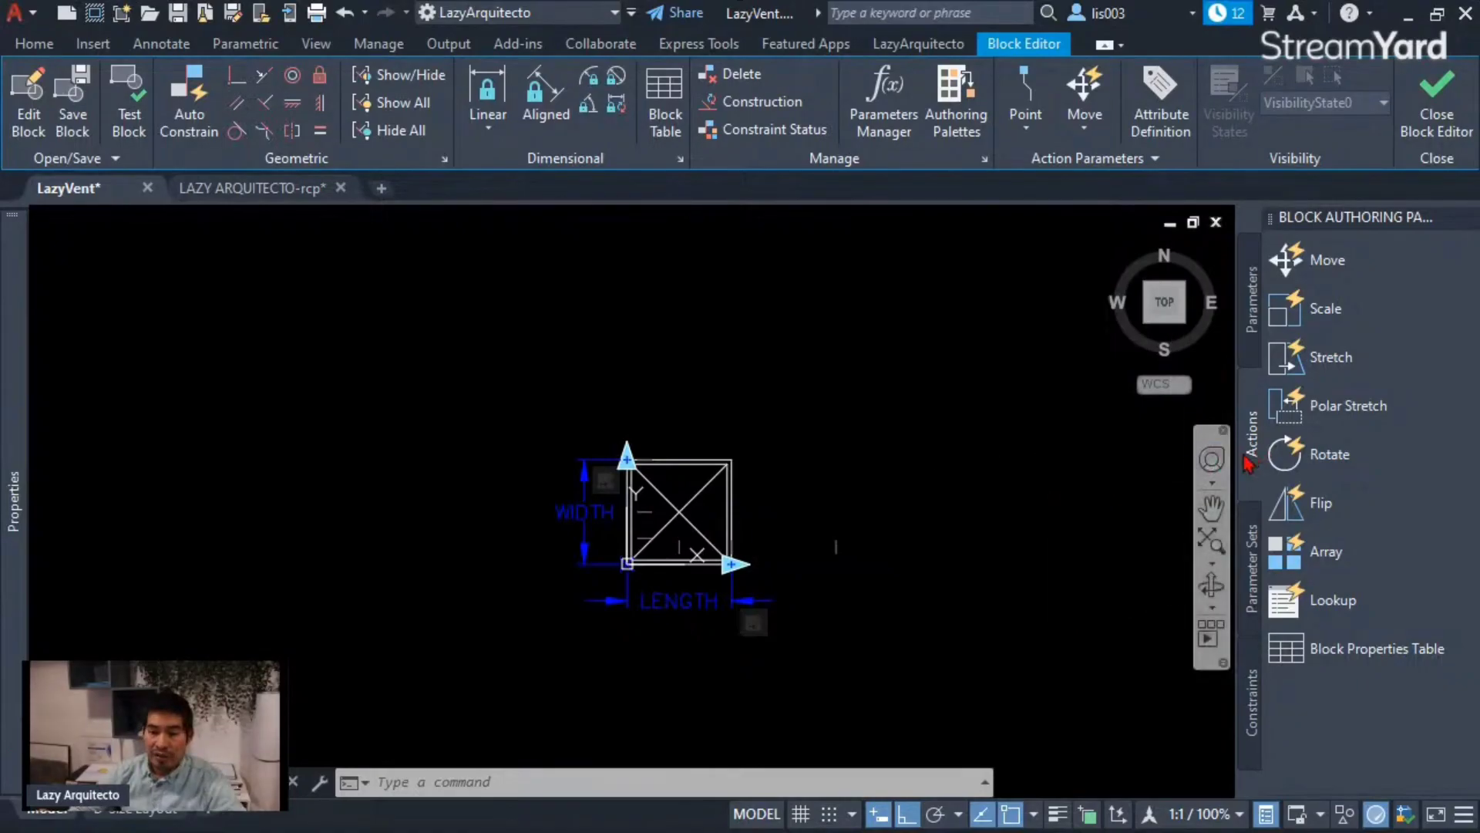
pyautogui.click(1249, 322)
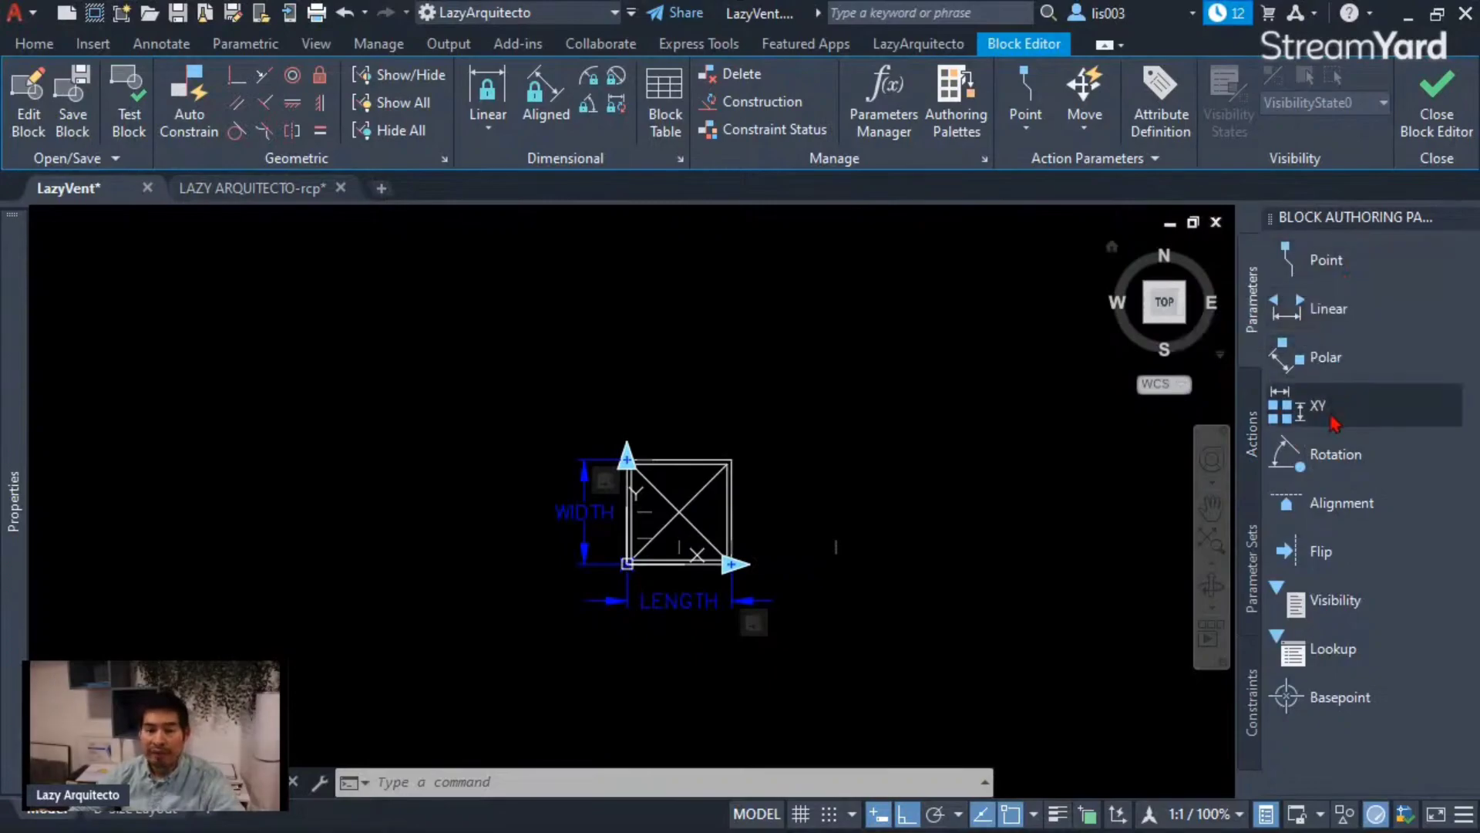
pyautogui.click(1330, 612)
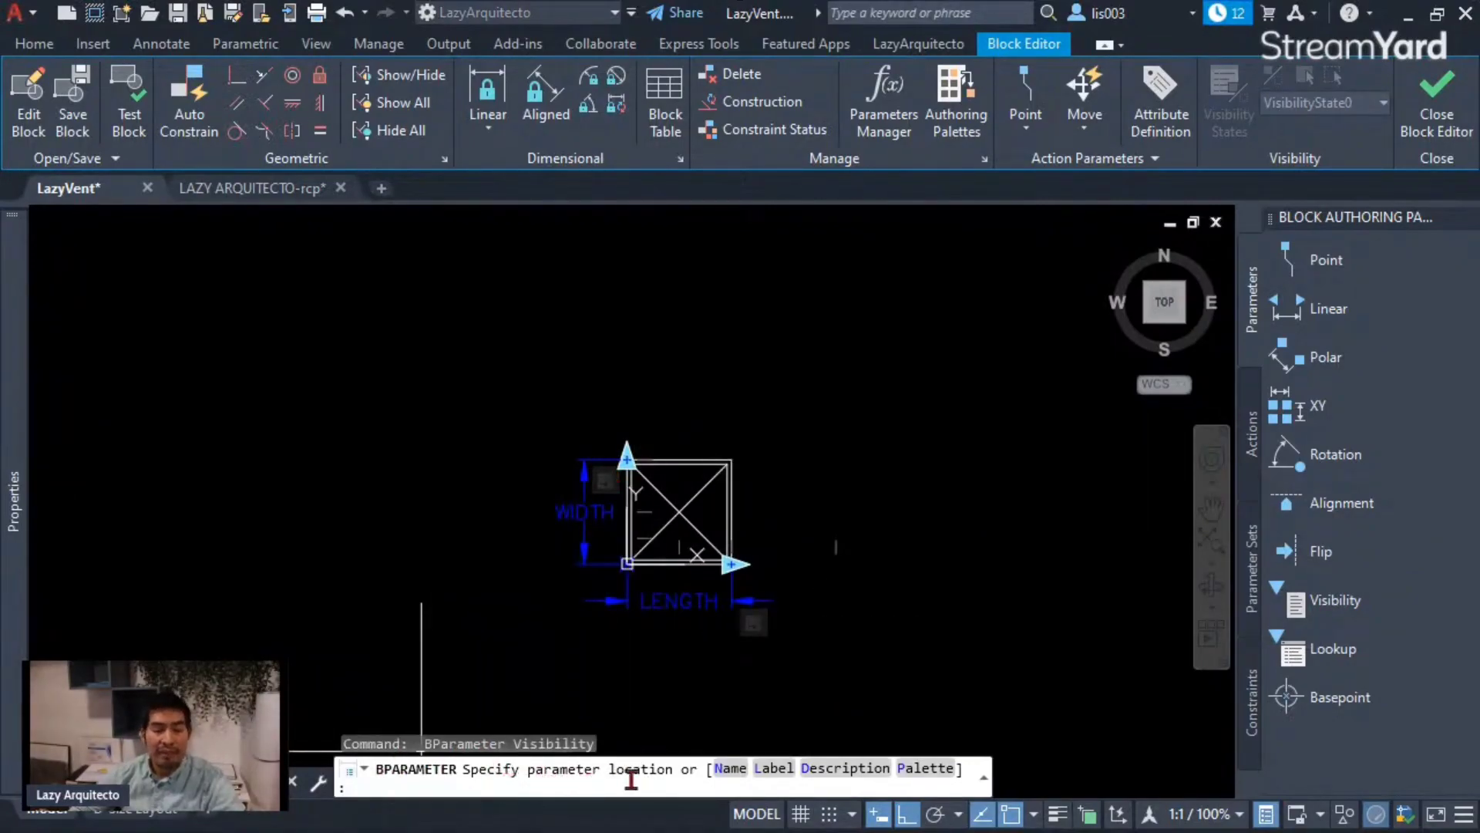
pyautogui.scroll(3, 575, 509)
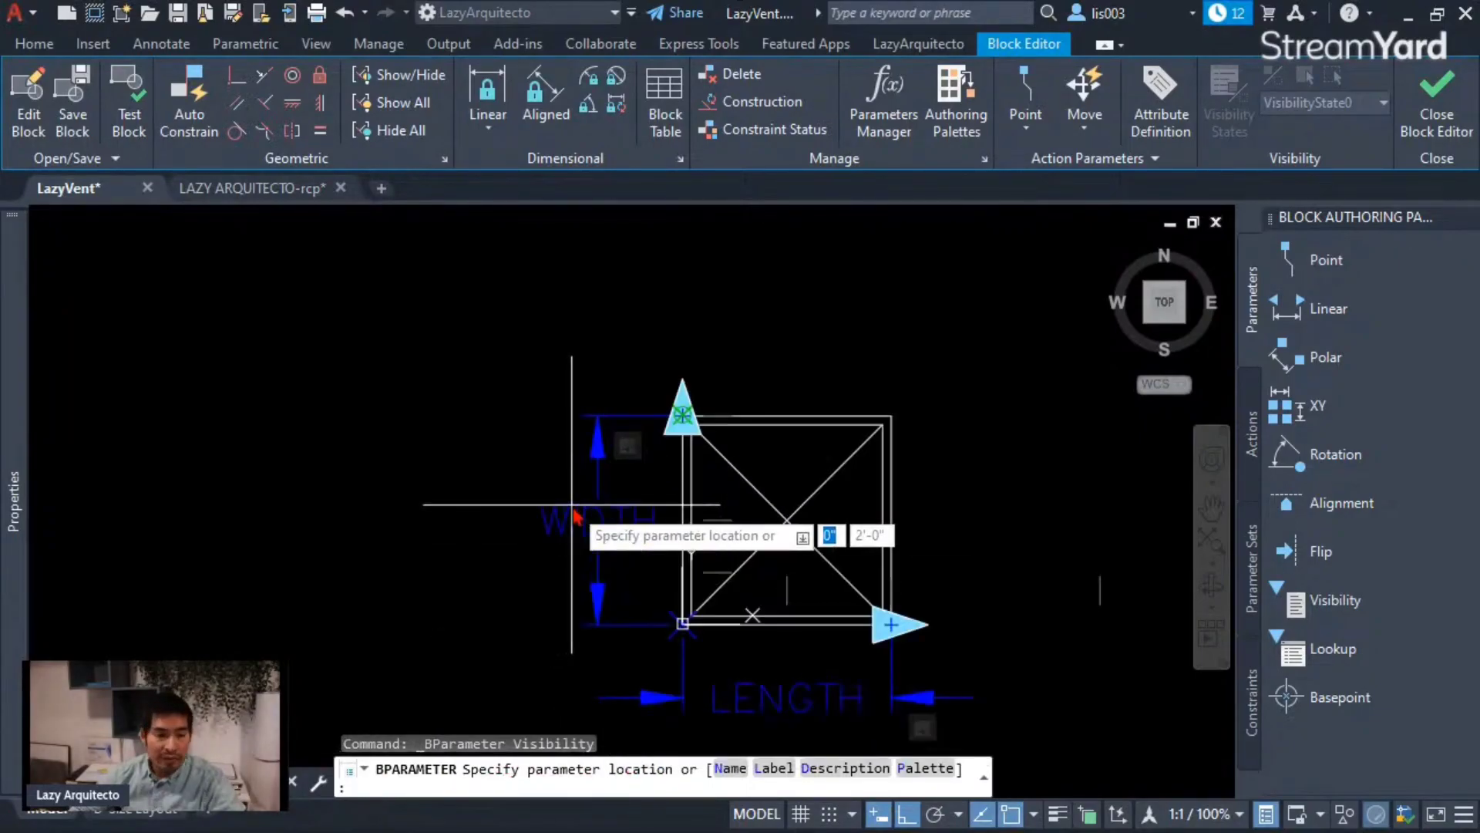
pyautogui.scroll(8, 579, 406)
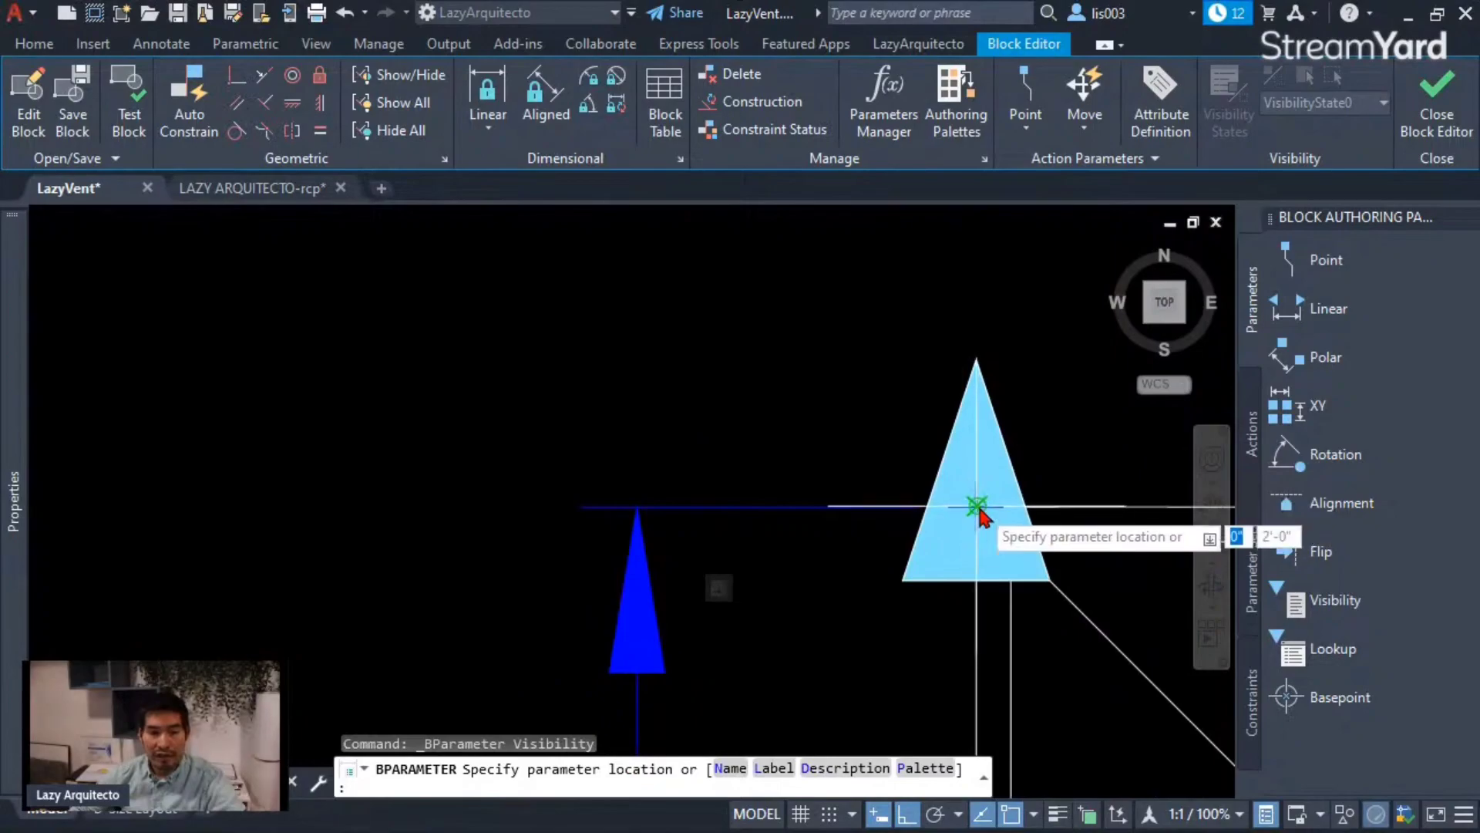
pyautogui.scroll(-4, 977, 514)
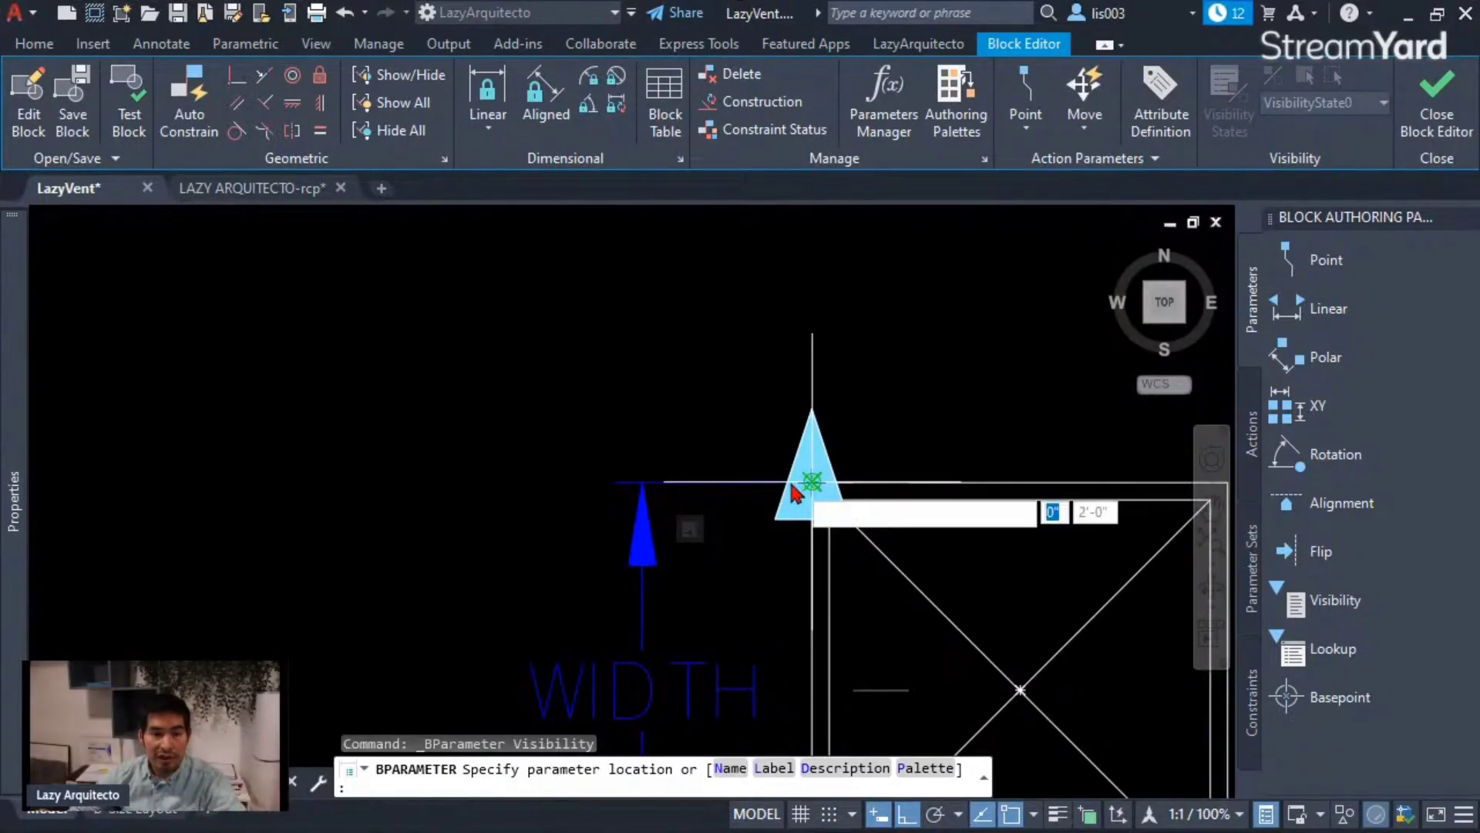
pyautogui.click(666, 481)
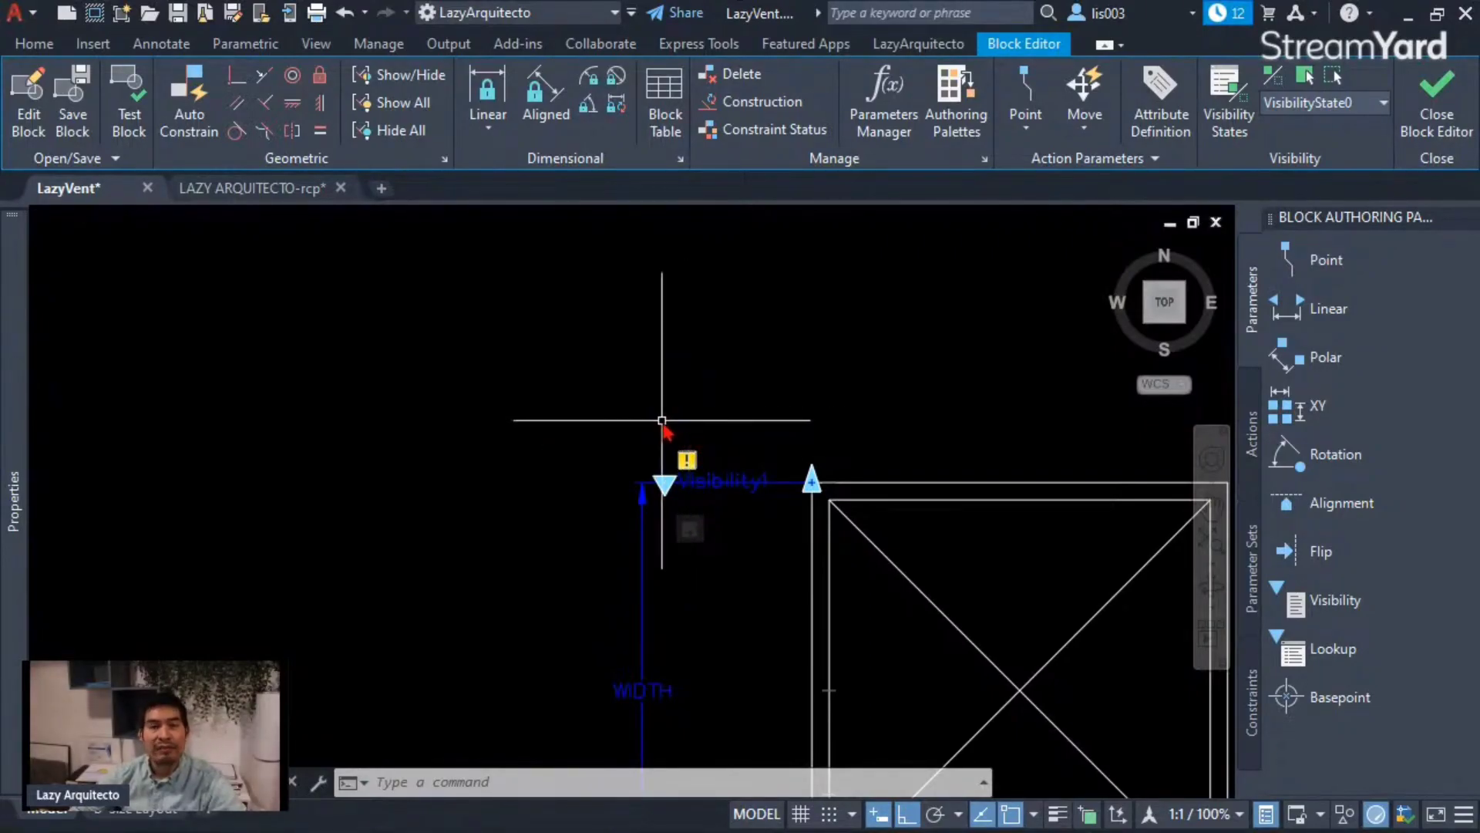
# Rename the block's default visibility state to SUPPLY.
pyautogui.scroll(-2, 617, 420)
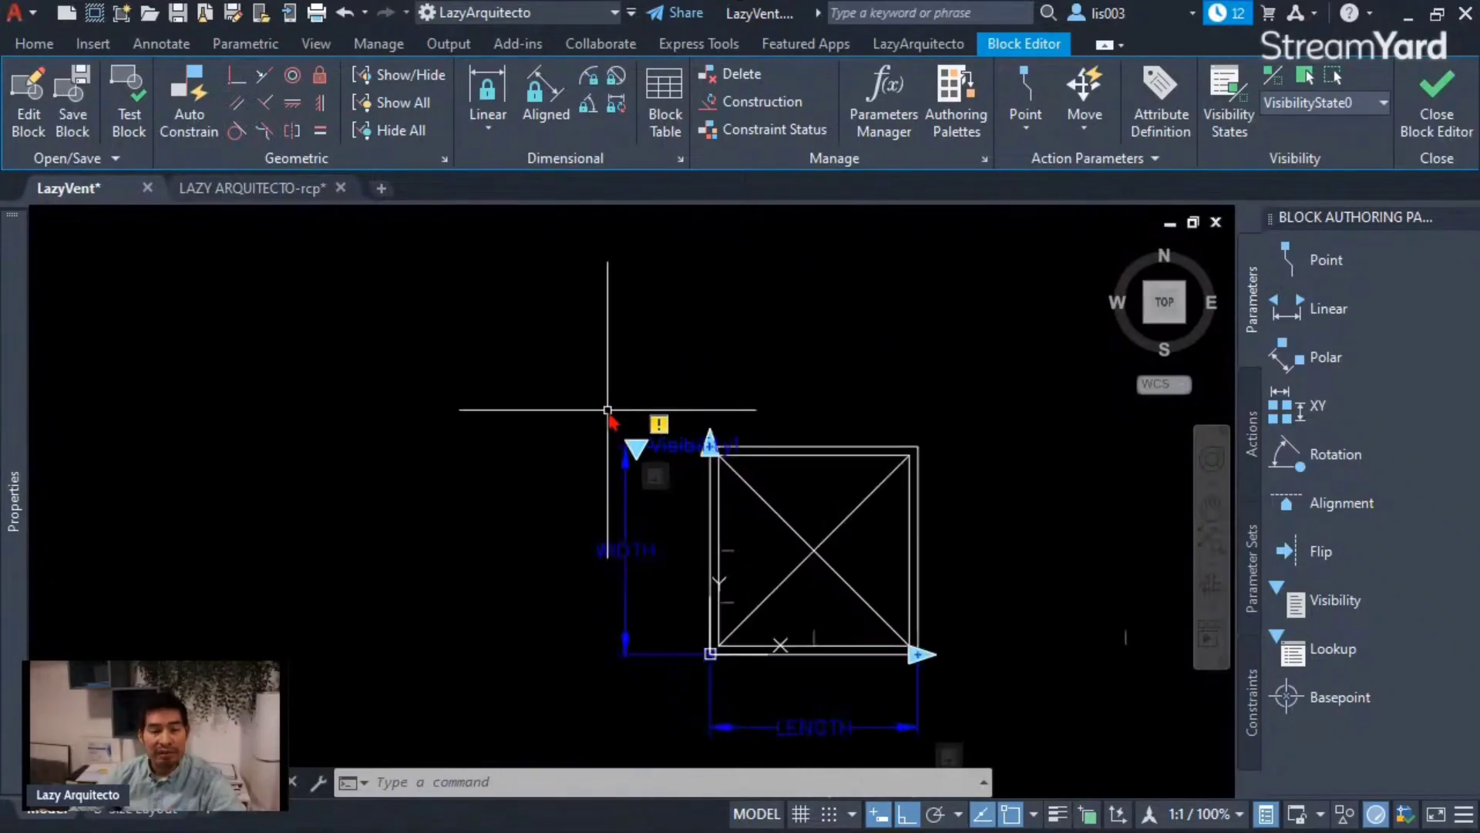
pyautogui.moveTo(790, 407); pyautogui.dragTo(735, 362, button='middle')
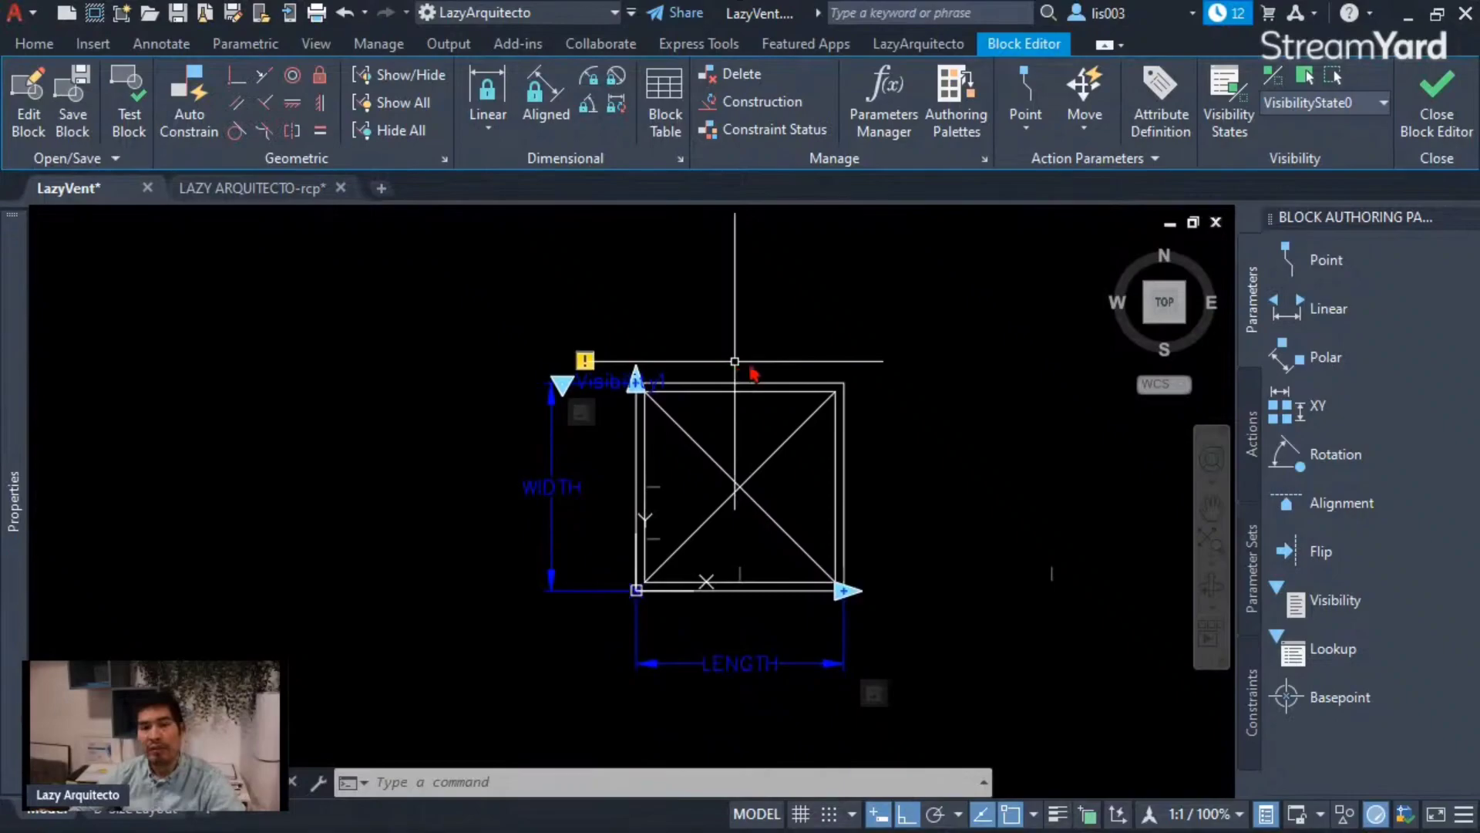
pyautogui.click(1234, 92)
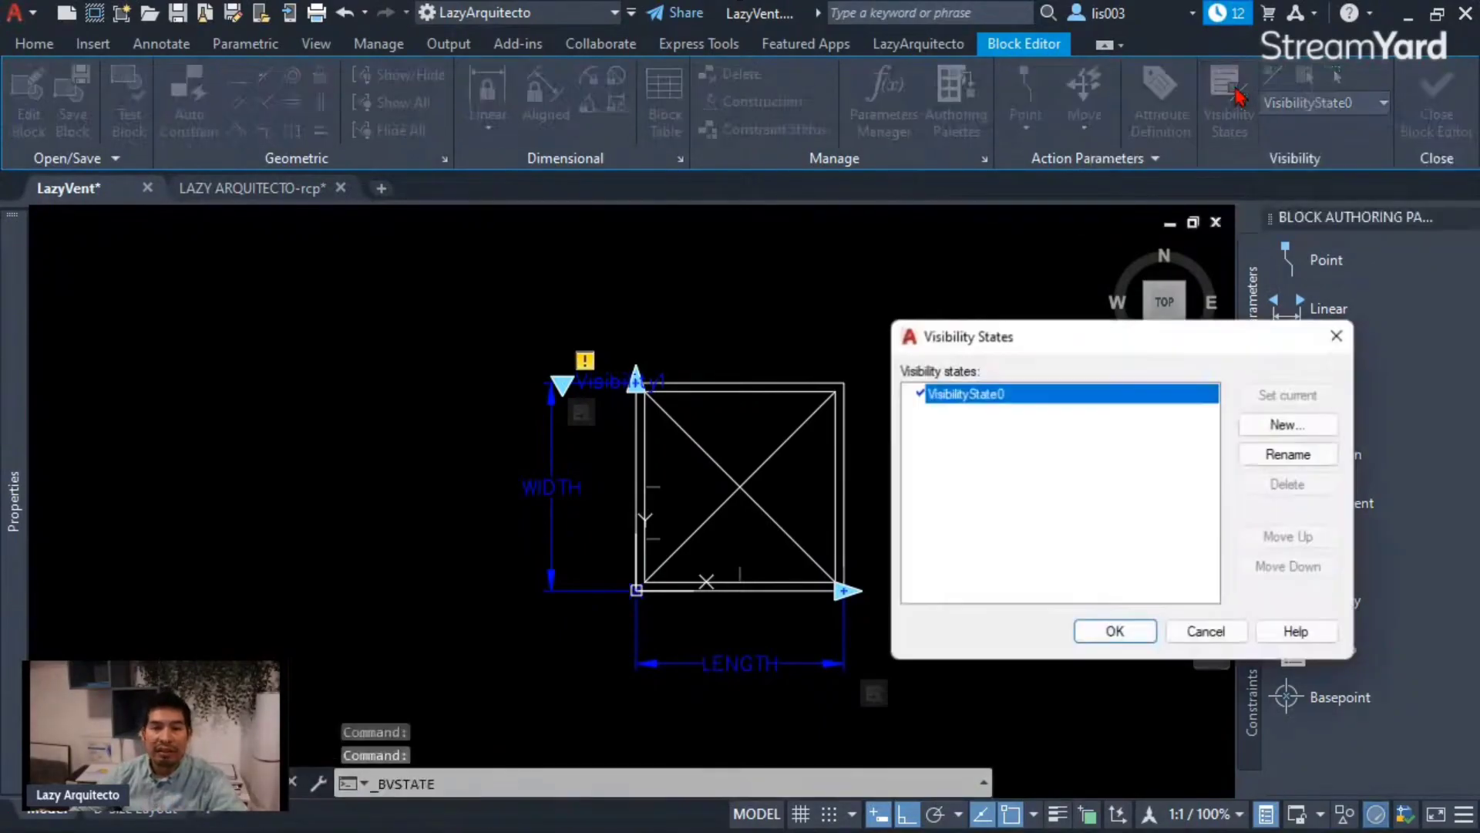
pyautogui.moveTo(1143, 337); pyautogui.dragTo(1106, 274)
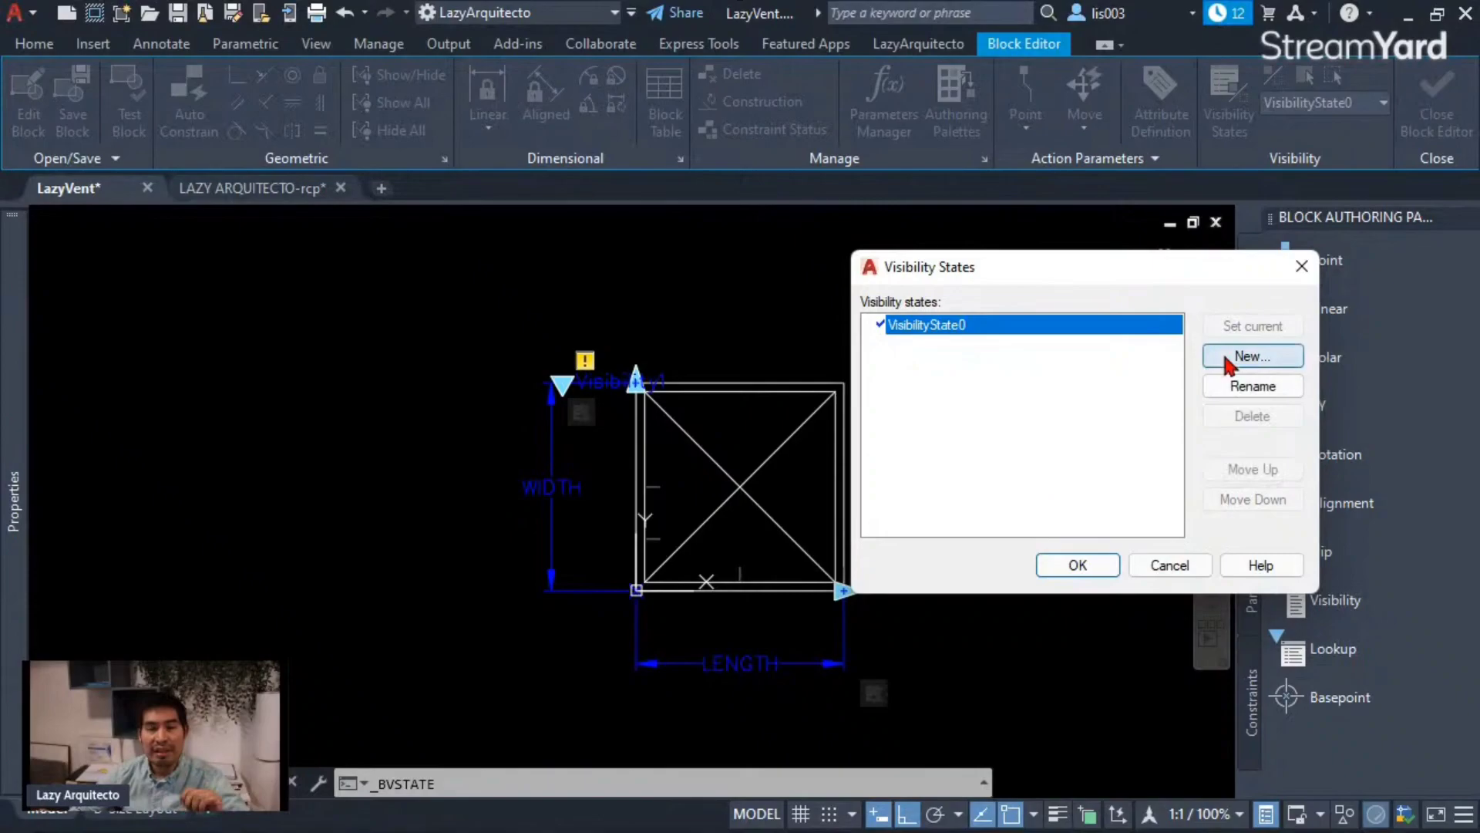
pyautogui.click(1250, 386)
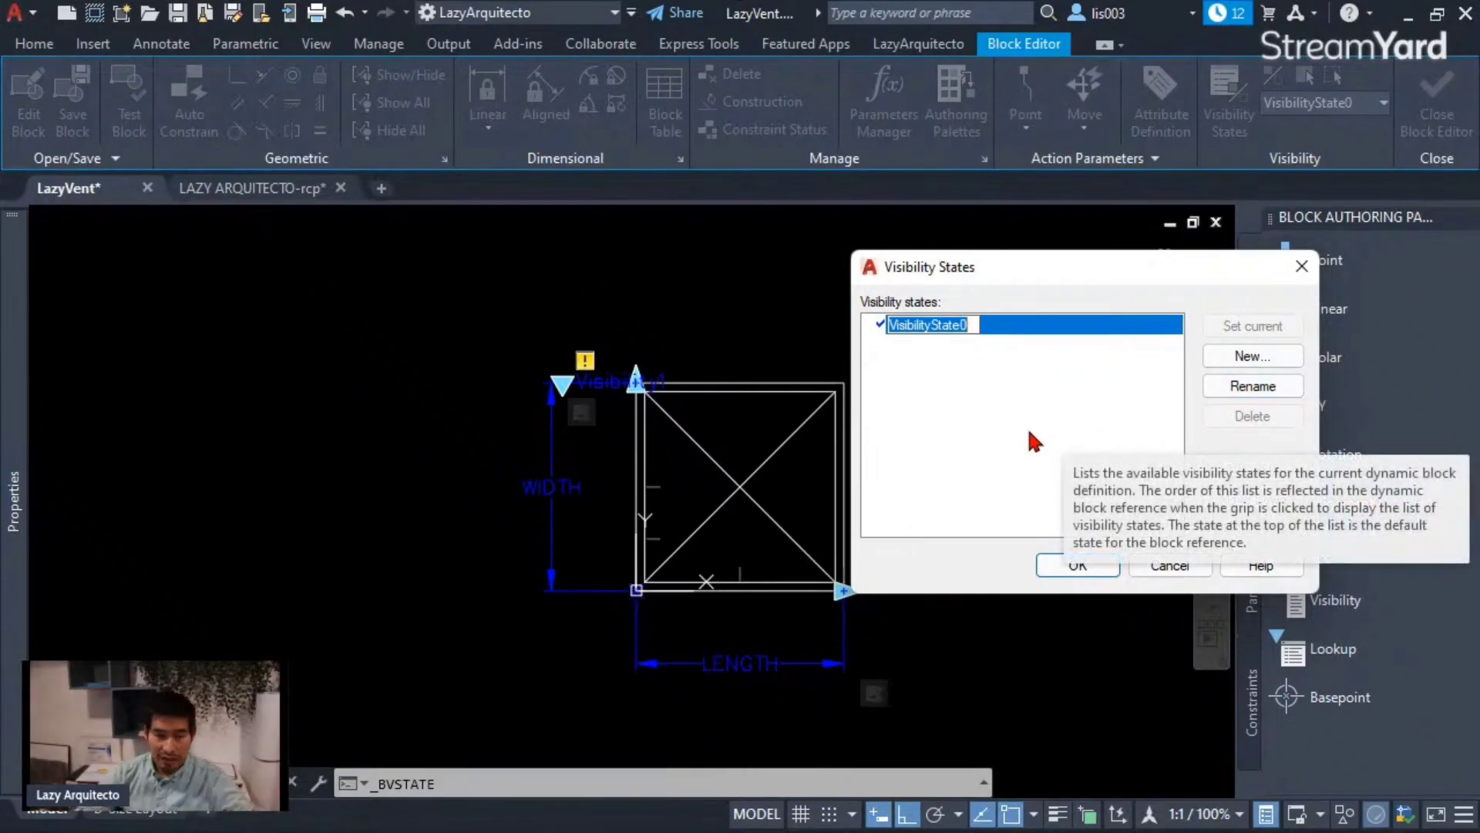
pyautogui.write('SUPPLY')
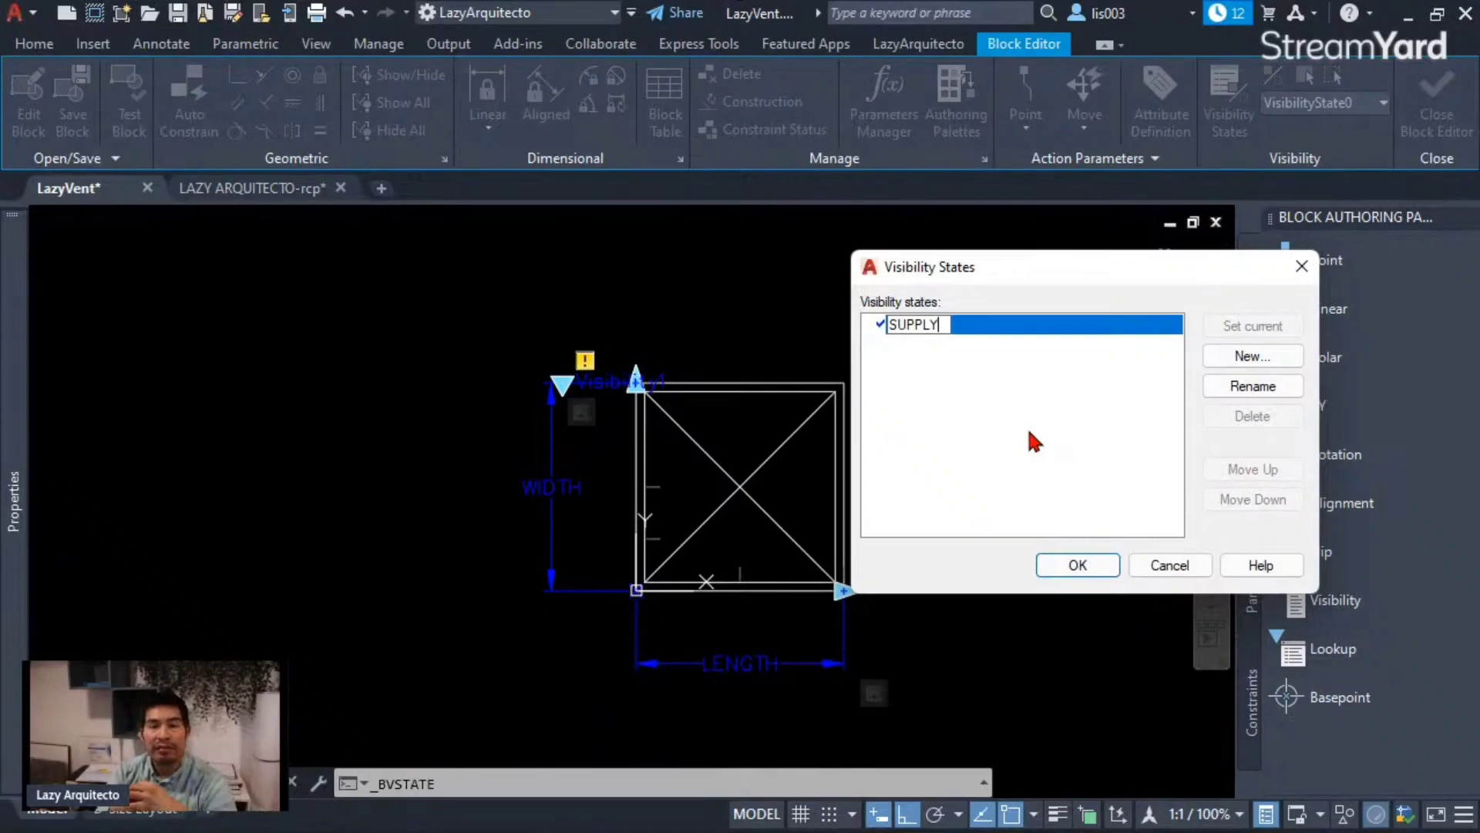
pyautogui.press('Return')
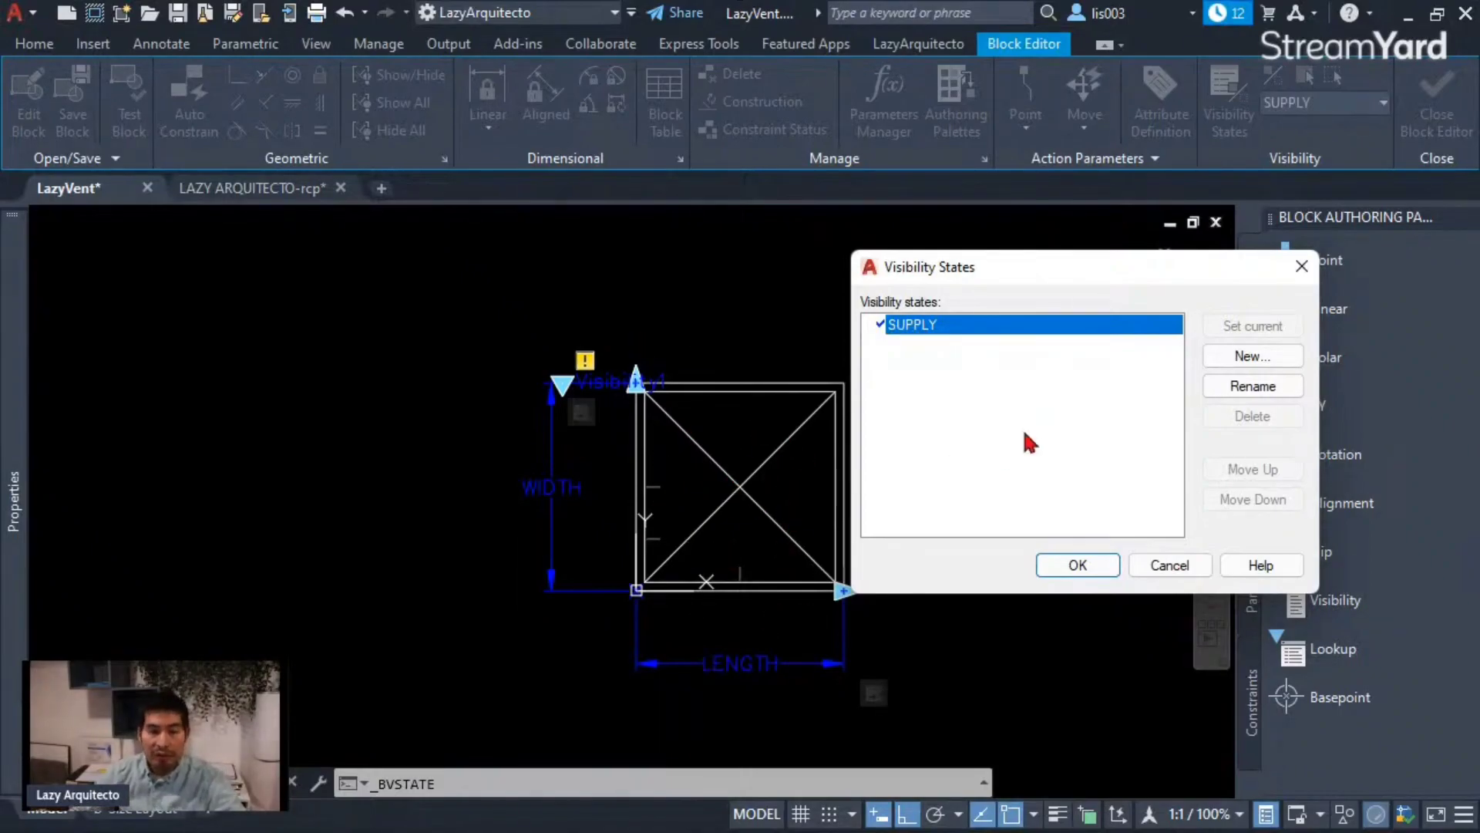
# Create a new visibility state named RETURN that leaves the visibility of existing objects unchanged.
pyautogui.click(1276, 362)
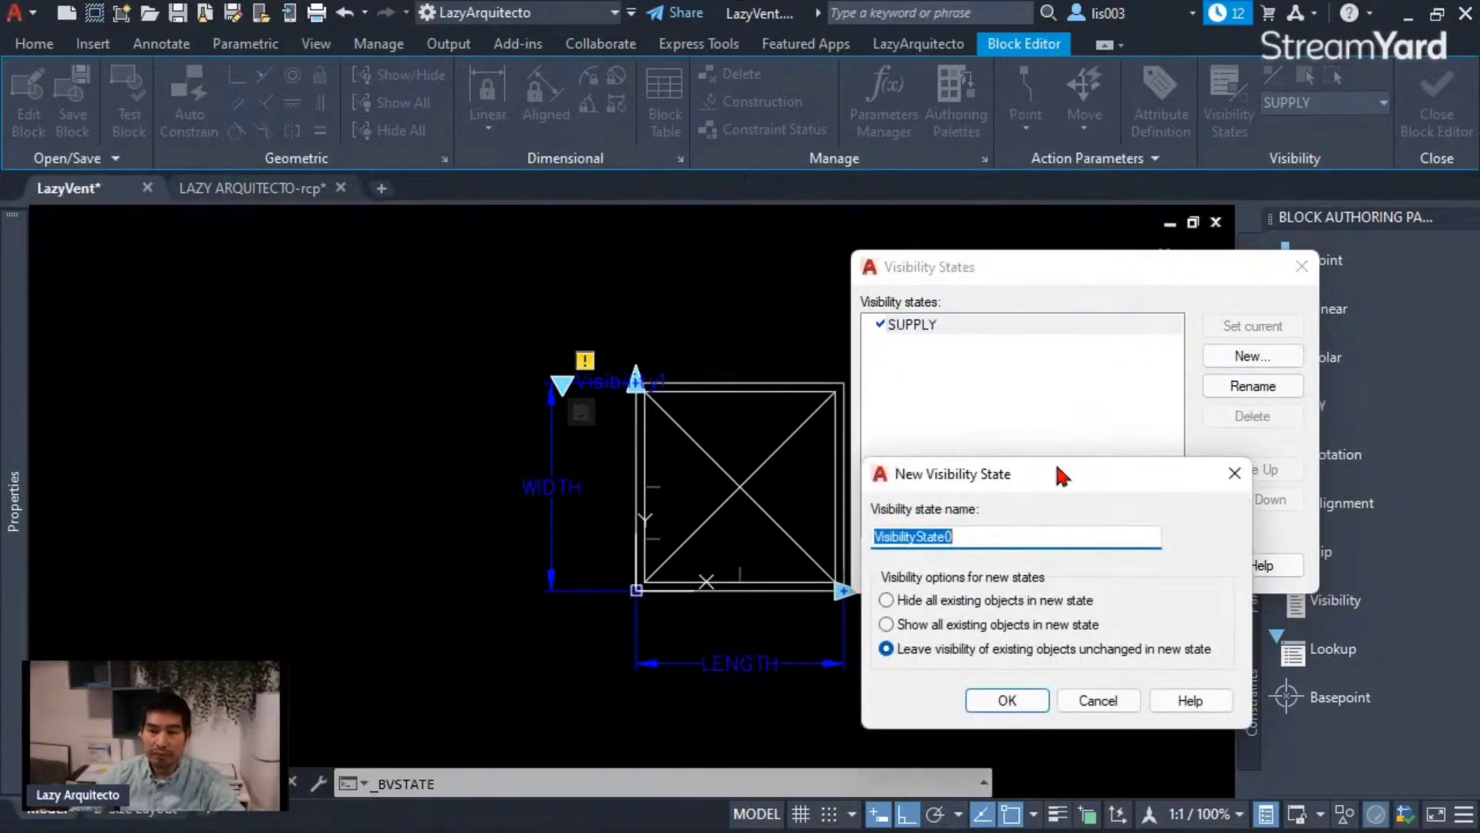
pyautogui.moveTo(1052, 467); pyautogui.dragTo(1077, 413)
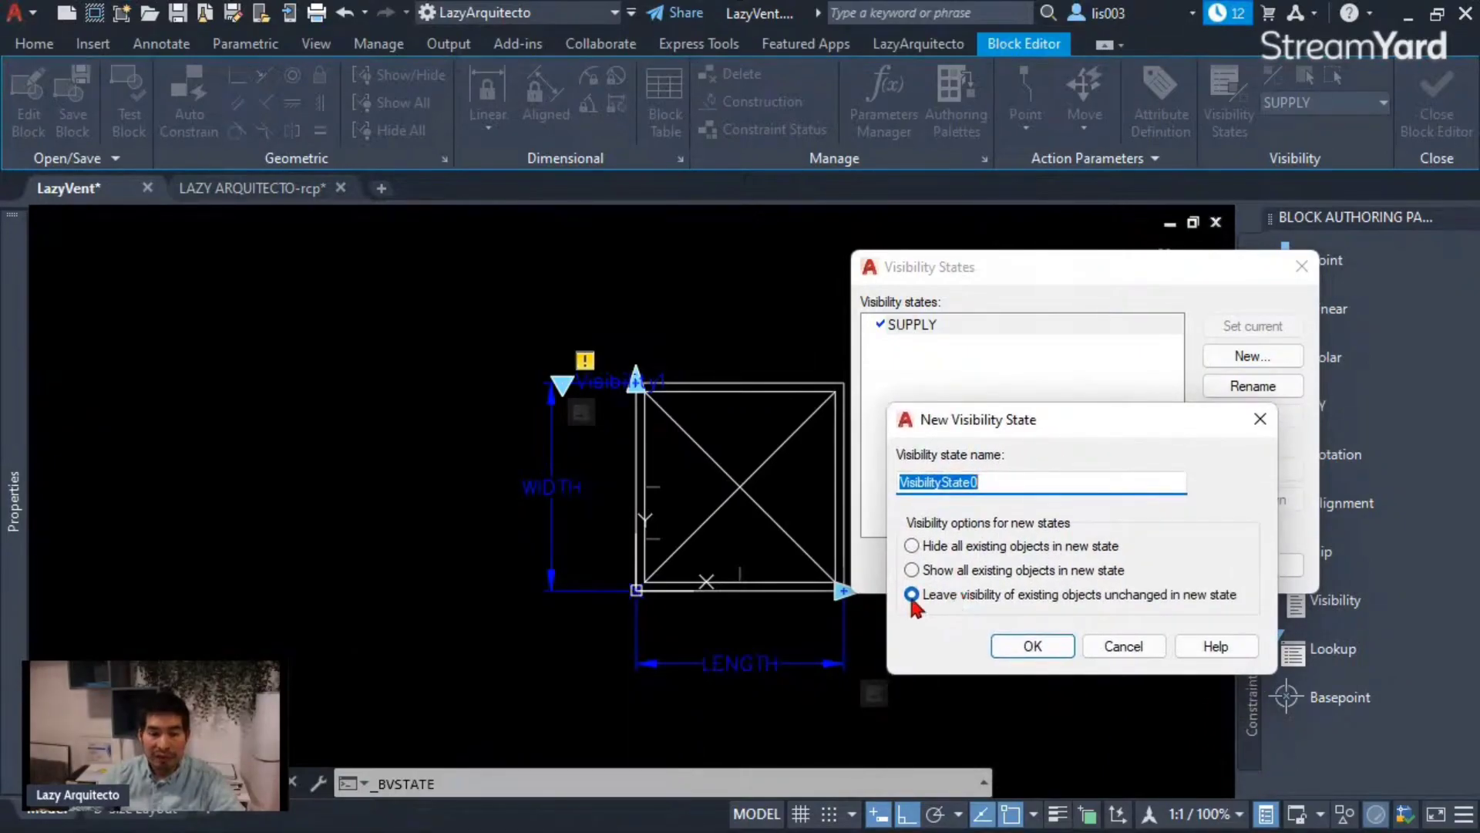
pyautogui.moveTo(912, 602)
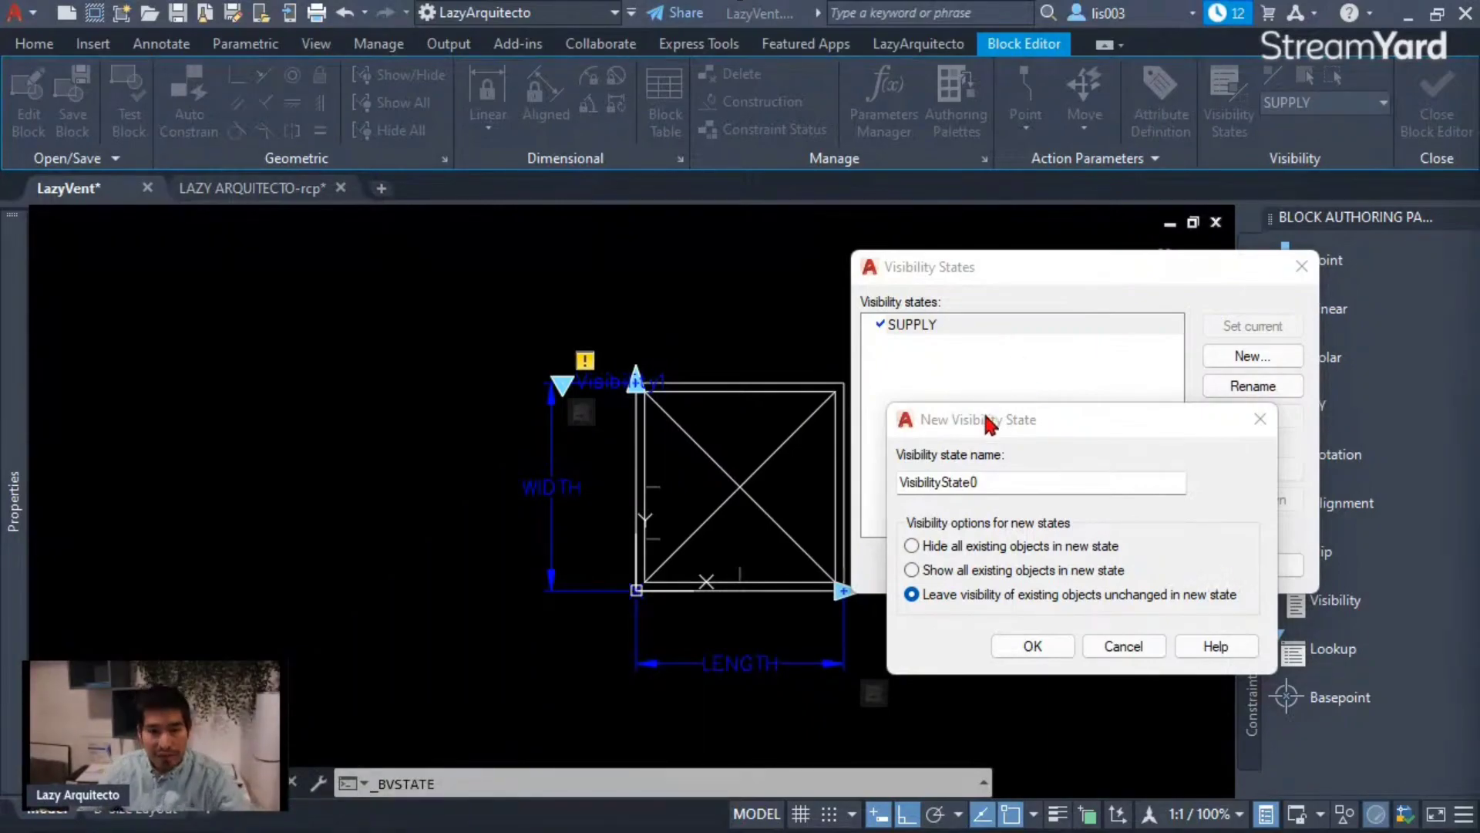
pyautogui.moveTo(988, 414); pyautogui.dragTo(990, 402)
pyautogui.click(916, 582)
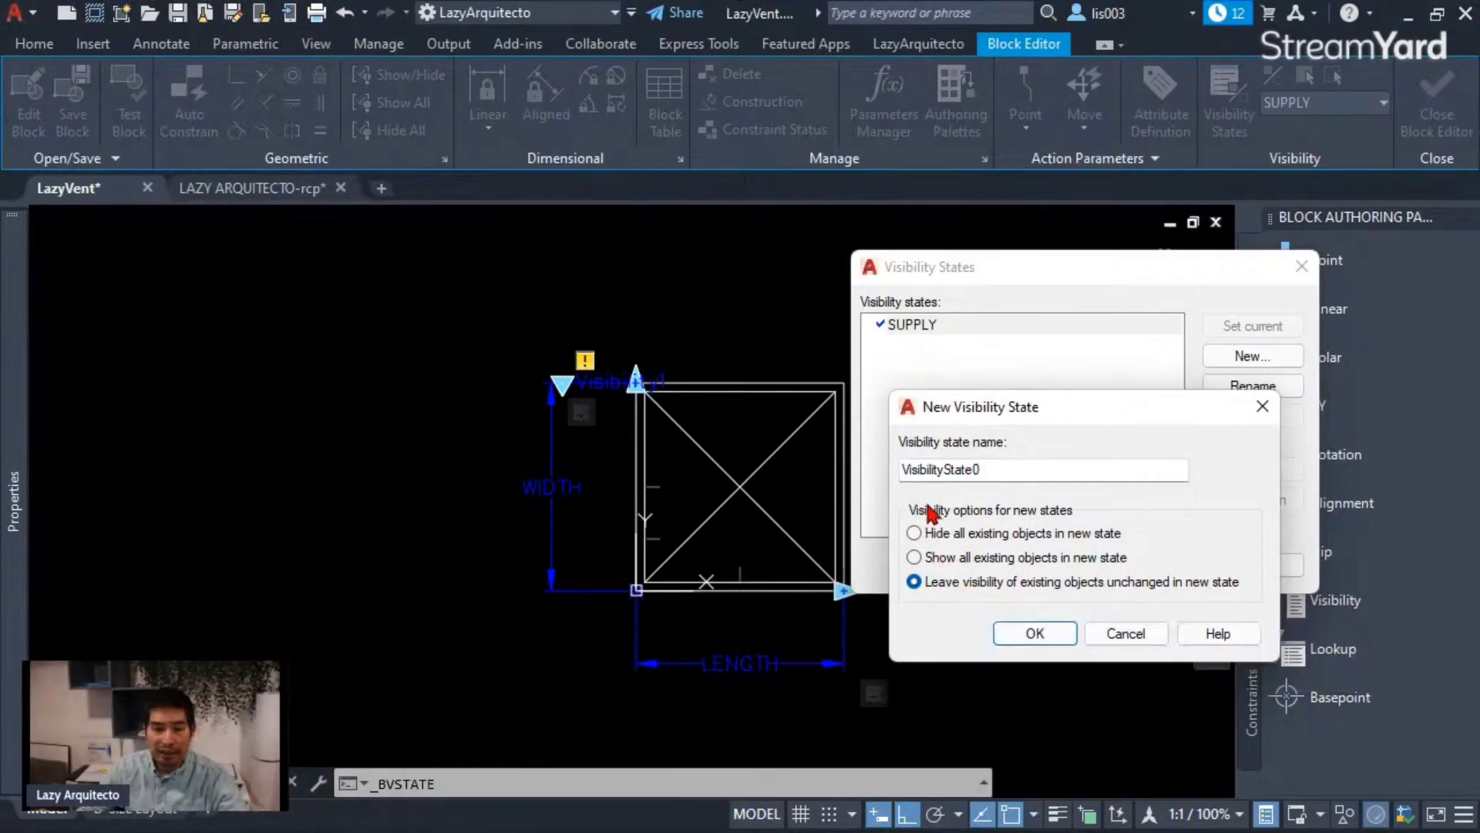
pyautogui.moveTo(991, 469); pyautogui.dragTo(895, 471)
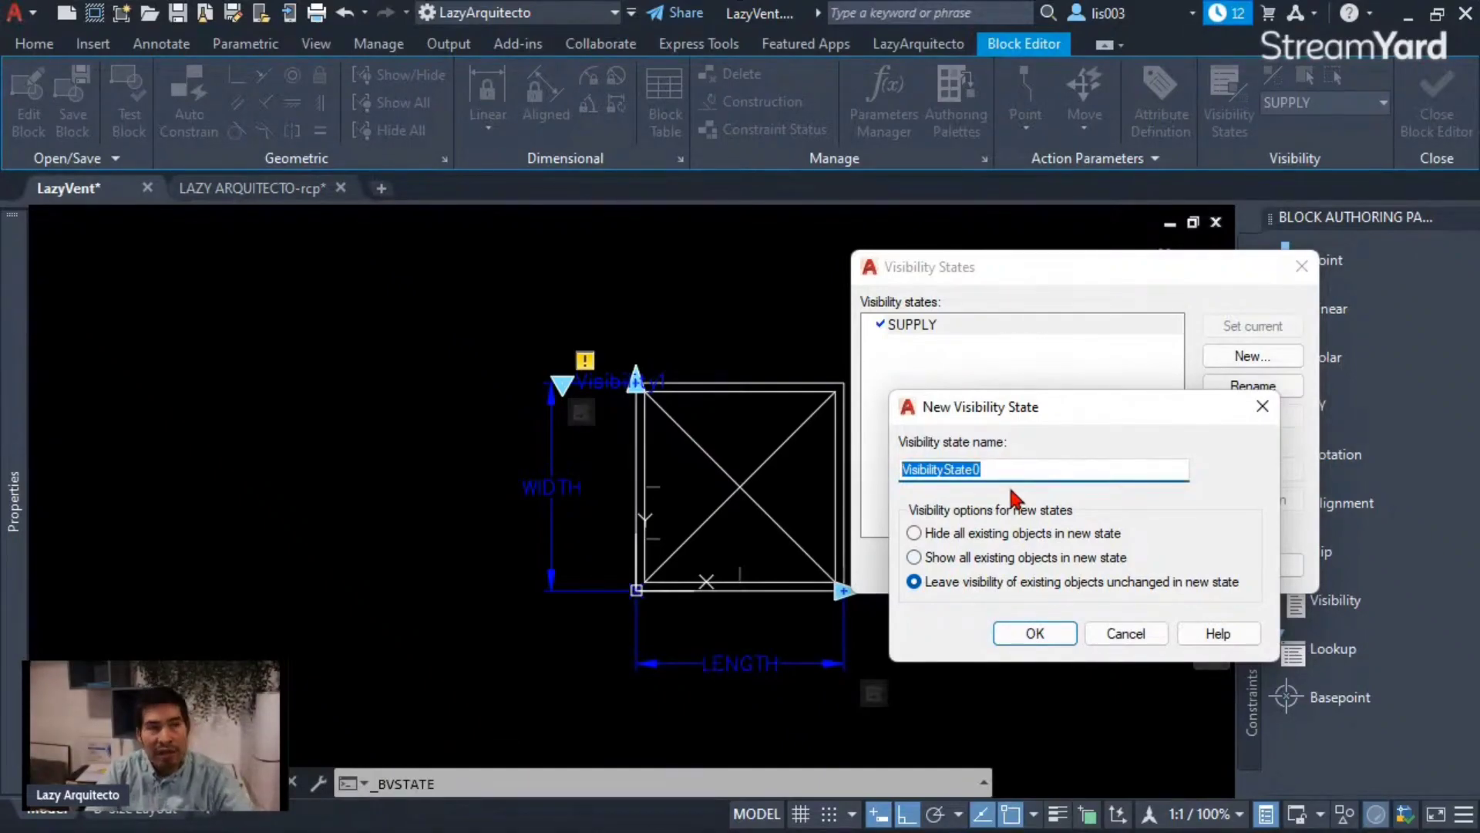
pyautogui.write('RETURN')
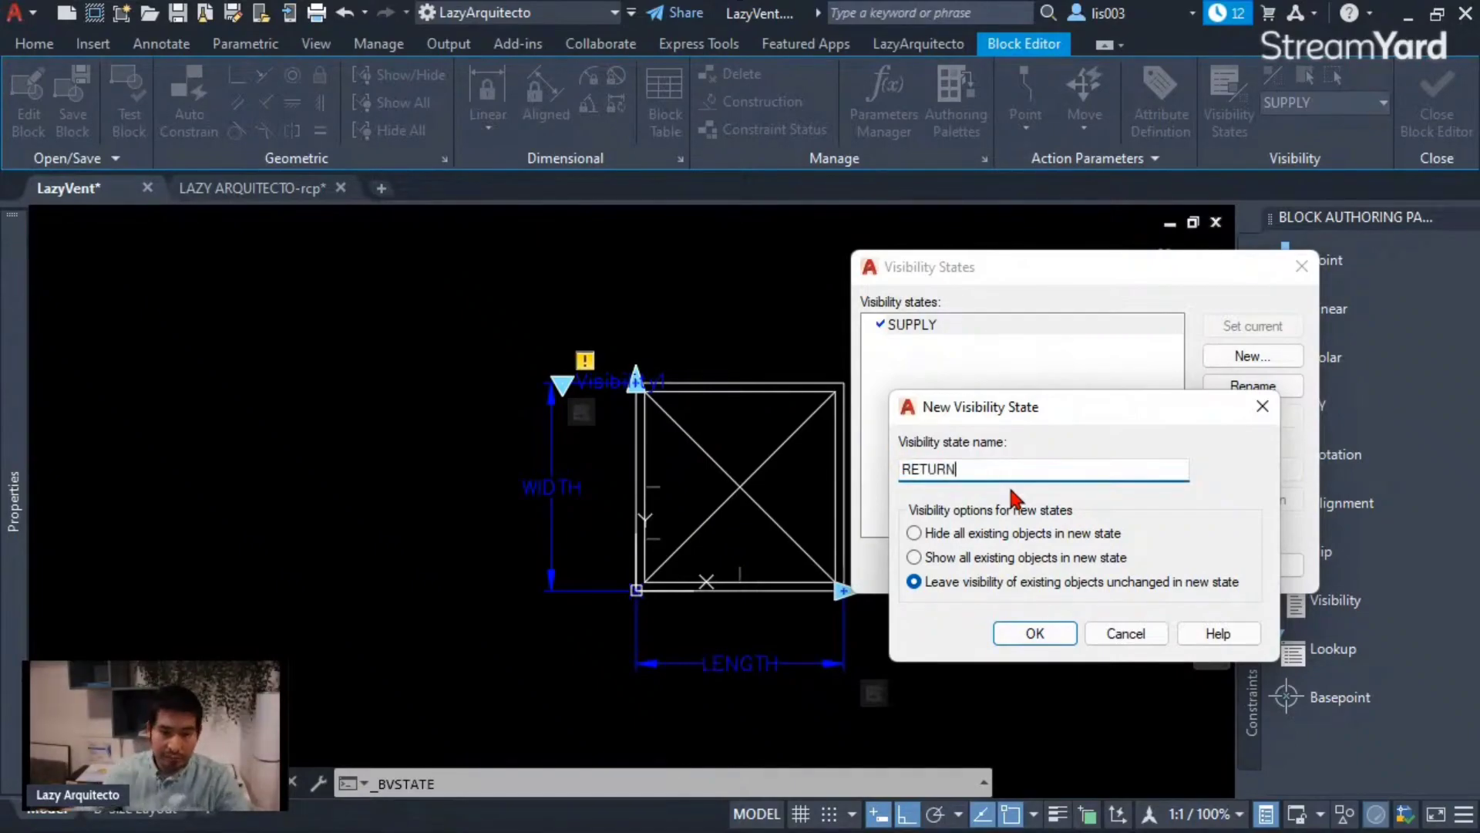
pyautogui.click(1035, 633)
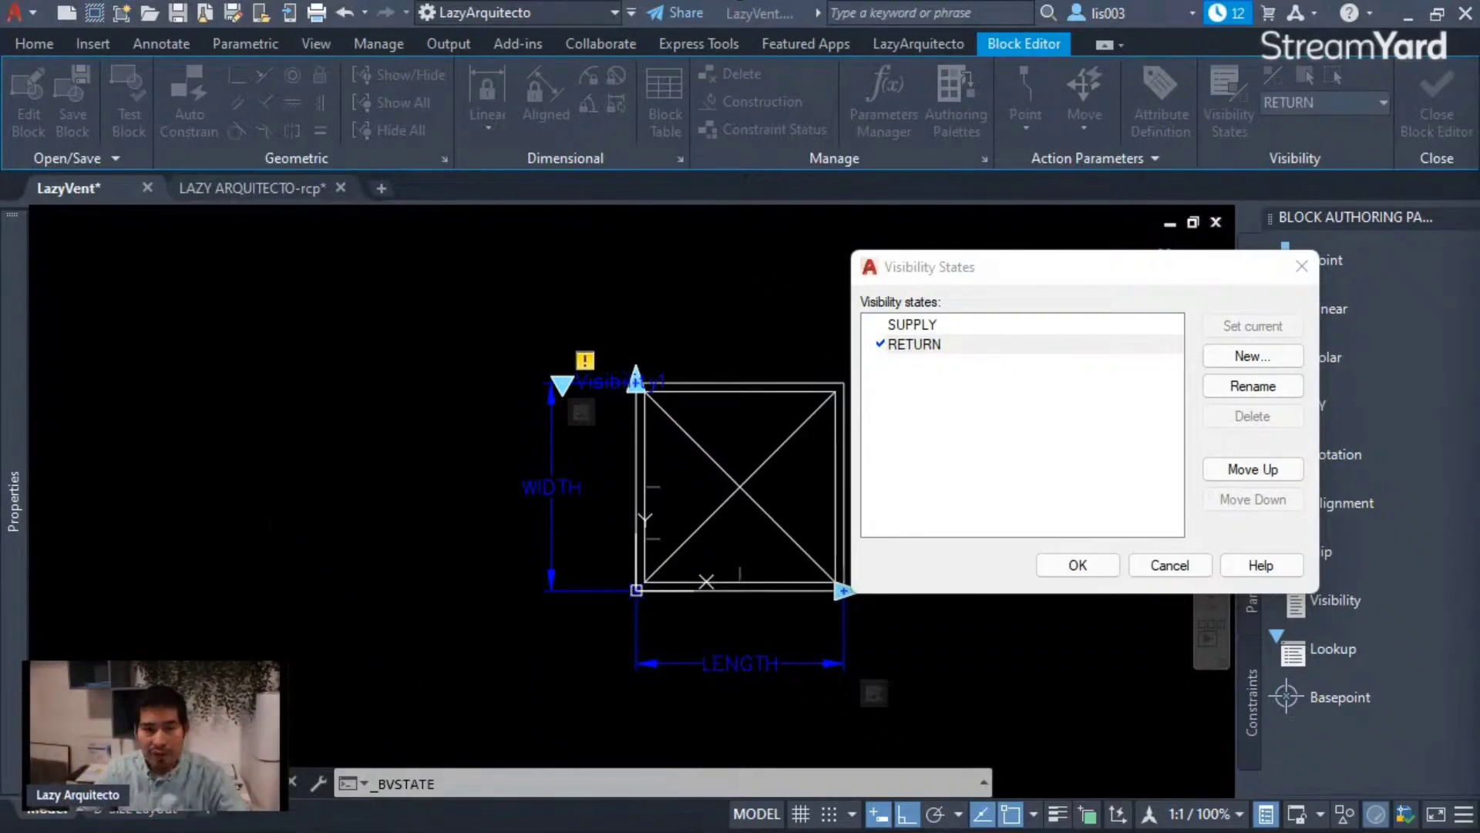
# Add an EXHAUST visibility state with existing objects' visibility unchanged, and make RETURN the current state.
pyautogui.moveTo(1065, 258)
pyautogui.mouseDown()
pyautogui.moveTo(1004, 259)
pyautogui.moveTo(1062, 254)
pyautogui.mouseUp()
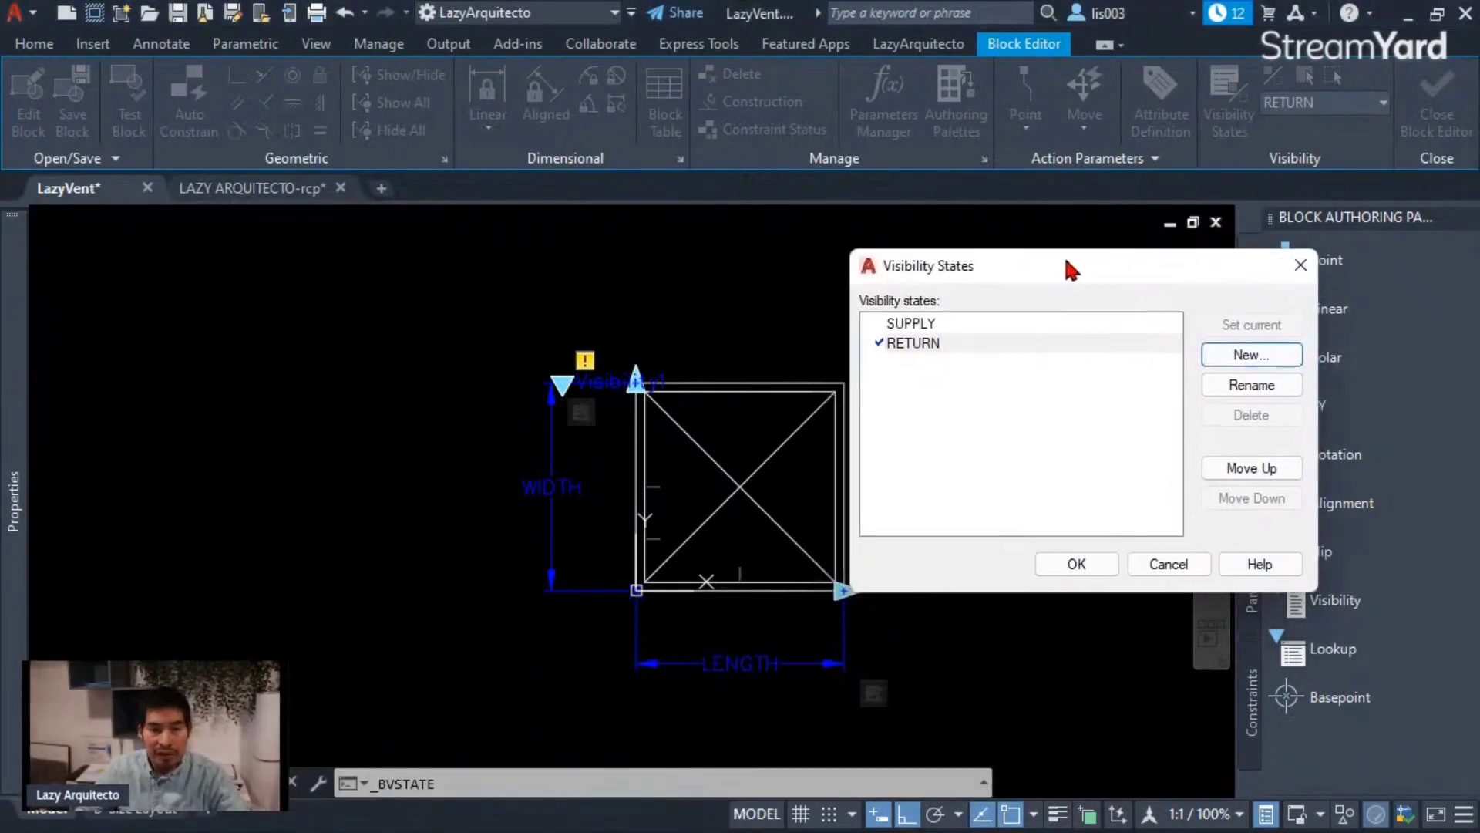
pyautogui.click(1053, 347)
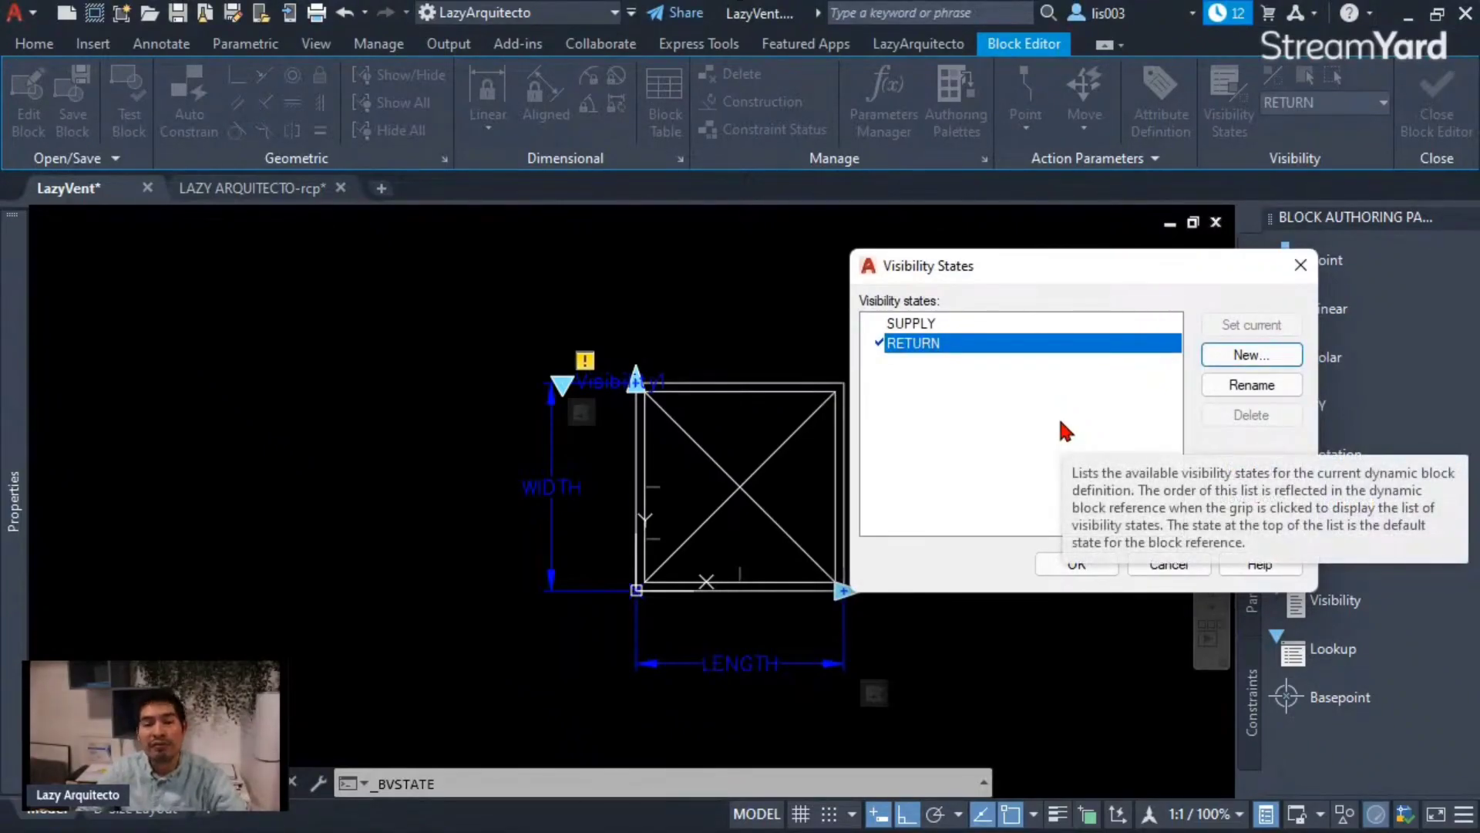
pyautogui.click(1229, 354)
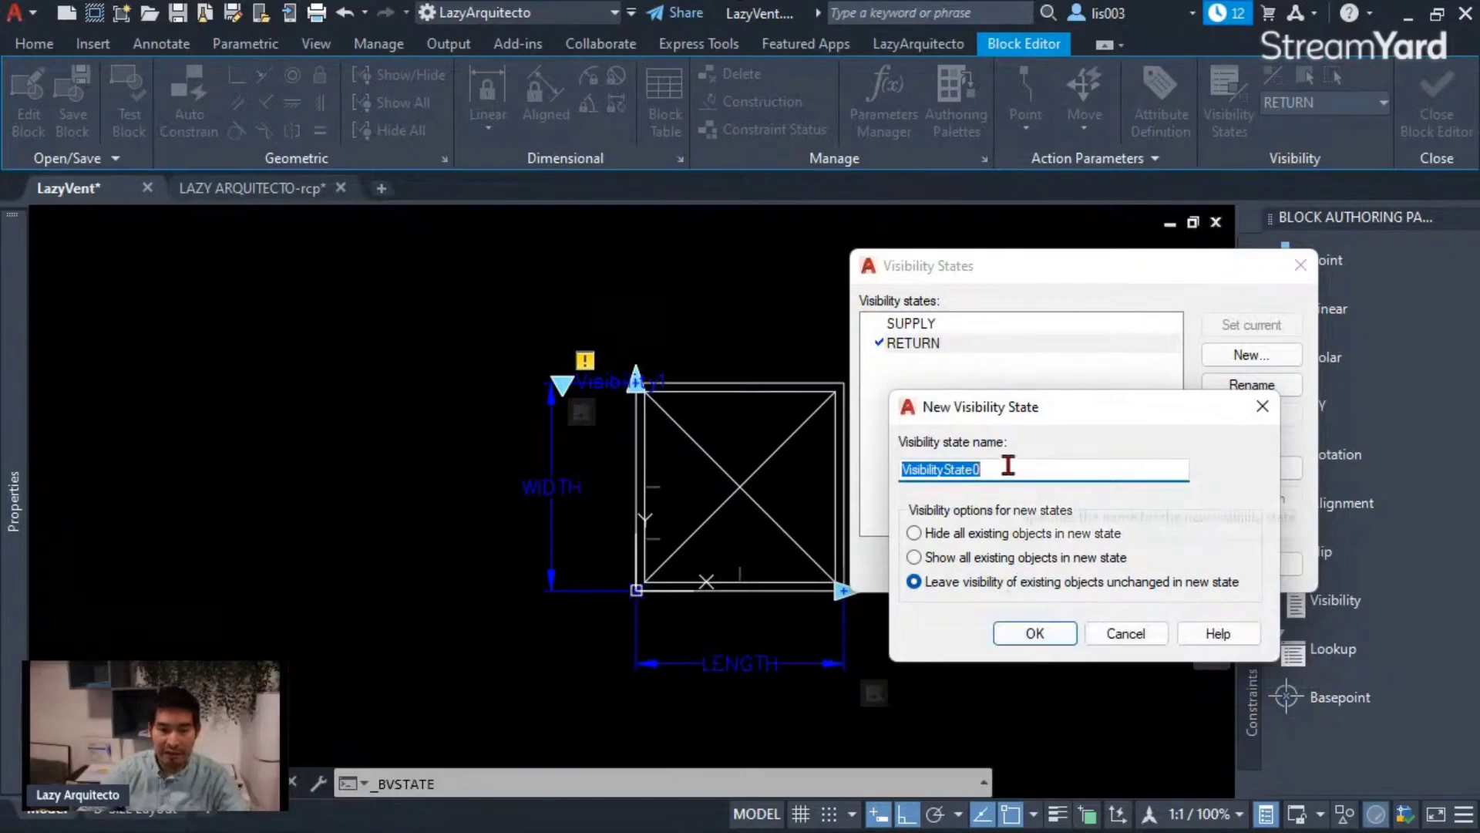
pyautogui.write('EX')
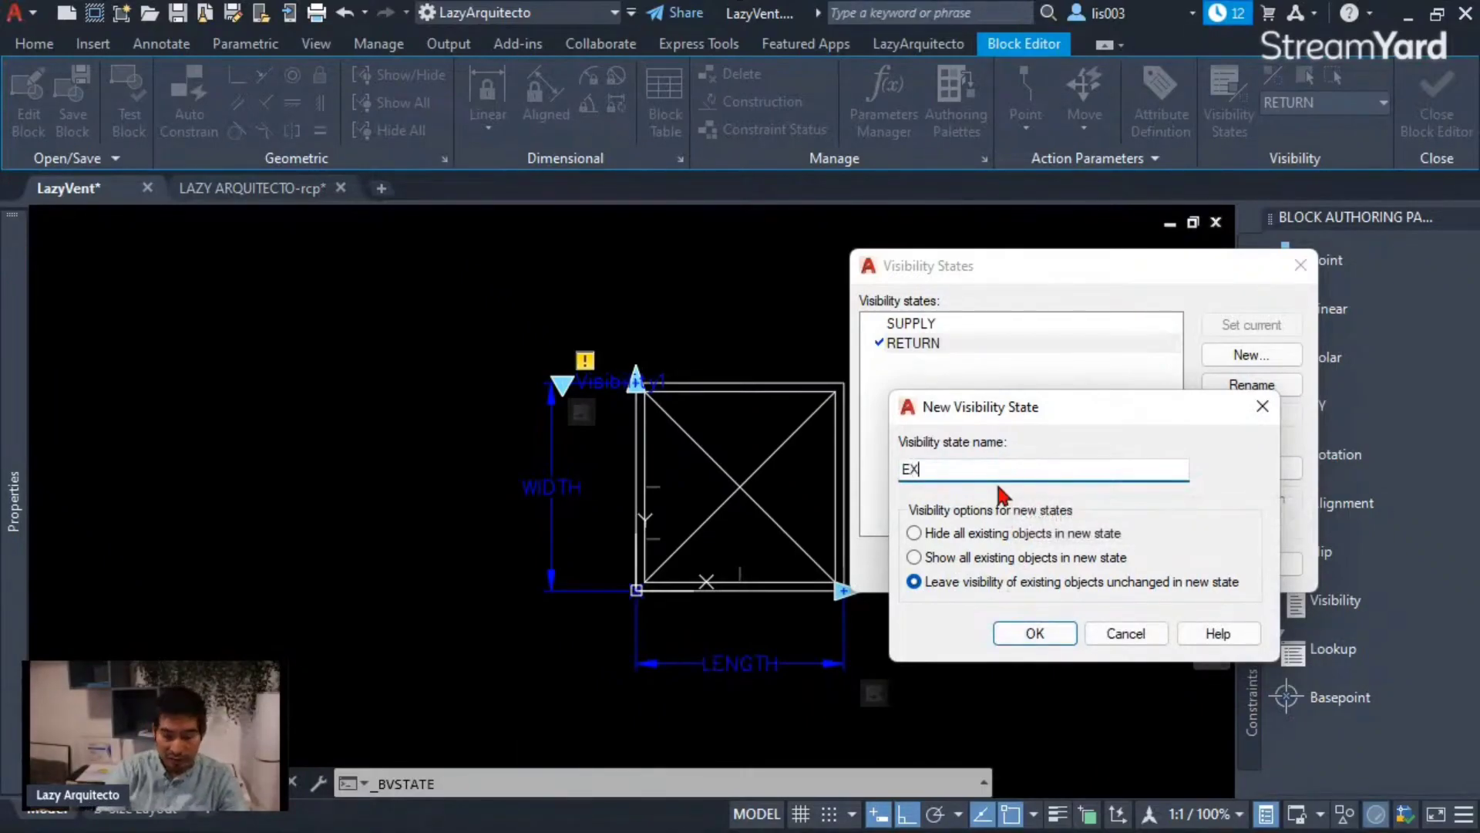
pyautogui.write('HAUST')
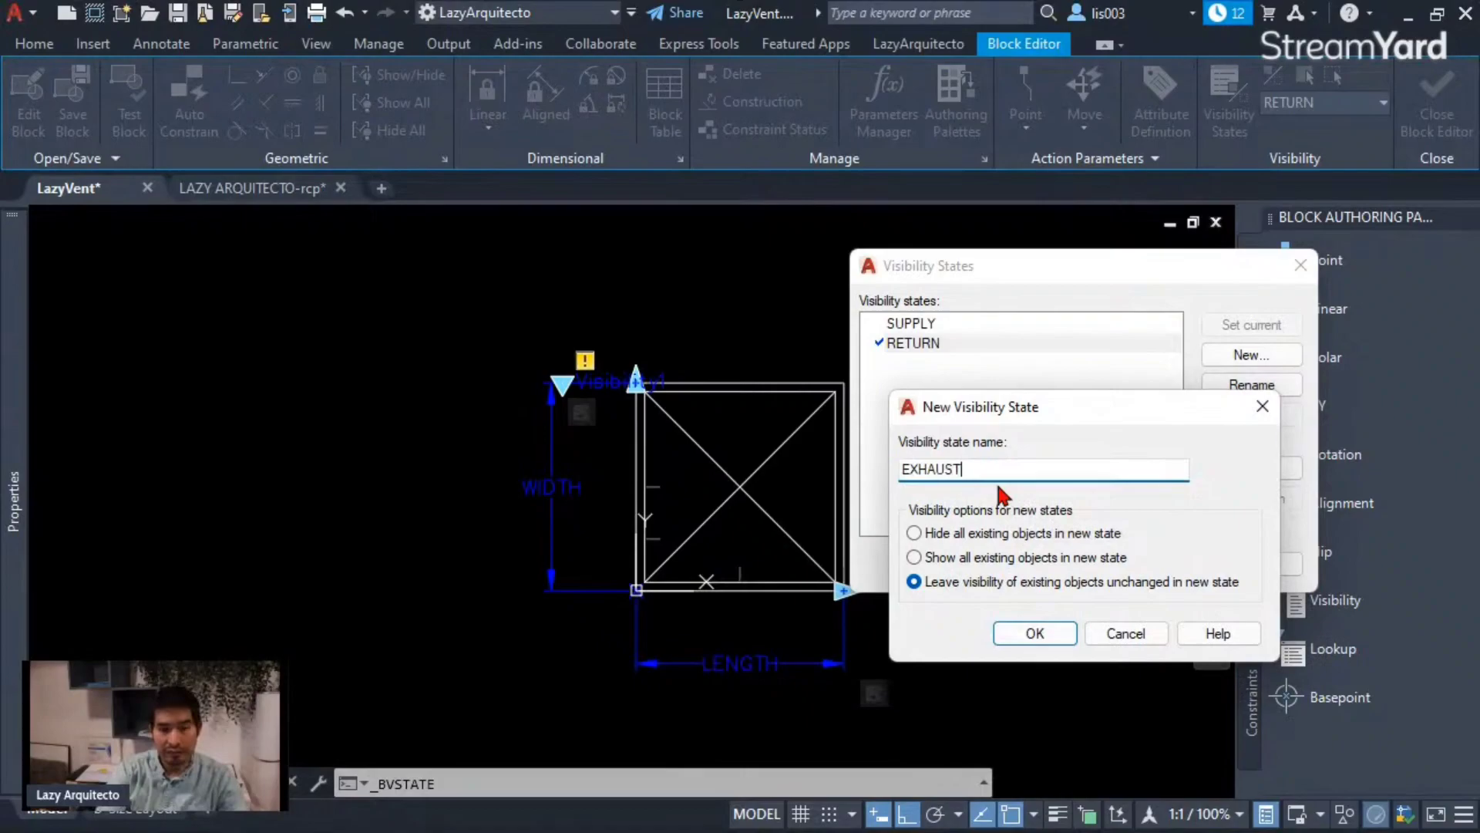
pyautogui.click(1028, 635)
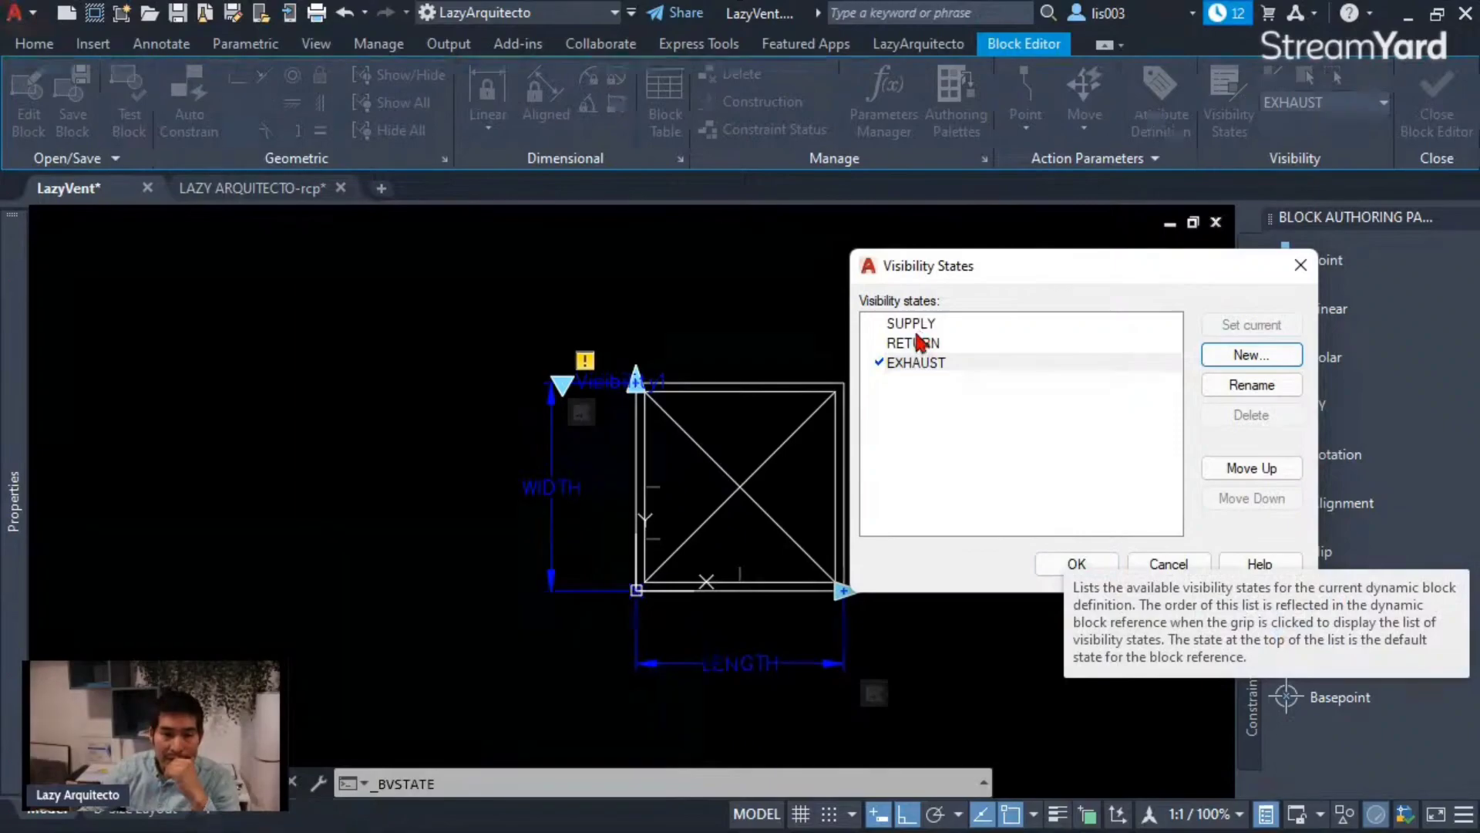
pyautogui.doubleClick(908, 346)
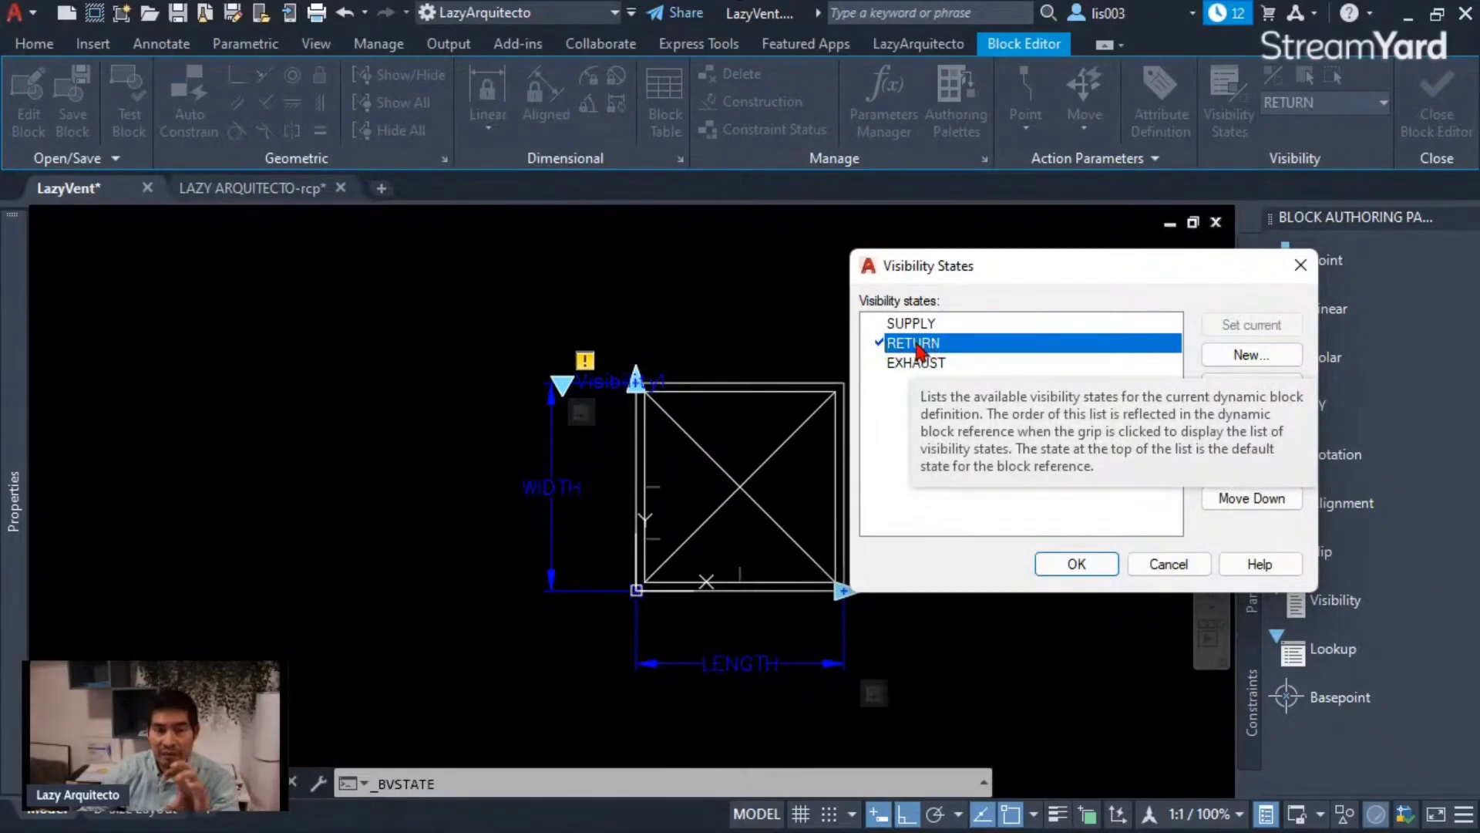
pyautogui.click(1079, 563)
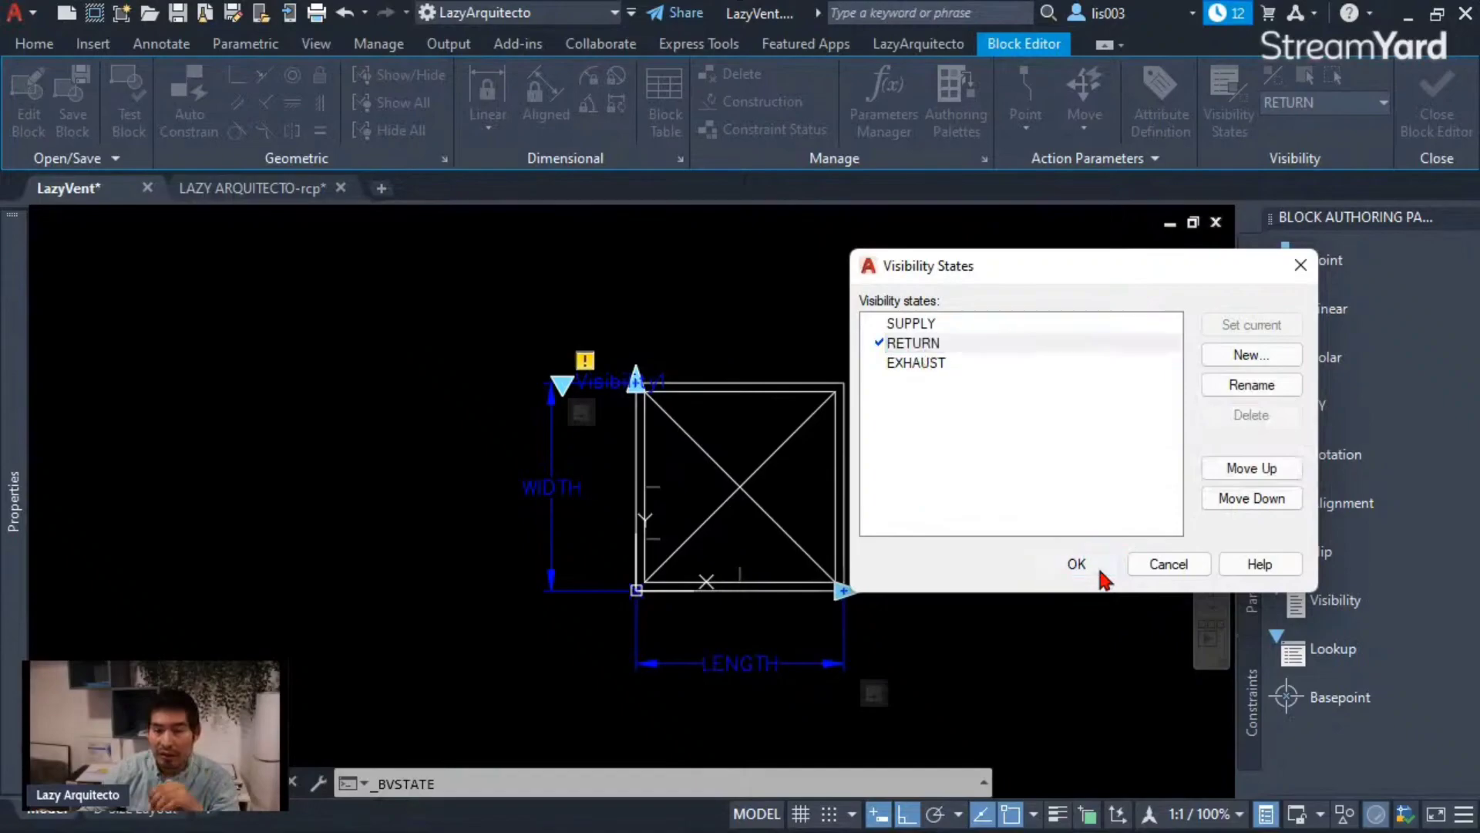
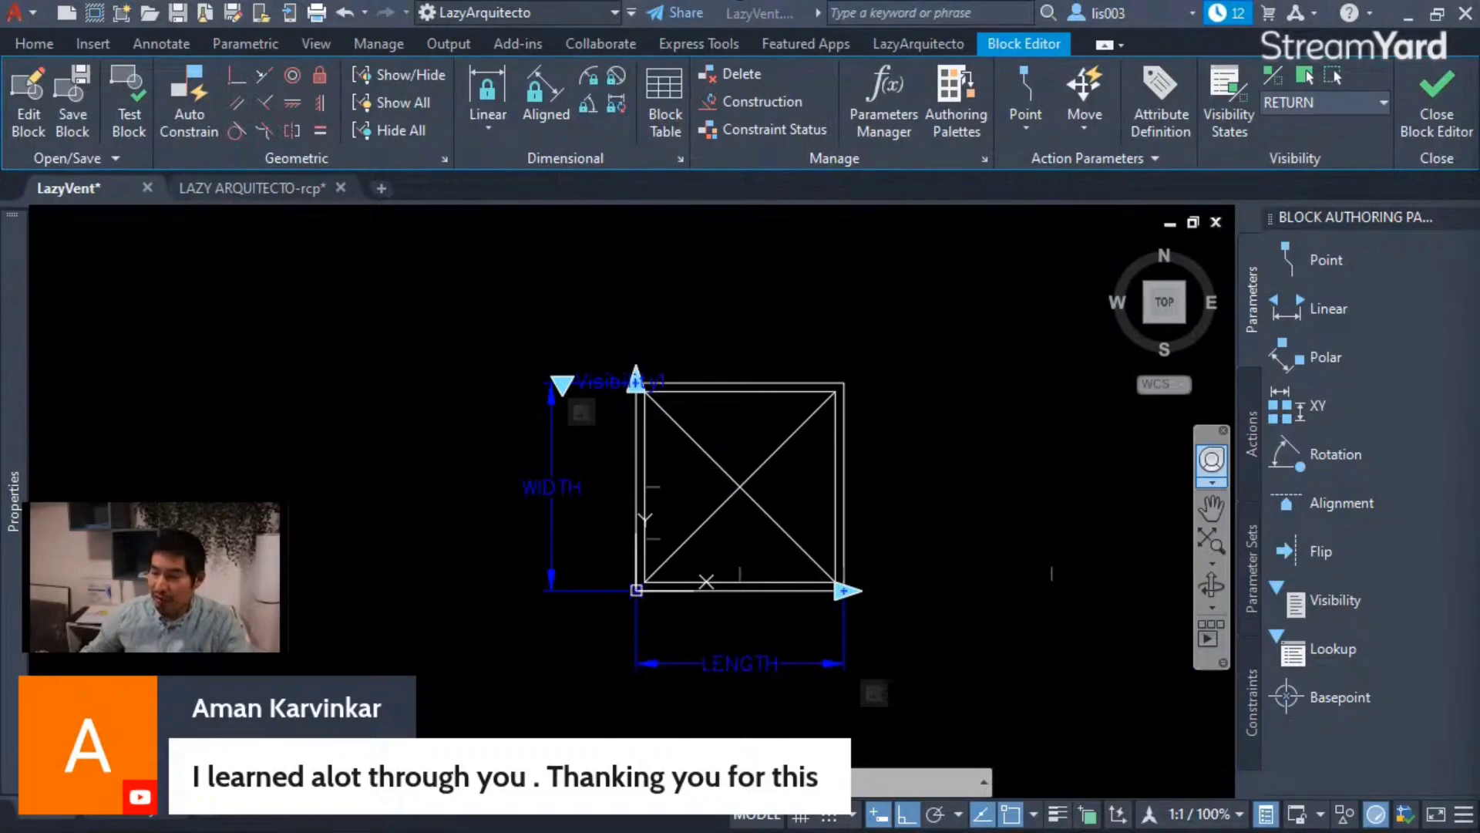
pyautogui.press('super+d')
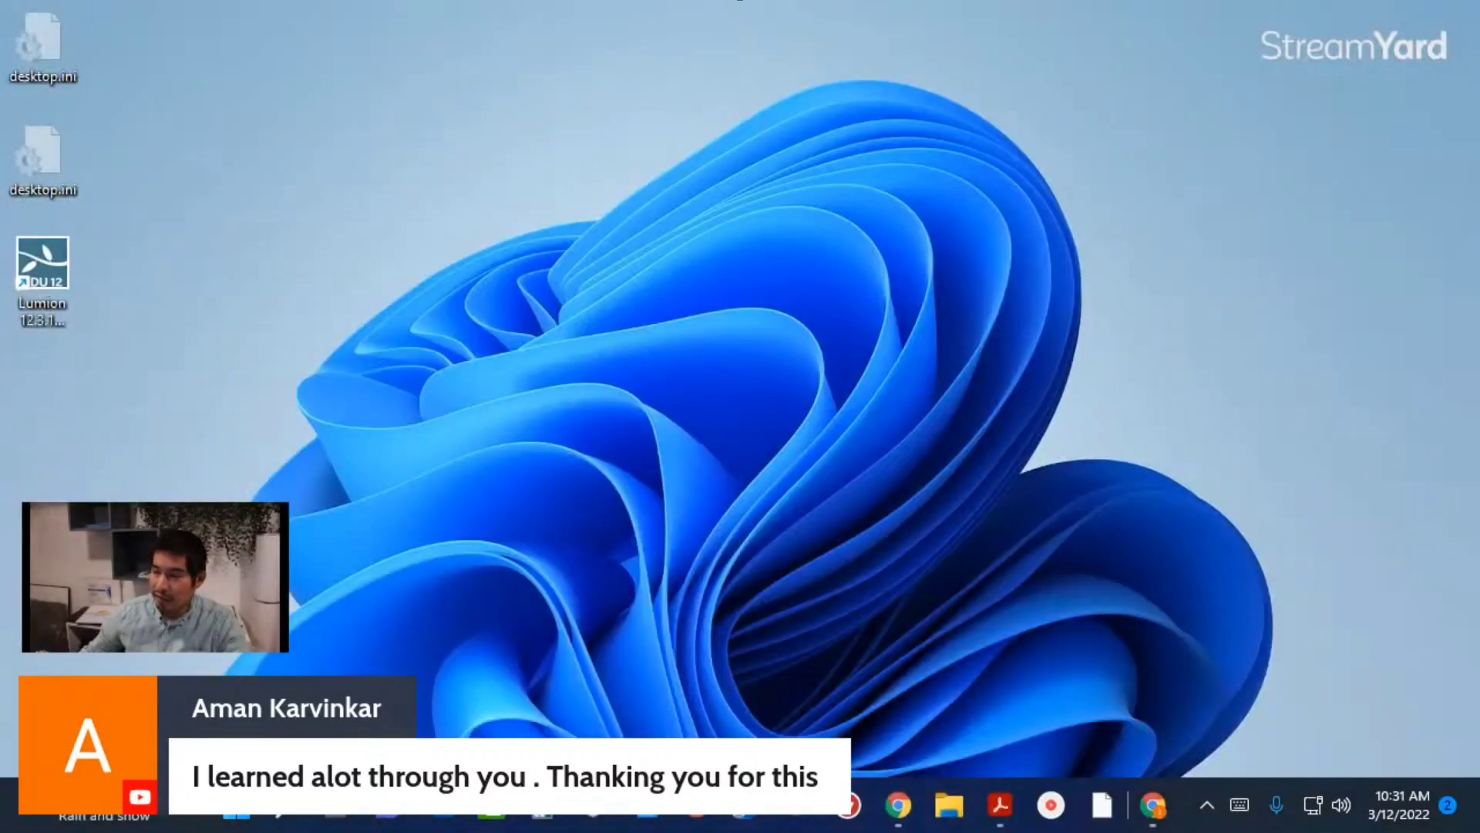
pyautogui.press('super+d')
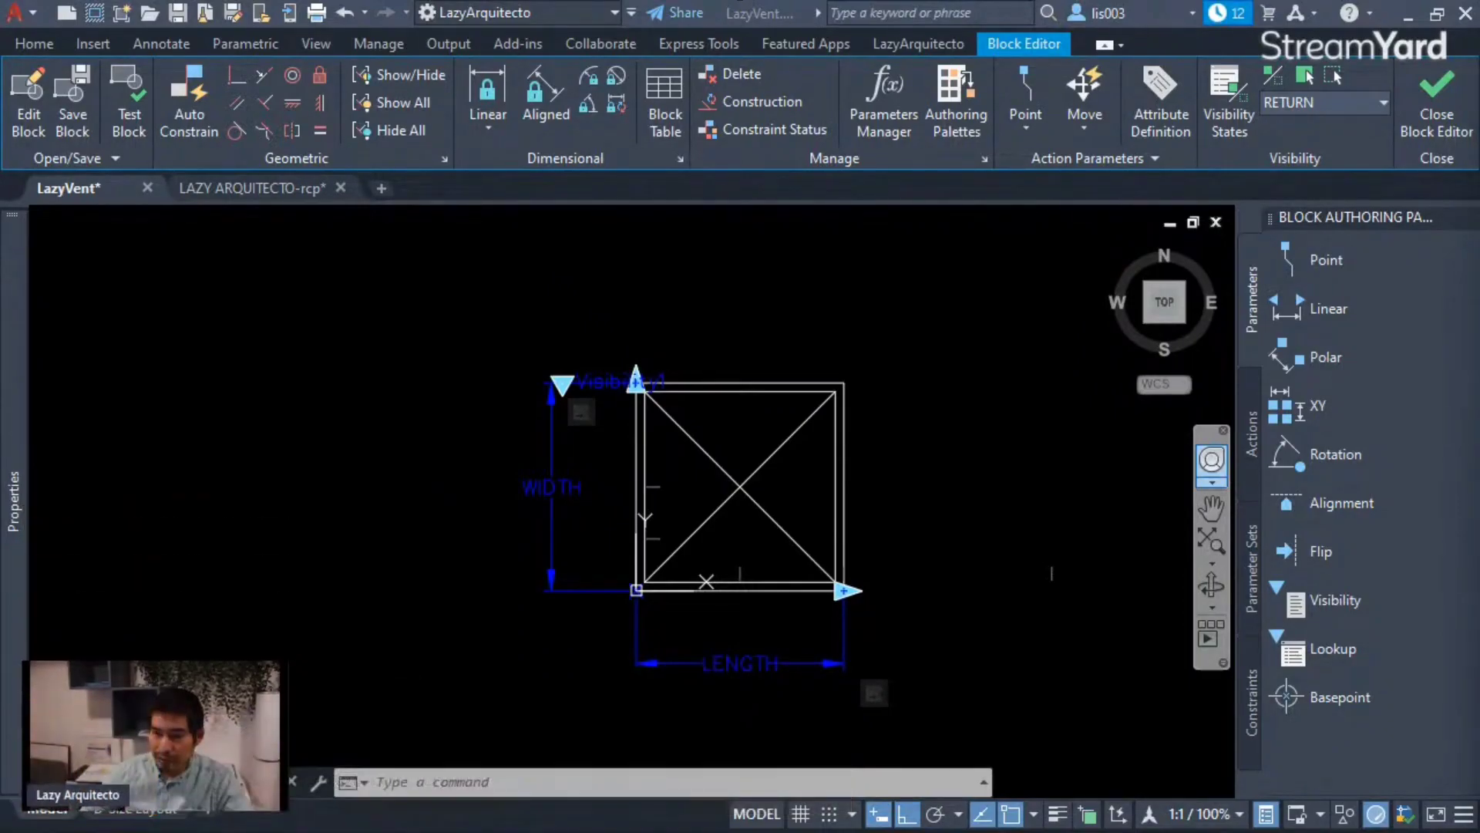
pyautogui.click(1055, 521)
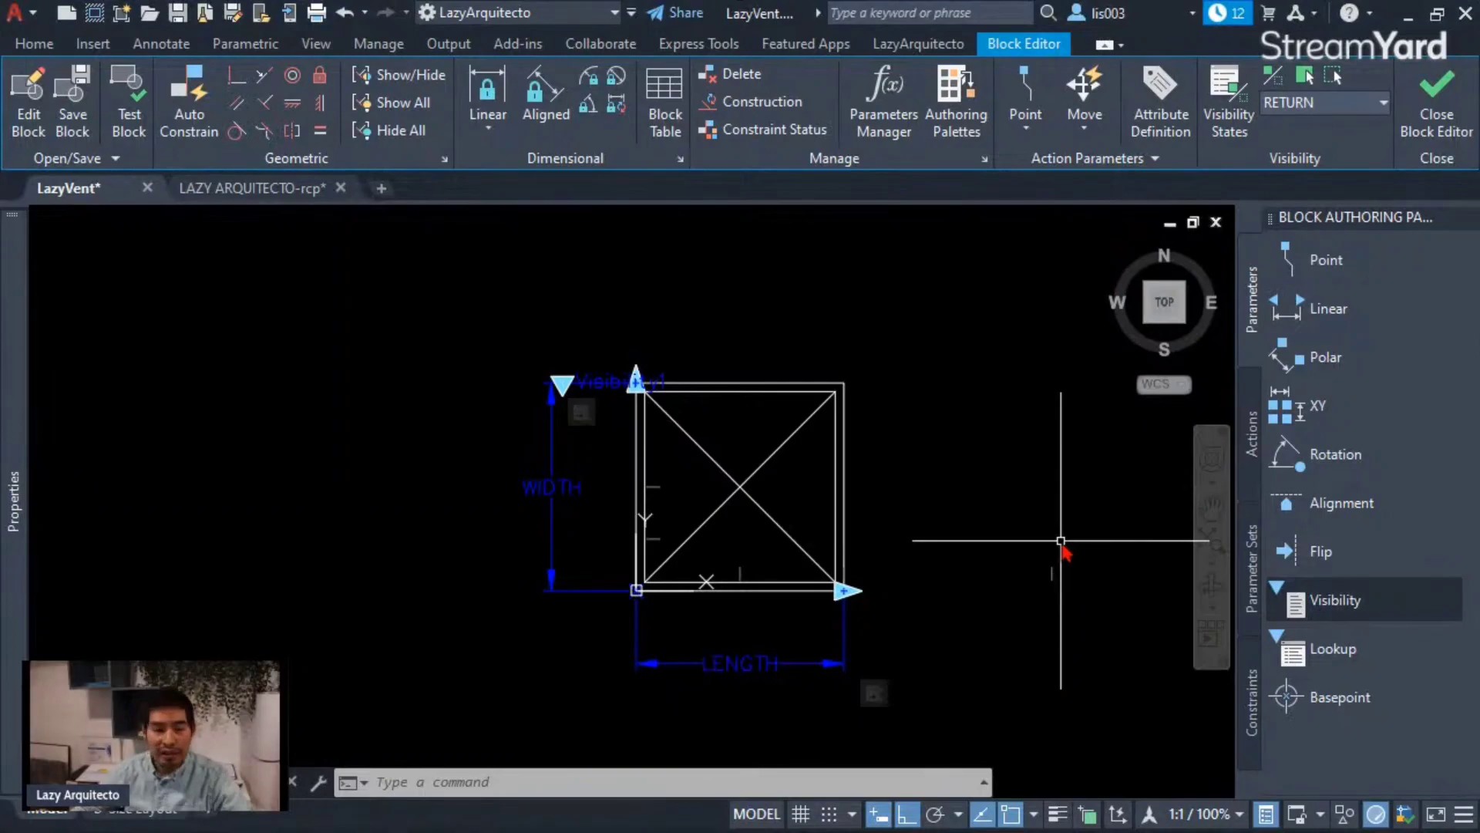
# Hide the diagonal line running from the square's upper-left to lower-right corner in the RETURN state.
pyautogui.moveTo(1062, 546); pyautogui.dragTo(1025, 539, button='middle')
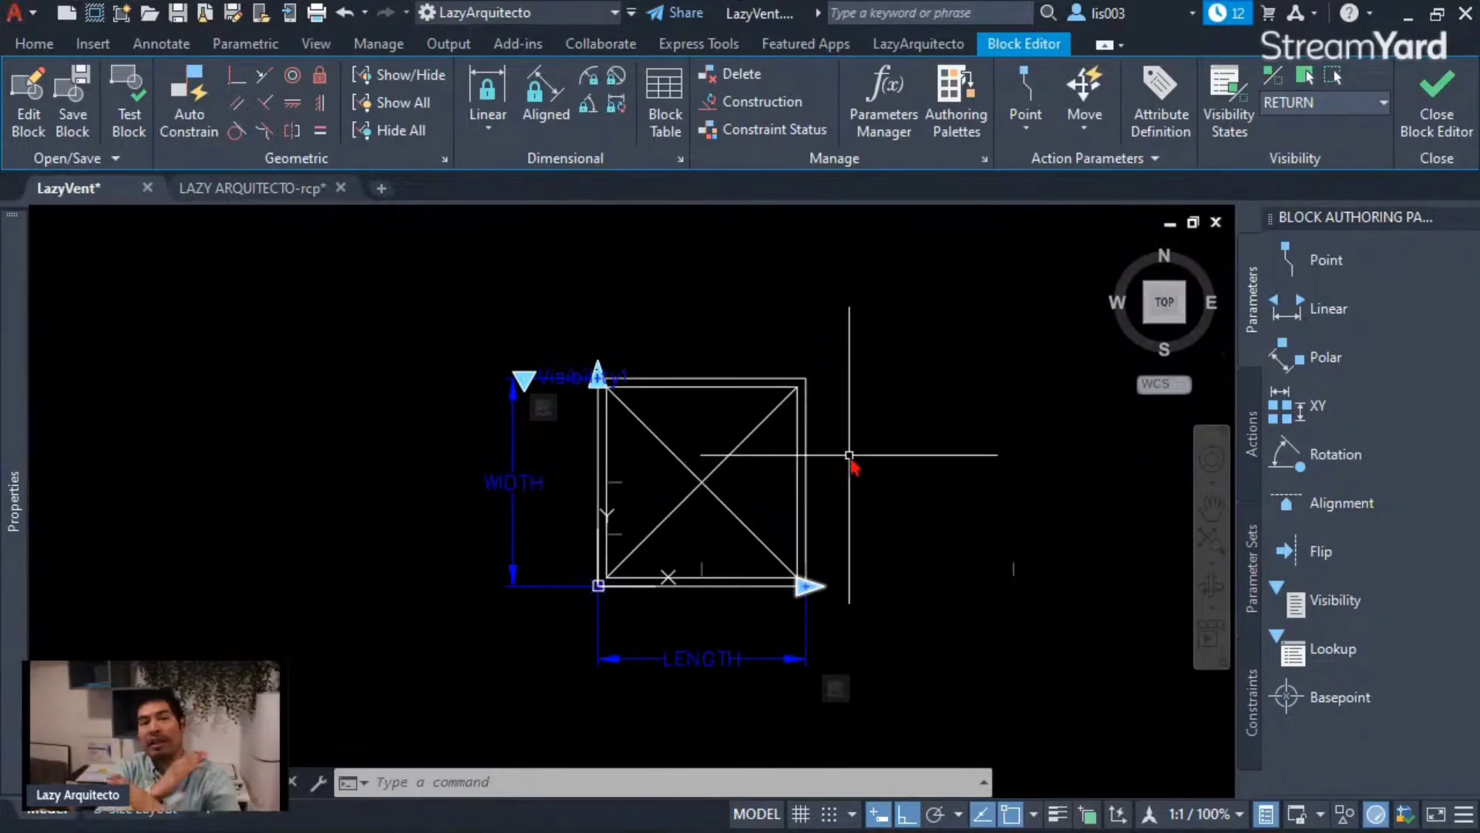
pyautogui.click(668, 464)
pyautogui.click(657, 425)
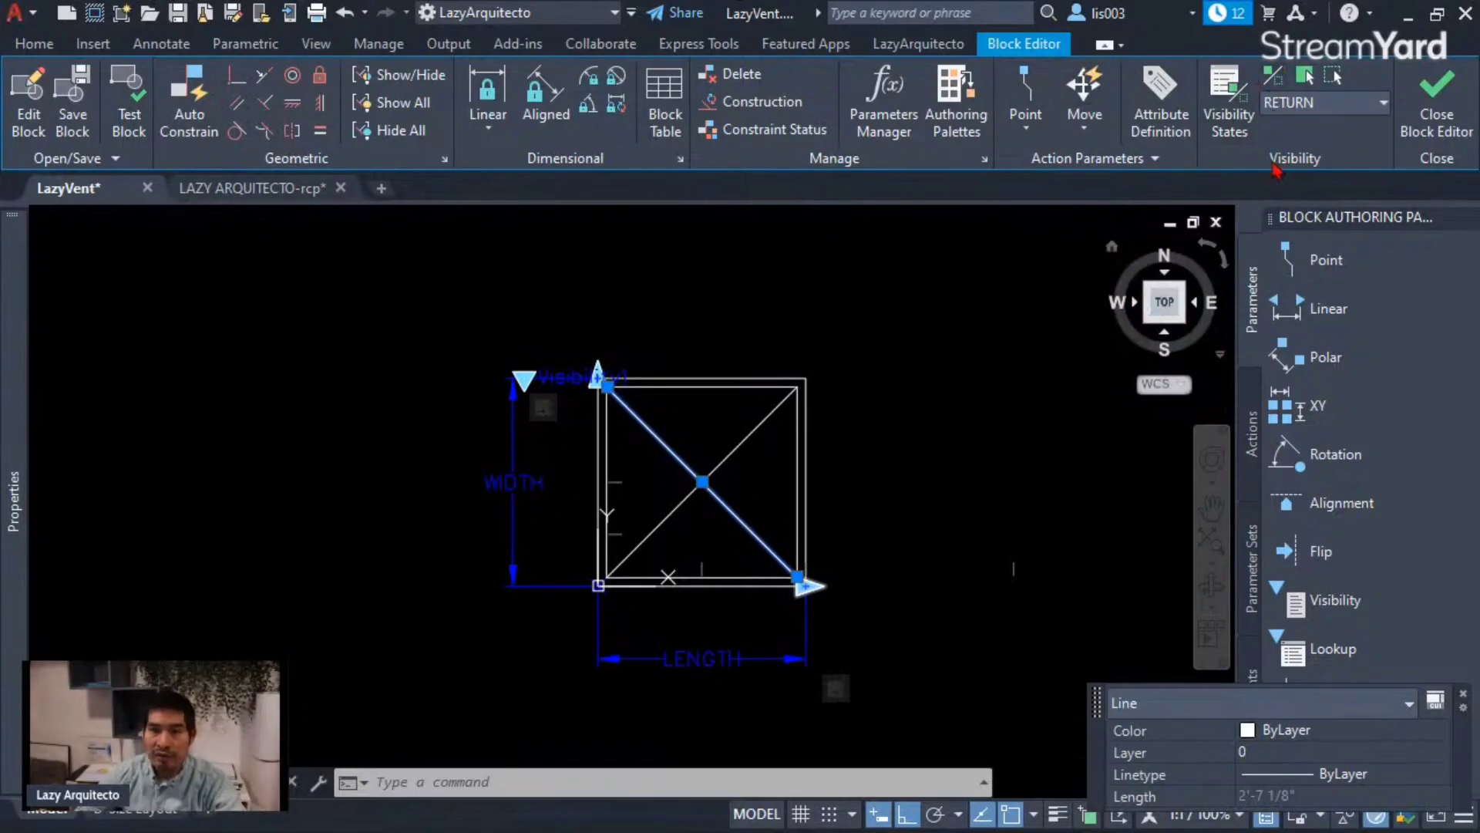
pyautogui.click(1336, 78)
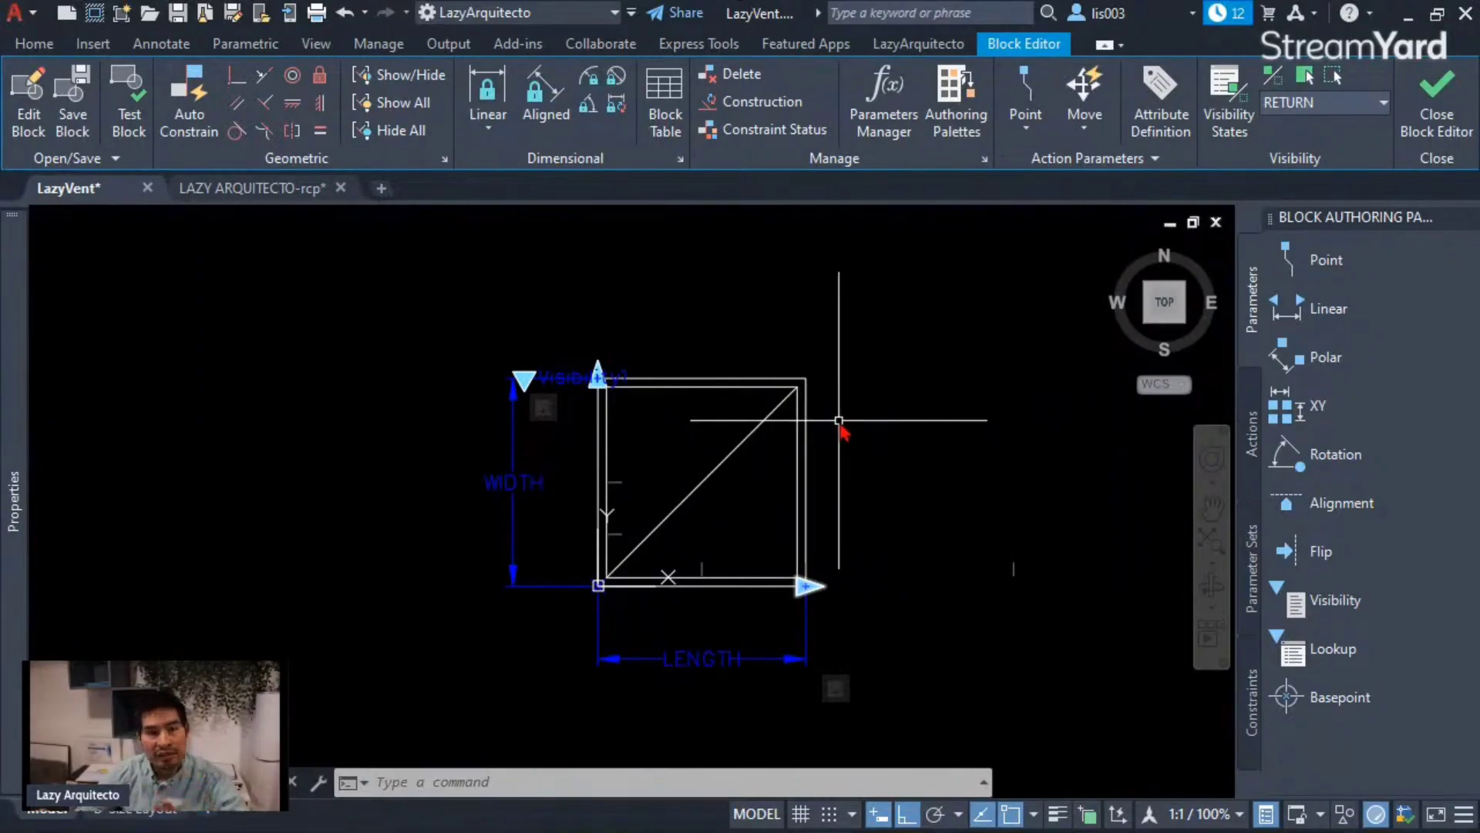
# Test the block by stretching its length to 4'-0", 2'-0" and 1'-0", and start stretching its width.
pyautogui.click(133, 117)
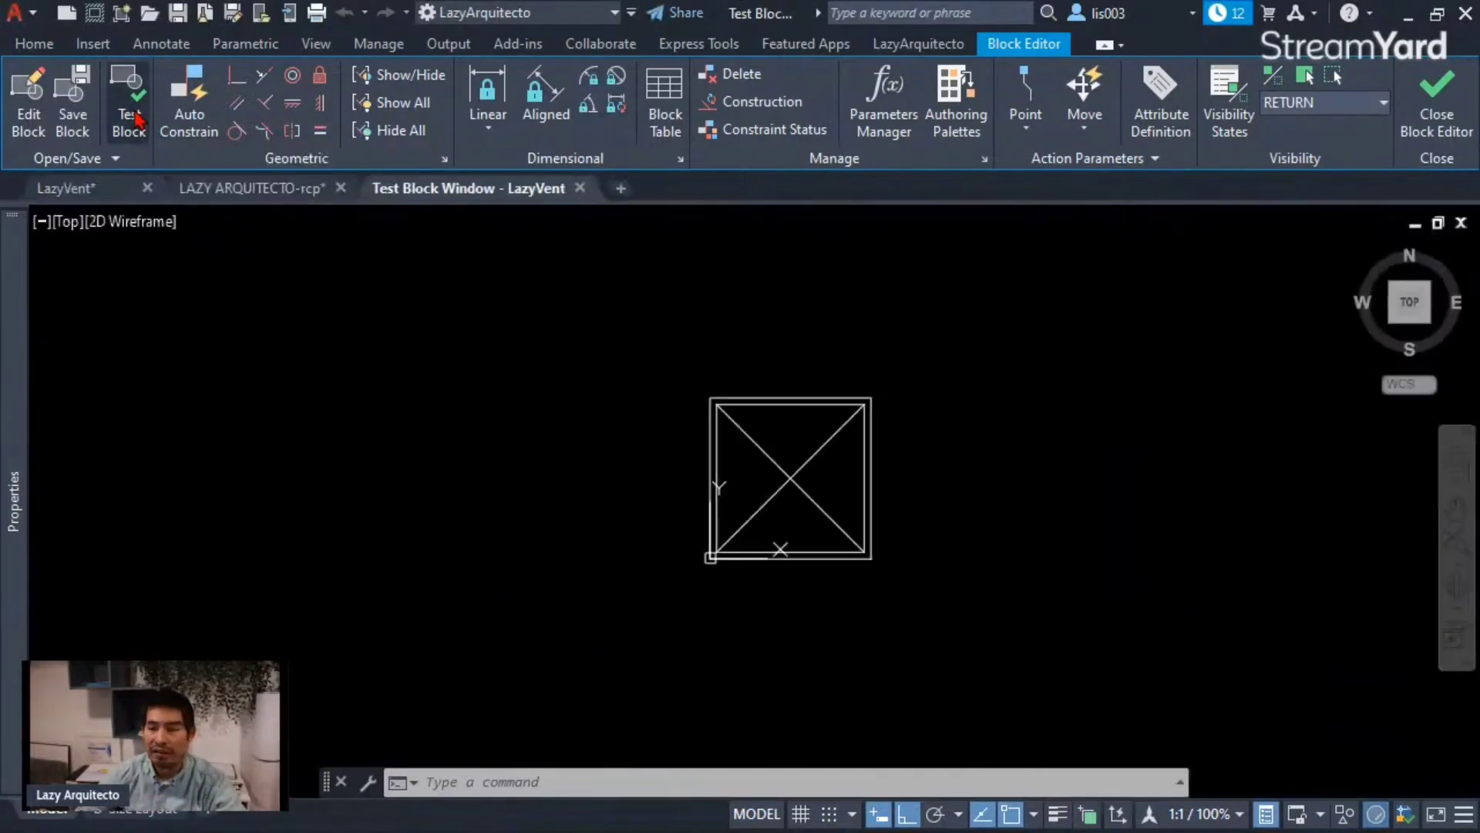
pyautogui.moveTo(802, 438); pyautogui.dragTo(724, 440, button='middle')
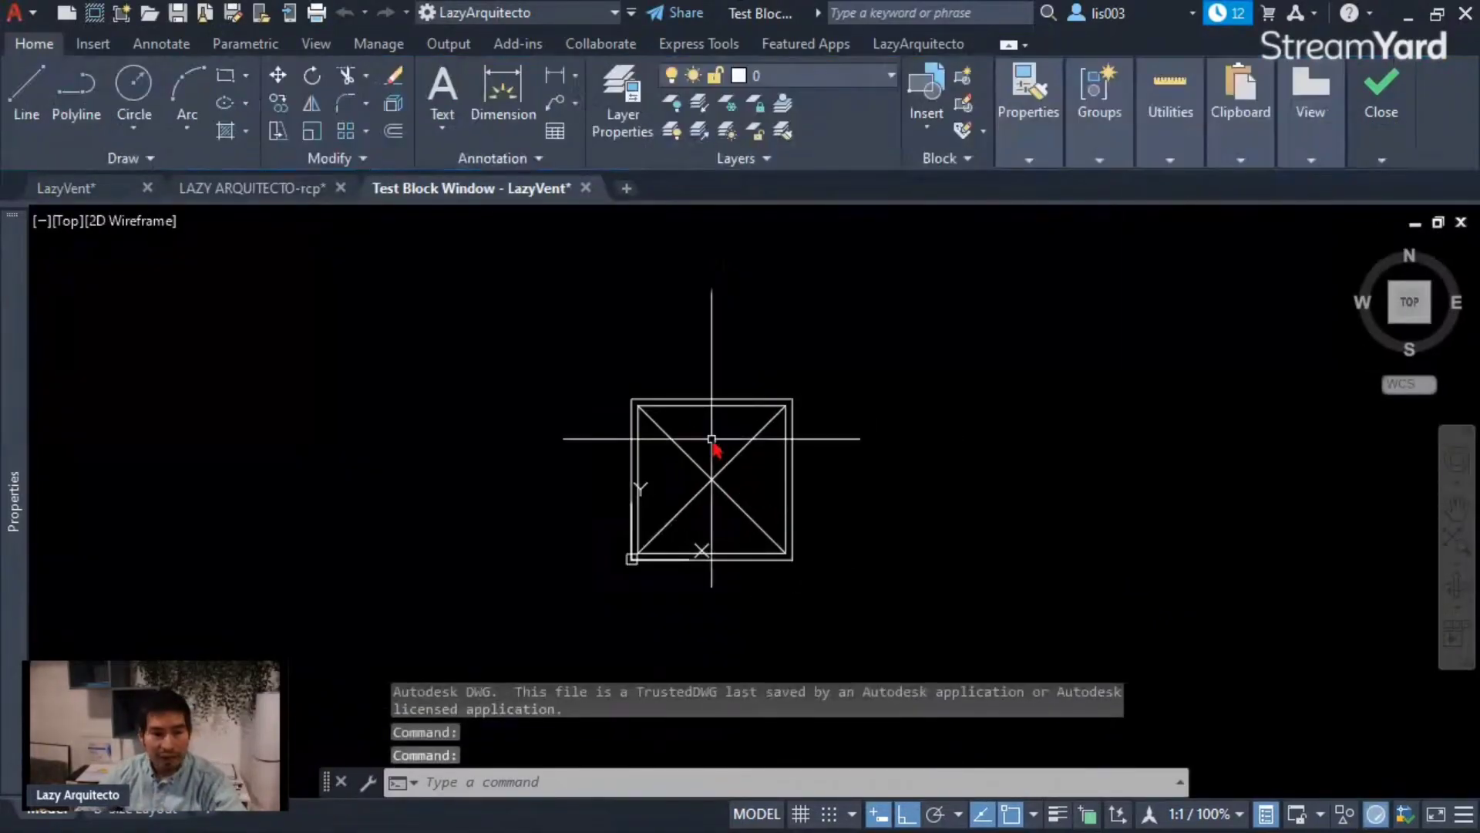
pyautogui.click(647, 401)
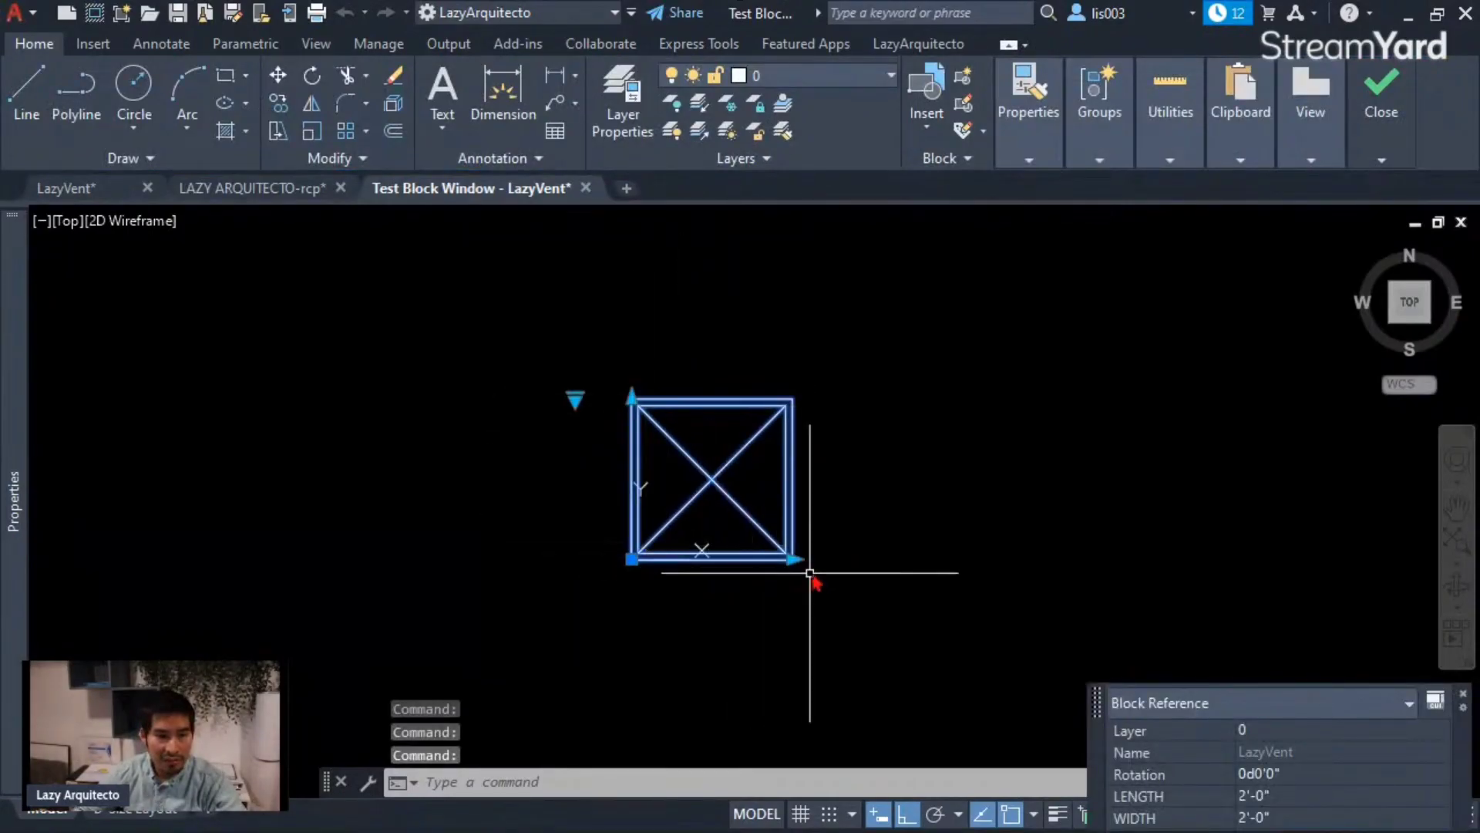
pyautogui.click(793, 559)
pyautogui.click(928, 582)
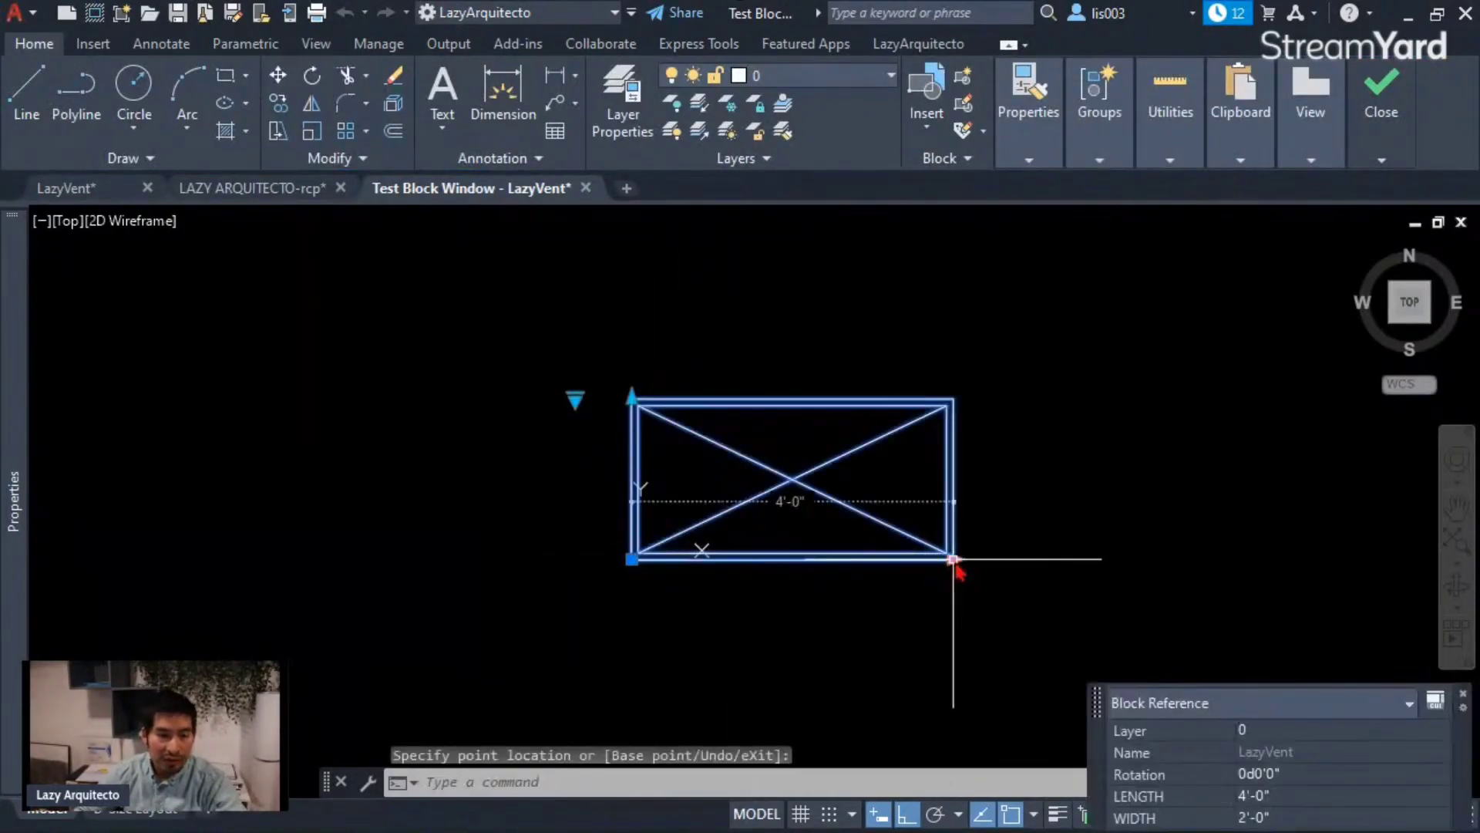
pyautogui.click(954, 559)
pyautogui.click(793, 559)
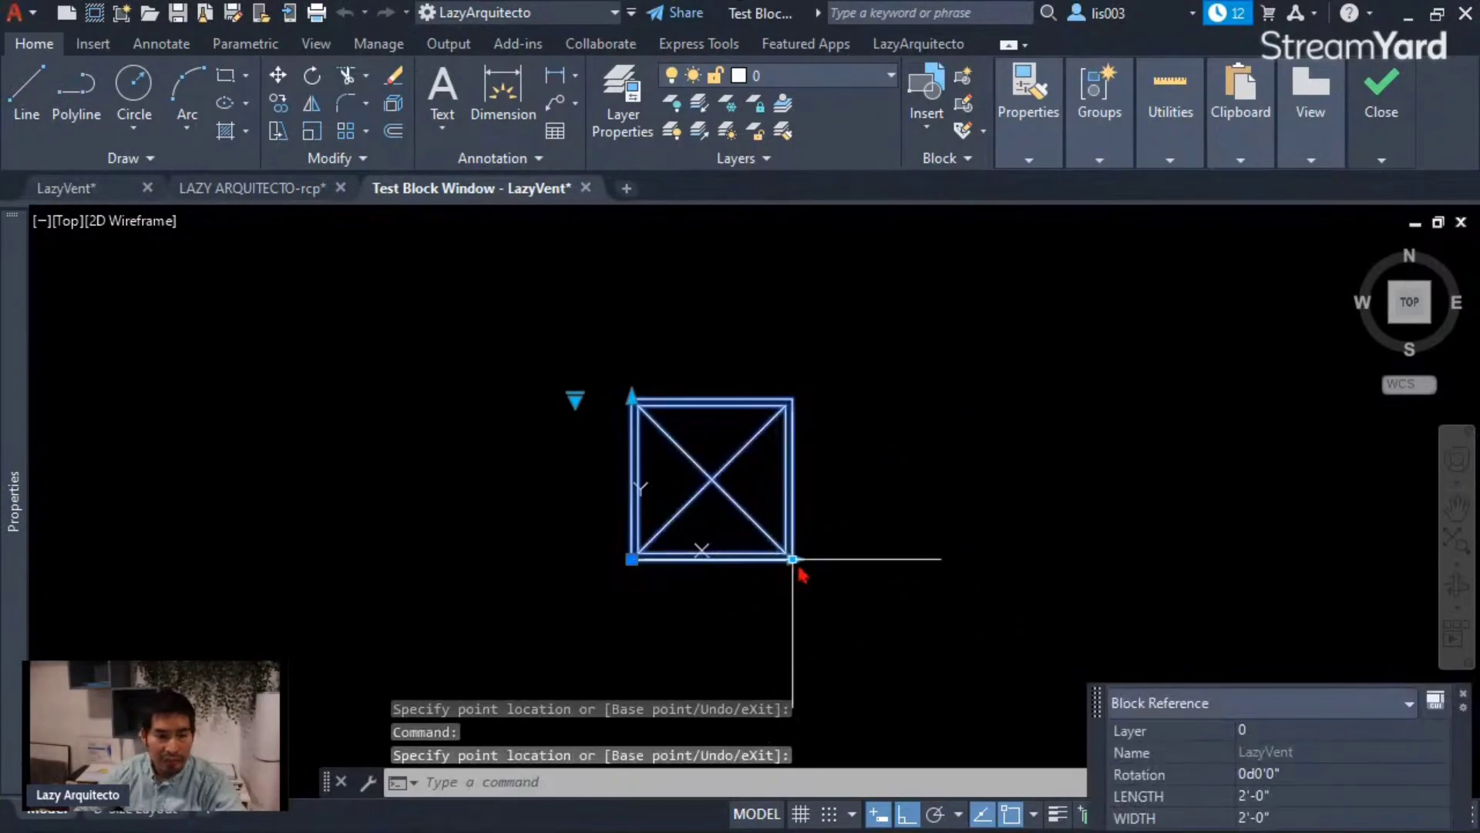
pyautogui.click(795, 560)
pyautogui.click(728, 585)
pyautogui.click(631, 397)
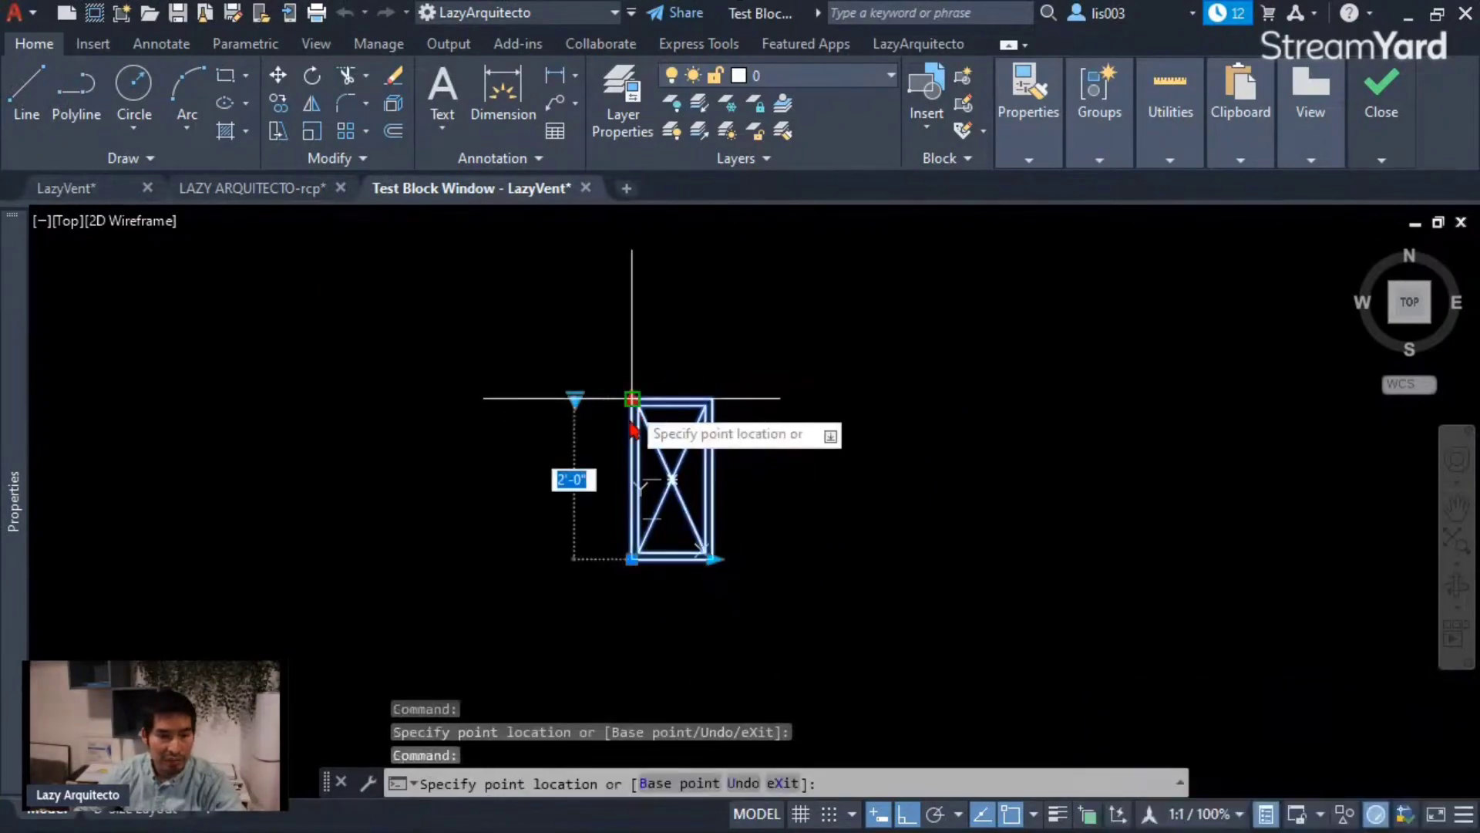
# Test the vent block by reducing its width to 1'-0" and switching its visibility state to RETURN.
pyautogui.click(625, 496)
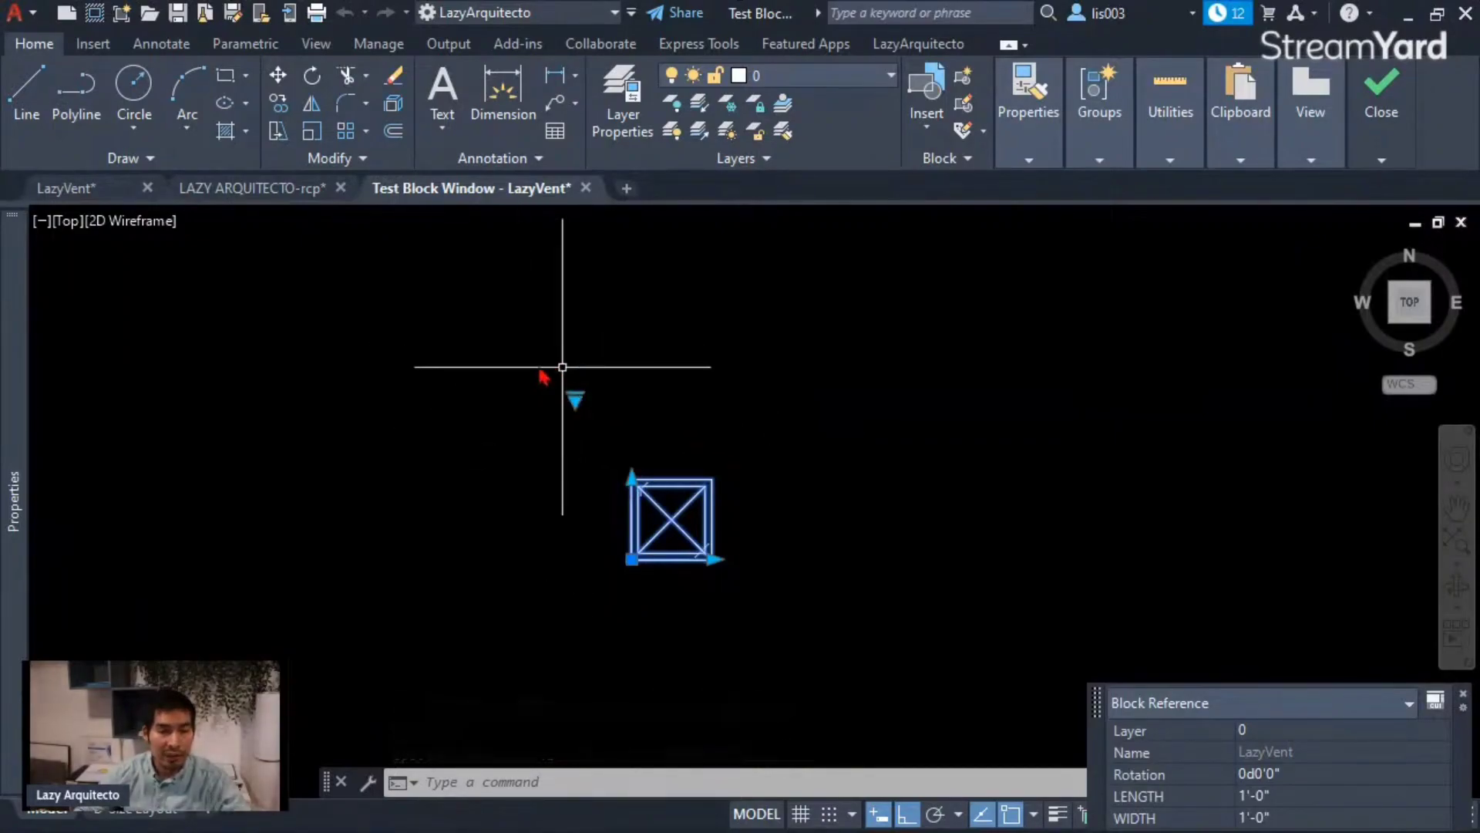
pyautogui.click(575, 400)
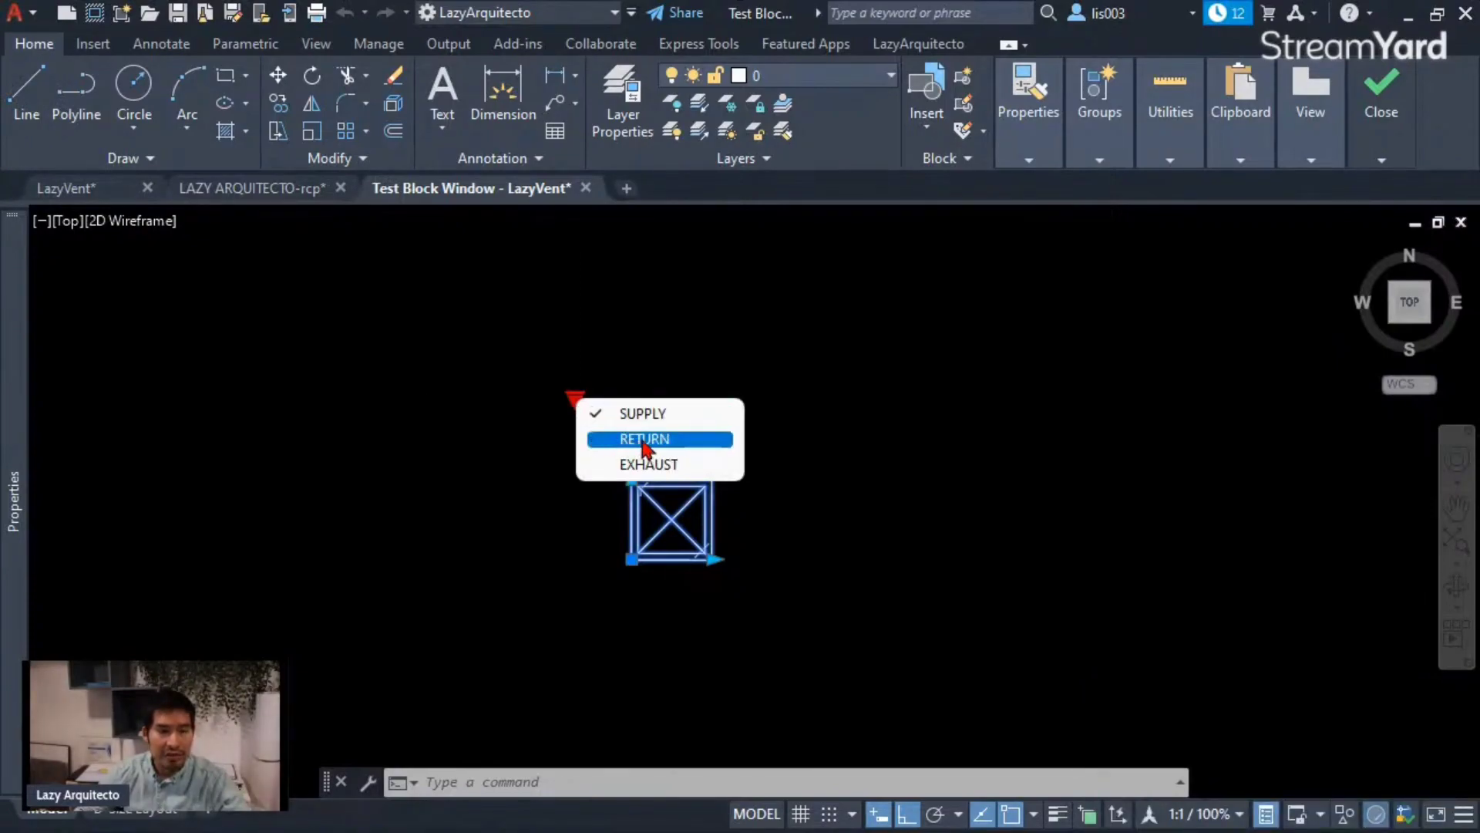
pyautogui.click(643, 441)
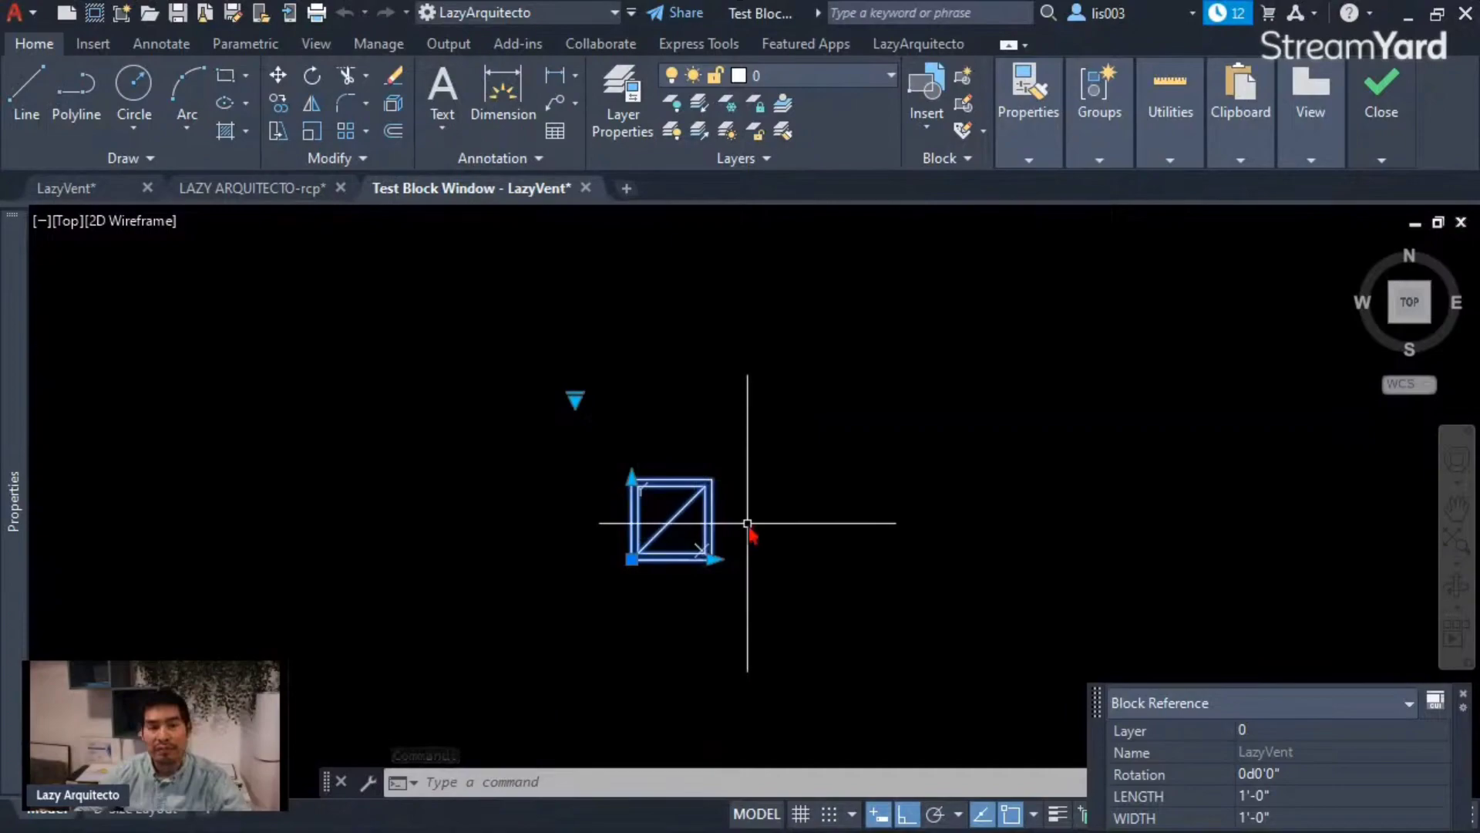
# Test stretching the return vent to a length of 2'-0" and on to 4'-0", with a width of 2'-0".
pyautogui.click(713, 559)
pyautogui.click(793, 558)
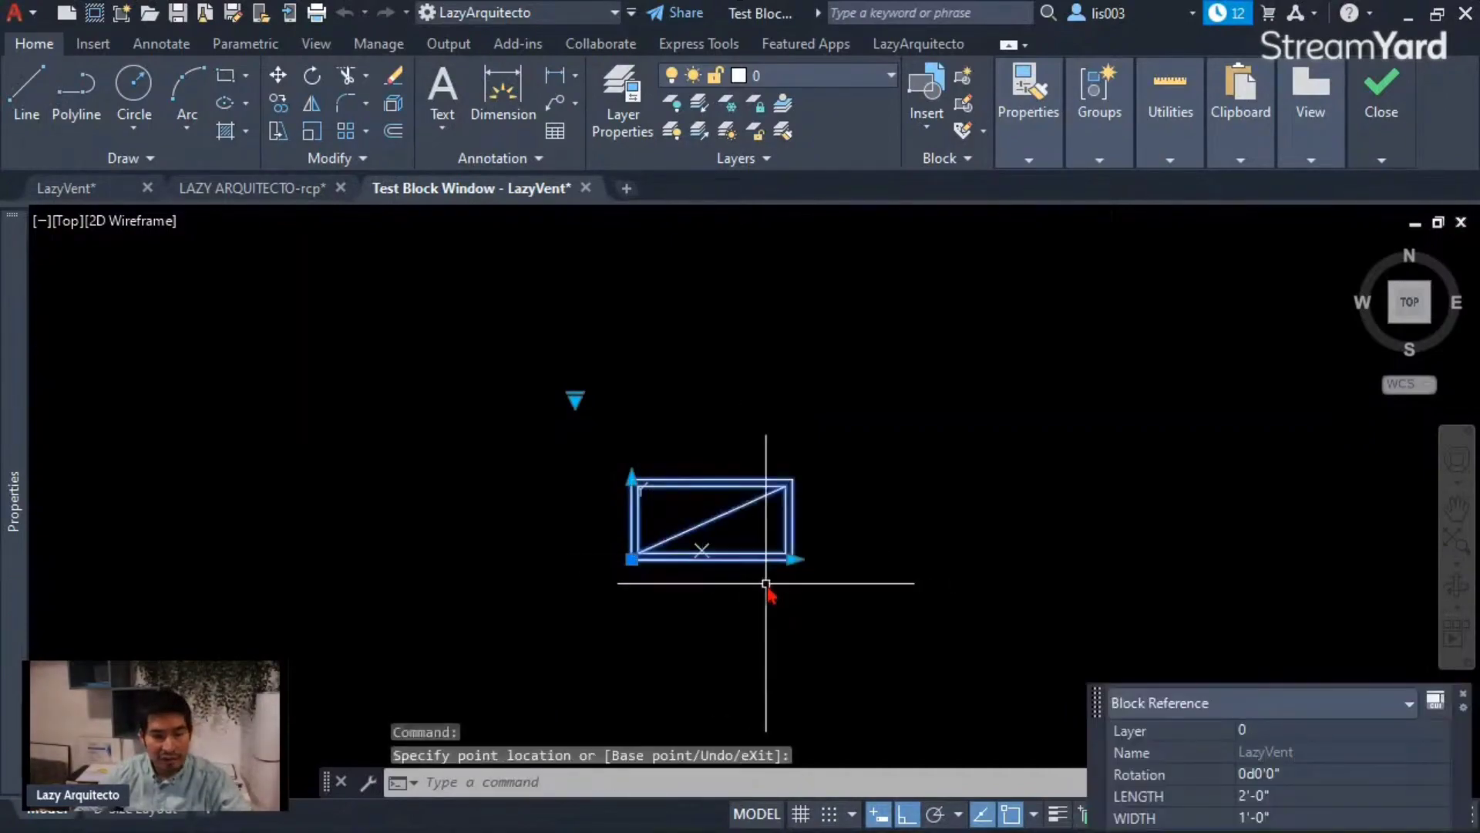
pyautogui.click(793, 559)
pyautogui.click(956, 581)
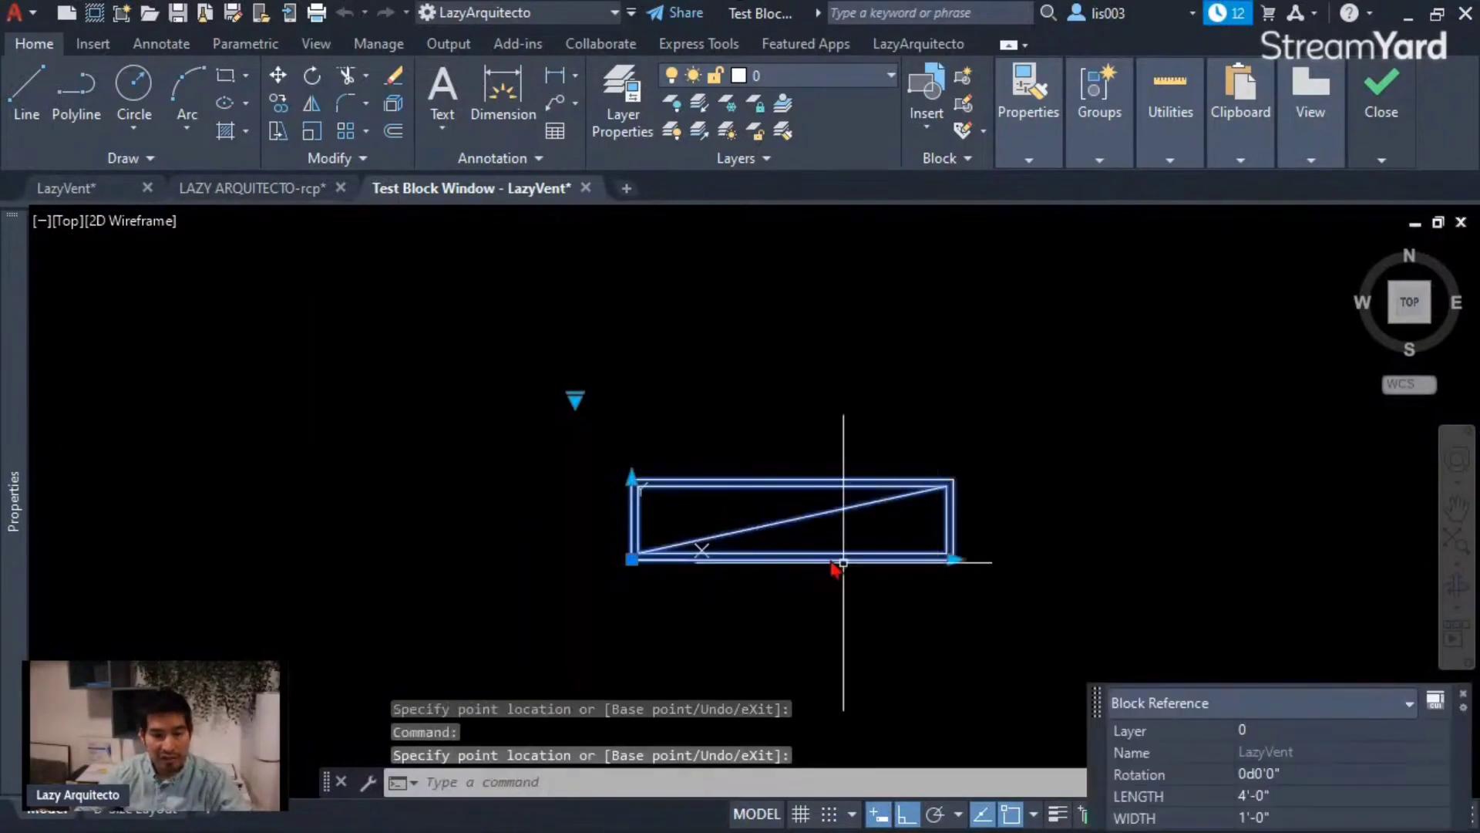
pyautogui.click(632, 479)
pyautogui.click(632, 399)
# Test shrinking the return vent's length to 2'-0" and on to 1'-0", with a width of 1'-0", and deselect it.
pyautogui.click(955, 569)
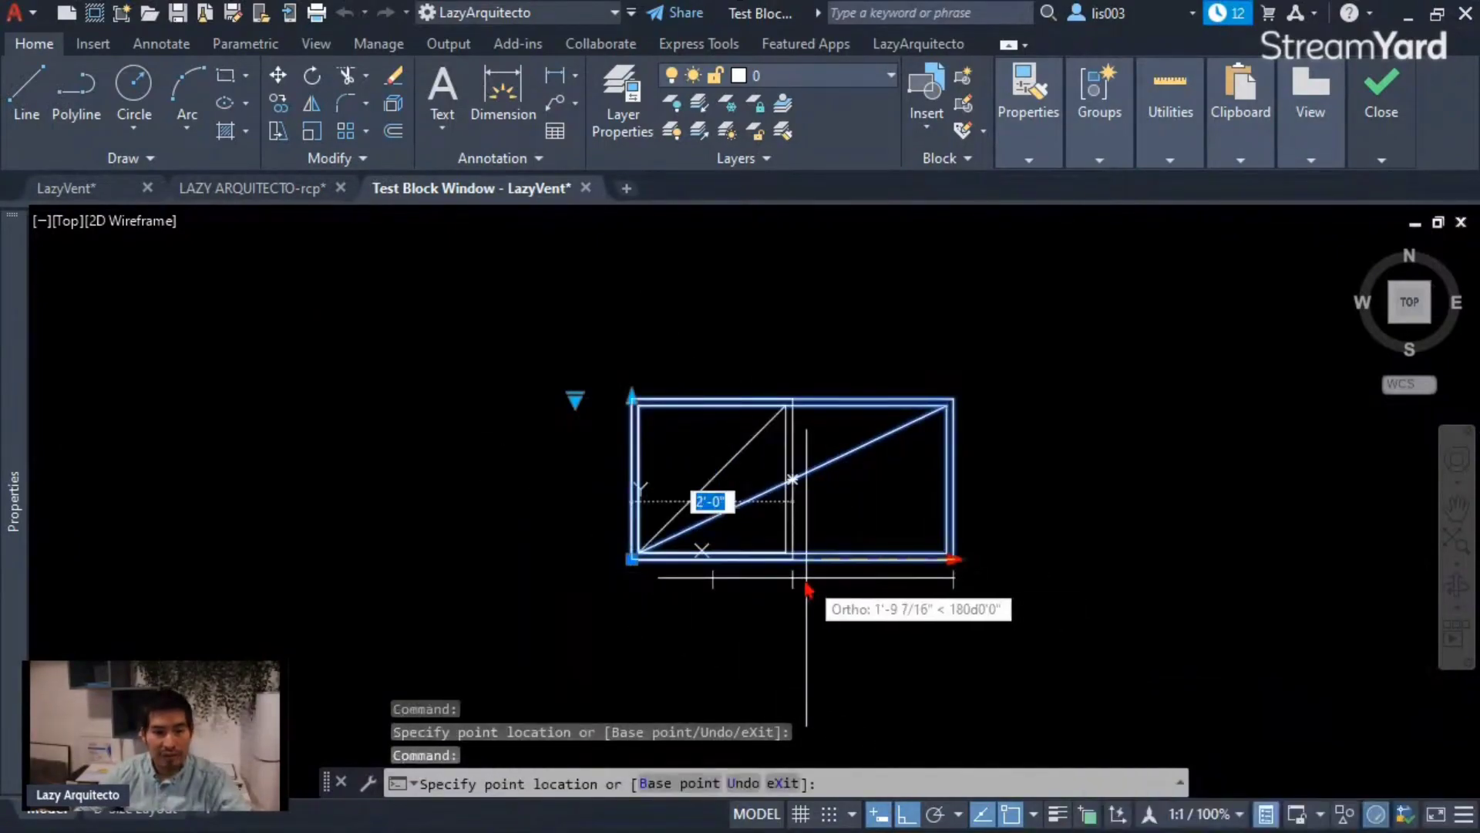
pyautogui.click(794, 590)
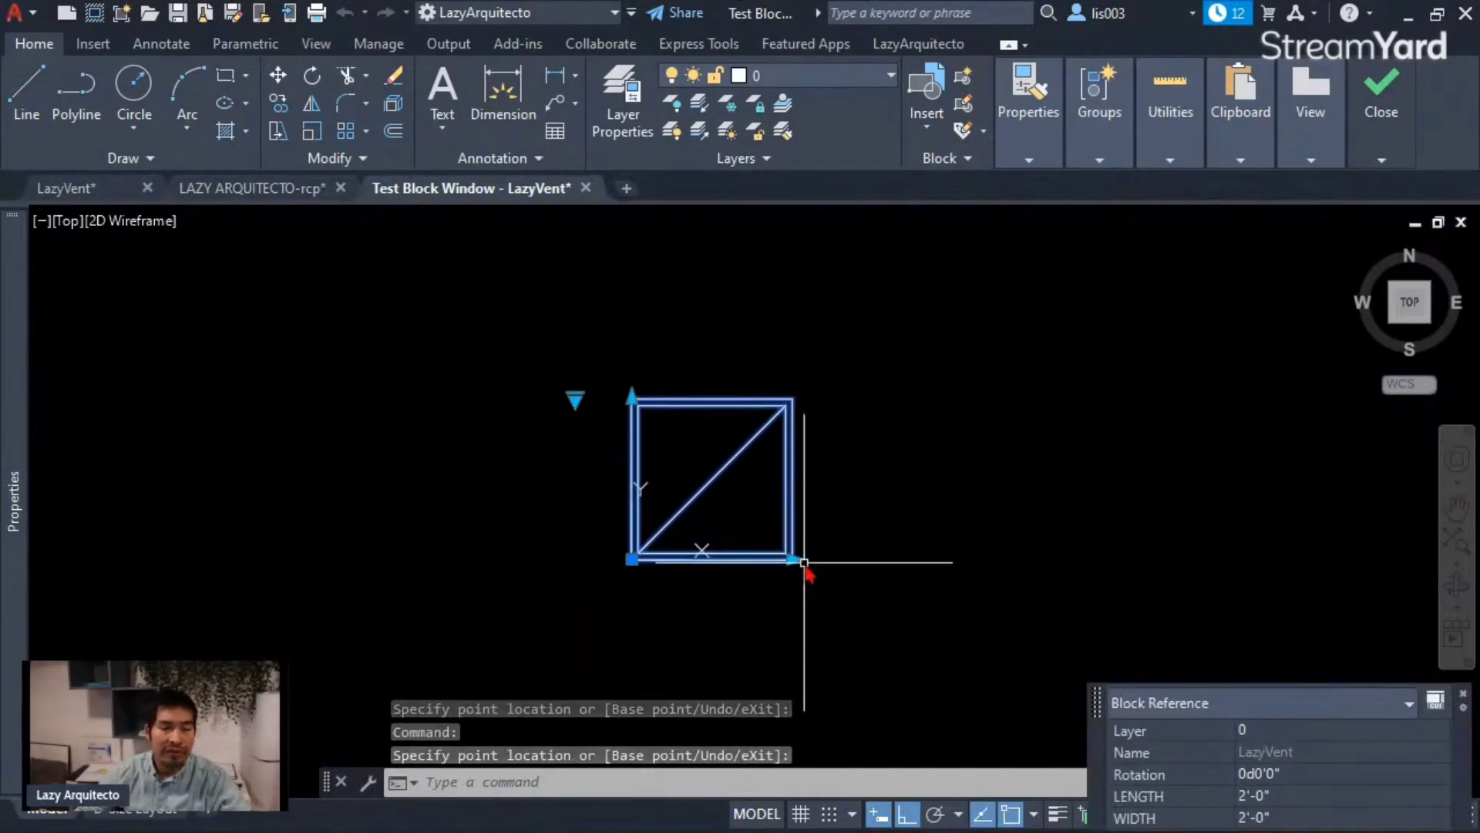
pyautogui.click(712, 586)
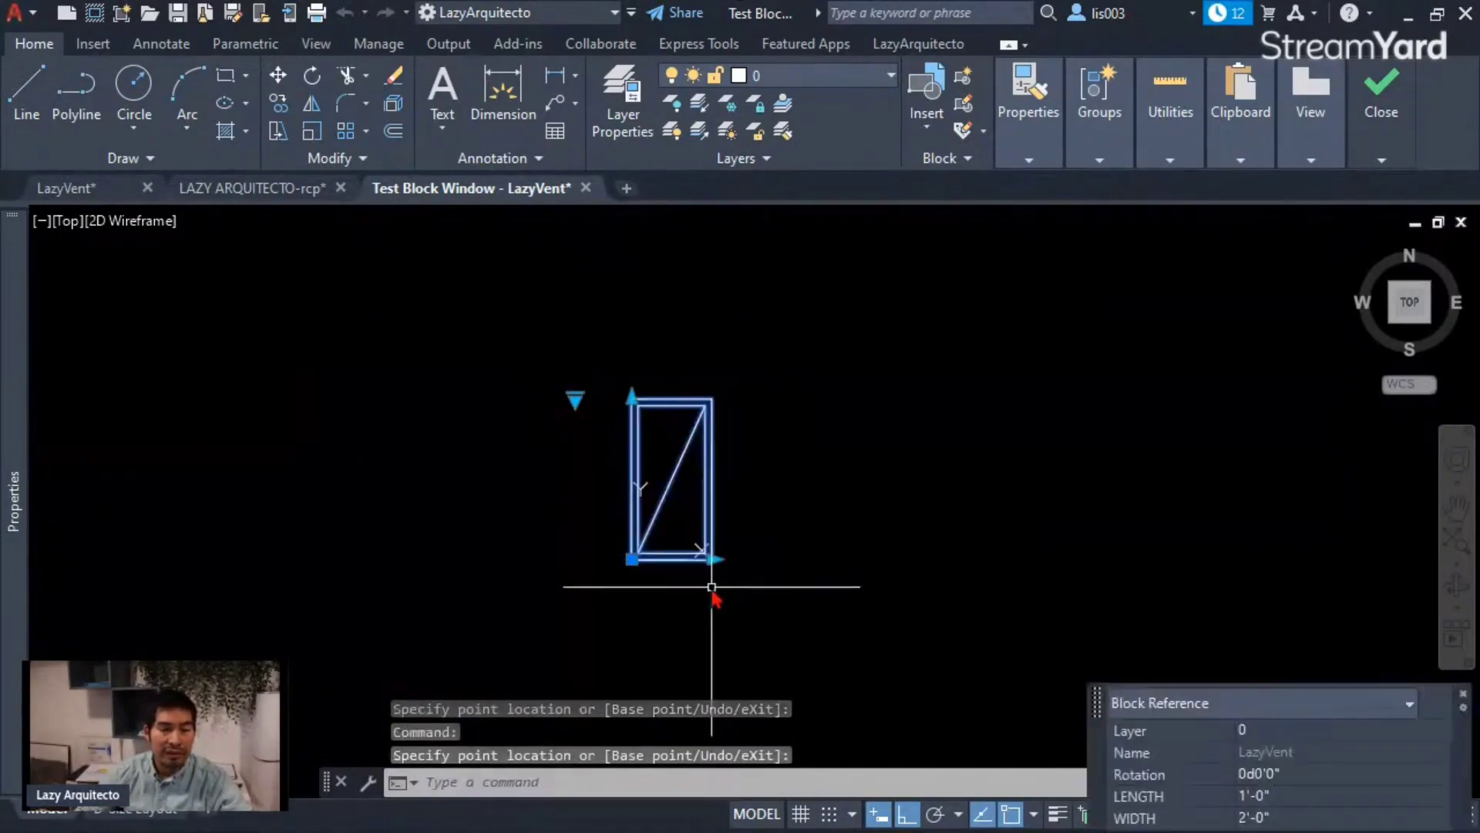
pyautogui.click(631, 397)
pyautogui.click(621, 472)
pyautogui.press('Escape')
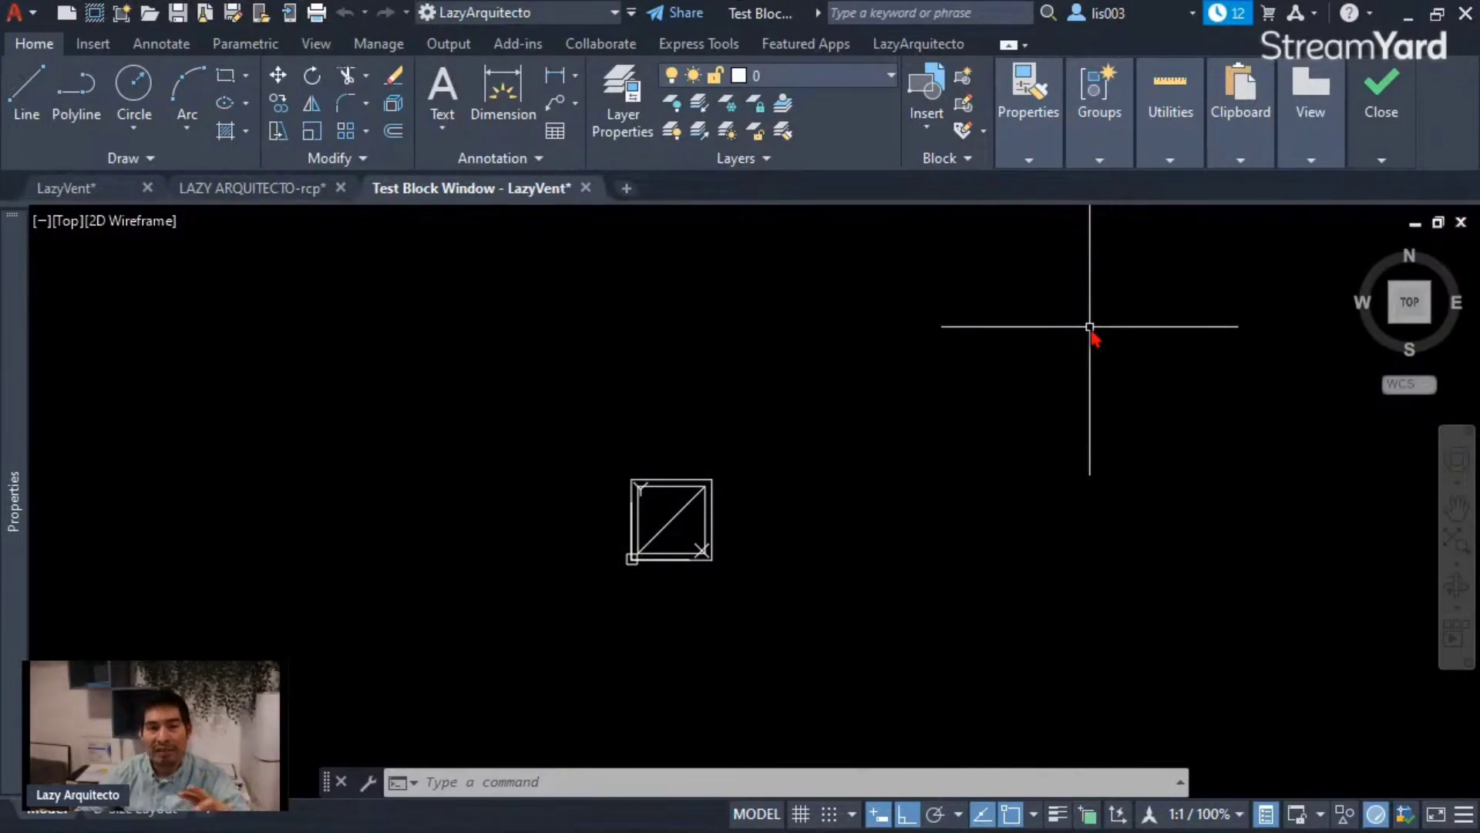
# Close the test block window and return to the LazyVent block in the Block Editor.
pyautogui.moveTo(1397, 127)
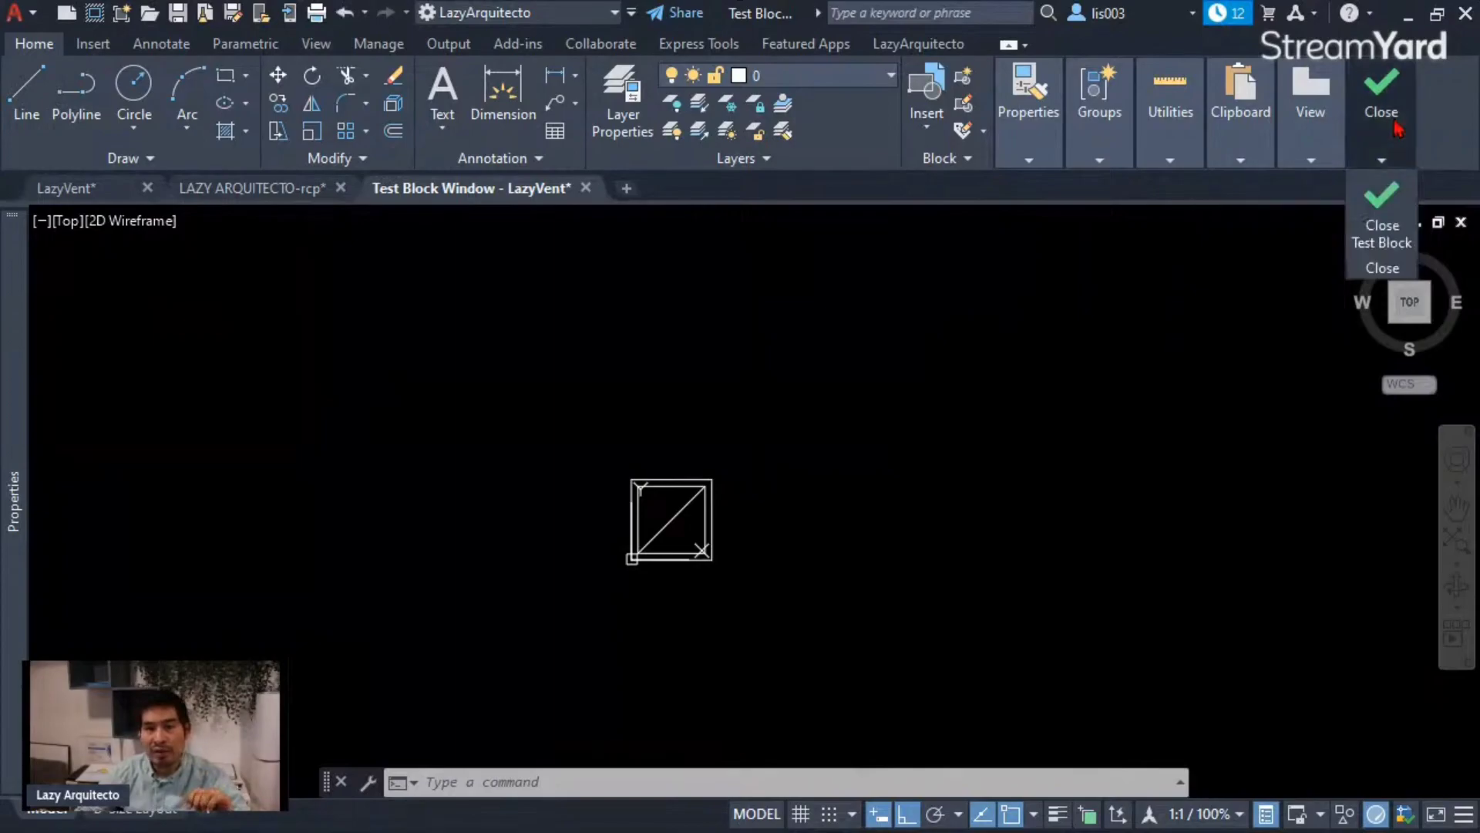
pyautogui.click(1388, 218)
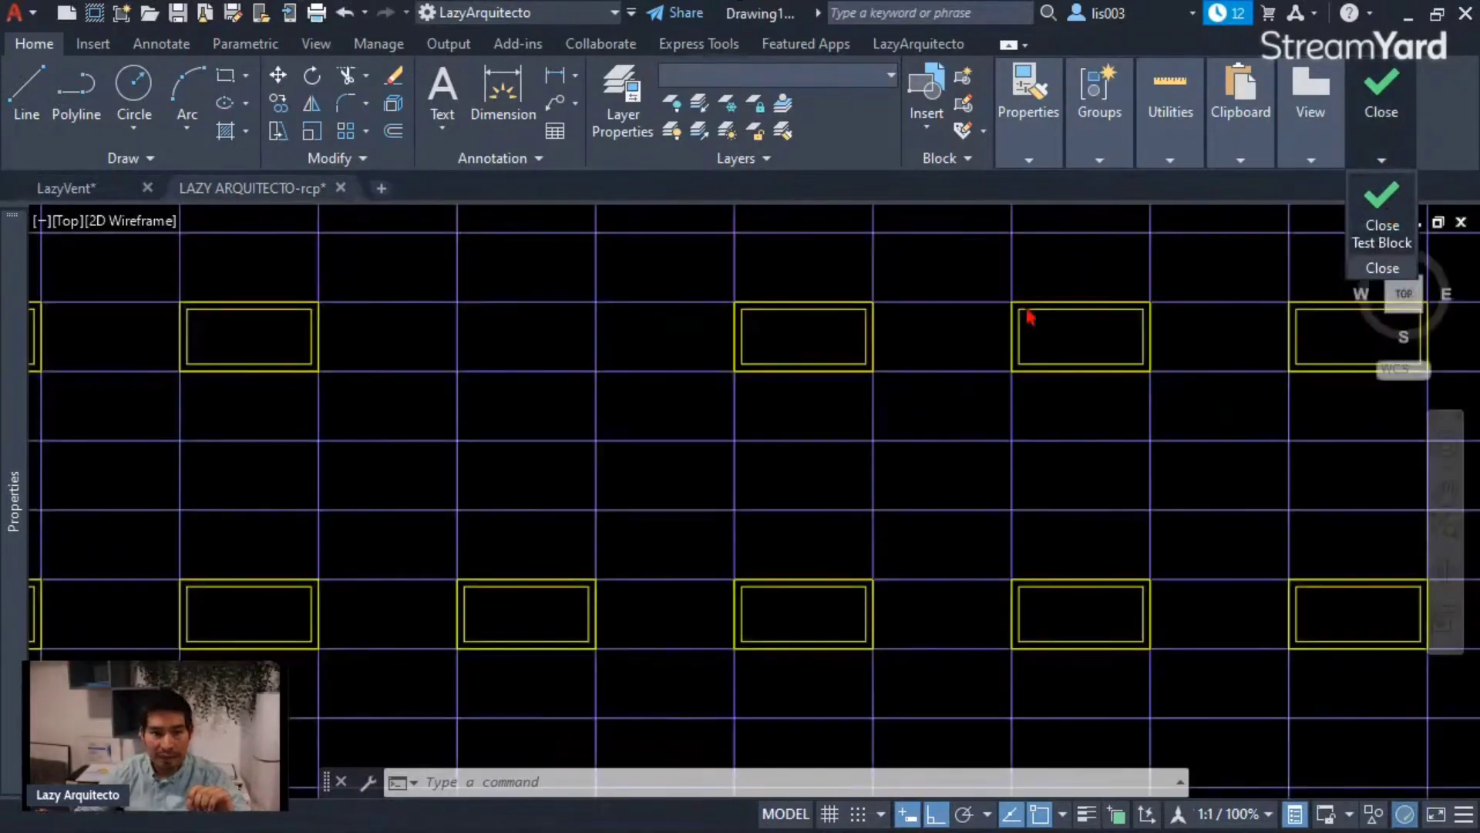
pyautogui.click(67, 188)
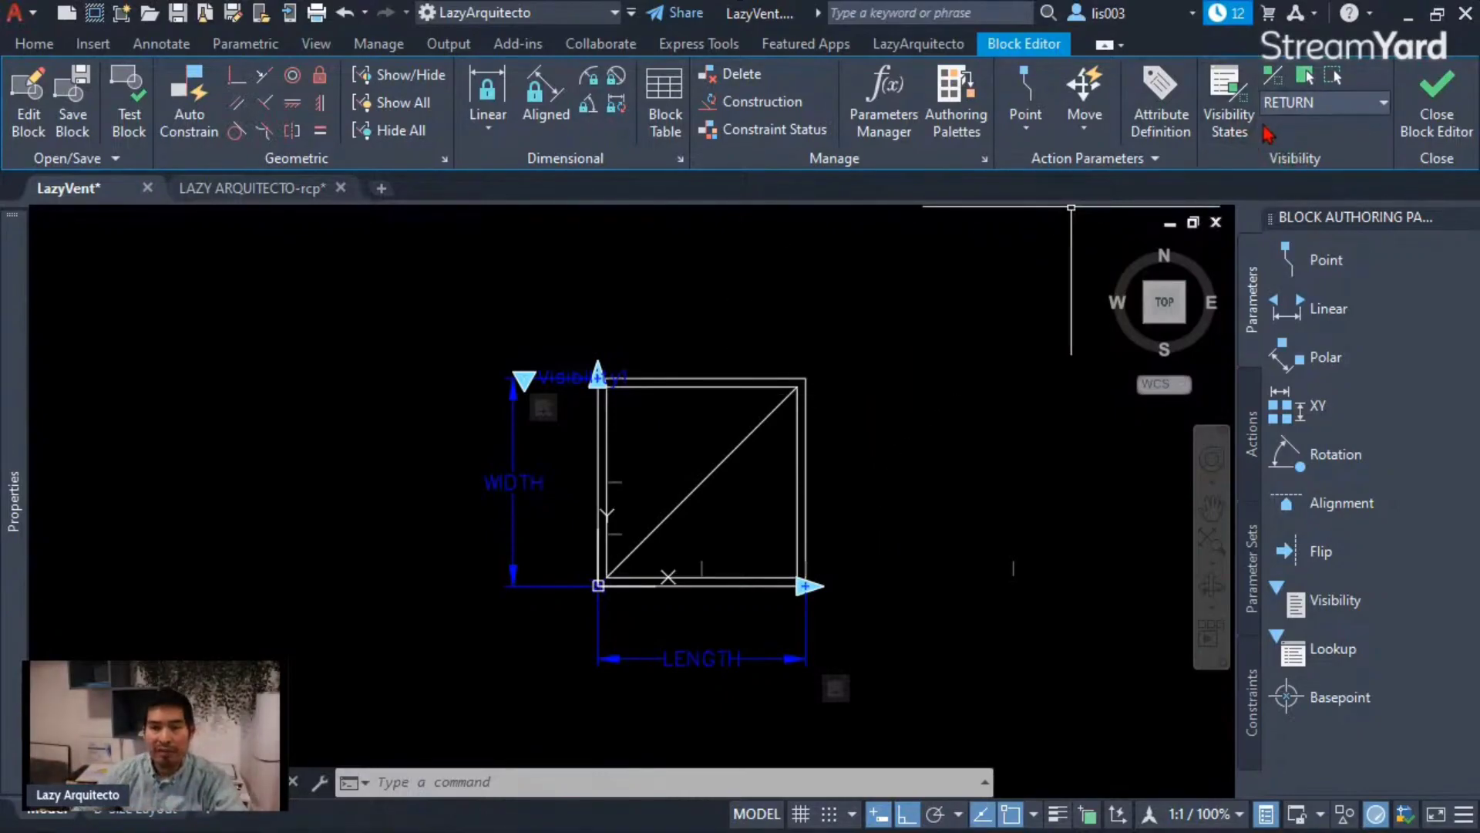
# Make EXHAUST the current visibility state of the LazyVent block.
pyautogui.click(1382, 106)
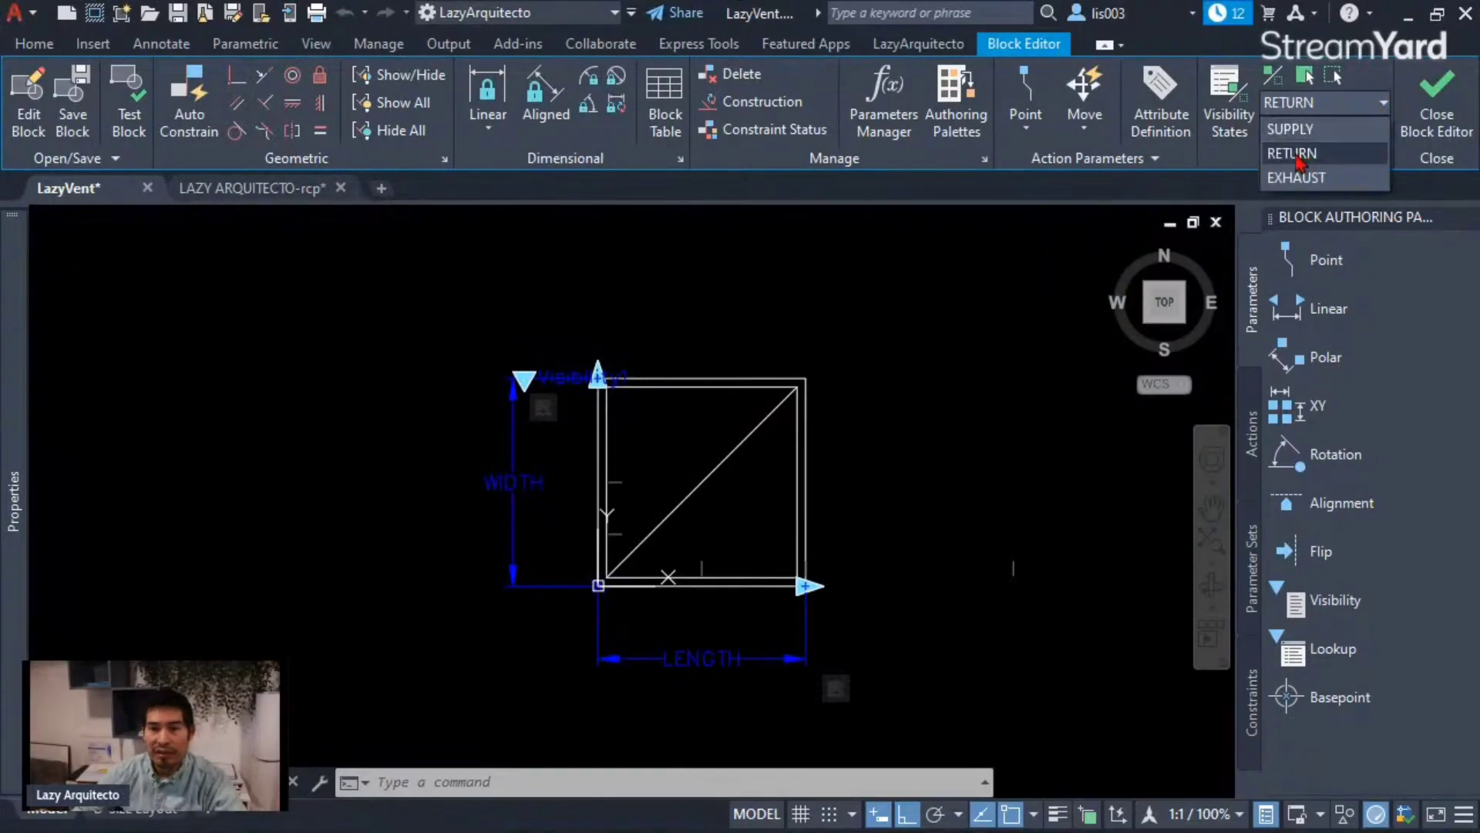
pyautogui.click(1297, 177)
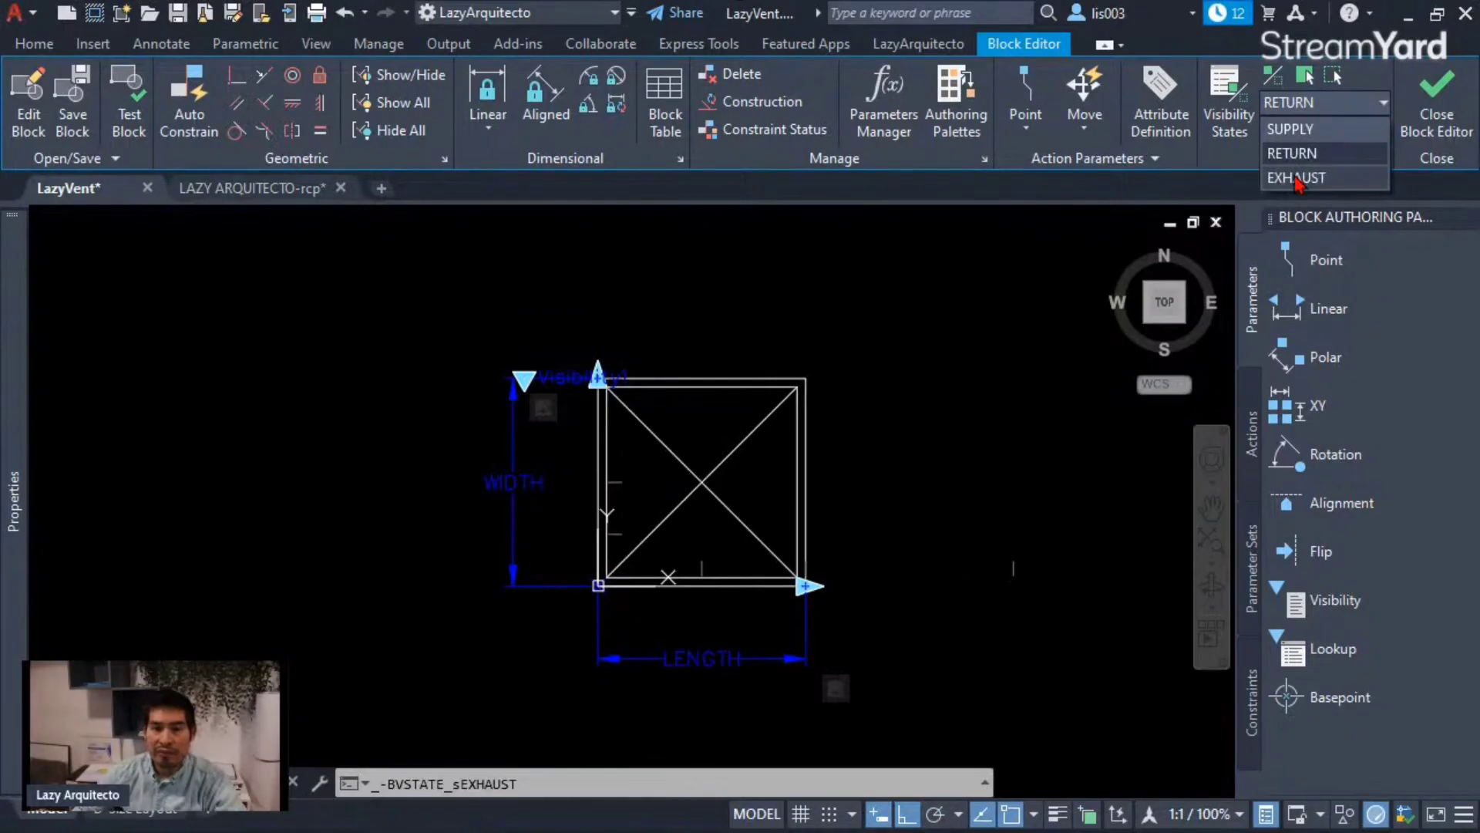
pyautogui.click(1297, 154)
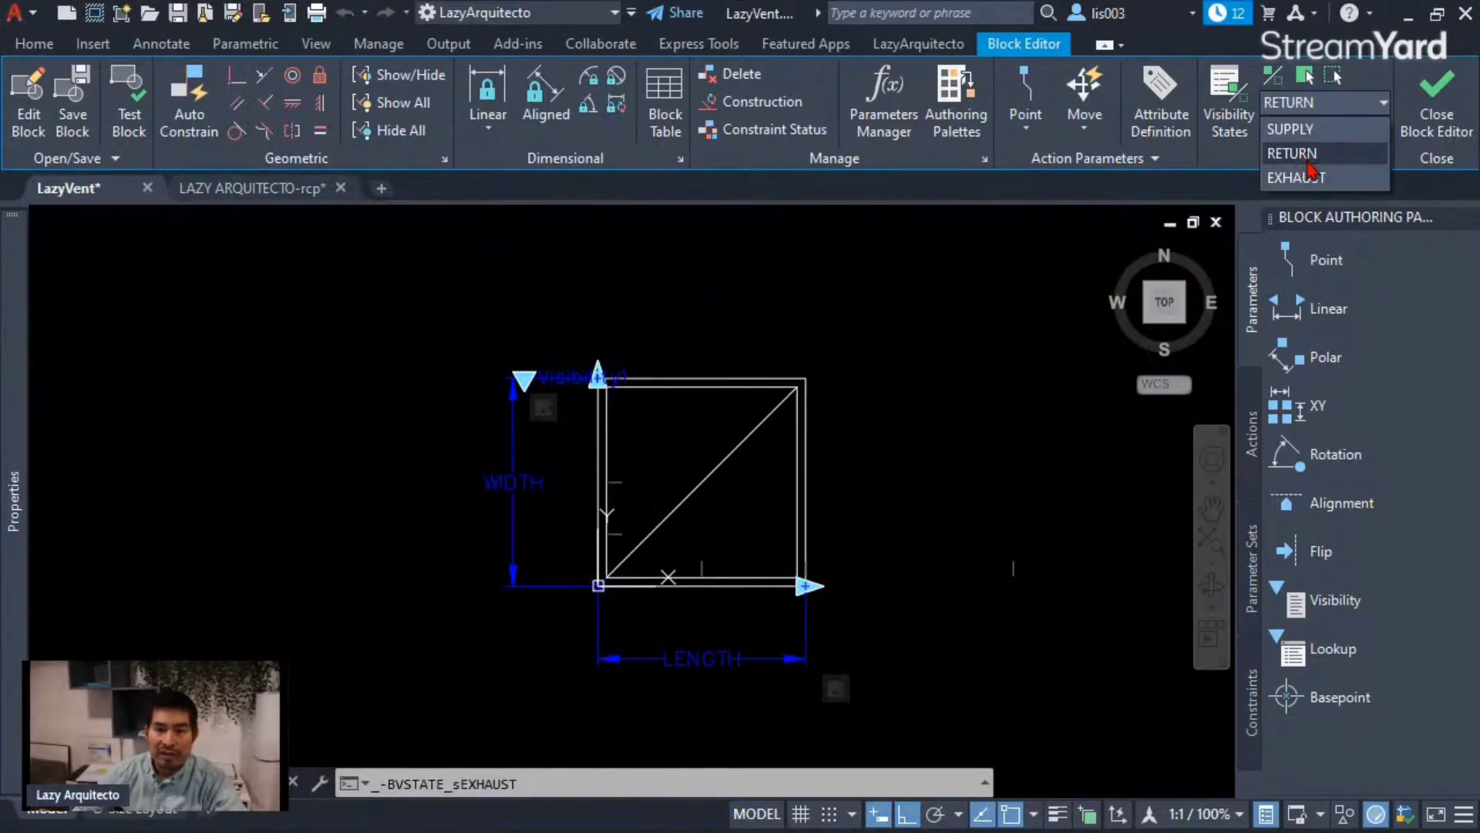
pyautogui.click(1305, 177)
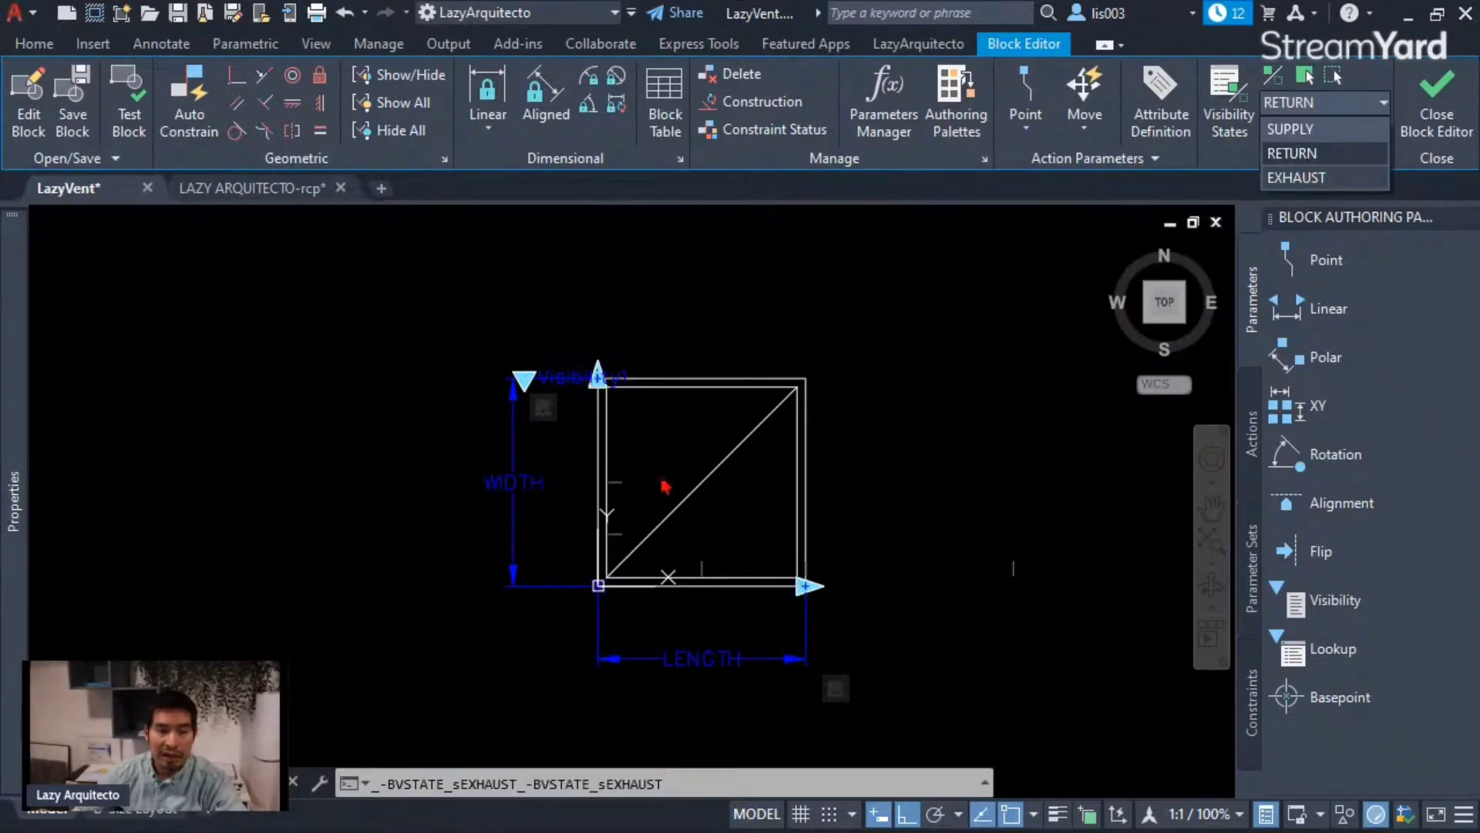
pyautogui.click(1304, 177)
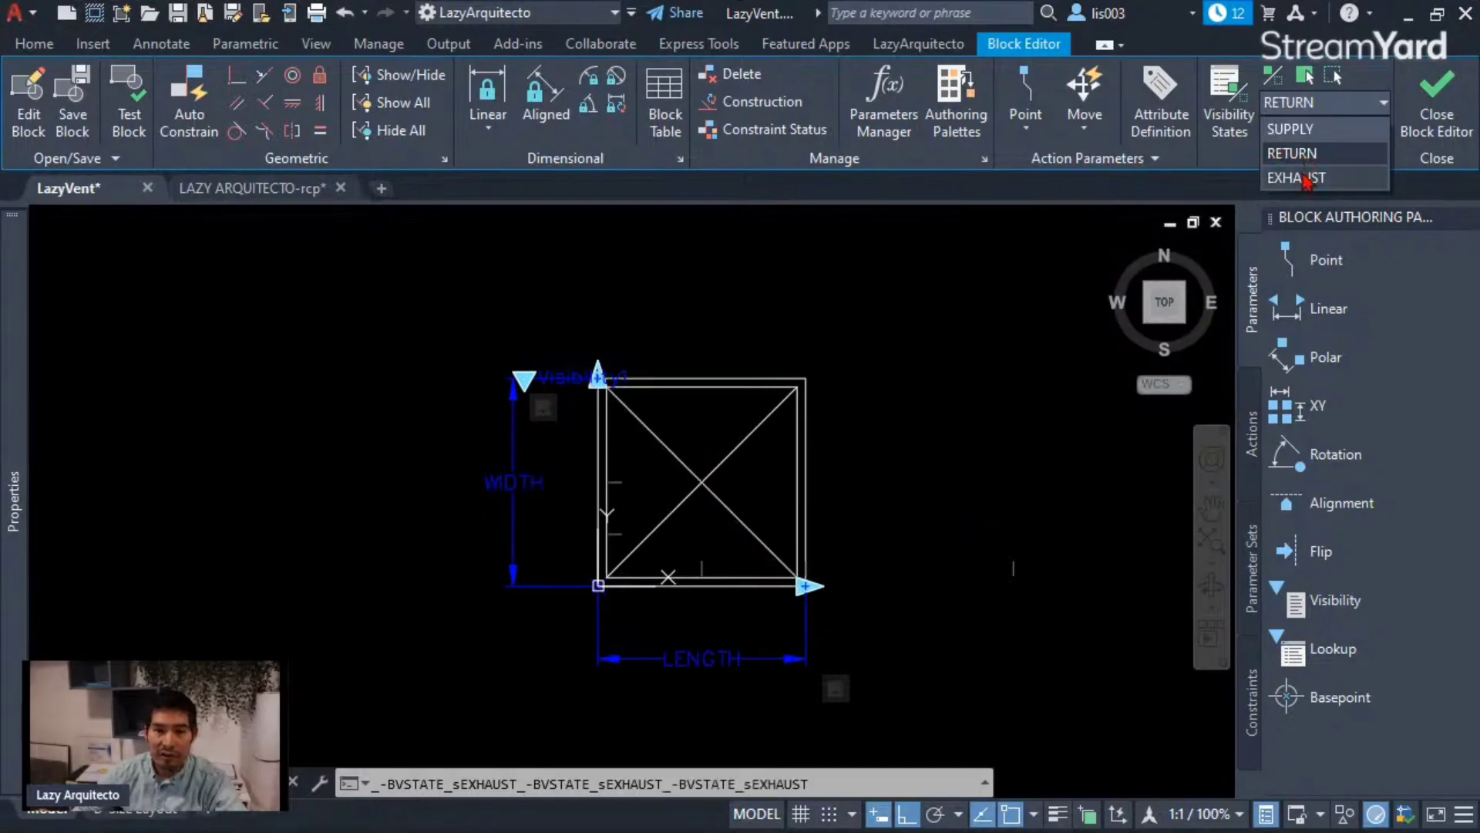
pyautogui.click(1315, 179)
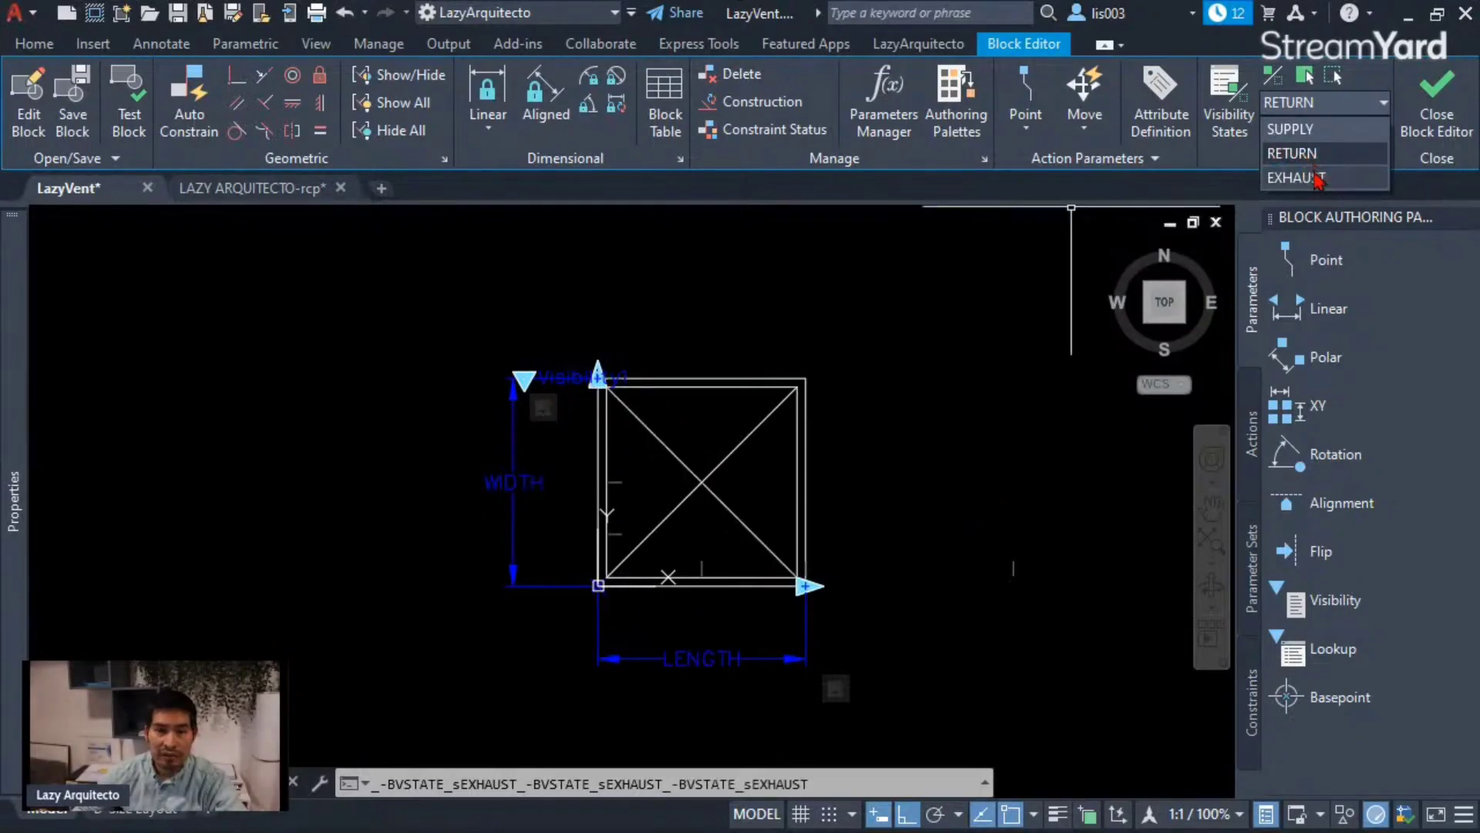
pyautogui.click(1315, 179)
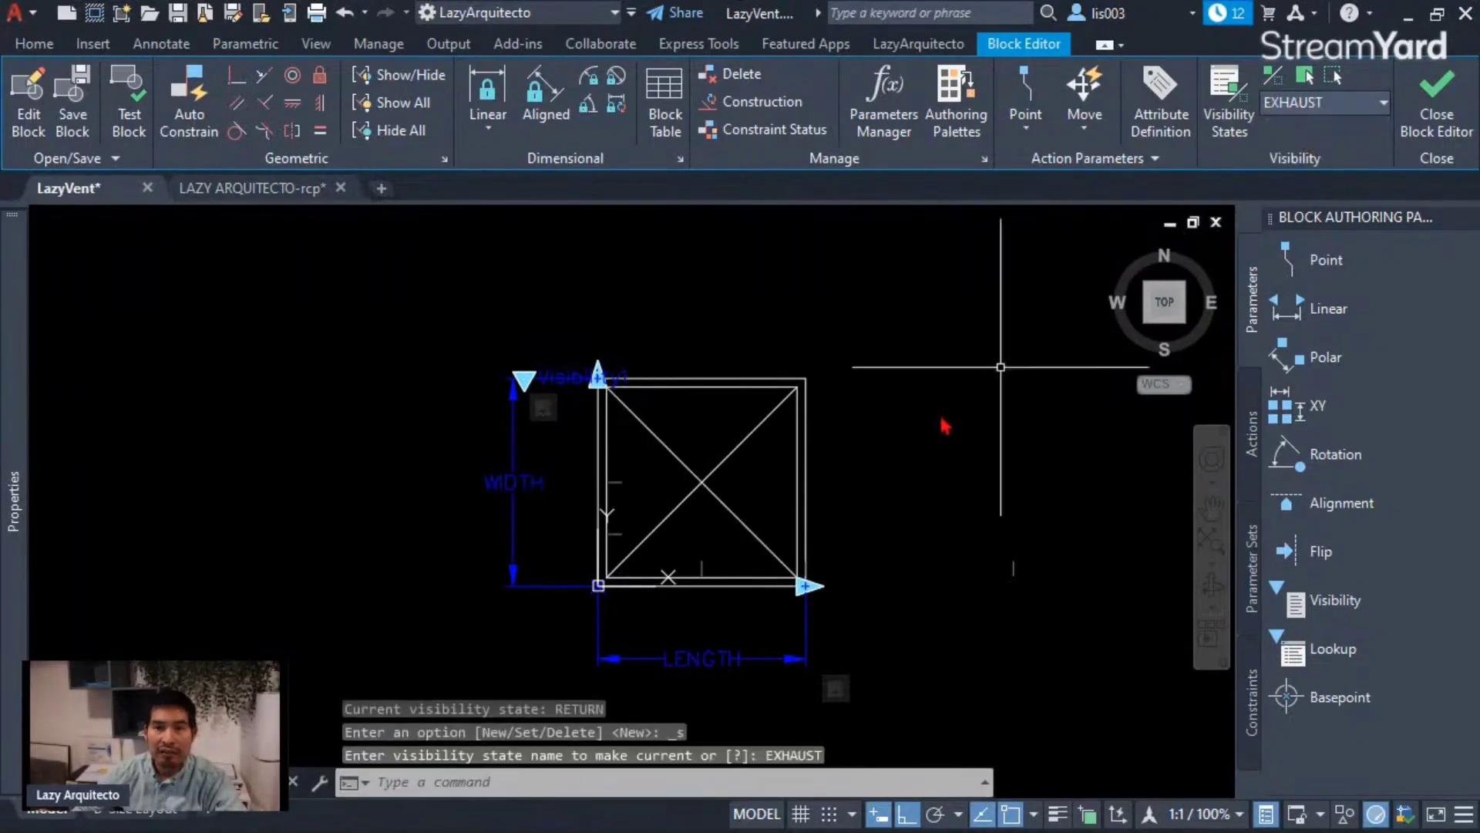
# Copy the vent's two rectangles and both diagonals to the clipboard, using the outer rectangle's lower-left corner as base point.
pyautogui.moveTo(901, 461)
pyautogui.mouseDown(button='middle')
pyautogui.moveTo(837, 462)
pyautogui.moveTo(859, 460)
pyautogui.mouseUp(button='middle')
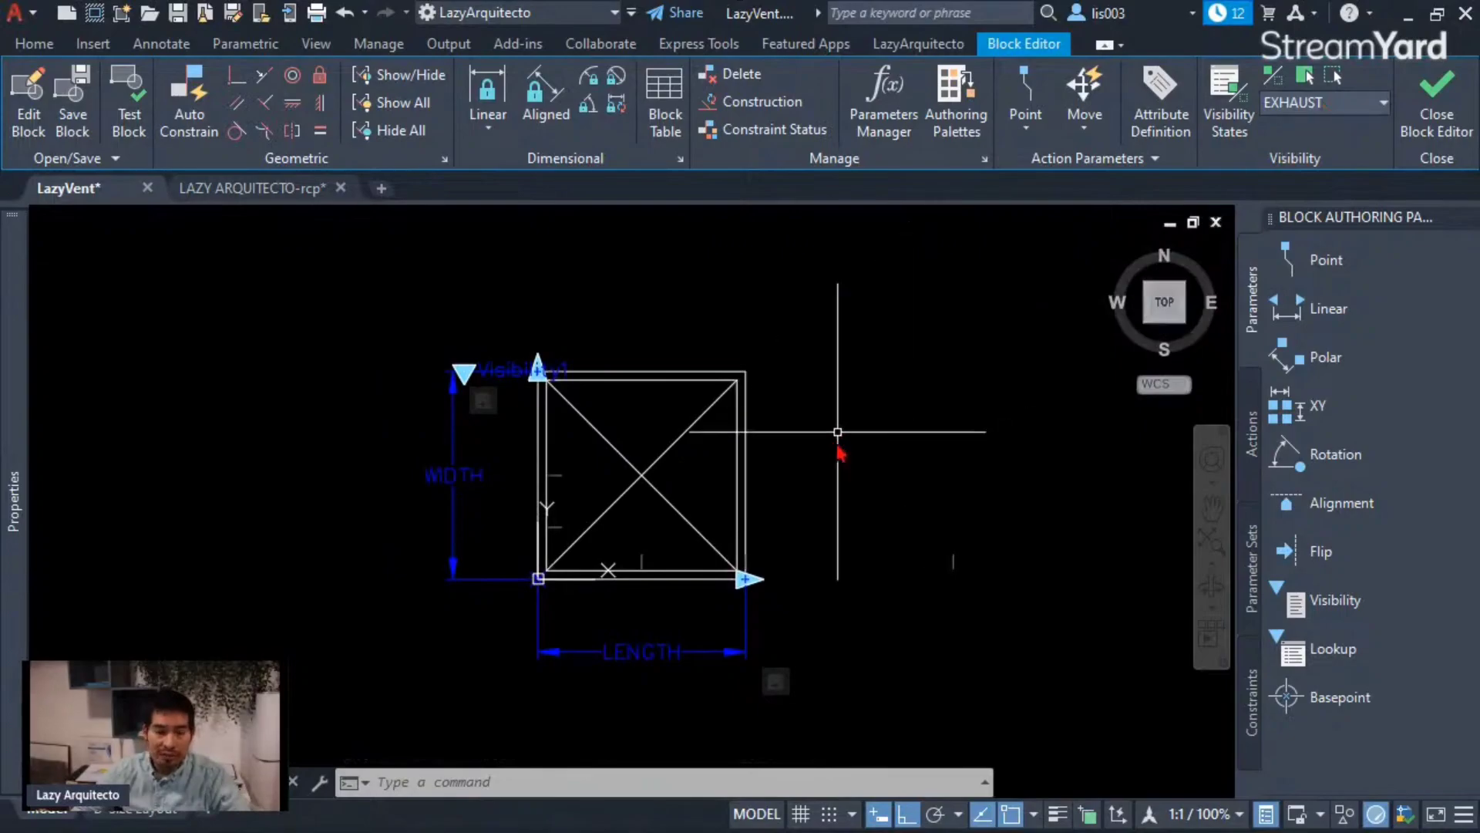
pyautogui.moveTo(839, 450); pyautogui.dragTo(837, 420, button='middle')
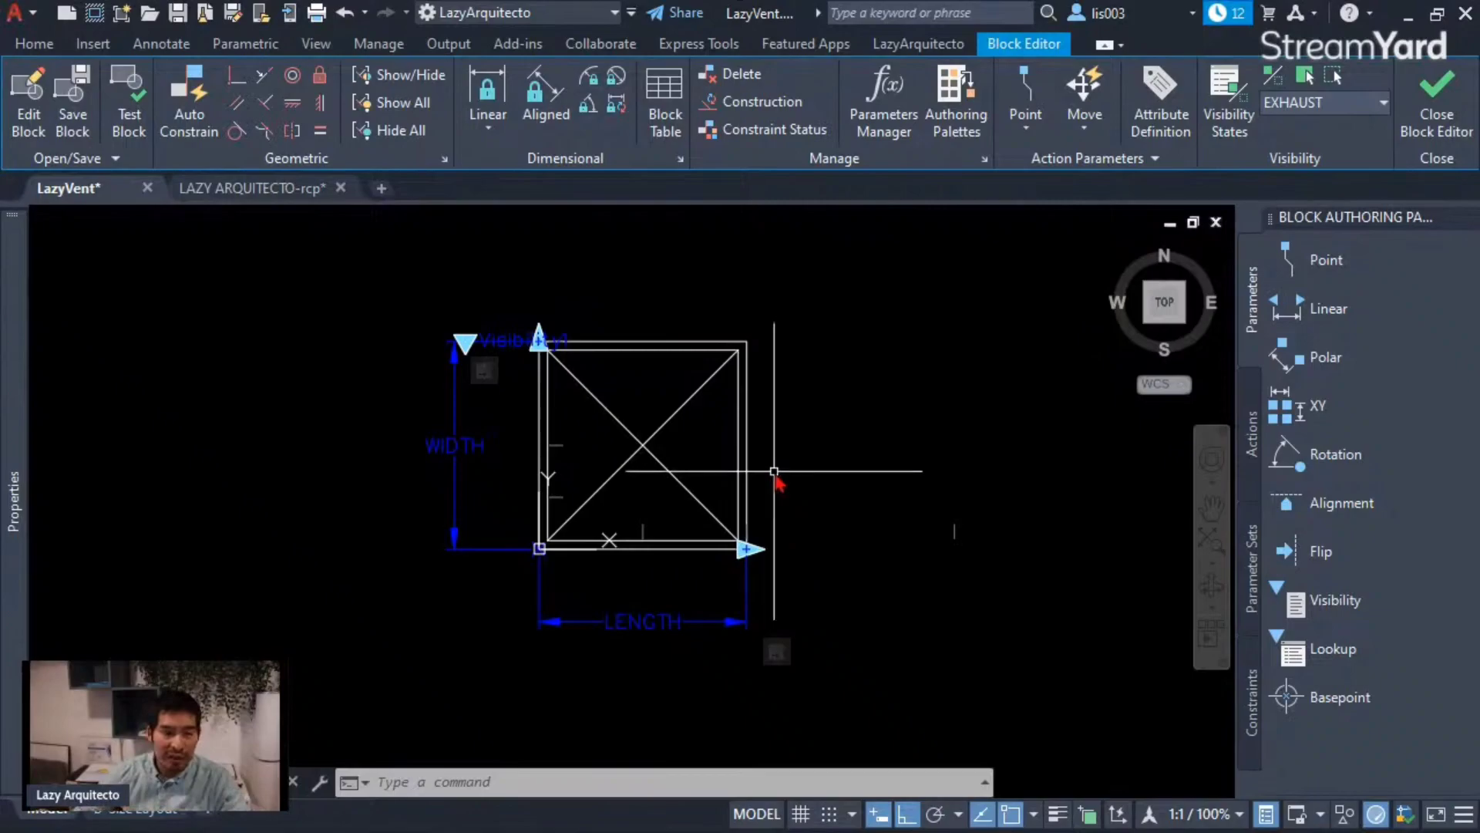
pyautogui.moveTo(772, 474); pyautogui.dragTo(745, 491, button='middle')
pyautogui.scroll(3, 517, 556)
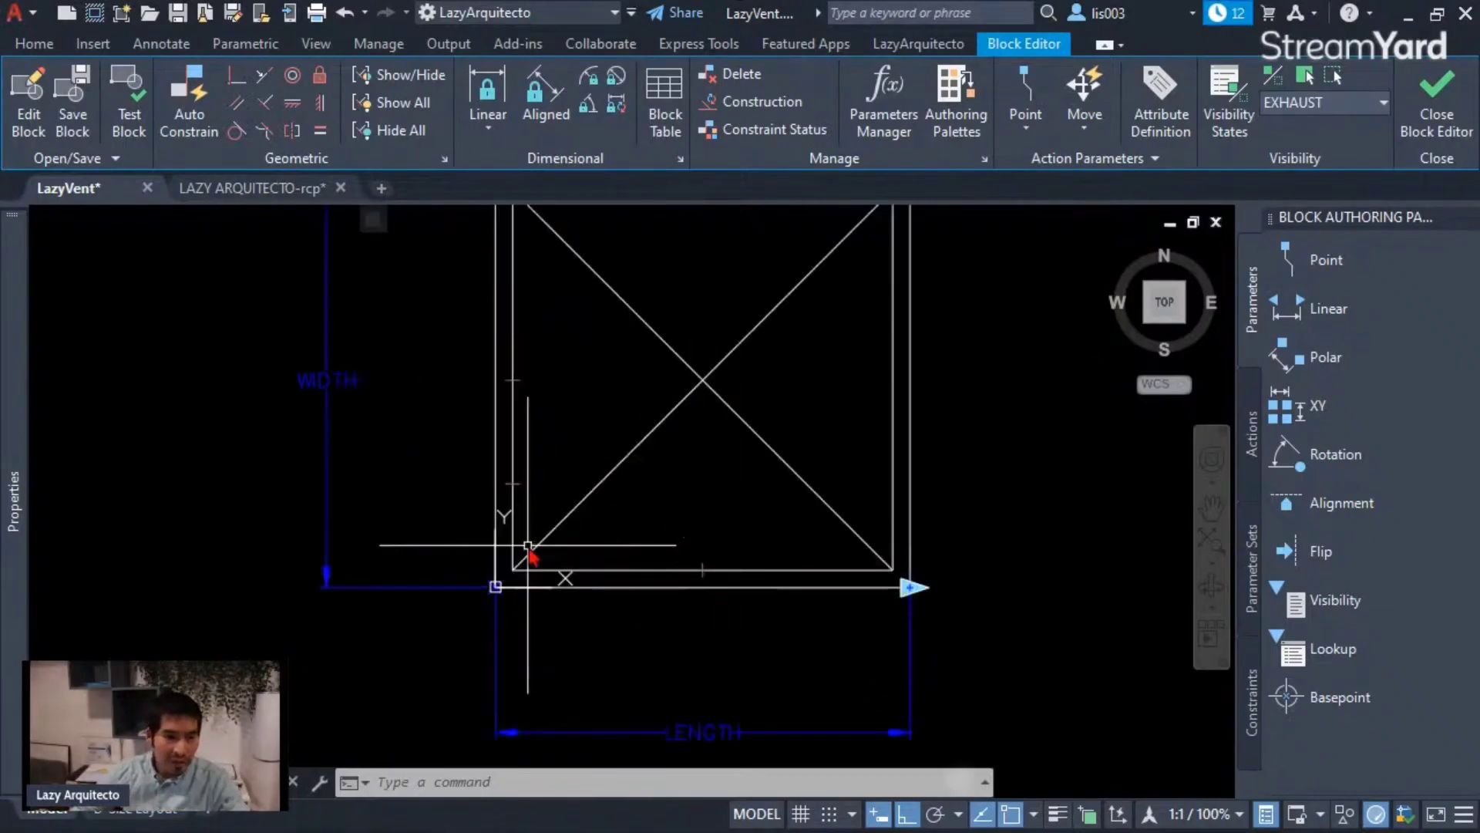
pyautogui.scroll(-3, 531, 518)
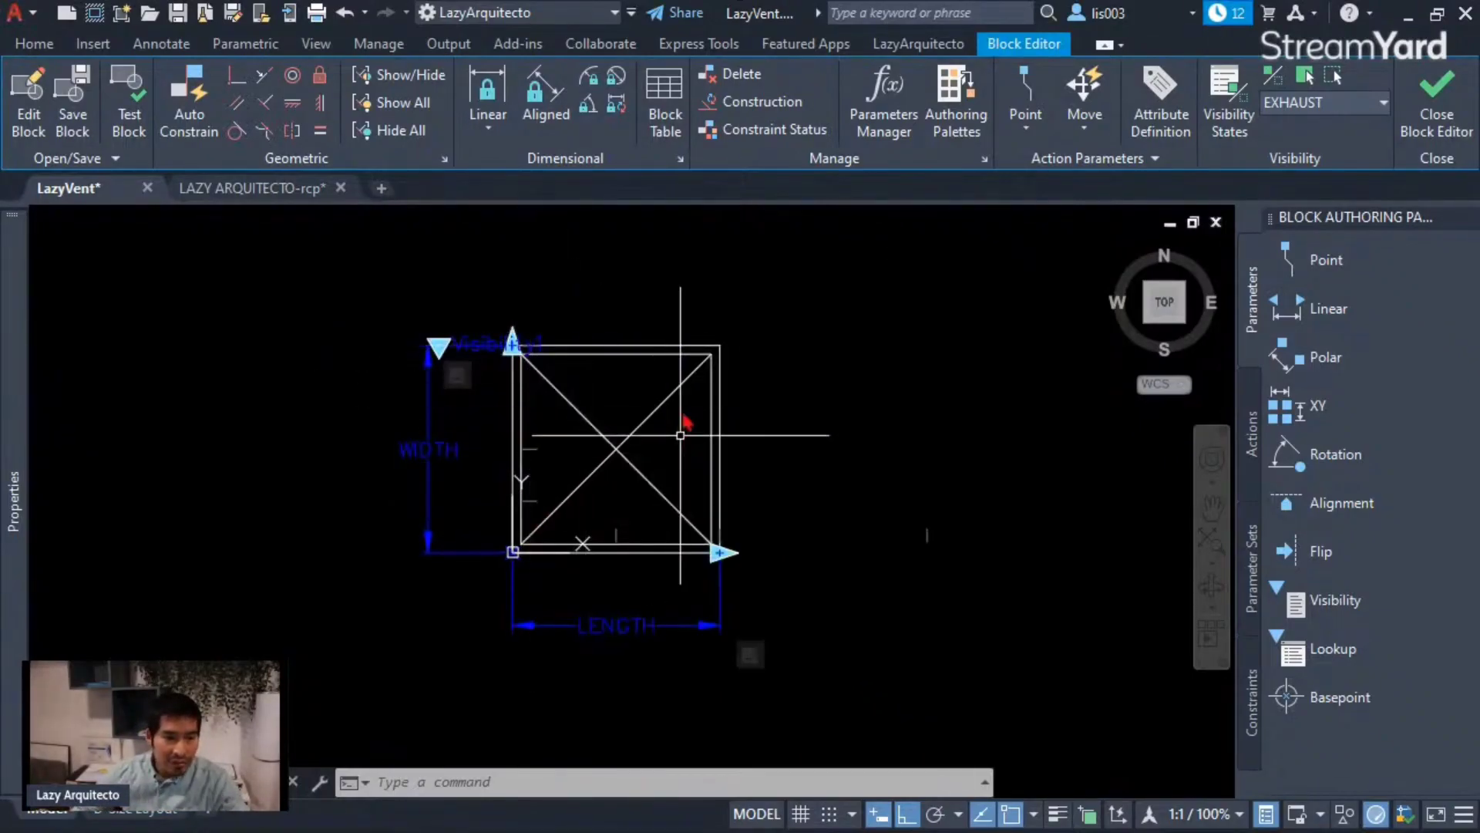
pyautogui.scroll(3, 573, 497)
pyautogui.moveTo(578, 519); pyautogui.dragTo(598, 588, button='middle')
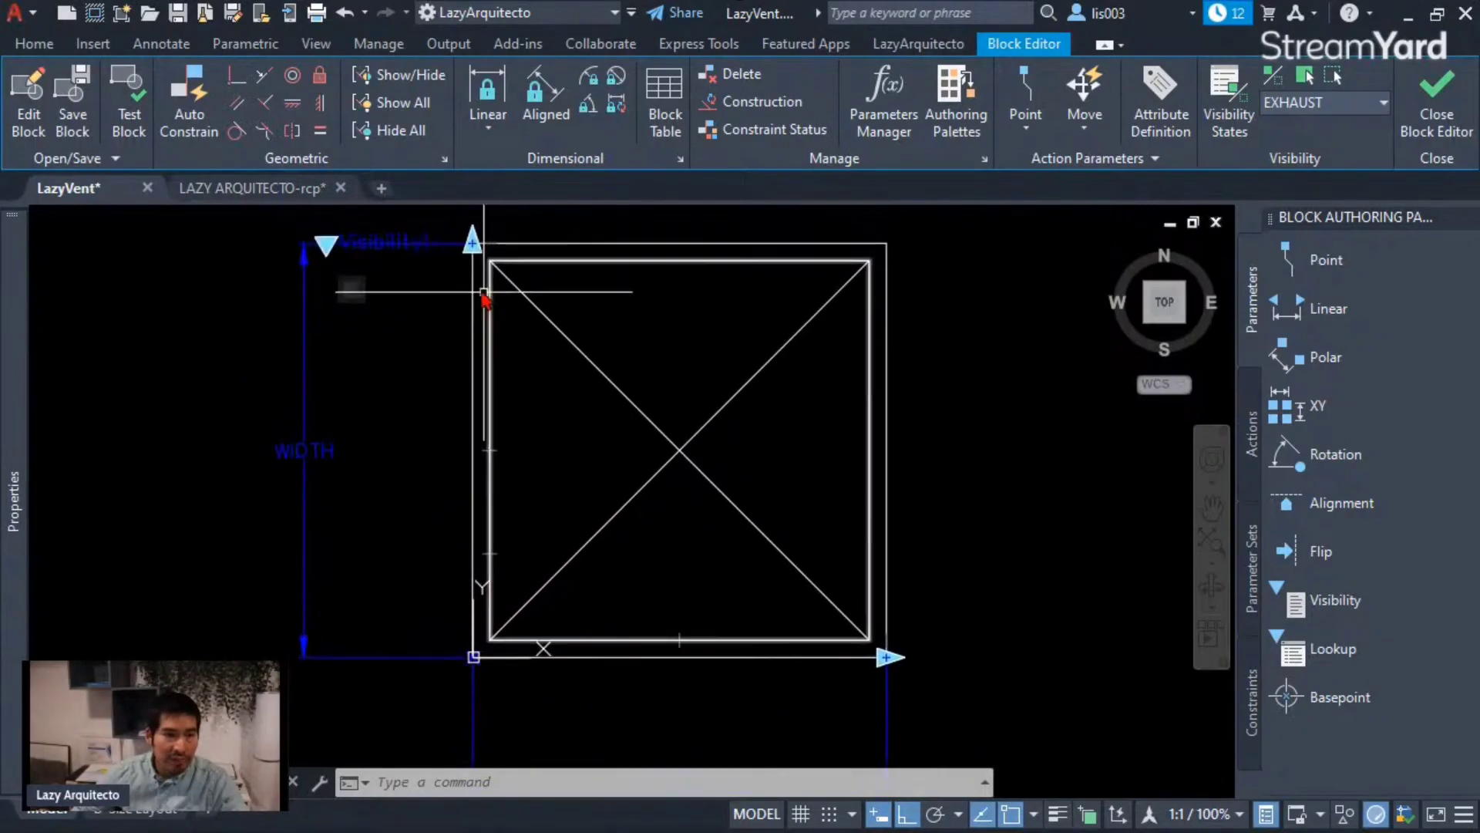
pyautogui.click(459, 232)
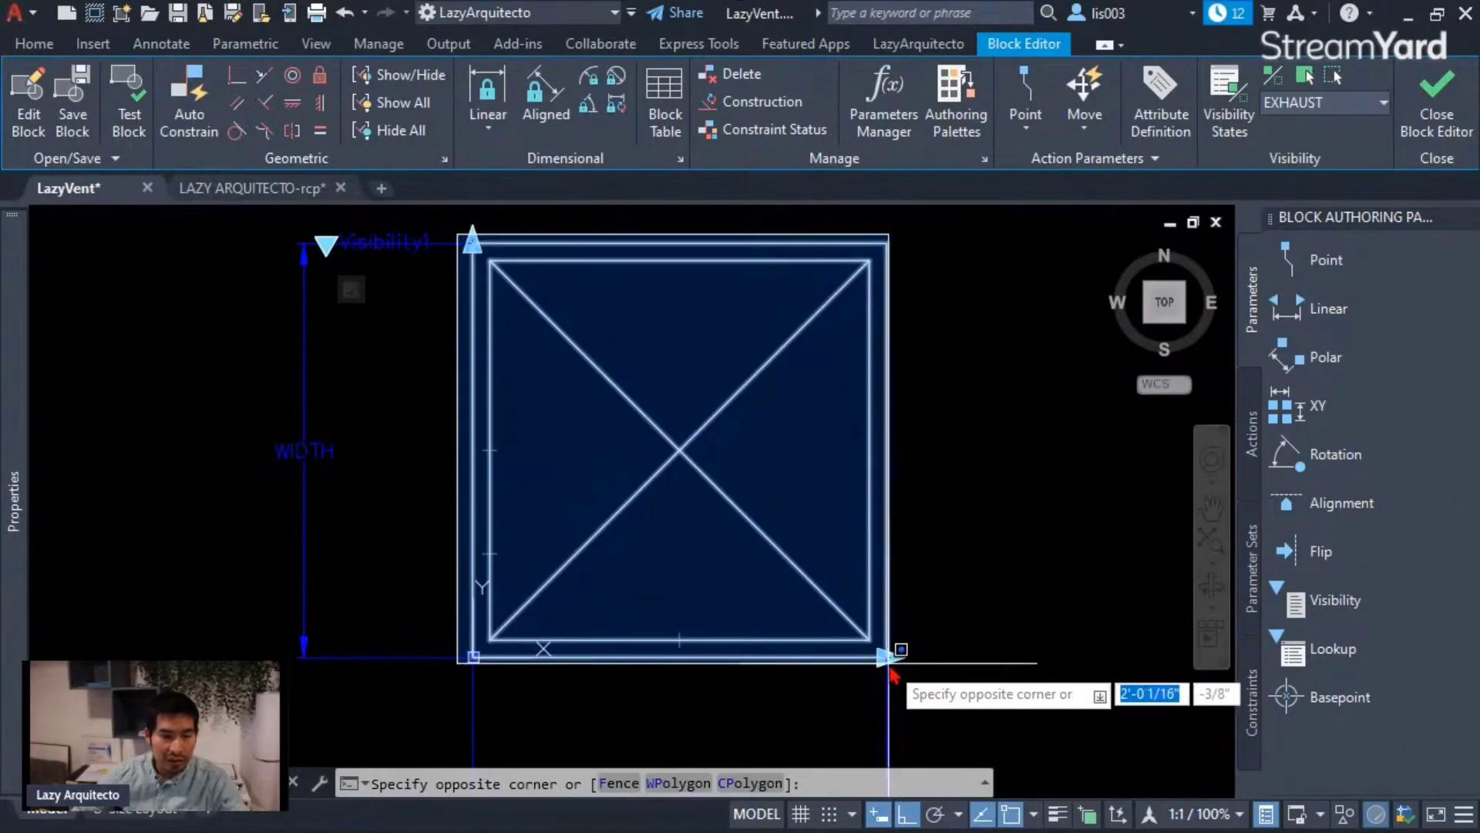
pyautogui.click(888, 663)
pyautogui.scroll(-2, 717, 397)
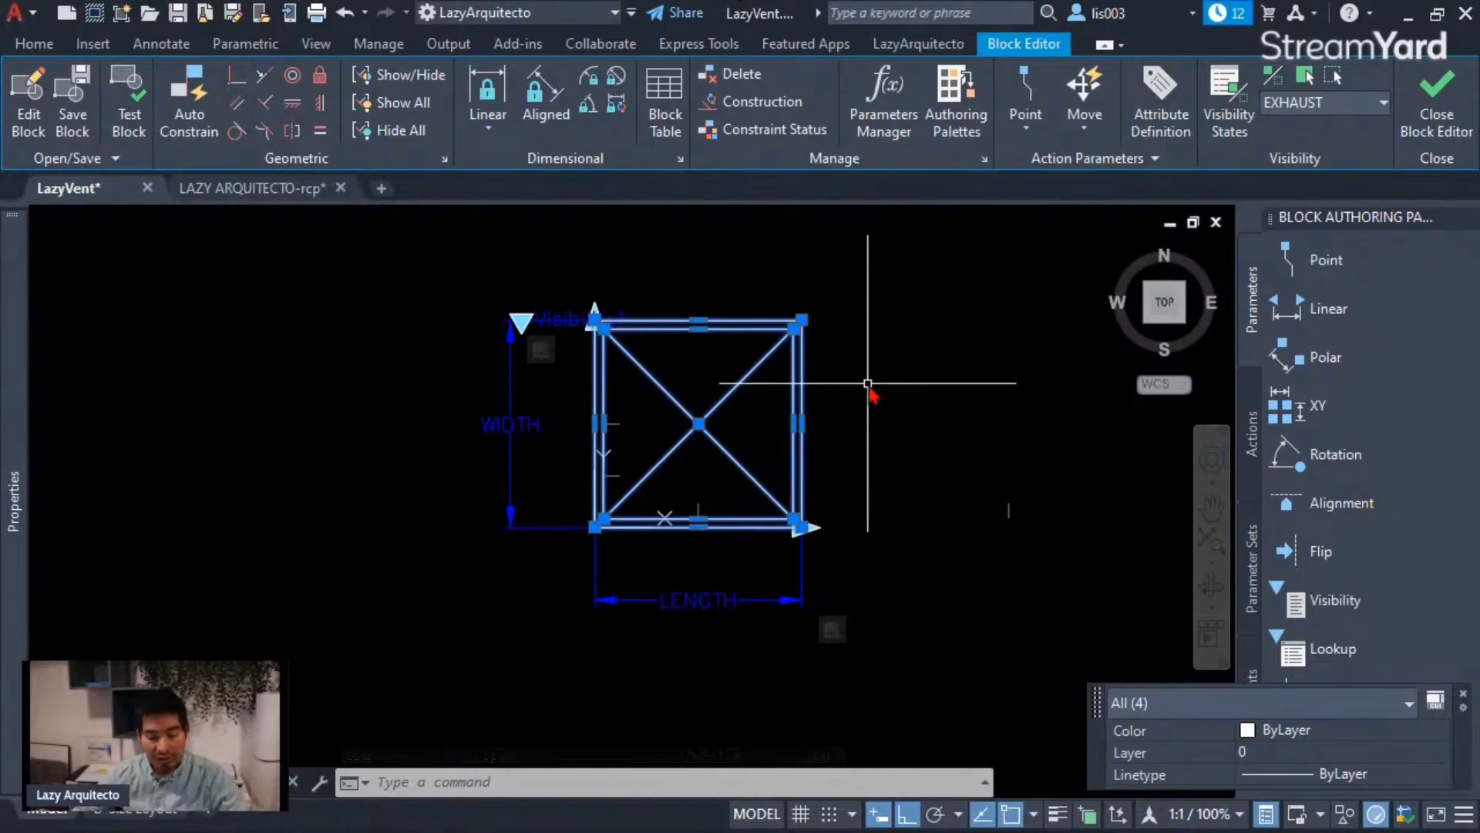
pyautogui.hotkey('ctrl', 'shift', 'c')
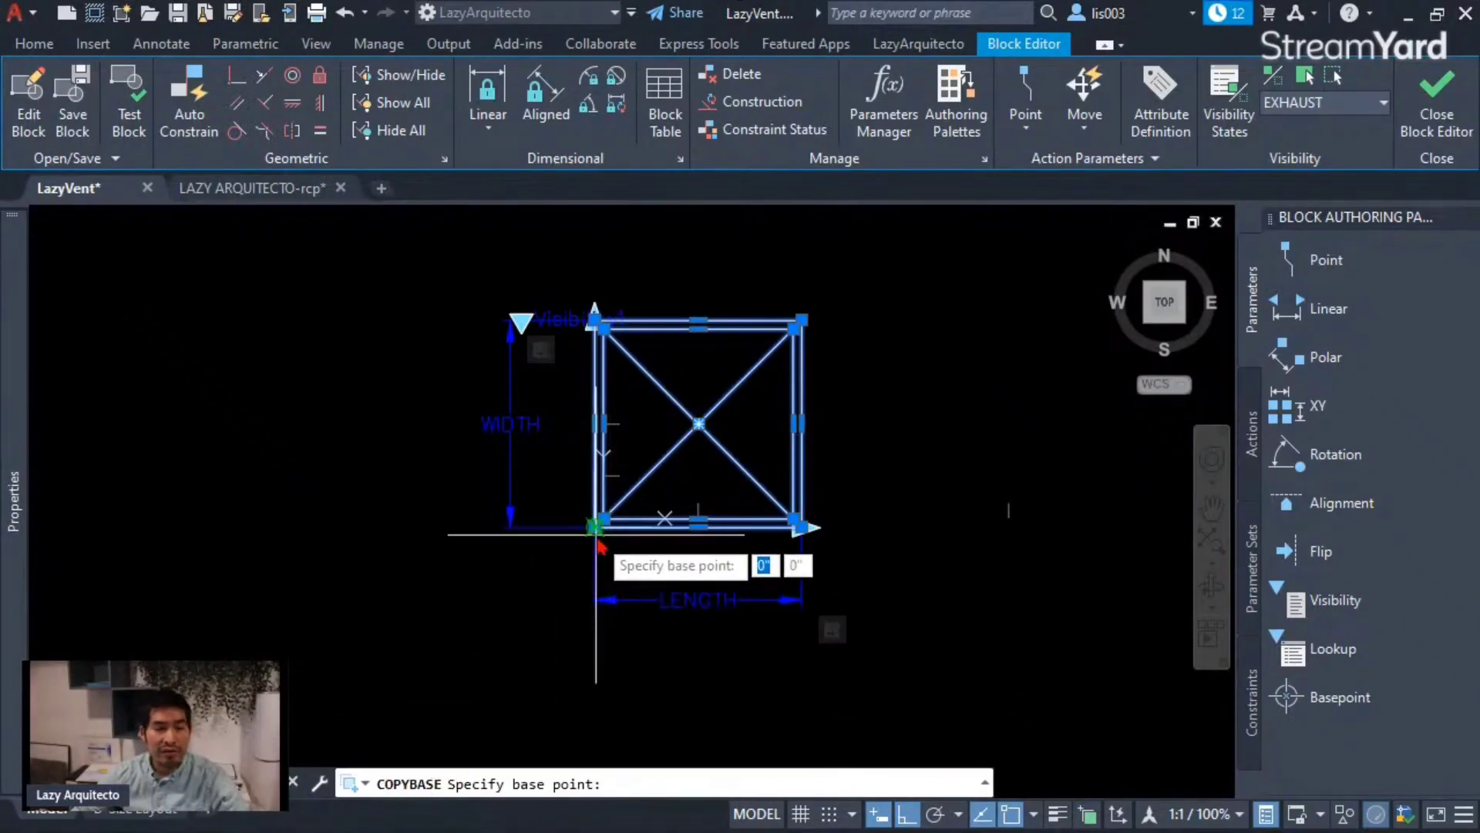
pyautogui.moveTo(597, 536)
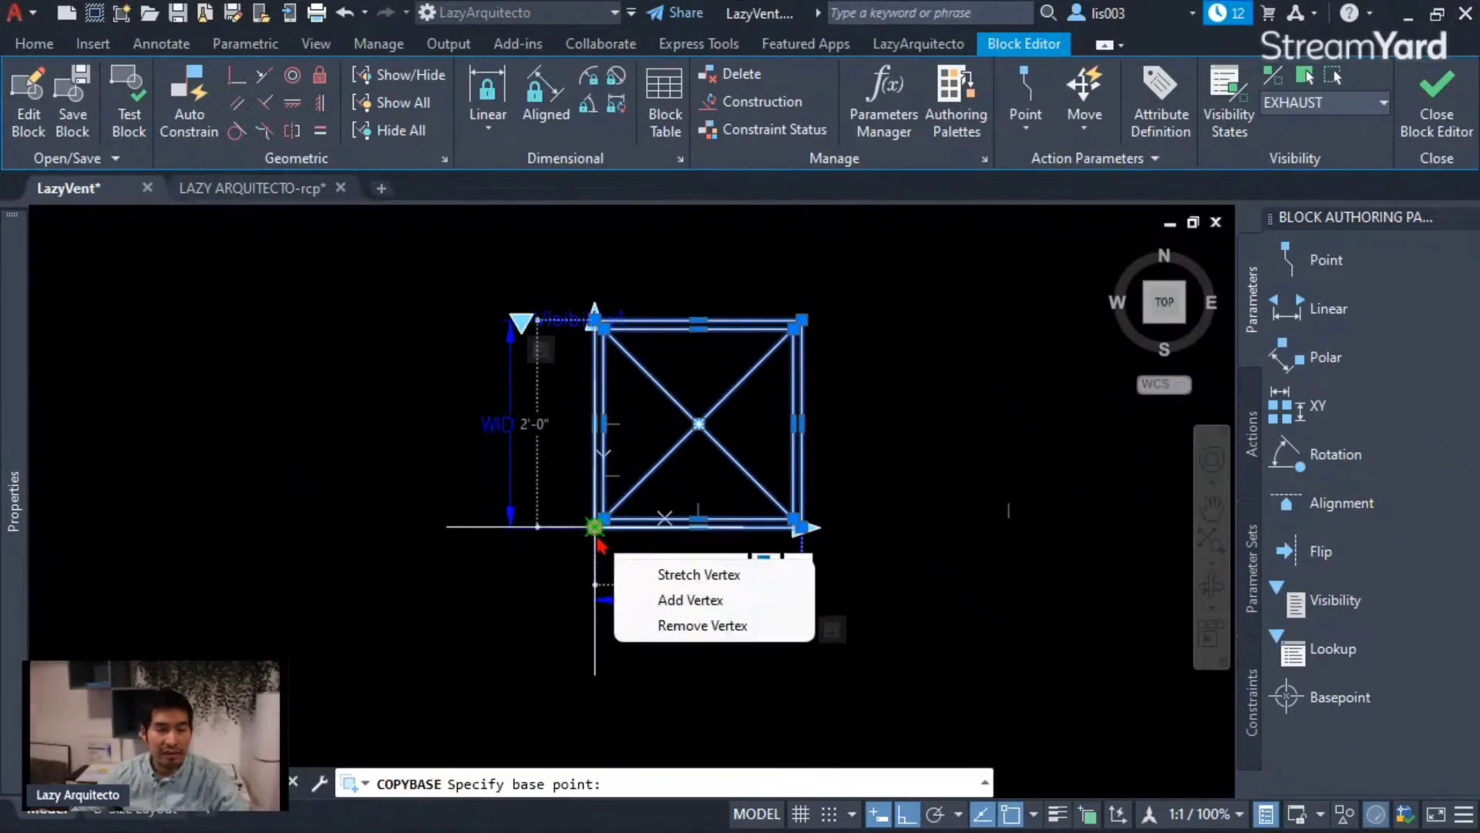
pyautogui.click(598, 537)
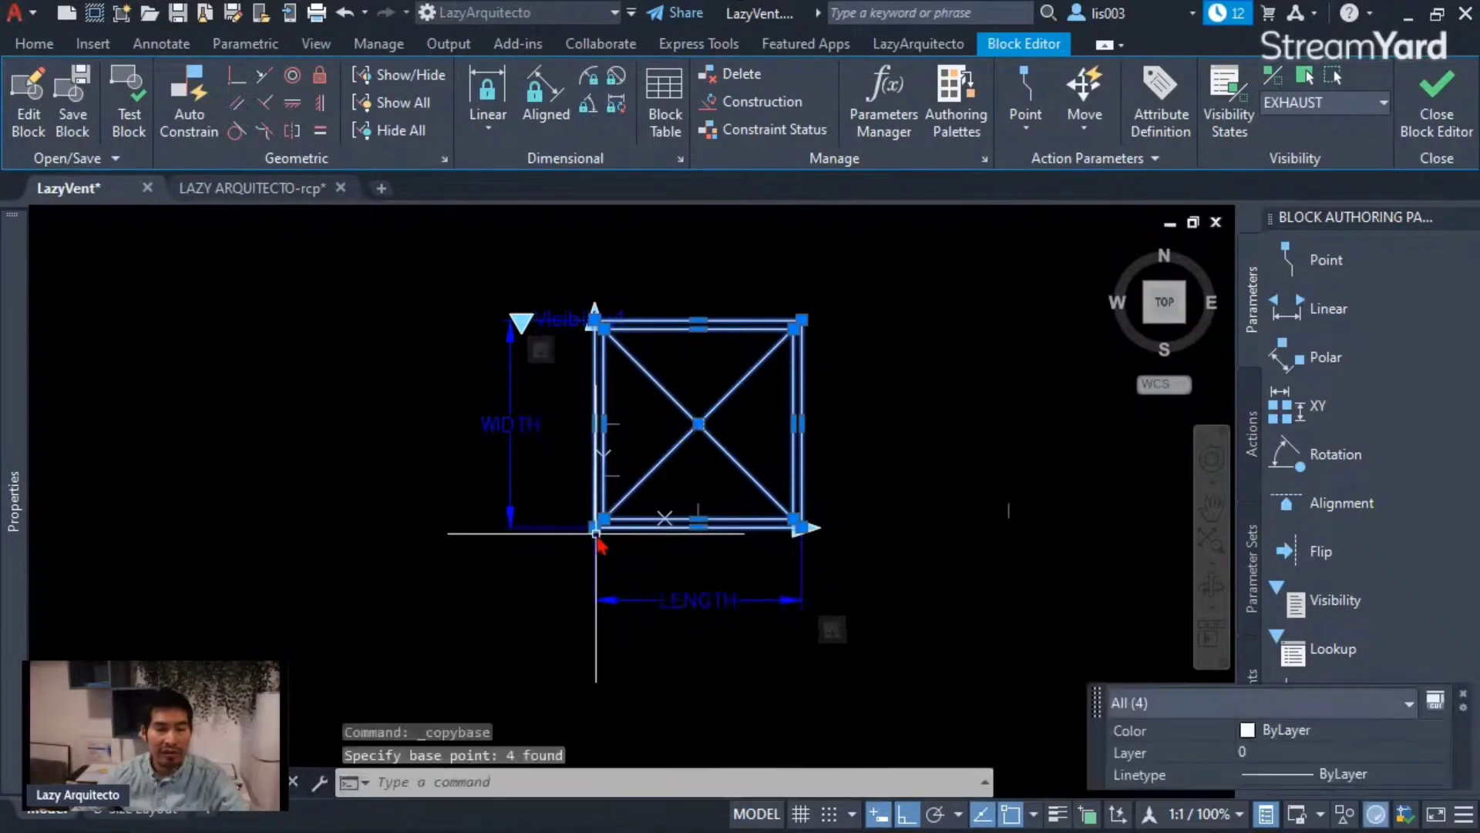
pyautogui.moveTo(922, 519); pyautogui.dragTo(905, 542, button='middle')
pyautogui.rightClick(905, 542)
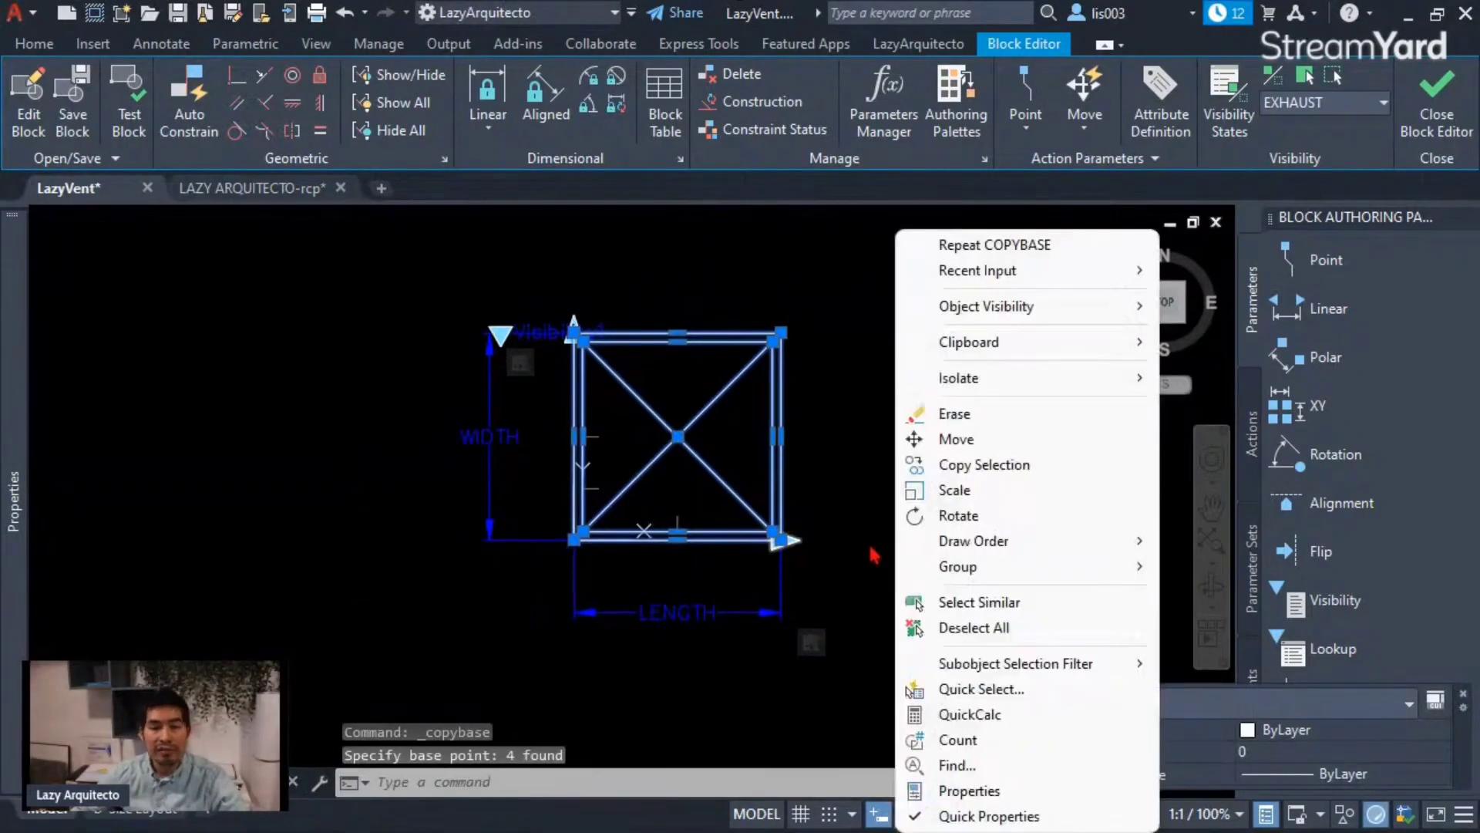
pyautogui.press('Escape')
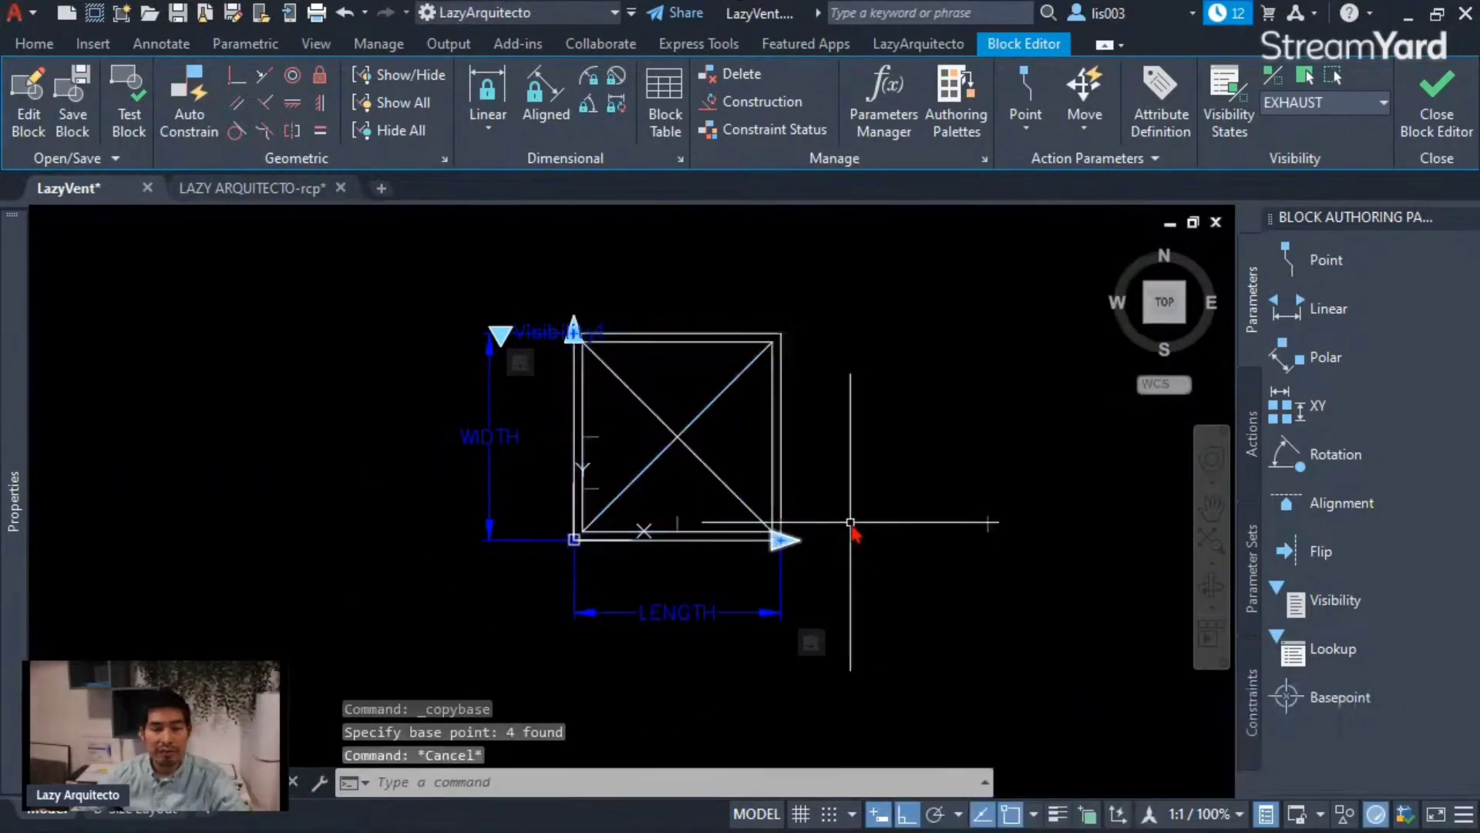
# Make everything except the visibility parameter invisible in the EXHAUST state, including the vent geometry and the LENGTH and WIDTH parameters.
pyautogui.click(421, 259)
pyautogui.click(1118, 678)
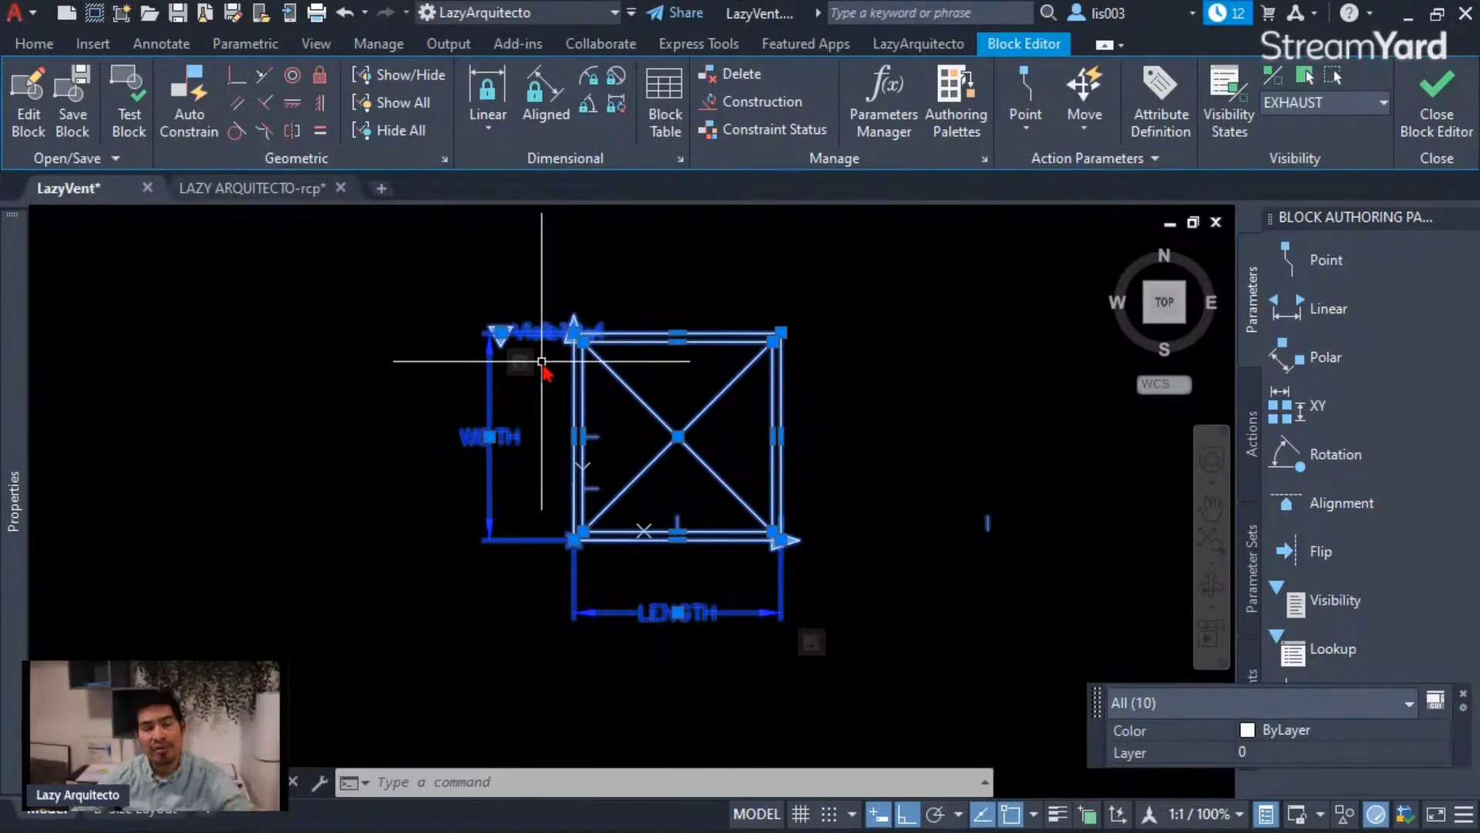
pyautogui.scroll(5, 536, 355)
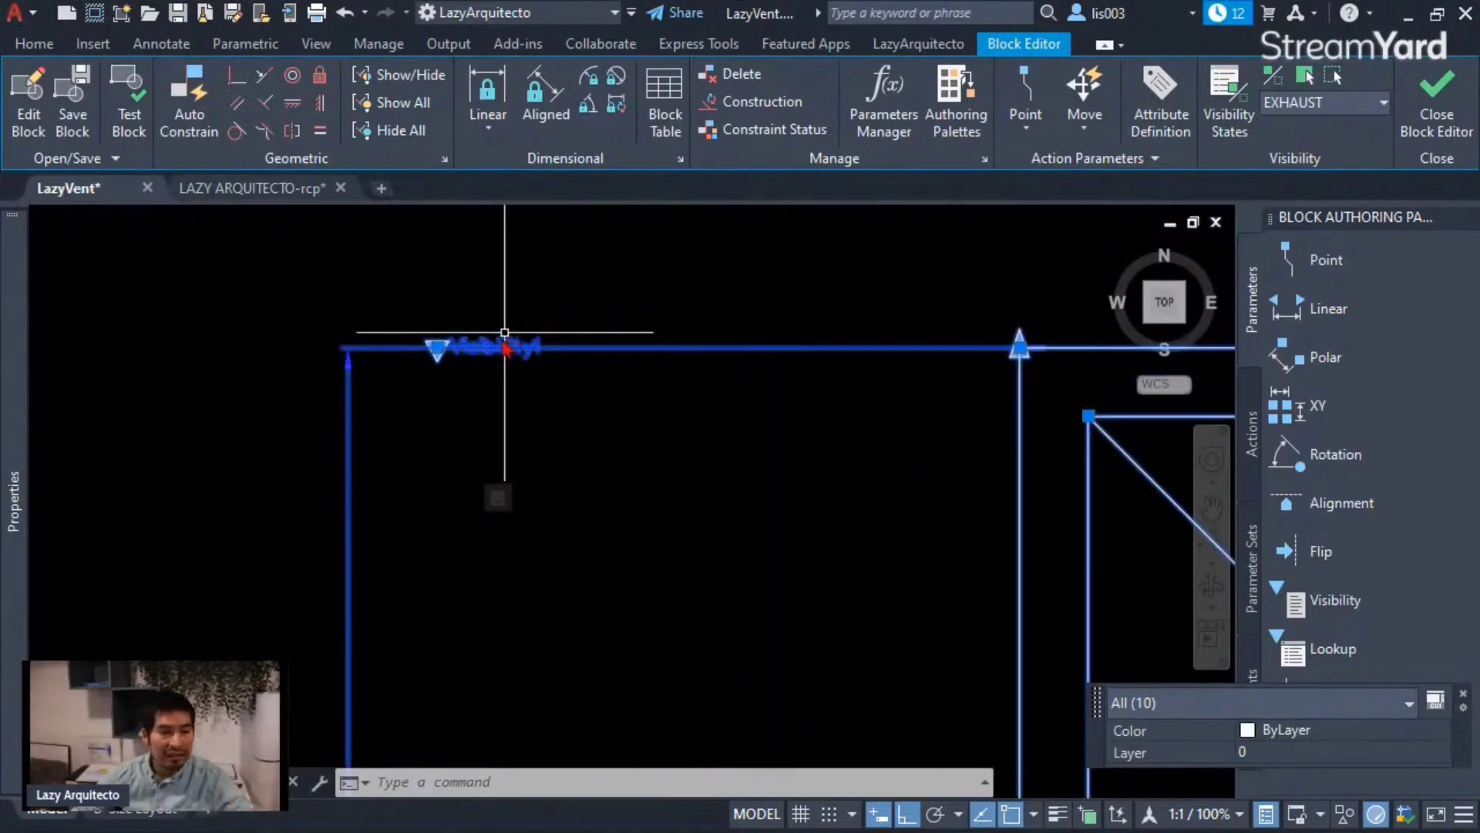
pyautogui.click(536, 339)
pyautogui.keyDown('shift'); pyautogui.click(444, 337); pyautogui.keyUp('shift')
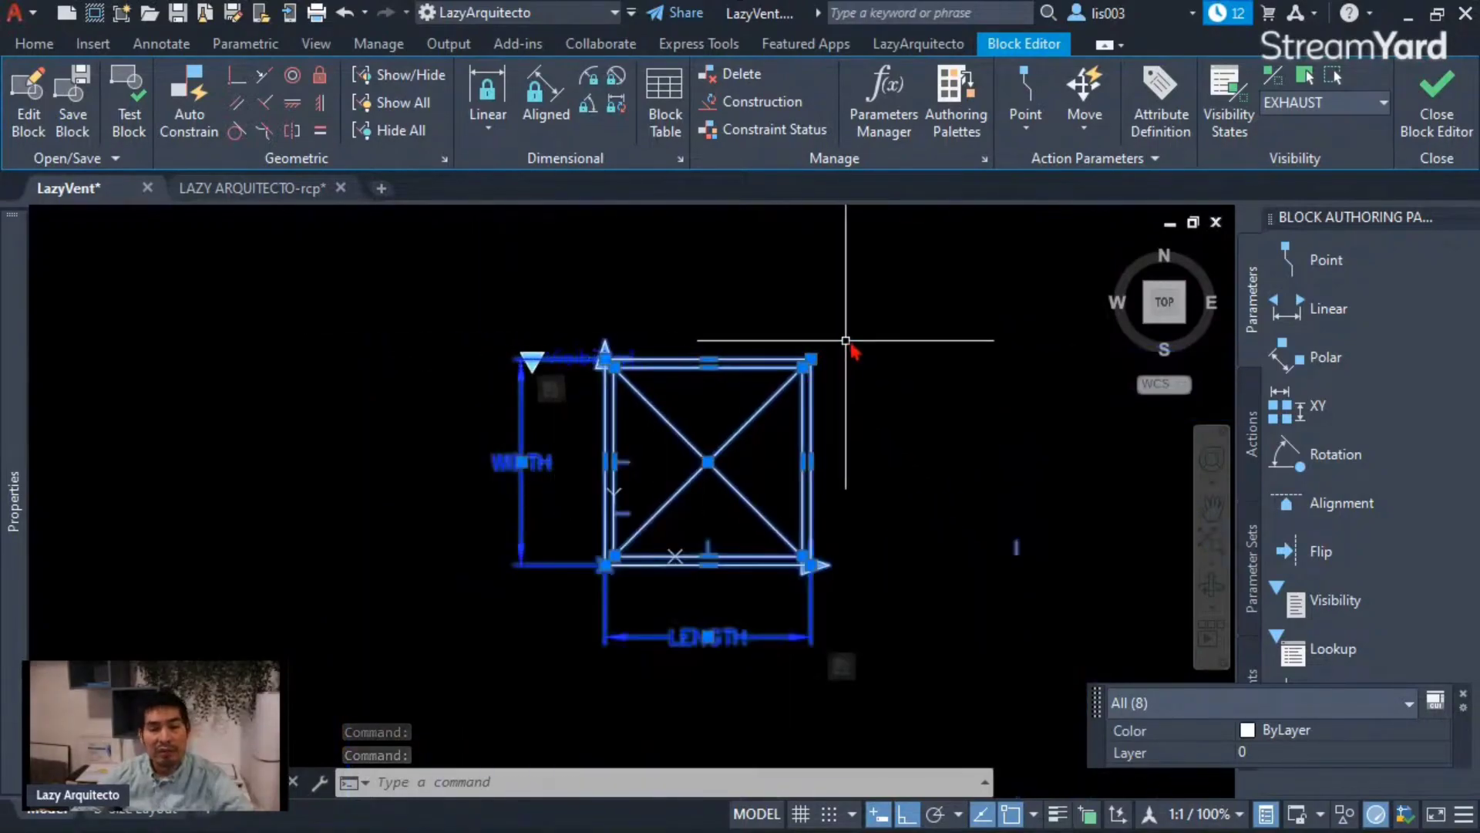
pyautogui.click(1333, 80)
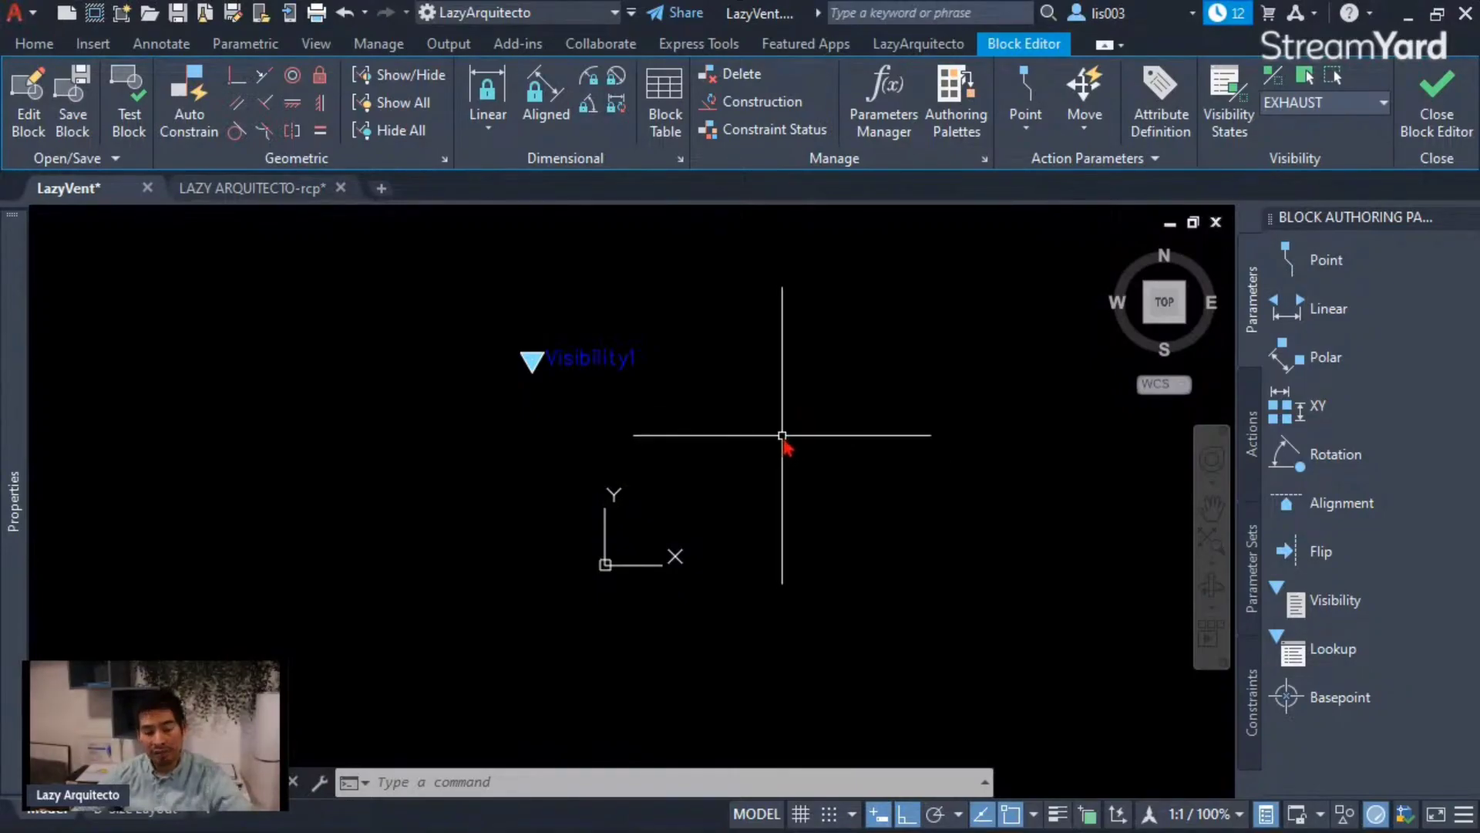
# Paste the copied vent geometry into the EXHAUST state with its insertion point at 0,0,0.
pyautogui.hotkey('ctrl', 'v')
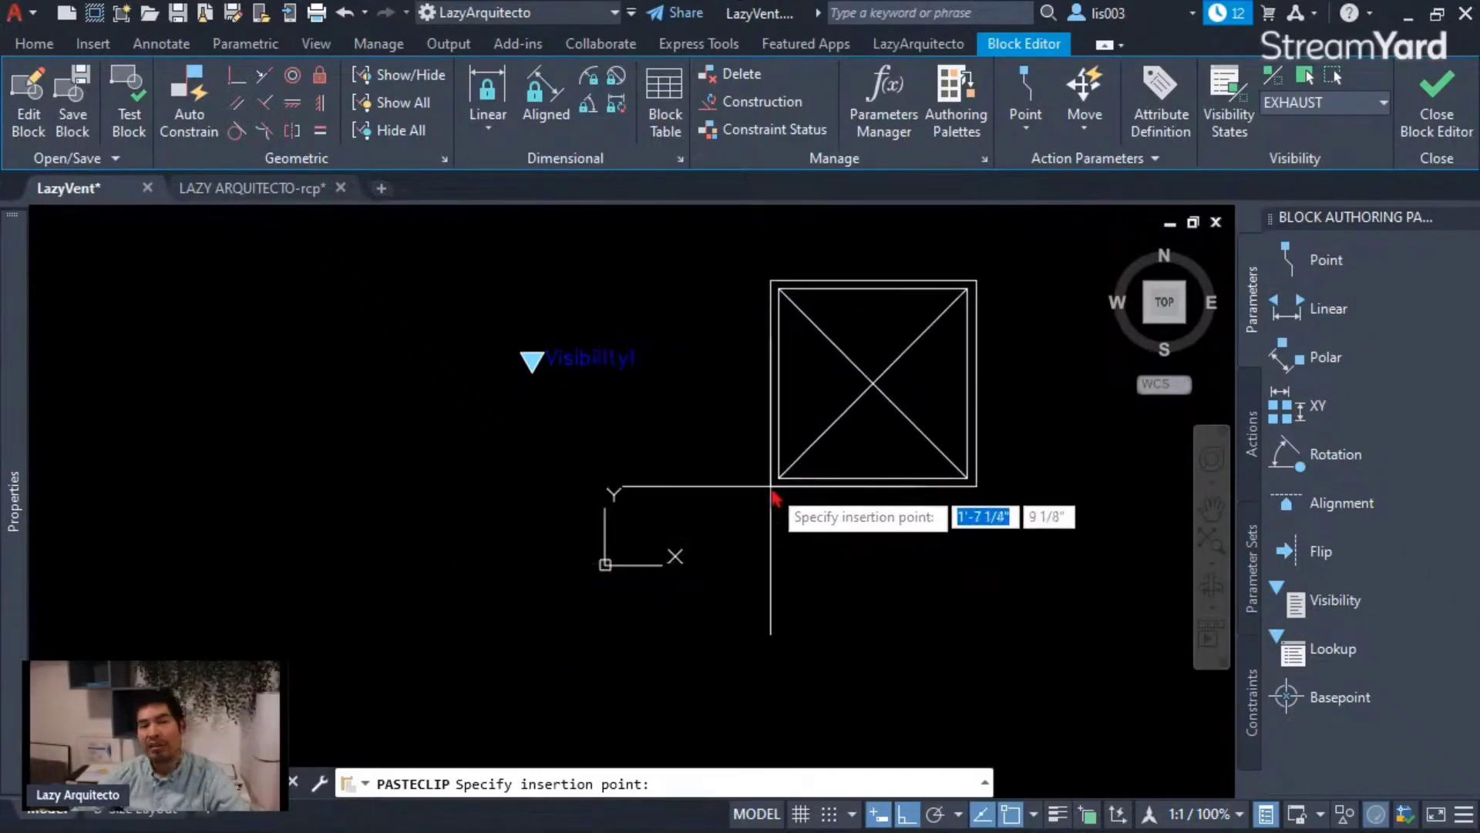
pyautogui.write('0')
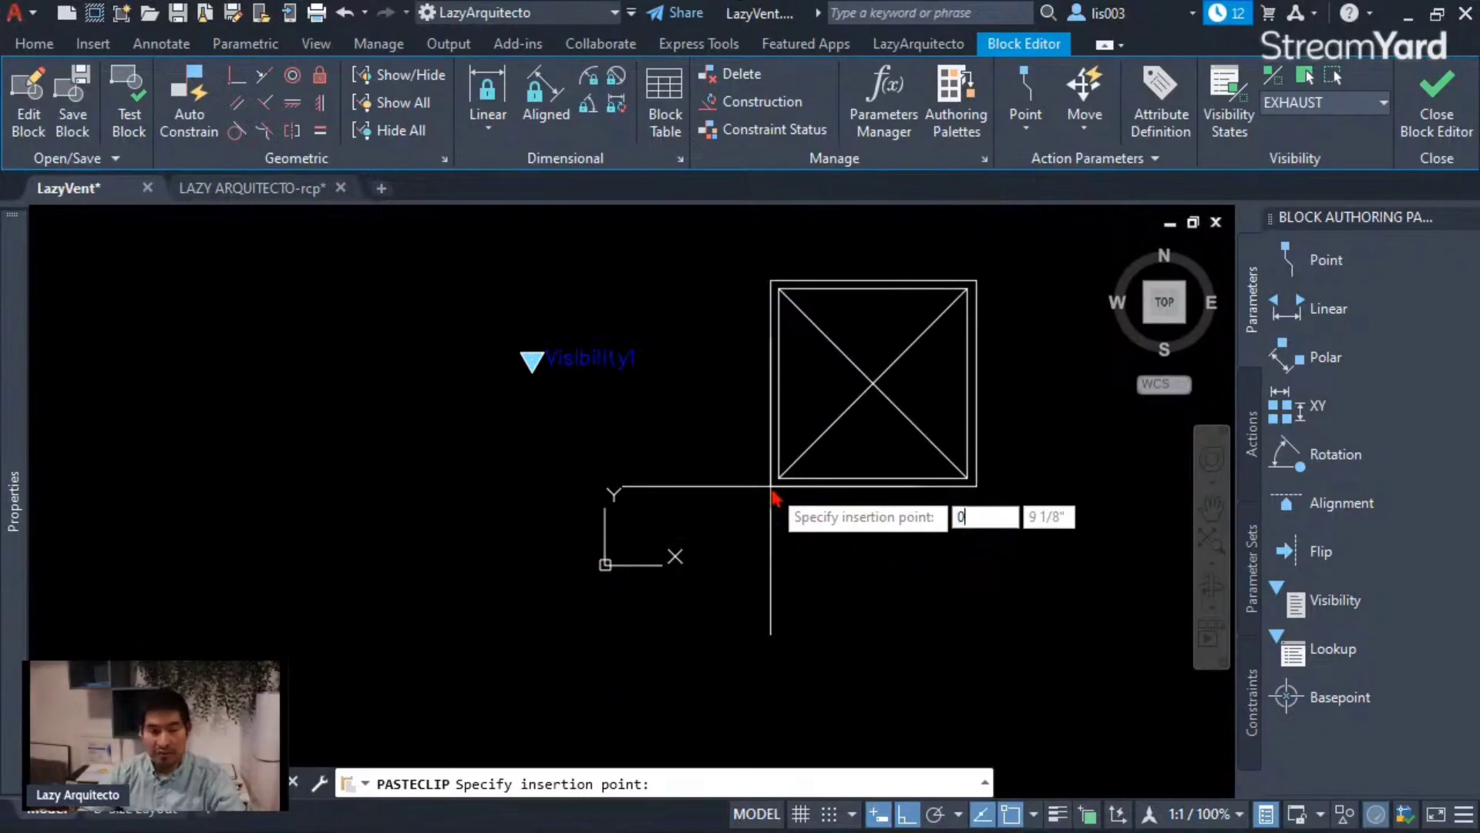
pyautogui.press('Tab')
pyautogui.write('0')
pyautogui.press('Tab')
pyautogui.write('0')
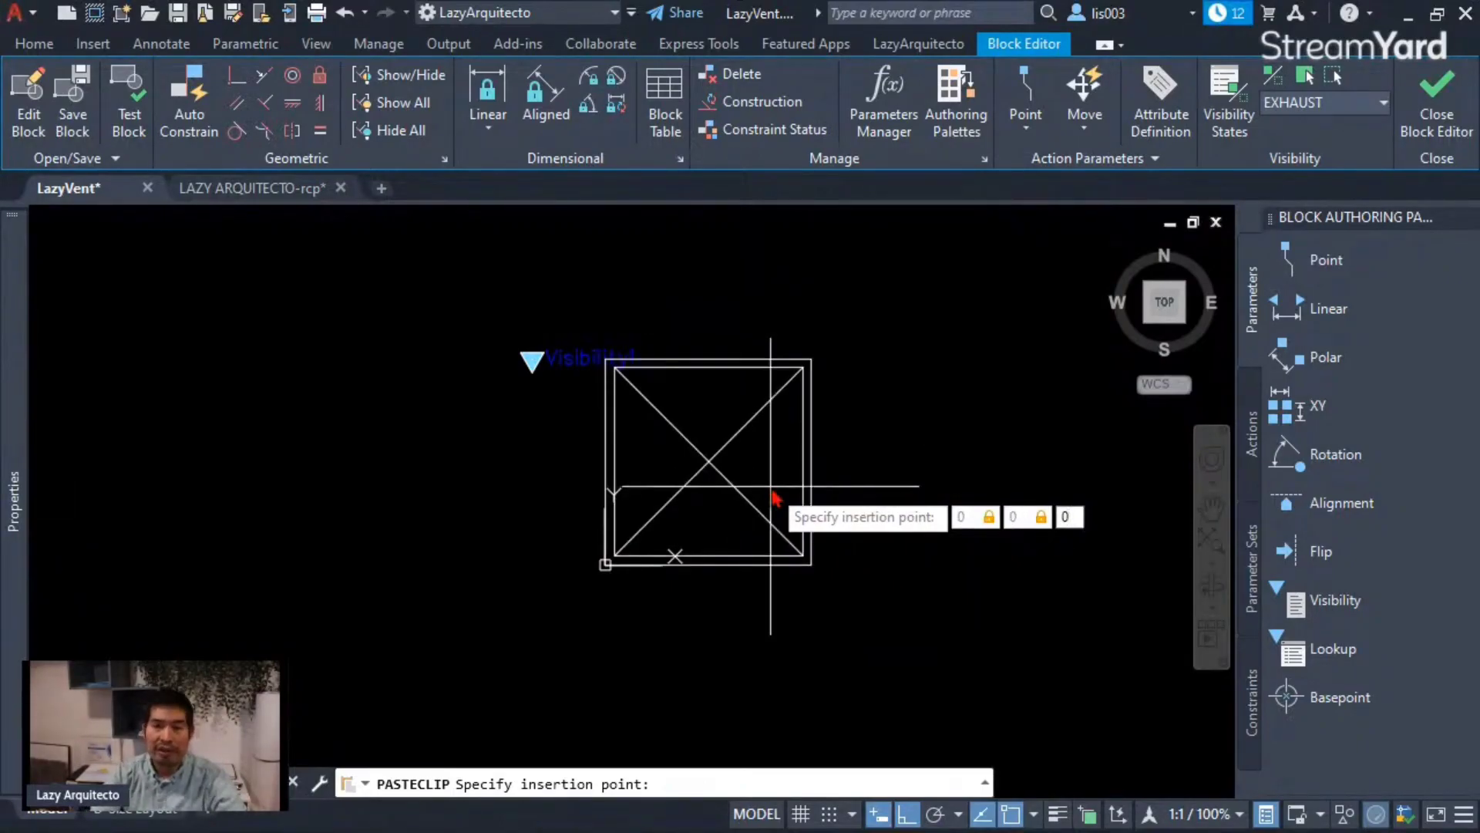
pyautogui.press('Return')
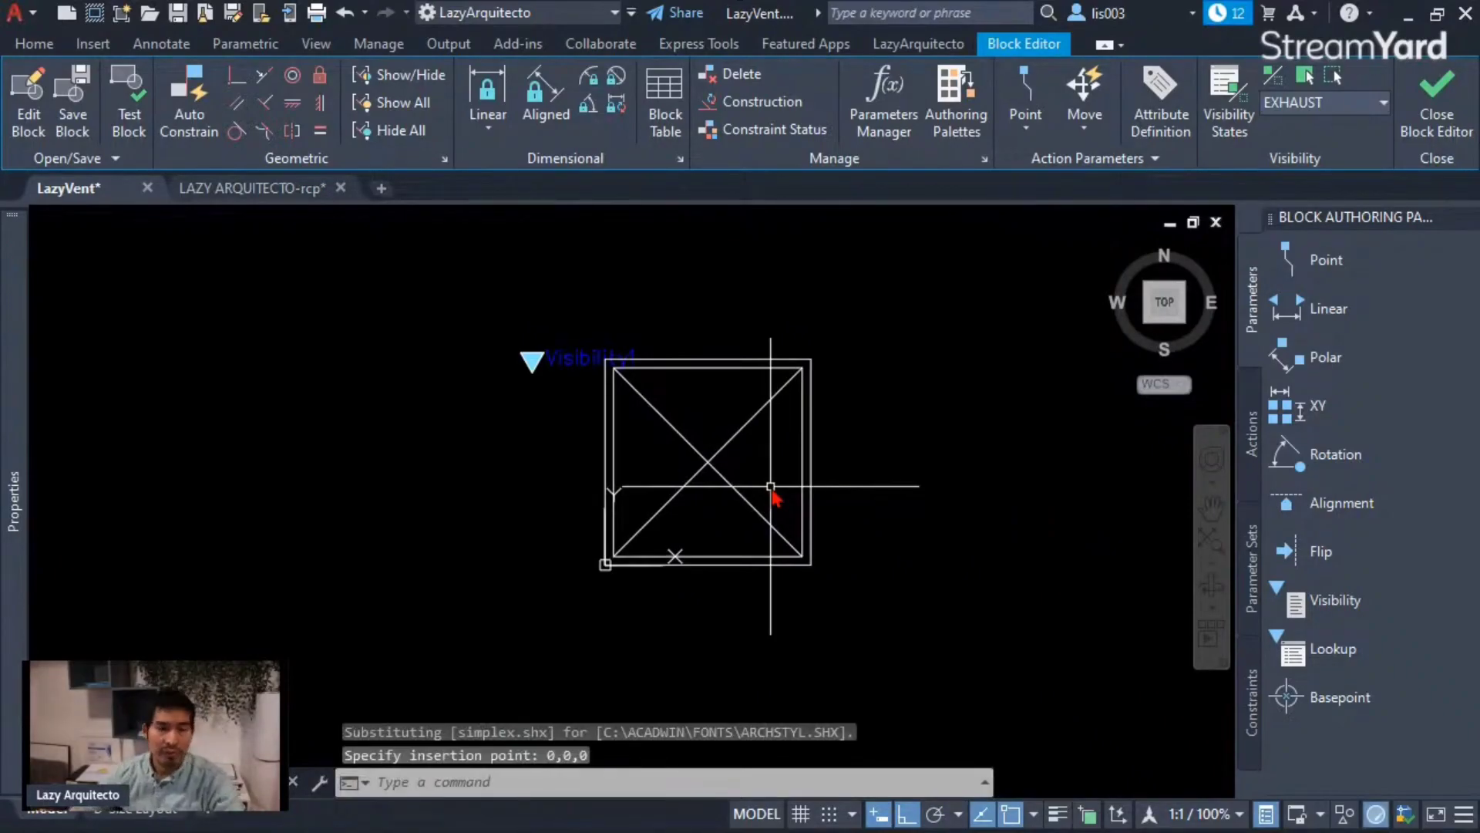
pyautogui.scroll(5, 600, 566)
pyautogui.scroll(-5, 609, 575)
pyautogui.moveTo(780, 518); pyautogui.dragTo(722, 543, button='middle')
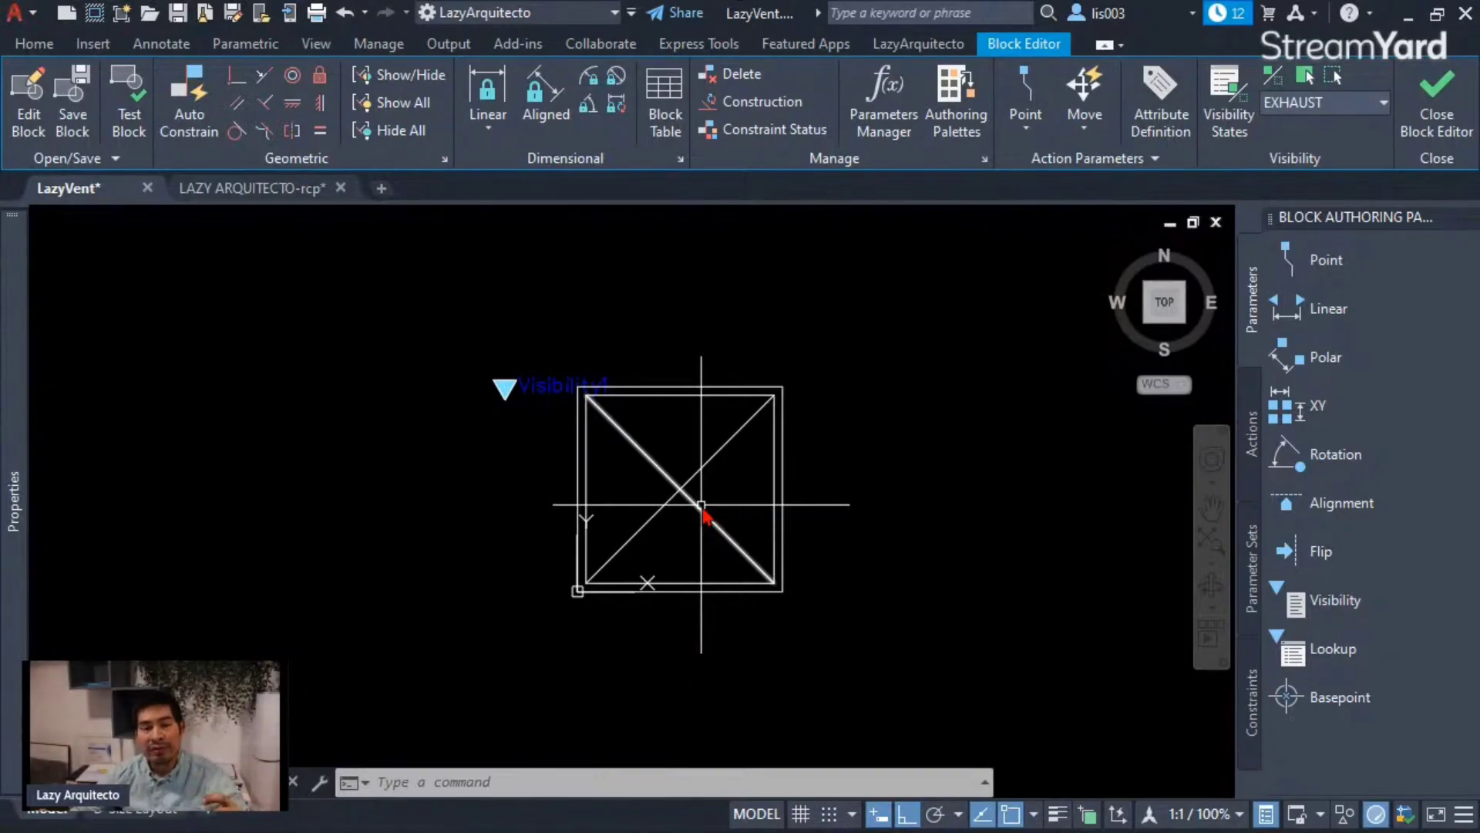
pyautogui.write('s')
pyautogui.press('Return')
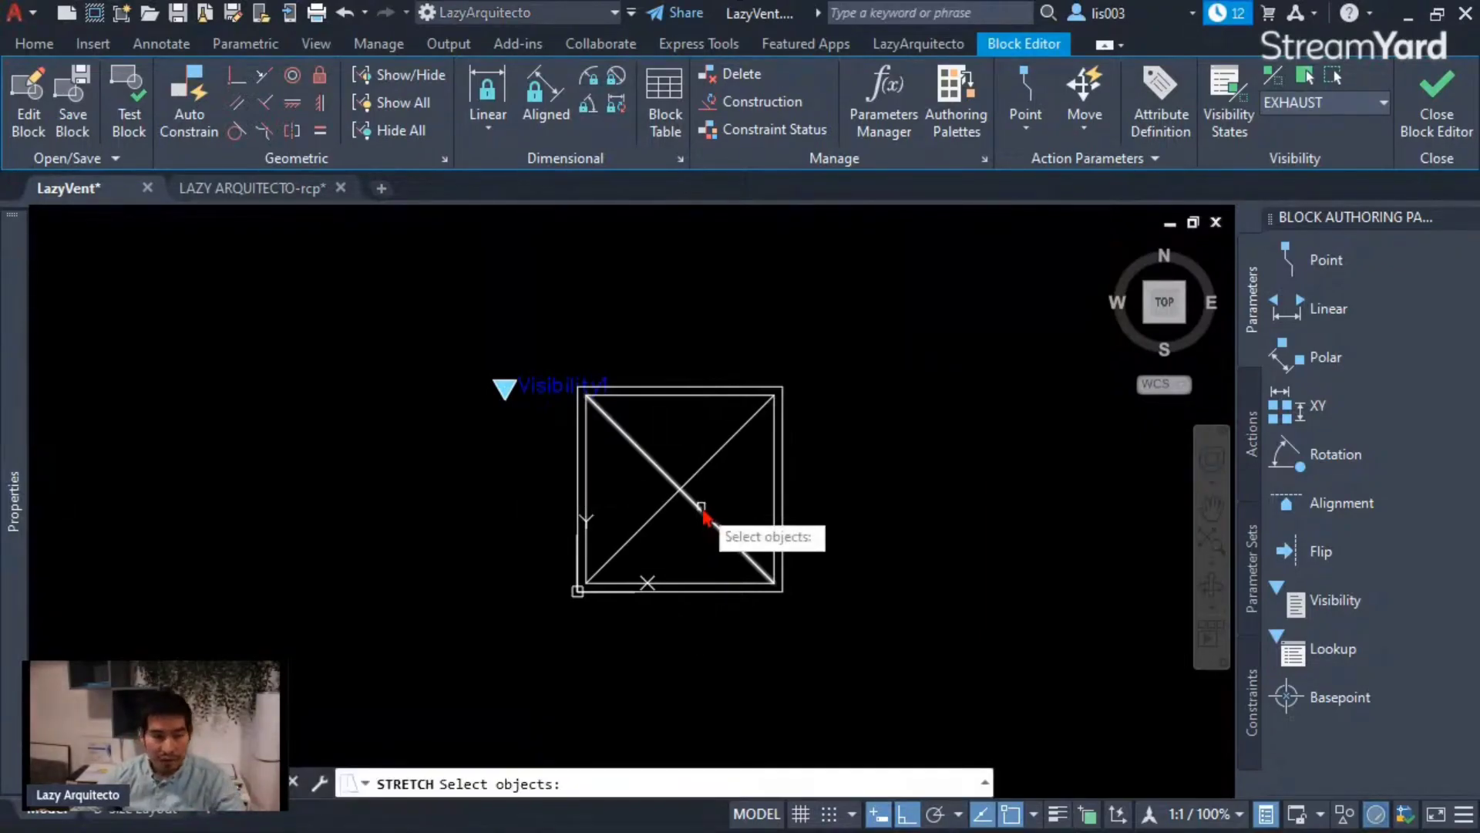
pyautogui.press('Escape')
# Stretch the right side of the pasted vent inward by 12 inches to shorten its horizontal dimension.
pyautogui.write('s')
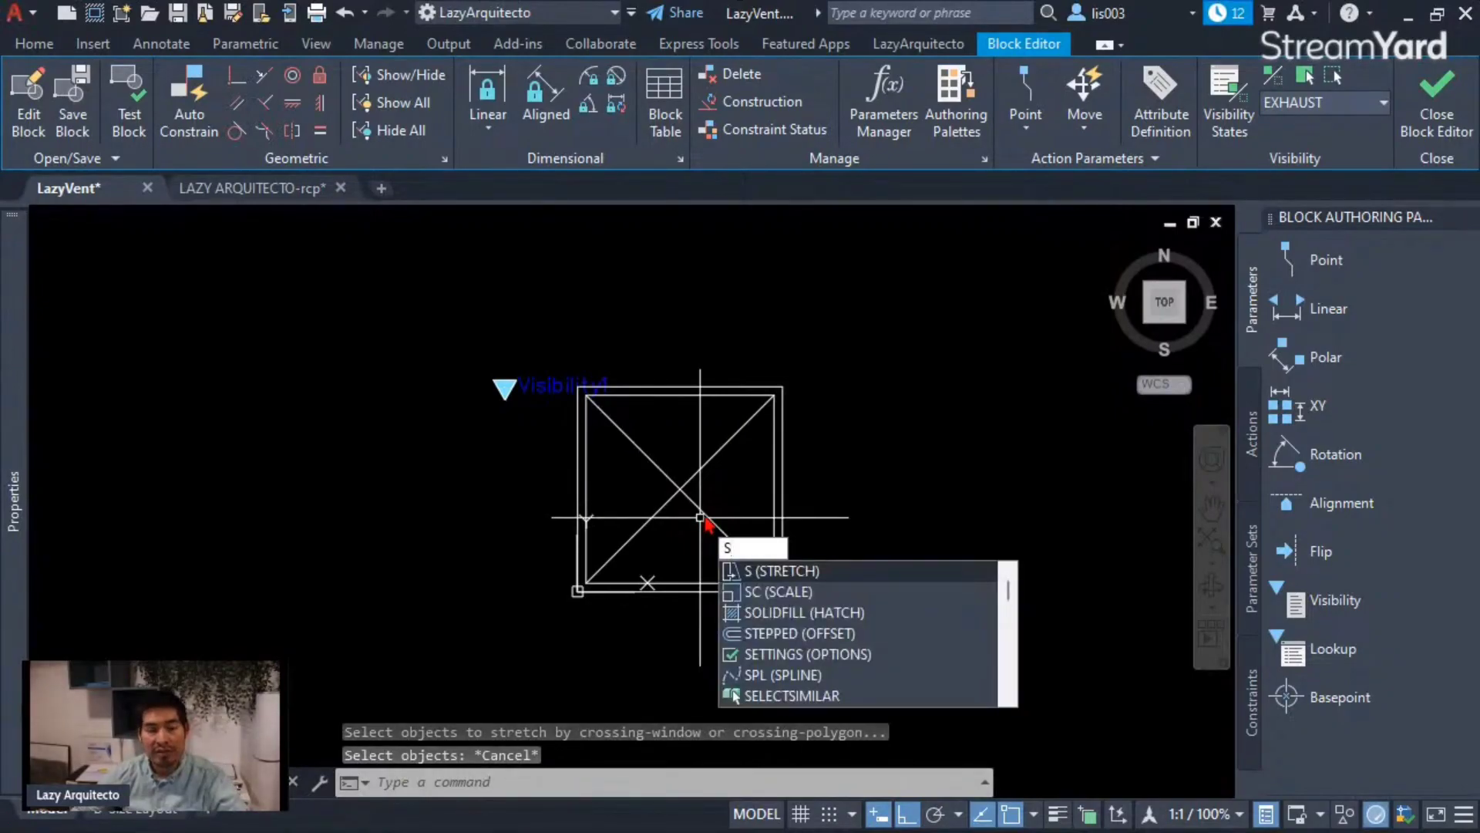
pyautogui.press('Return')
pyautogui.click(816, 613)
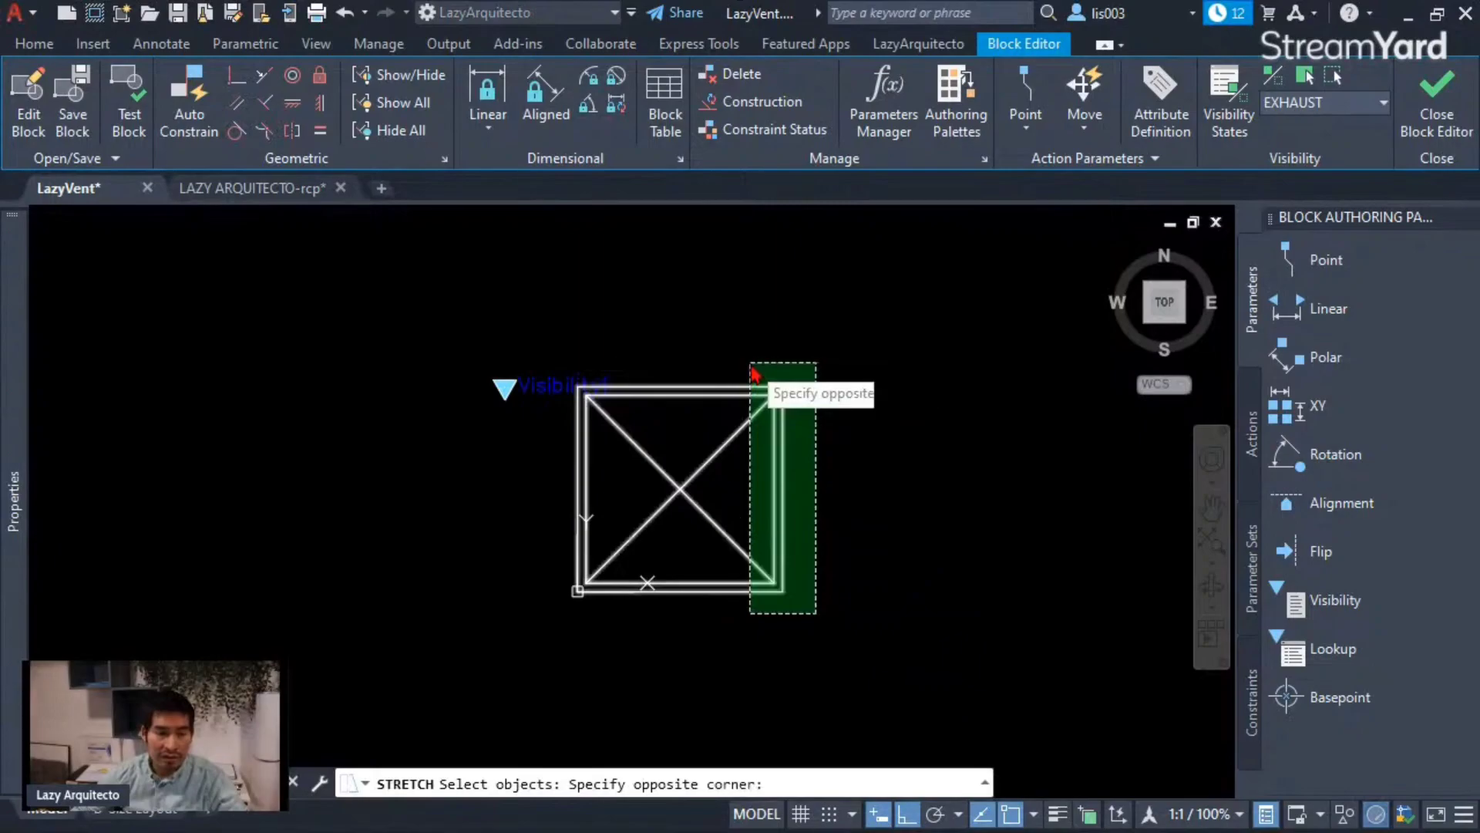
pyautogui.click(753, 383)
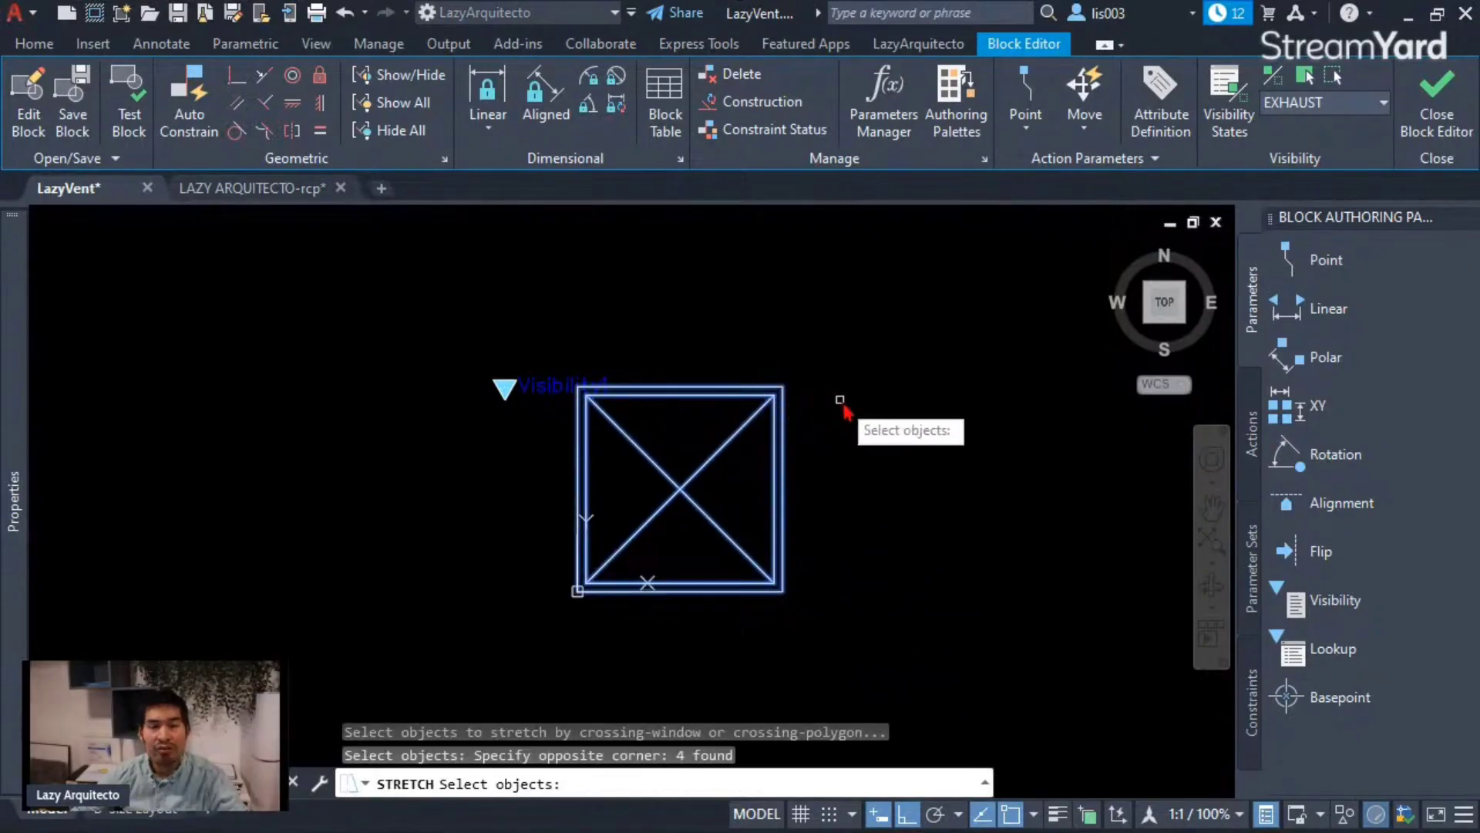
pyautogui.press('Return')
pyautogui.click(861, 628)
pyautogui.write('5')
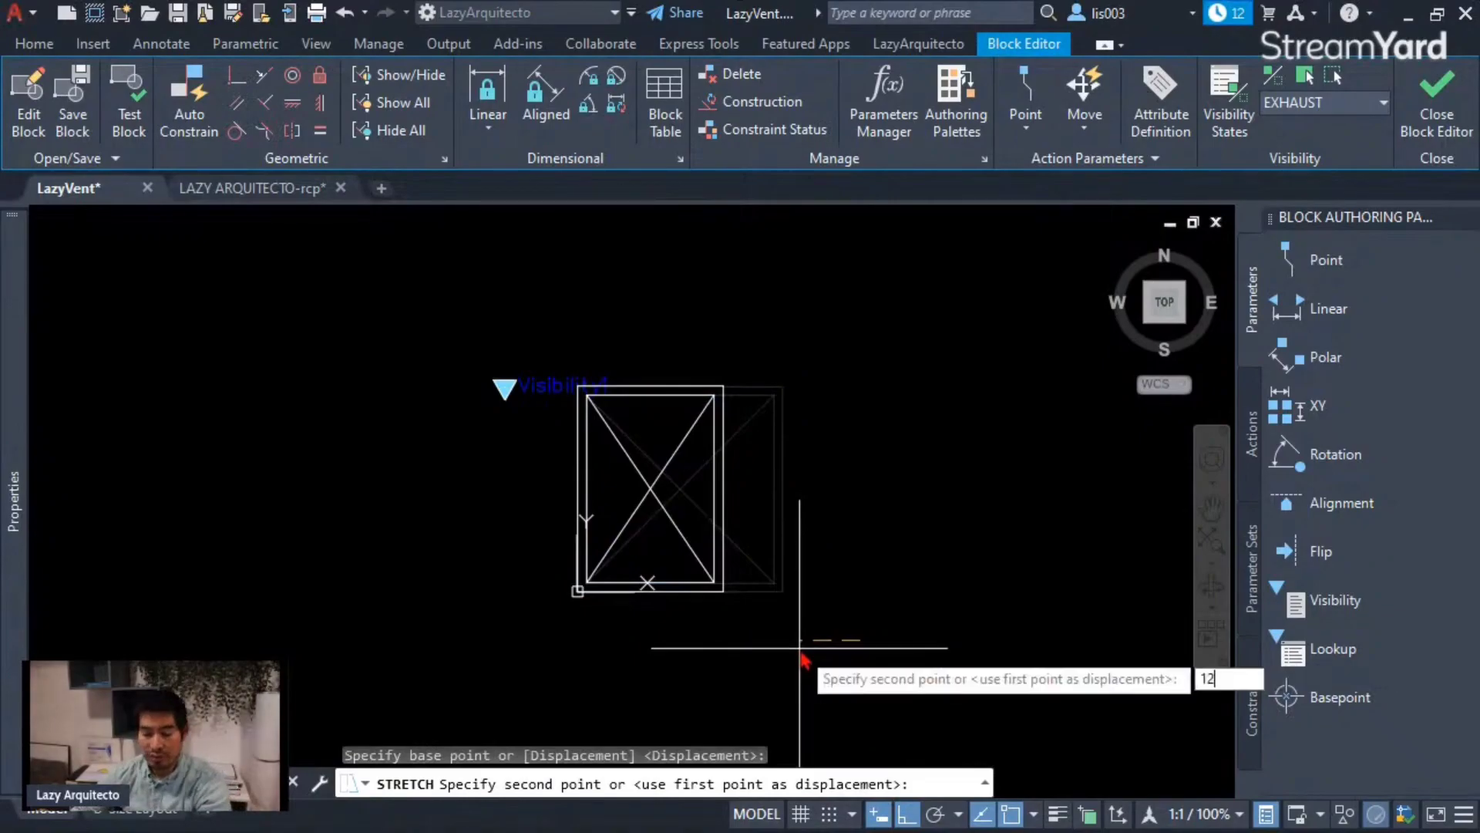
pyautogui.press('Return')
# Stretch the top side of the vent down by 12 inches, excluding the visibility parameter from the selection.
pyautogui.press('Return')
pyautogui.click(702, 445)
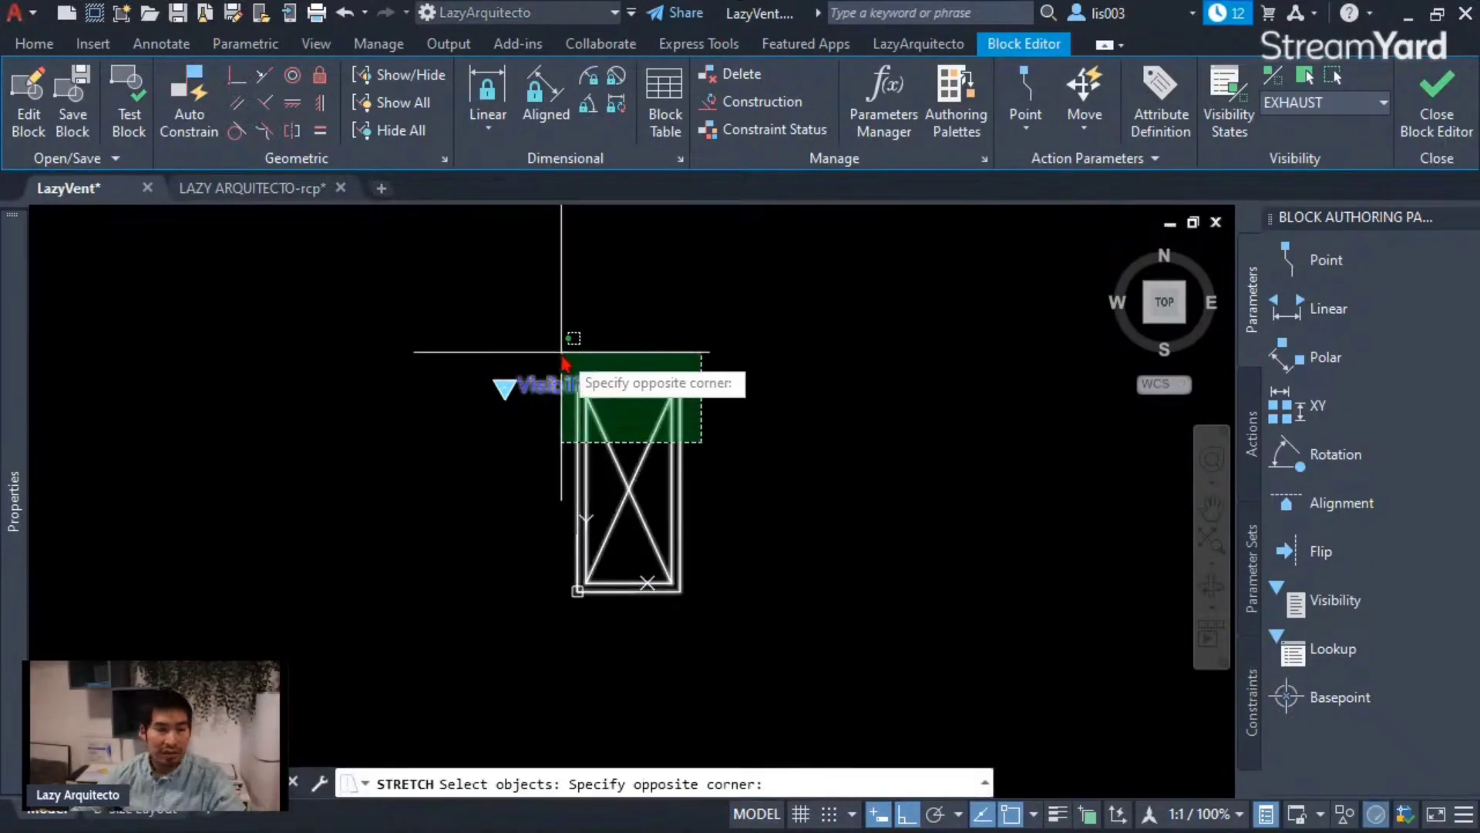
pyautogui.click(562, 350)
pyautogui.keyDown('shift'); pyautogui.click(539, 432); pyautogui.keyUp('shift')
pyautogui.keyDown('shift'); pyautogui.click(475, 370); pyautogui.keyUp('shift')
pyautogui.press('Return')
pyautogui.click(794, 432)
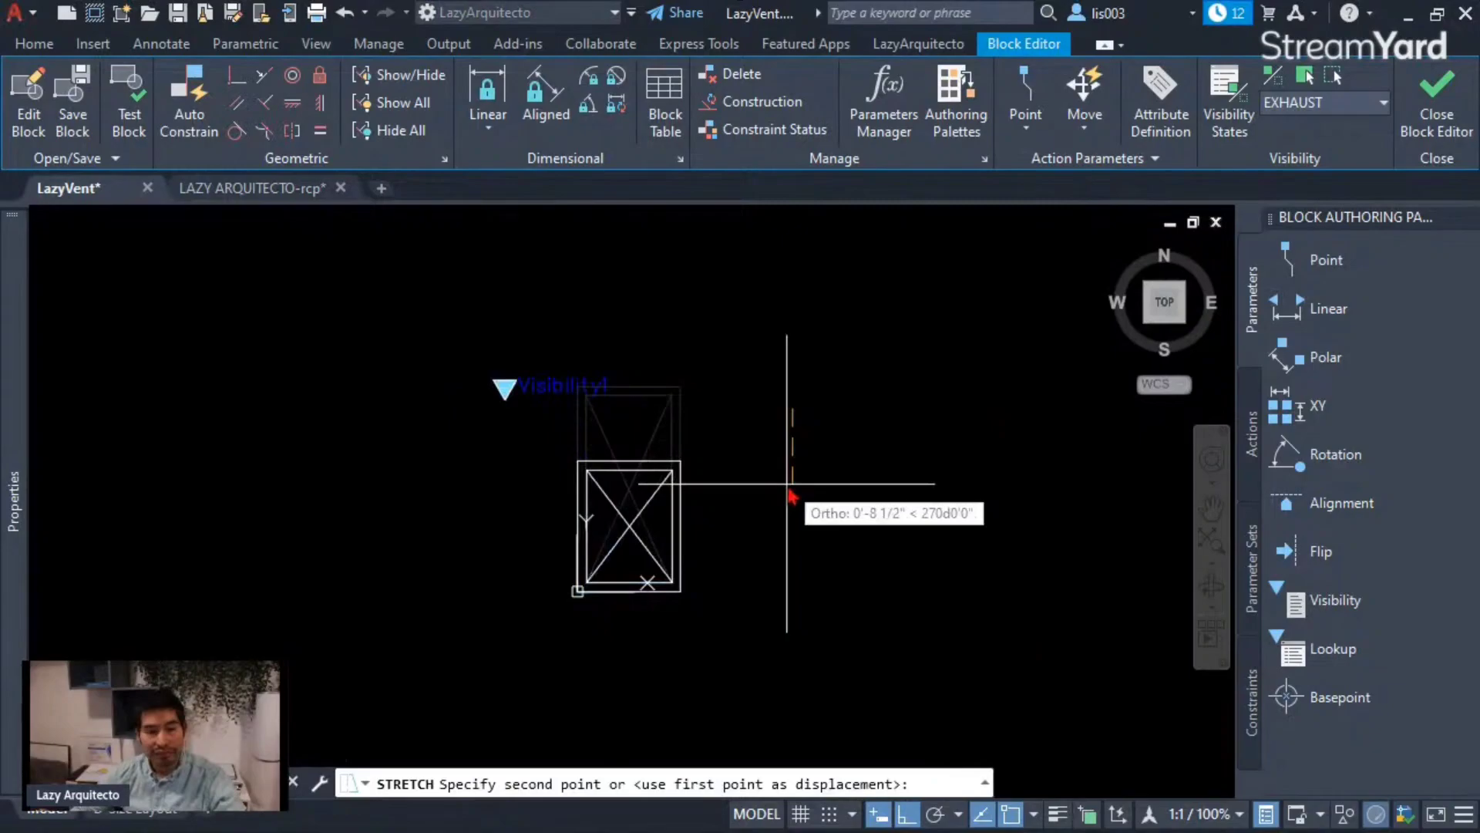
pyautogui.write('12')
pyautogui.press('Return')
pyautogui.scroll(6, 582, 563)
pyautogui.scroll(-3, 726, 529)
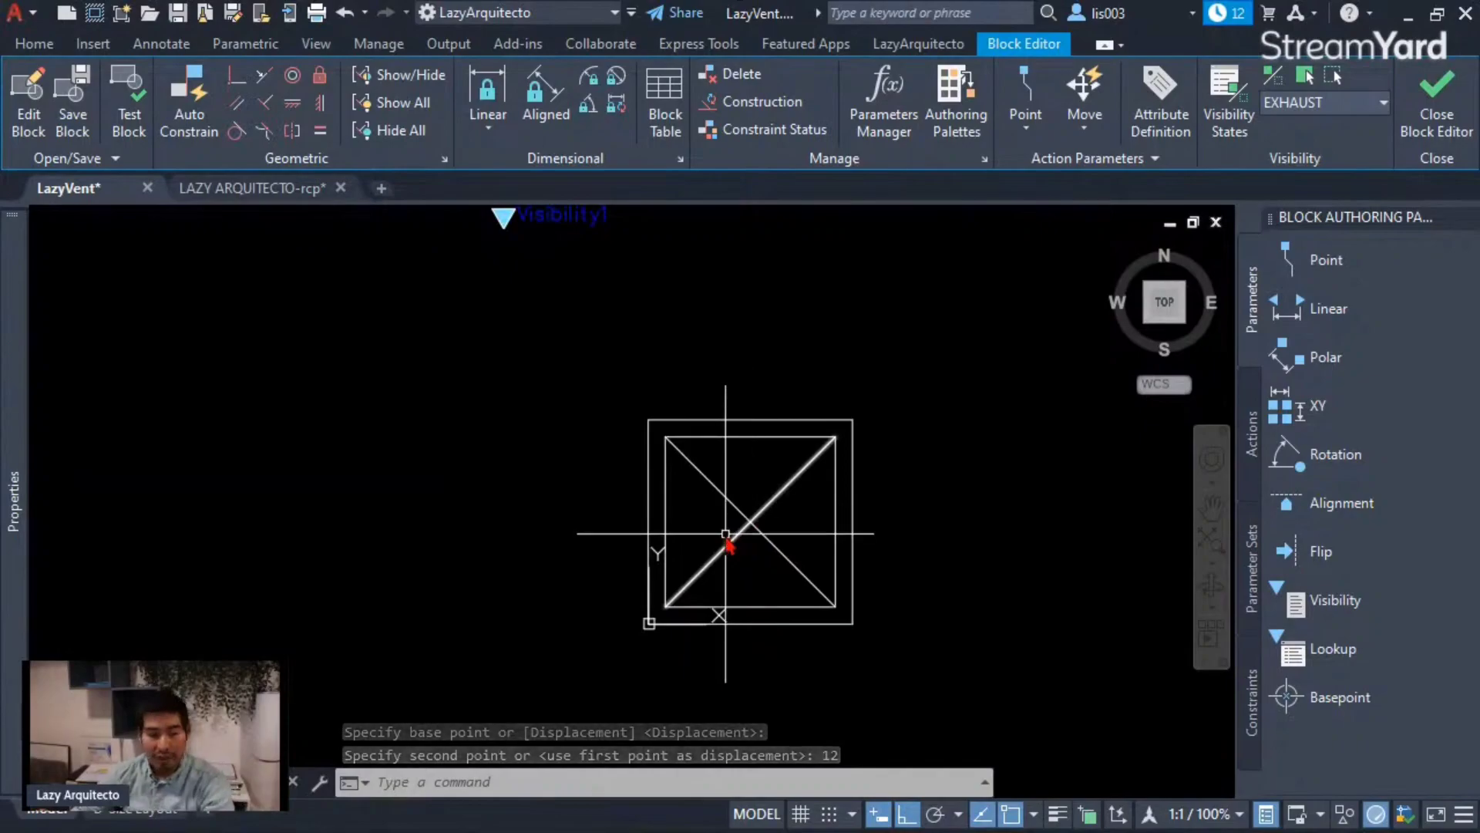
# Erase the diagonal running from upper left to lower right and draw a circle of about 2 1/4" radius at the vent's center.
pyautogui.click(720, 493)
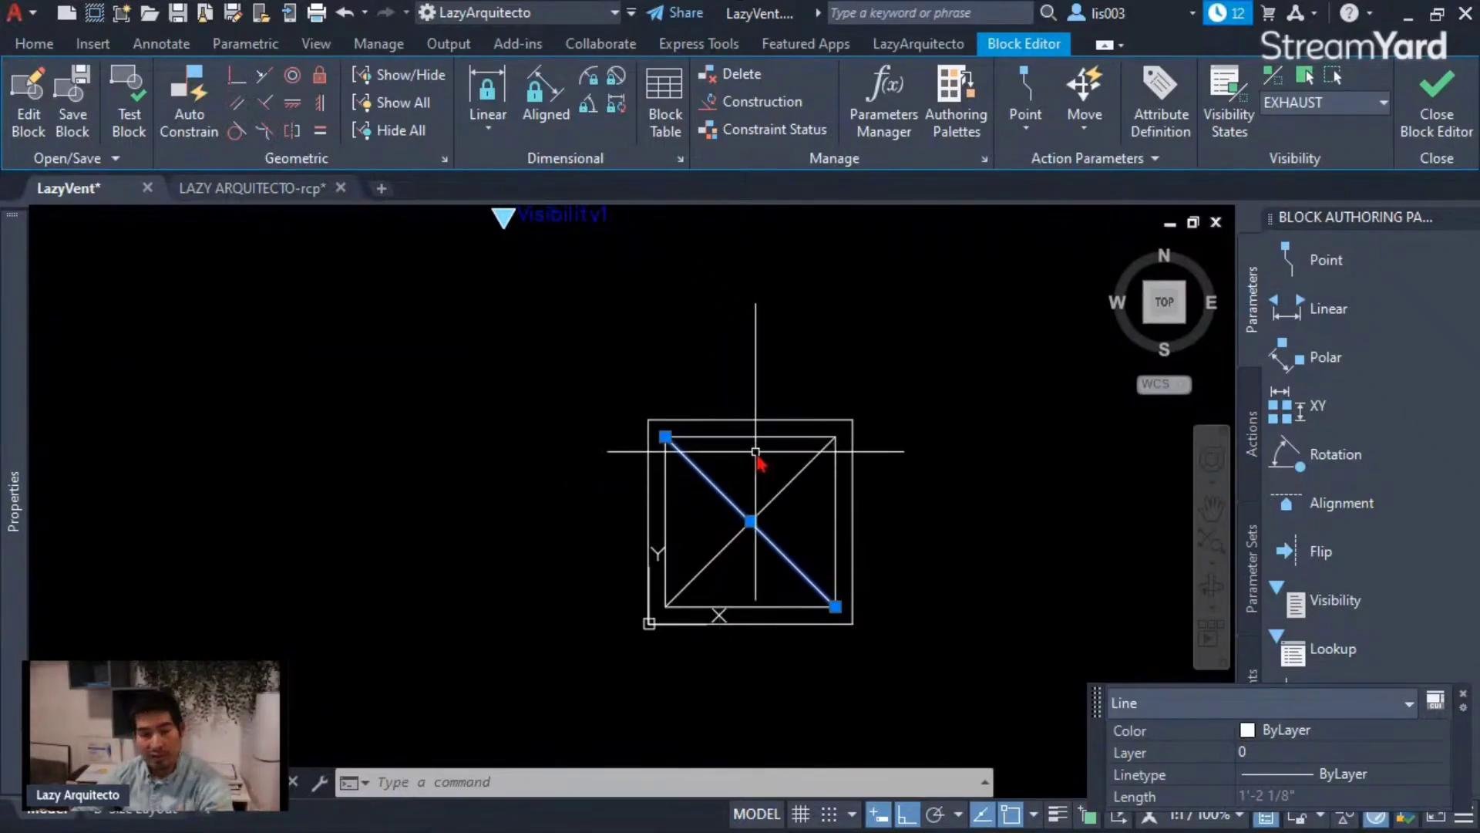
pyautogui.press('Delete')
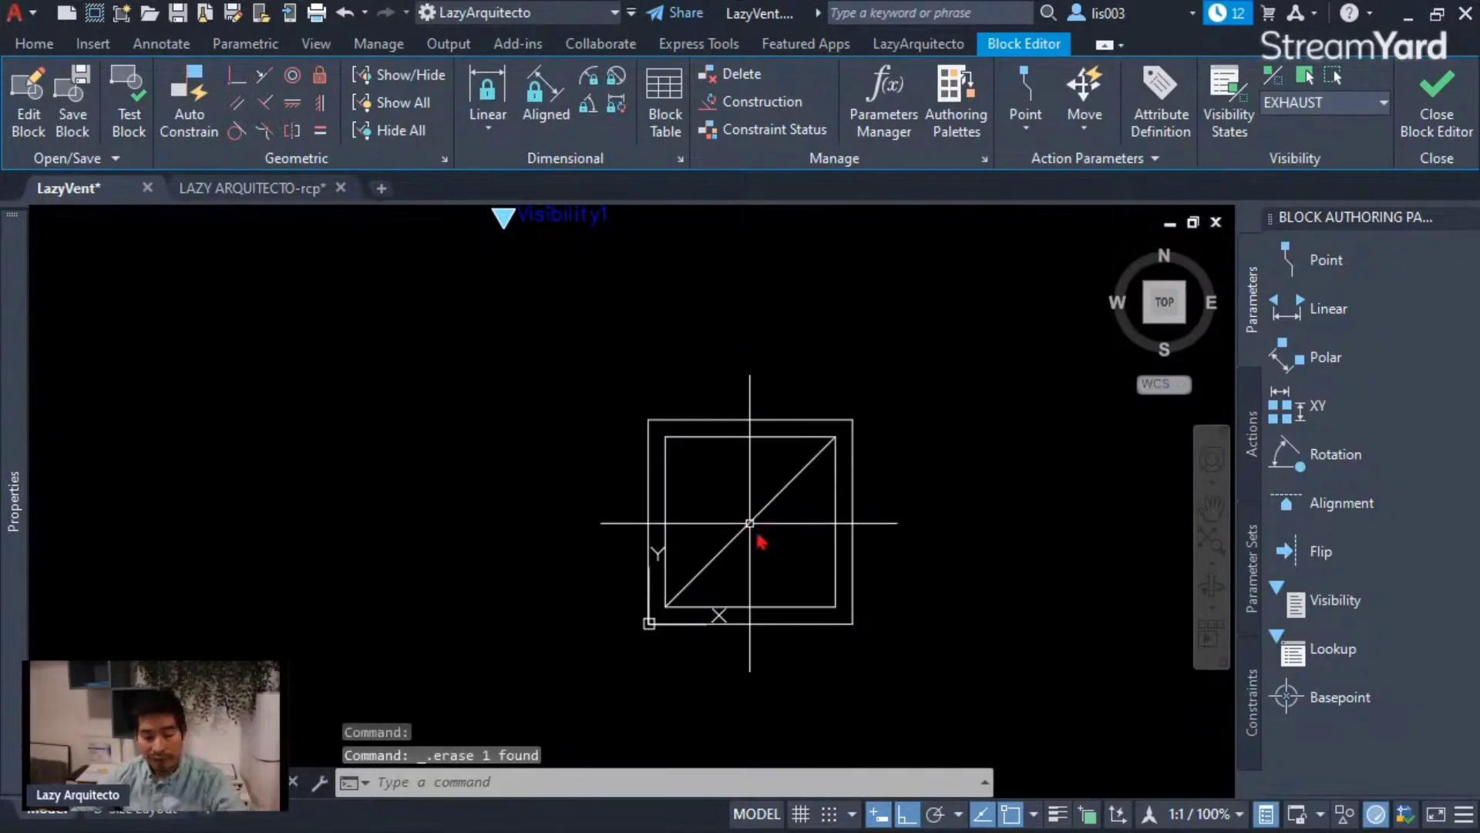
pyautogui.write('c')
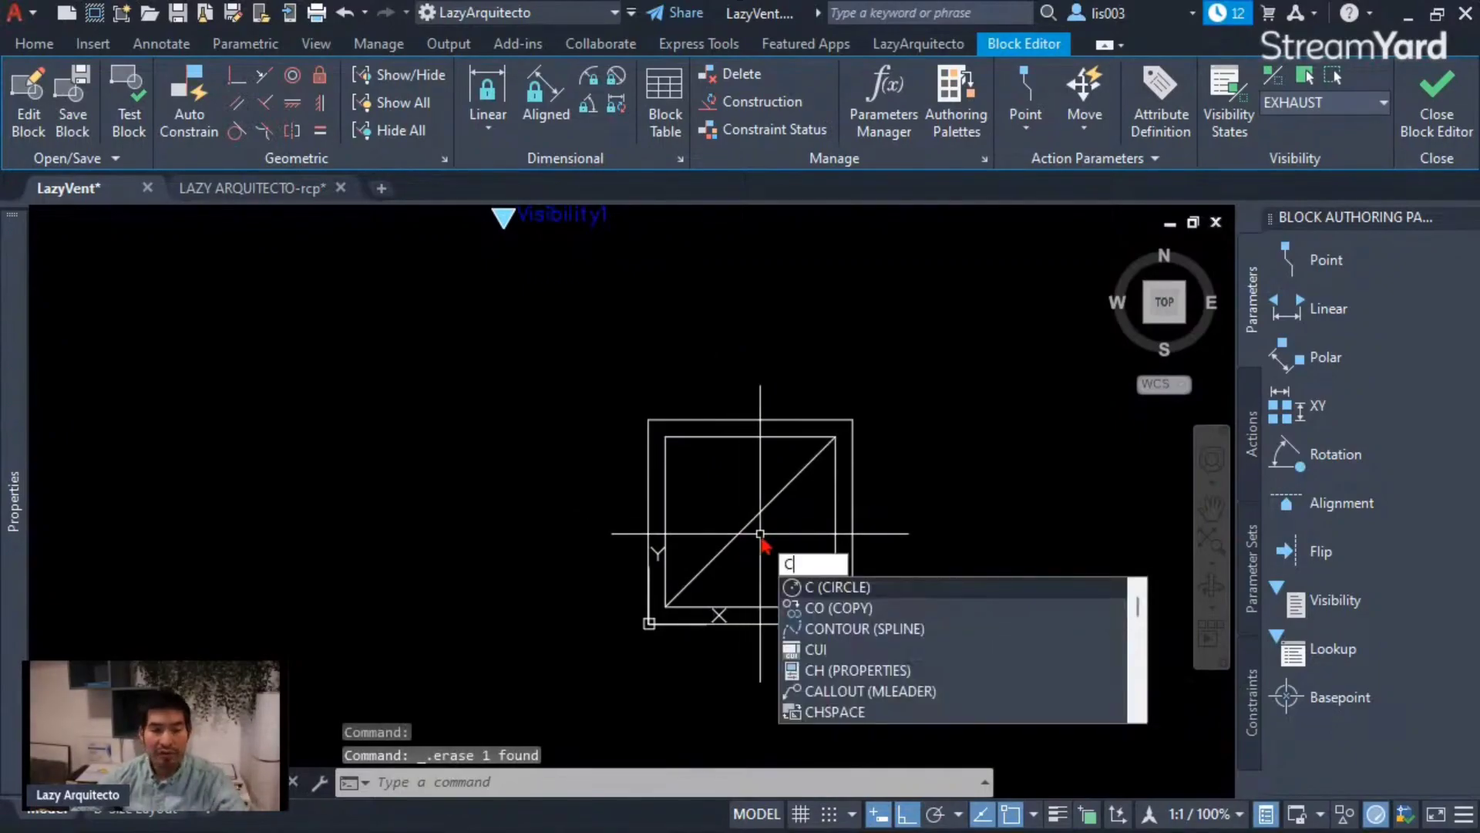
pyautogui.press('Return')
pyautogui.click(751, 521)
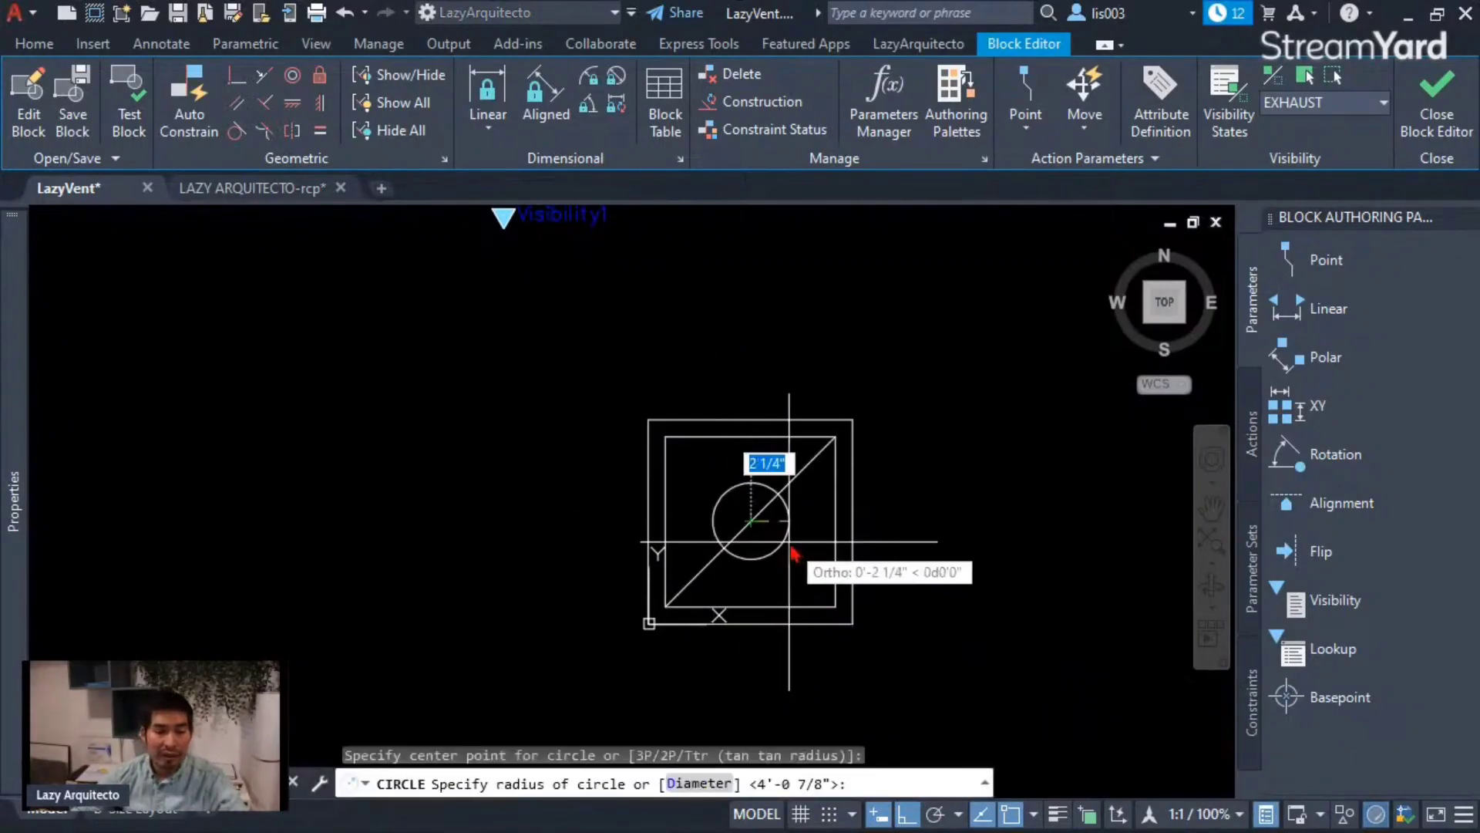
pyautogui.click(792, 549)
pyautogui.press('Escape')
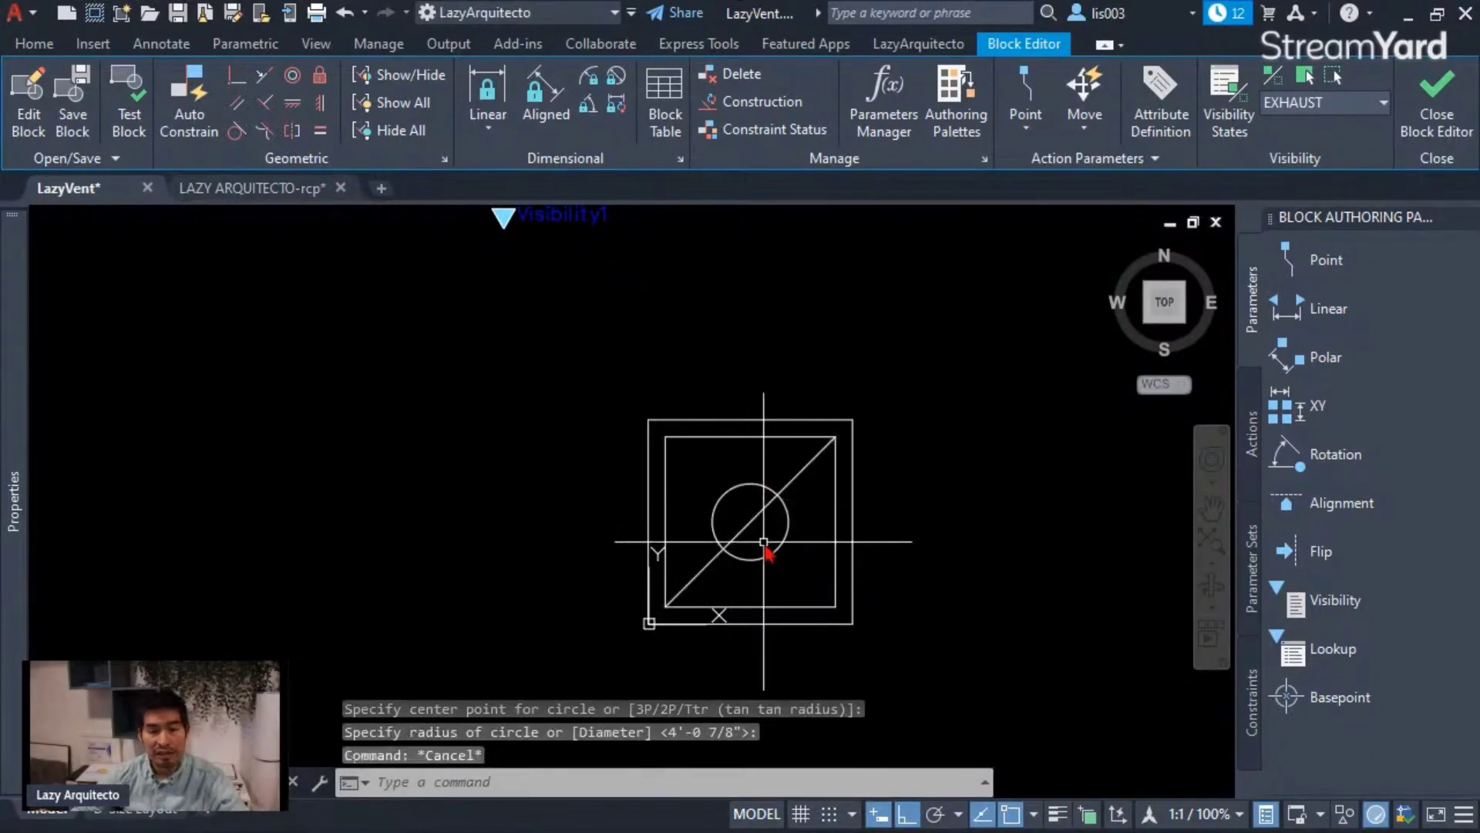
# Trim away the part of the remaining diagonal that lies inside the circle.
pyautogui.write('TR')
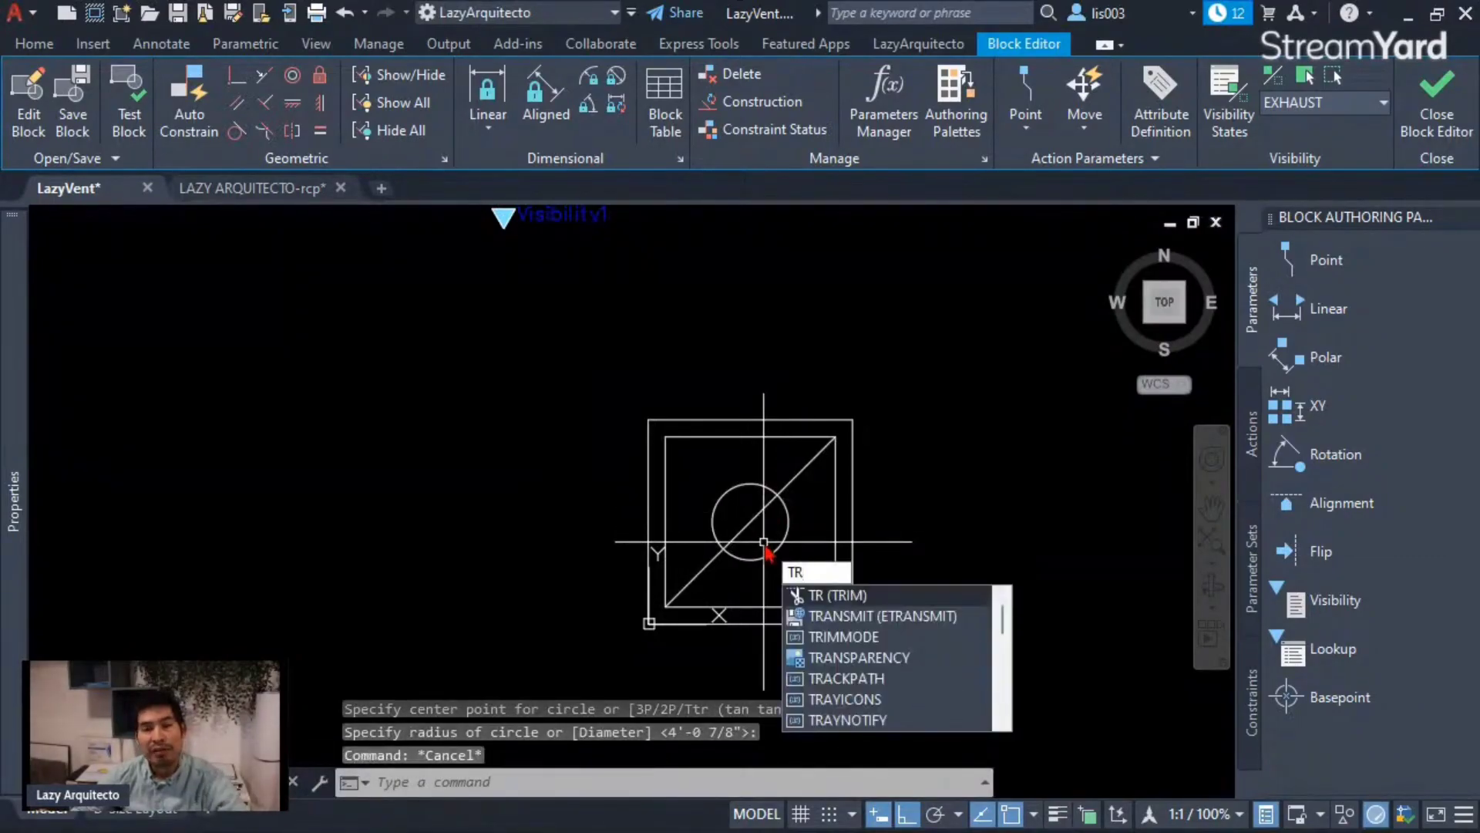
pyautogui.press('Return')
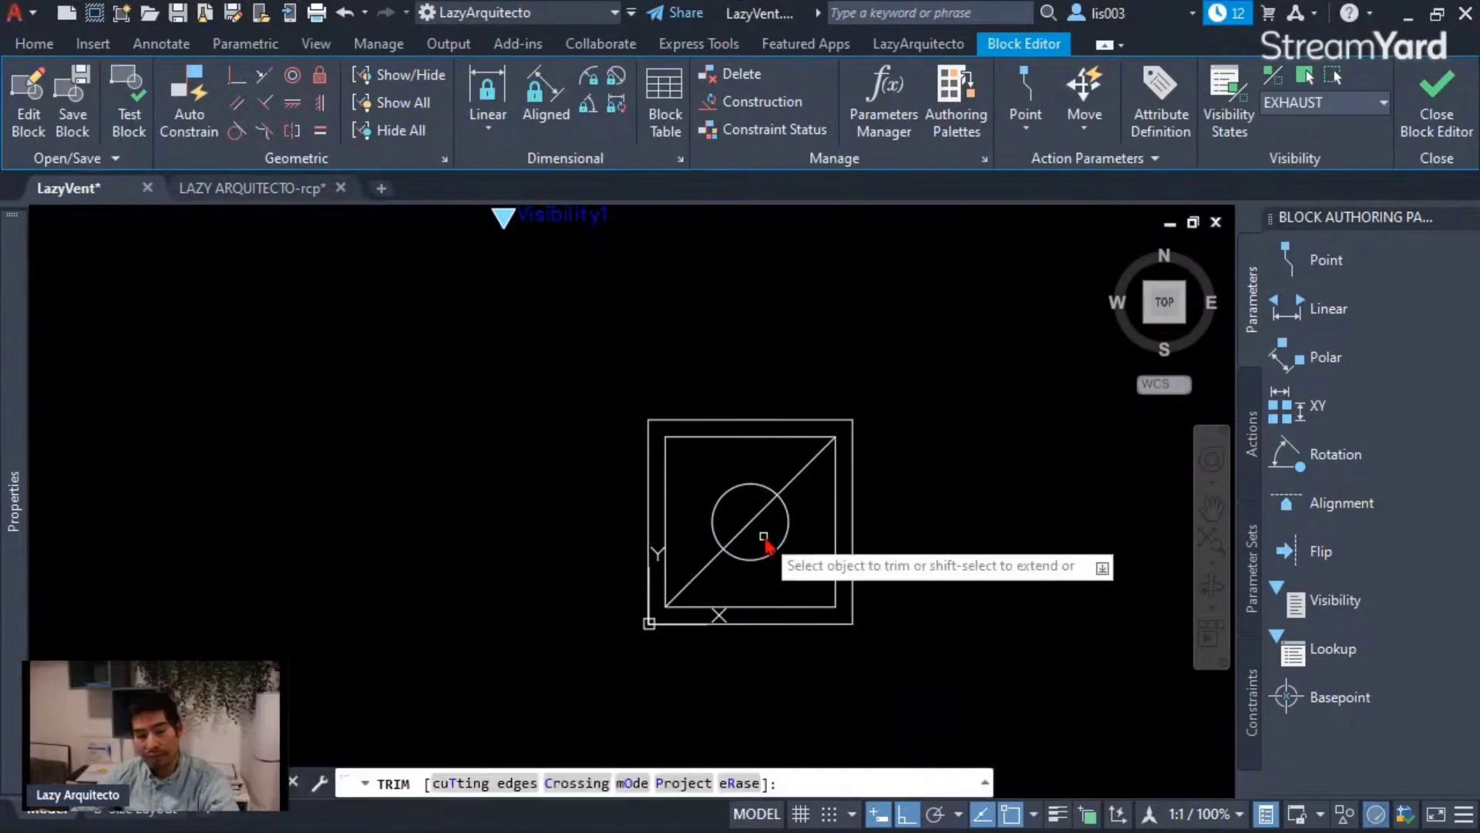
pyautogui.click(756, 521)
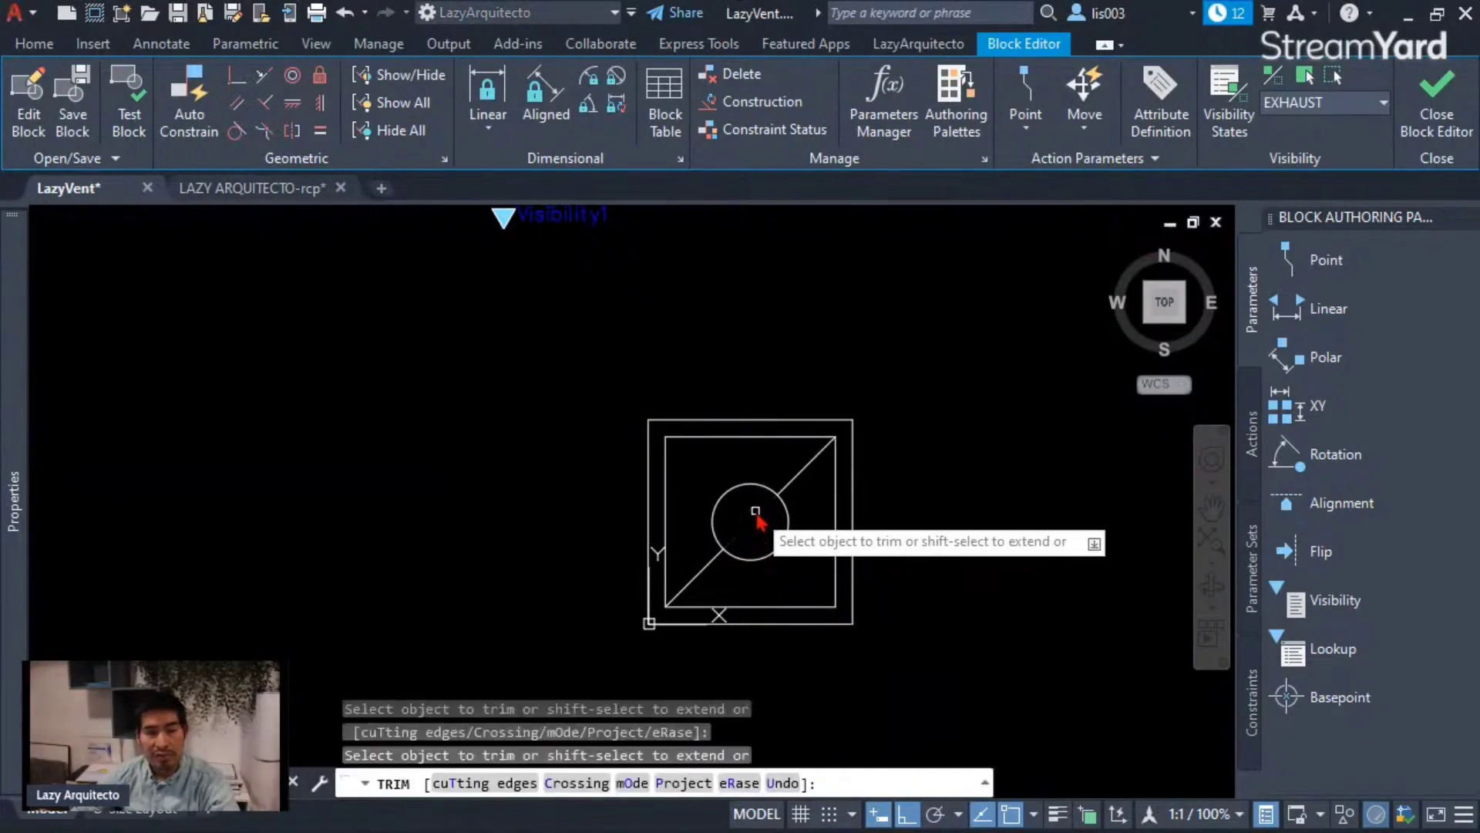
pyautogui.press('Return')
pyautogui.scroll(-3, 775, 528)
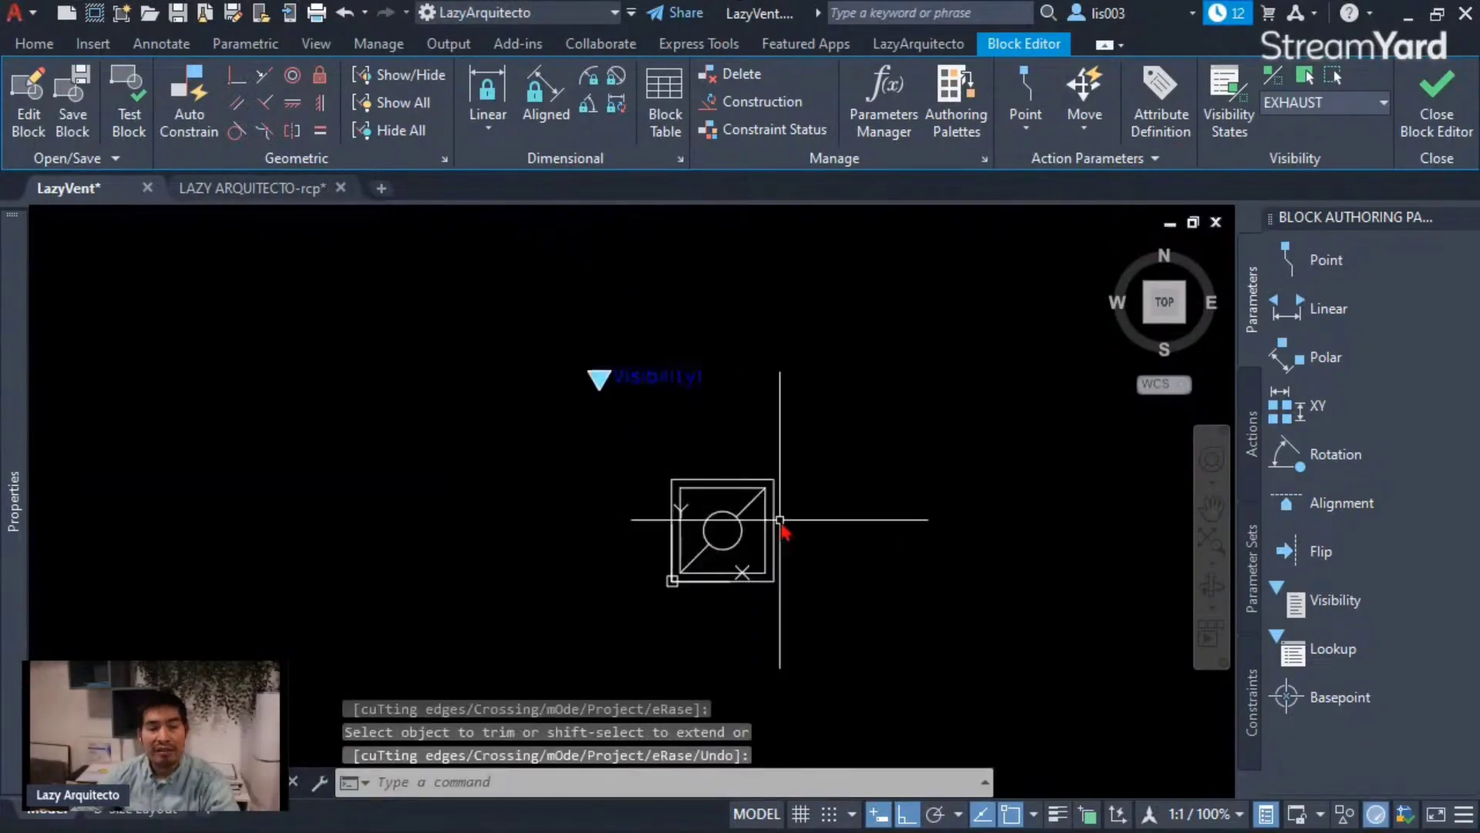
pyautogui.moveTo(780, 520); pyautogui.dragTo(746, 524, button='middle')
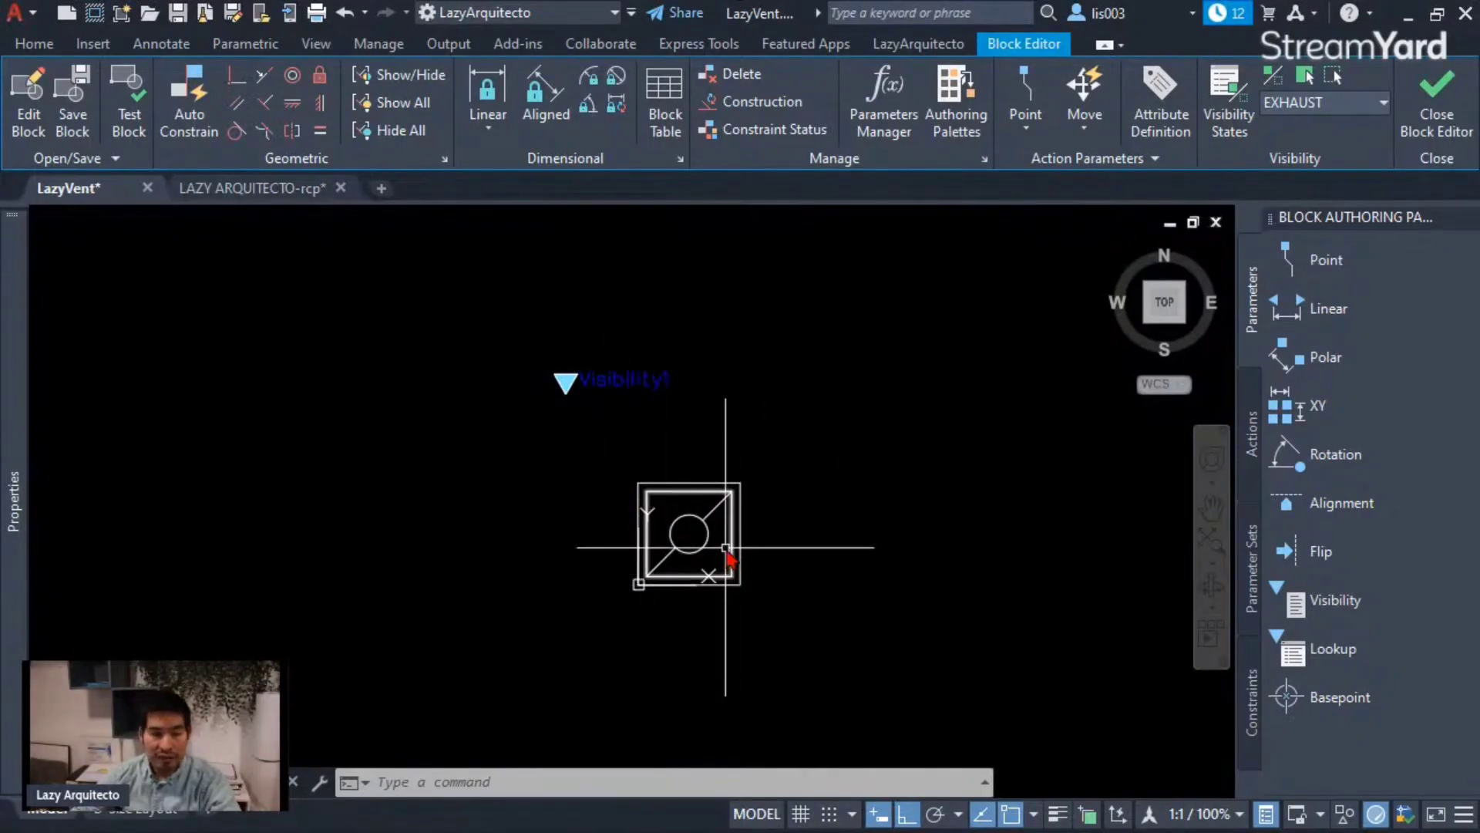
pyautogui.click(607, 476)
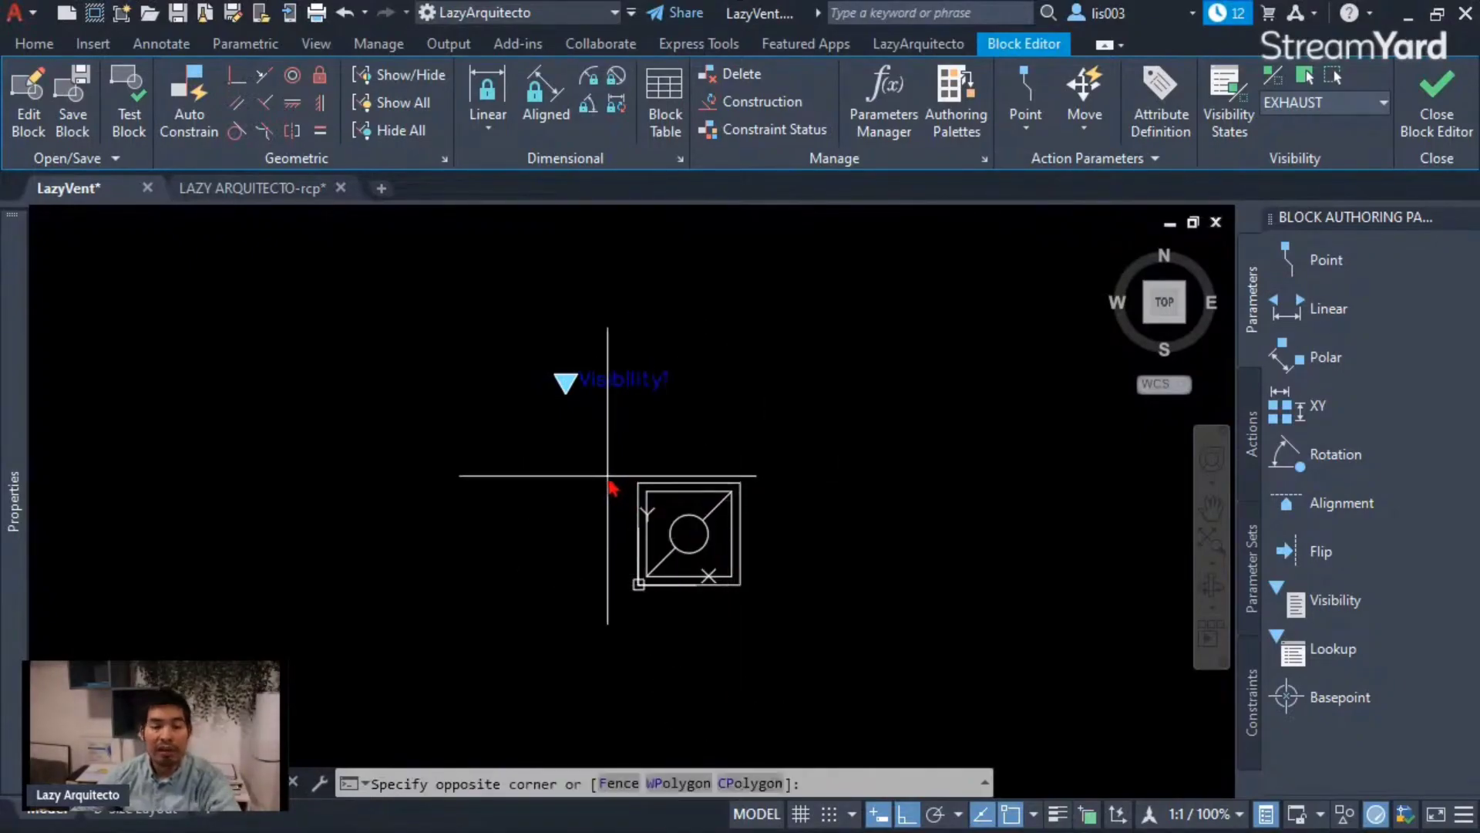
pyautogui.click(770, 615)
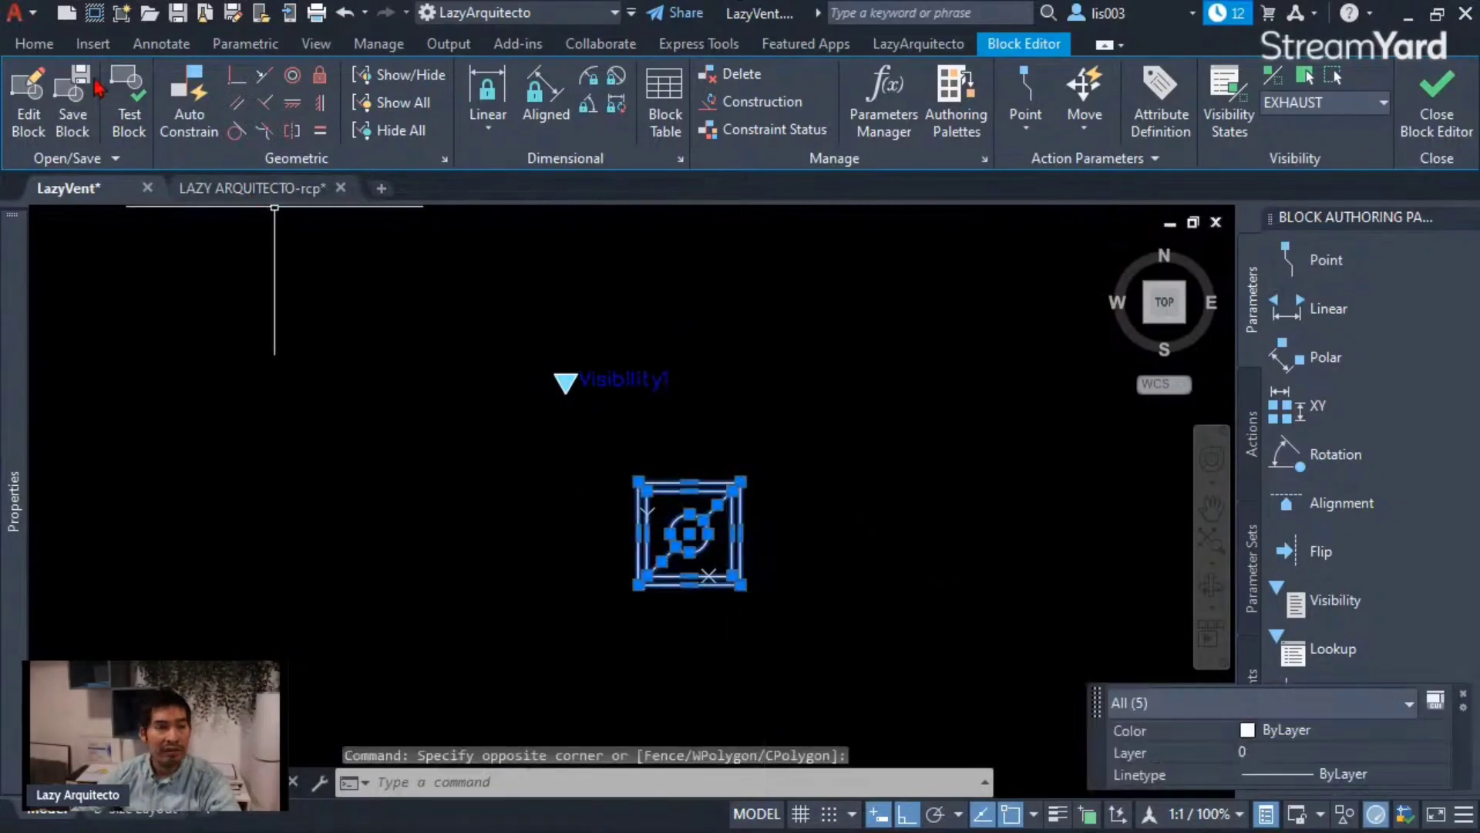
pyautogui.click(34, 43)
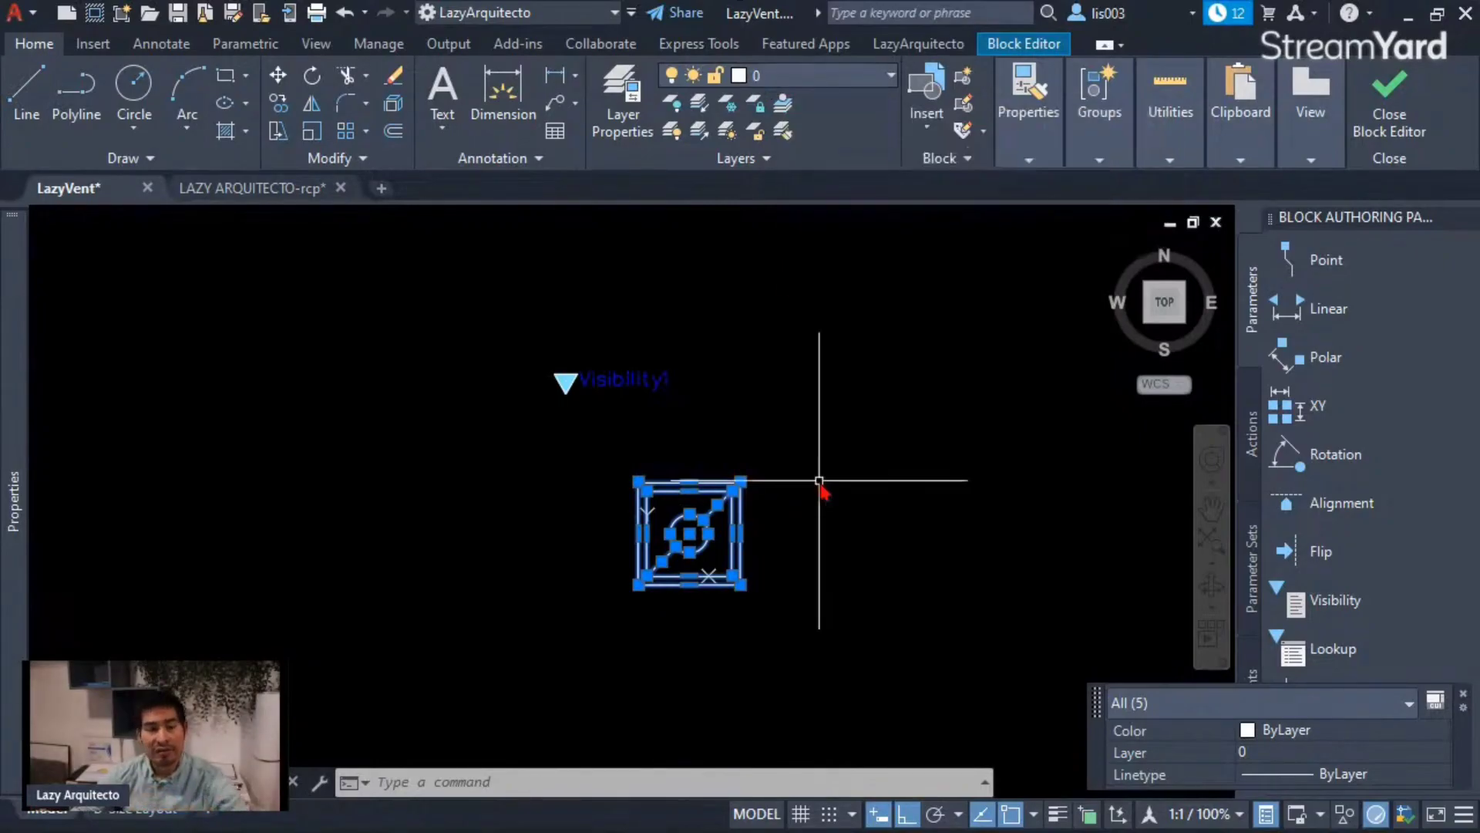
pyautogui.press('Escape')
pyautogui.moveTo(863, 473); pyautogui.dragTo(815, 476, button='middle')
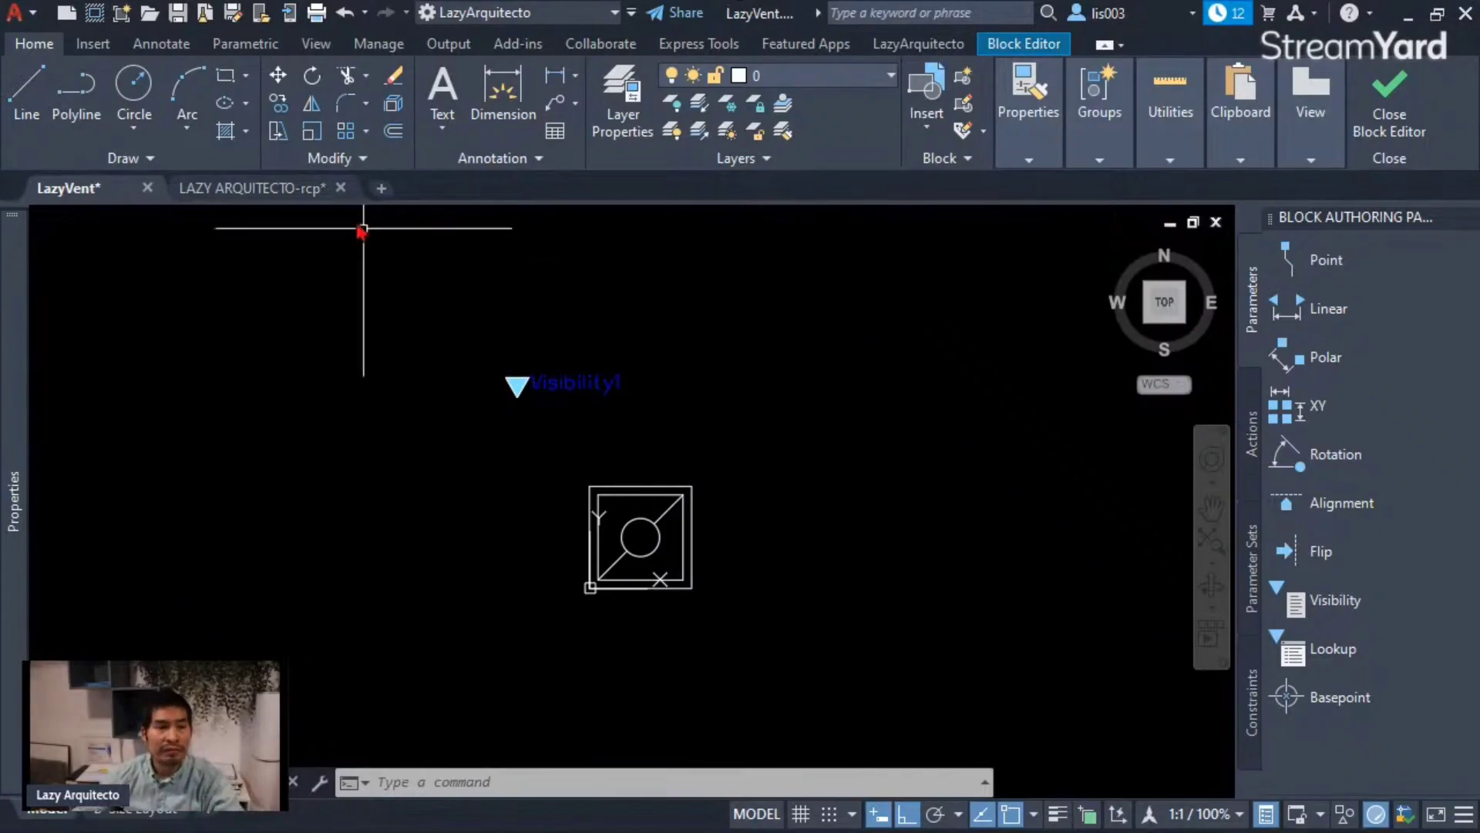
# Open the LazyVent block in a test block window and select it to inspect its dynamic grips.
pyautogui.click(1010, 46)
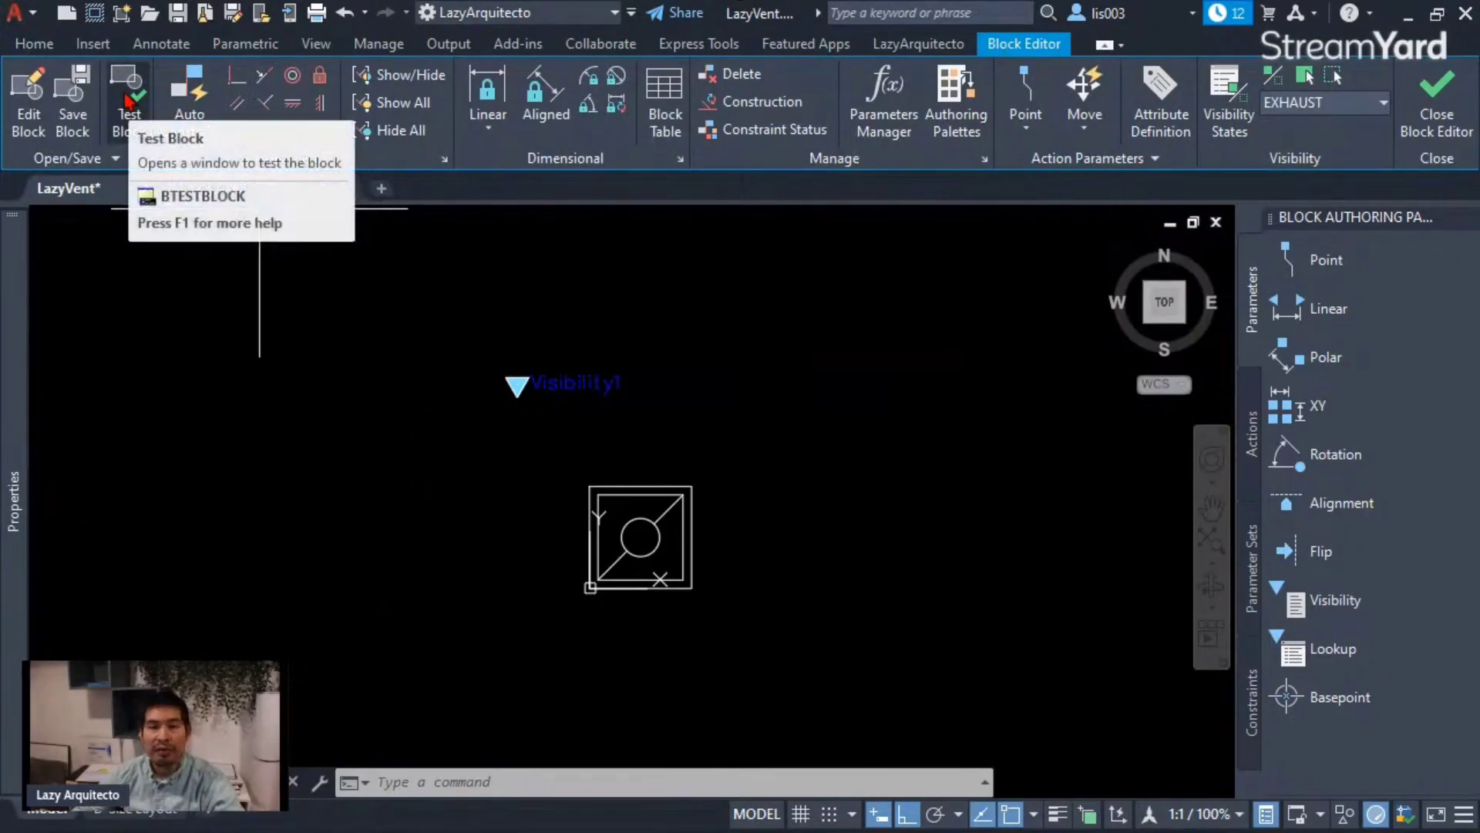
pyautogui.click(128, 101)
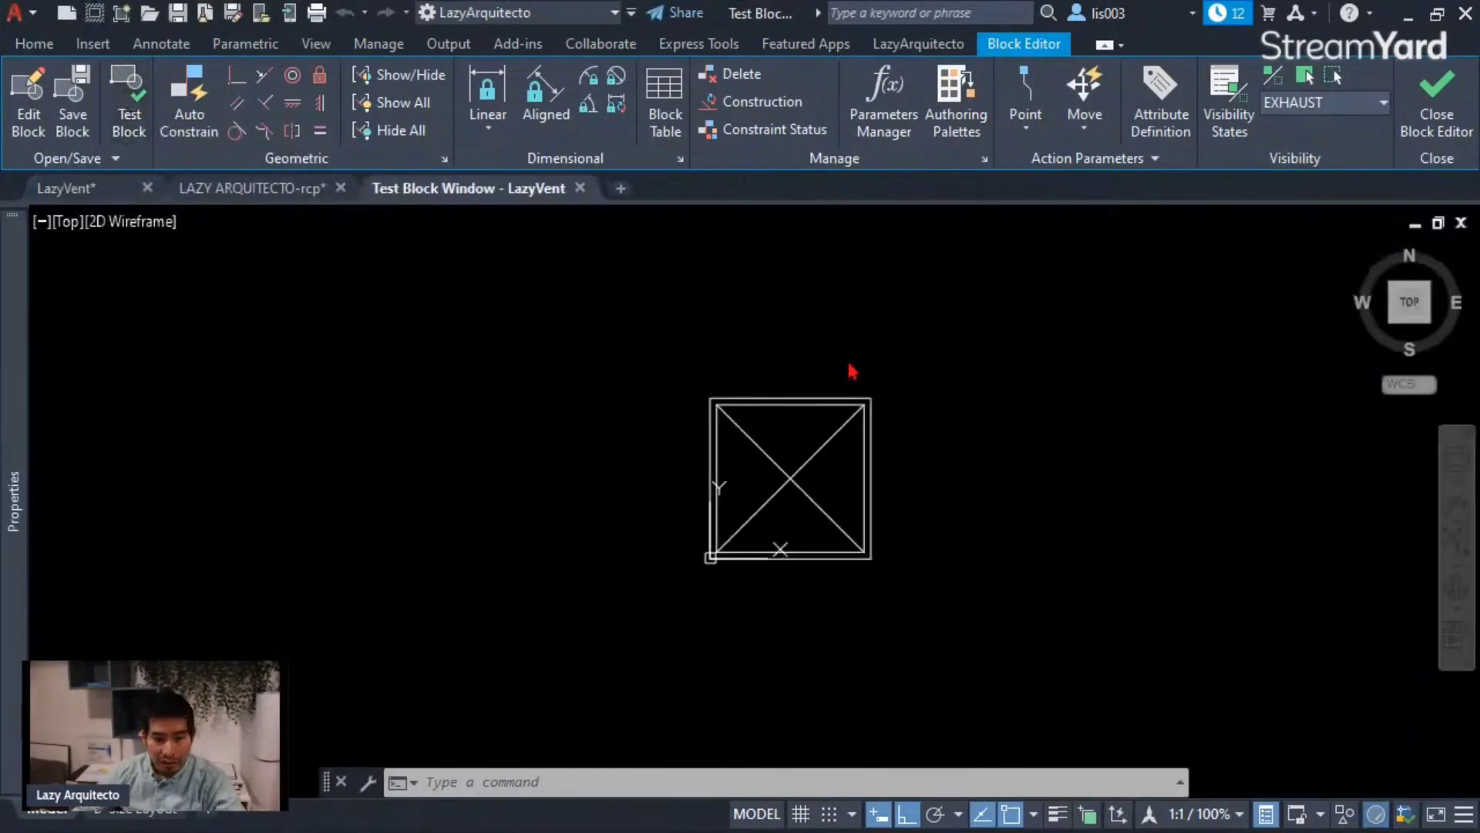
pyautogui.moveTo(852, 363); pyautogui.dragTo(802, 390, button='middle')
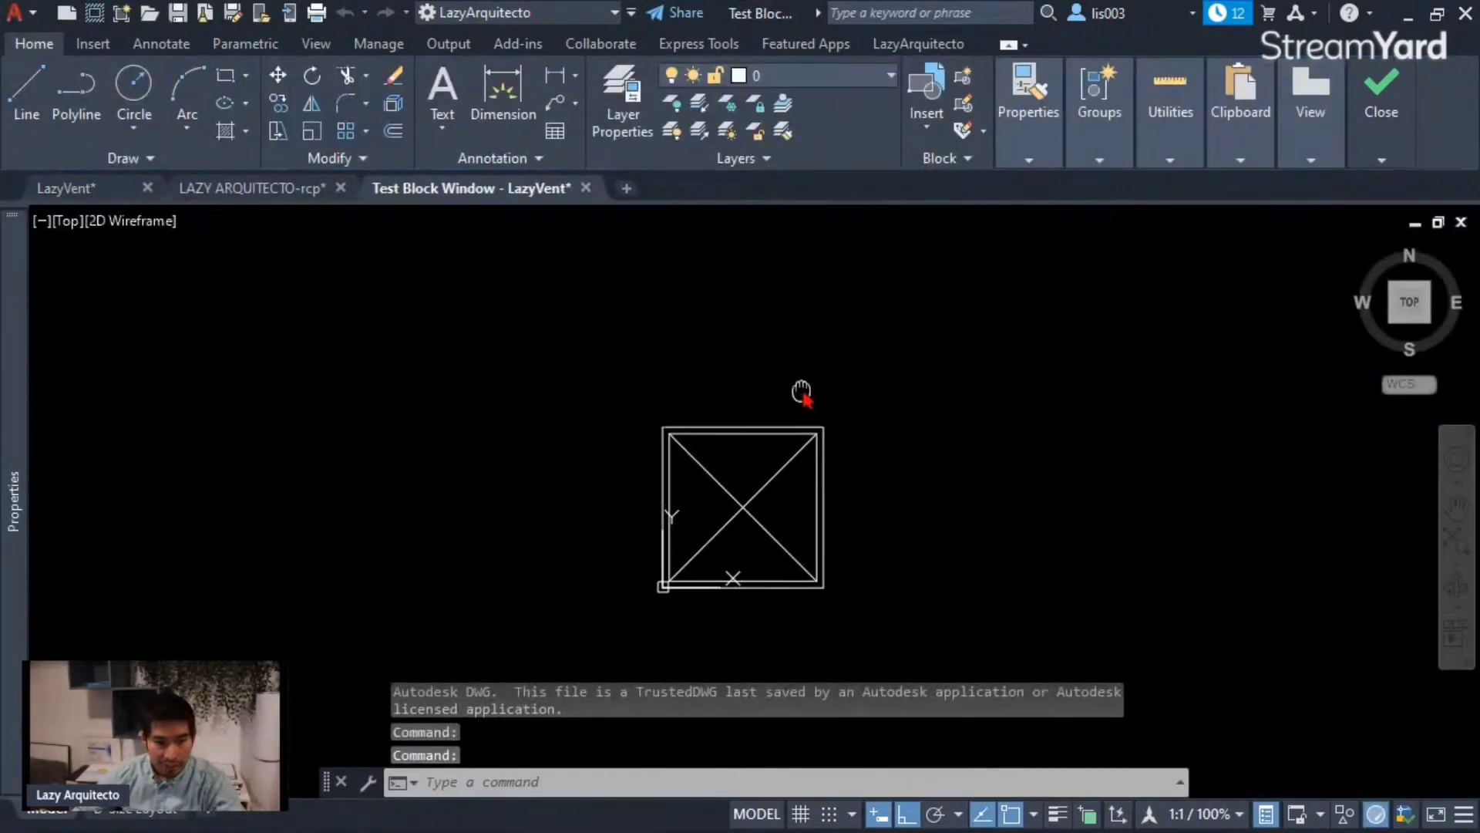
pyautogui.click(767, 426)
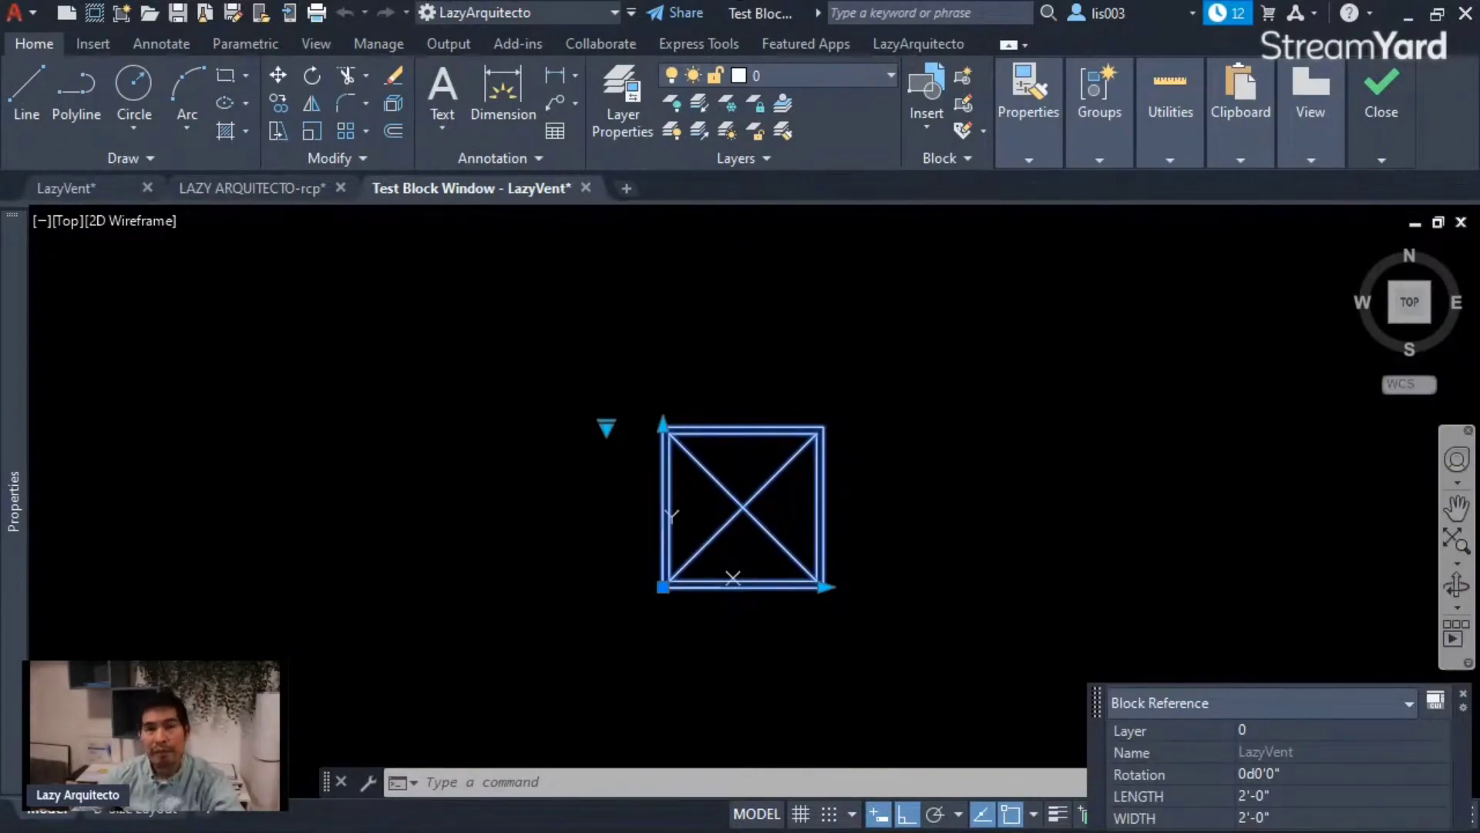
pyautogui.press('Escape')
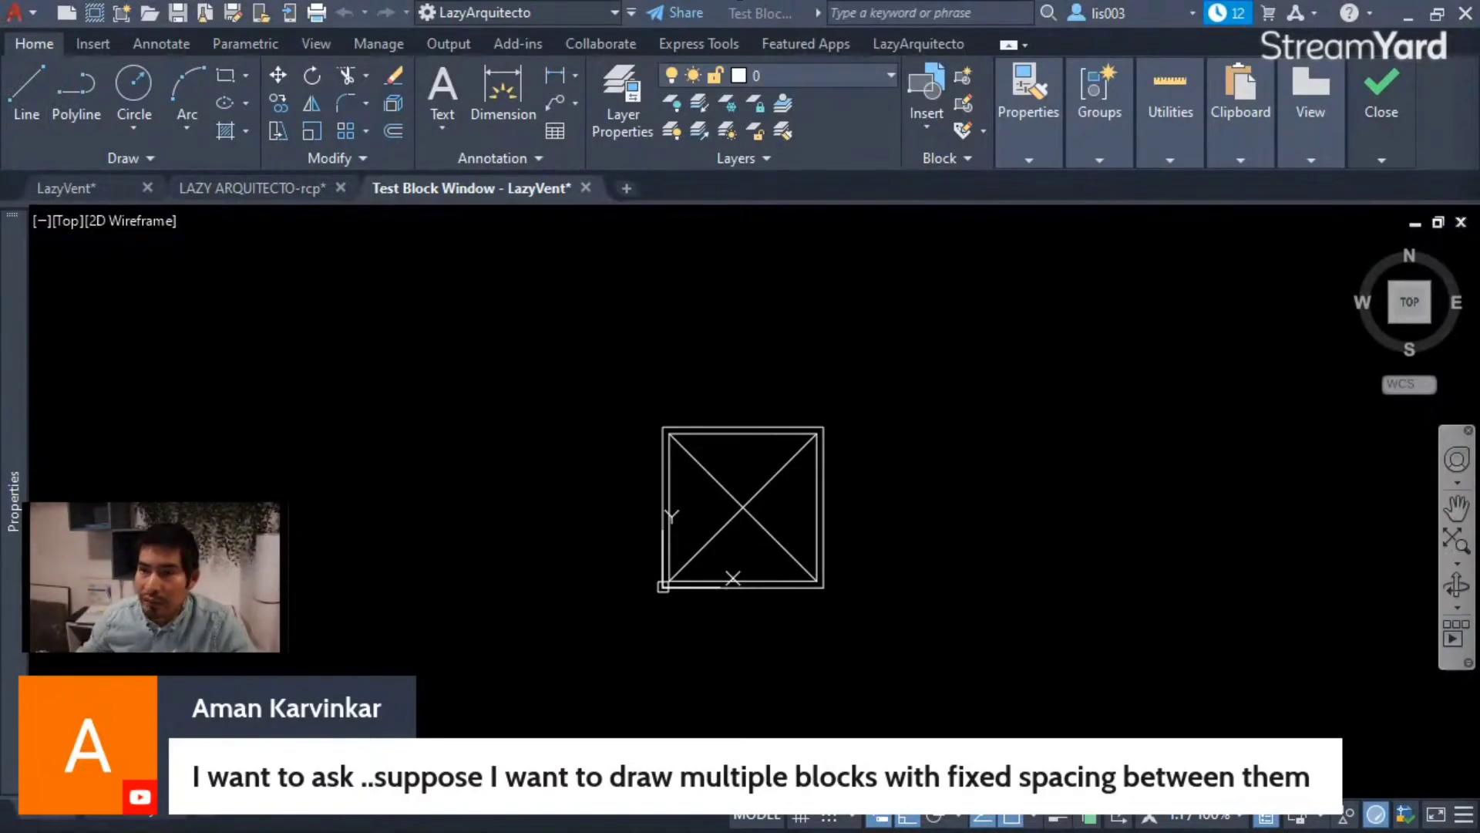
# Switch to YouTube in the browser and open the video list of the Lazy Arquitecto - AutoCAD channel.
pyautogui.moveTo(1479, 440); pyautogui.dragTo(477, 24)
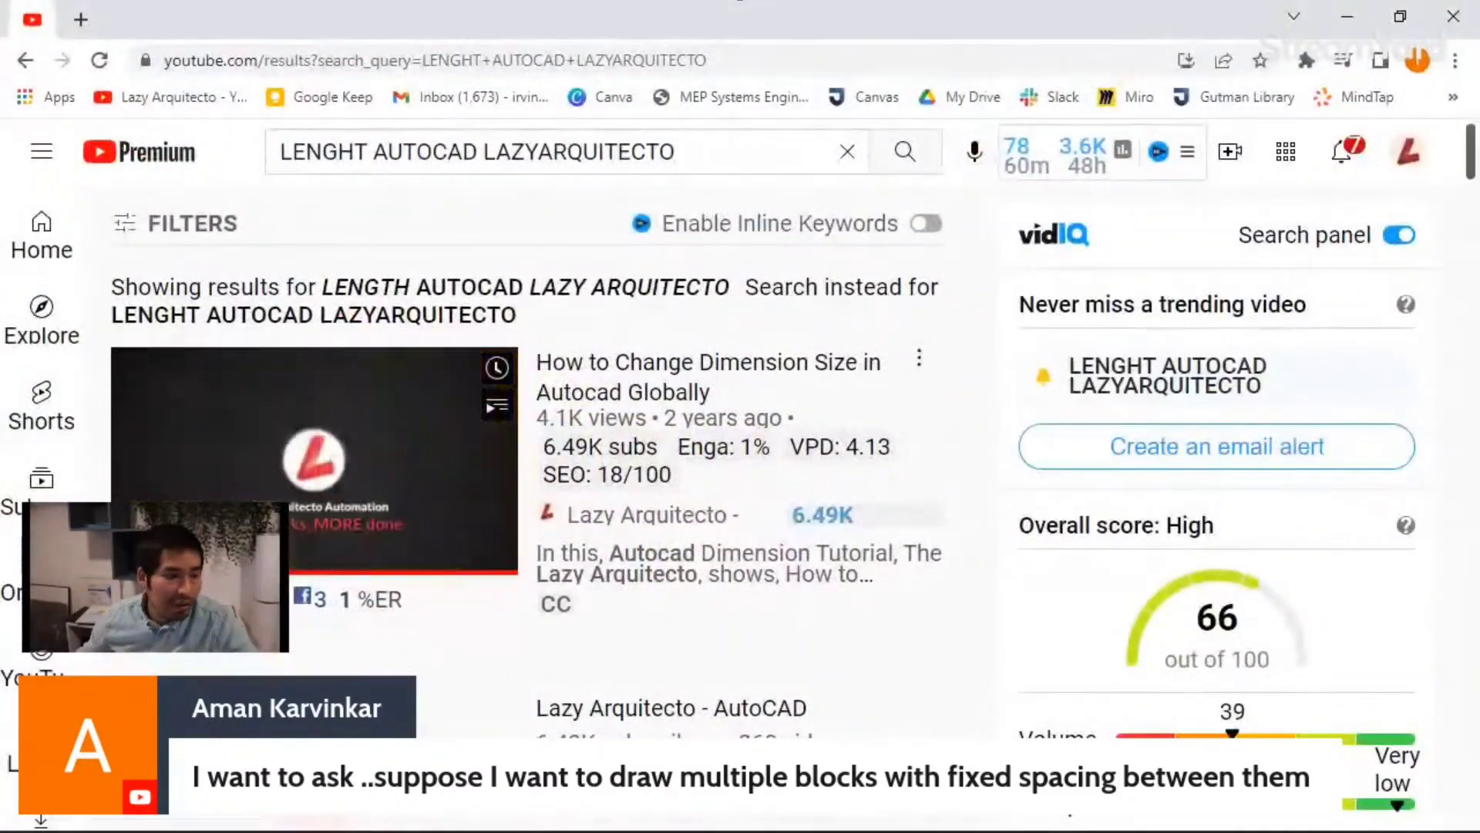
pyautogui.click(617, 515)
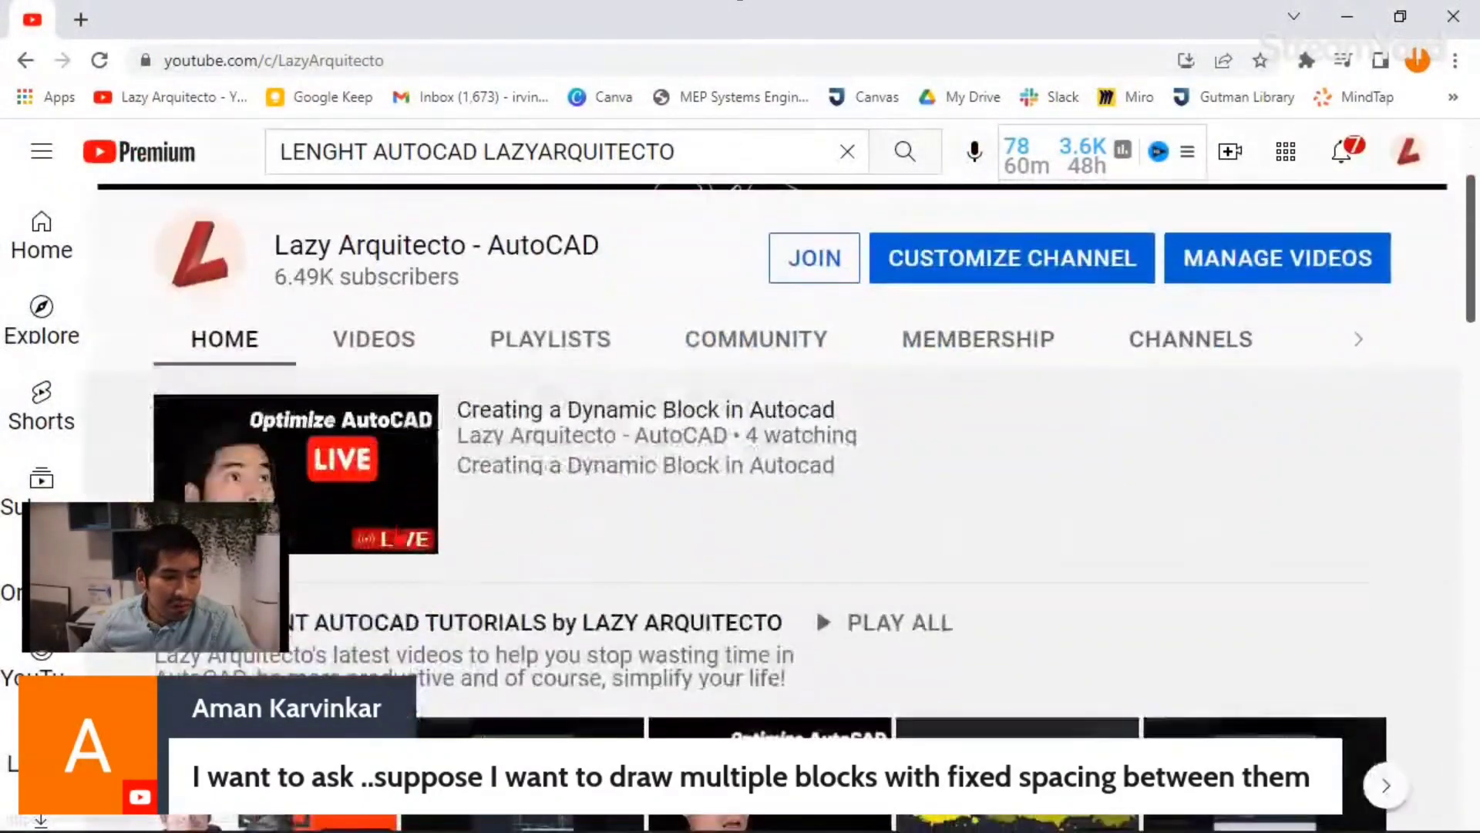
pyautogui.click(385, 351)
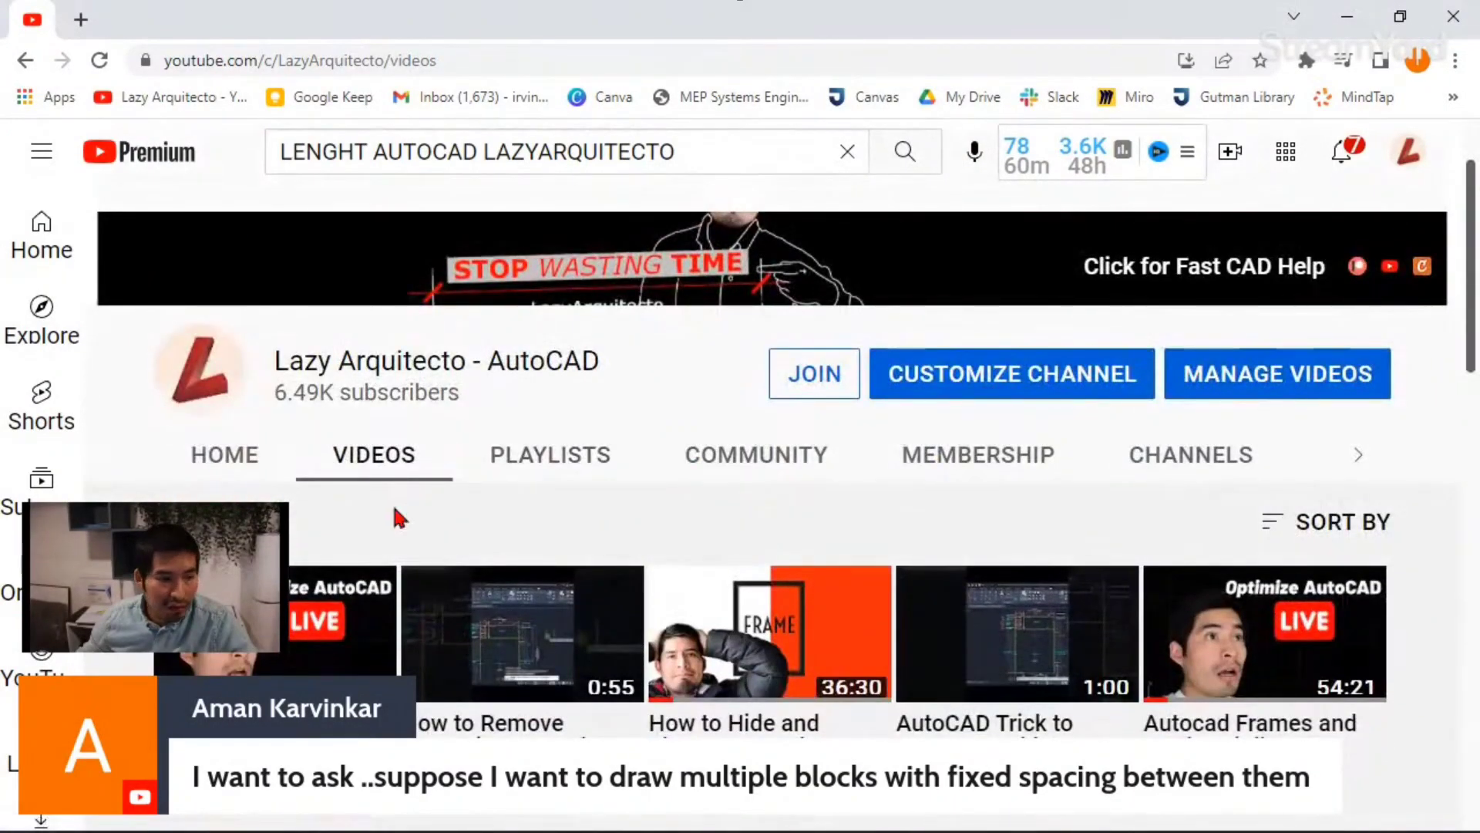
# Look through the channel's playlists and open the DYNAMIC BLOCKS for AUTOCAD playlist.
pyautogui.scroll(-3, 463, 501)
pyautogui.scroll(3, 609, 482)
pyautogui.click(565, 356)
pyautogui.scroll(-4, 648, 383)
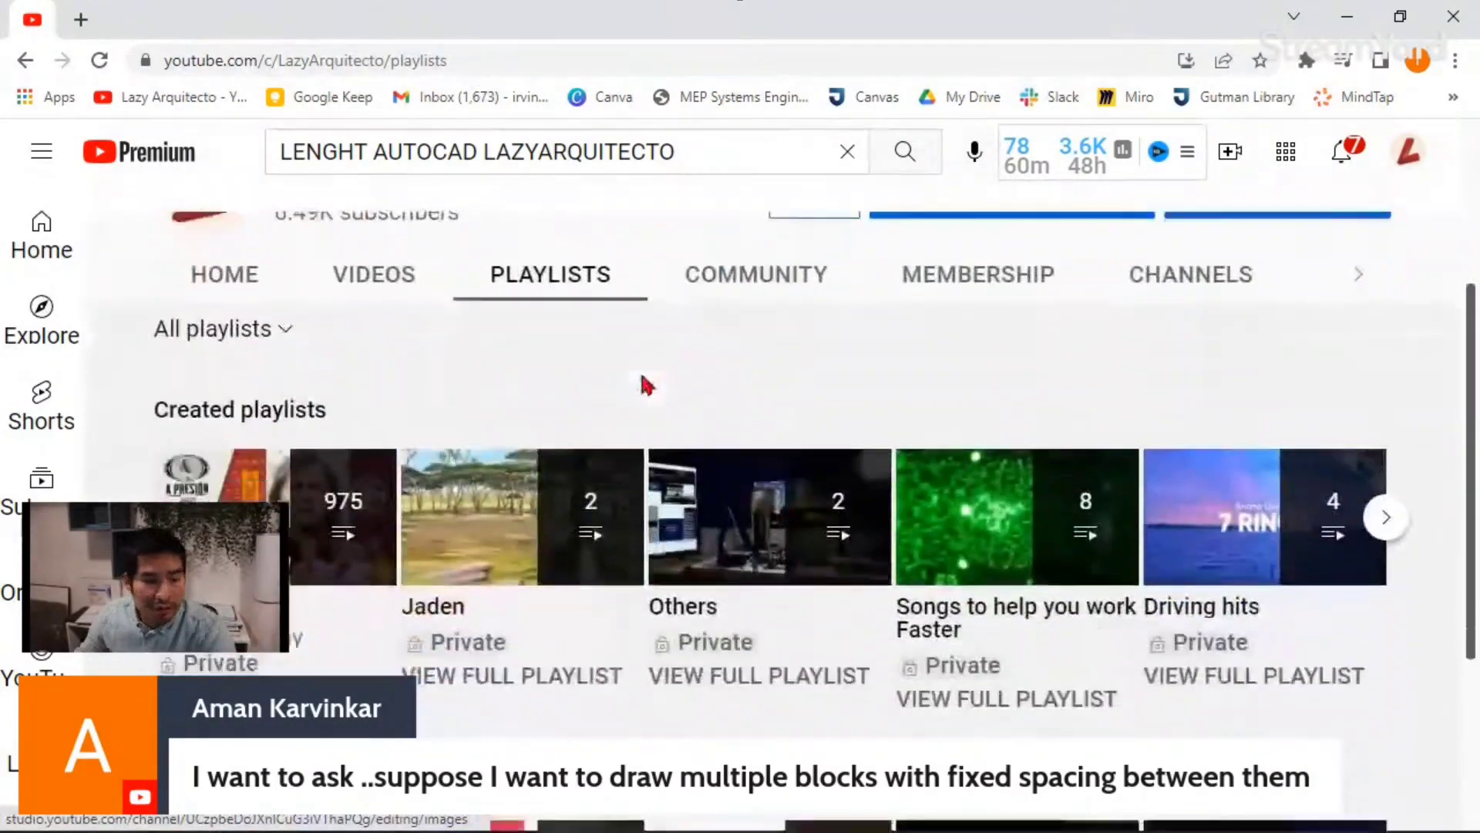
pyautogui.scroll(-3, 640, 409)
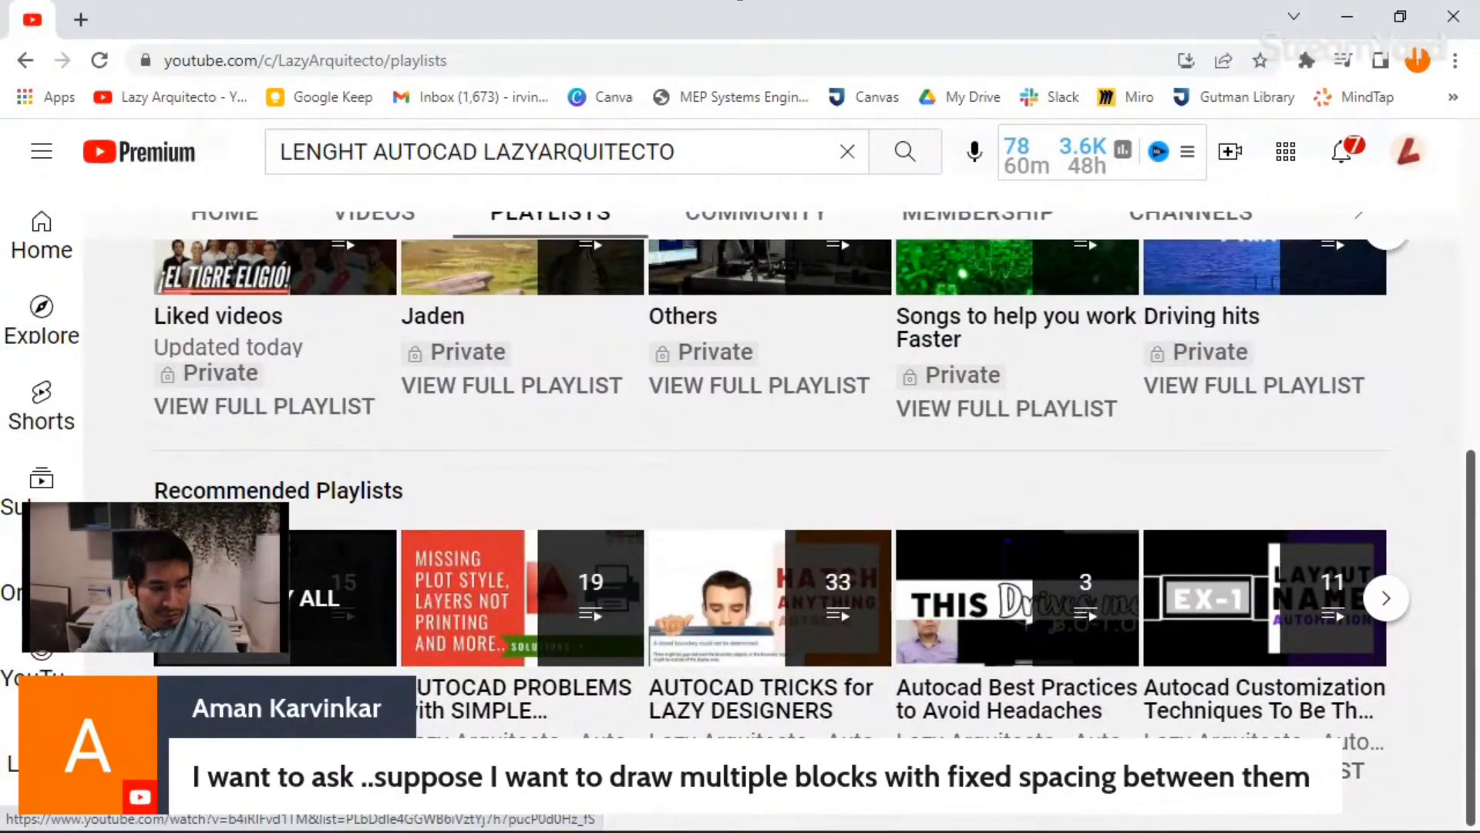
pyautogui.scroll(8, 380, 384)
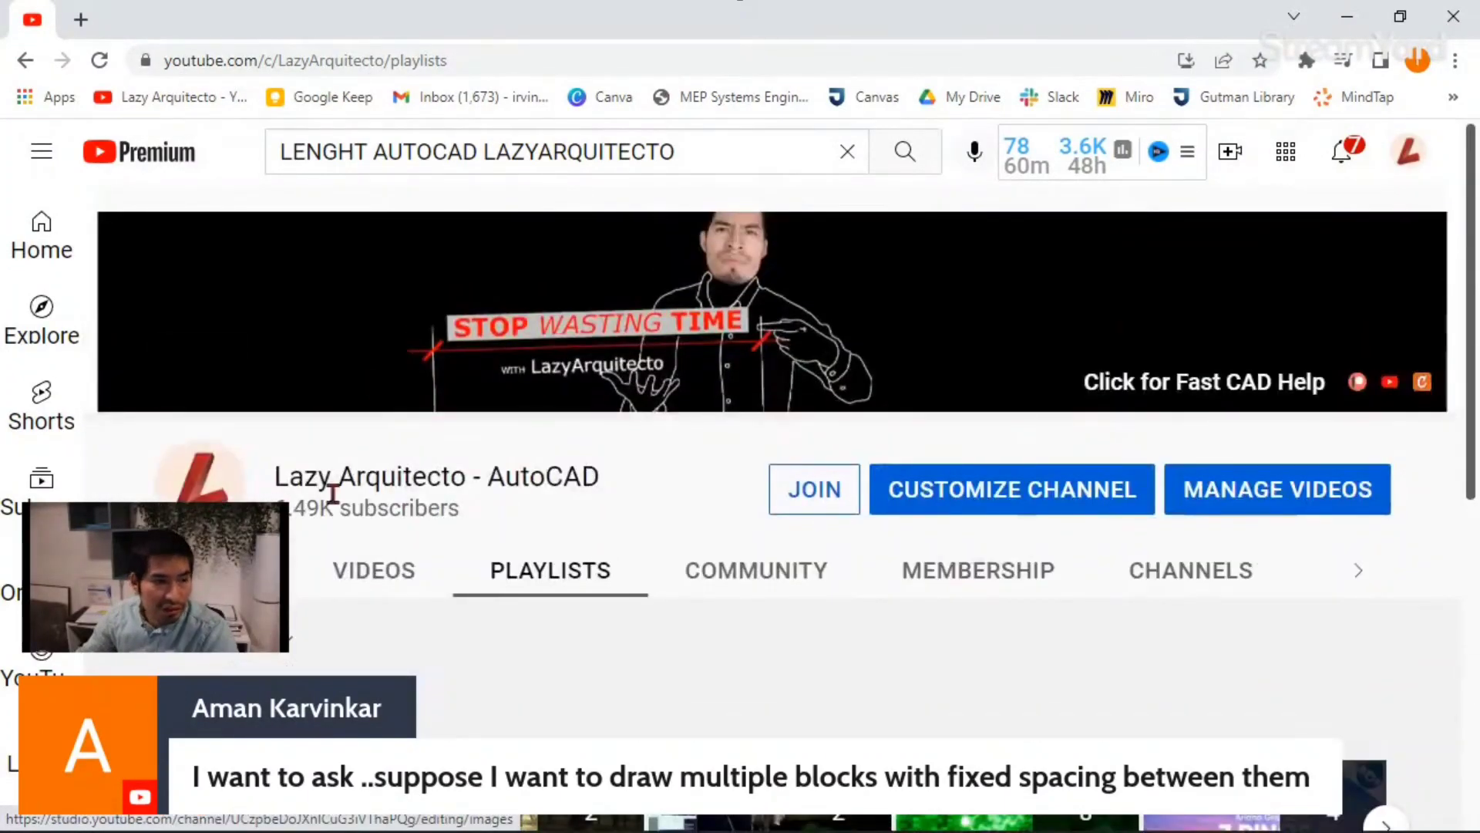
pyautogui.scroll(-5, 311, 462)
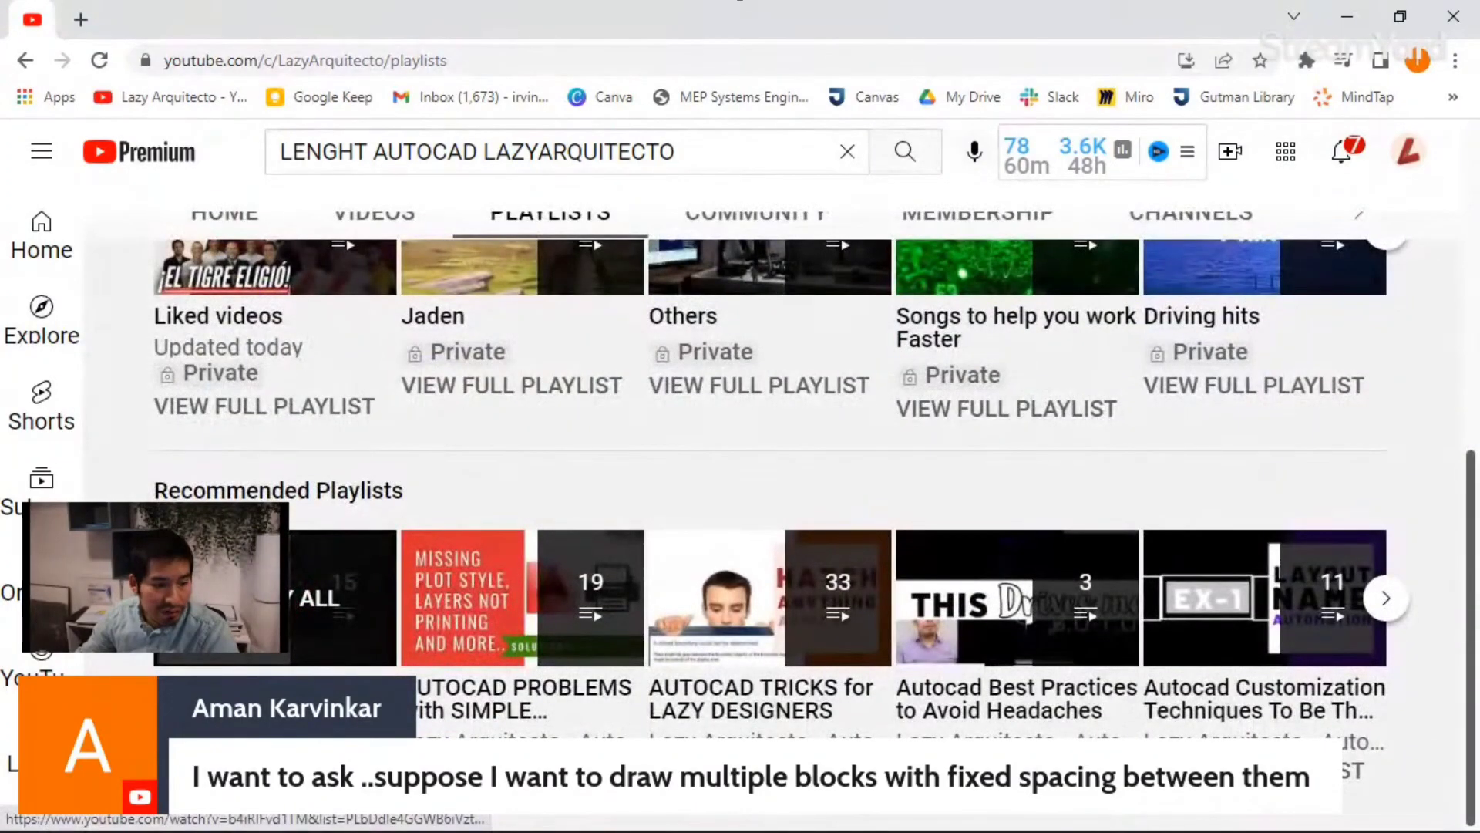
pyautogui.click(276, 598)
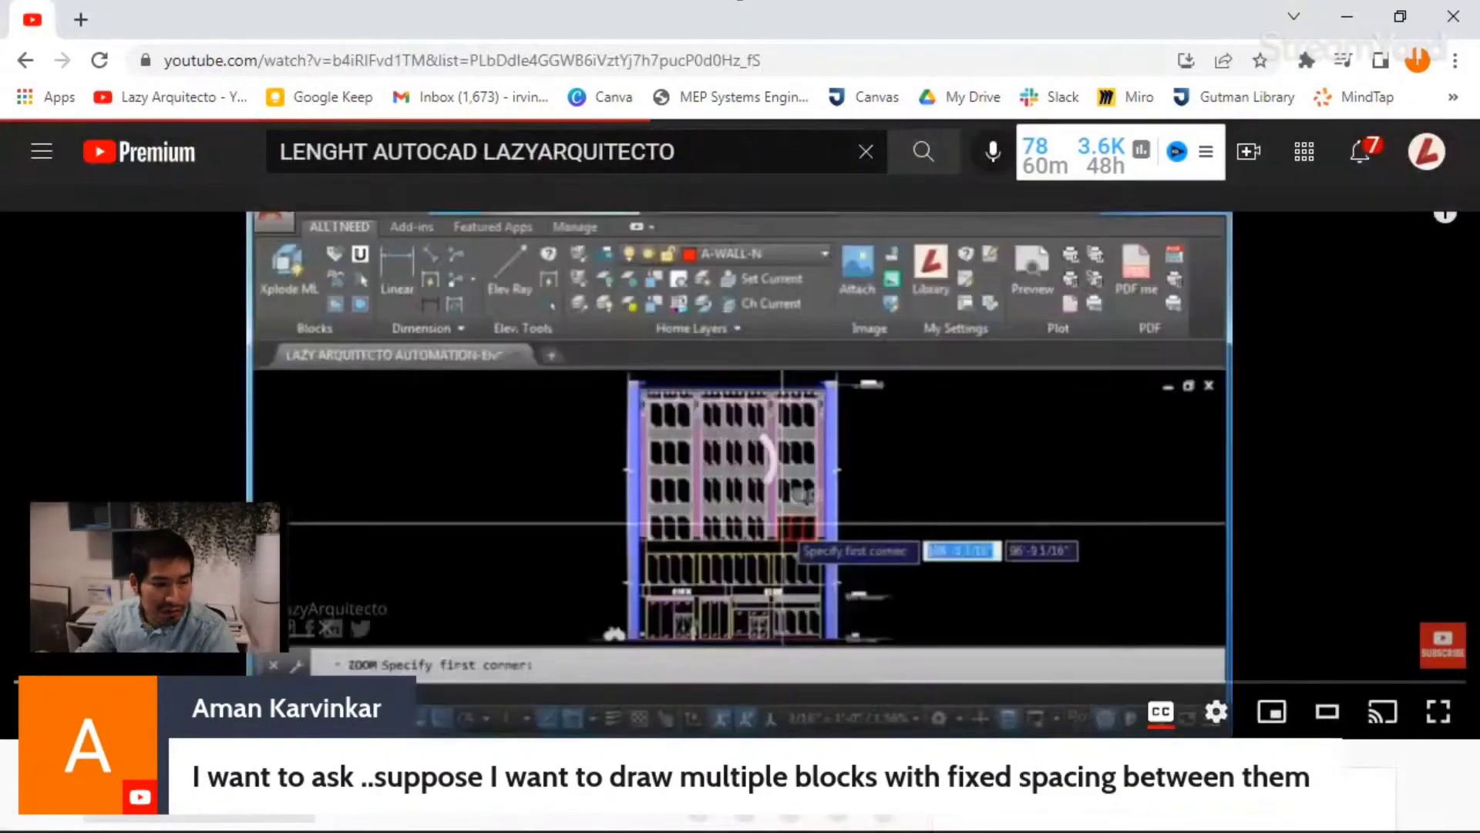
# Find the video about a dynamic block that replaced 100 AutoCAD blocks in the playlist, open it and check its title.
pyautogui.scroll(-4, 1000, 546)
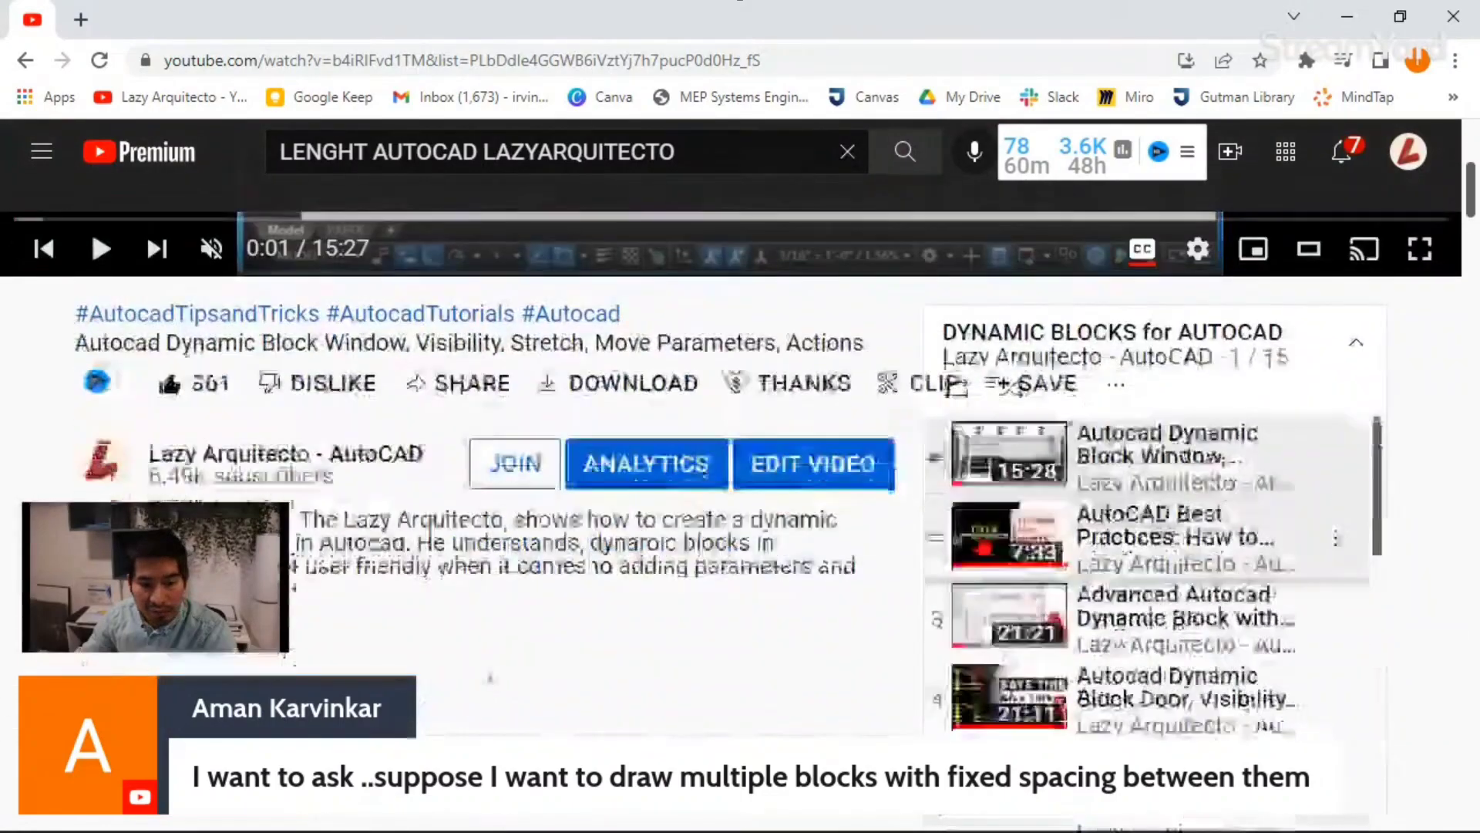
pyautogui.scroll(-2, 1255, 519)
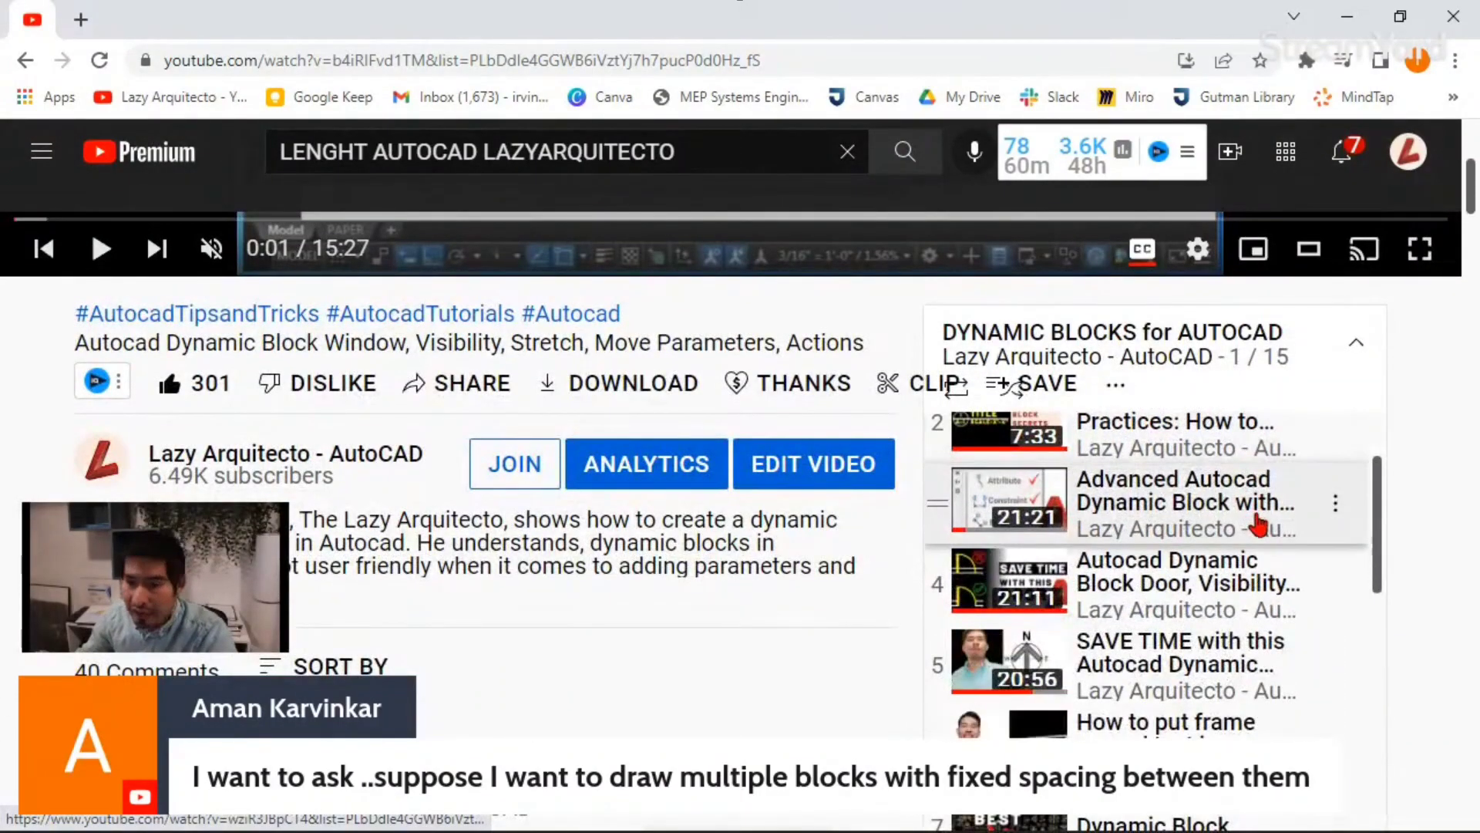
pyautogui.scroll(-2, 1257, 532)
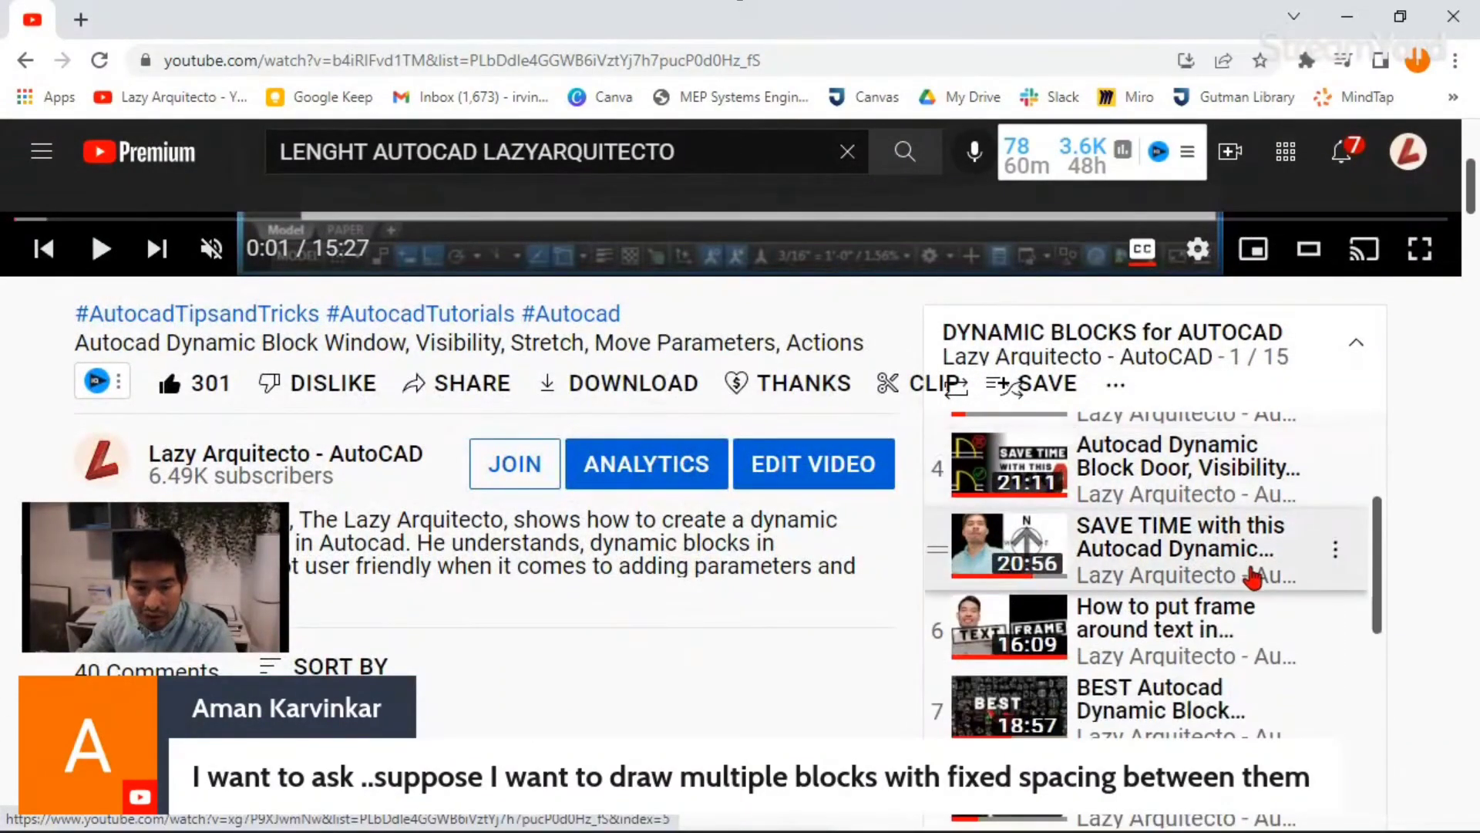
pyautogui.scroll(-2, 1249, 590)
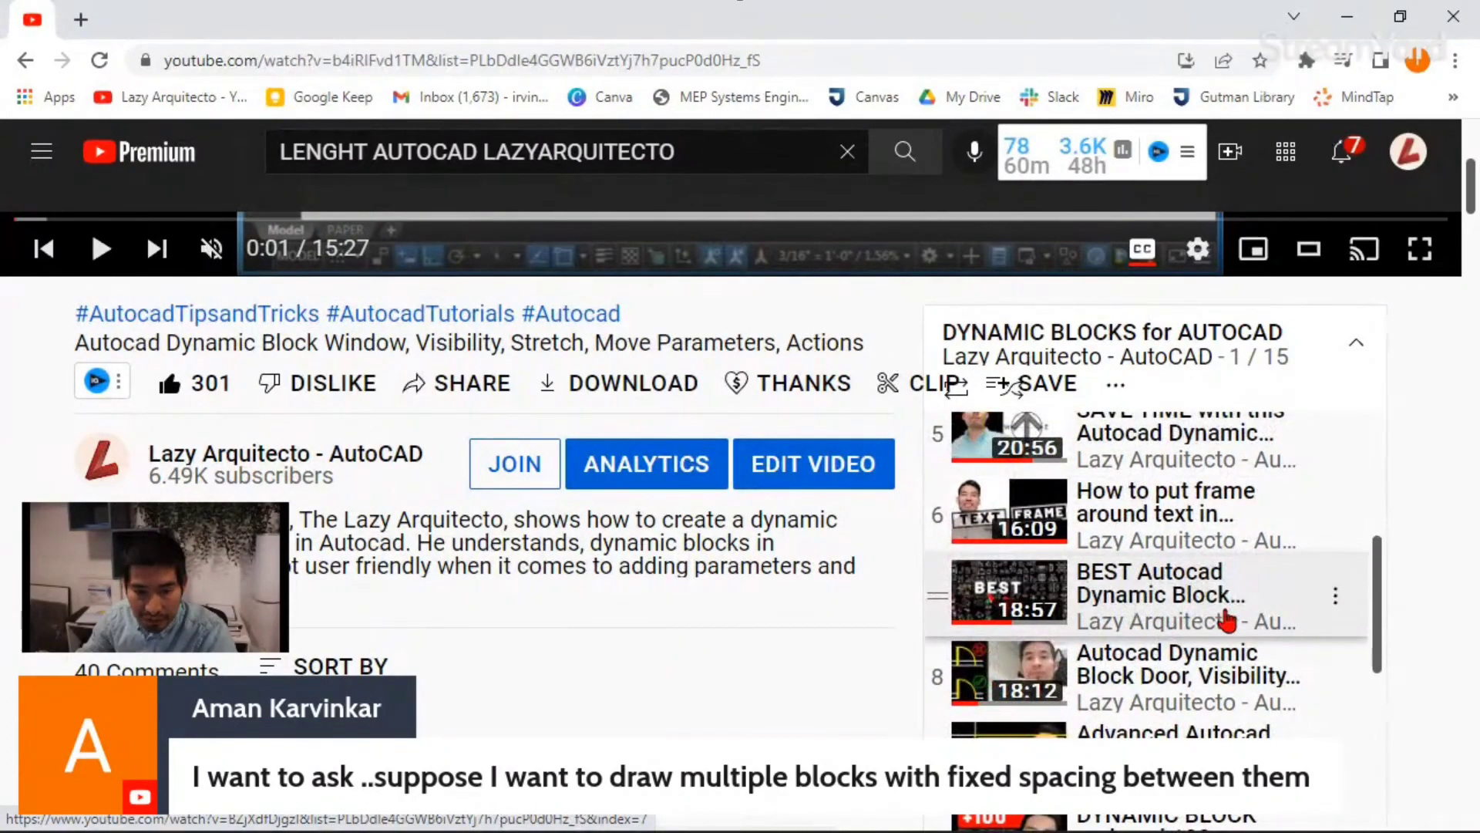
pyautogui.scroll(-2, 1225, 618)
pyautogui.scroll(-3, 1226, 617)
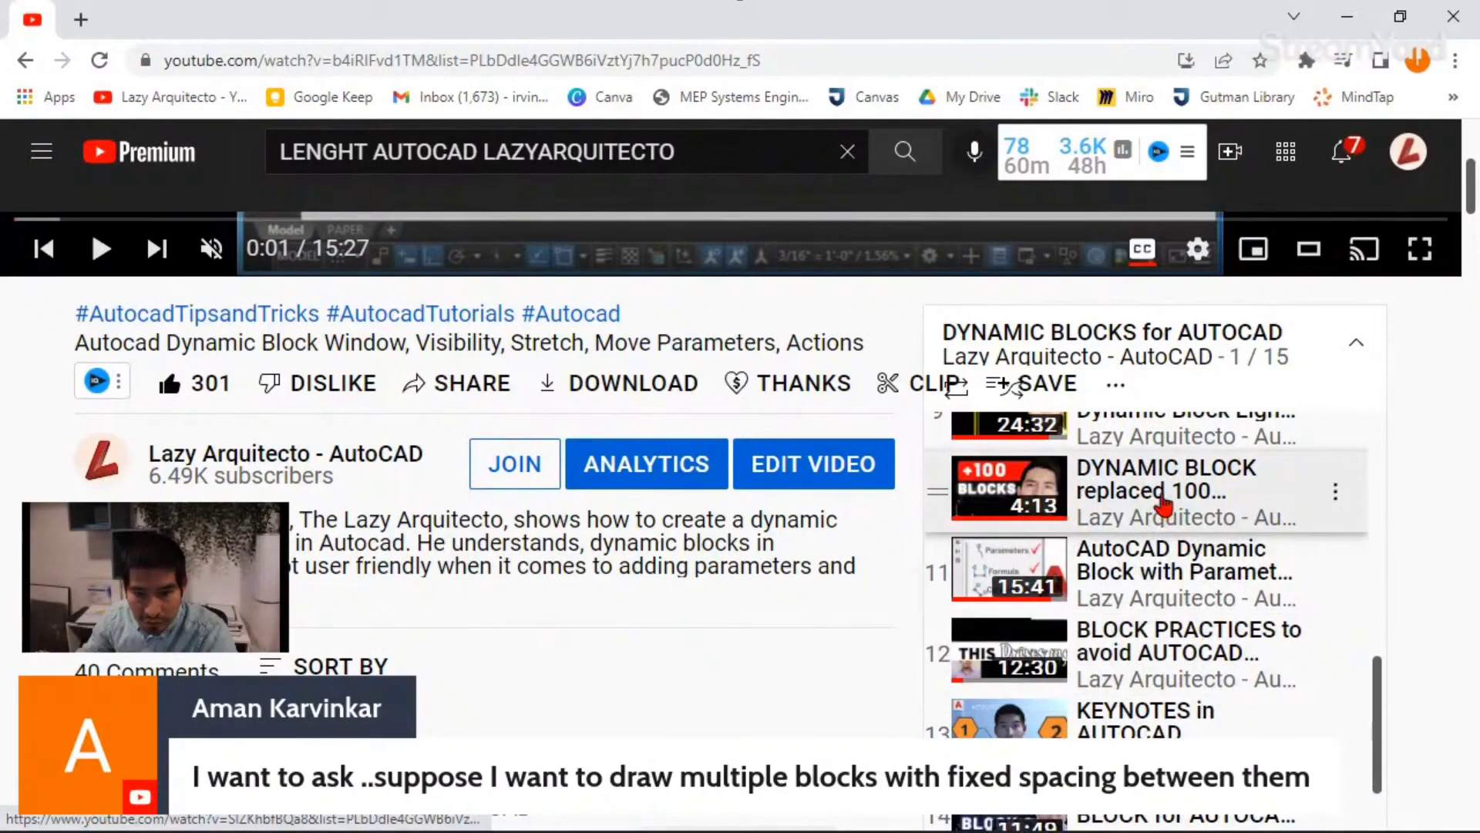
pyautogui.click(1031, 497)
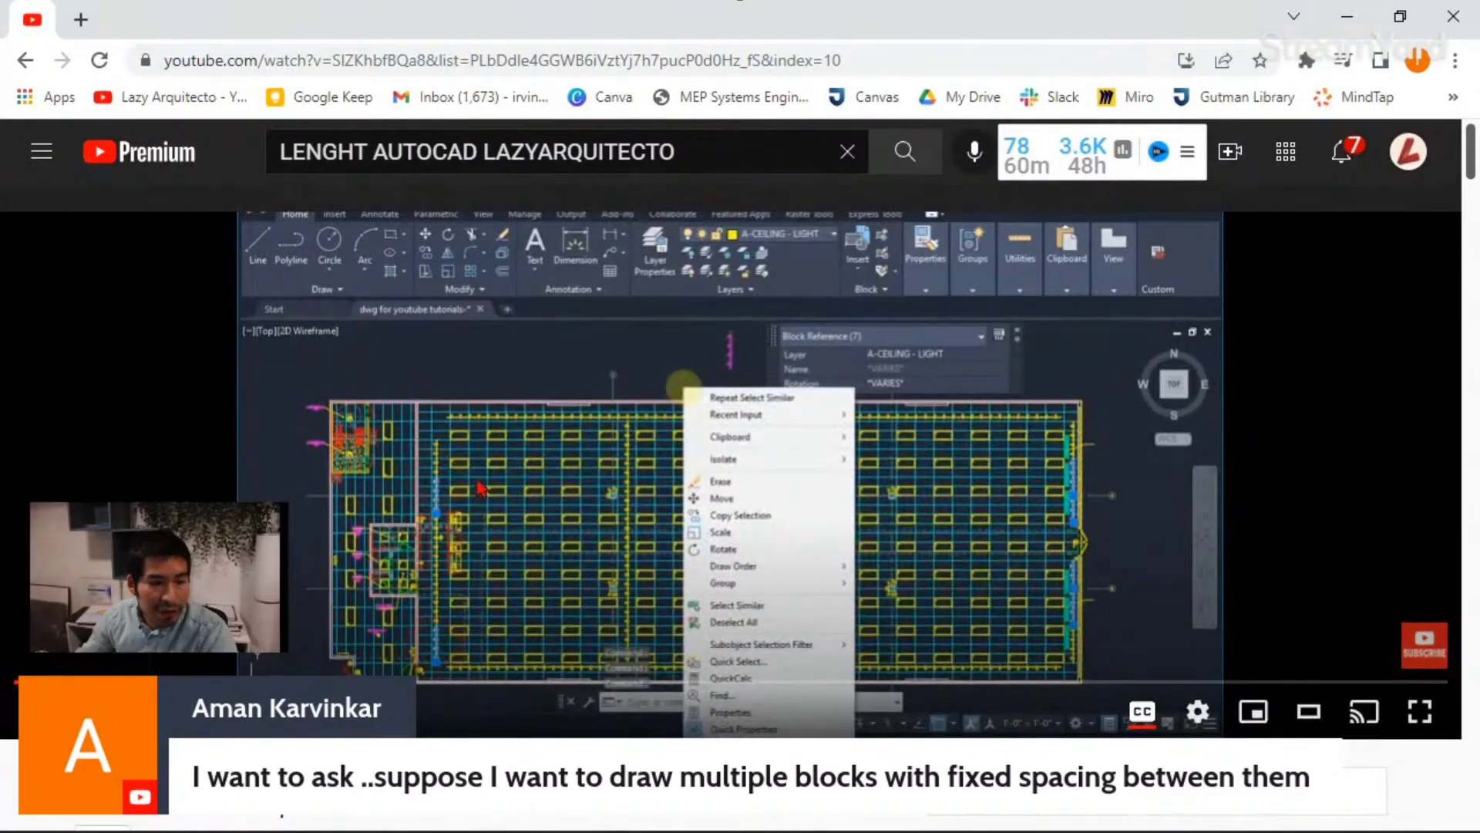
pyautogui.scroll(-3, 480, 487)
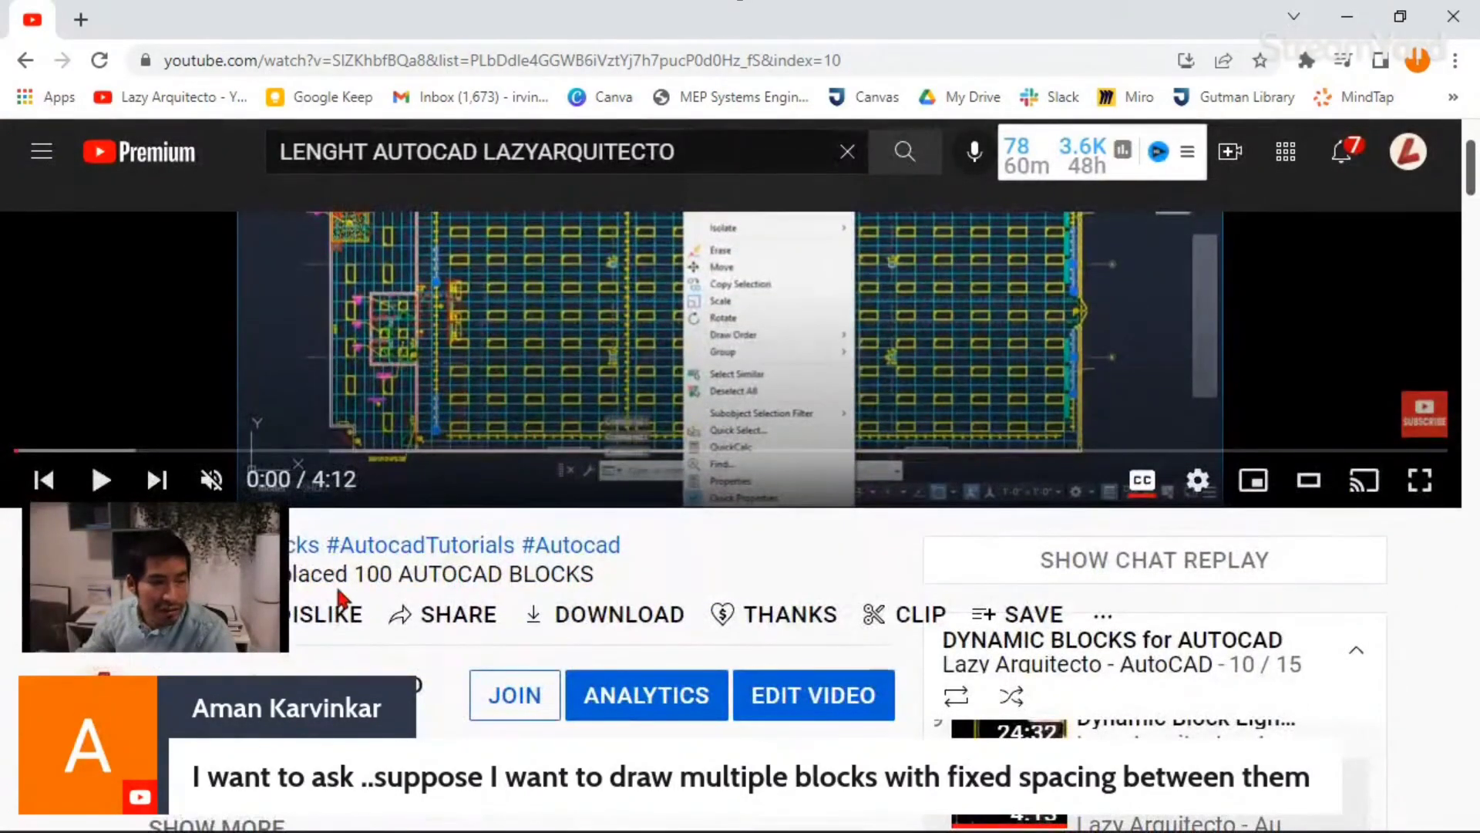
pyautogui.scroll(3, 461, 607)
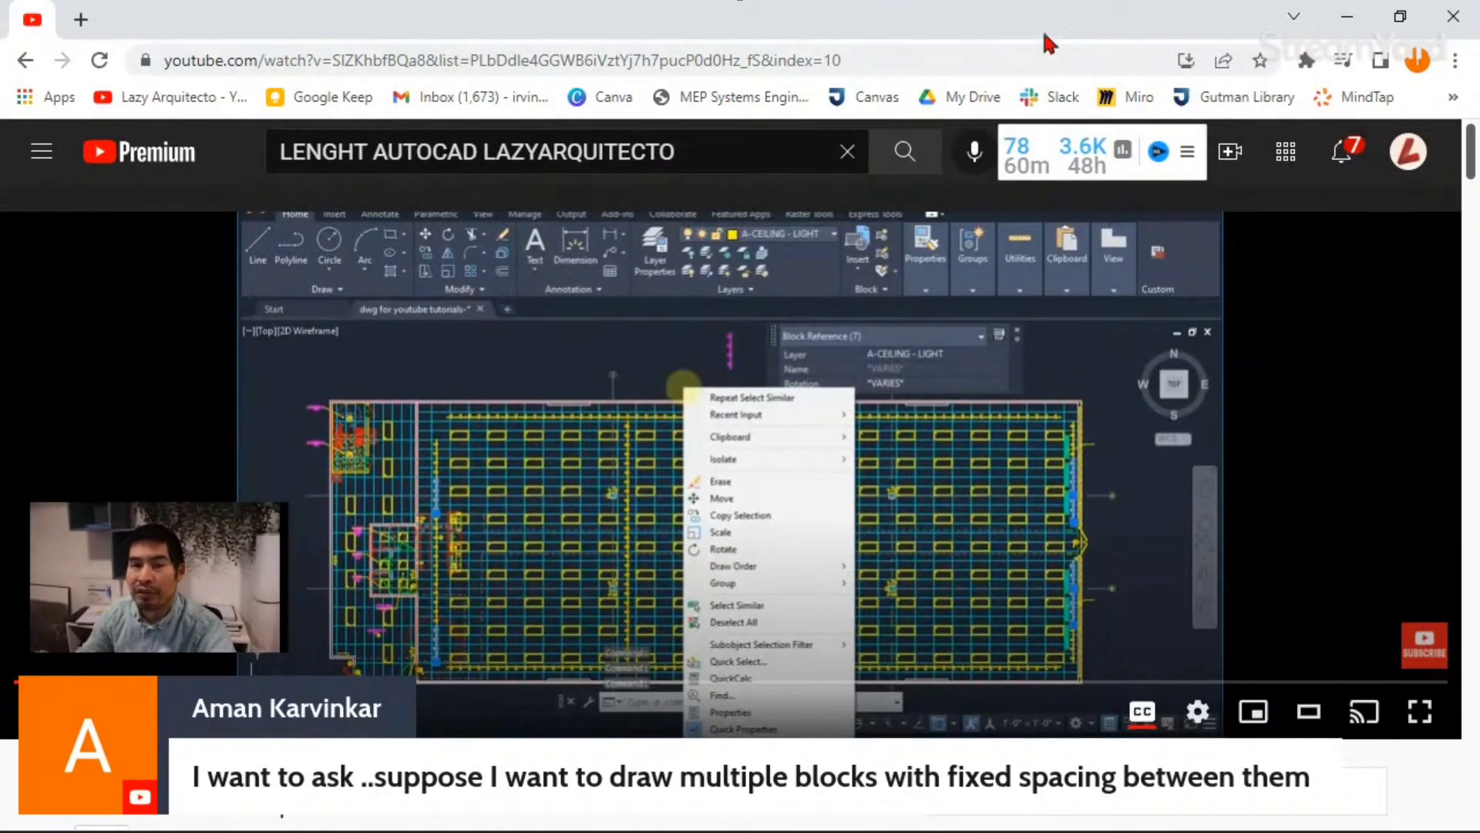
# Switch back to AutoCAD and test the SUPPLY vent's stretch grips by setting it to 4'-0" long and 1'-0" wide.
pyautogui.moveTo(1041, 17); pyautogui.dragTo(1479, 254)
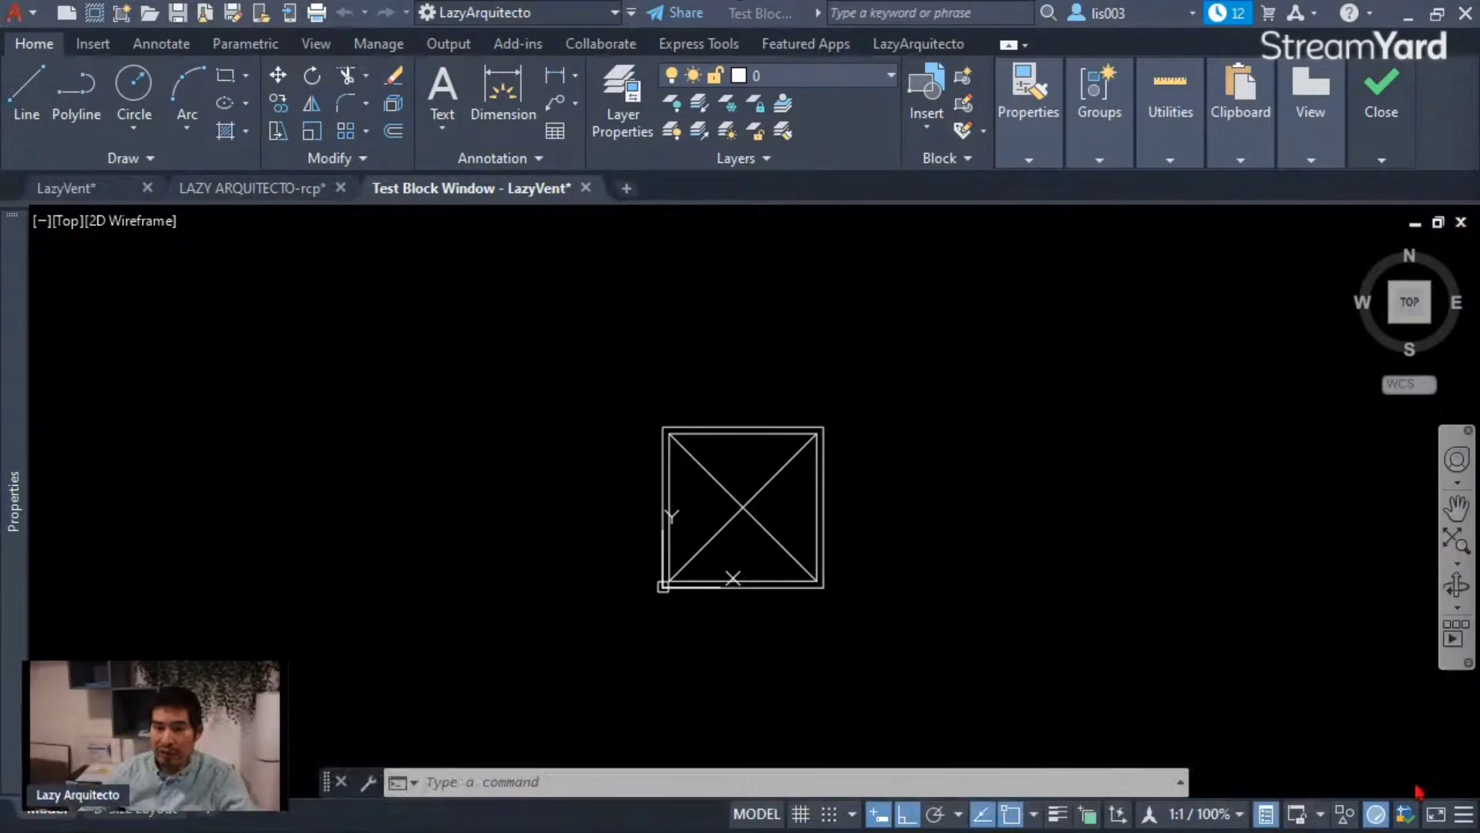
pyautogui.moveTo(935, 640); pyautogui.dragTo(952, 589, button='middle')
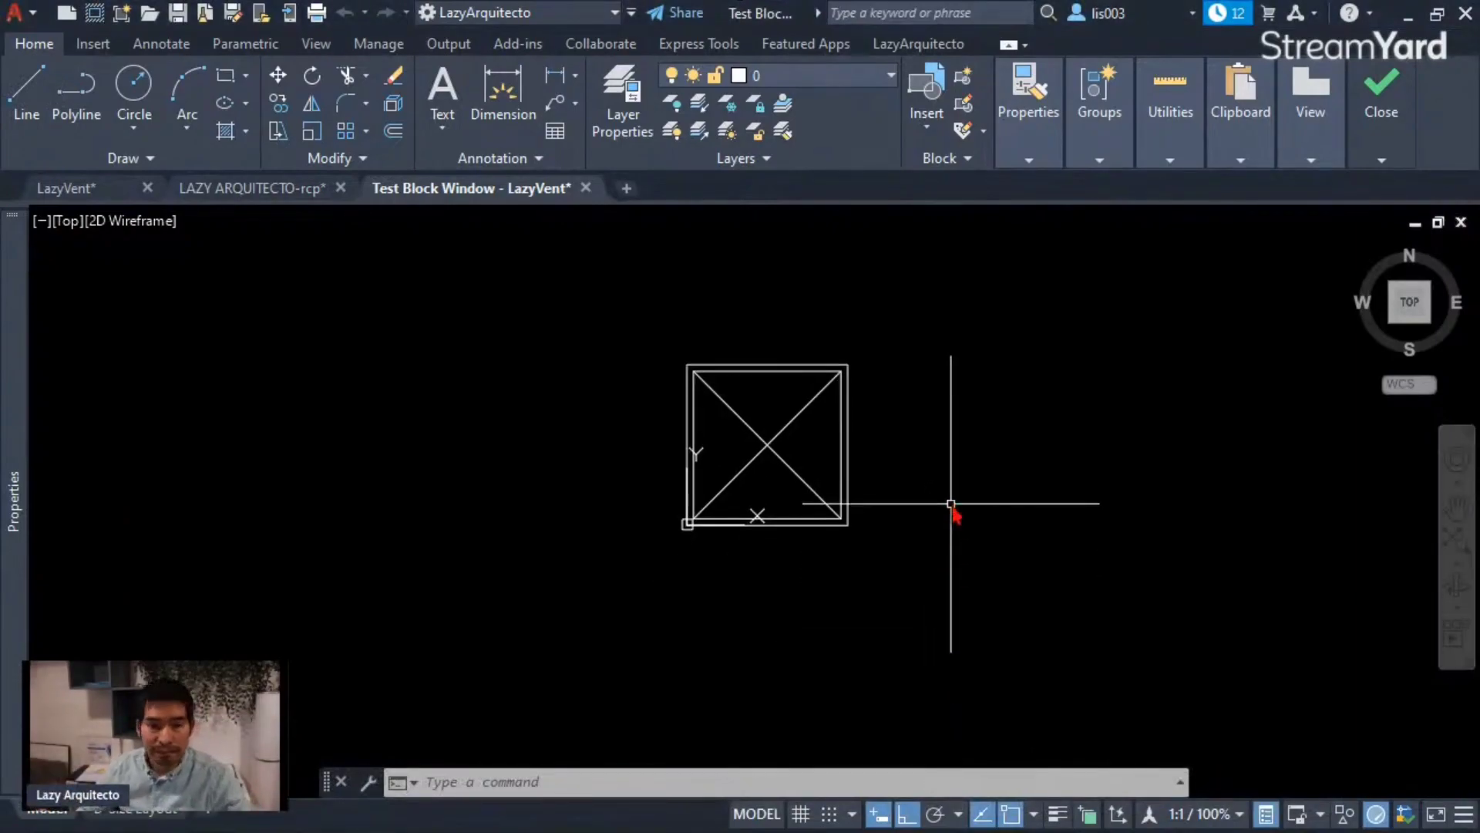
pyautogui.moveTo(951, 504); pyautogui.dragTo(951, 524, button='middle')
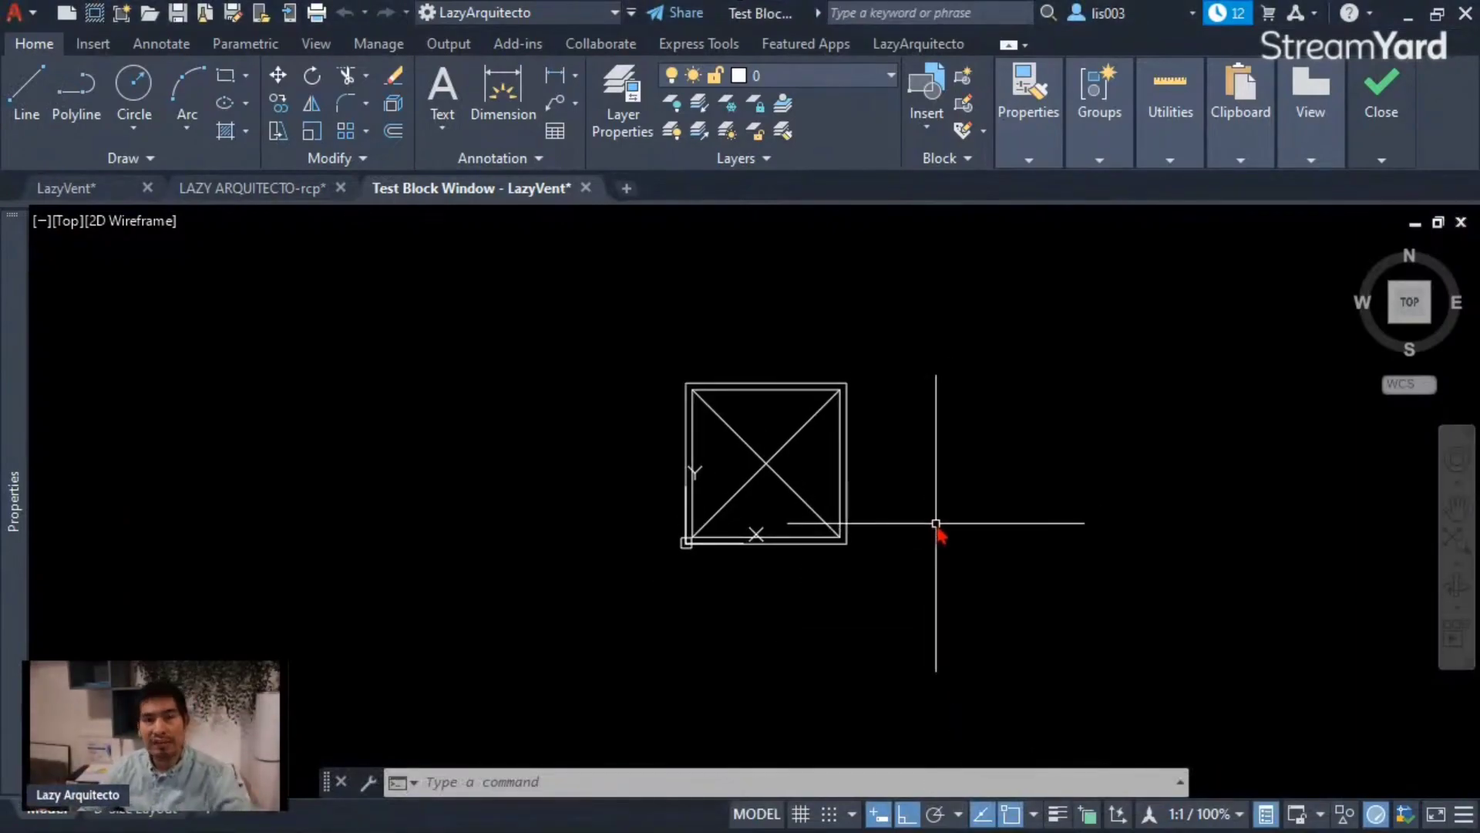
pyautogui.moveTo(936, 523); pyautogui.dragTo(999, 569, button='middle')
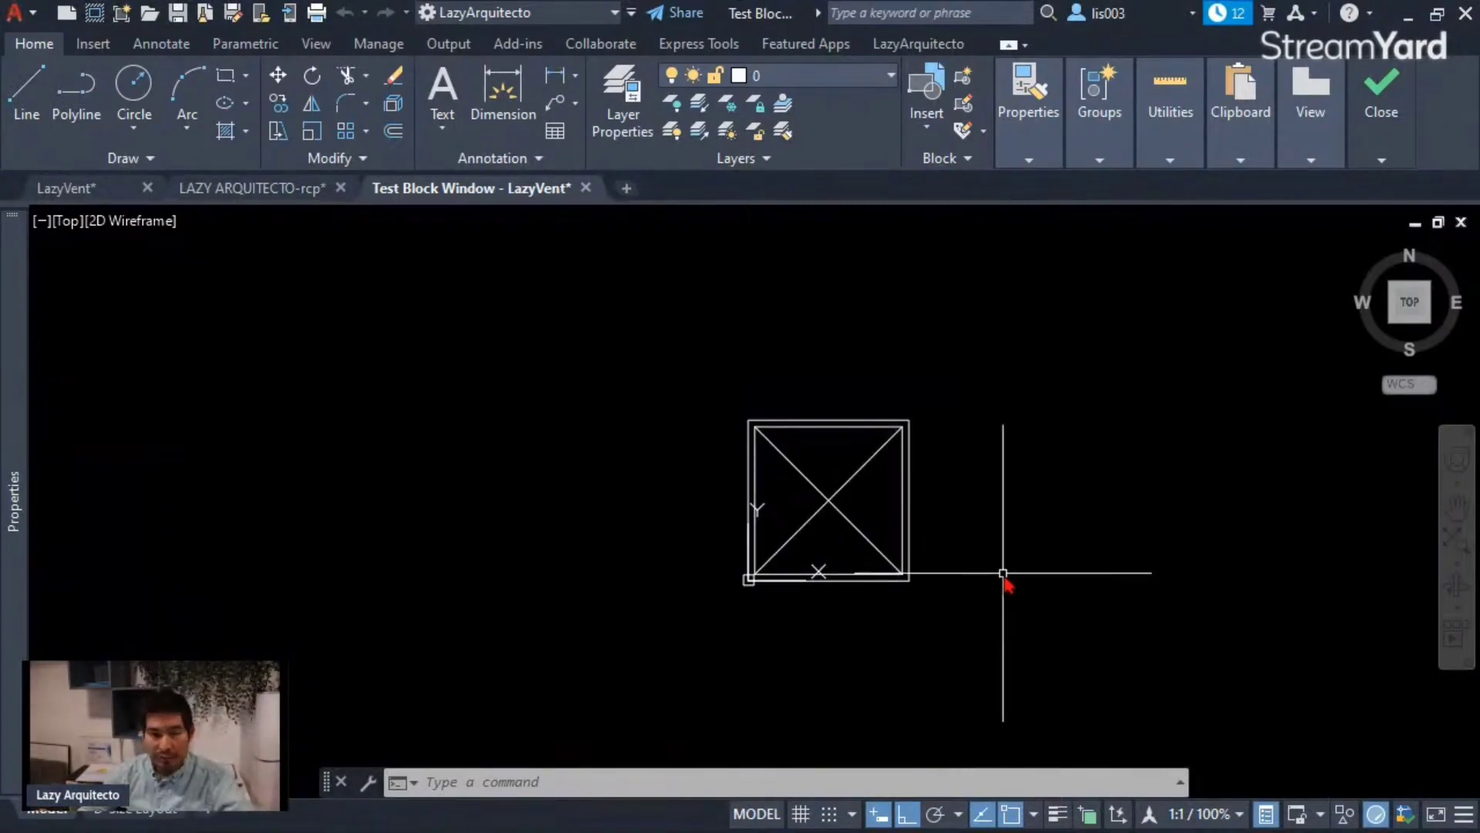
pyautogui.moveTo(979, 539); pyautogui.dragTo(948, 545, button='middle')
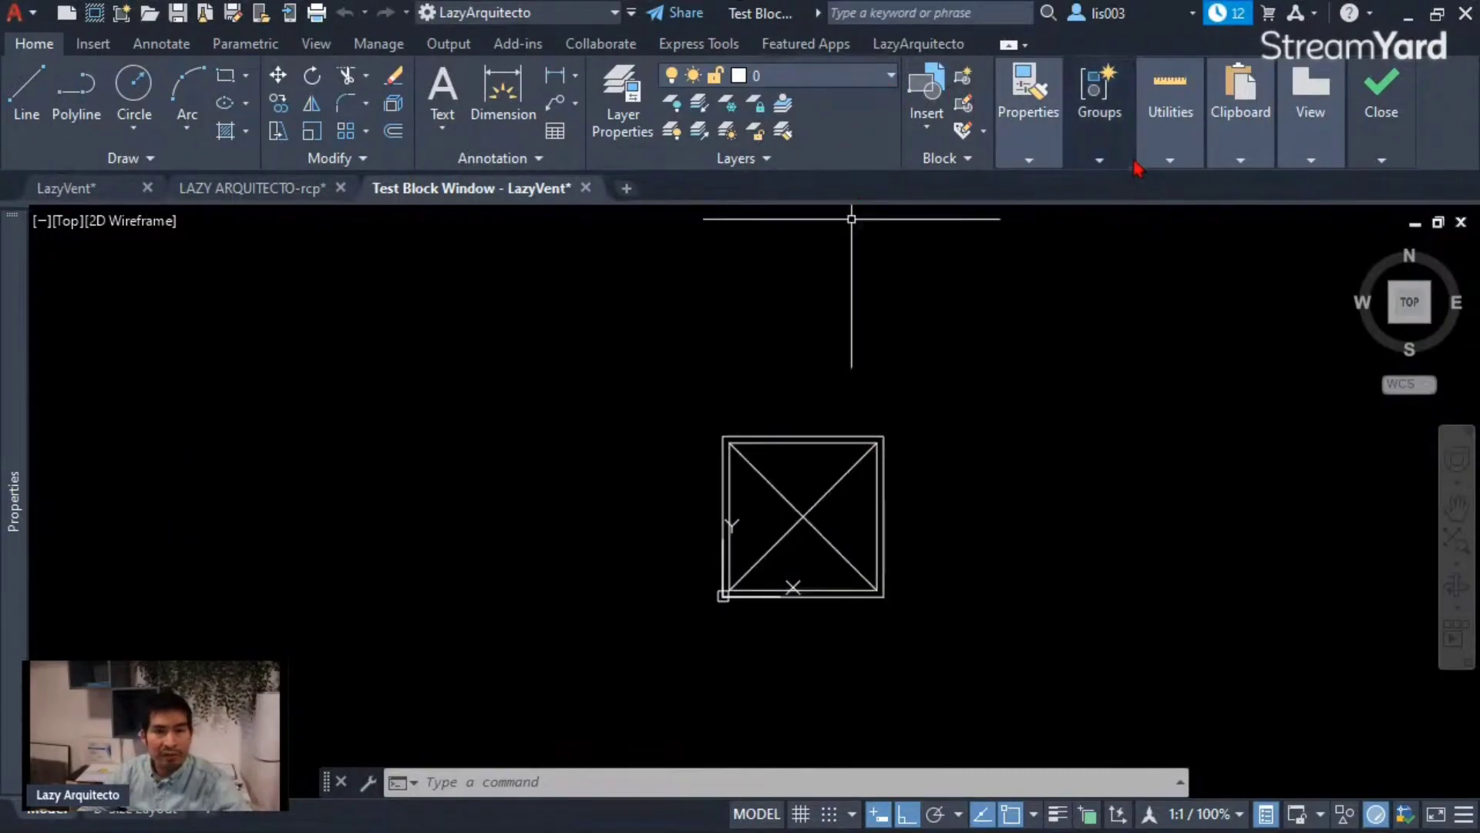
pyautogui.click(804, 501)
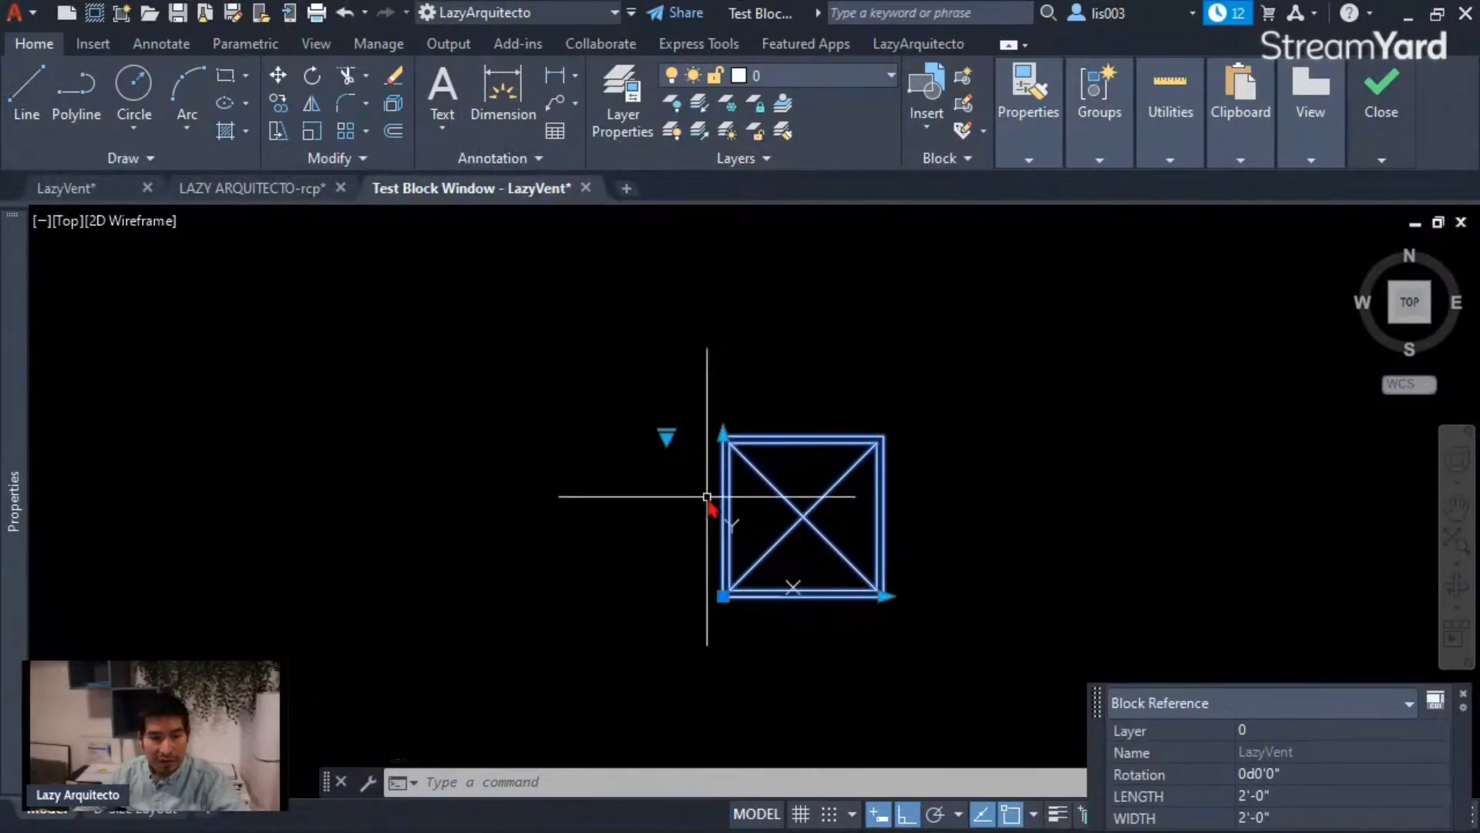
pyautogui.click(886, 596)
pyautogui.click(1067, 601)
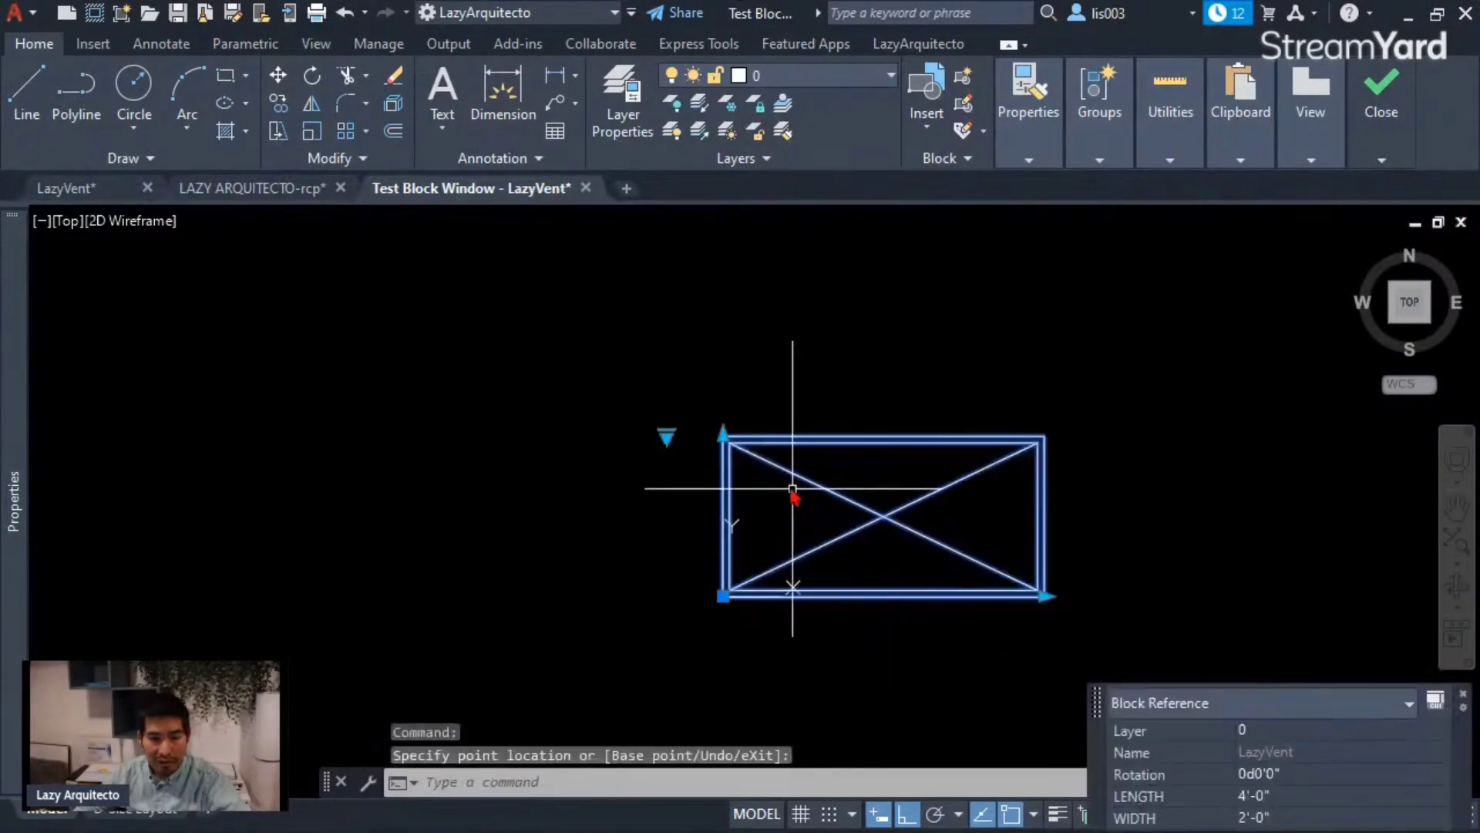
pyautogui.click(724, 434)
pyautogui.click(690, 519)
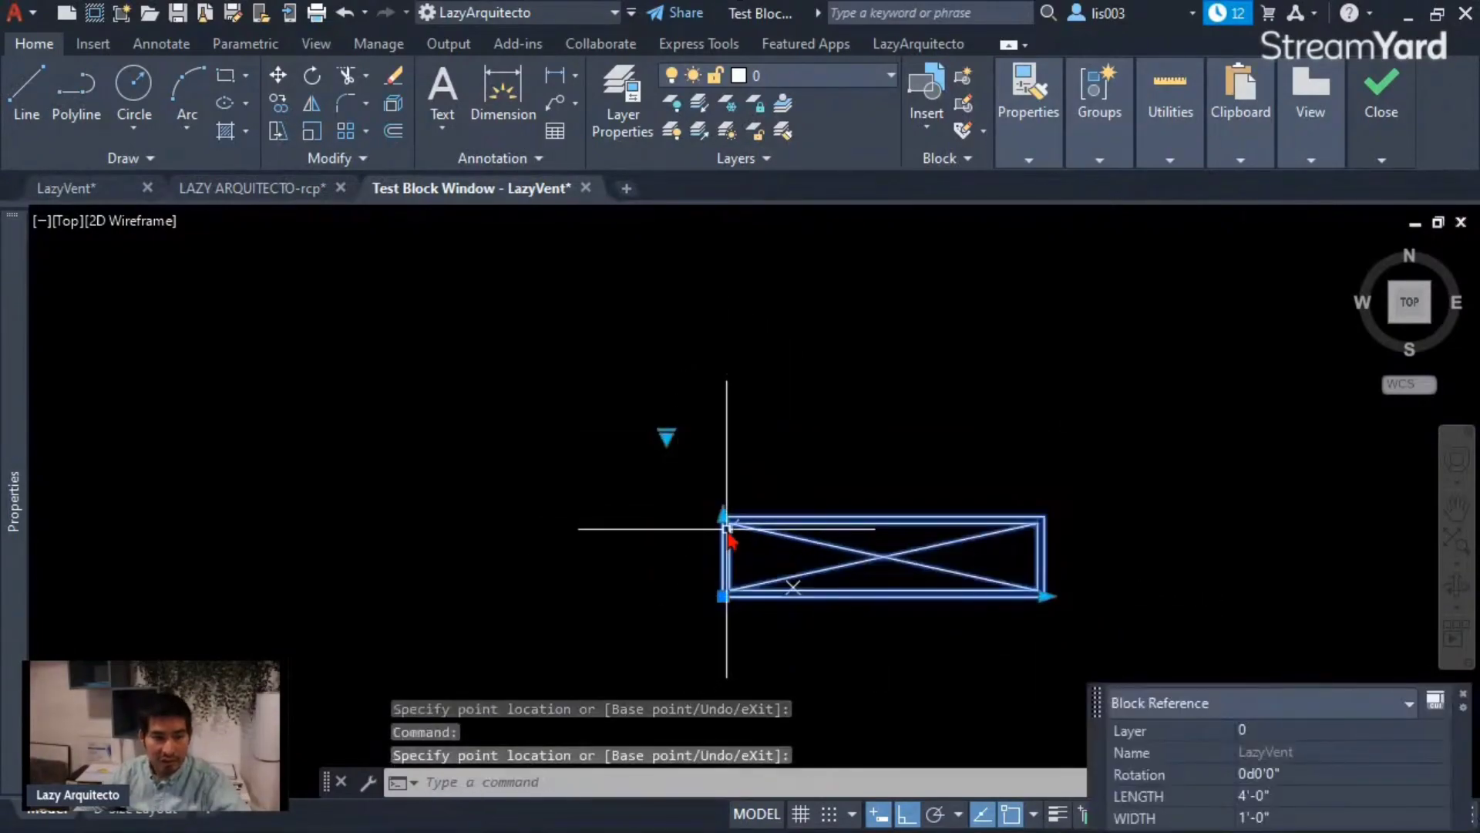
# Set the test vent's visibility state to RETURN and stretch it to 2'-0" long and 2'-0" wide.
pyautogui.click(667, 436)
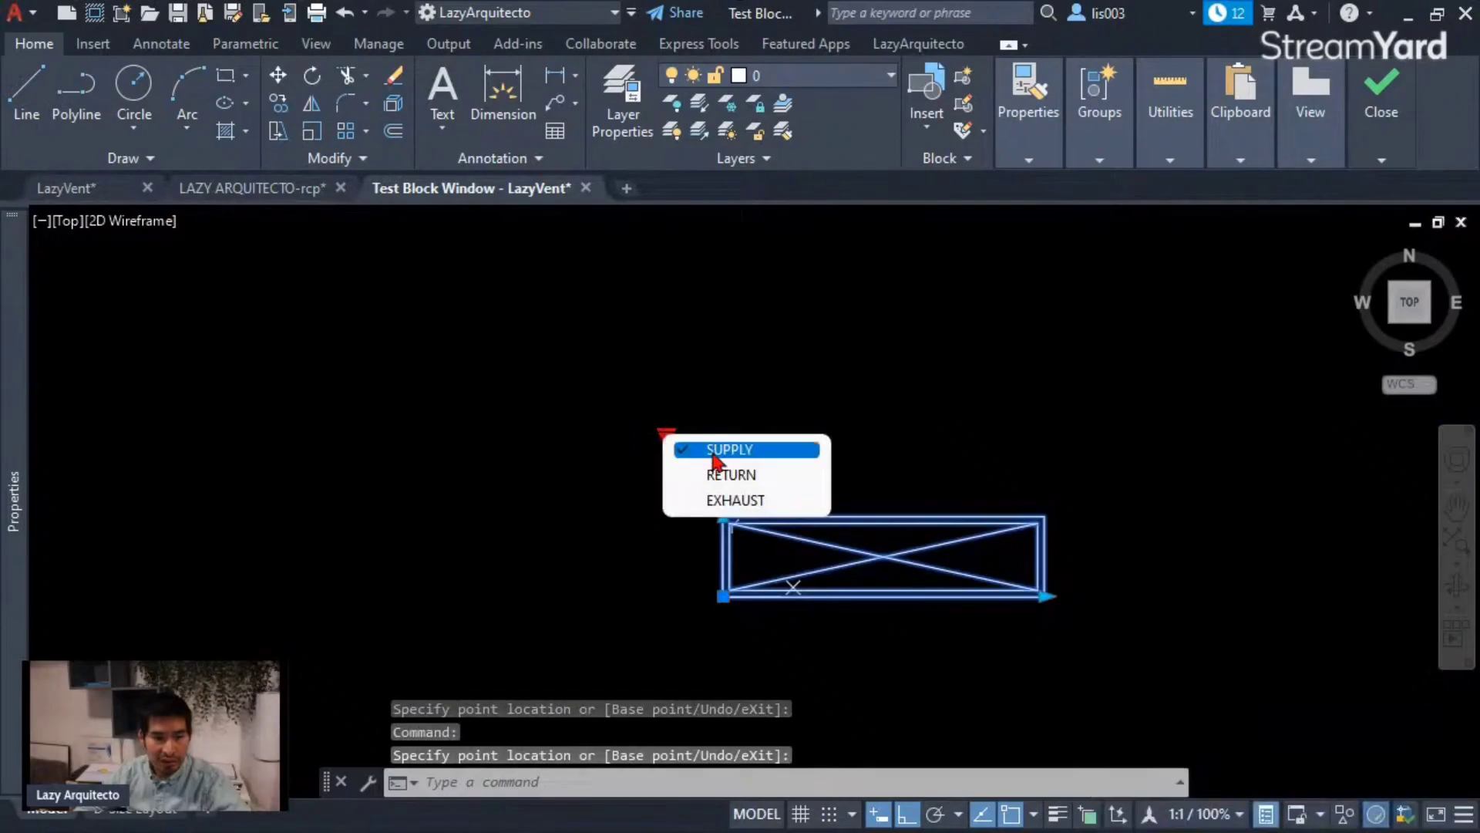
pyautogui.click(721, 475)
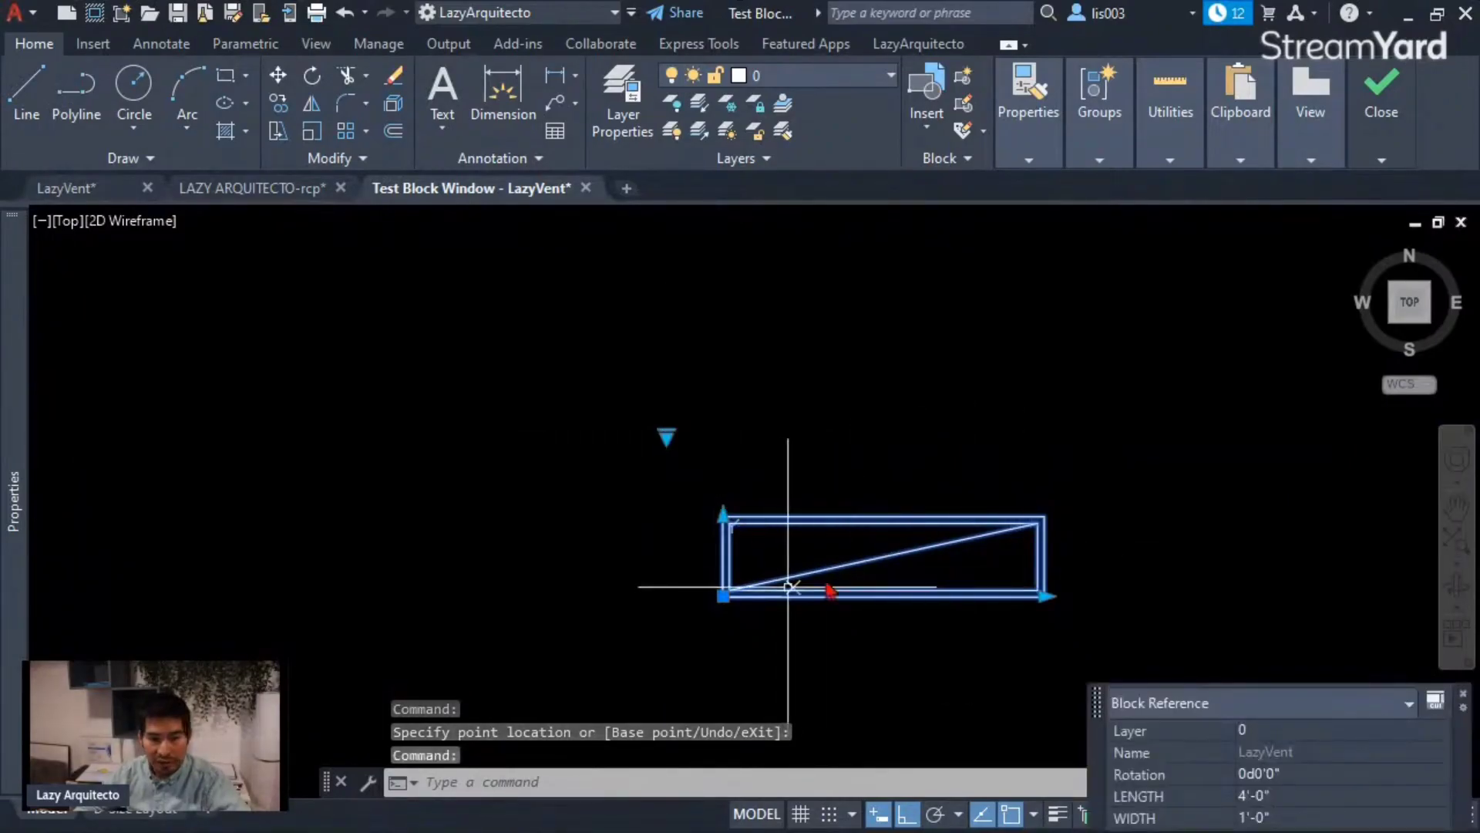
pyautogui.click(1047, 595)
pyautogui.click(886, 575)
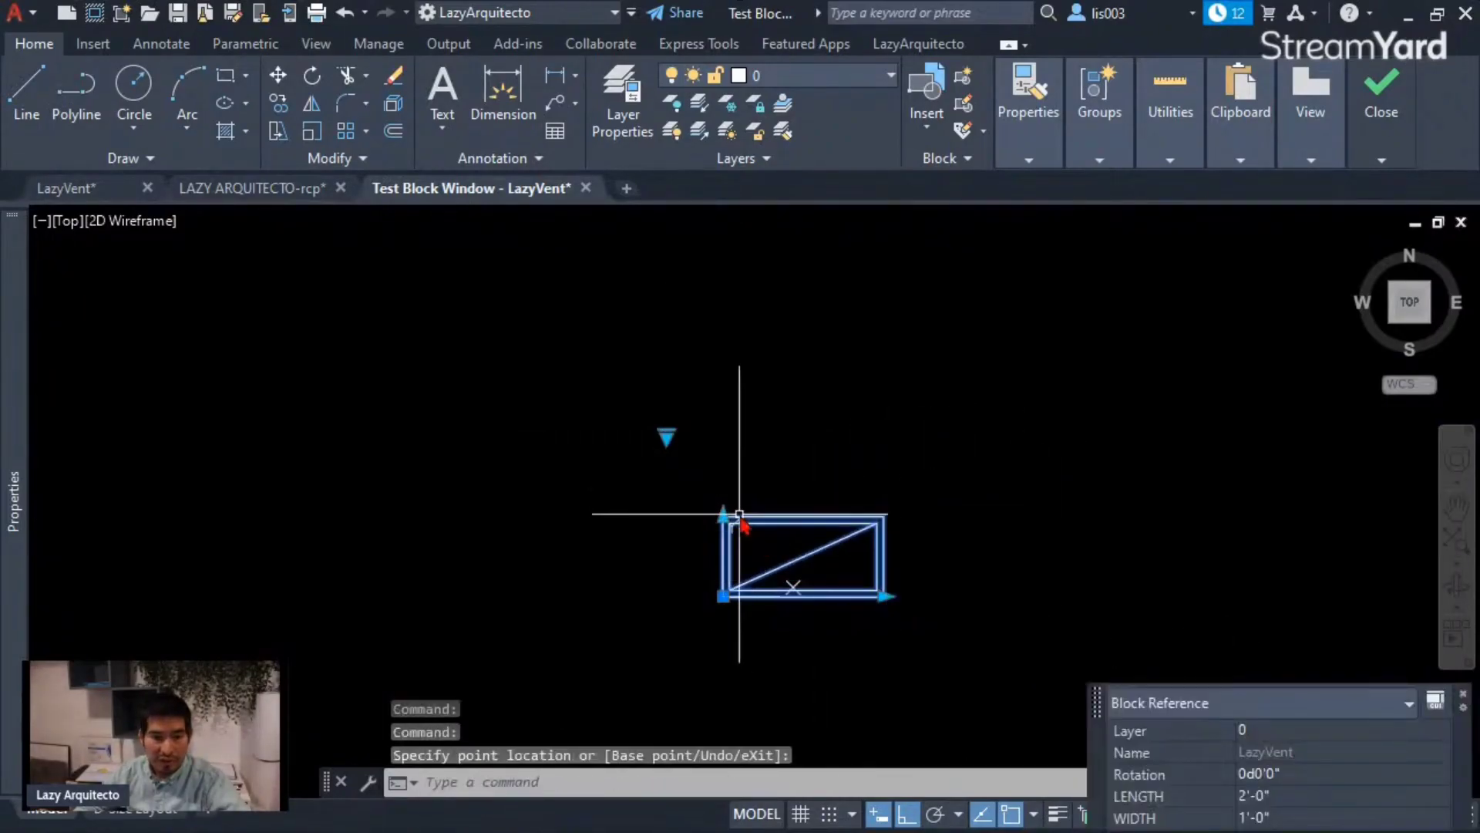
pyautogui.click(723, 513)
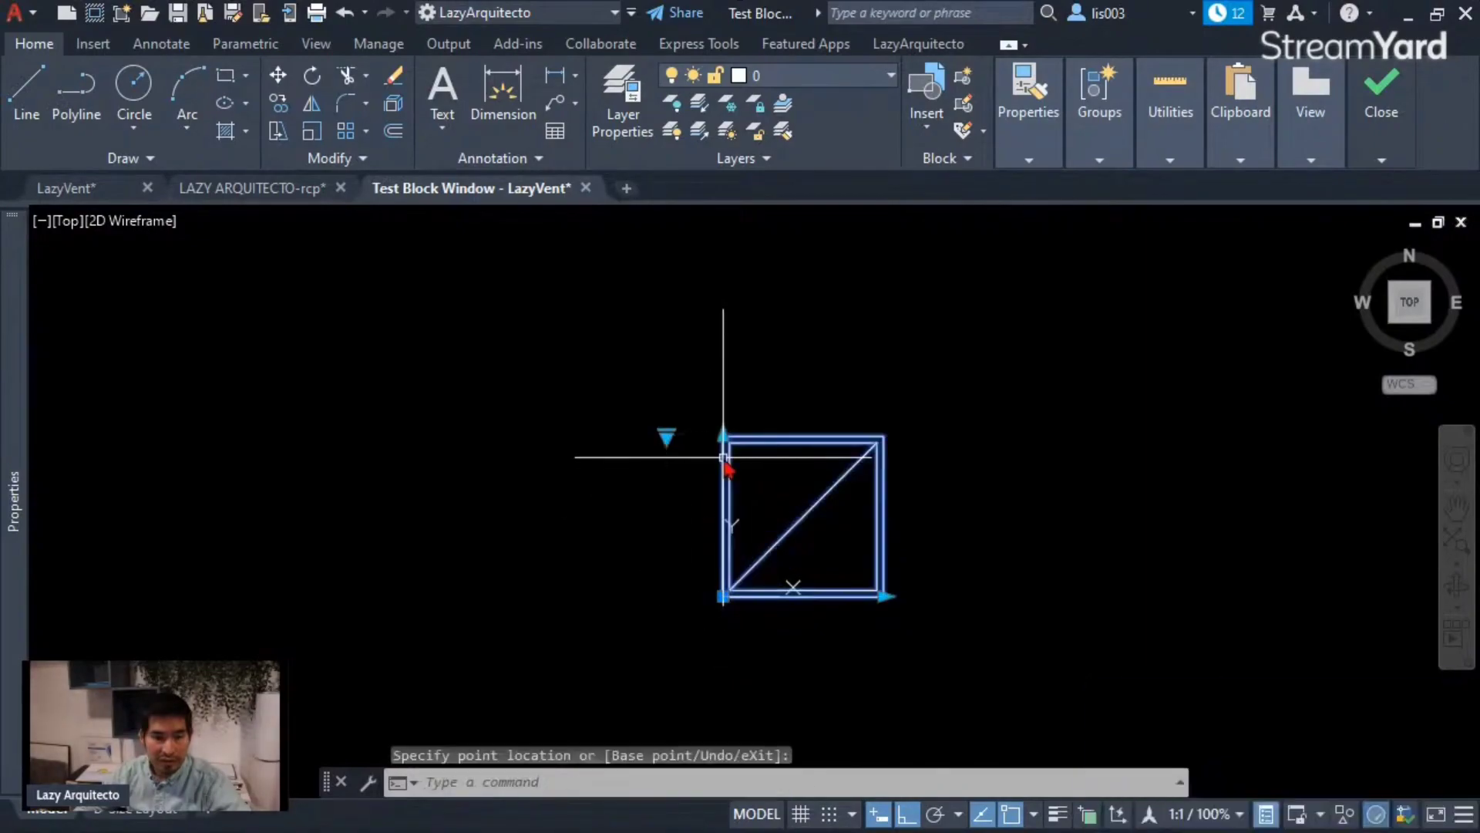
pyautogui.click(725, 460)
# Set the test vent's visibility state to EXHAUST and inspect its size and grips.
pyautogui.click(666, 436)
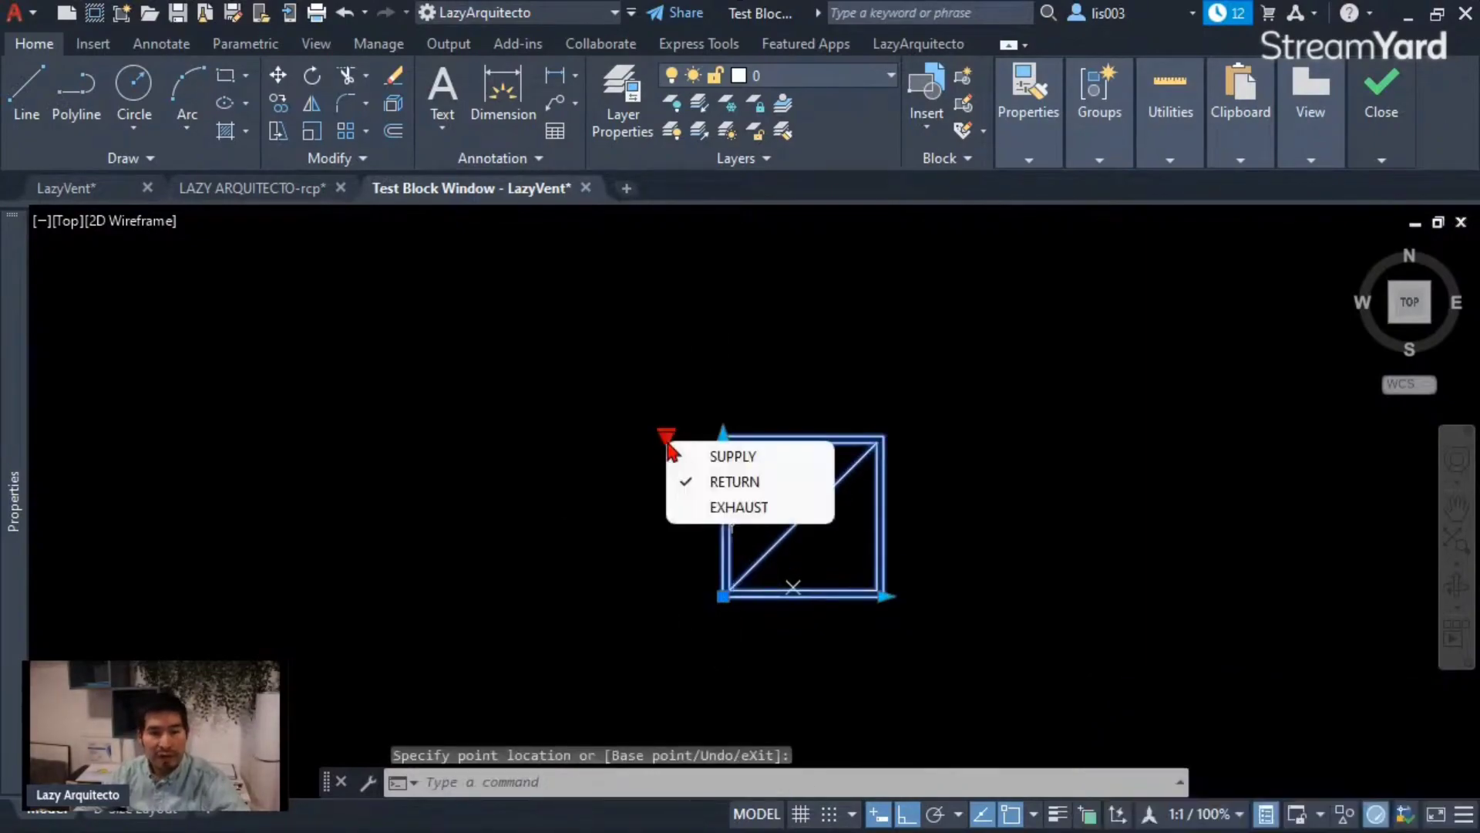
pyautogui.click(717, 507)
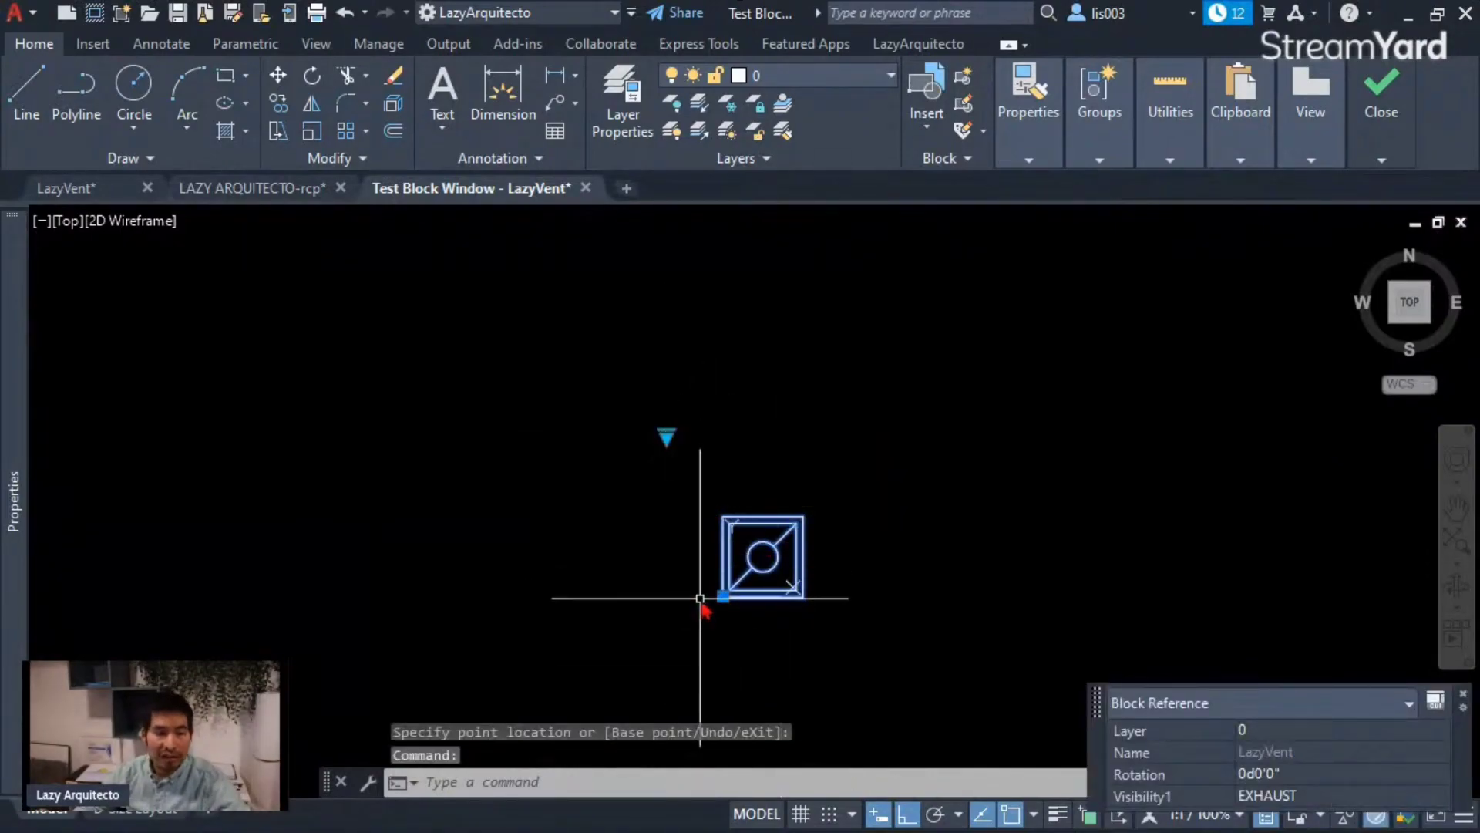
pyautogui.scroll(3, 700, 598)
pyautogui.scroll(-3, 755, 605)
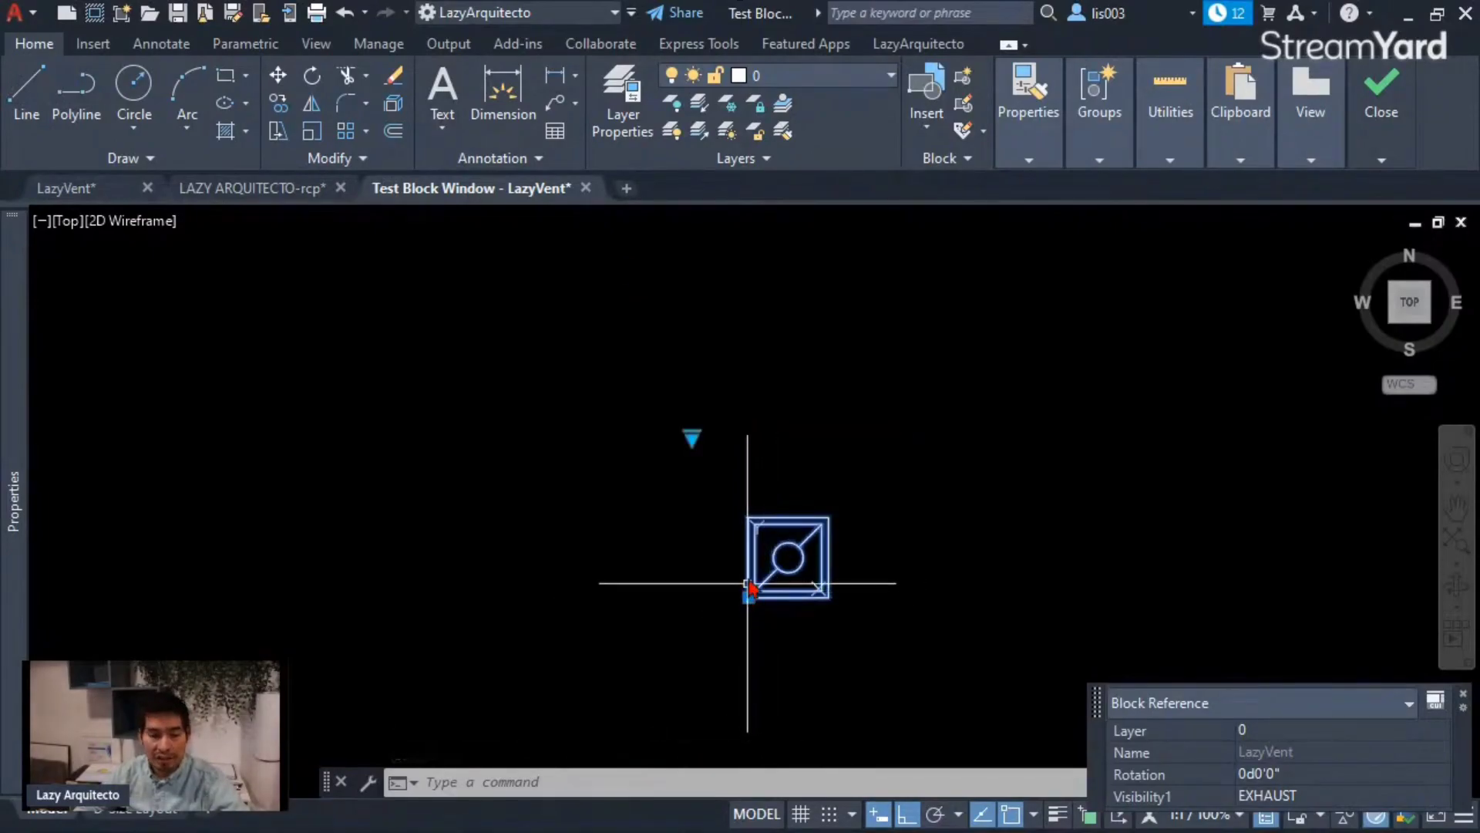
# Compare the RETURN state stretched to 4'-0" long with the EXHAUST state of the test vent.
pyautogui.click(692, 438)
pyautogui.click(714, 476)
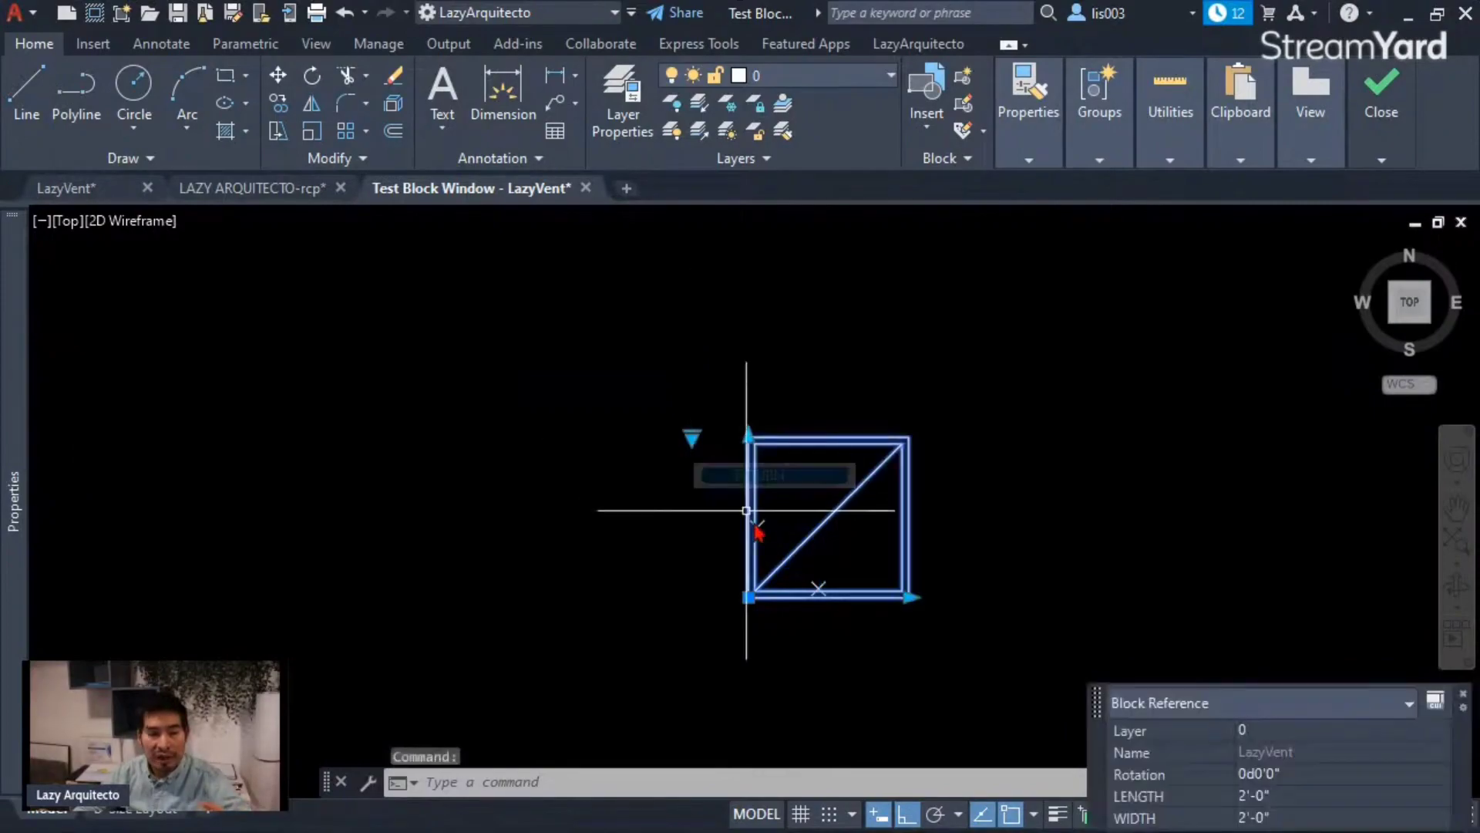
pyautogui.click(910, 598)
pyautogui.click(1062, 600)
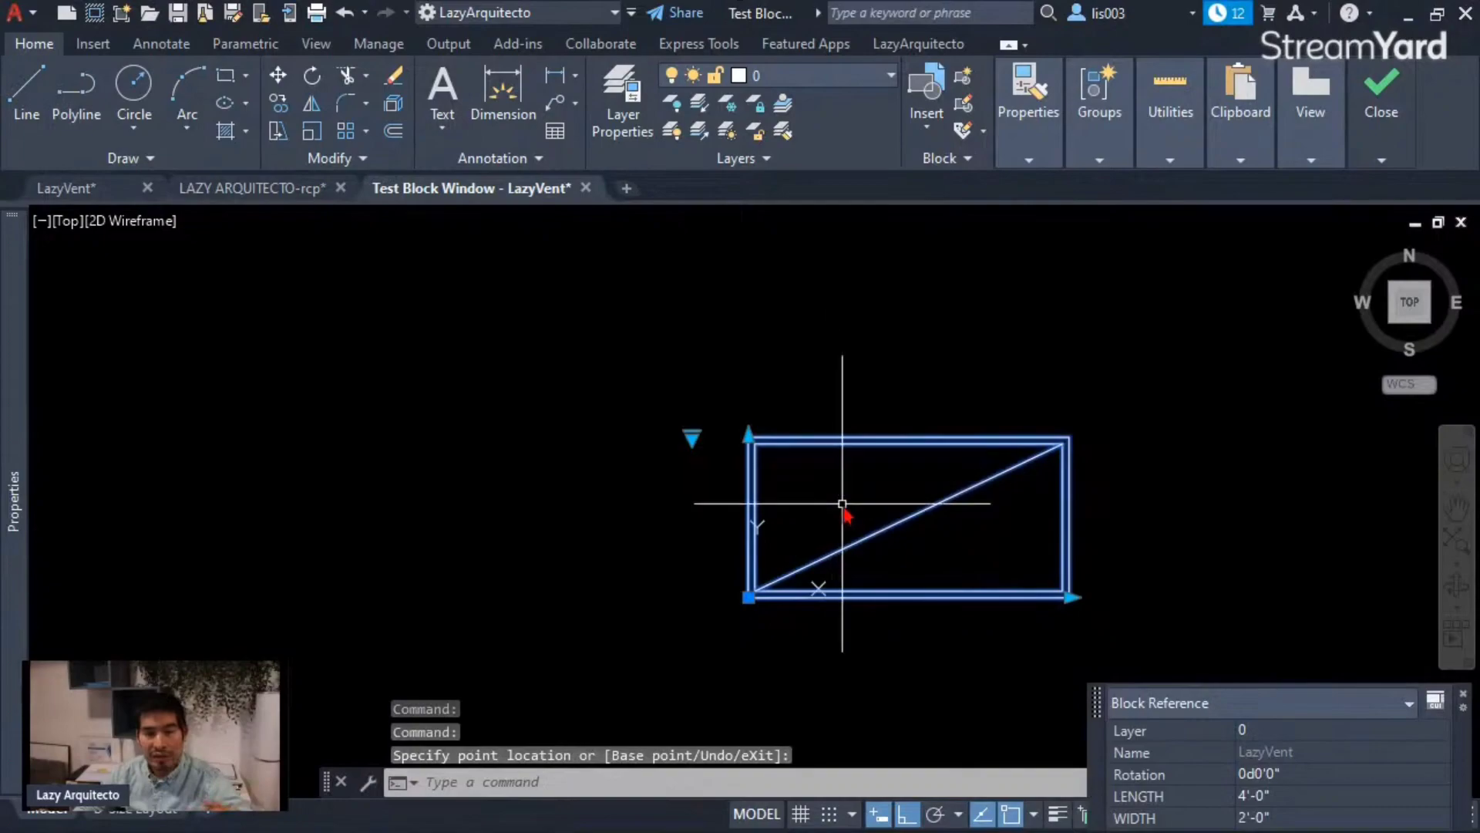
pyautogui.click(691, 437)
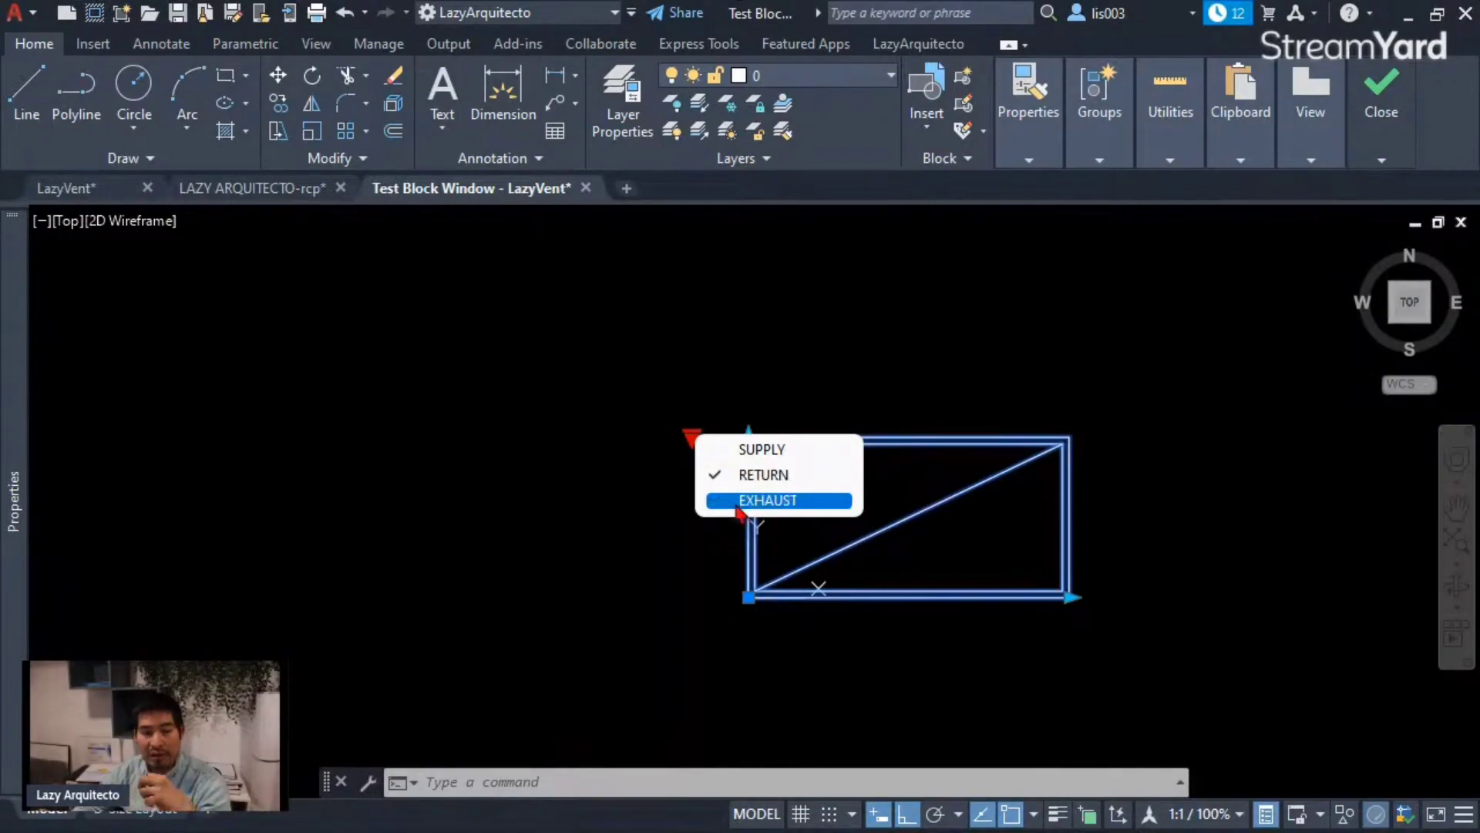
pyautogui.click(773, 501)
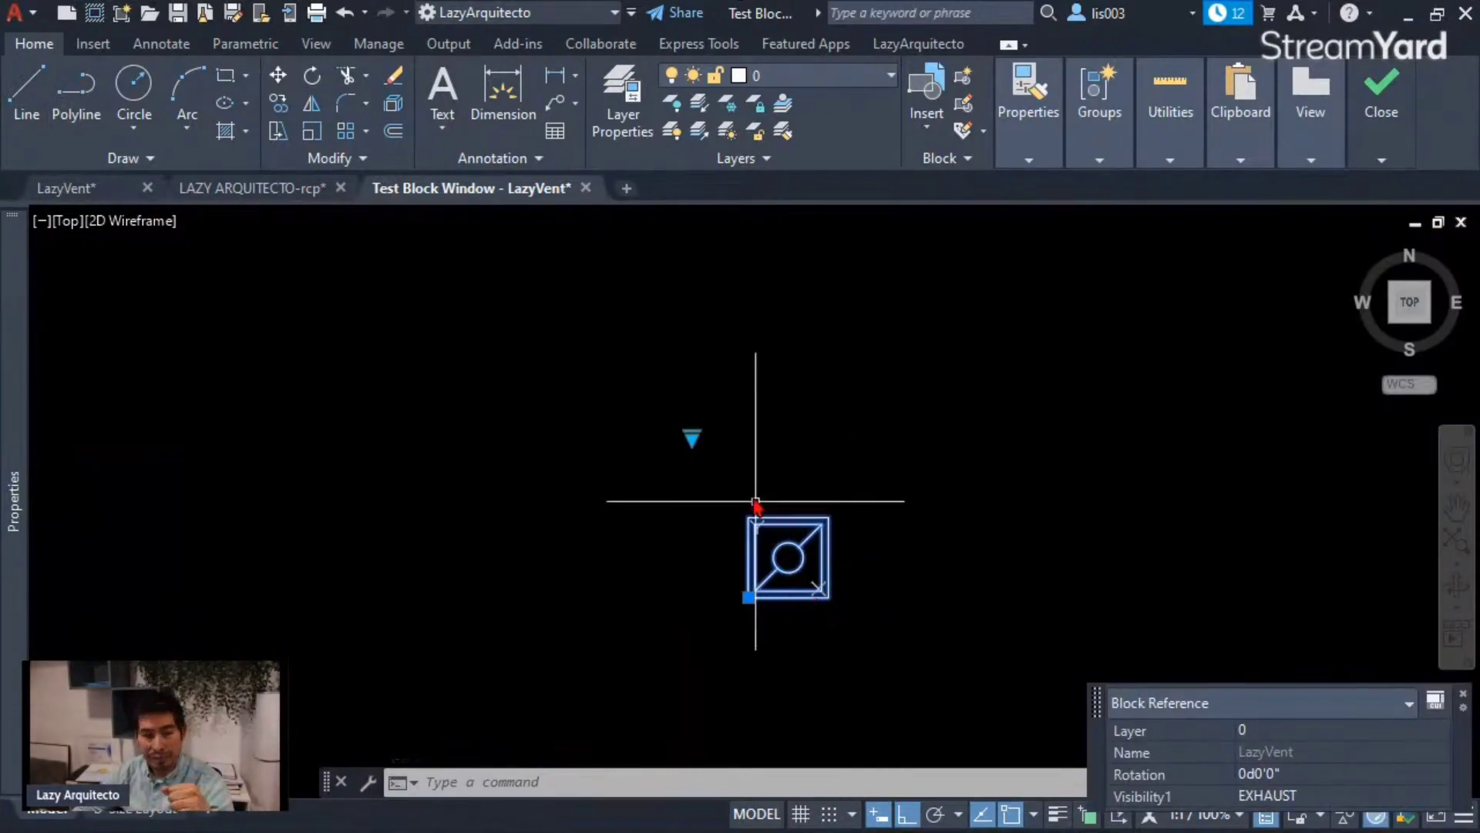
# Close the test block window and return to the LazyVent block in the Block Editor.
pyautogui.moveTo(1382, 100)
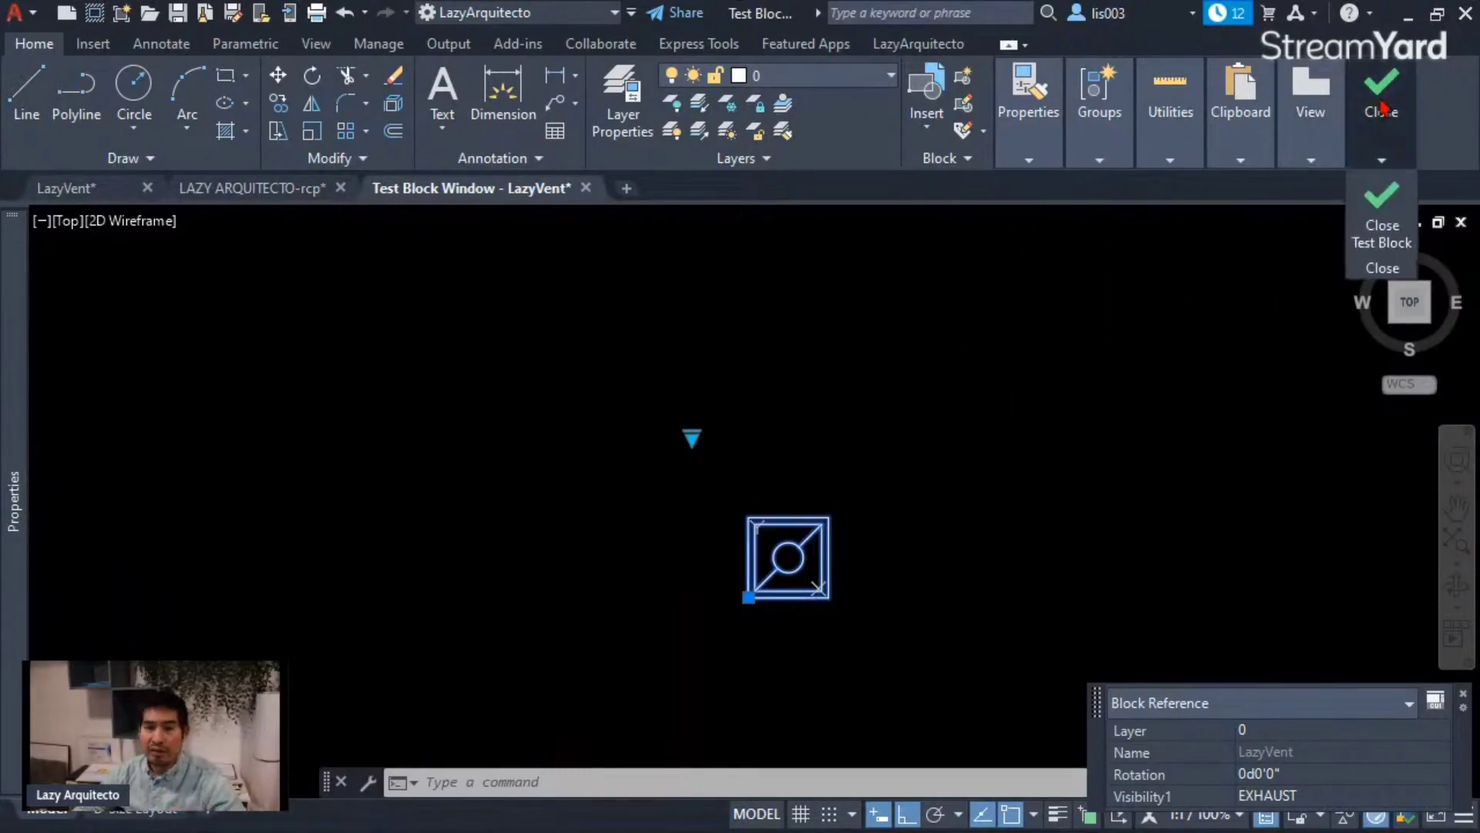
pyautogui.click(1383, 202)
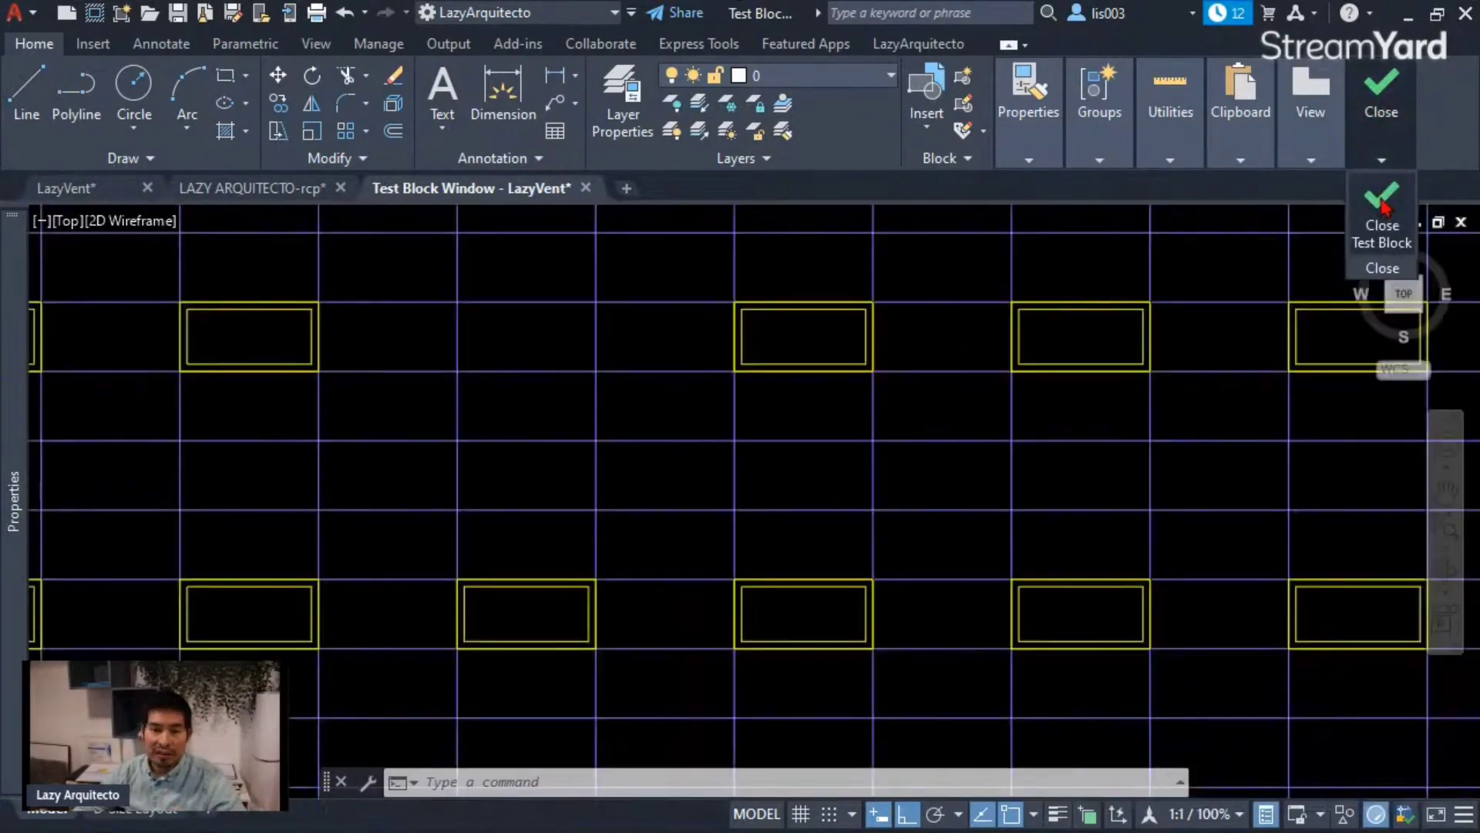
pyautogui.click(108, 185)
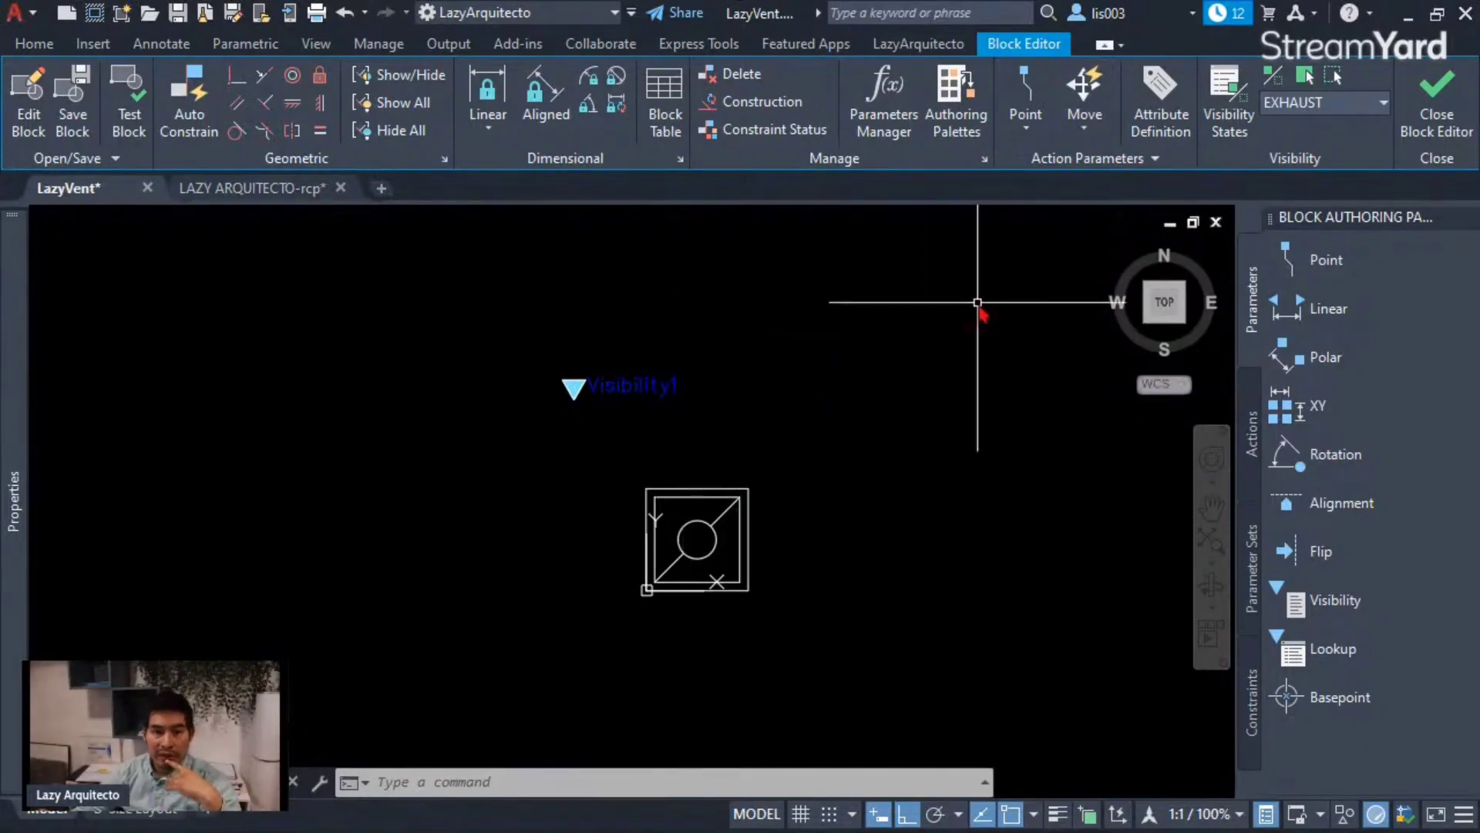
# Save the changes to LazyVent and close the Block Editor.
pyautogui.click(1436, 122)
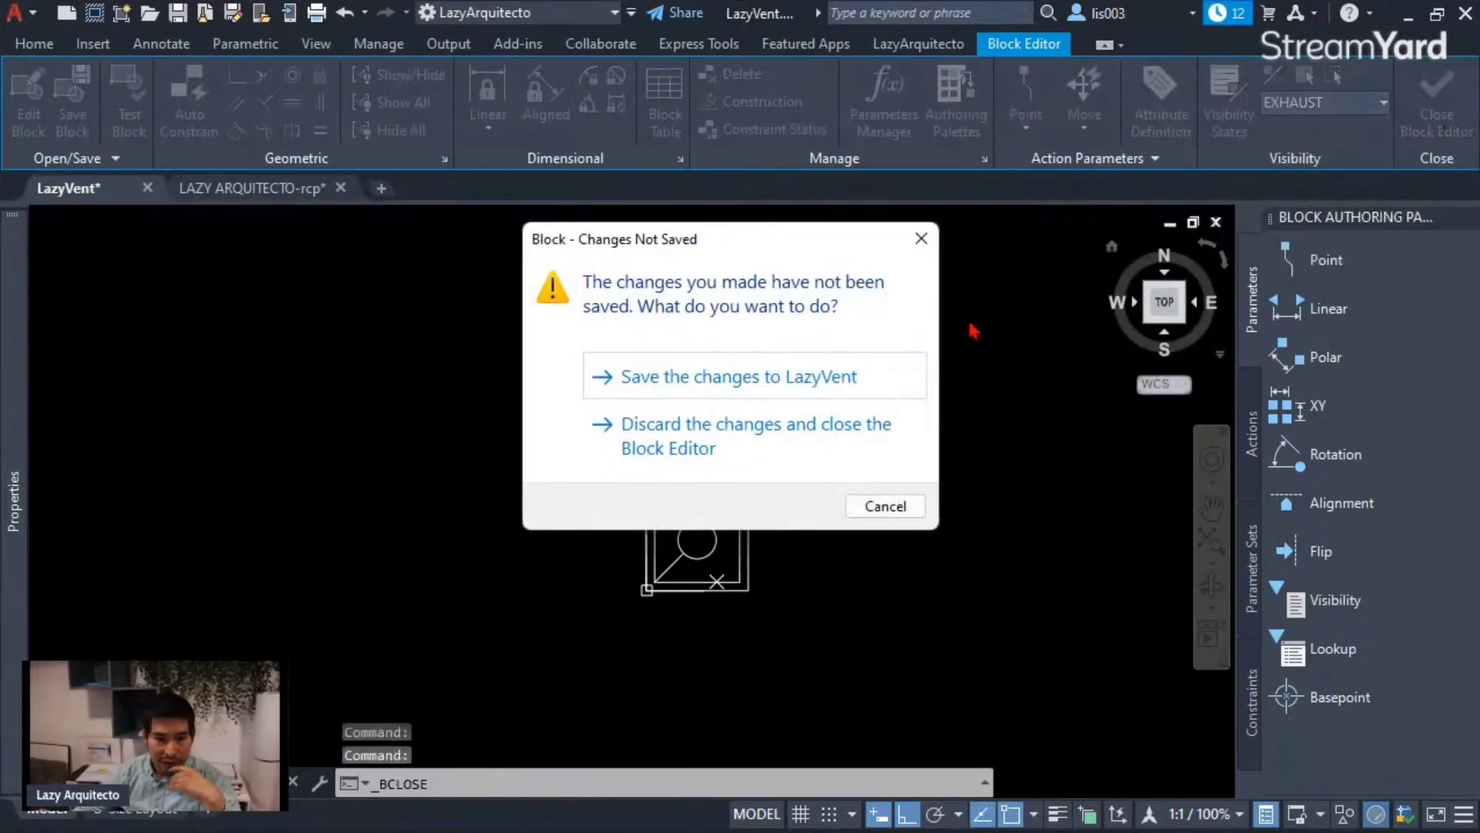
pyautogui.click(737, 379)
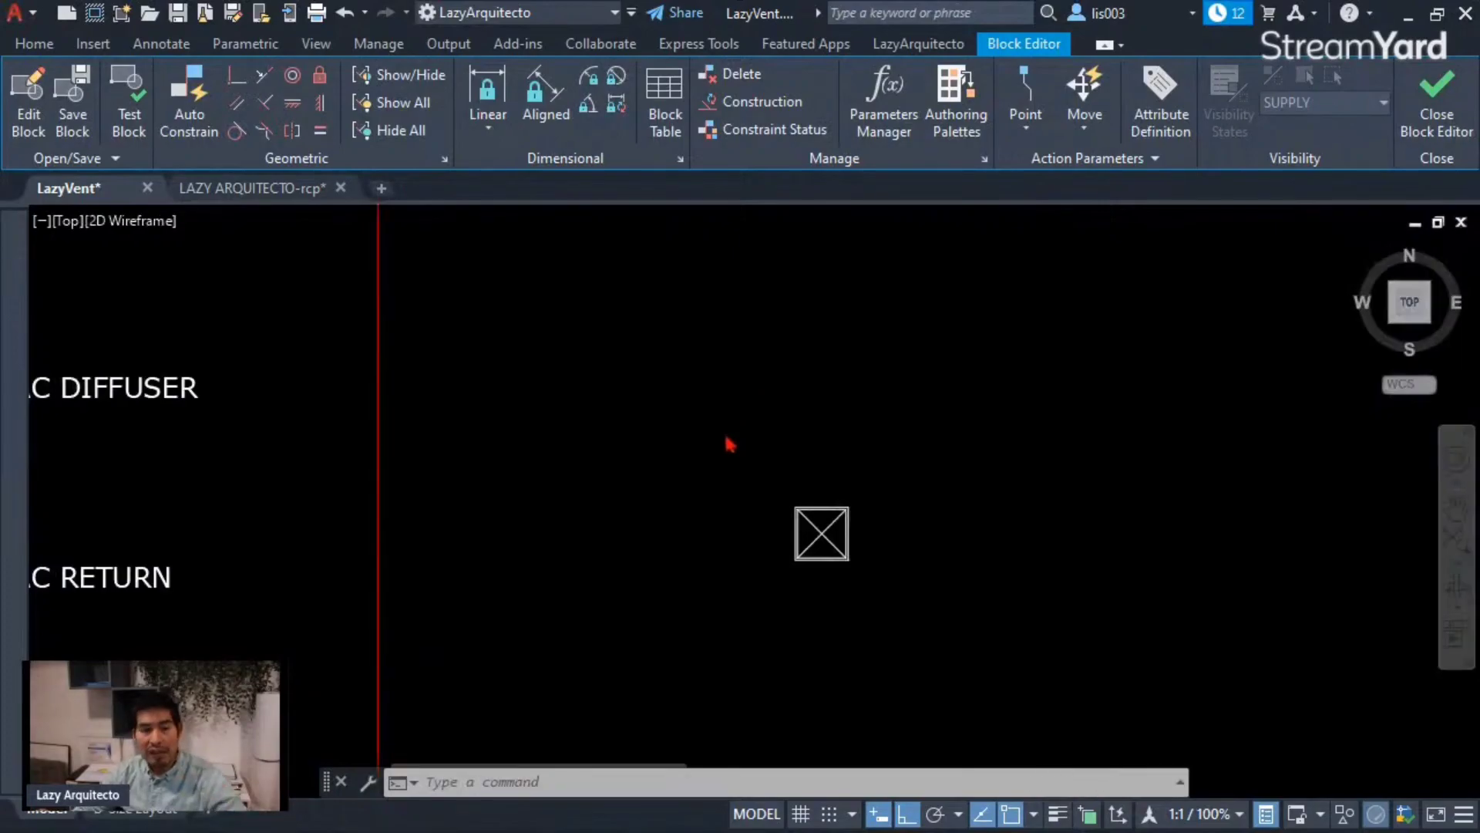
# Delete the old existing (EX) symbol from the HVAC DIFFUSER group of the legend.
pyautogui.moveTo(662, 508); pyautogui.dragTo(879, 575, button='middle')
pyautogui.scroll(-3, 864, 461)
pyautogui.moveTo(699, 591); pyautogui.dragTo(671, 403, button='middle')
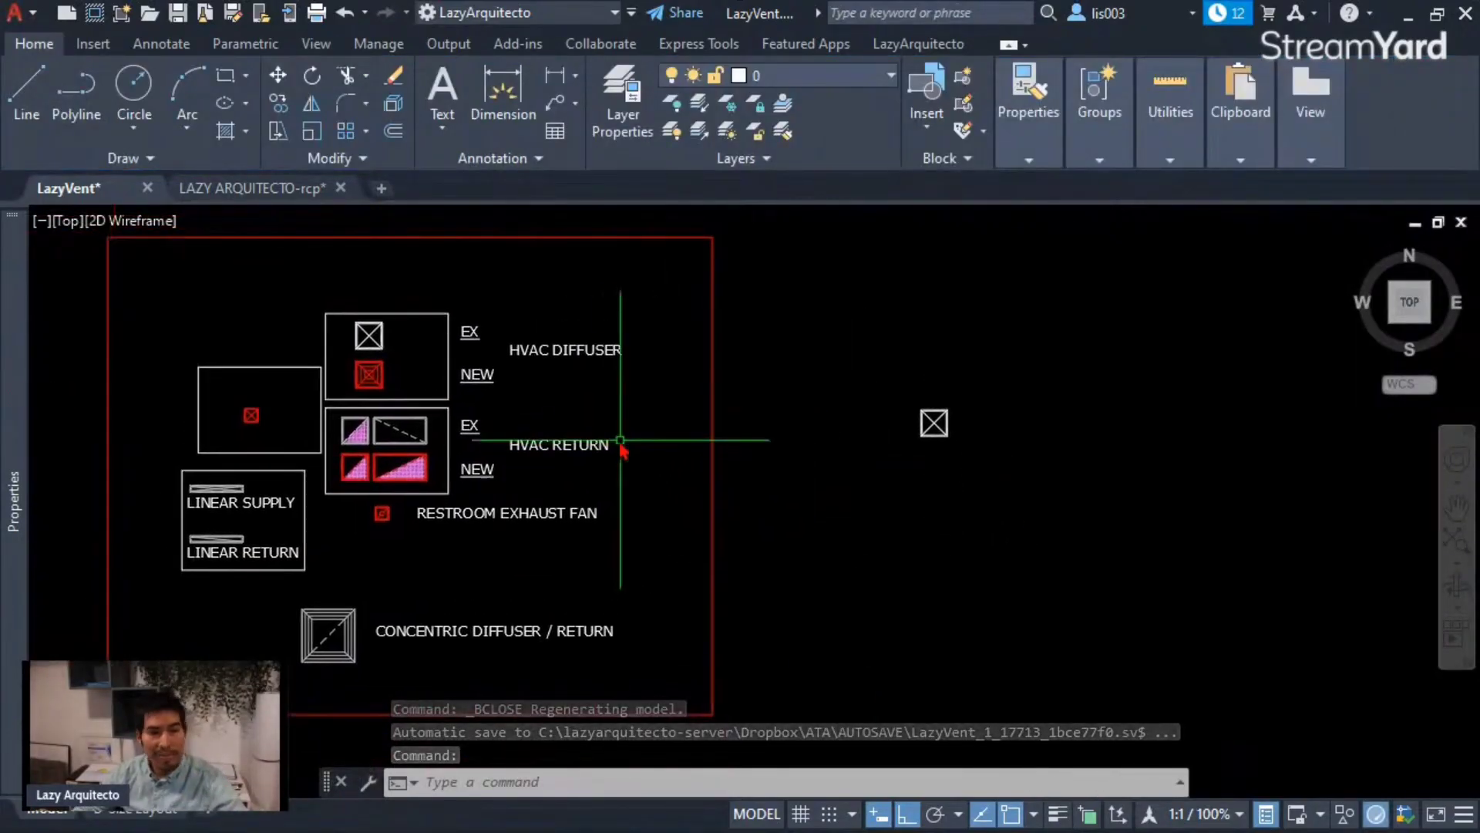
pyautogui.scroll(3, 478, 390)
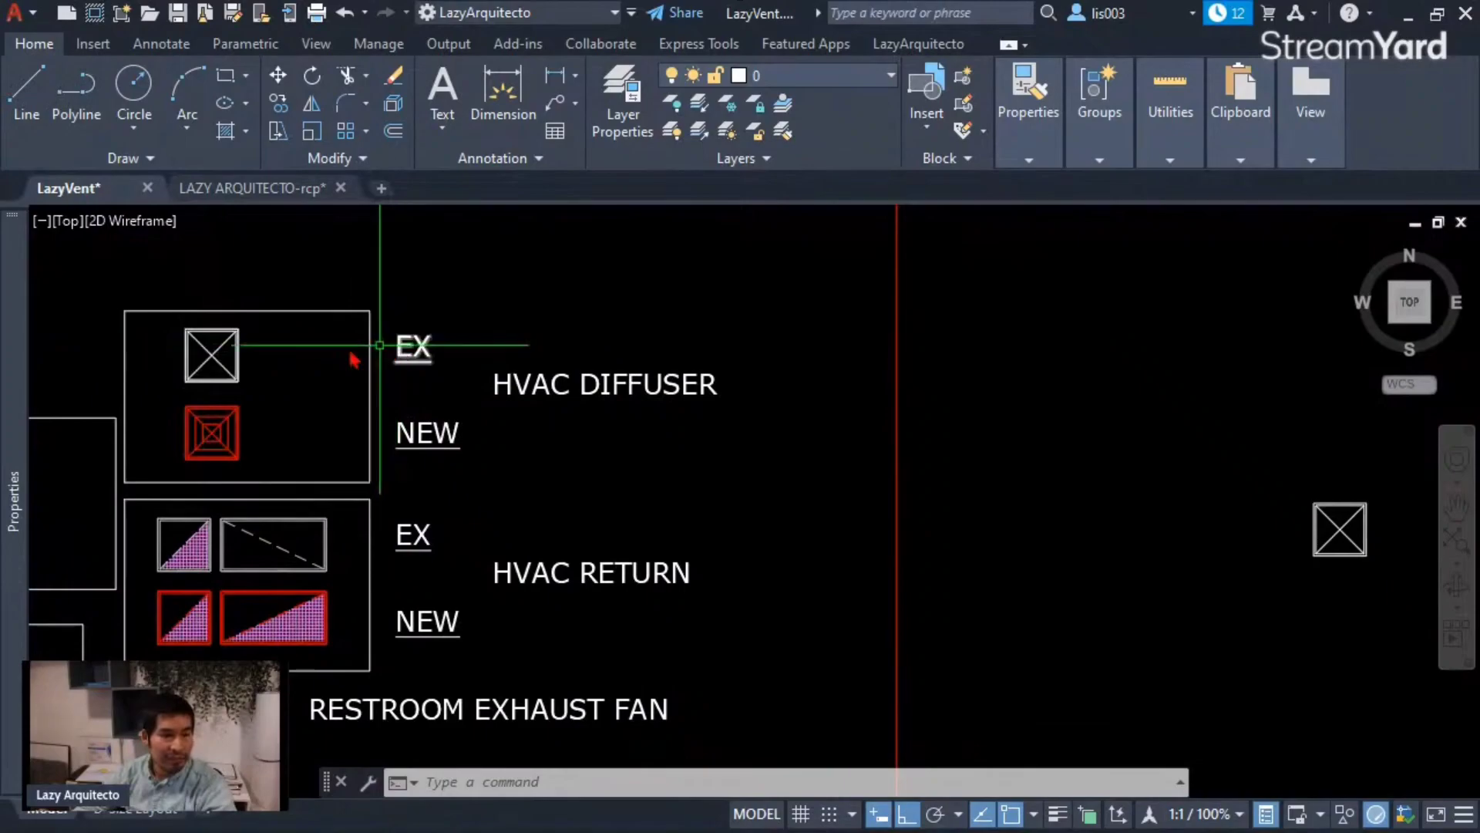
pyautogui.click(216, 351)
pyautogui.press('Delete')
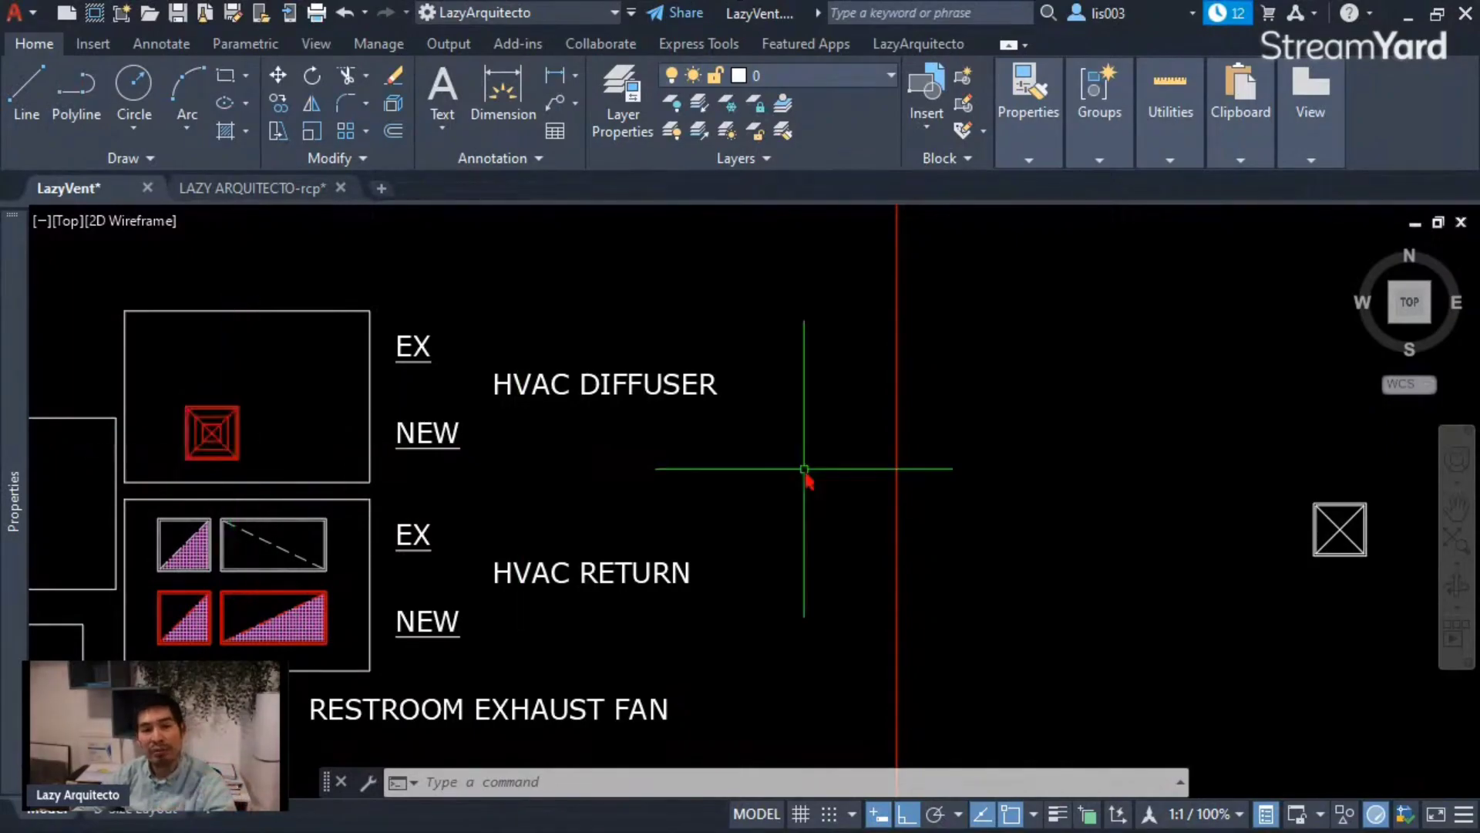
# Copy the LazyVent block horizontally to a free spot on the right of the original.
pyautogui.moveTo(1159, 495); pyautogui.dragTo(766, 467, button='middle')
pyautogui.scroll(2, 989, 510)
pyautogui.click(963, 499)
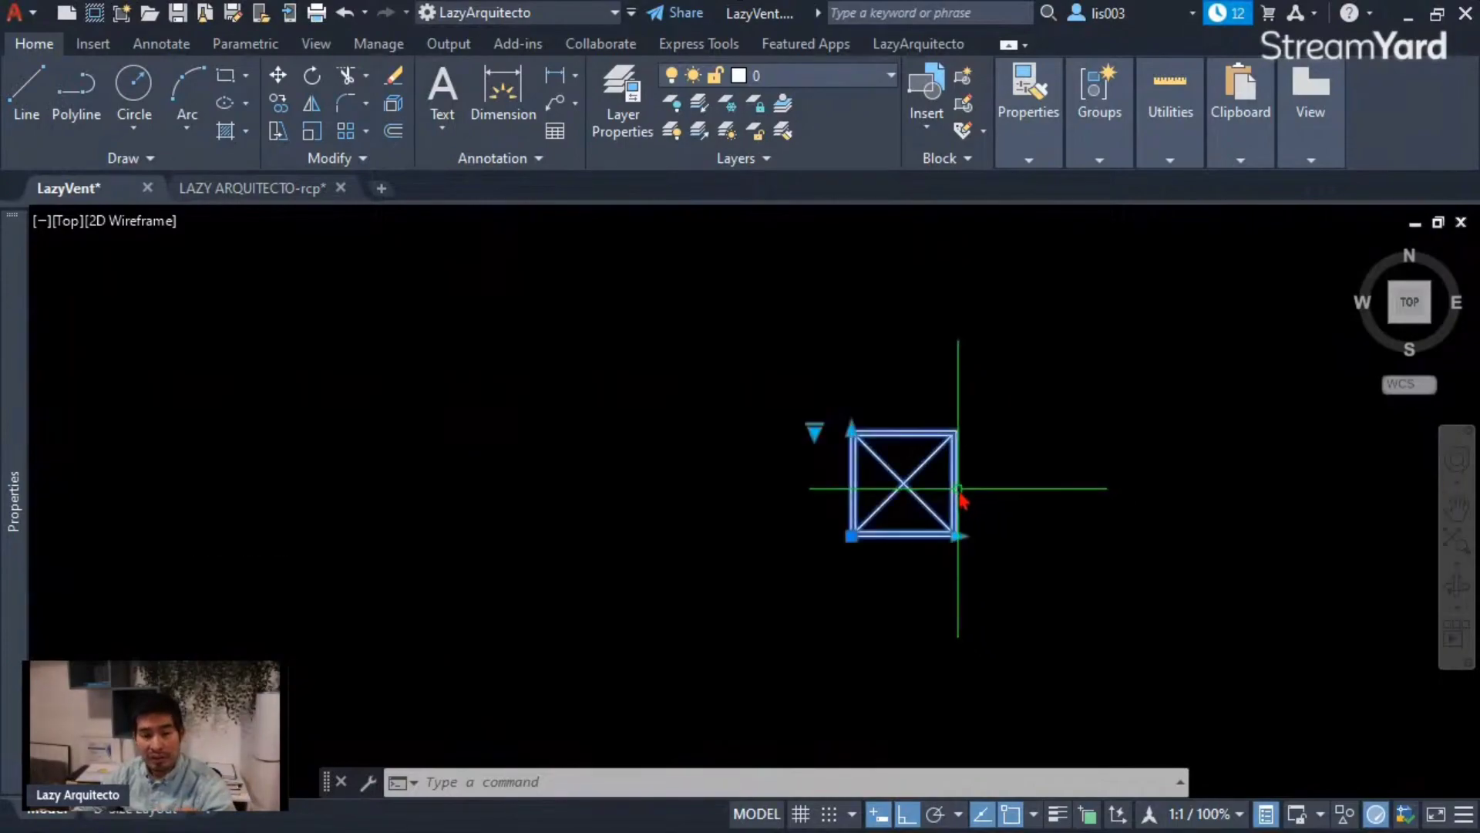
pyautogui.write('CO')
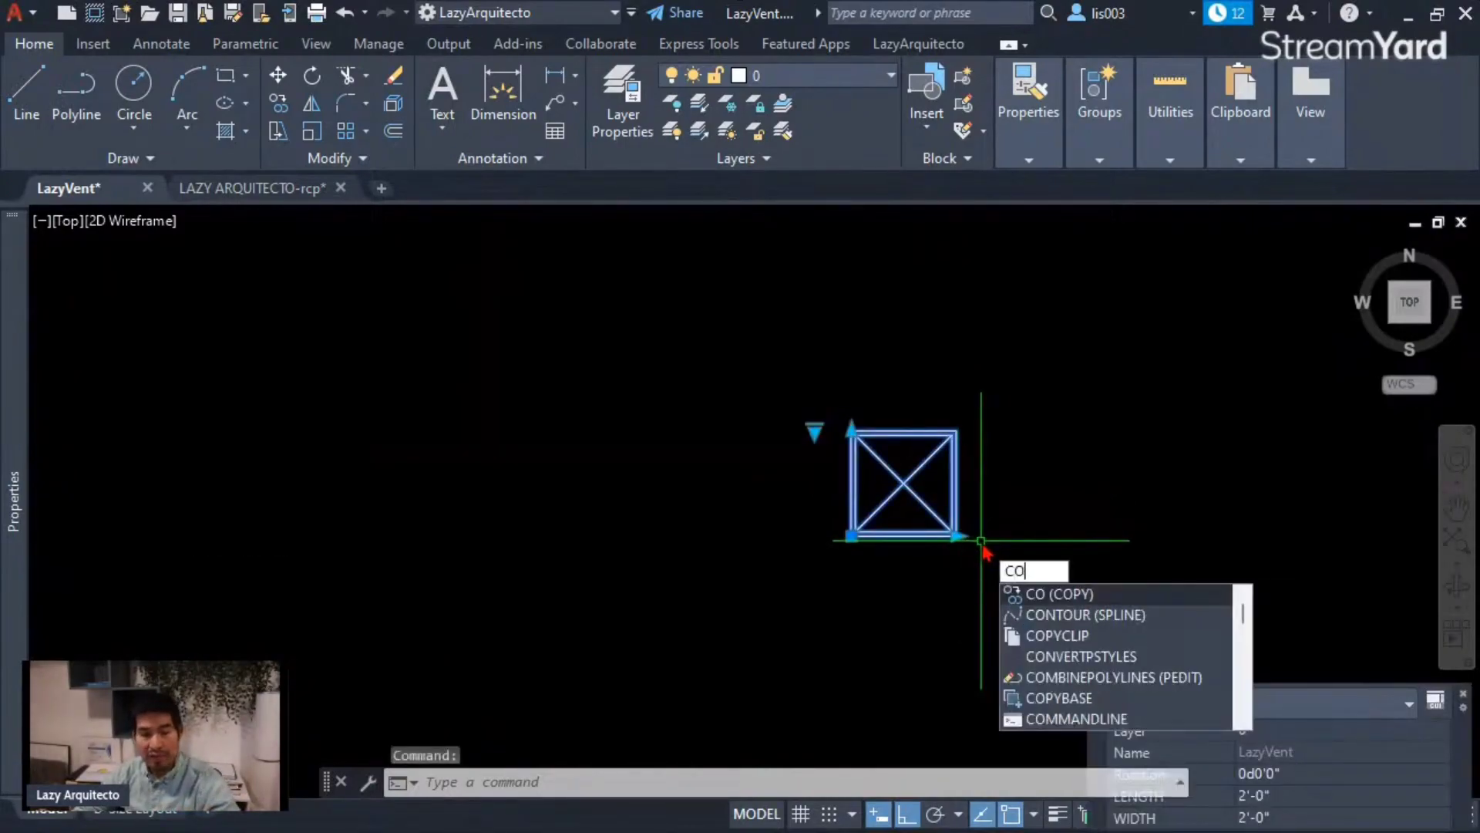
pyautogui.press('Return')
pyautogui.click(899, 595)
pyautogui.click(1207, 598)
pyautogui.press('Escape')
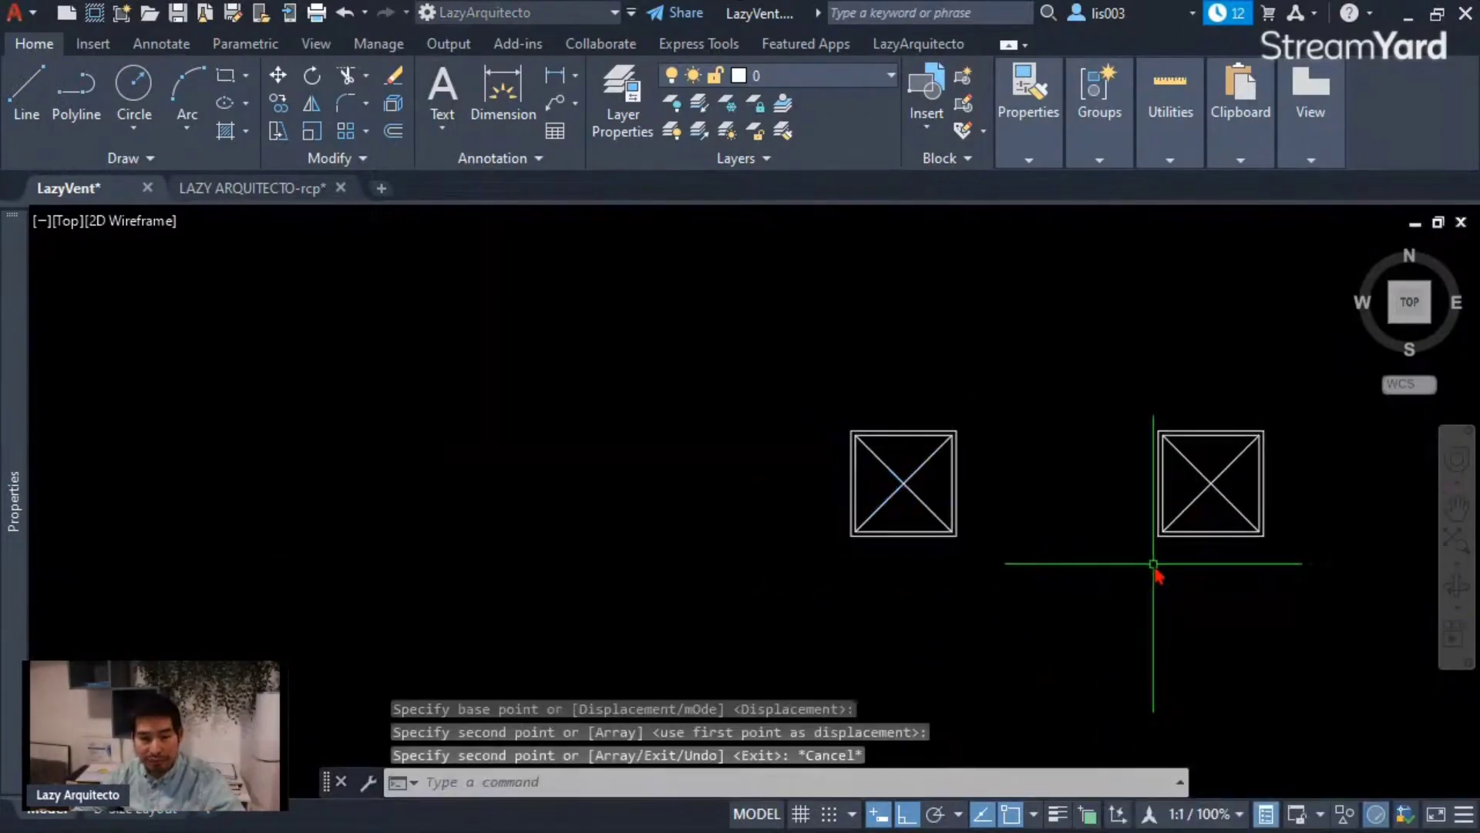
# Put the copied vent on the NEW-VENT layer.
pyautogui.moveTo(1157, 569); pyautogui.dragTo(952, 598, button='middle')
pyautogui.click(1013, 549)
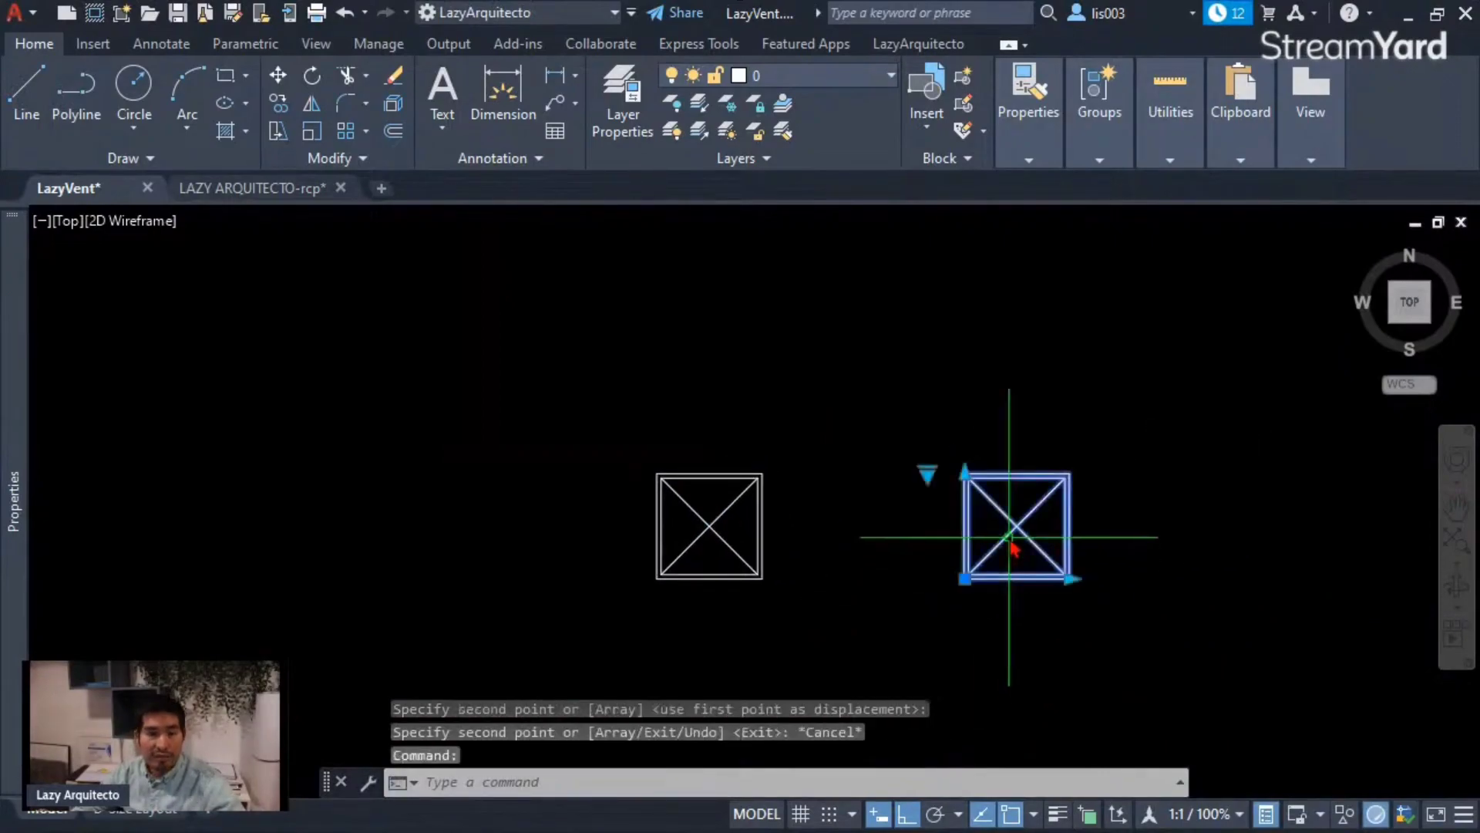
pyautogui.click(768, 87)
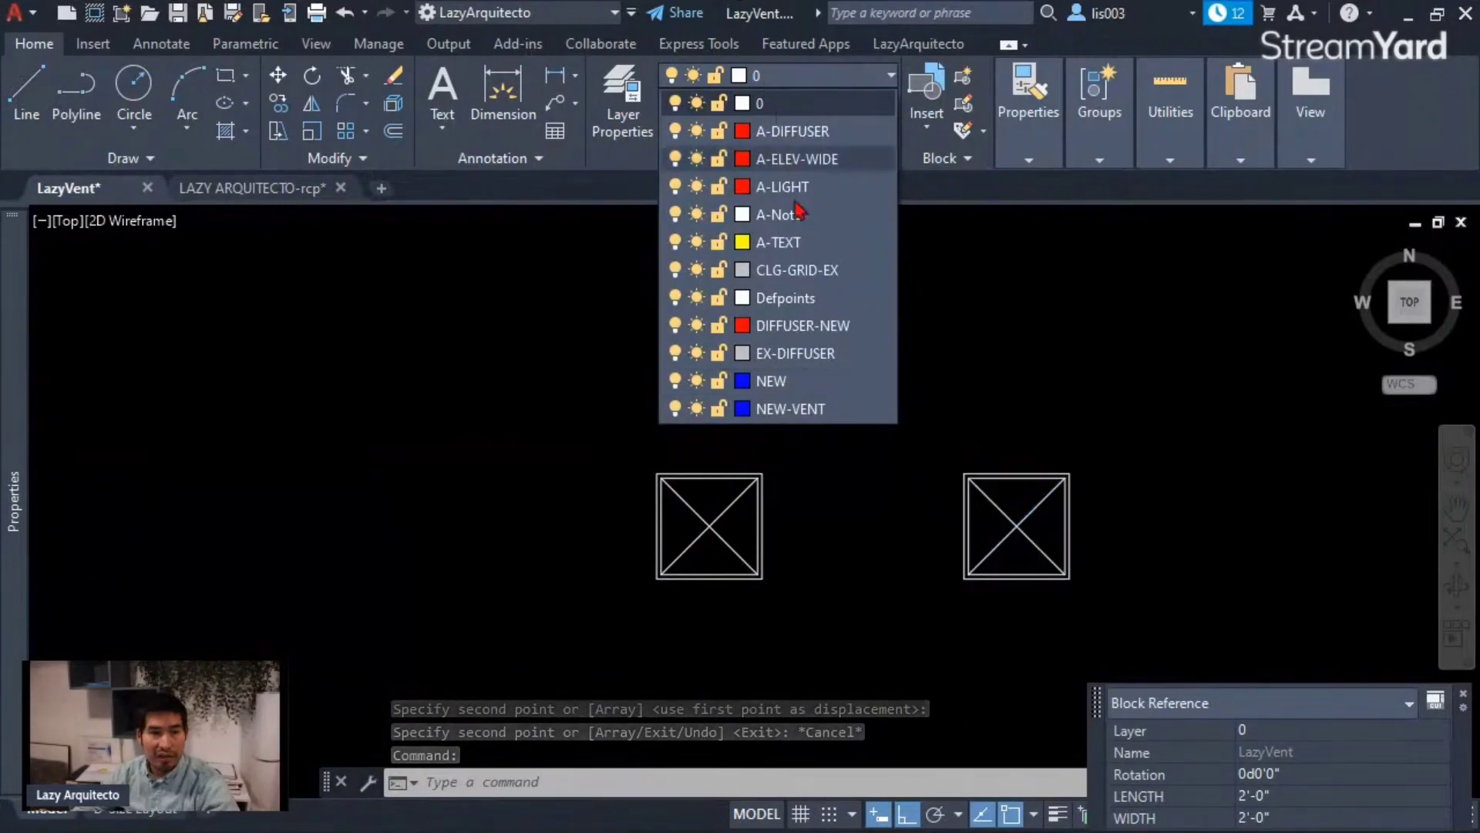
pyautogui.click(790, 409)
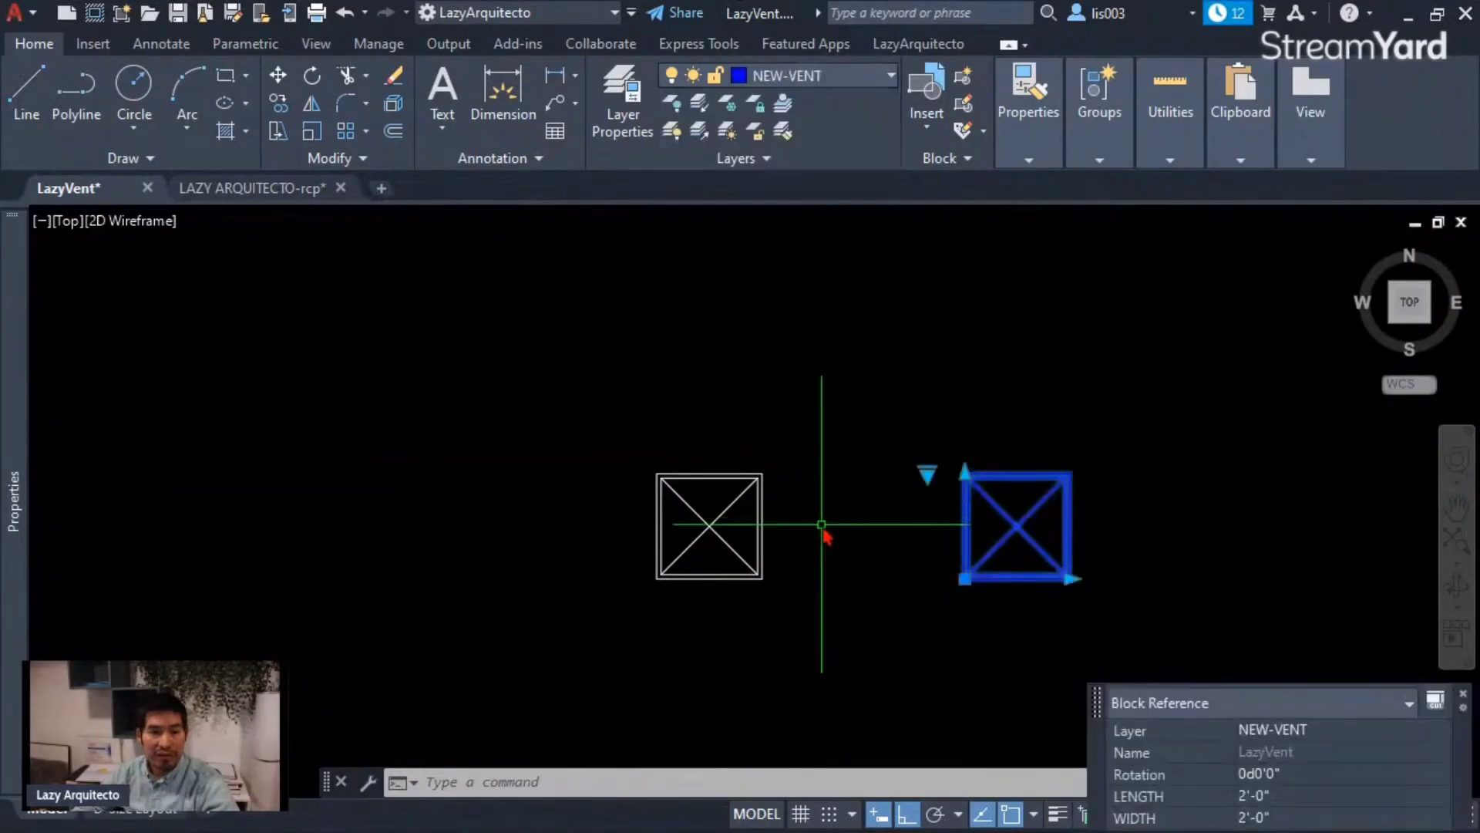
pyautogui.press('Escape')
# Put the original vent on the EX-DIFFUSER layer.
pyautogui.click(699, 465)
pyautogui.click(701, 472)
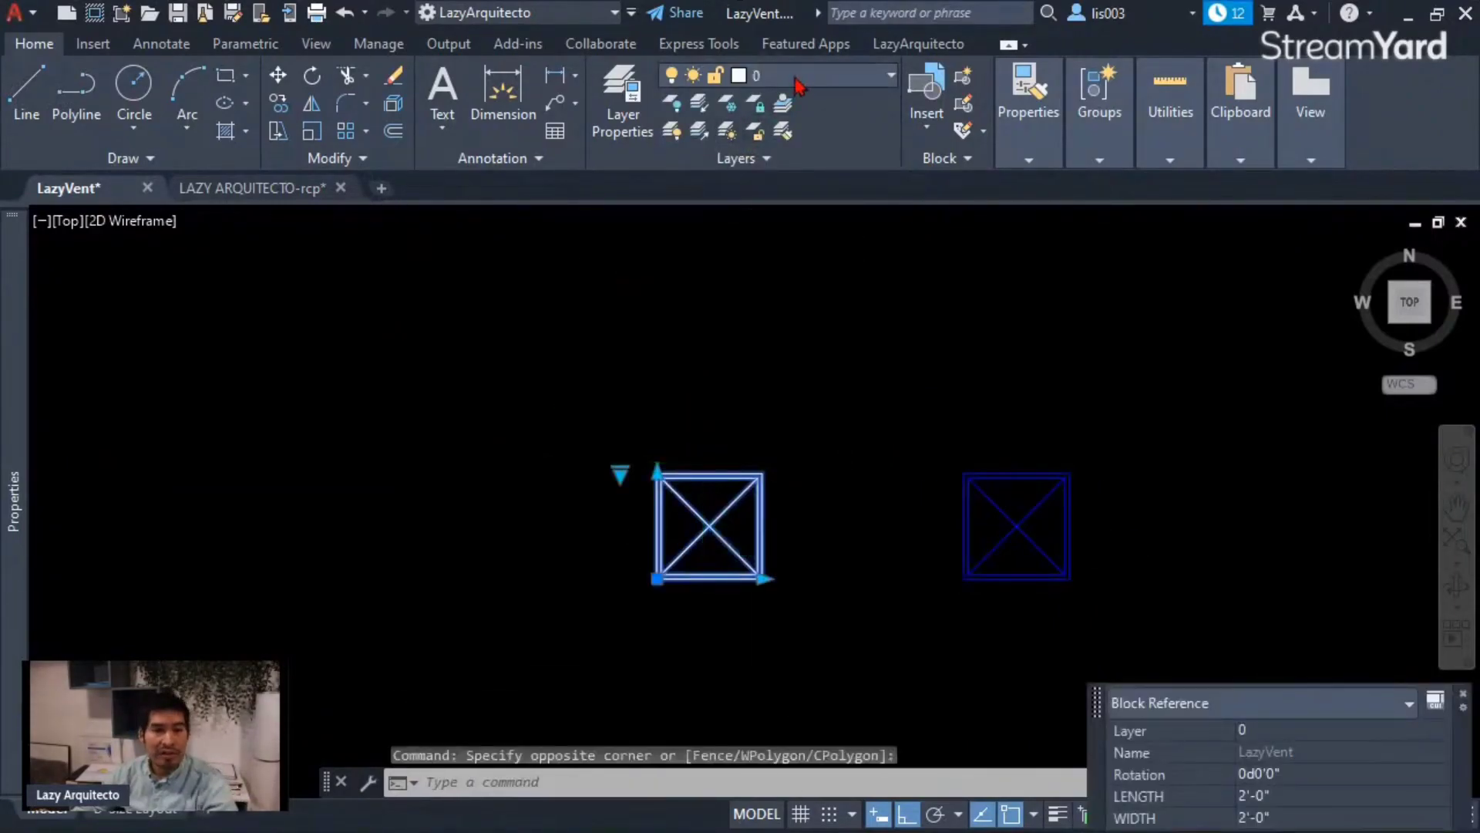
pyautogui.click(797, 80)
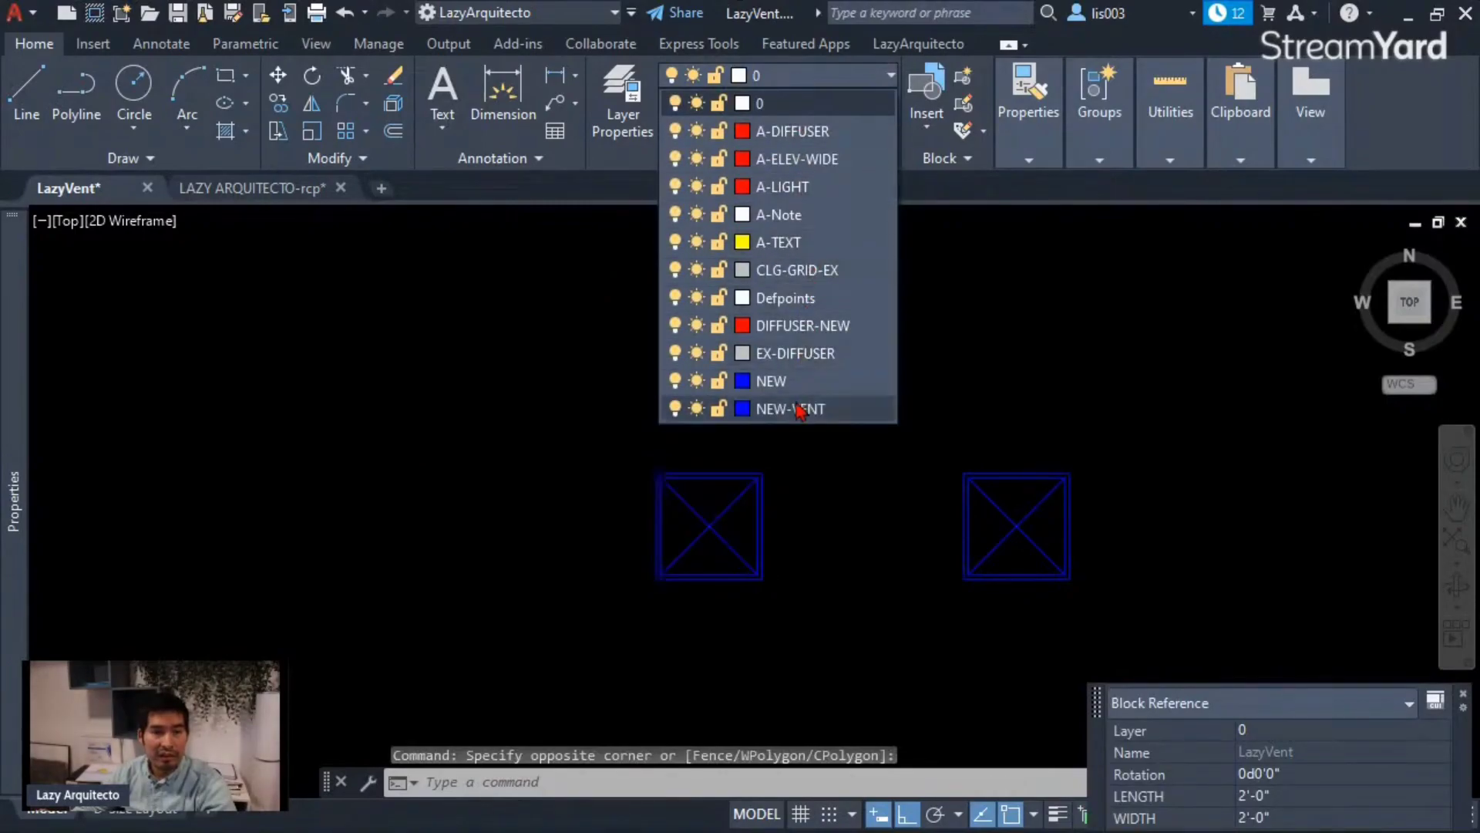
pyautogui.click(794, 359)
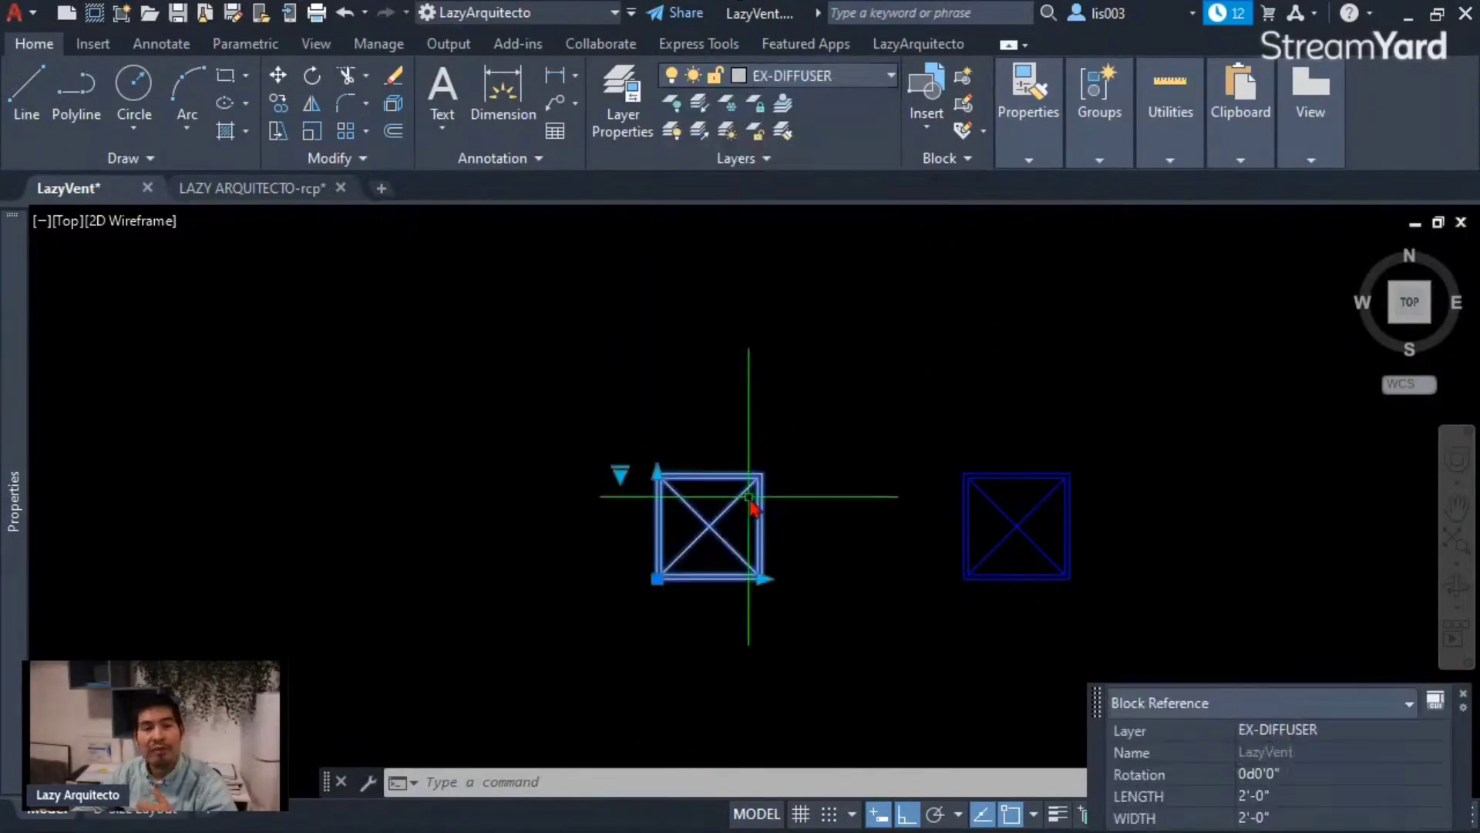
pyautogui.click(820, 493)
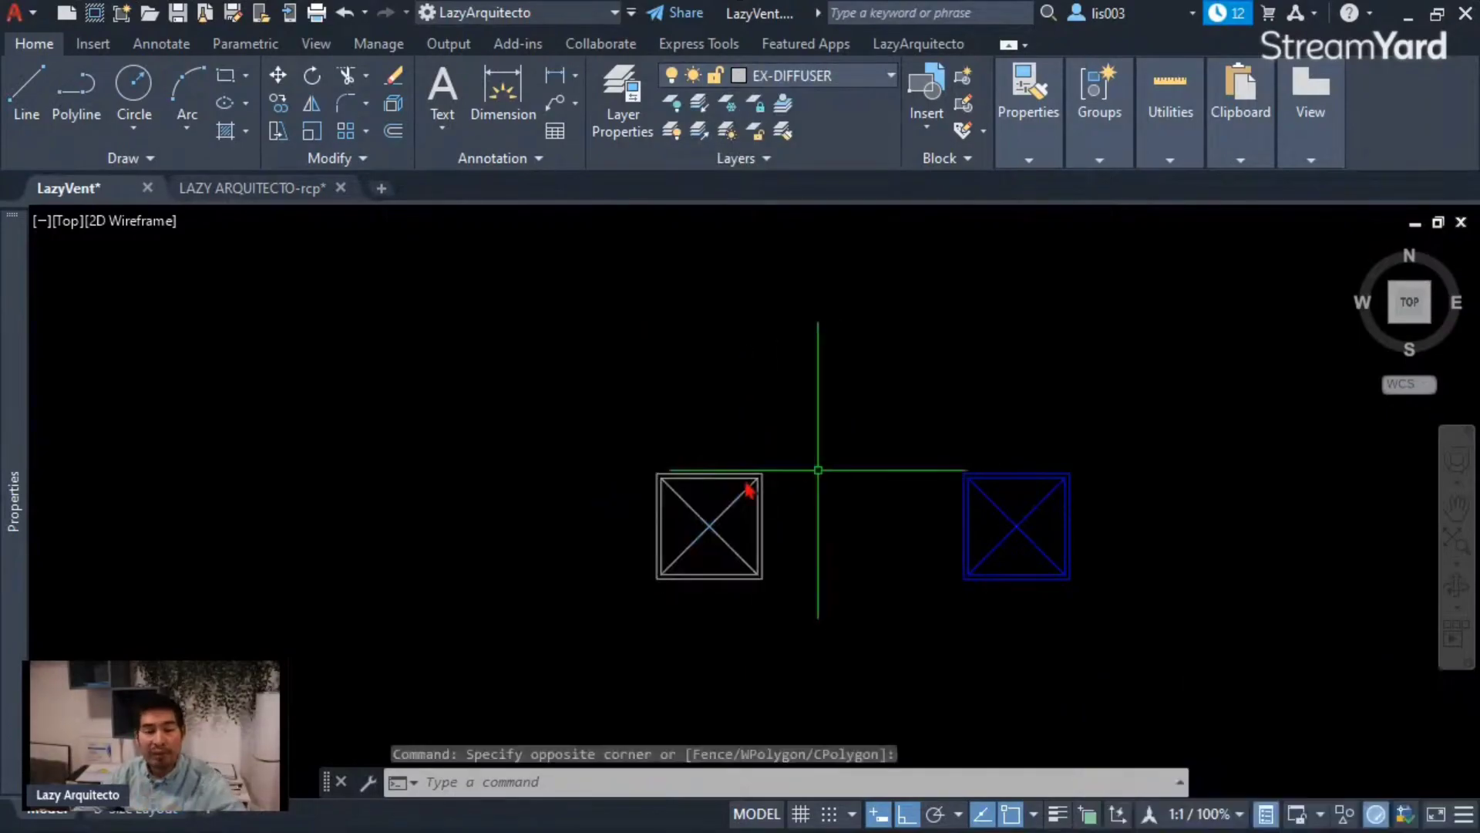
pyautogui.press('Escape')
# Move both LazyVent blocks together a short distance down and to the left.
pyautogui.scroll(-3, 930, 505)
pyautogui.click(950, 509)
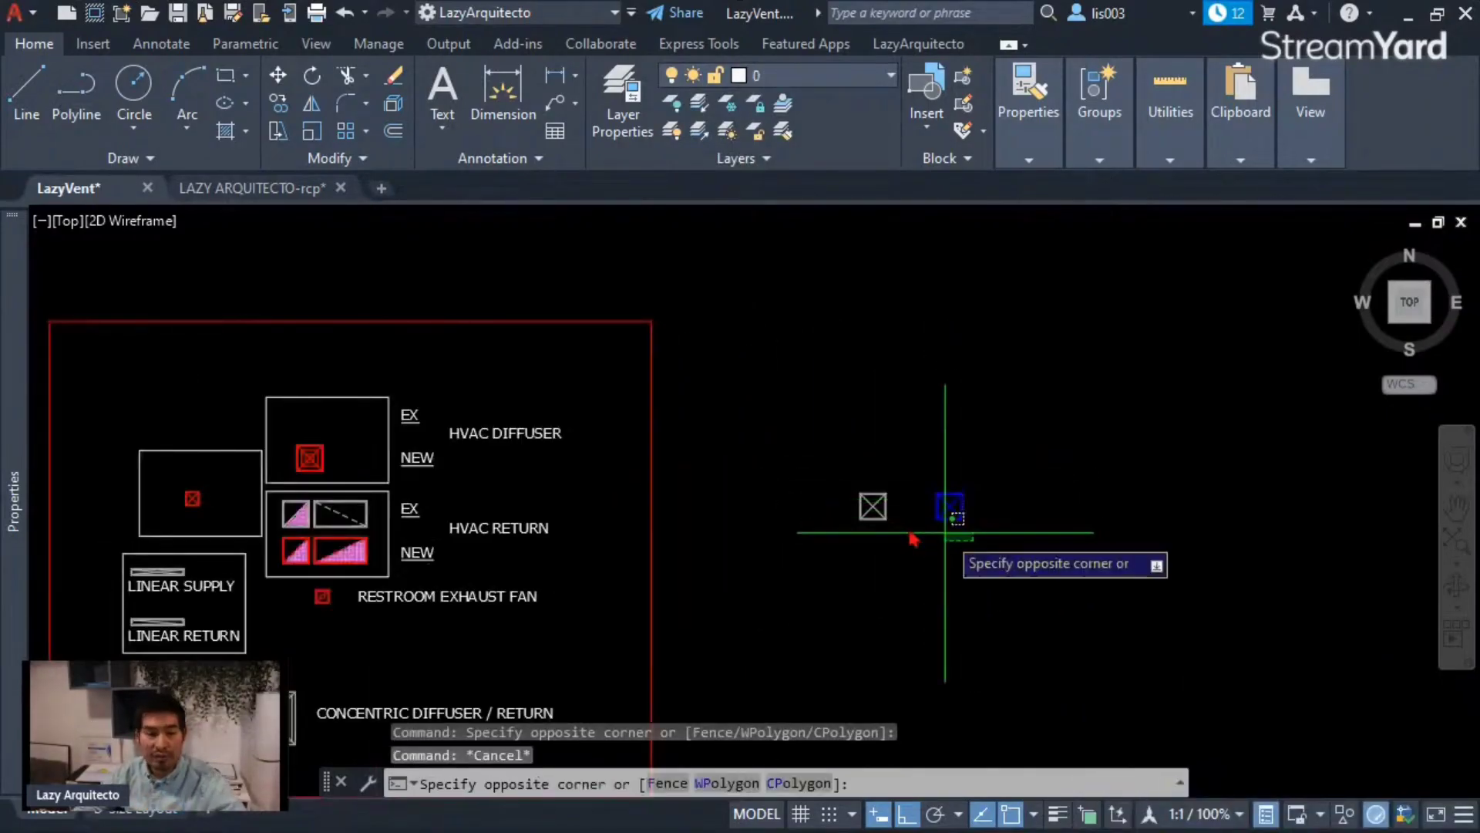
pyautogui.click(855, 505)
pyautogui.moveTo(887, 513); pyautogui.dragTo(823, 567)
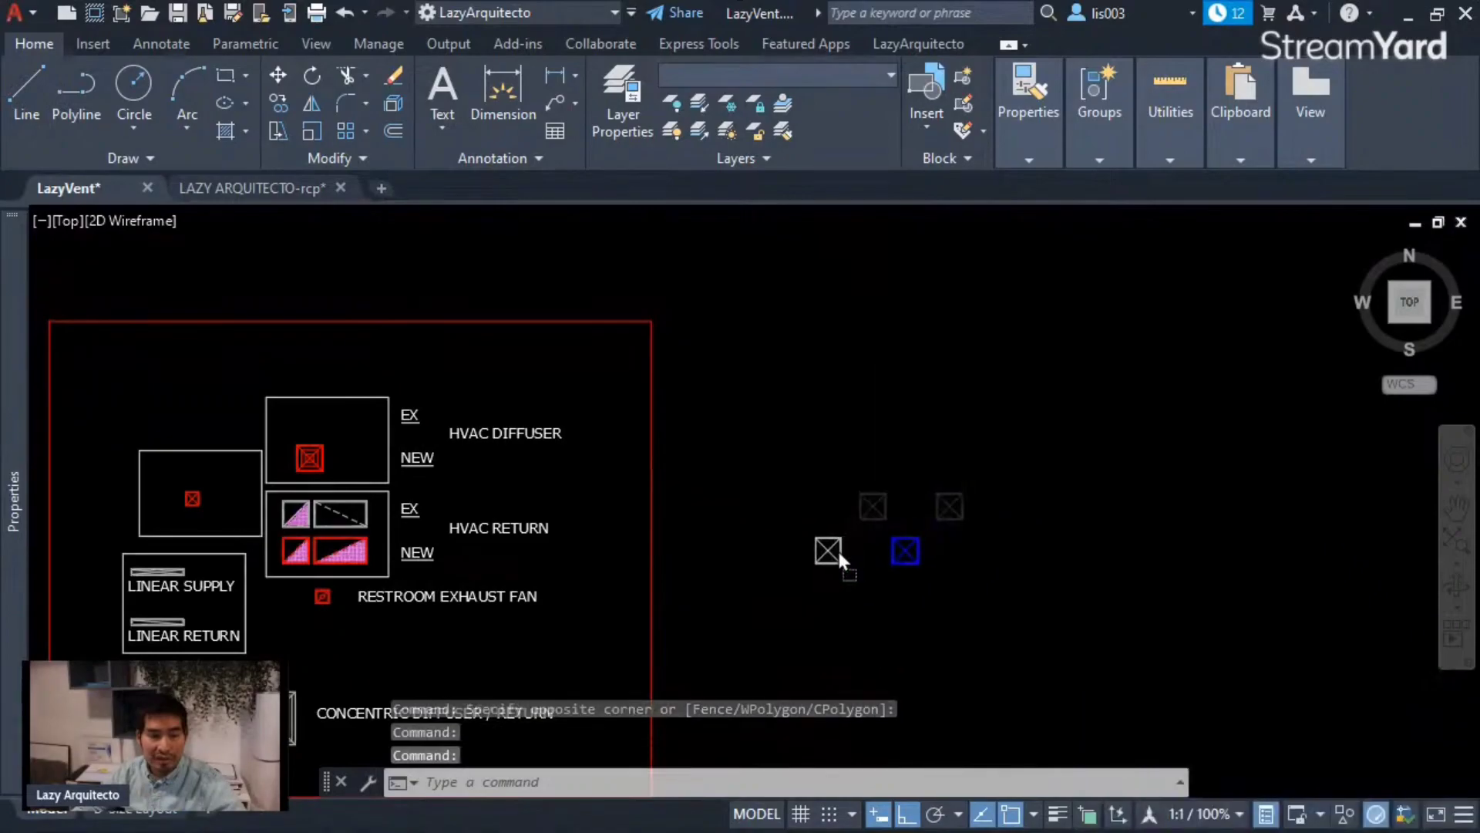
pyautogui.scroll(3, 823, 563)
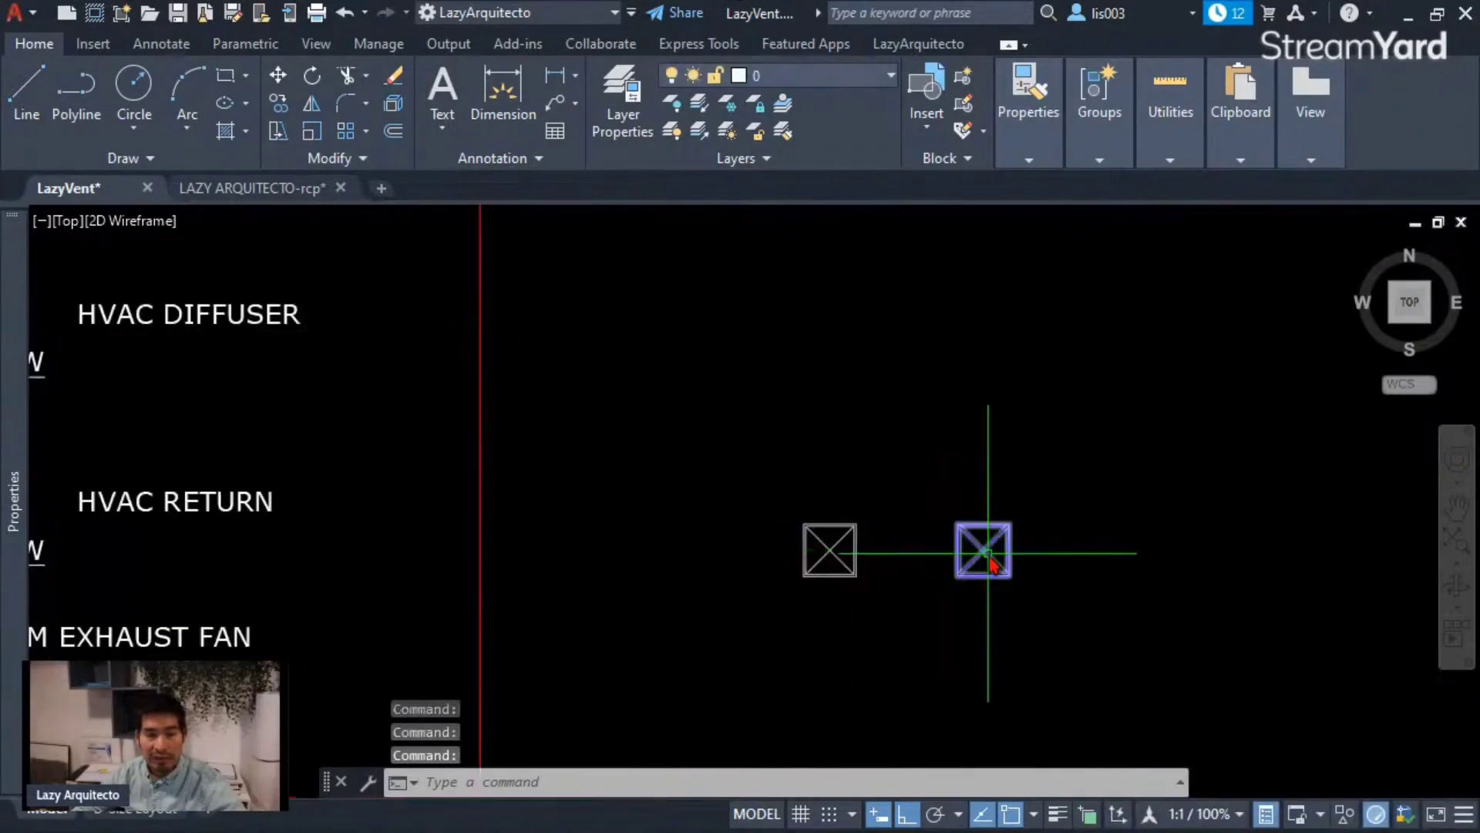
# Switch to the D-Size Layout and frame both vents inside its viewport.
pyautogui.click(160, 814)
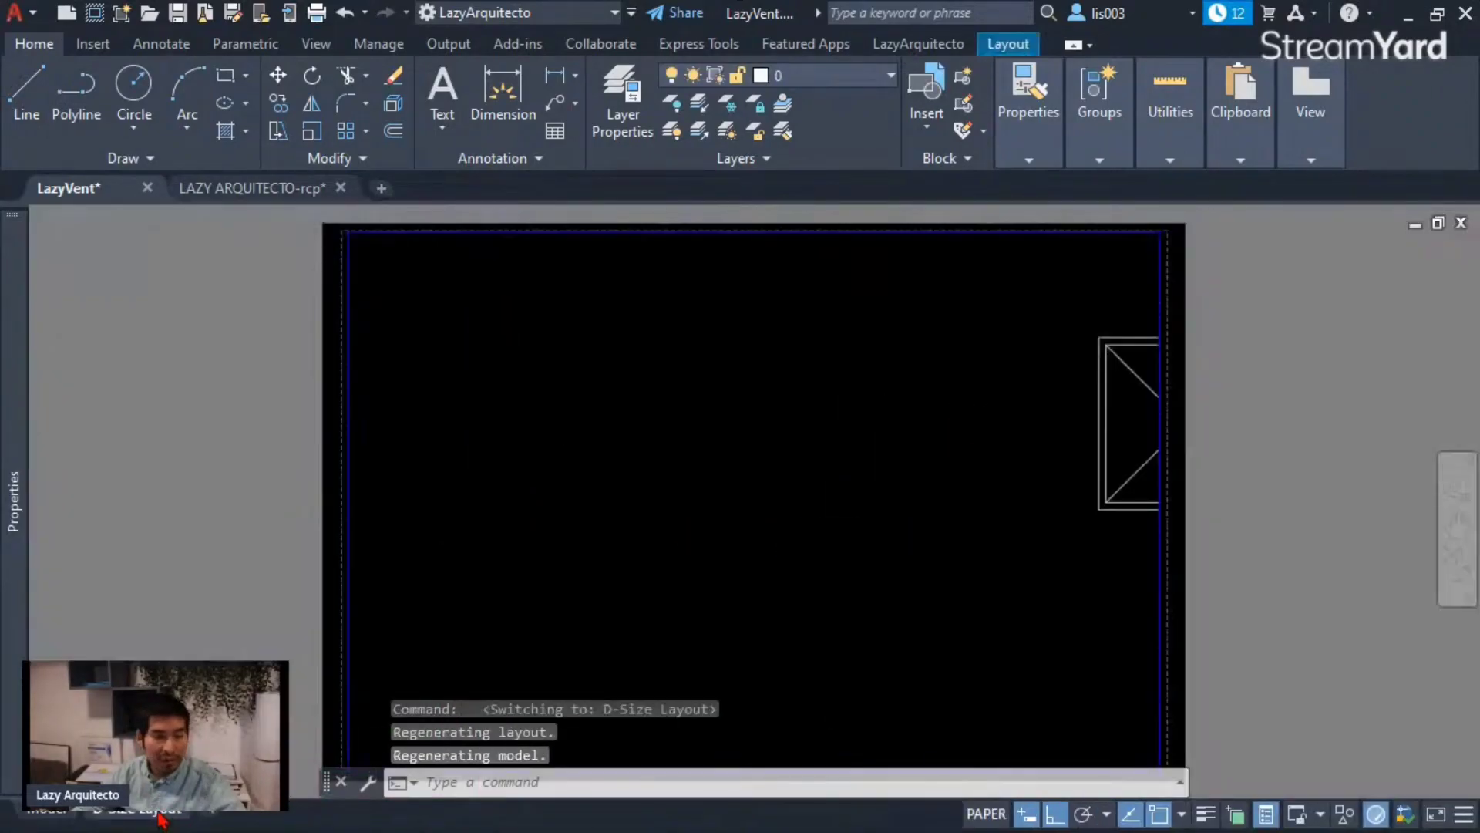
pyautogui.doubleClick(631, 604)
pyautogui.moveTo(916, 486)
pyautogui.mouseDown(button='middle')
pyautogui.moveTo(658, 571)
pyautogui.moveTo(469, 588)
pyautogui.mouseUp(button='middle')
pyautogui.moveTo(947, 513); pyautogui.dragTo(730, 568, button='middle')
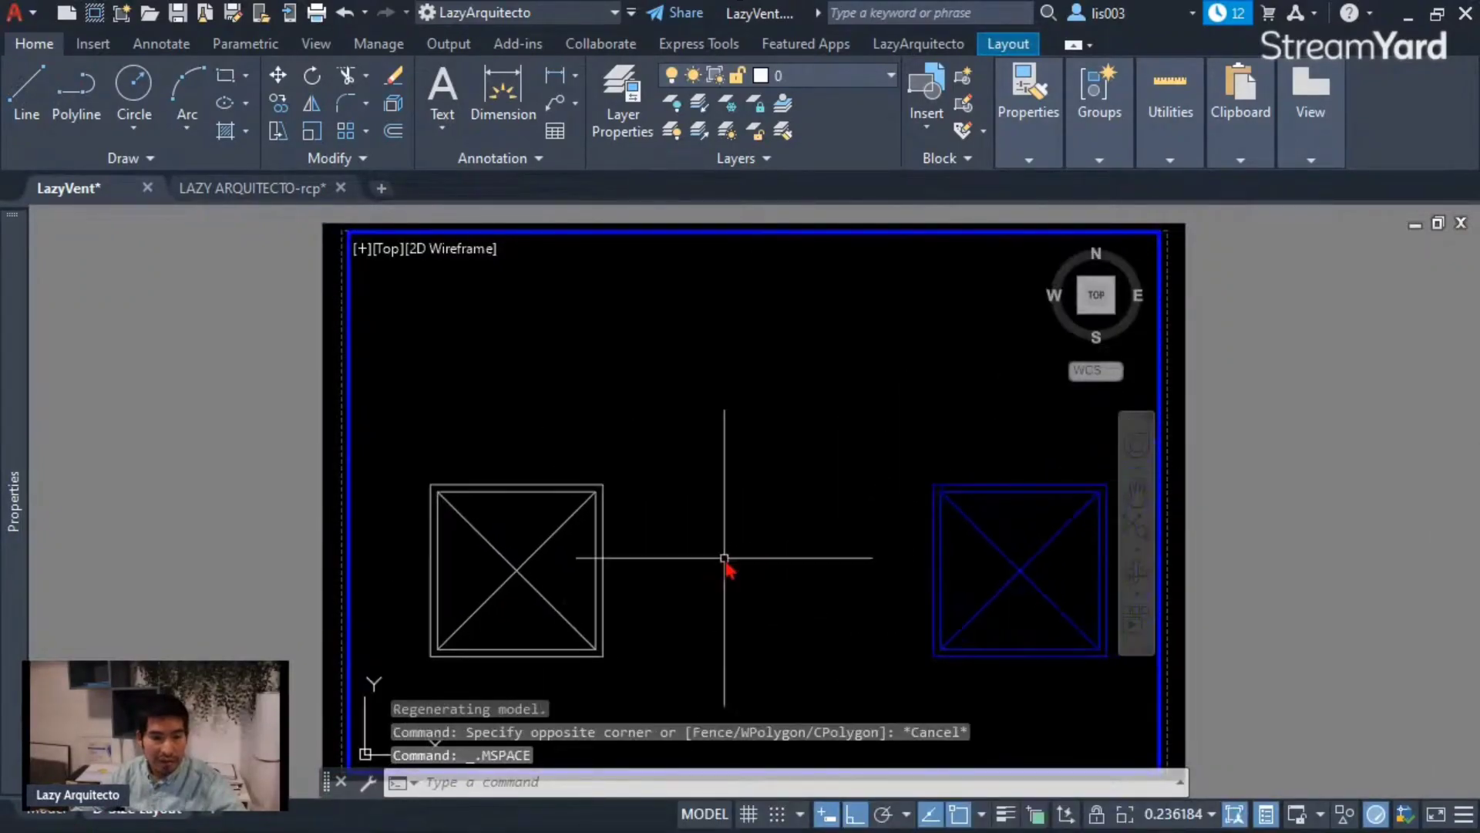
pyautogui.doubleClick(1231, 516)
# Preview the layout's plot to compare the lineweights of the existing and new vents, and close the preview.
pyautogui.moveTo(1215, 93)
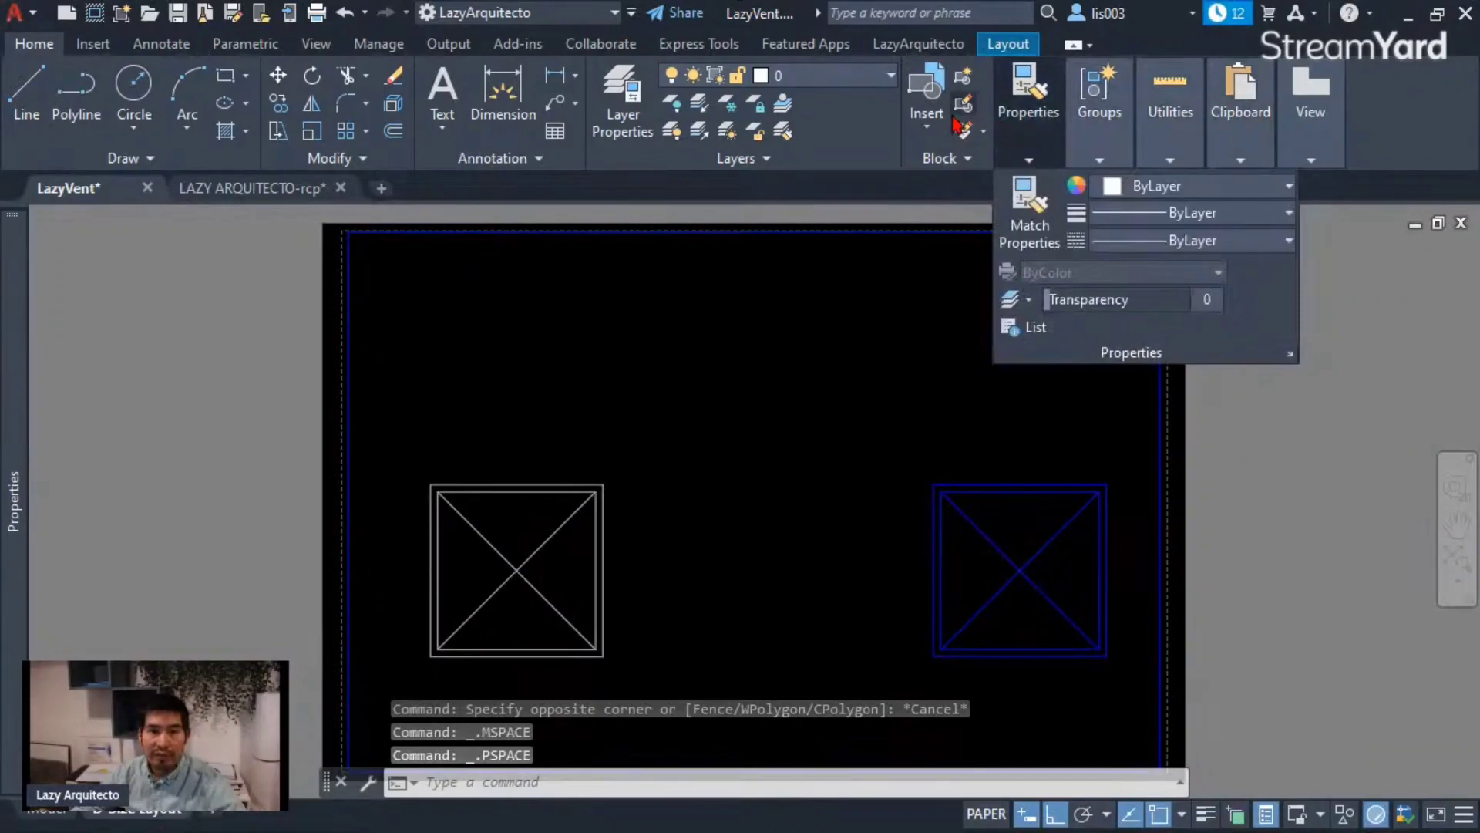
pyautogui.click(918, 43)
pyautogui.moveTo(1365, 127)
pyautogui.click(1358, 212)
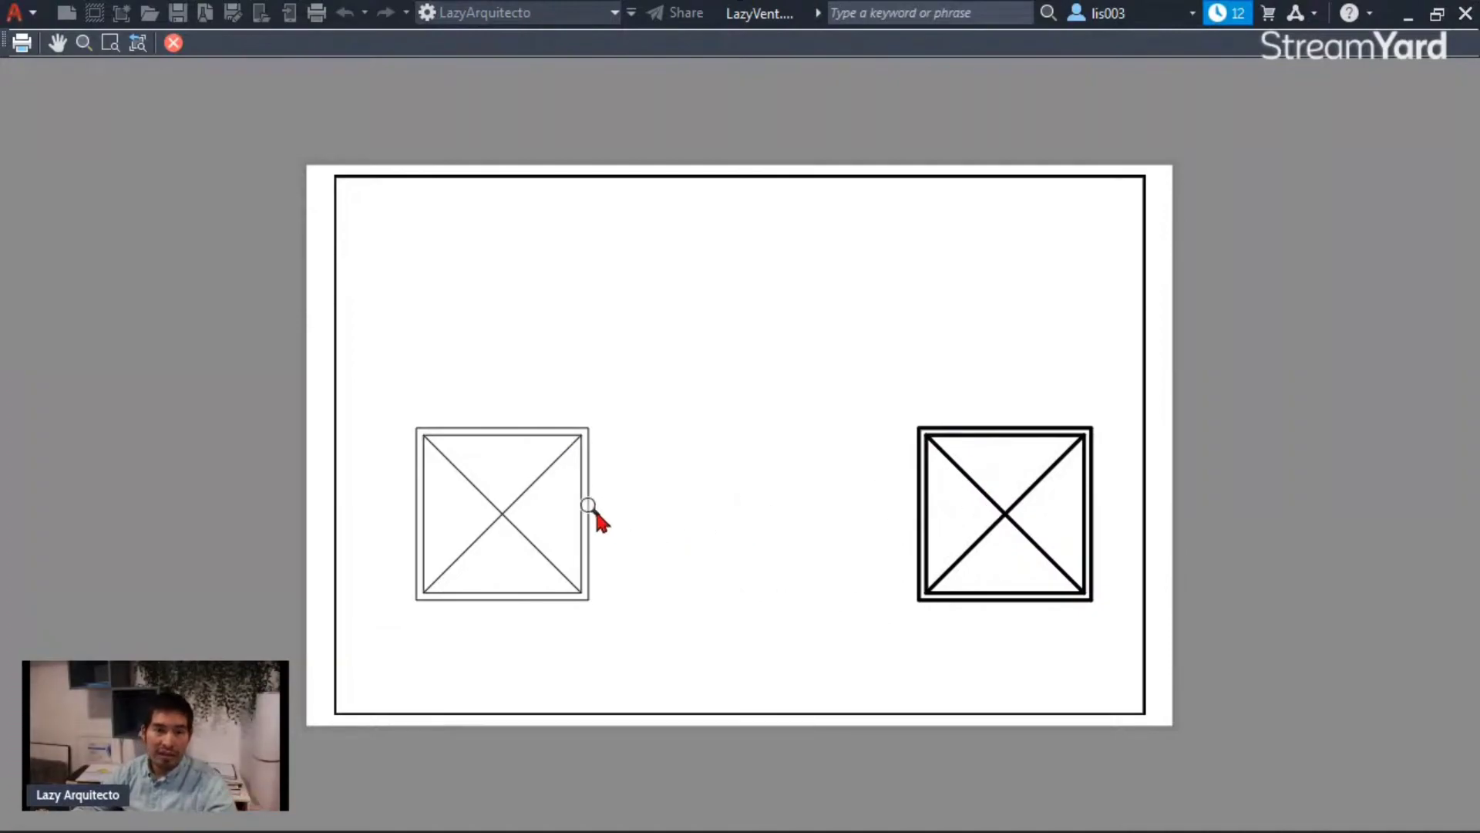
pyautogui.press('Escape')
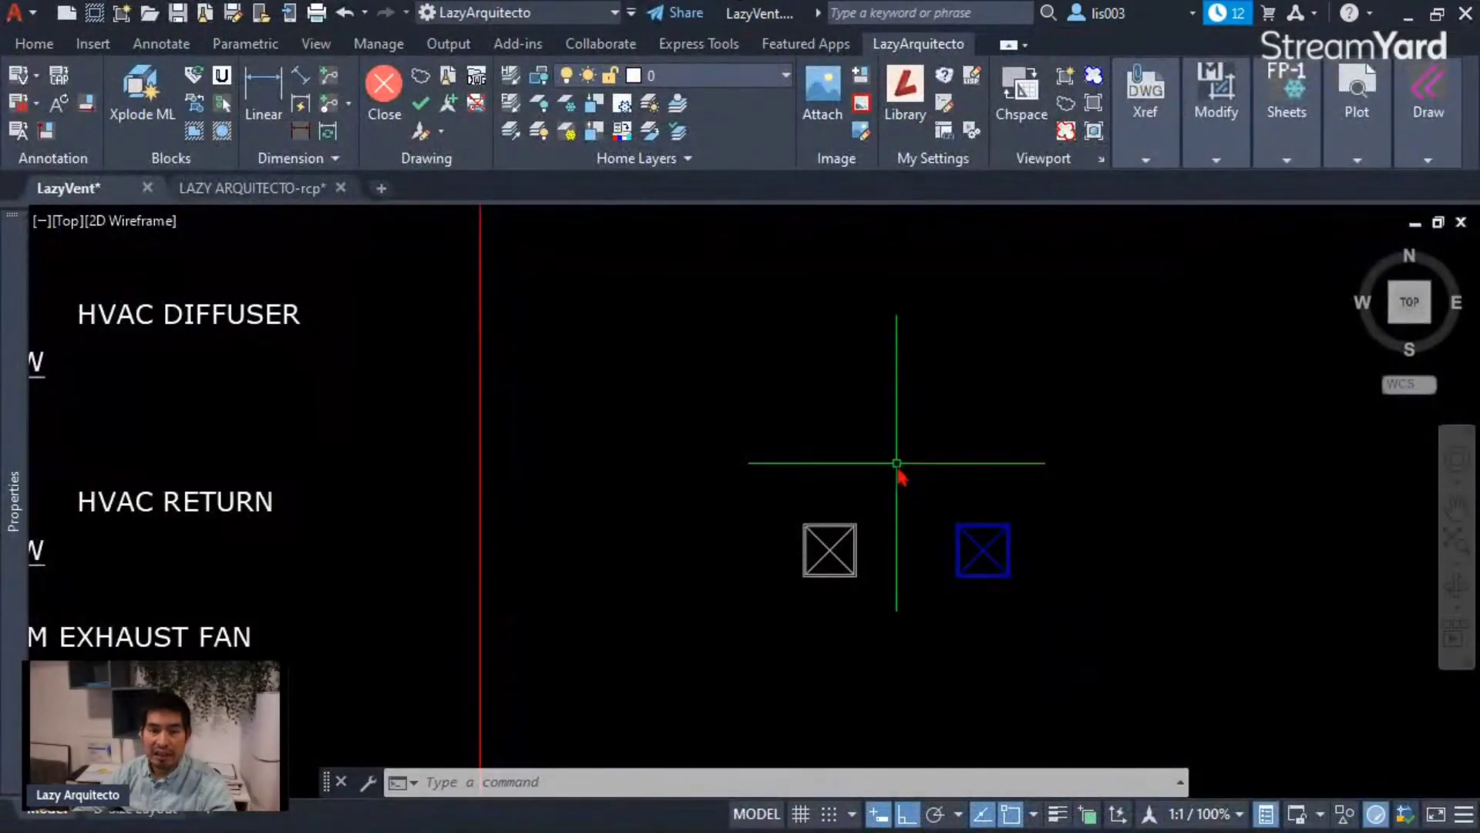
# Delete the red NEW diffuser symbol along with the HVAC DIFFUSER group's frame and text labels from the legend.
pyautogui.scroll(-3, 941, 490)
pyautogui.scroll(3, 540, 417)
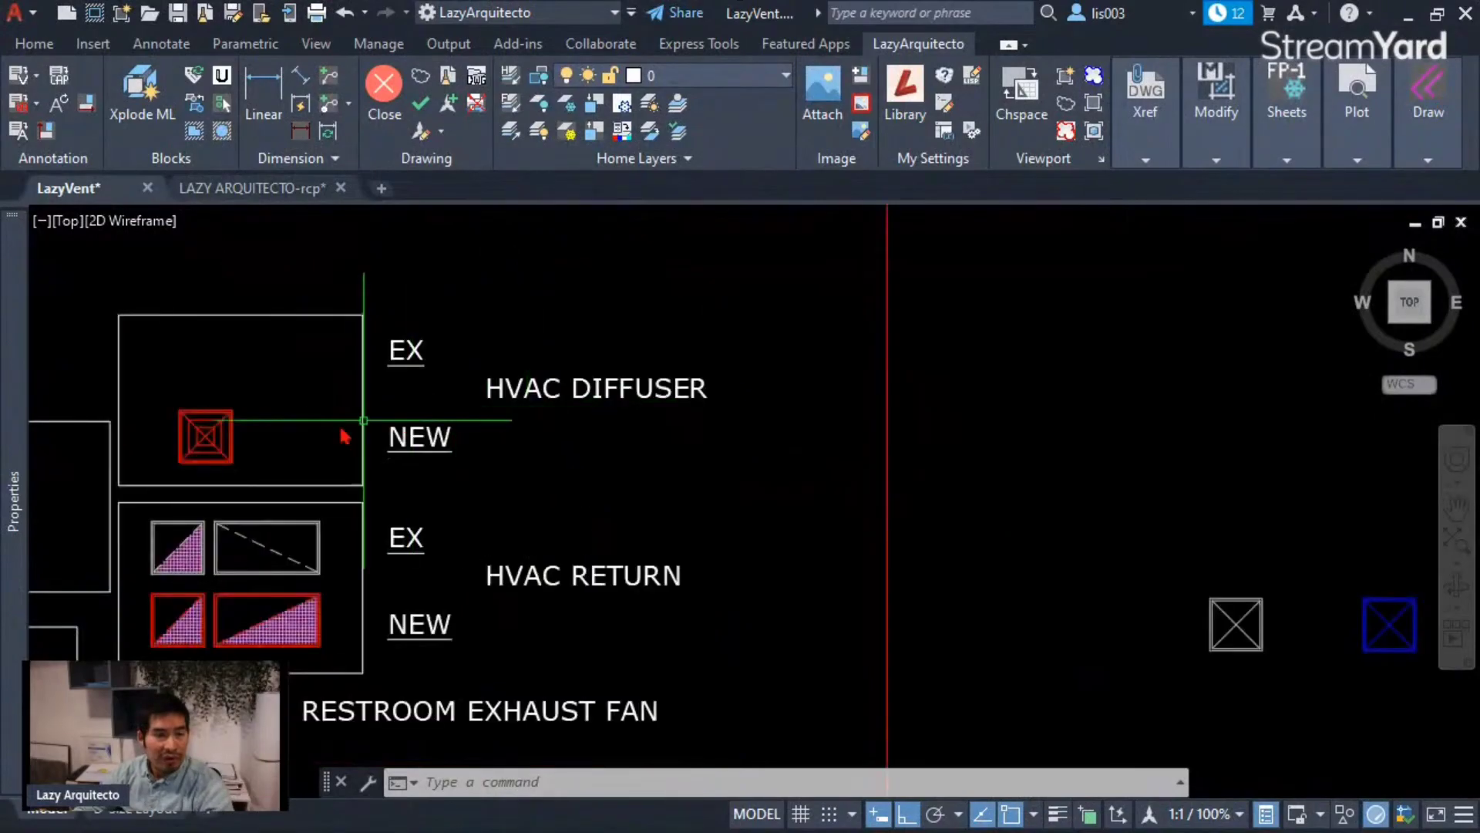
pyautogui.click(185, 416)
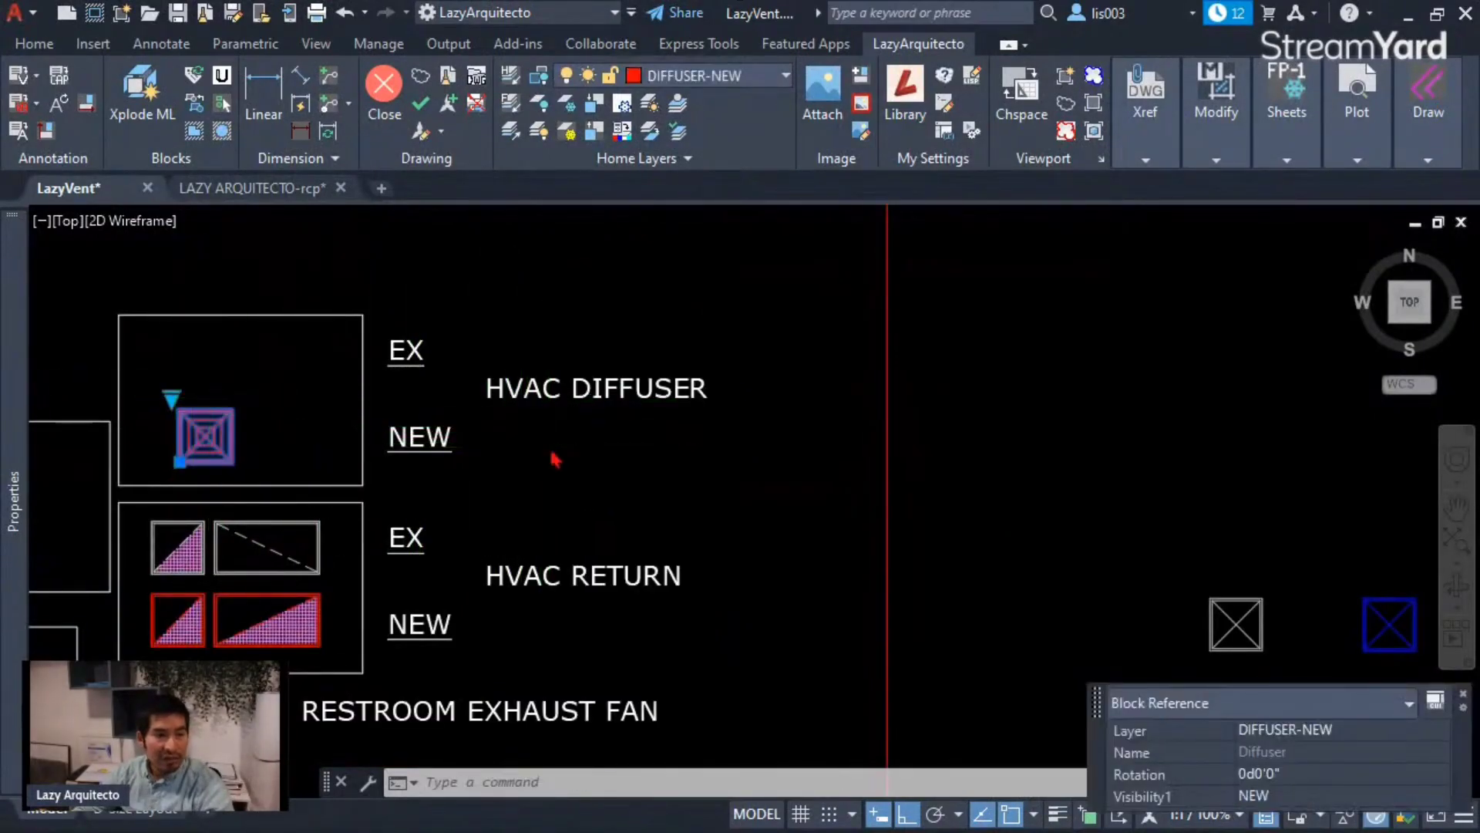
pyautogui.press('Delete')
pyautogui.click(529, 463)
pyautogui.click(301, 299)
pyautogui.press('Delete')
pyautogui.scroll(-3, 532, 401)
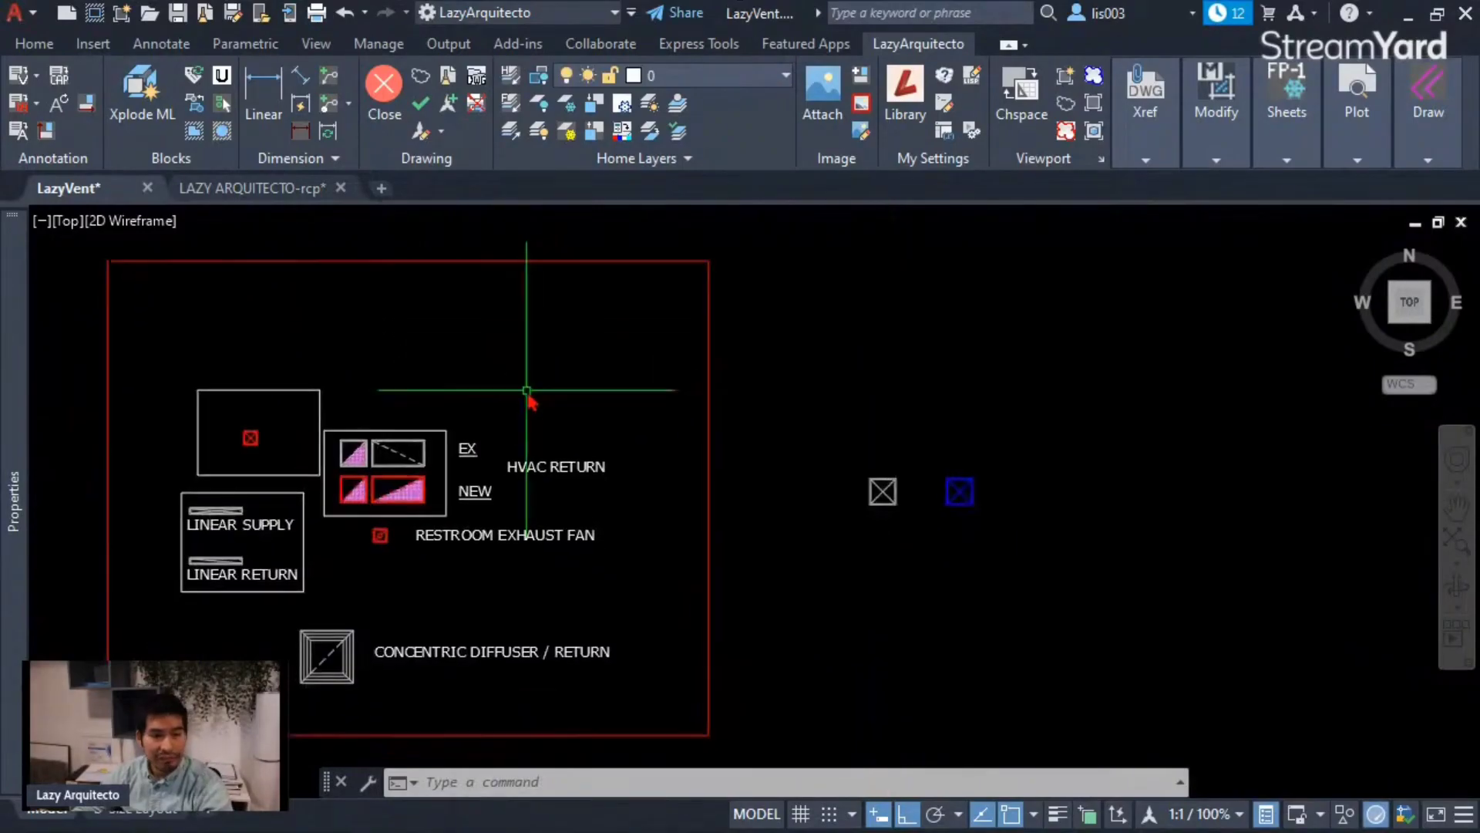
# Examine the old existing return symbol in the HVAC RETURN group, including its hatch, dashed diagonal and block properties.
pyautogui.scroll(6, 351, 465)
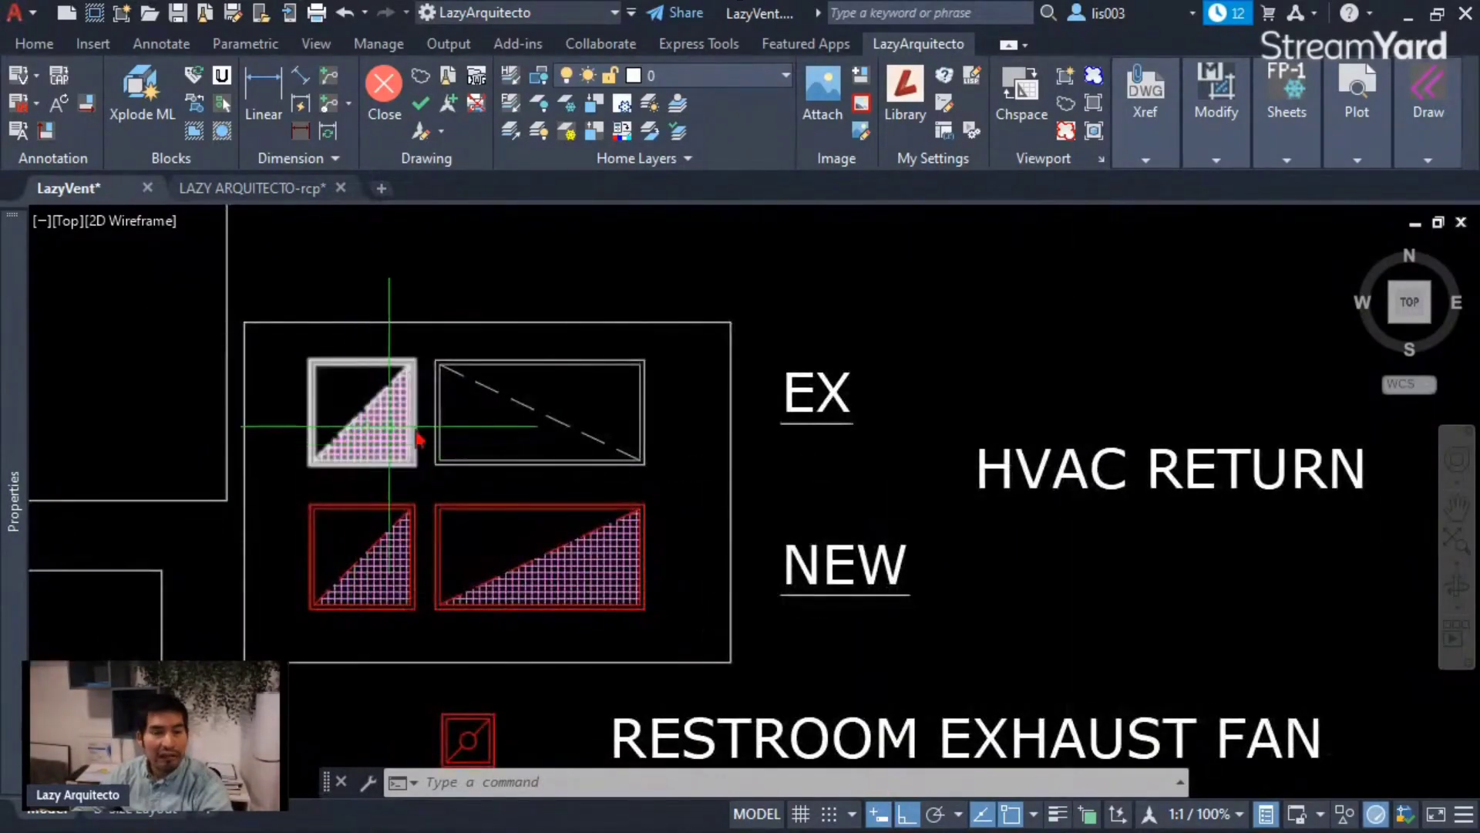
pyautogui.click(417, 378)
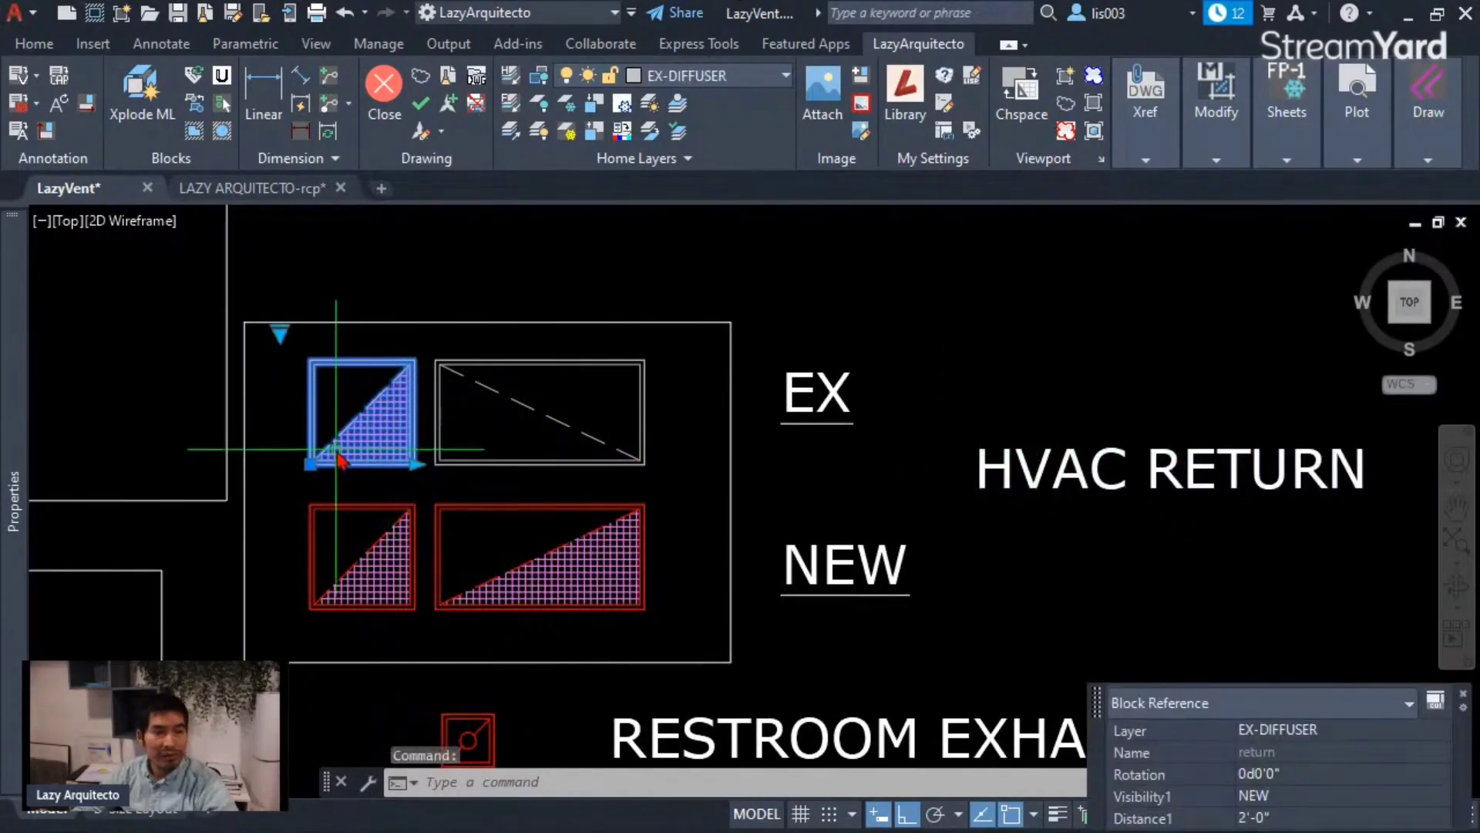
pyautogui.press('Escape')
pyautogui.scroll(3, 337, 458)
pyautogui.scroll(2, 382, 423)
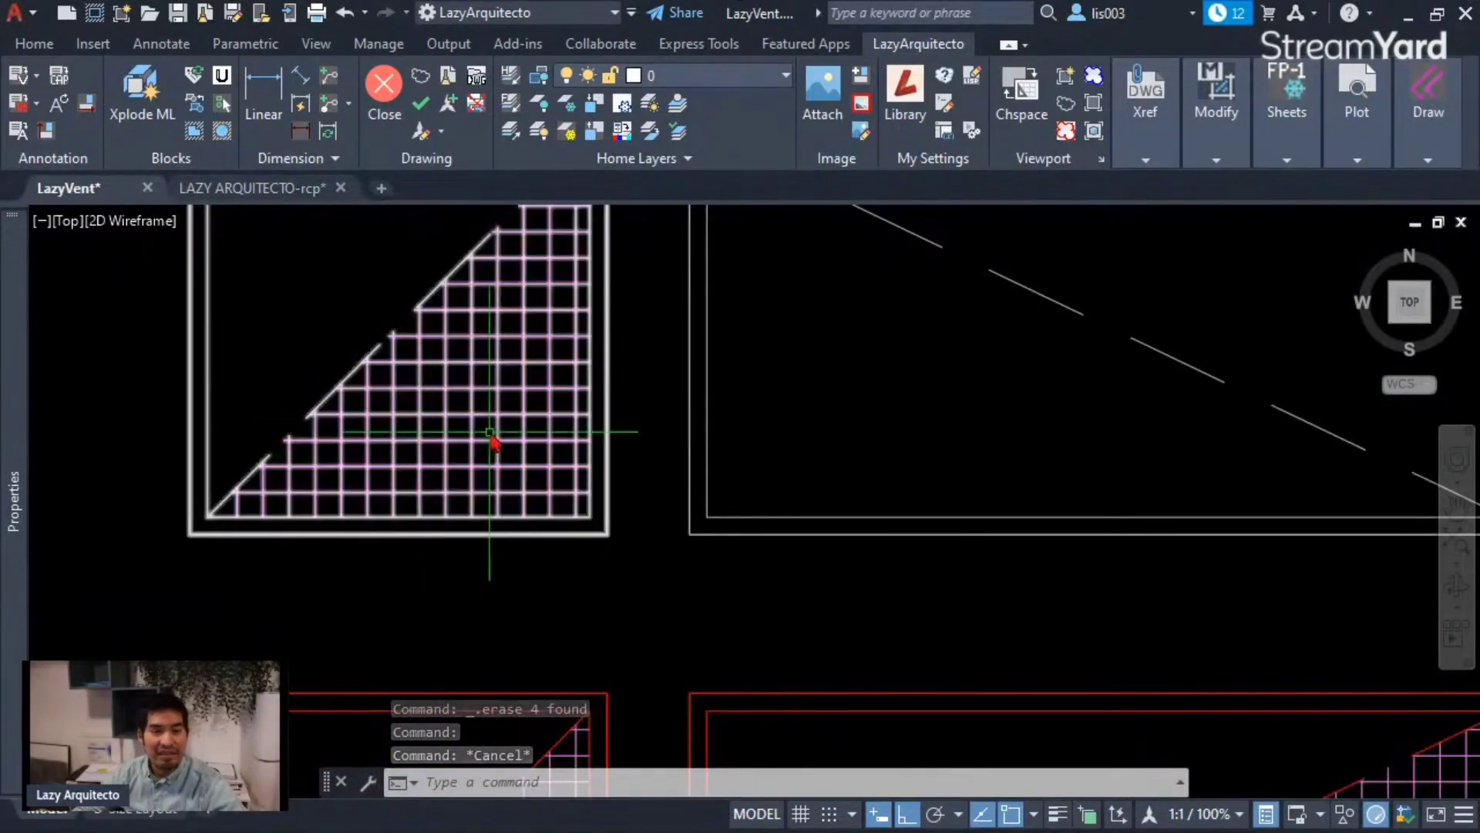
pyautogui.scroll(-2, 312, 505)
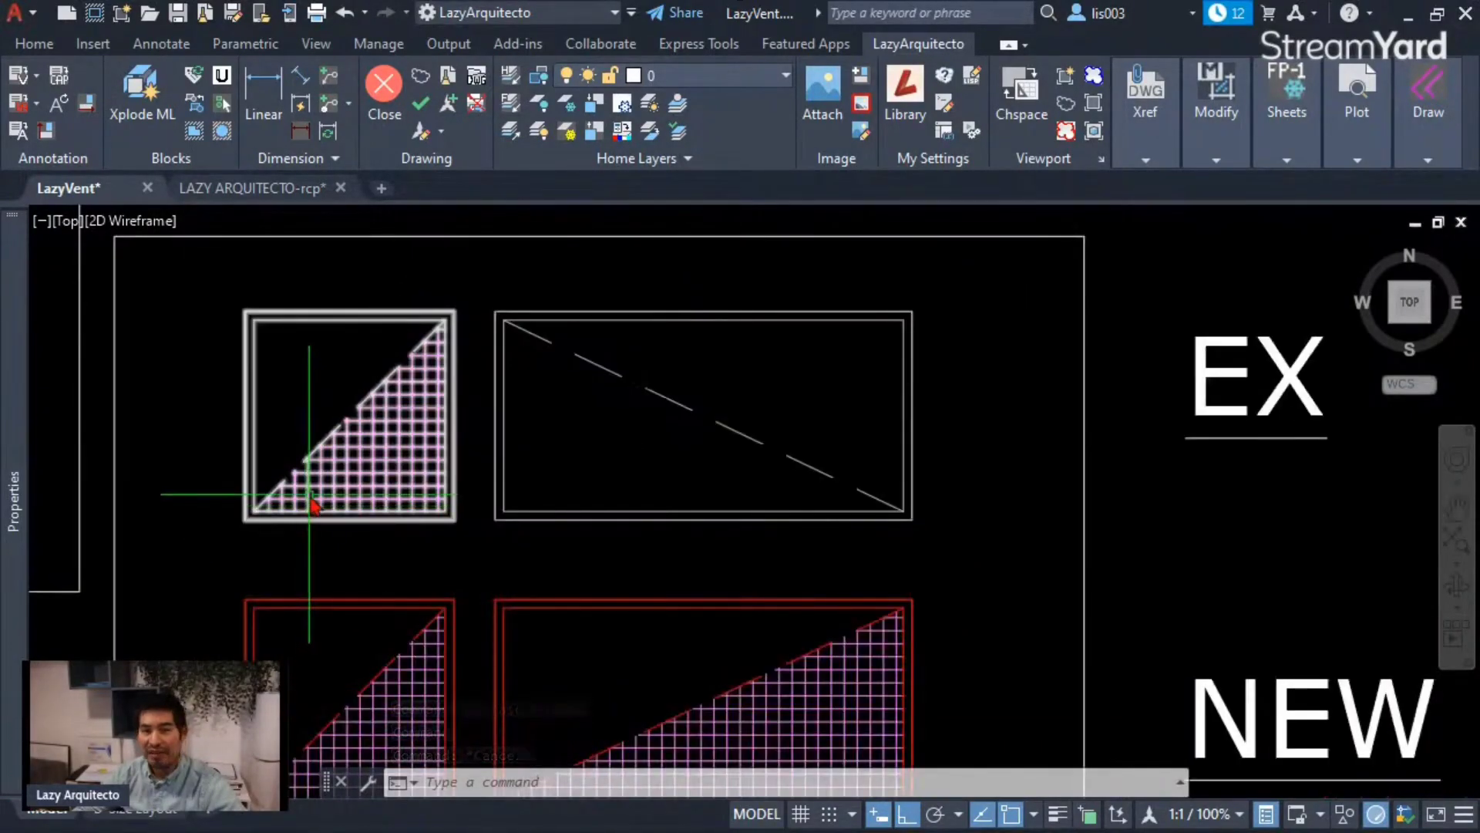
pyautogui.scroll(-4, 313, 505)
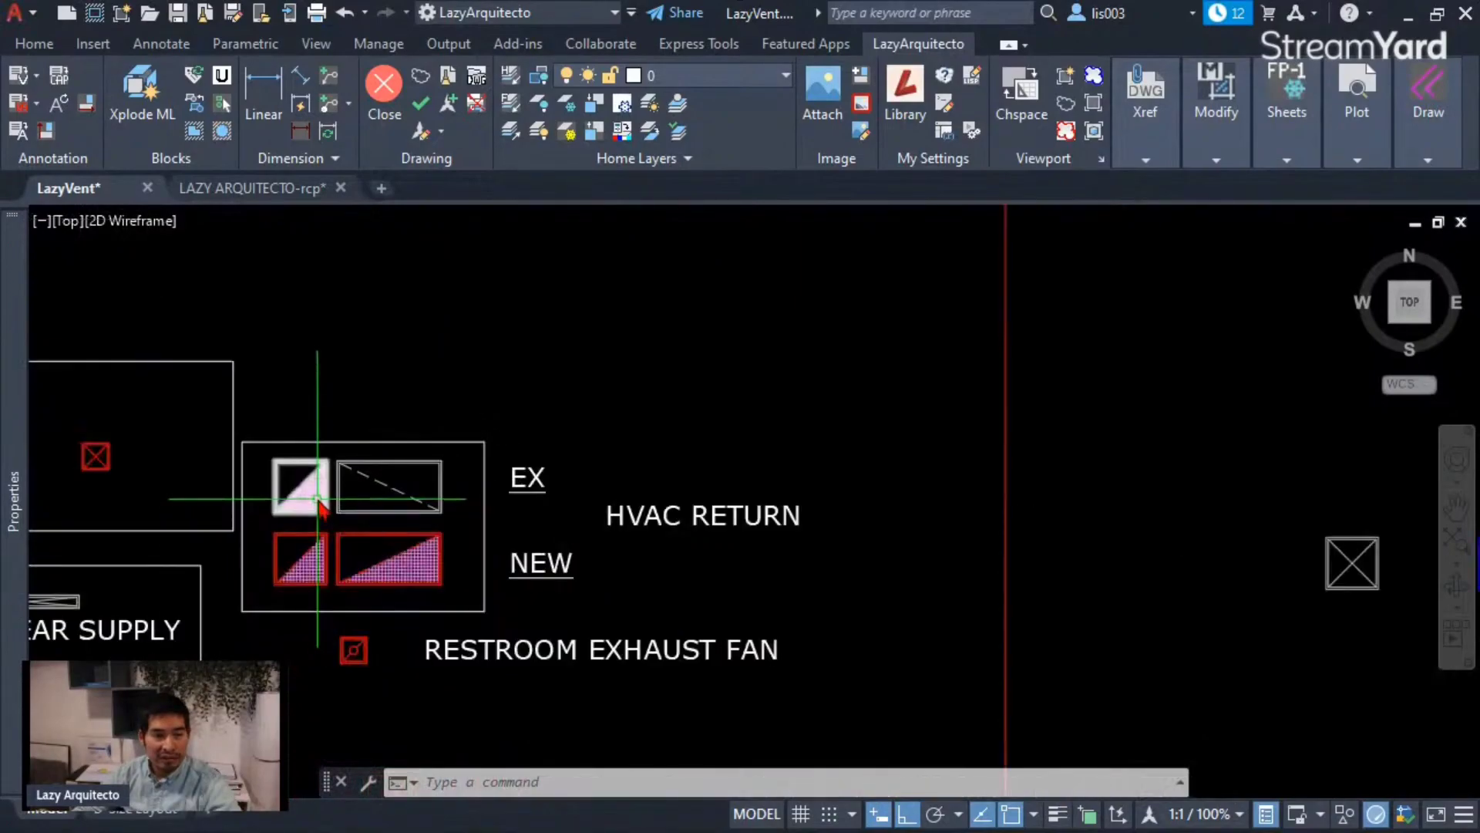
pyautogui.click(316, 498)
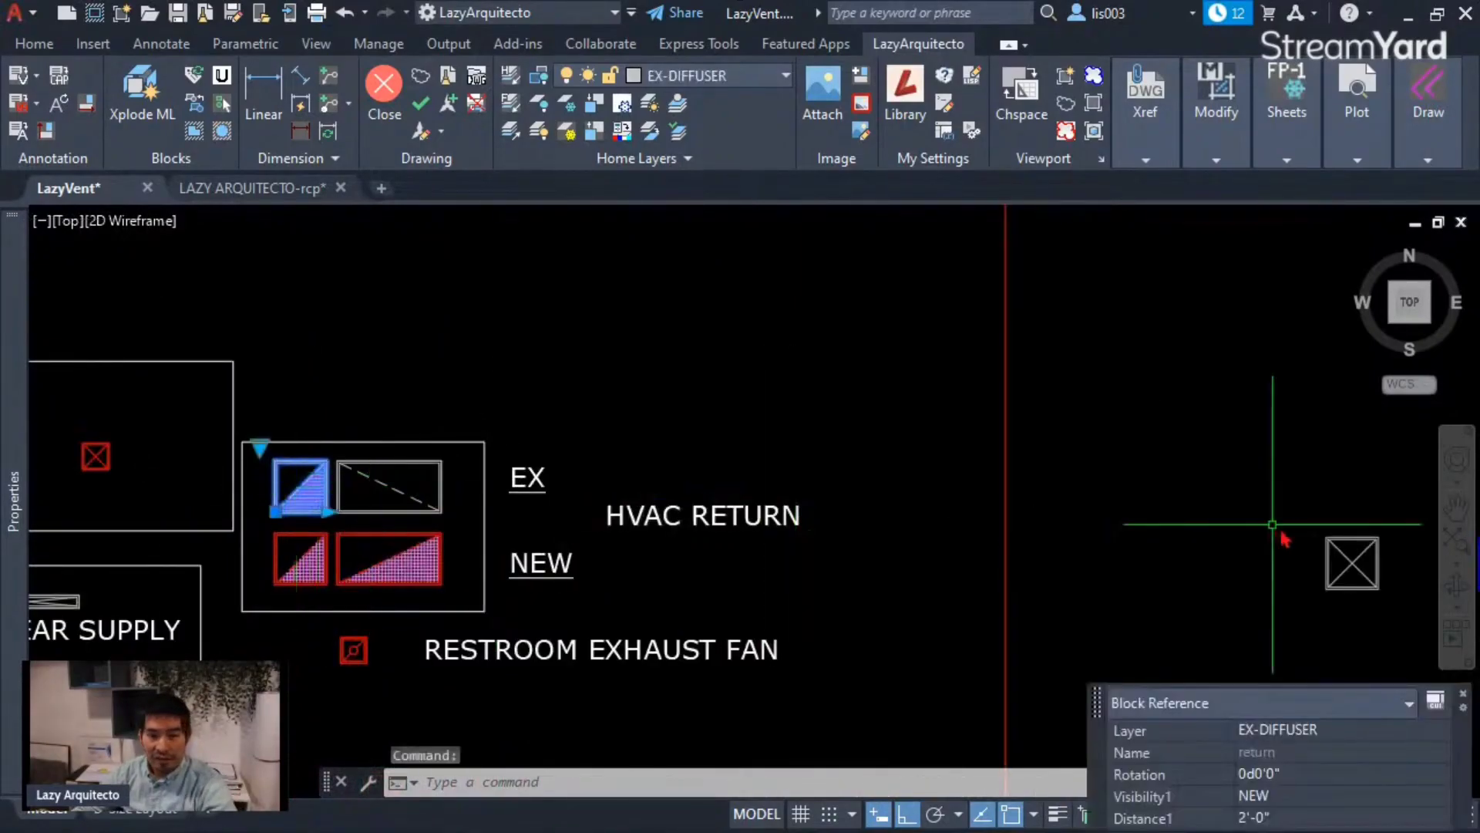
pyautogui.press('Escape')
# Set the visibility state of the LazyVent block on the EX-DIFFUSER layer to RETURN.
pyautogui.click(1348, 553)
pyautogui.moveTo(1372, 538); pyautogui.dragTo(945, 453, button='middle')
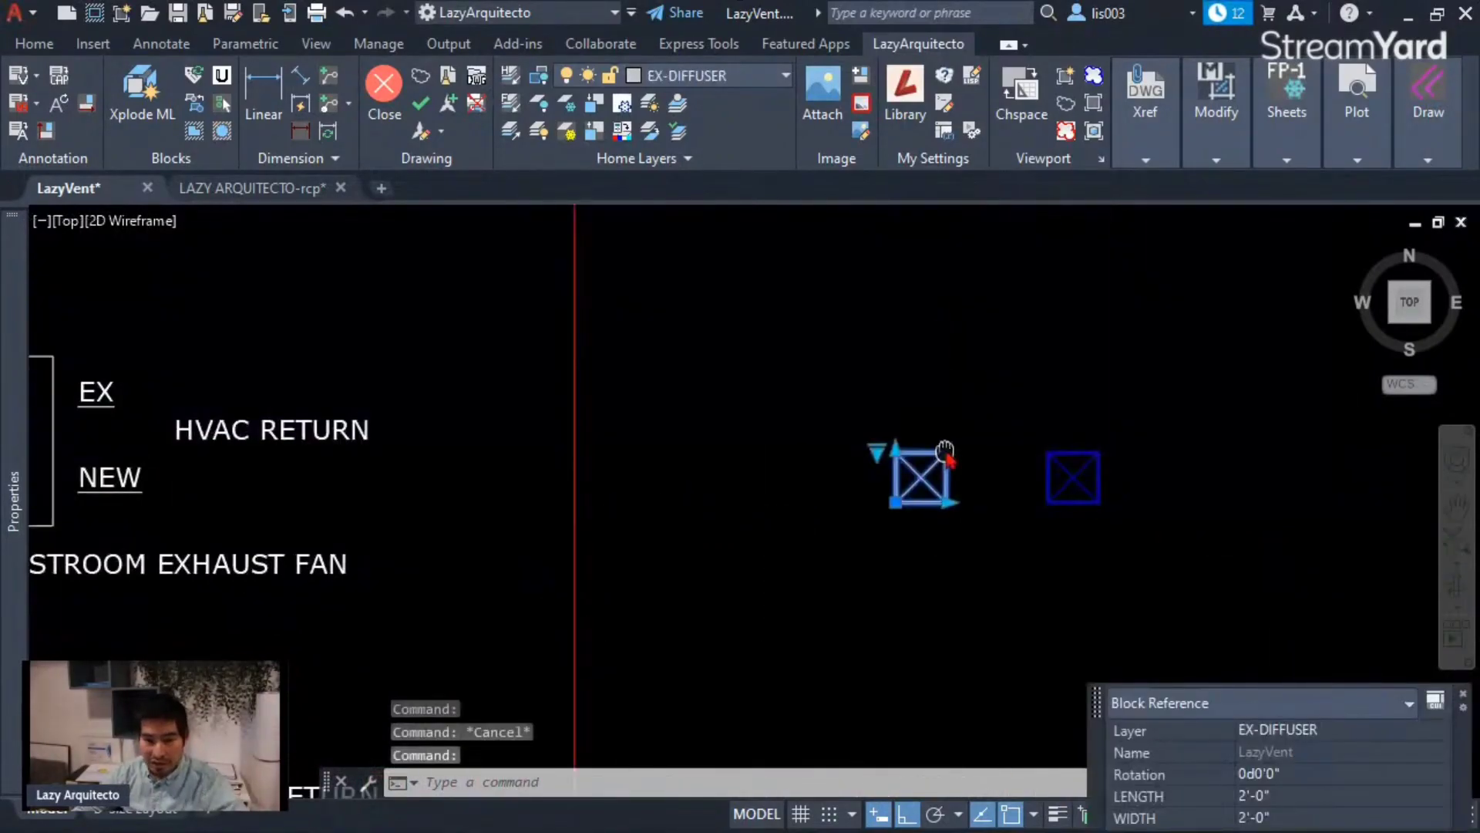
pyautogui.click(877, 453)
pyautogui.click(937, 493)
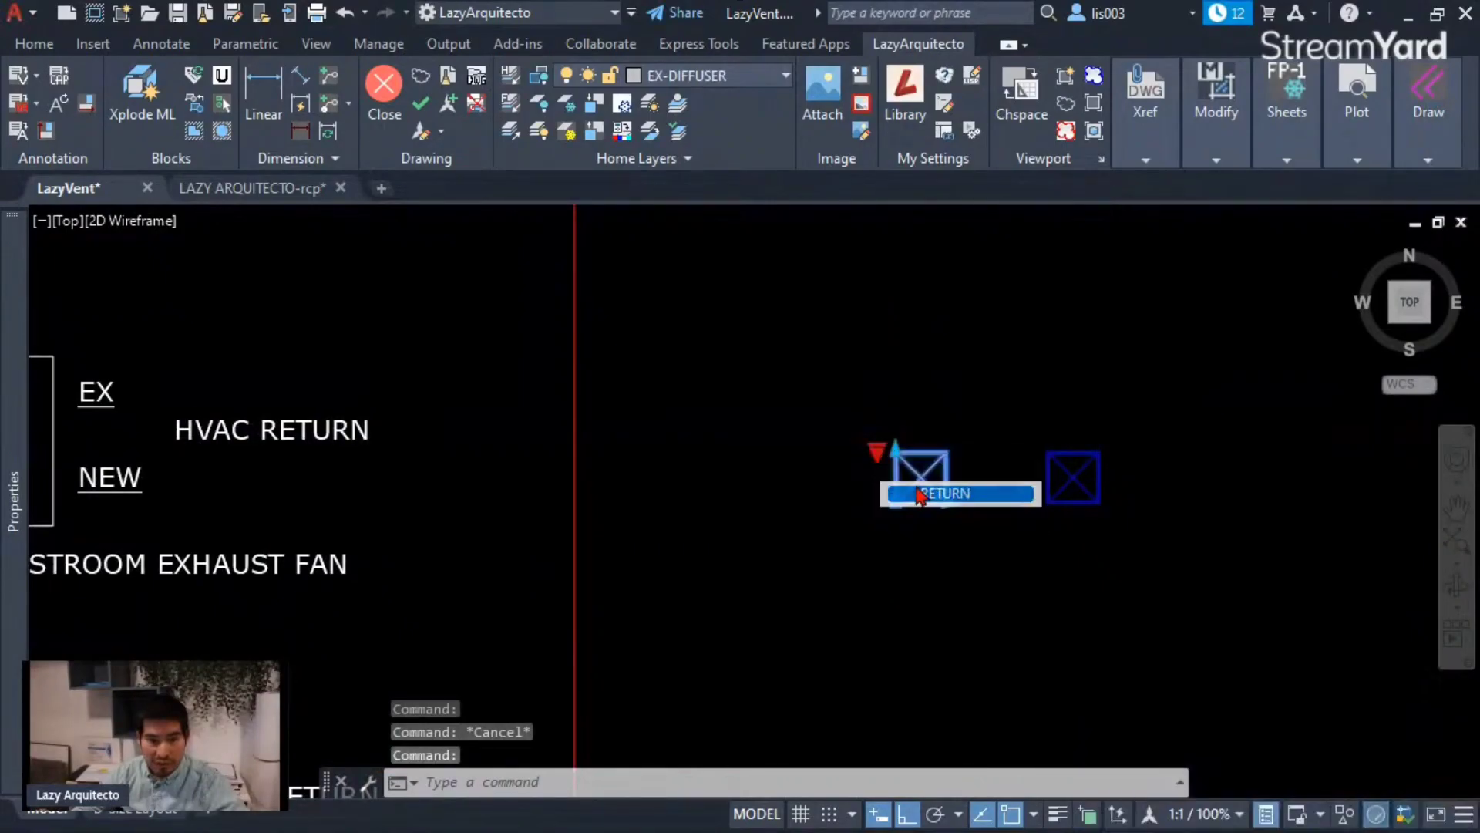
pyautogui.press('Escape')
pyautogui.moveTo(827, 492); pyautogui.dragTo(1206, 525, button='middle')
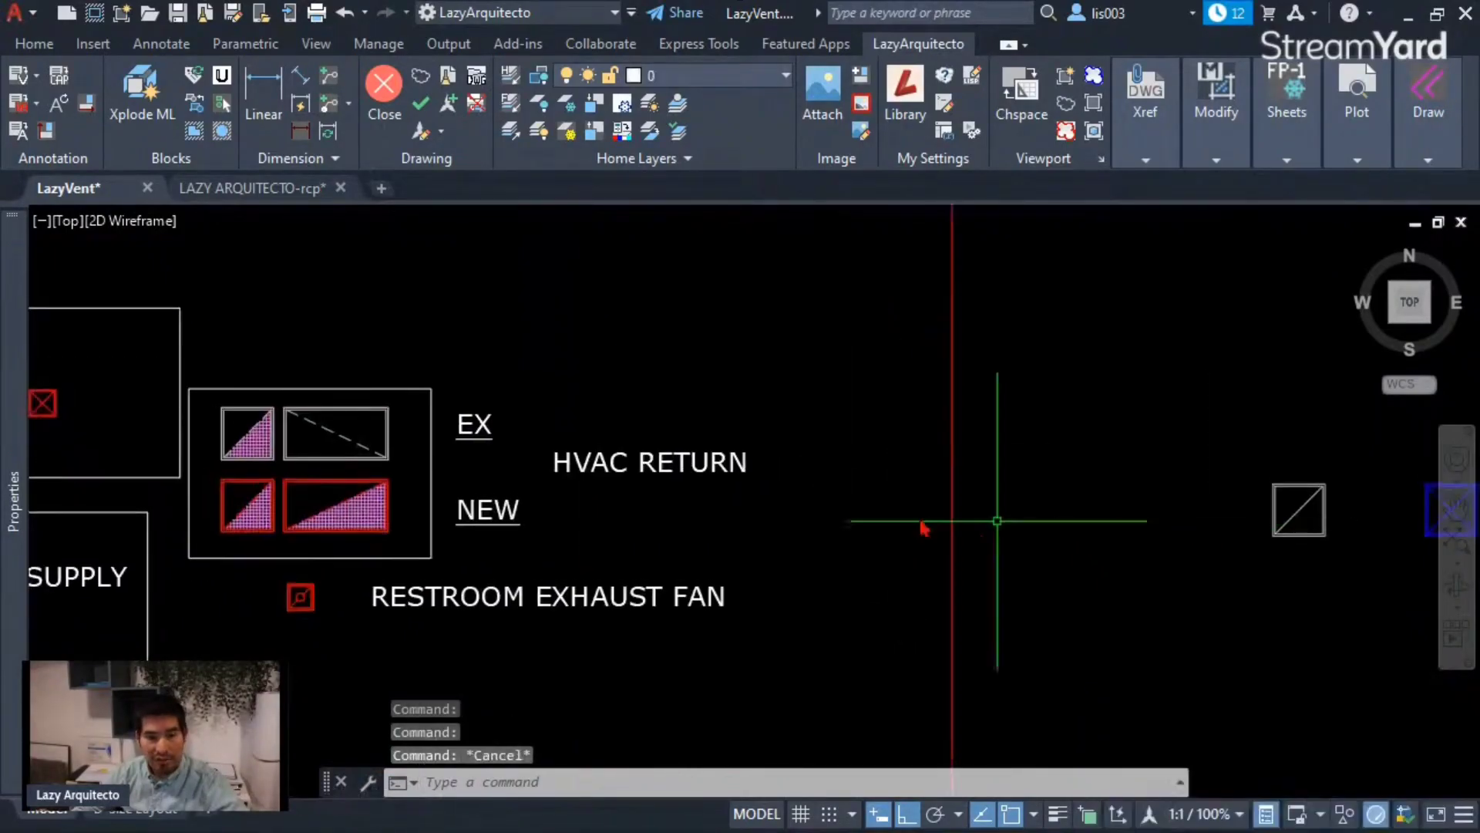
# Delete the square EX symbol from the HVAC RETURN group and check the block properties of the rectangular EX symbol.
pyautogui.click(275, 435)
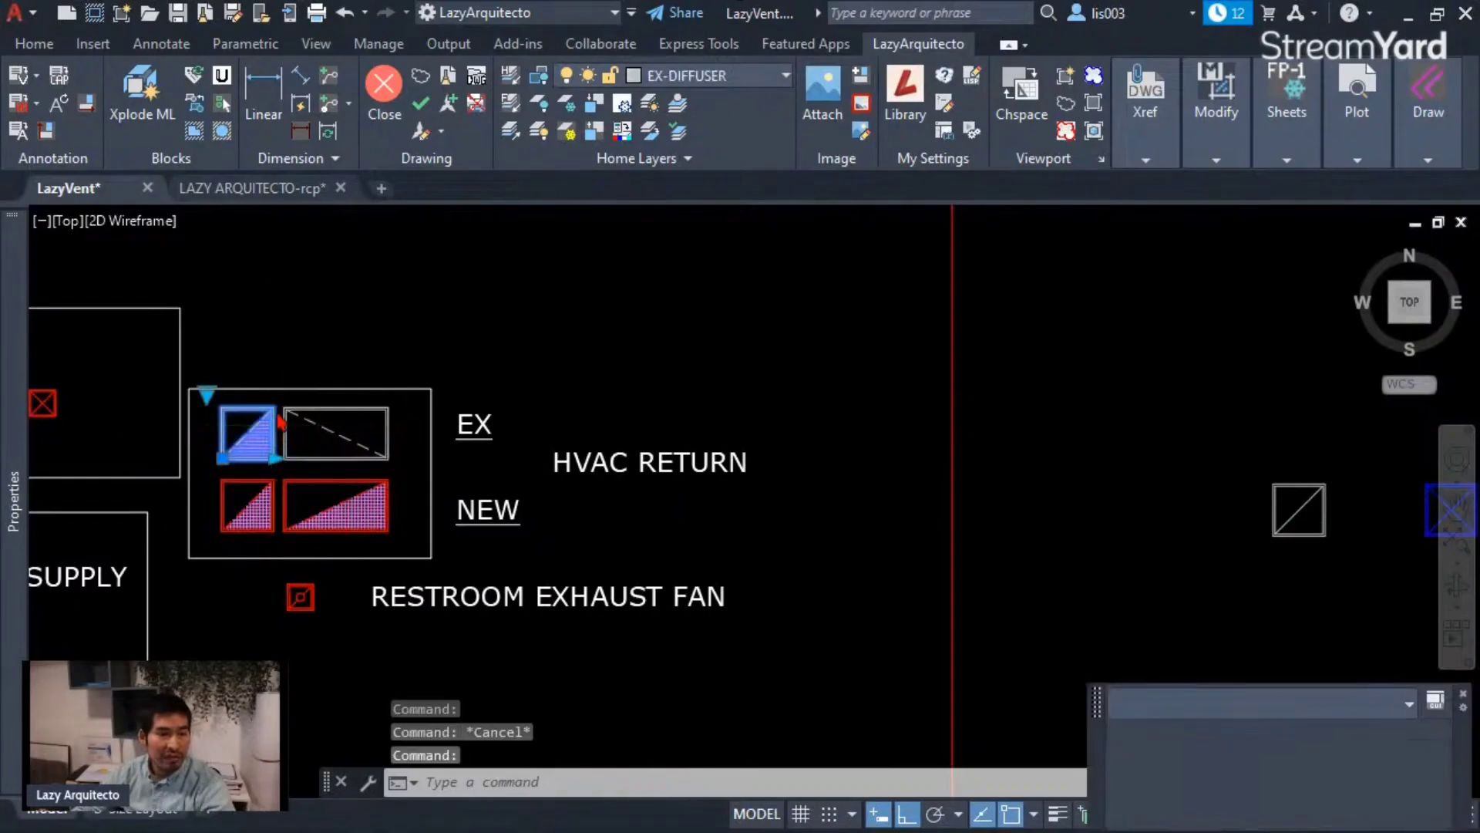
pyautogui.press('Delete')
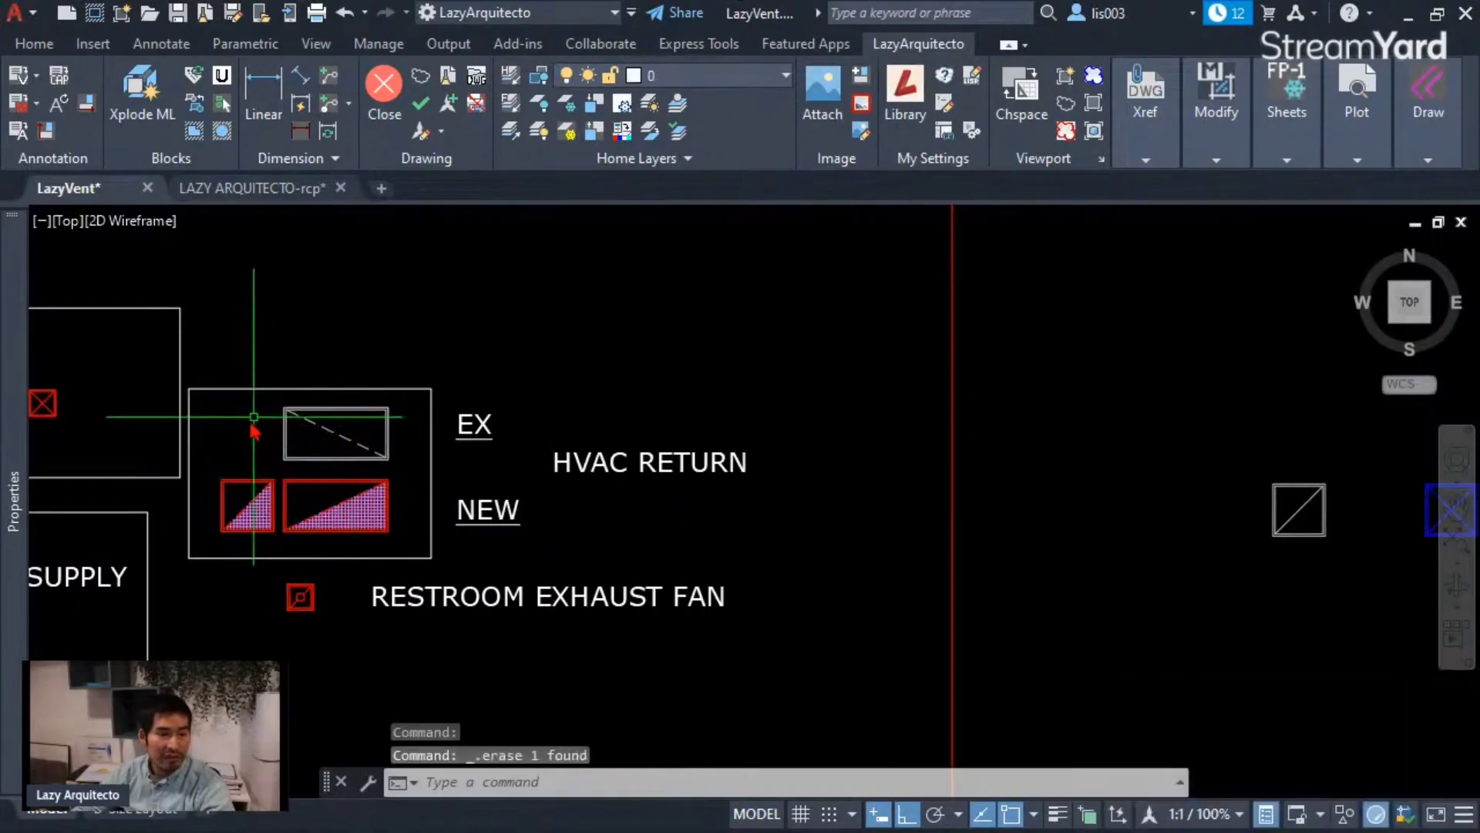
pyautogui.click(308, 425)
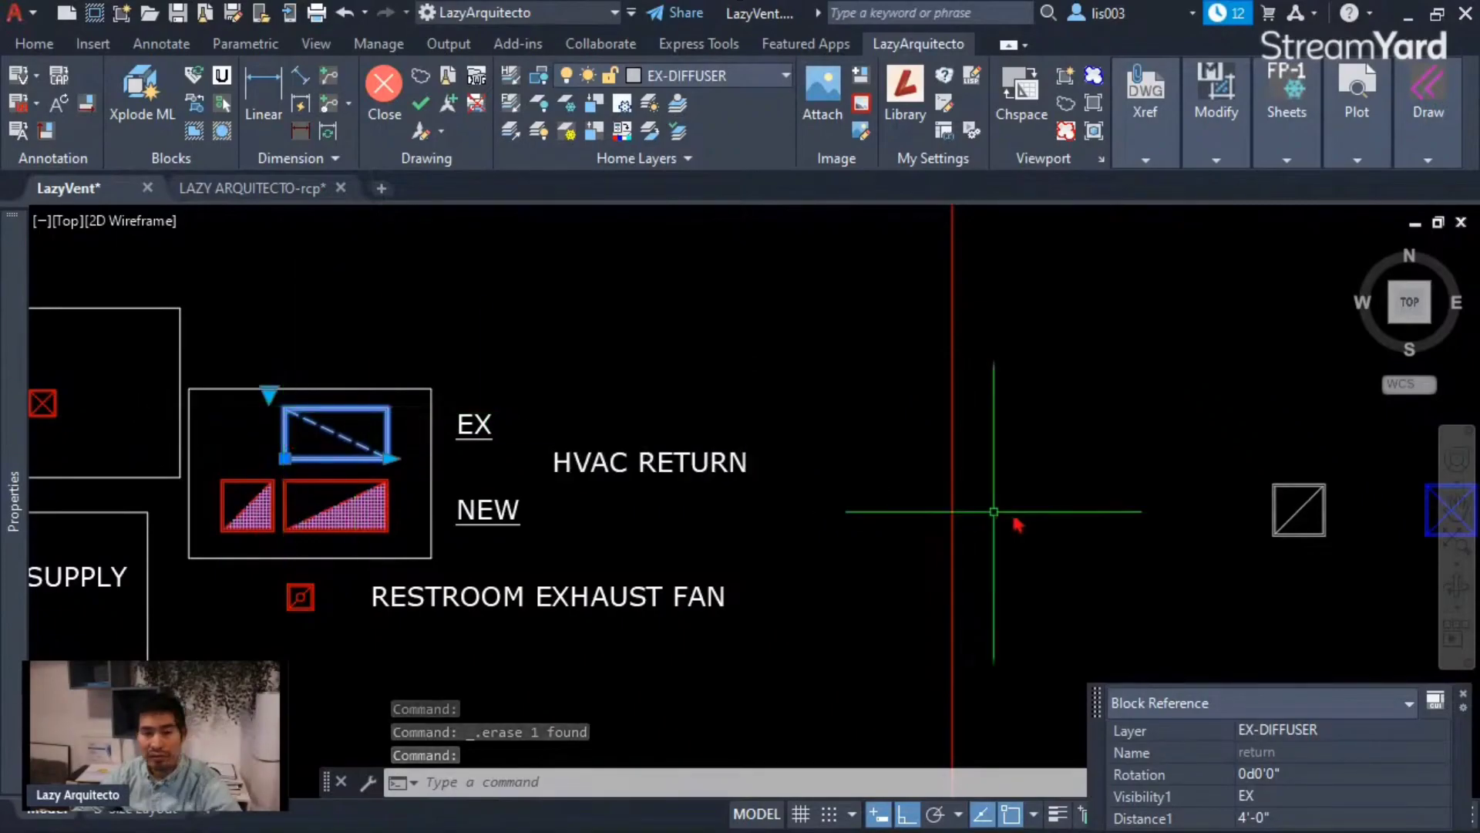
pyautogui.press('Escape')
# Stretch the LazyVent return block on the EX-DIFFUSER layer horizontally into a rectangle twice as wide as it is high.
pyautogui.click(1317, 500)
pyautogui.click(1328, 534)
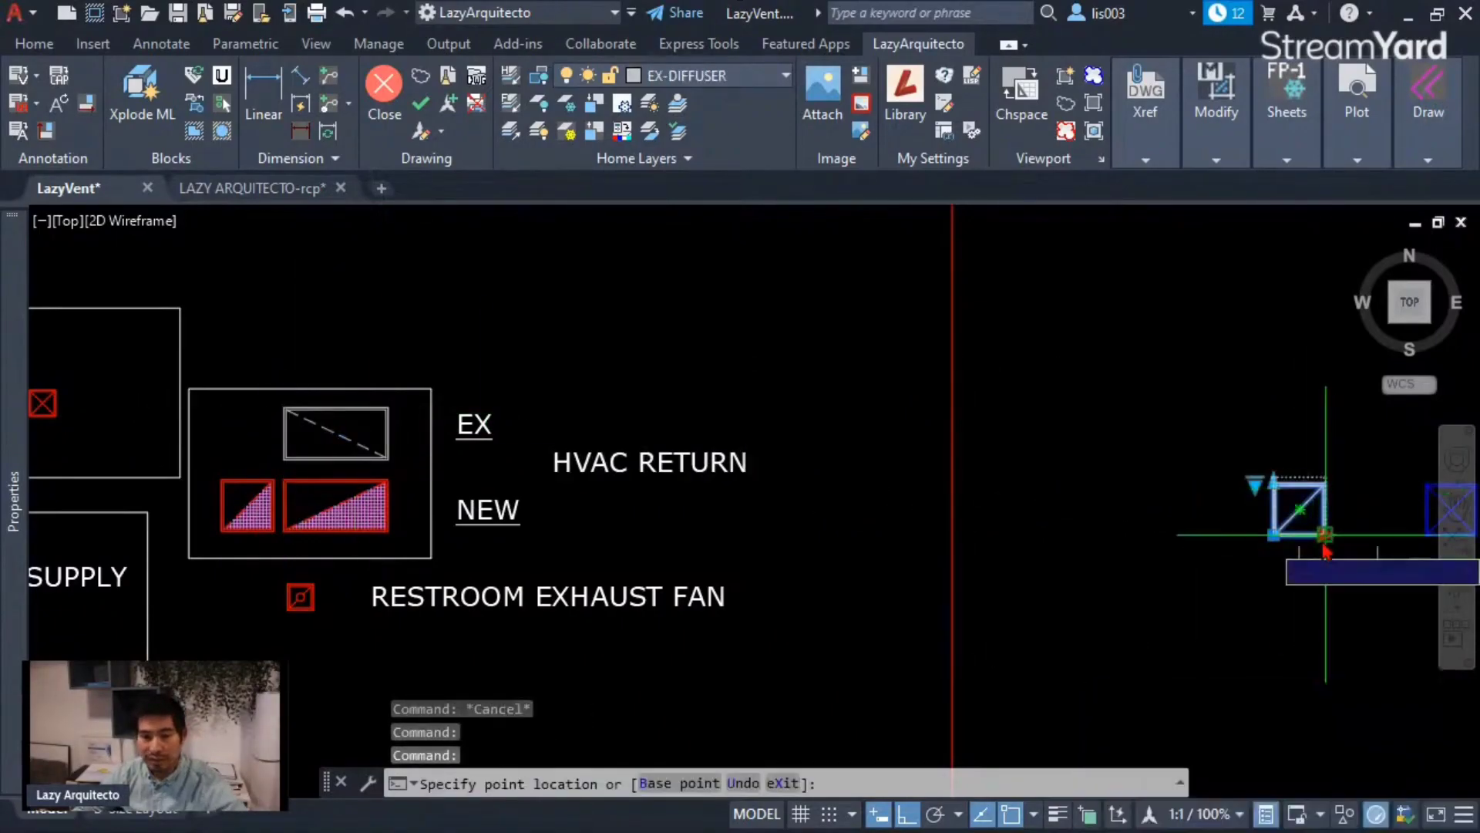
pyautogui.click(1380, 567)
pyautogui.scroll(5, 1303, 552)
pyautogui.scroll(-8, 1256, 556)
pyautogui.press('Escape')
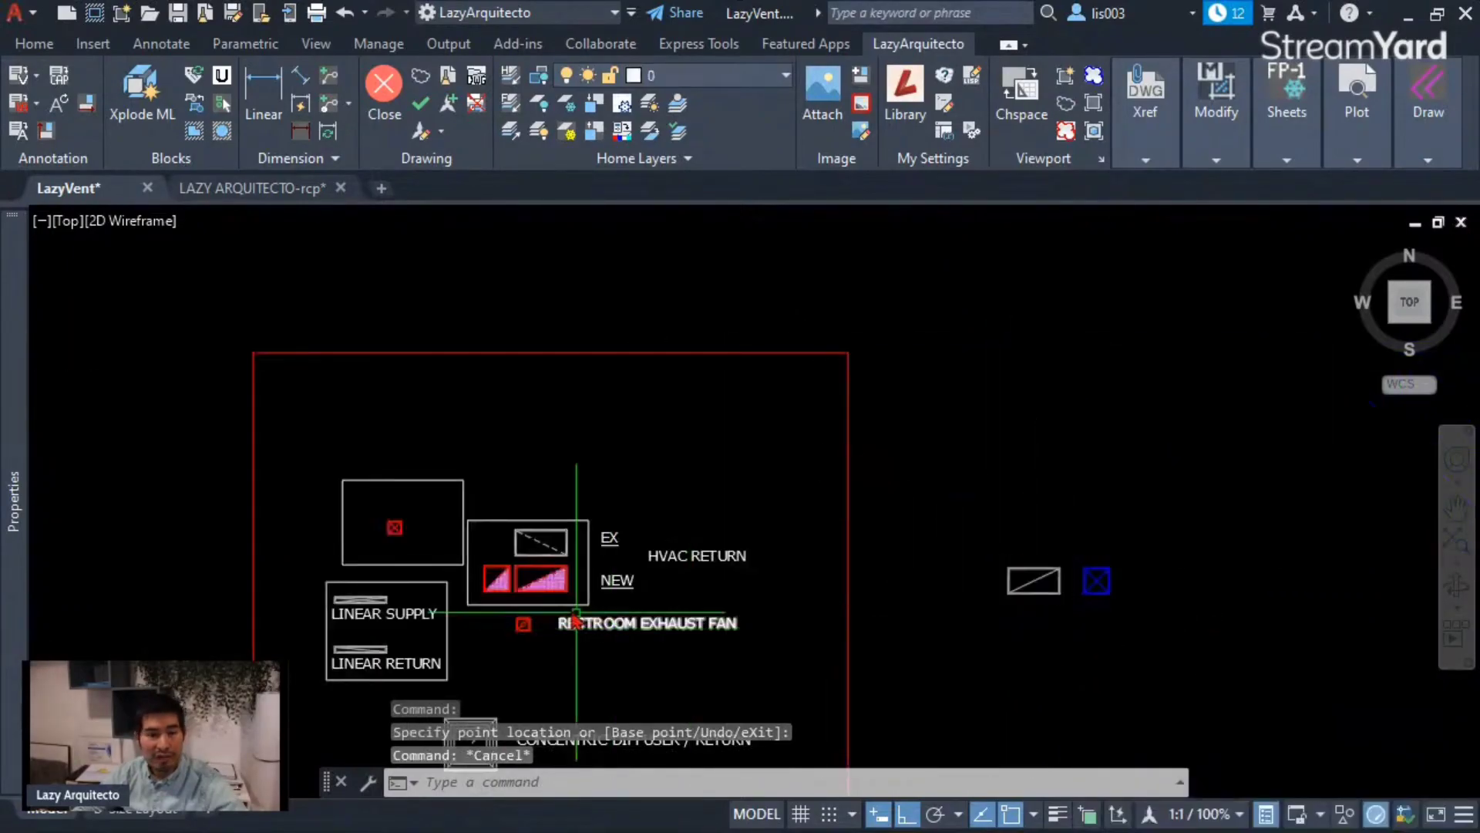
# Delete the rectangular EX return symbol from the HVAC RETURN group in the legend.
pyautogui.scroll(3, 544, 569)
pyautogui.click(626, 523)
pyautogui.click(563, 509)
pyautogui.press('Delete')
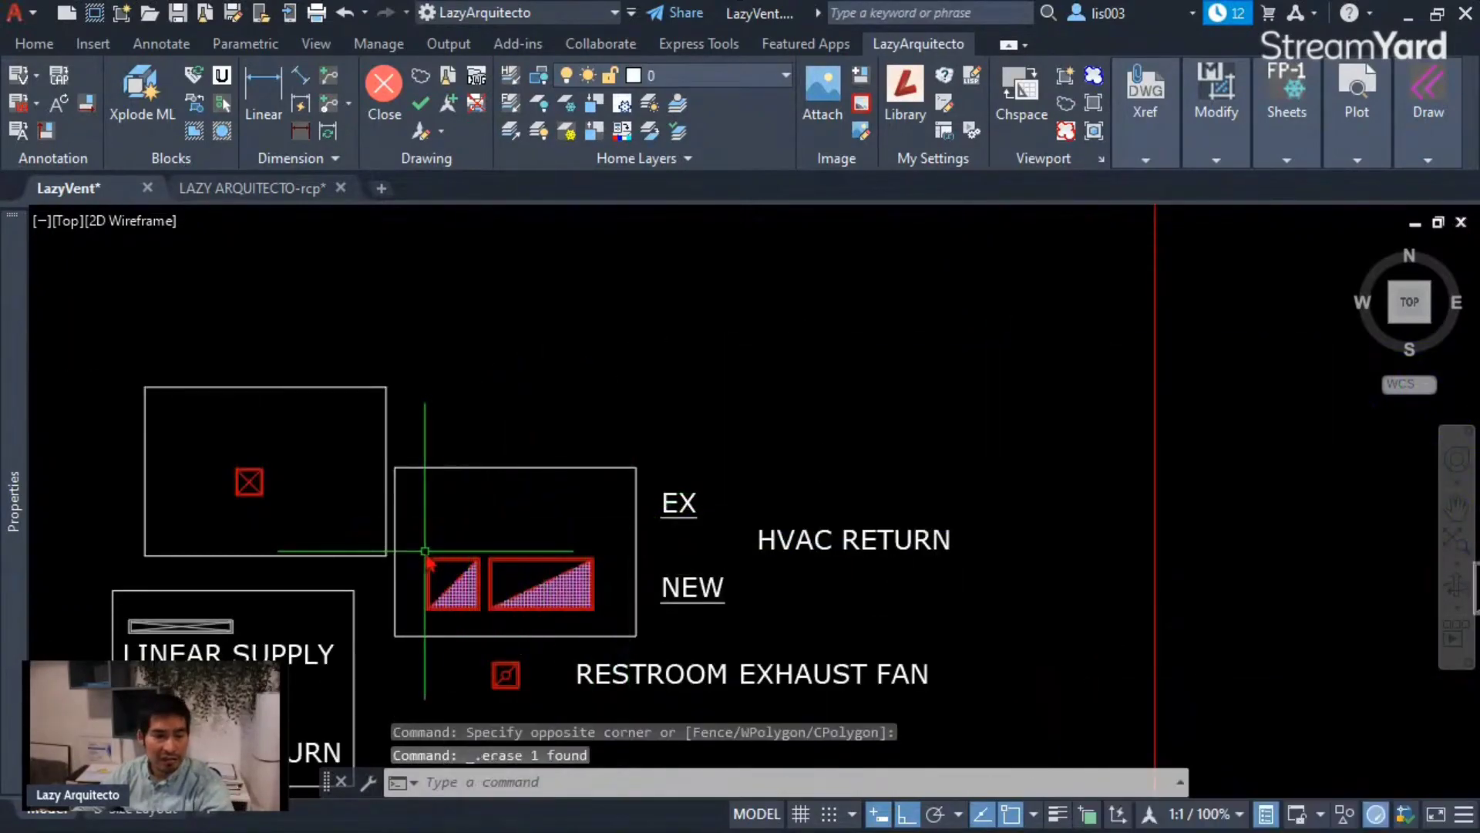
# Set the visibility state of the LazyVent block on the NEW-VENT layer to RETURN.
pyautogui.scroll(-3, 419, 545)
pyautogui.scroll(3, 461, 586)
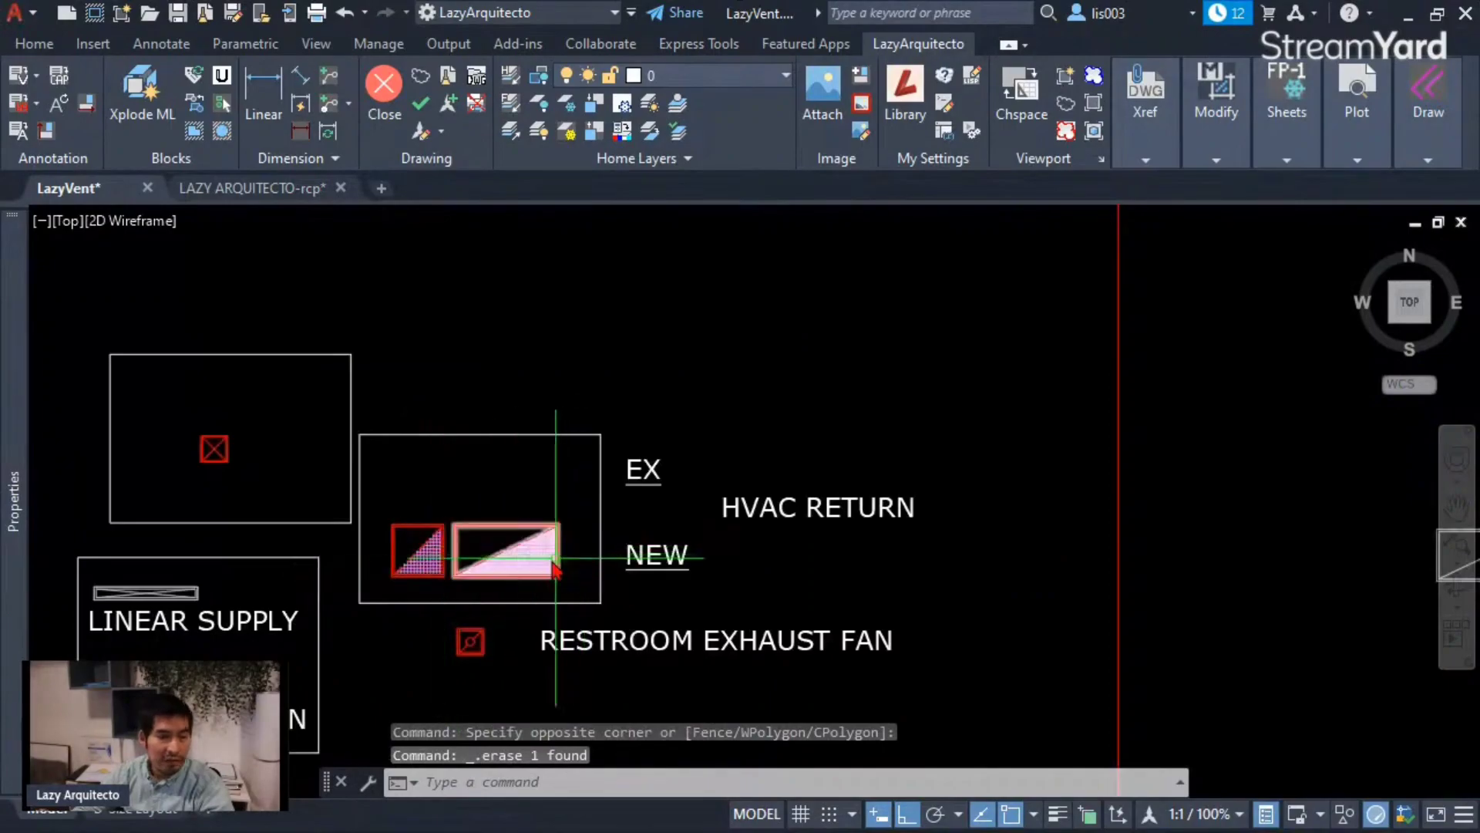
pyautogui.moveTo(877, 537); pyautogui.dragTo(501, 538, button='middle')
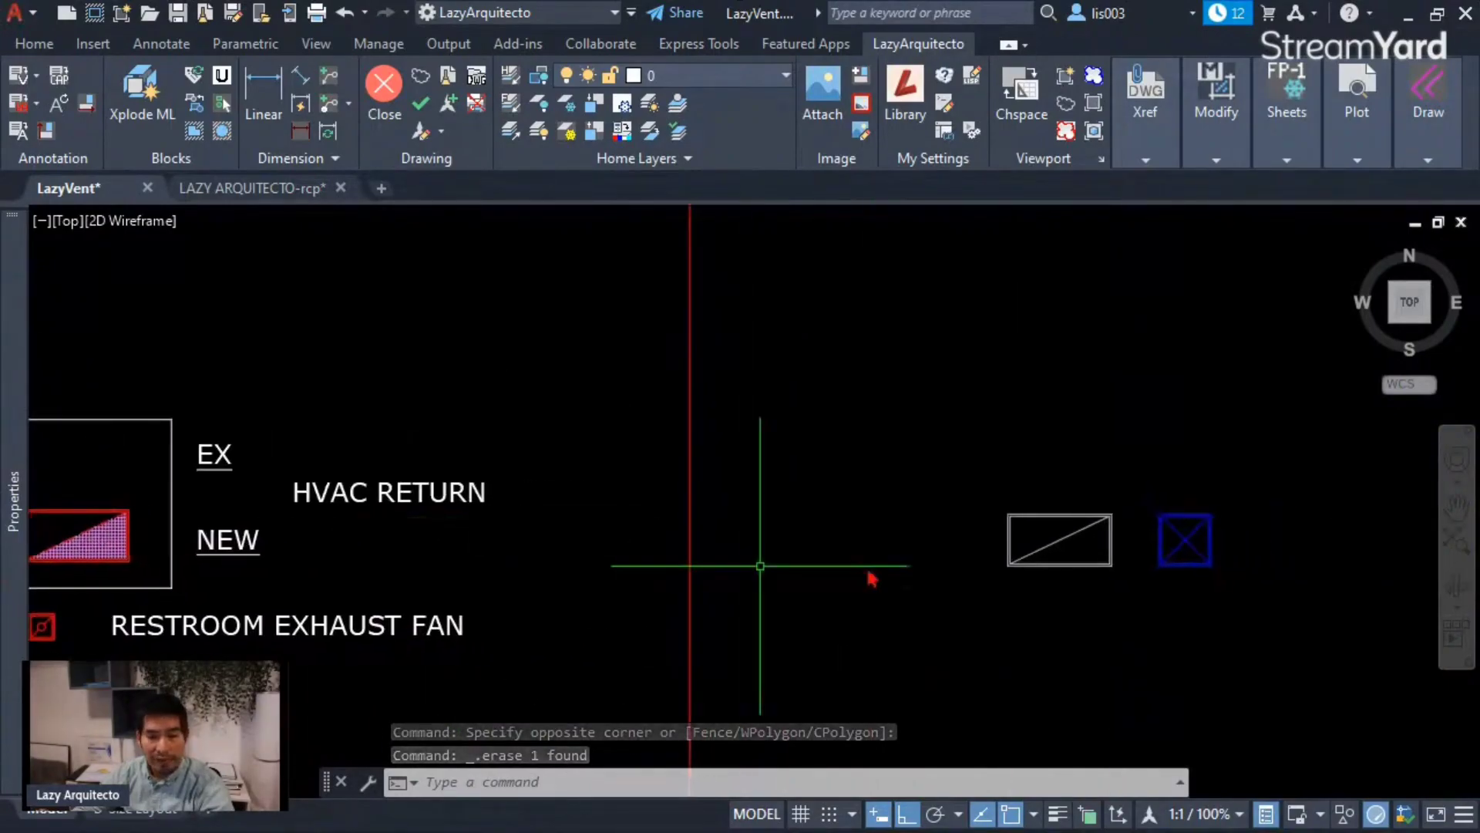
pyautogui.click(1159, 514)
pyautogui.click(1142, 518)
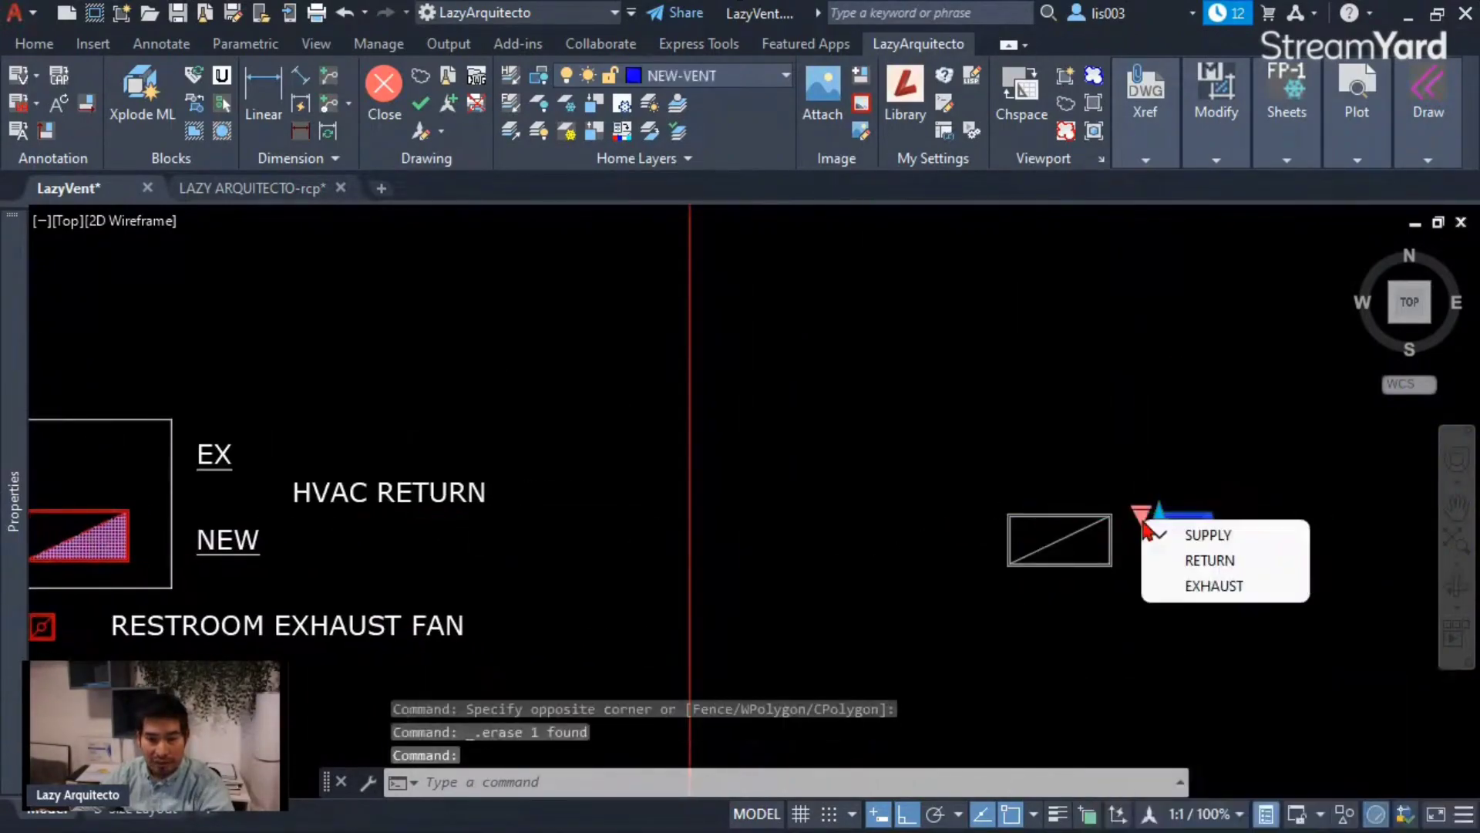
pyautogui.click(1208, 562)
pyautogui.scroll(3, 1200, 563)
pyautogui.press('Escape')
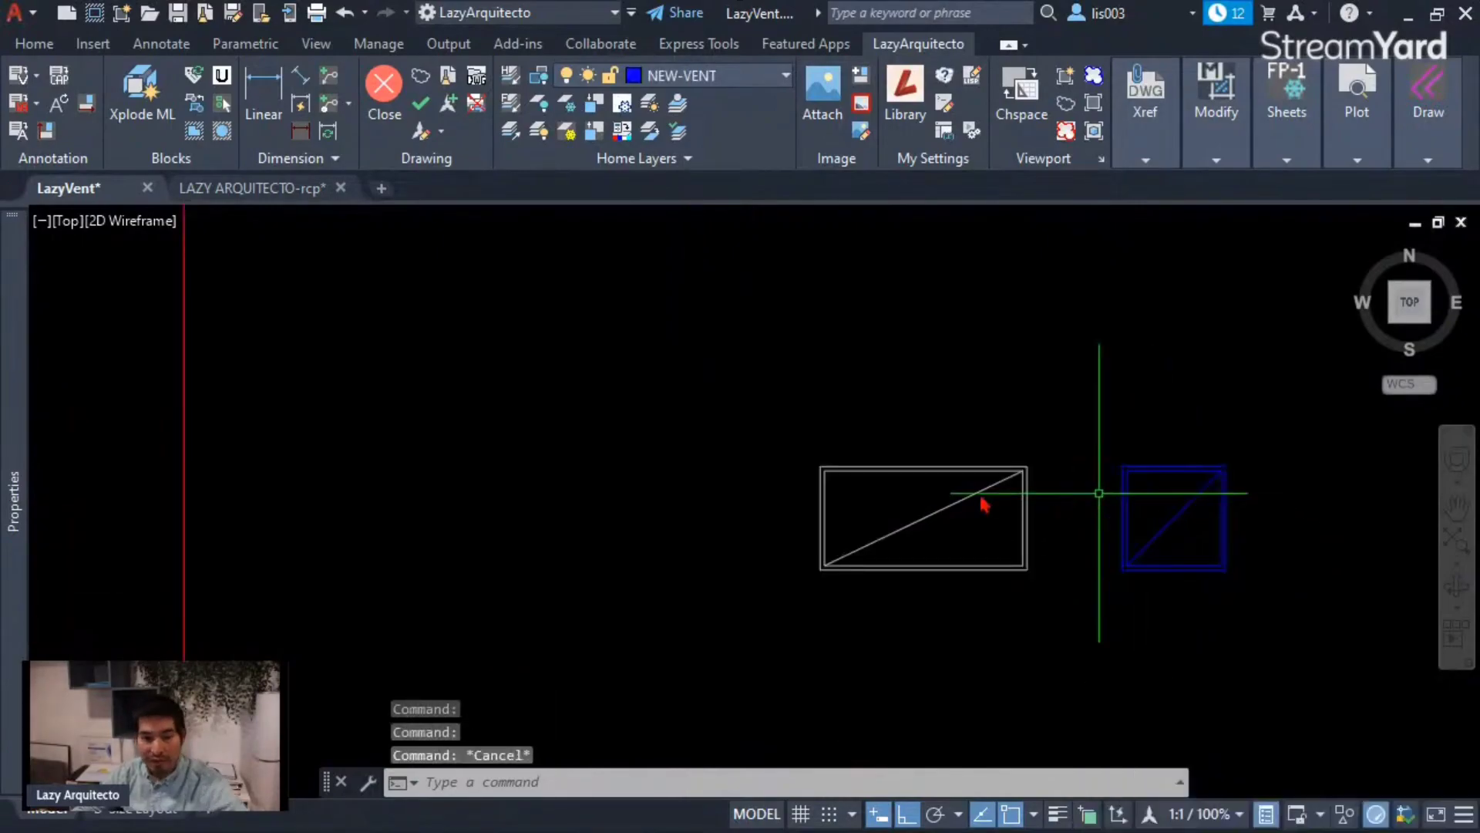
pyautogui.scroll(-5, 1192, 501)
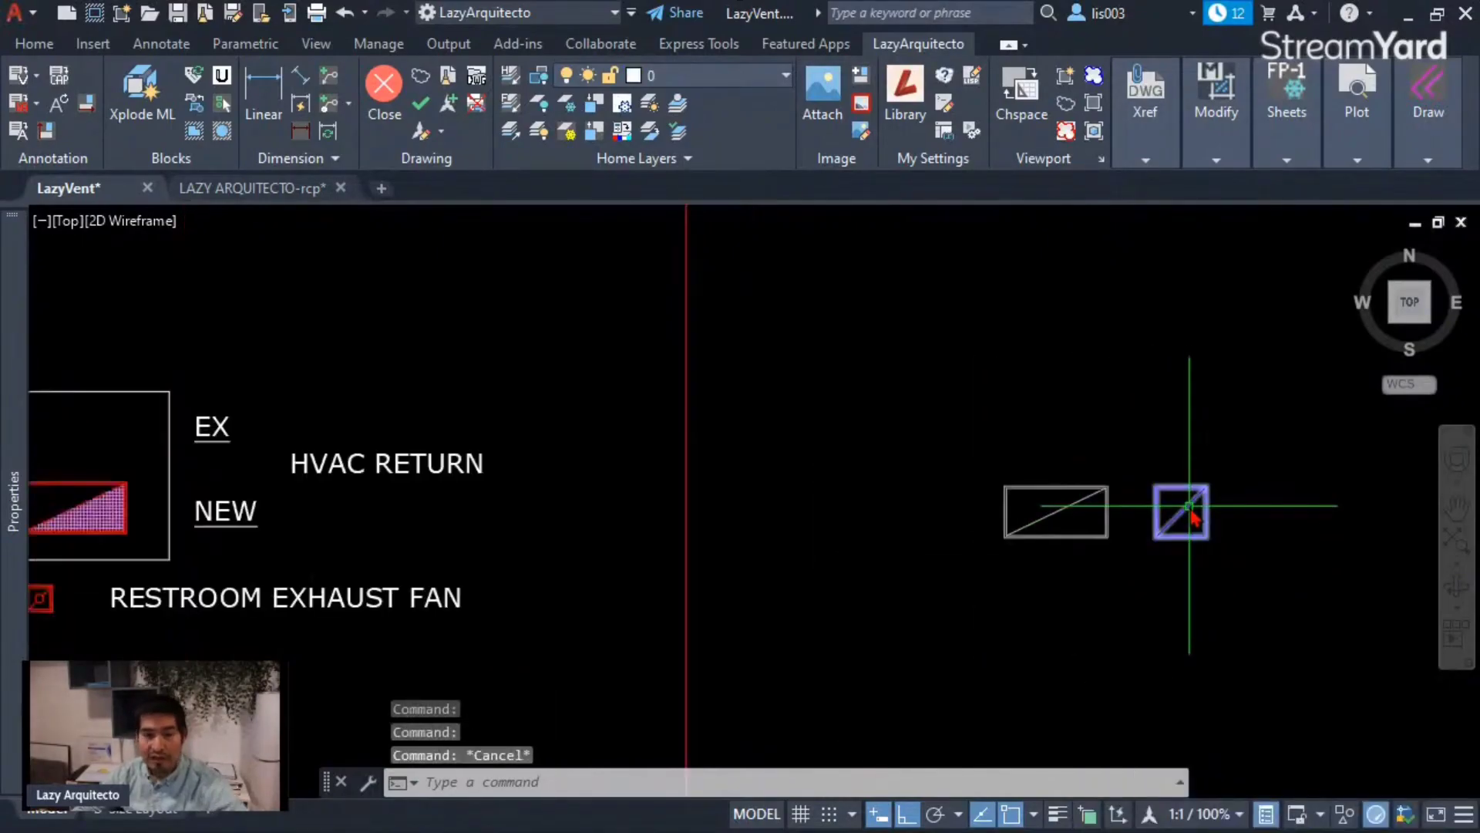
# Delete the square red NEW return symbol from the HVAC RETURN group.
pyautogui.scroll(3, 594, 536)
pyautogui.click(586, 523)
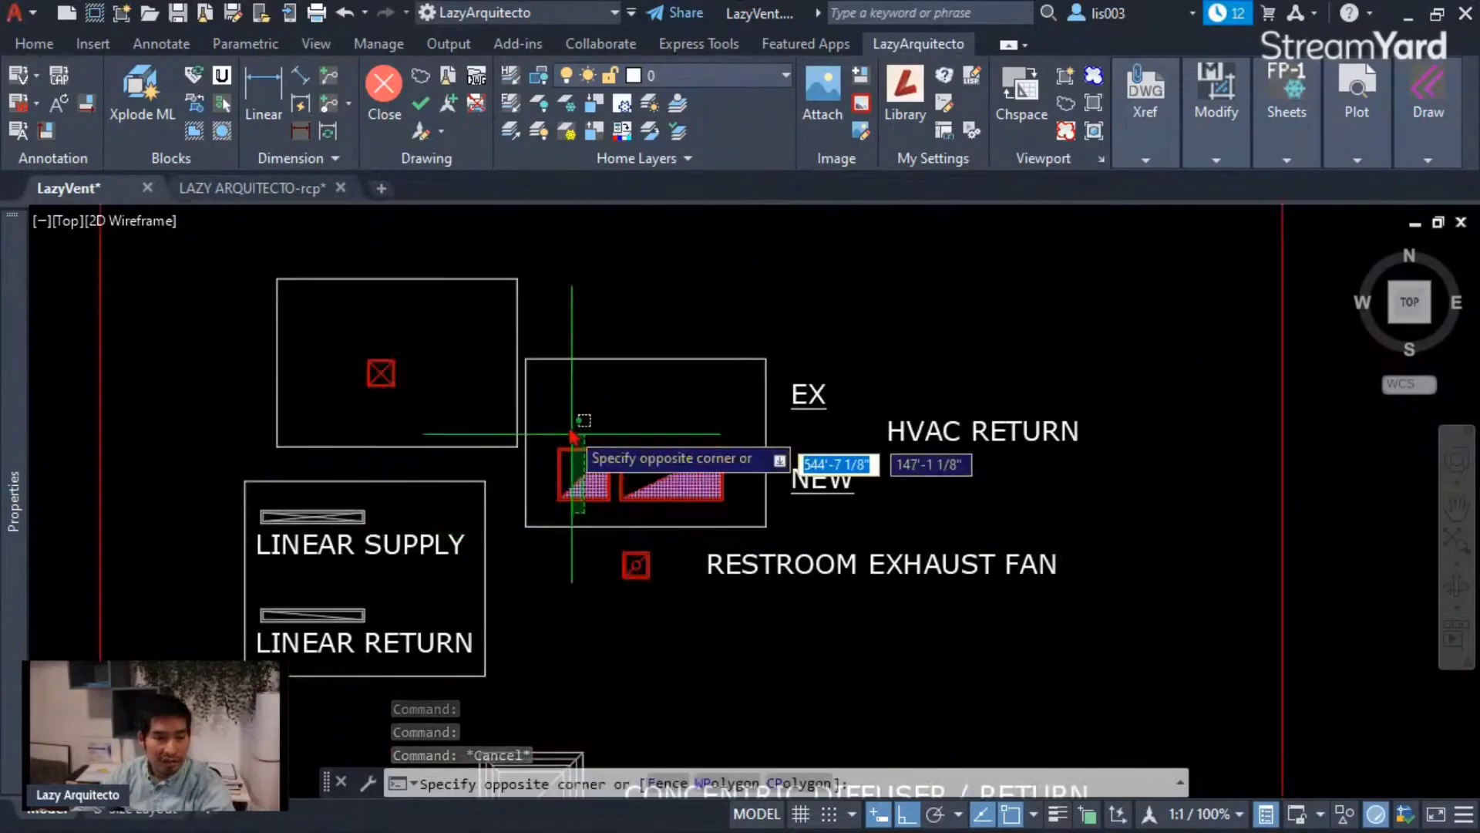
pyautogui.click(570, 423)
pyautogui.press('Delete')
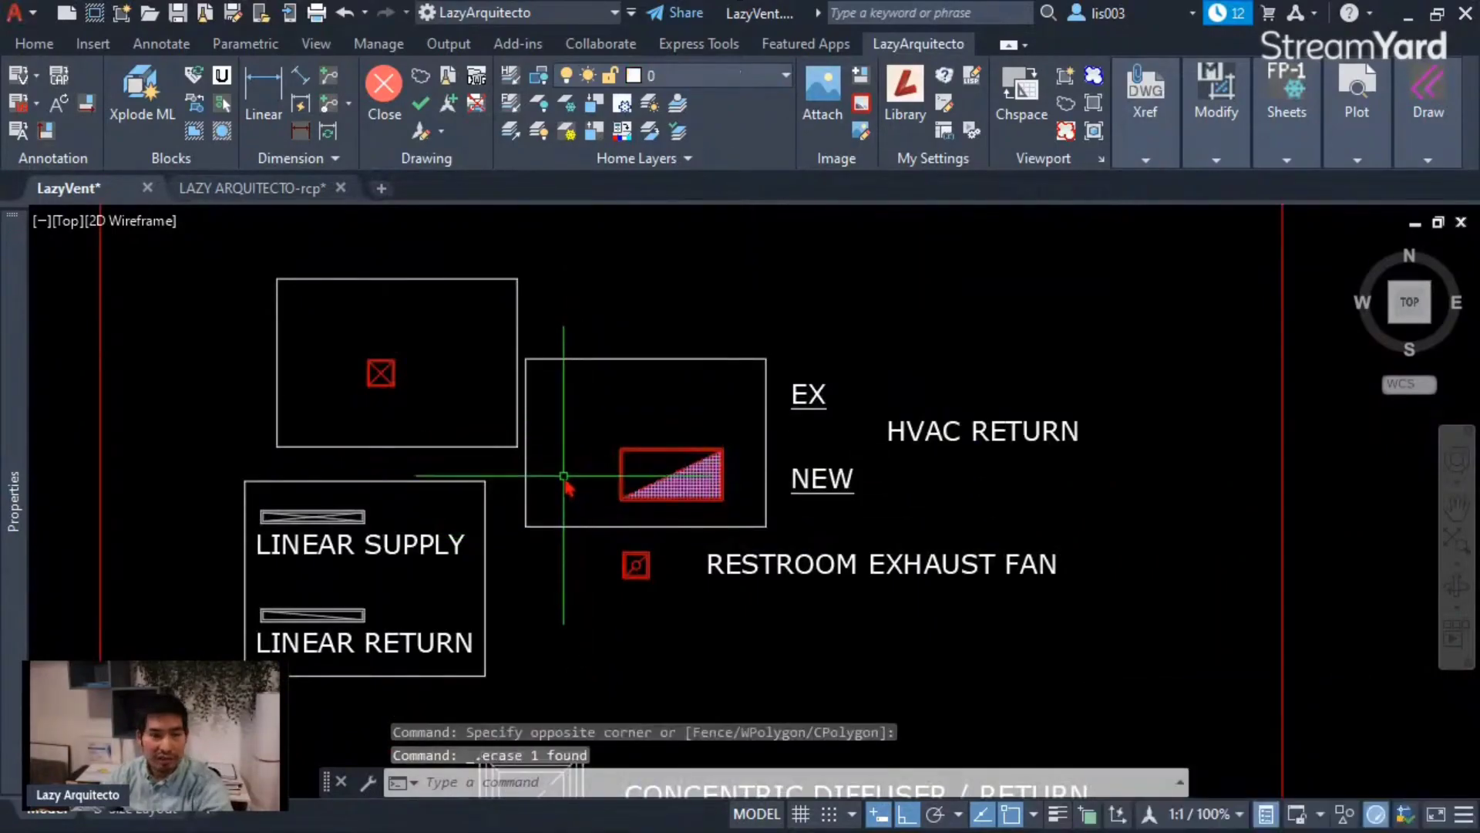
# Stretch the LazyVent return block on the NEW-VENT layer horizontally to the same rectangular size as the existing one.
pyautogui.scroll(-3, 571, 454)
pyautogui.scroll(3, 548, 462)
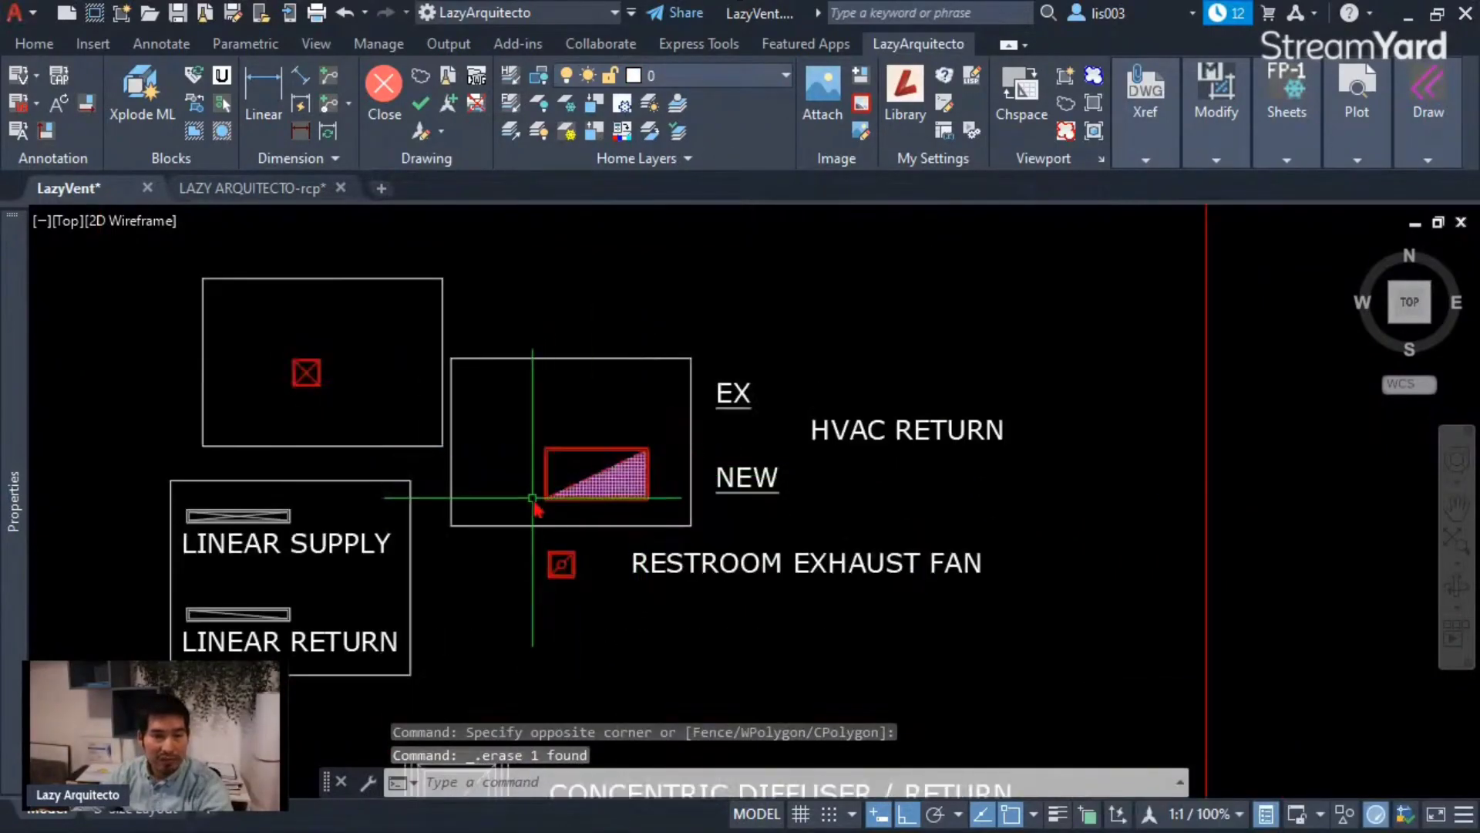
pyautogui.scroll(-3, 530, 498)
pyautogui.moveTo(1001, 502); pyautogui.dragTo(842, 524, button='middle')
pyautogui.scroll(3, 929, 520)
pyautogui.scroll(3, 929, 523)
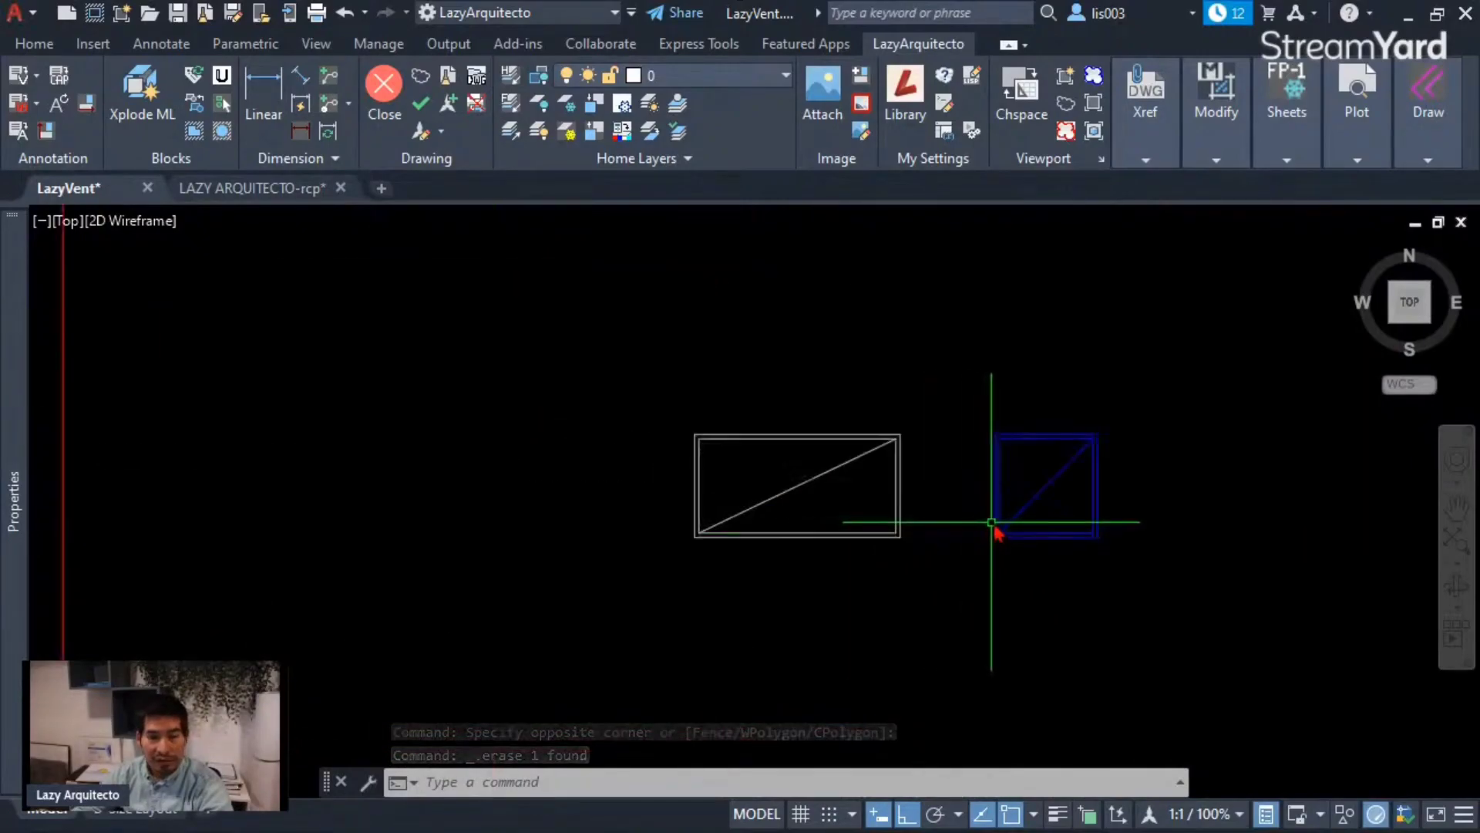
pyautogui.click(1048, 525)
pyautogui.click(1102, 538)
pyautogui.click(1211, 545)
pyautogui.press('Escape')
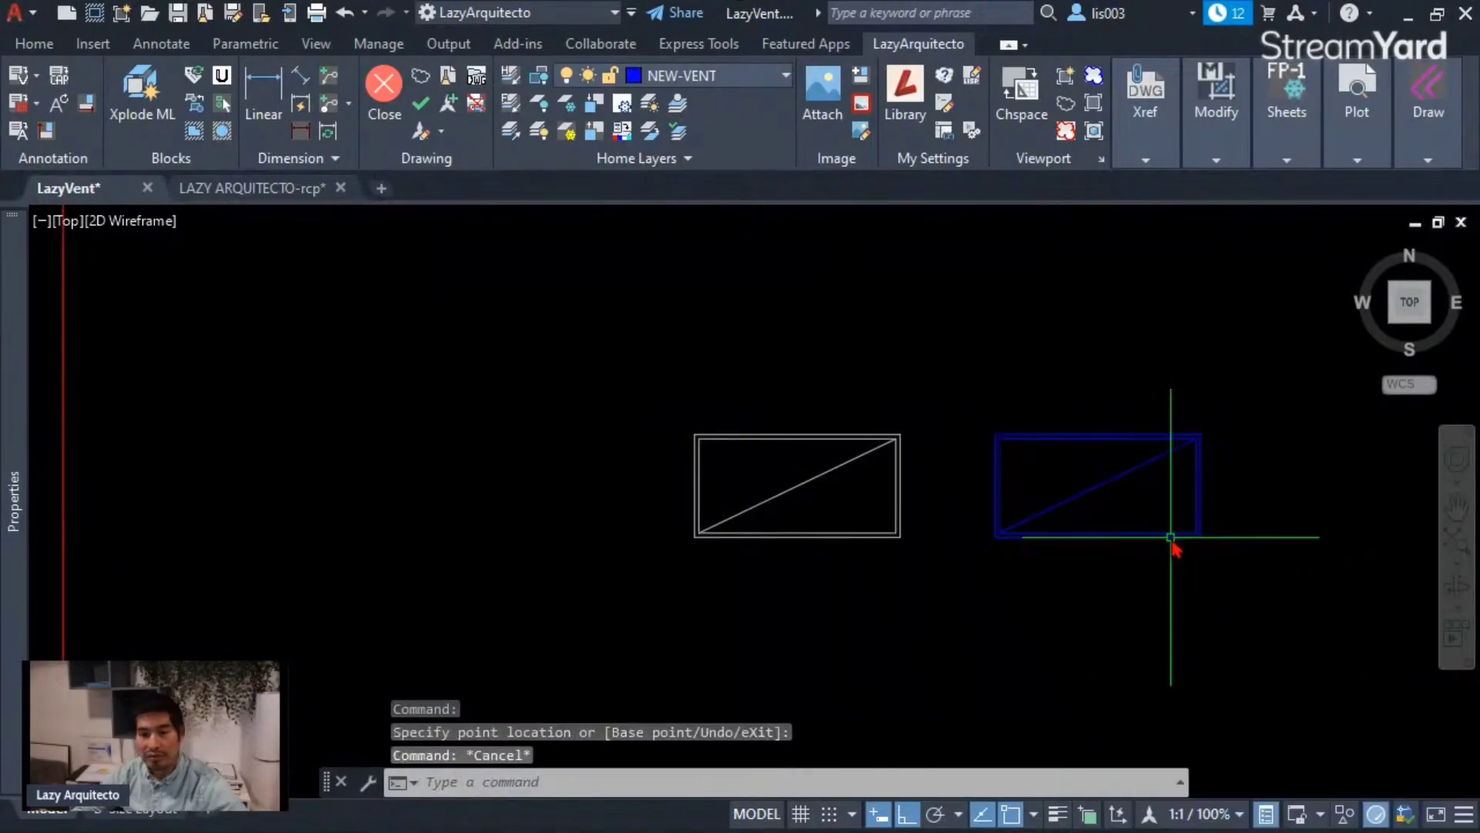
# Delete the rectangular red NEW return symbol along with the HVAC RETURN group's frame and its EX, NEW and title labels.
pyautogui.scroll(-5, 1154, 484)
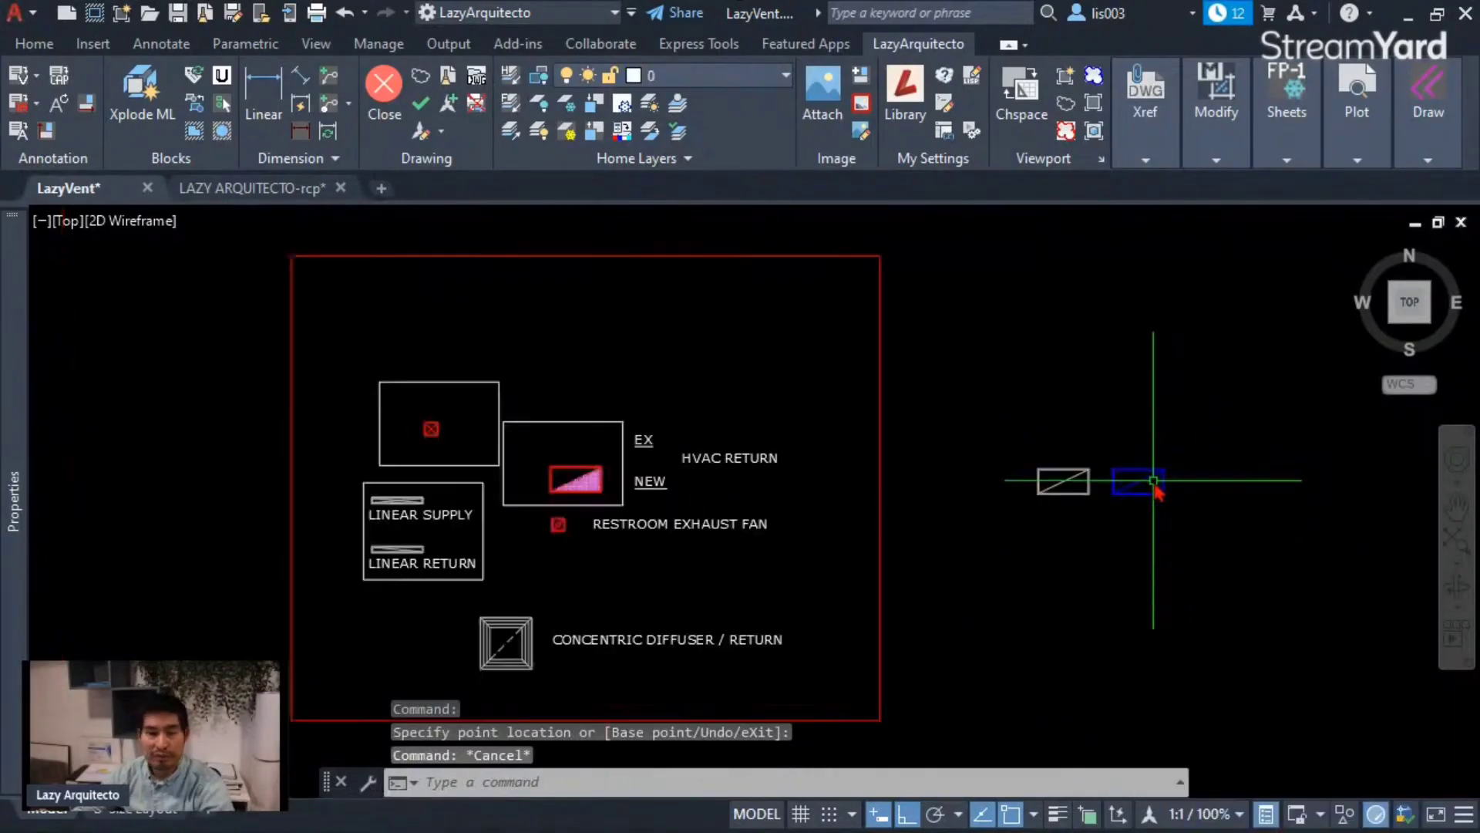
pyautogui.click(597, 495)
pyautogui.press('Delete')
pyautogui.click(685, 490)
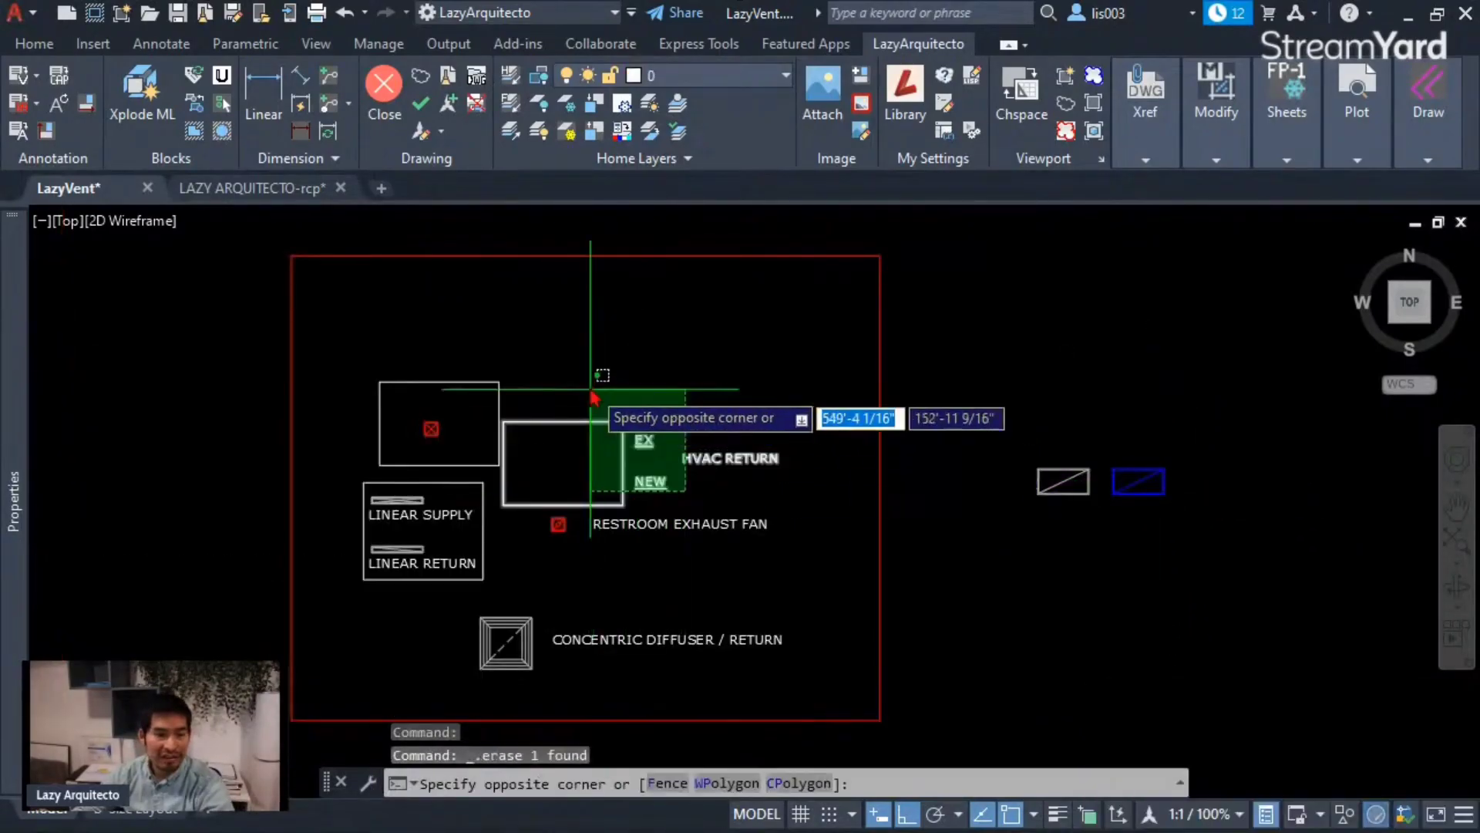
pyautogui.click(599, 389)
pyautogui.press('Delete')
pyautogui.scroll(3, 593, 490)
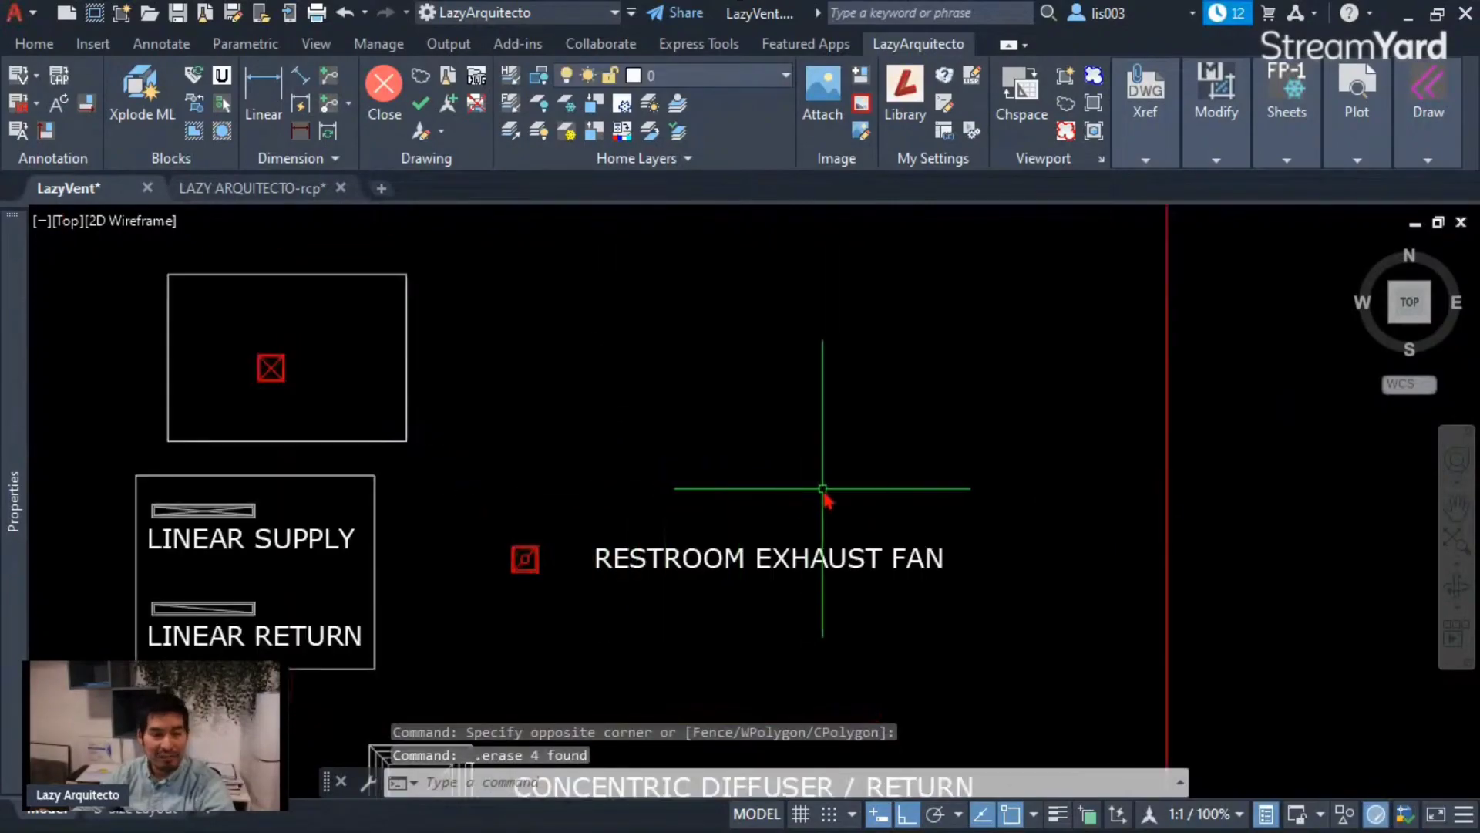
# Examine the visibility states of the red diffuser block on the A-DIFFUSER layer, keeping it at 1X1 DIFUSER.
pyautogui.moveTo(822, 497); pyautogui.dragTo(591, 490, button='middle')
pyautogui.moveTo(506, 485); pyautogui.dragTo(621, 494, button='middle')
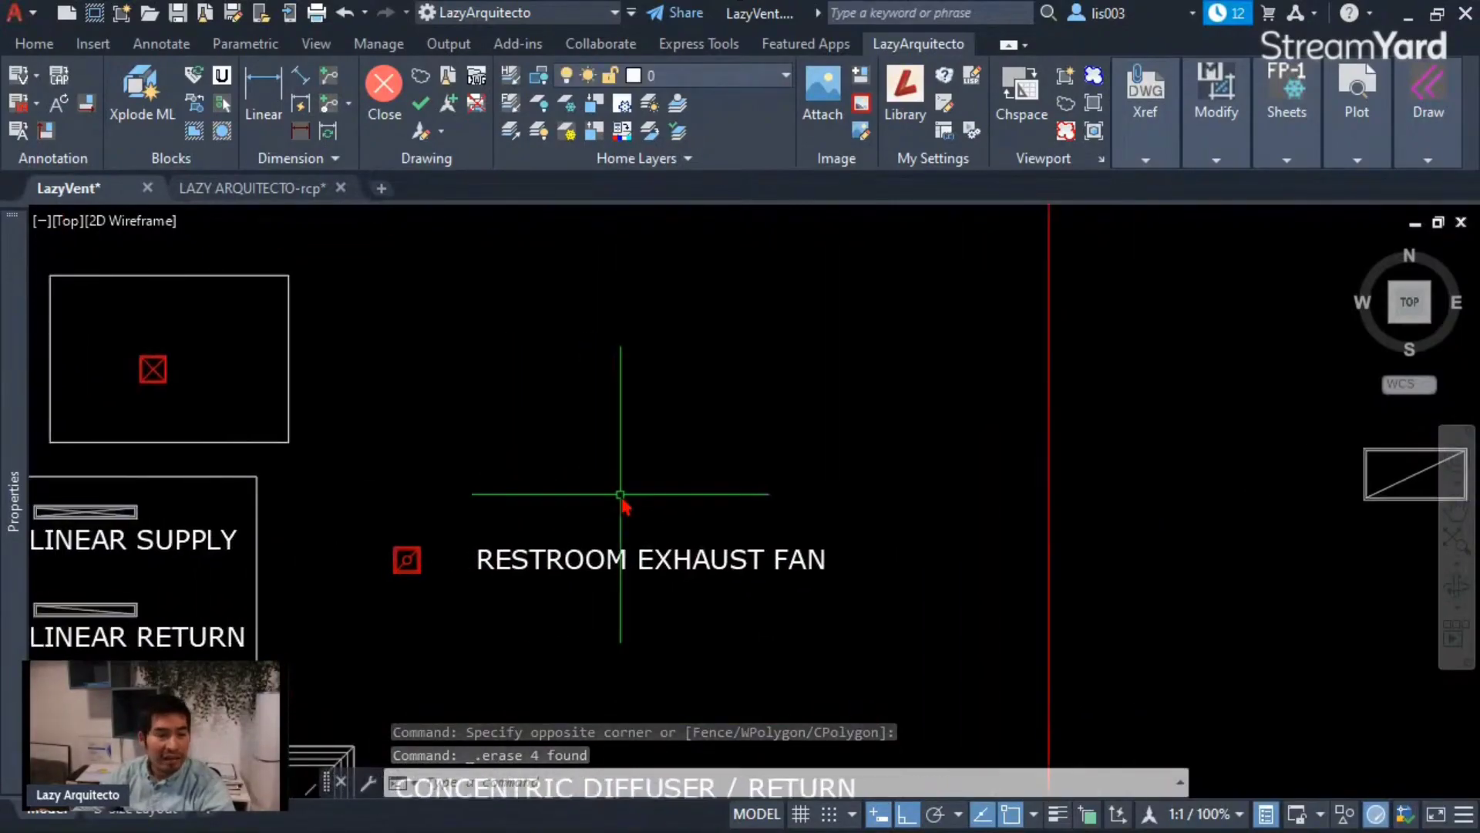
pyautogui.scroll(3, 126, 375)
pyautogui.moveTo(126, 375); pyautogui.dragTo(296, 471, button='middle')
pyautogui.scroll(-3, 370, 445)
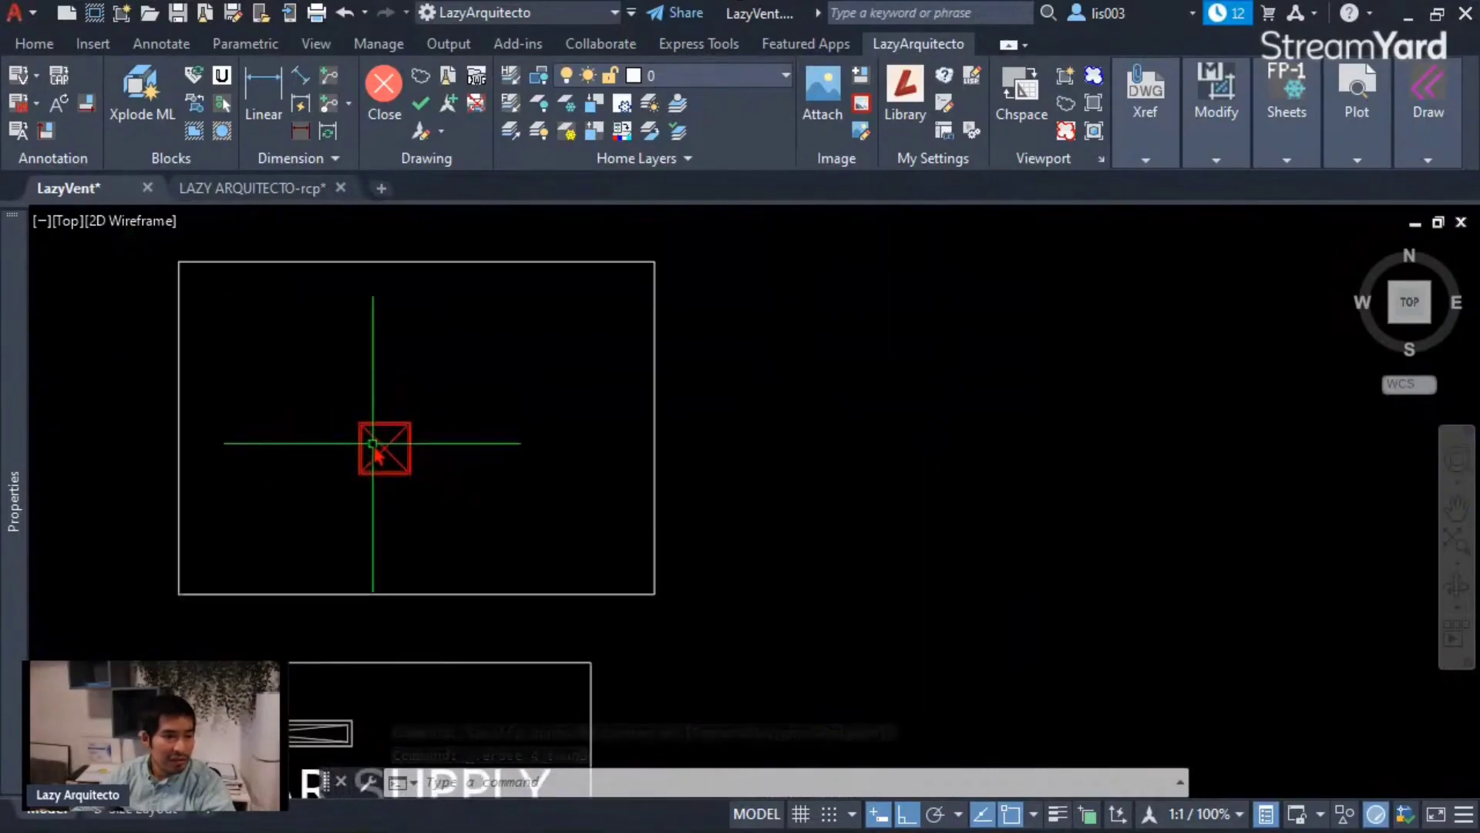
pyautogui.click(379, 441)
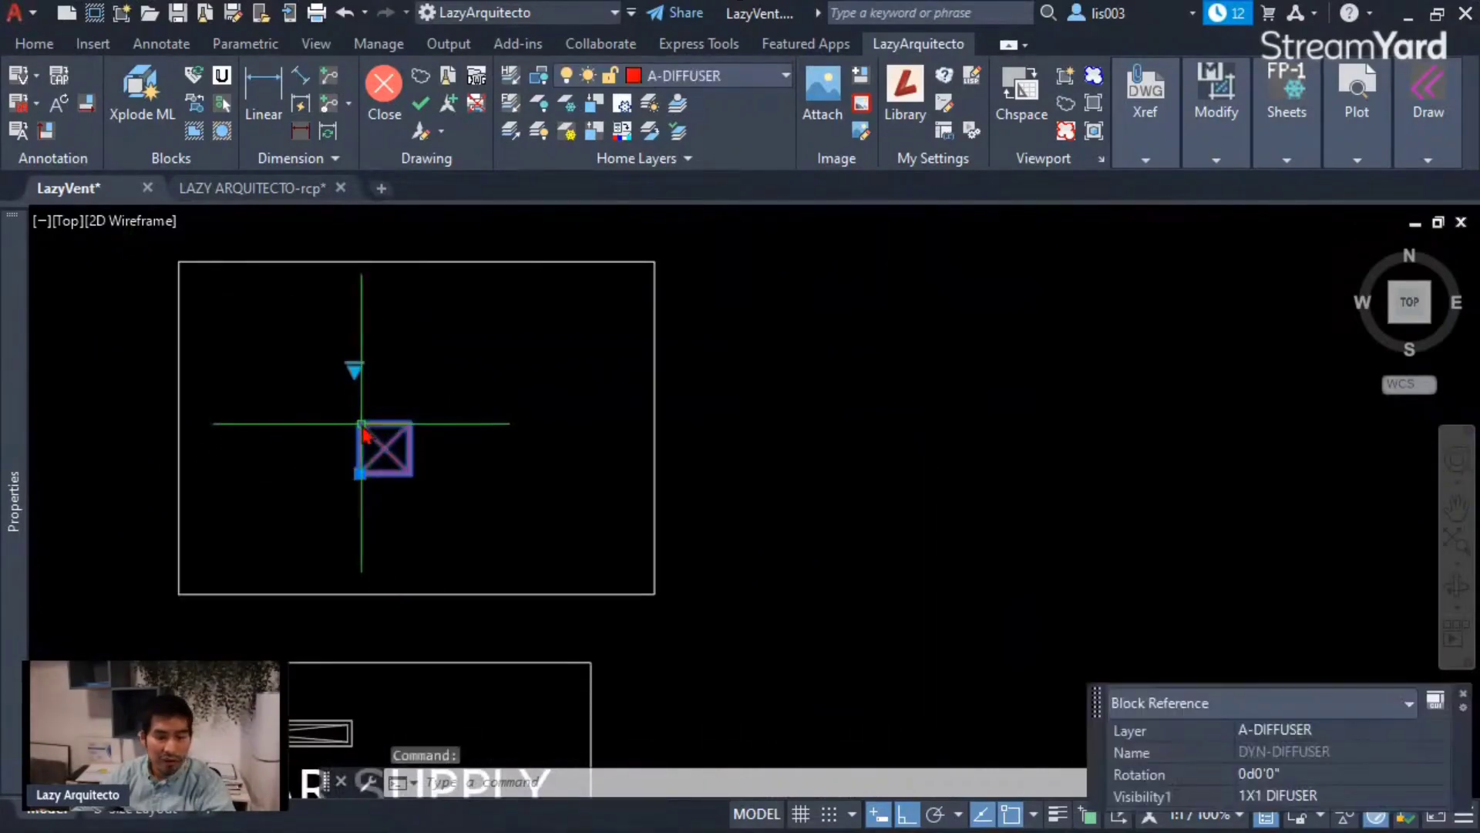
pyautogui.click(354, 369)
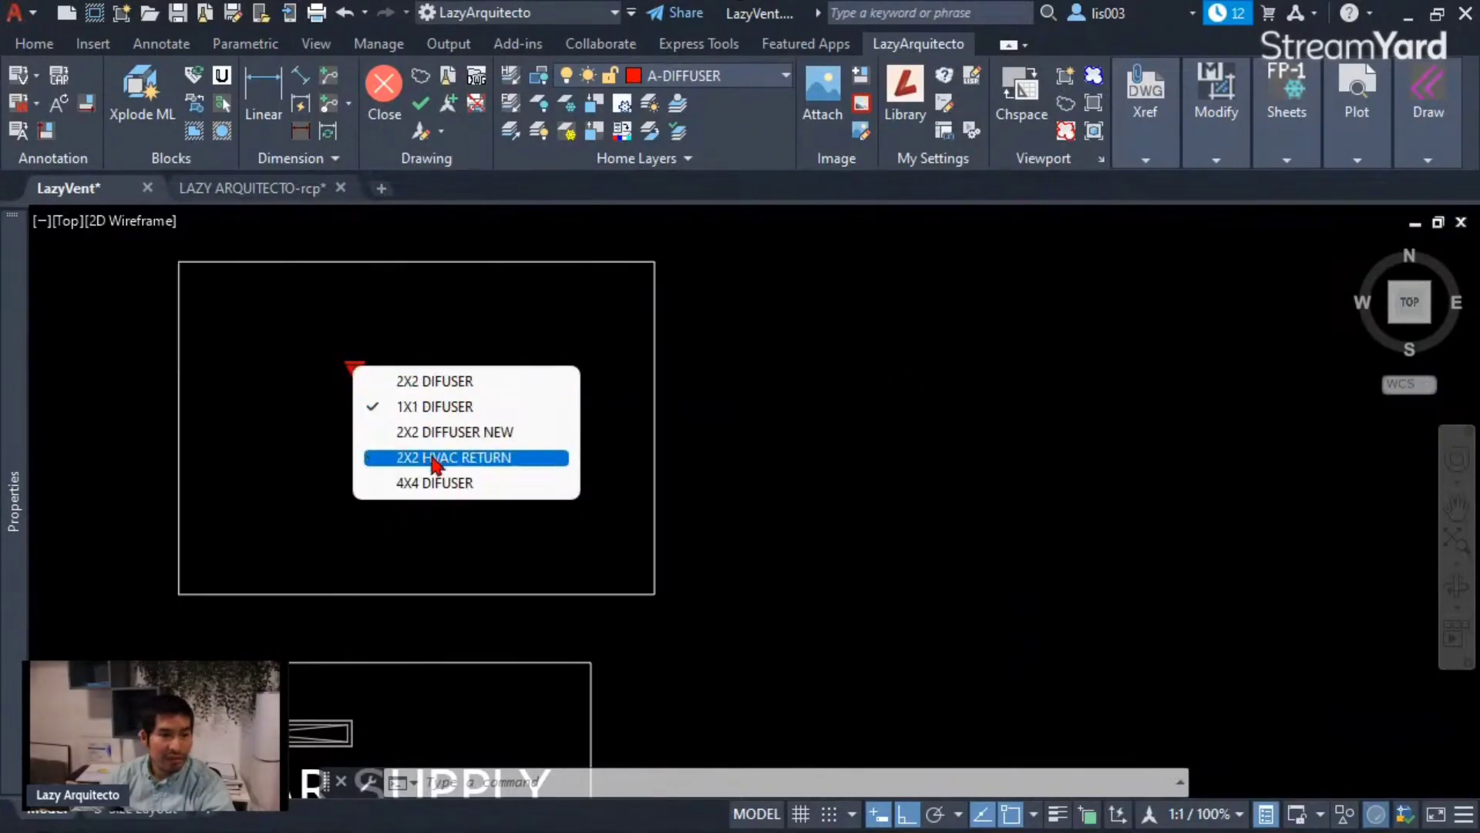
pyautogui.click(417, 409)
# Delete the red 1X1 diffuser block and the frame around it from the legend.
pyautogui.click(420, 313)
pyautogui.click(348, 383)
pyautogui.press('Delete')
pyautogui.scroll(-5, 326, 372)
pyautogui.click(325, 370)
pyautogui.click(297, 324)
pyautogui.press('Delete')
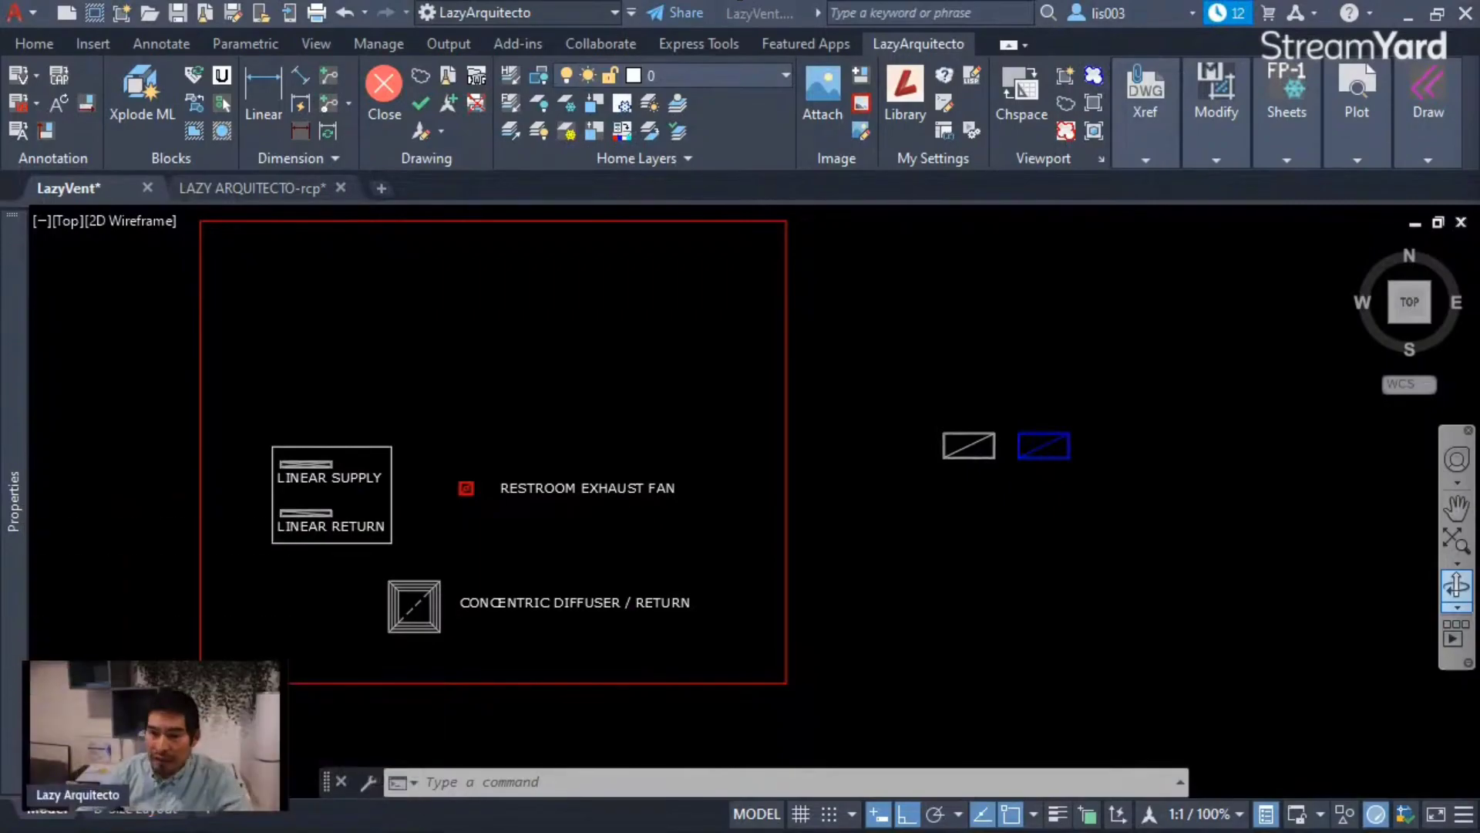
# Examine the LINEAR SUPPLY symbol in the legend and the ceiling grid in the LAZY ARQUITECTO-rcp drawing.
pyautogui.click(664, 567)
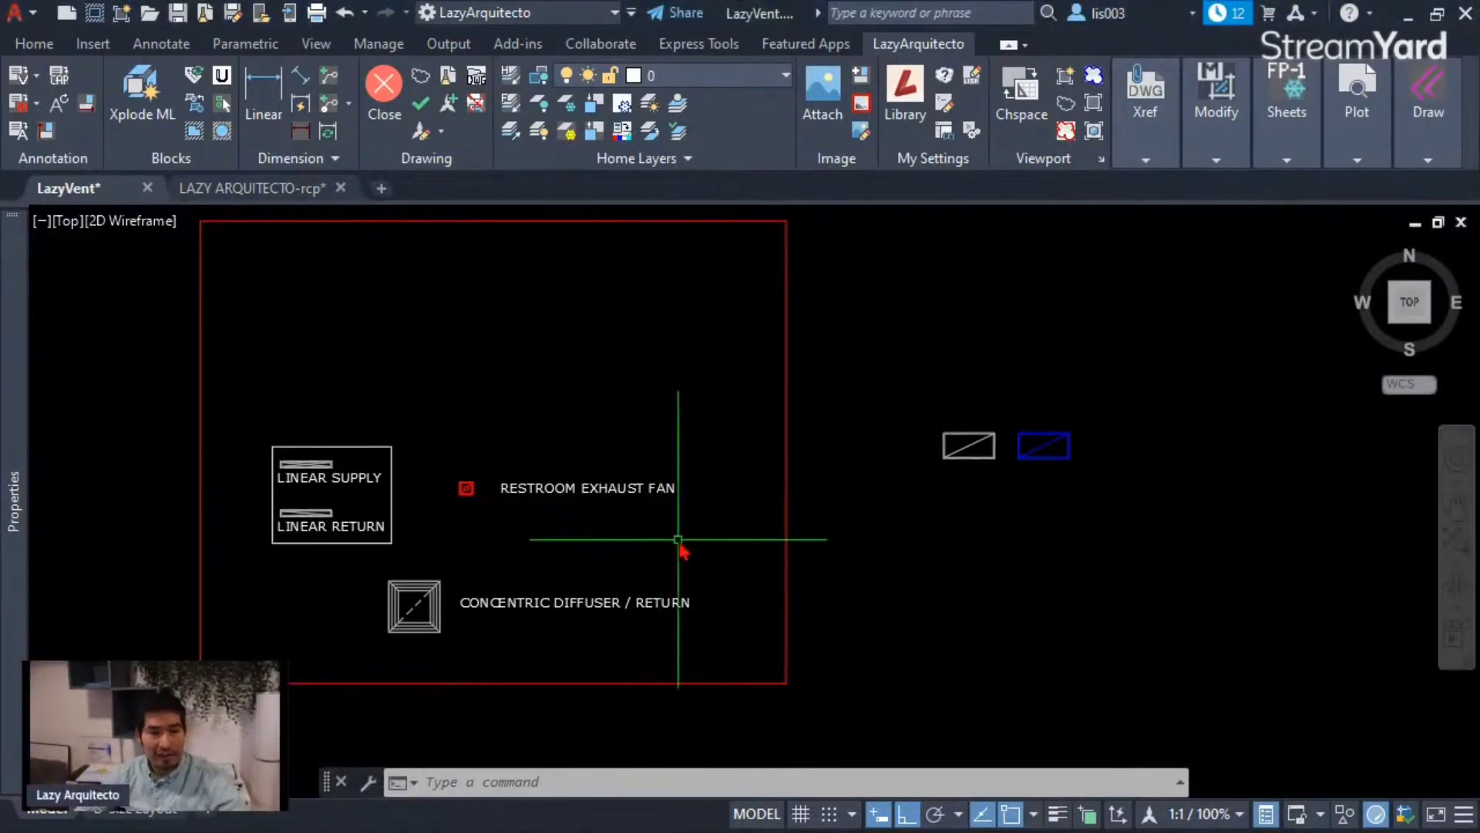
pyautogui.scroll(5, 376, 503)
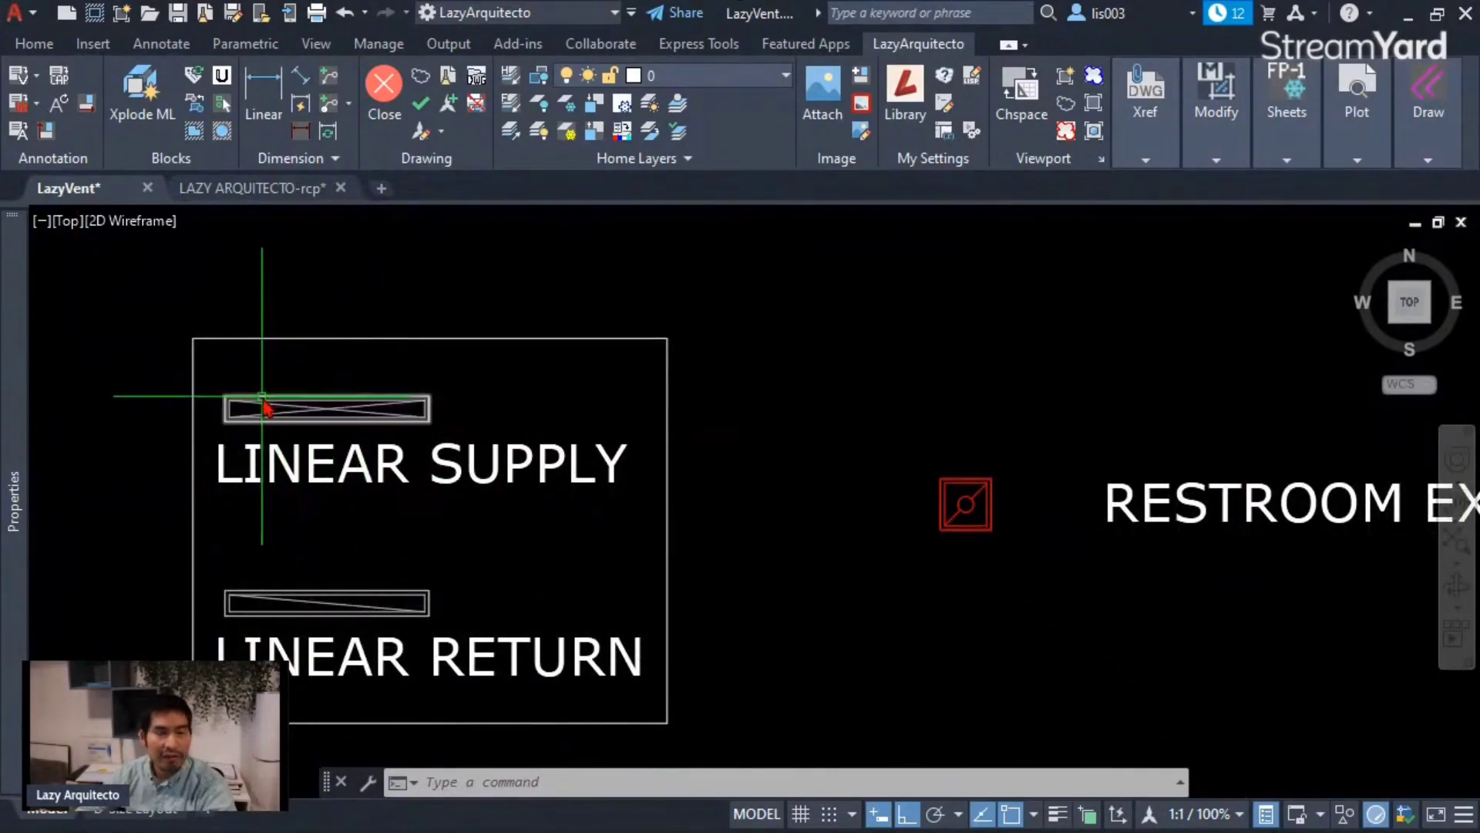
pyautogui.moveTo(263, 406); pyautogui.dragTo(281, 462, button='middle')
pyautogui.moveTo(282, 463)
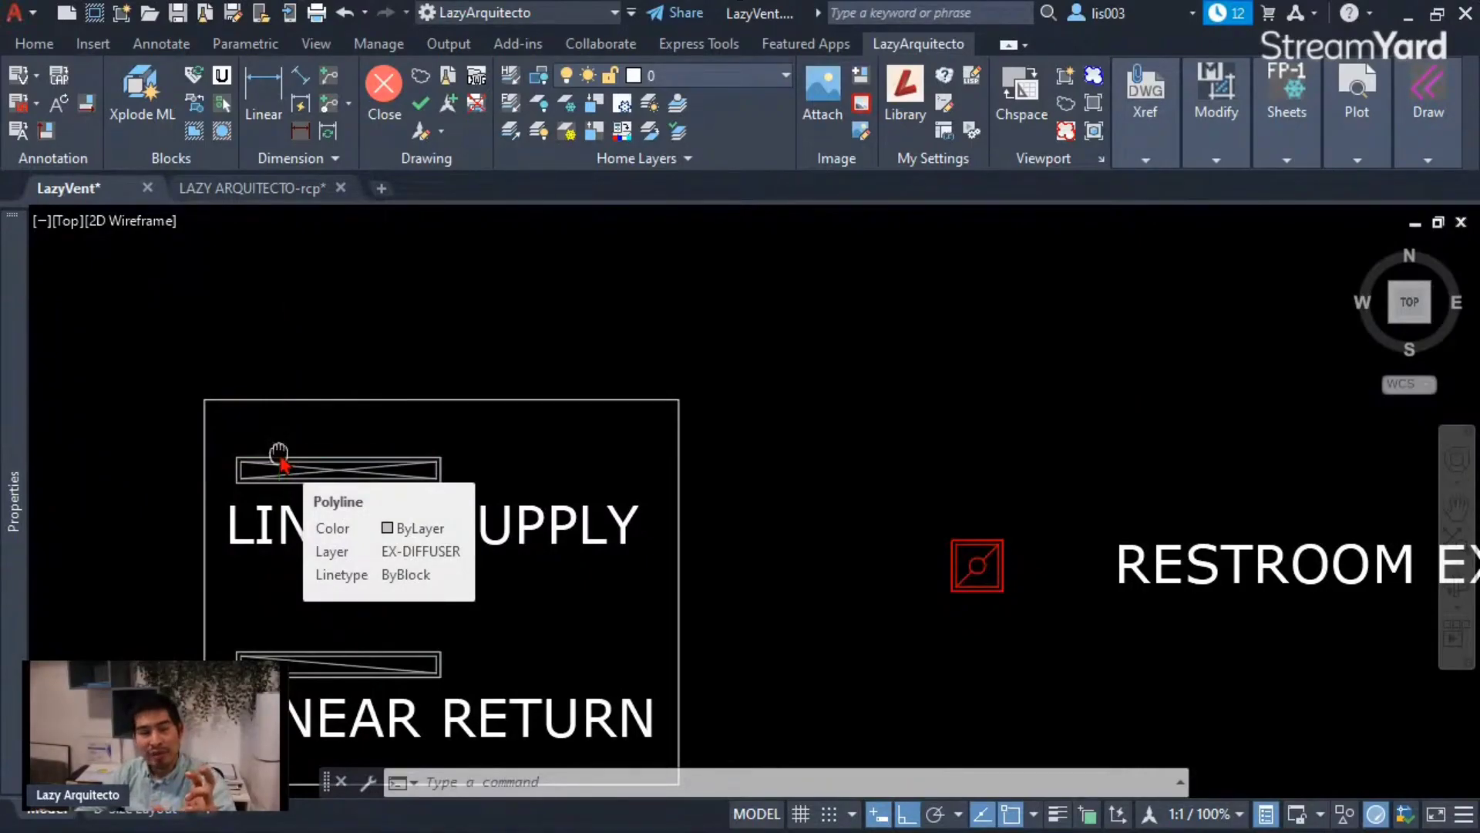
pyautogui.moveTo(281, 463); pyautogui.dragTo(281, 470, button='middle')
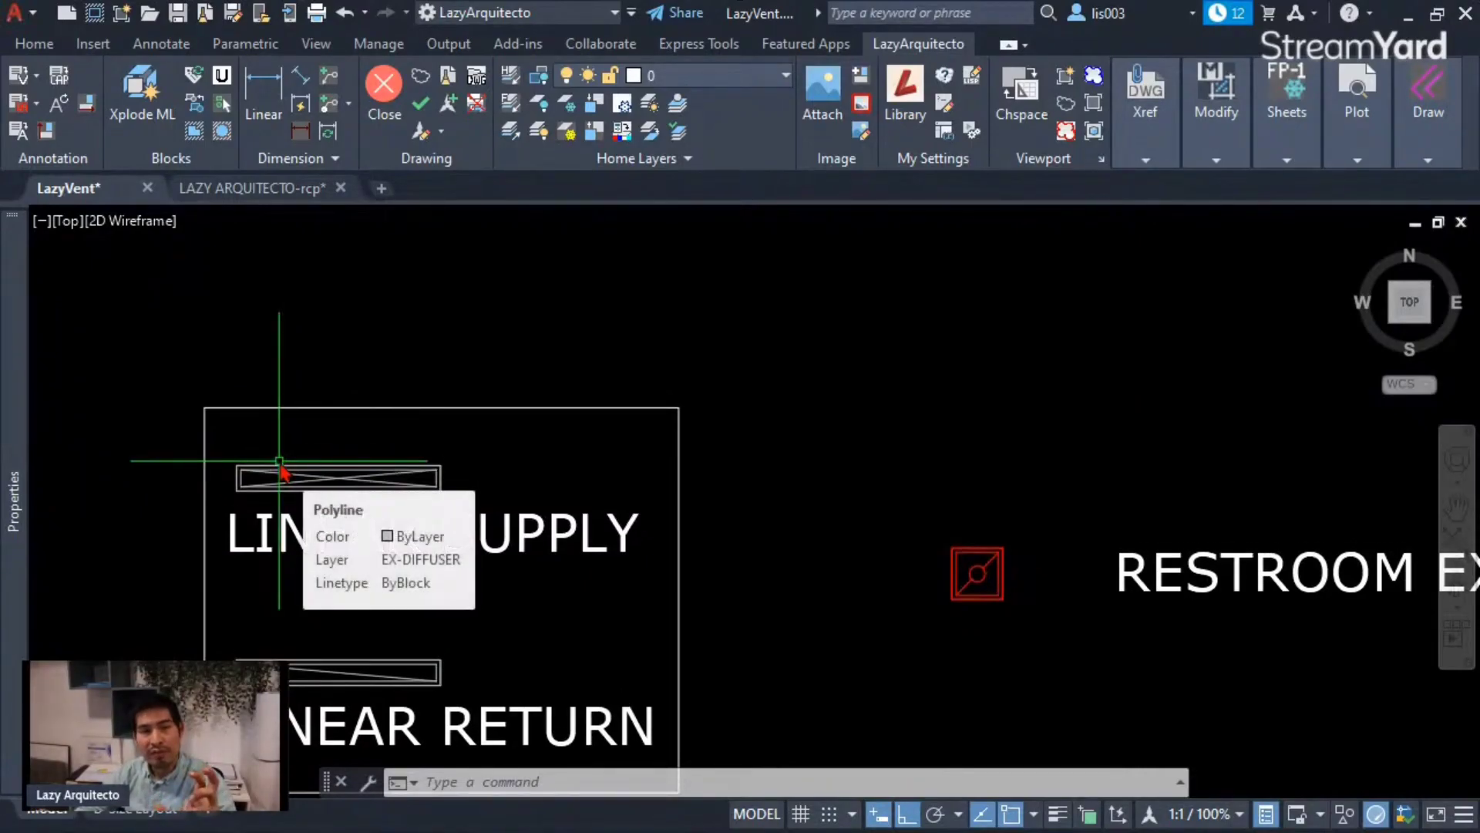
pyautogui.scroll(3, 279, 461)
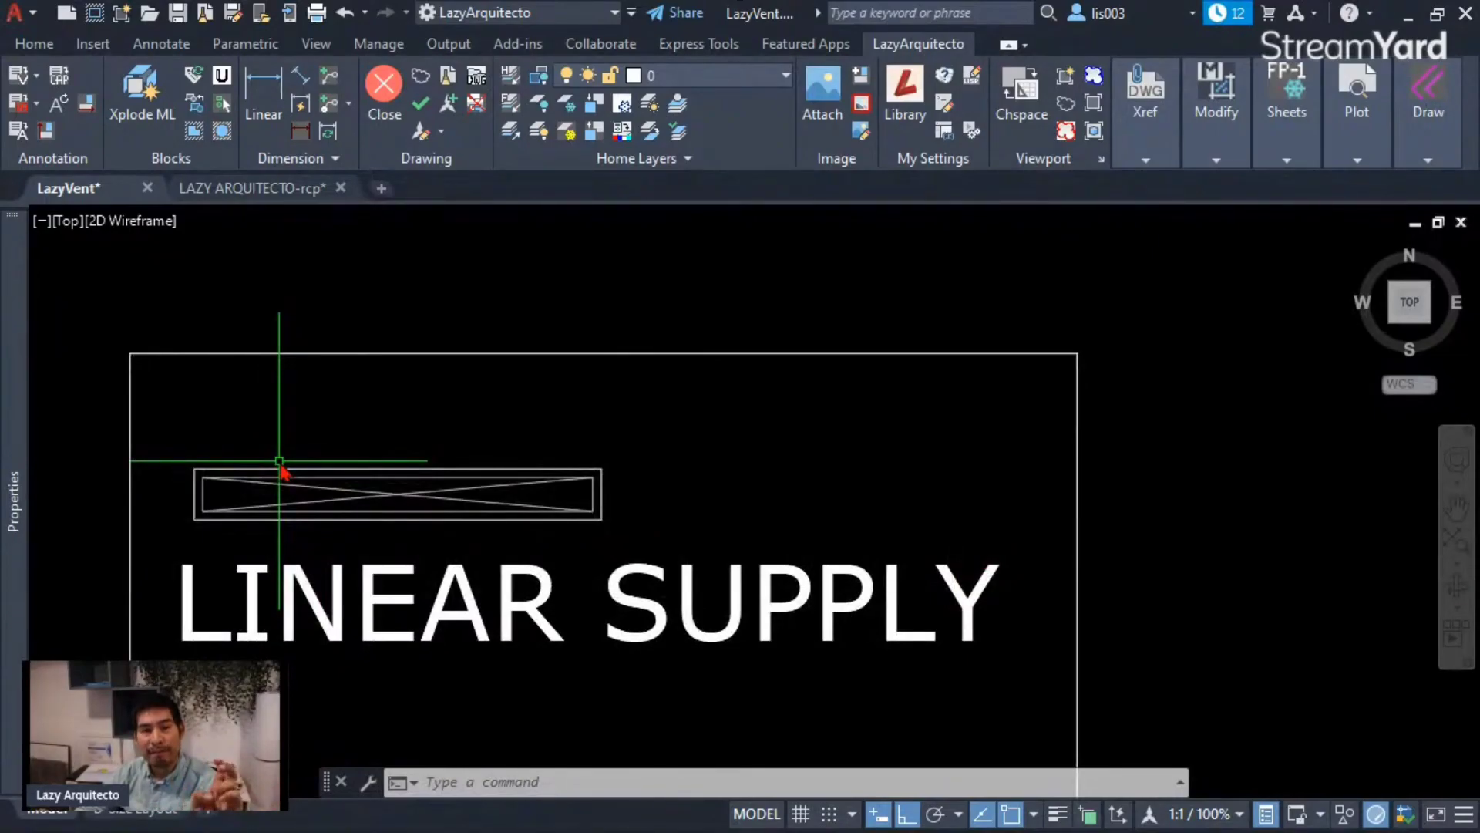
pyautogui.click(251, 188)
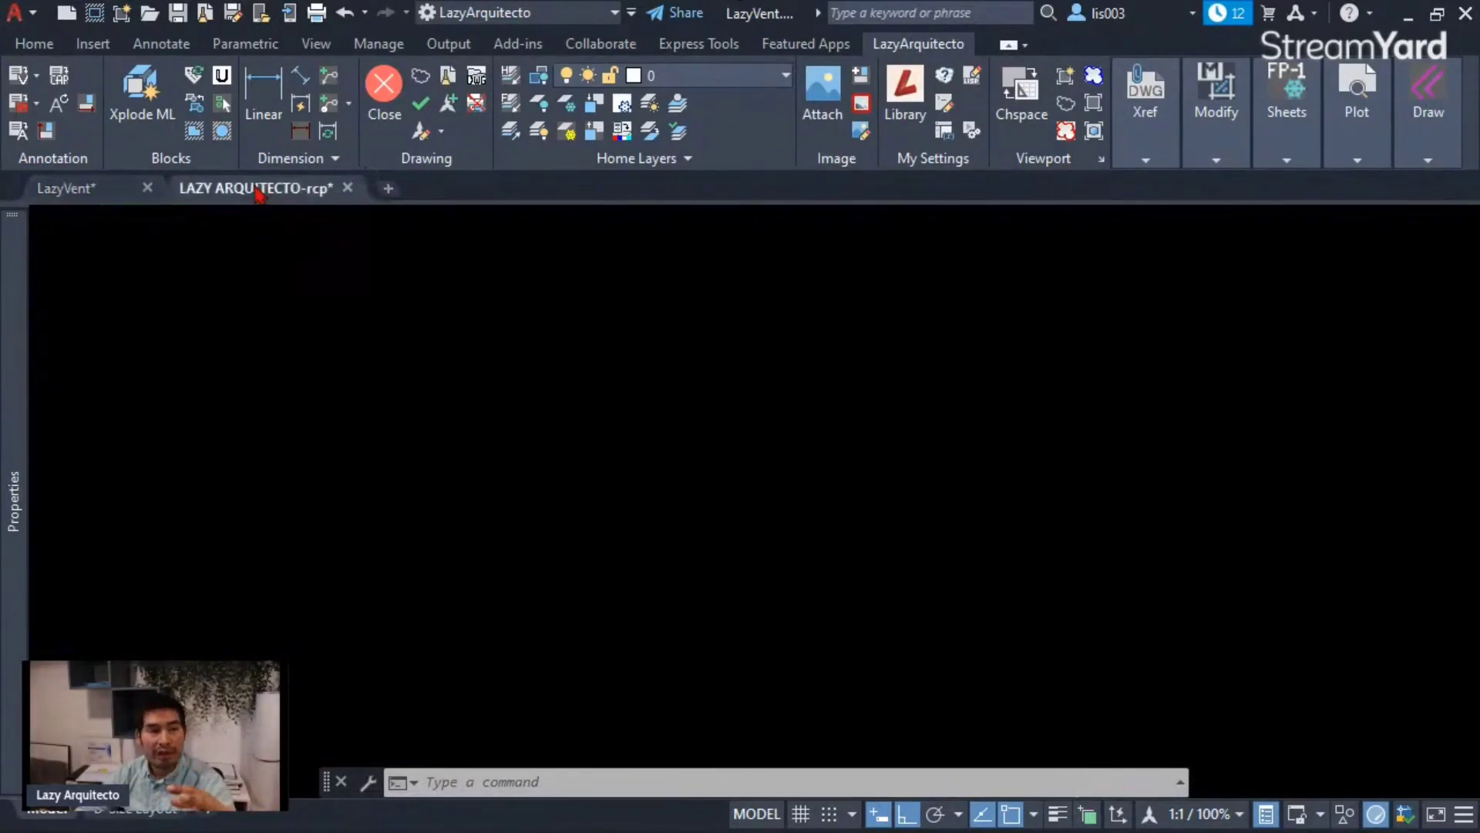
pyautogui.scroll(-5, 544, 445)
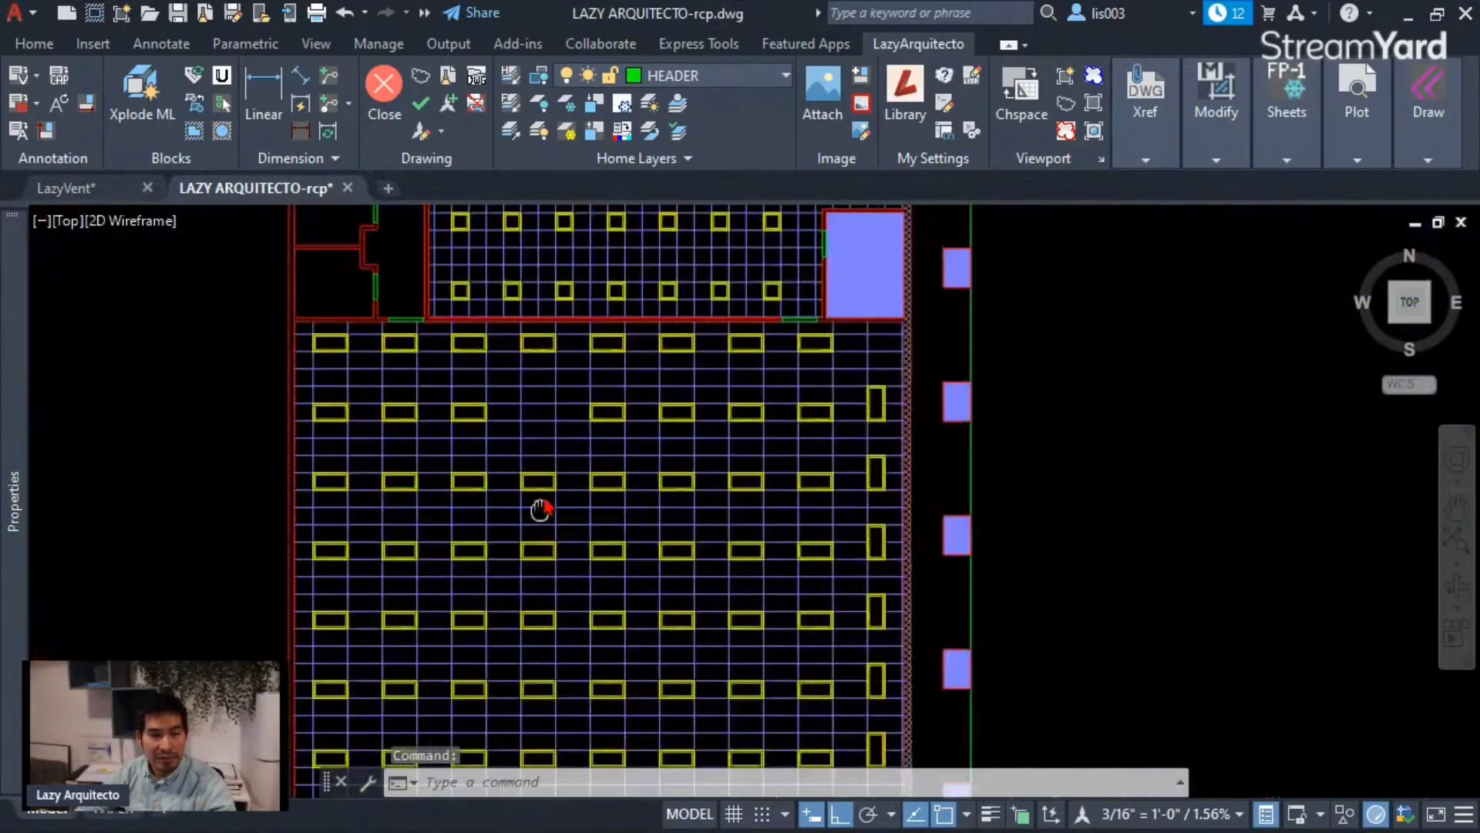
pyautogui.scroll(1, 571, 396)
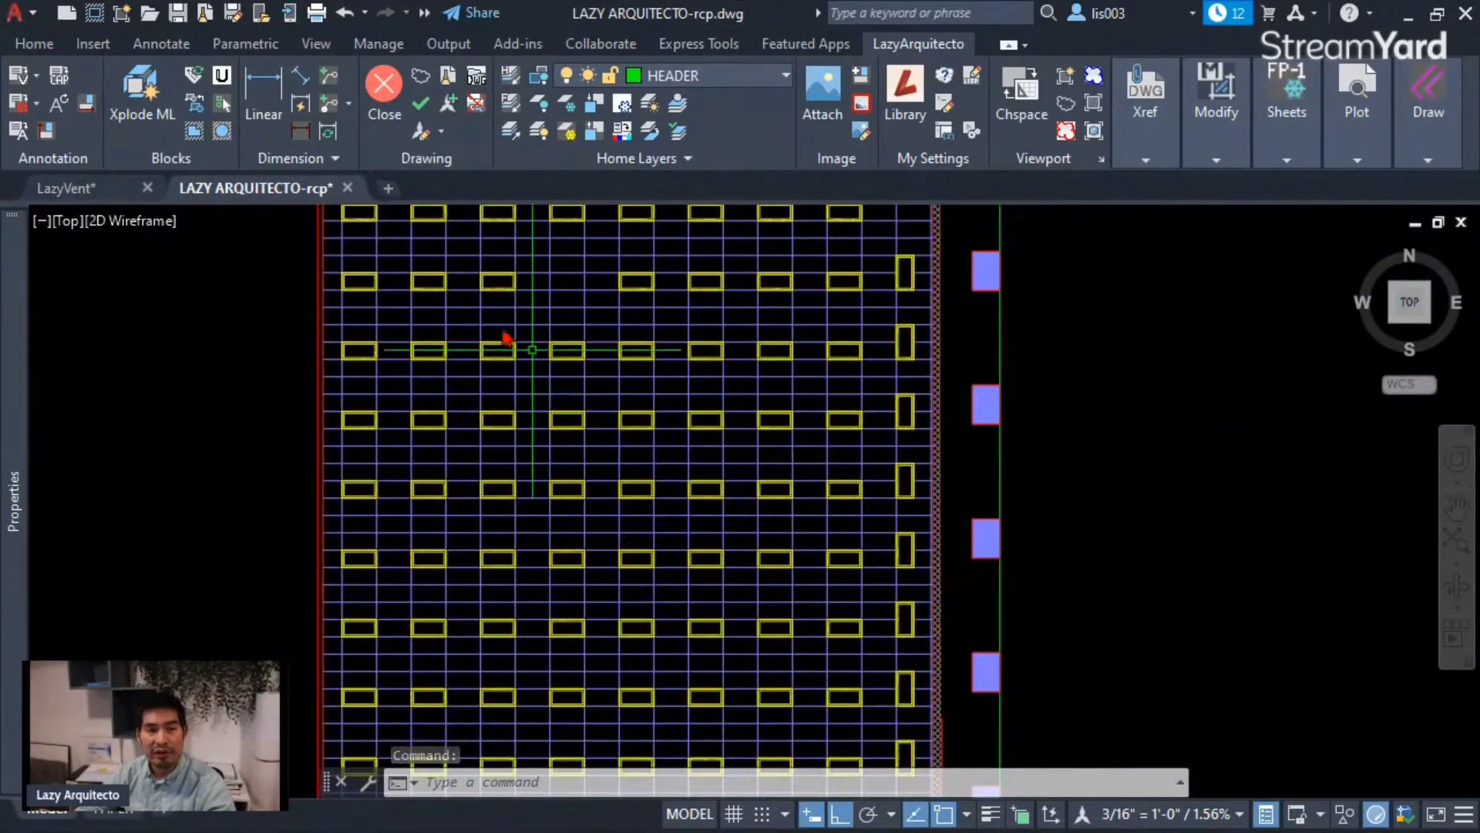
# Switch back to the LazyVent drawing and check the layer of the LINEAR SUPPLY legend symbol.
pyautogui.click(94, 188)
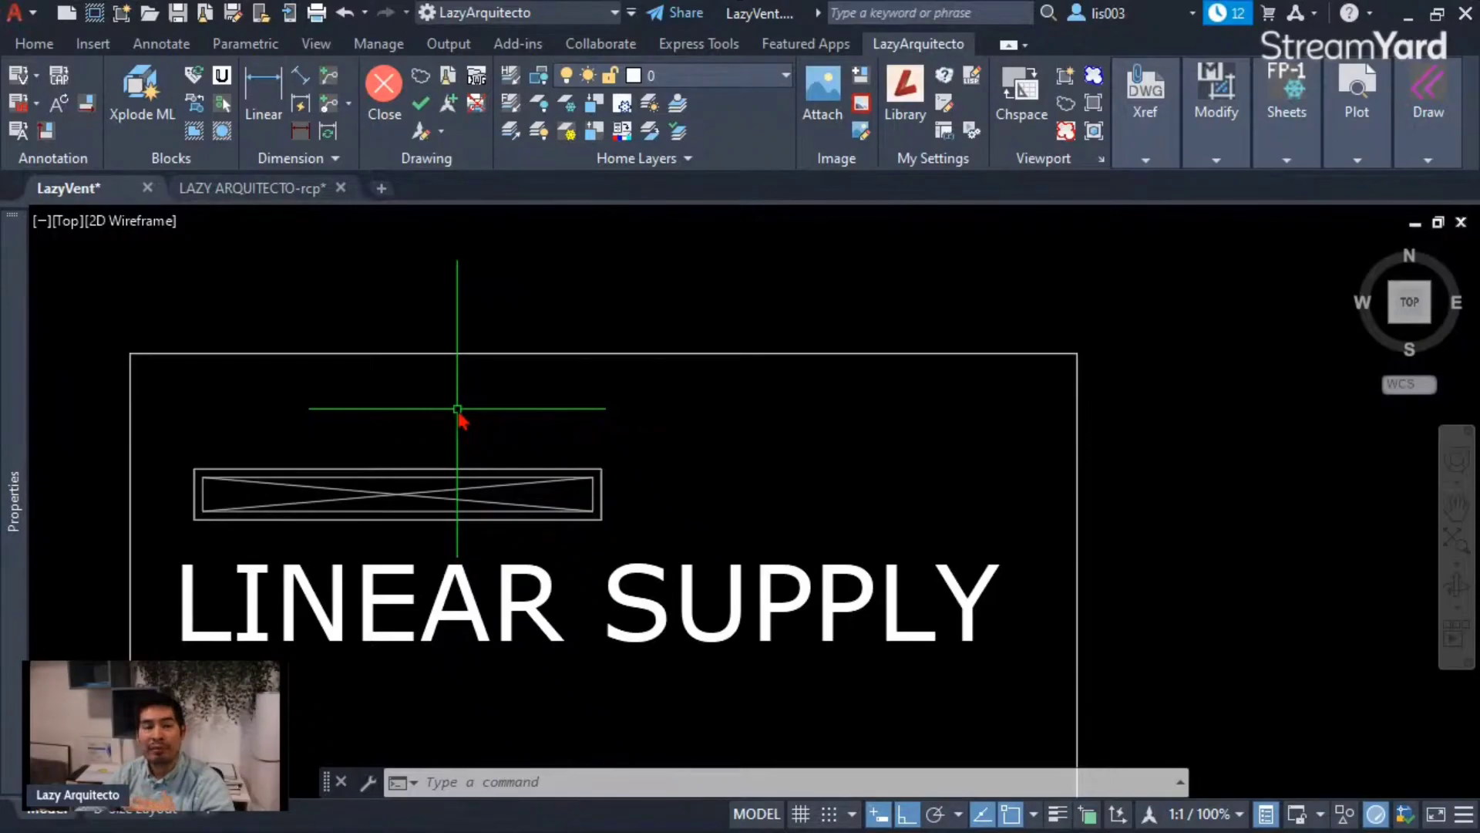
pyautogui.click(401, 542)
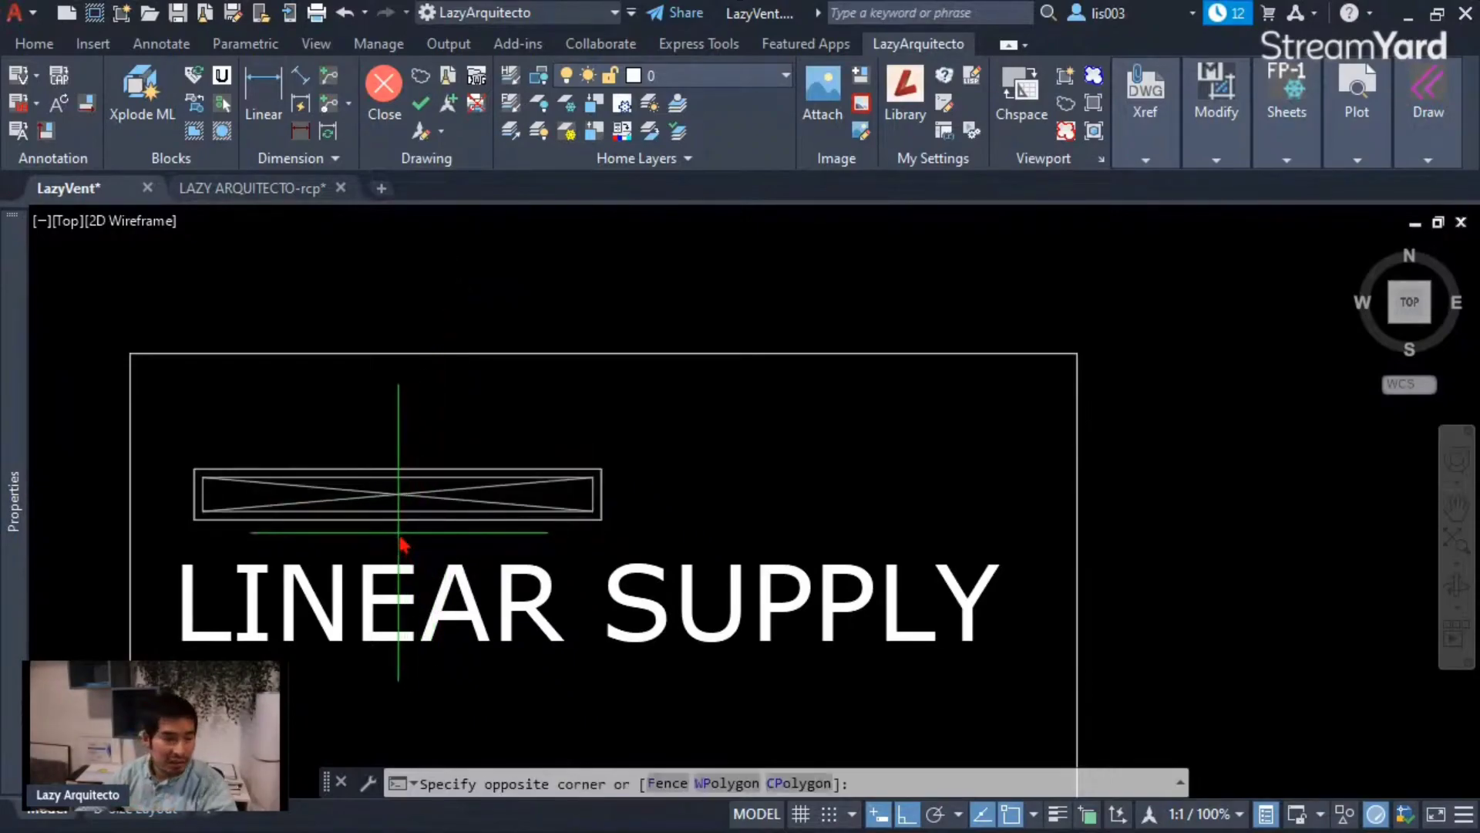
pyautogui.click(361, 461)
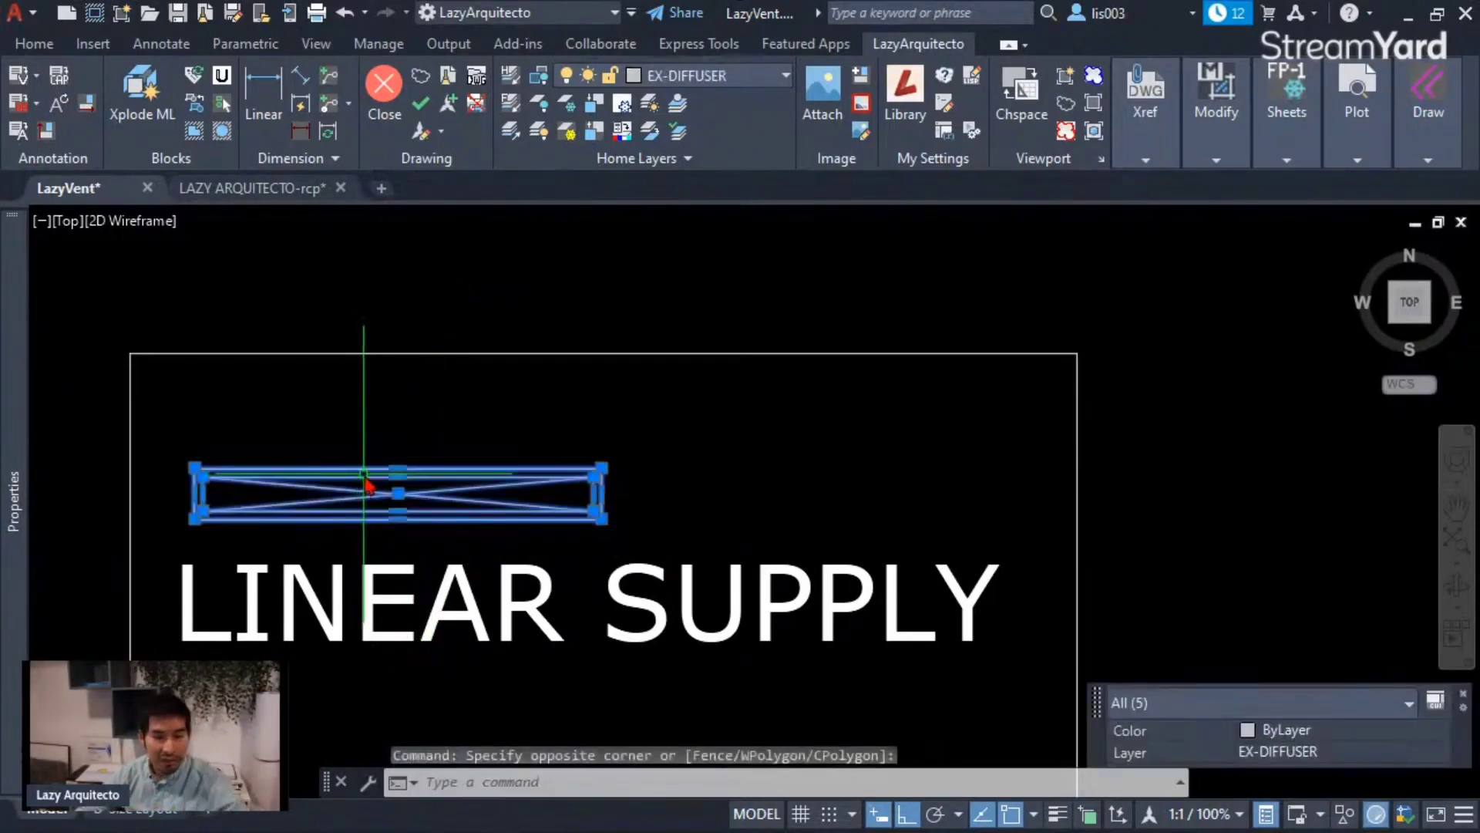
pyautogui.press('Escape')
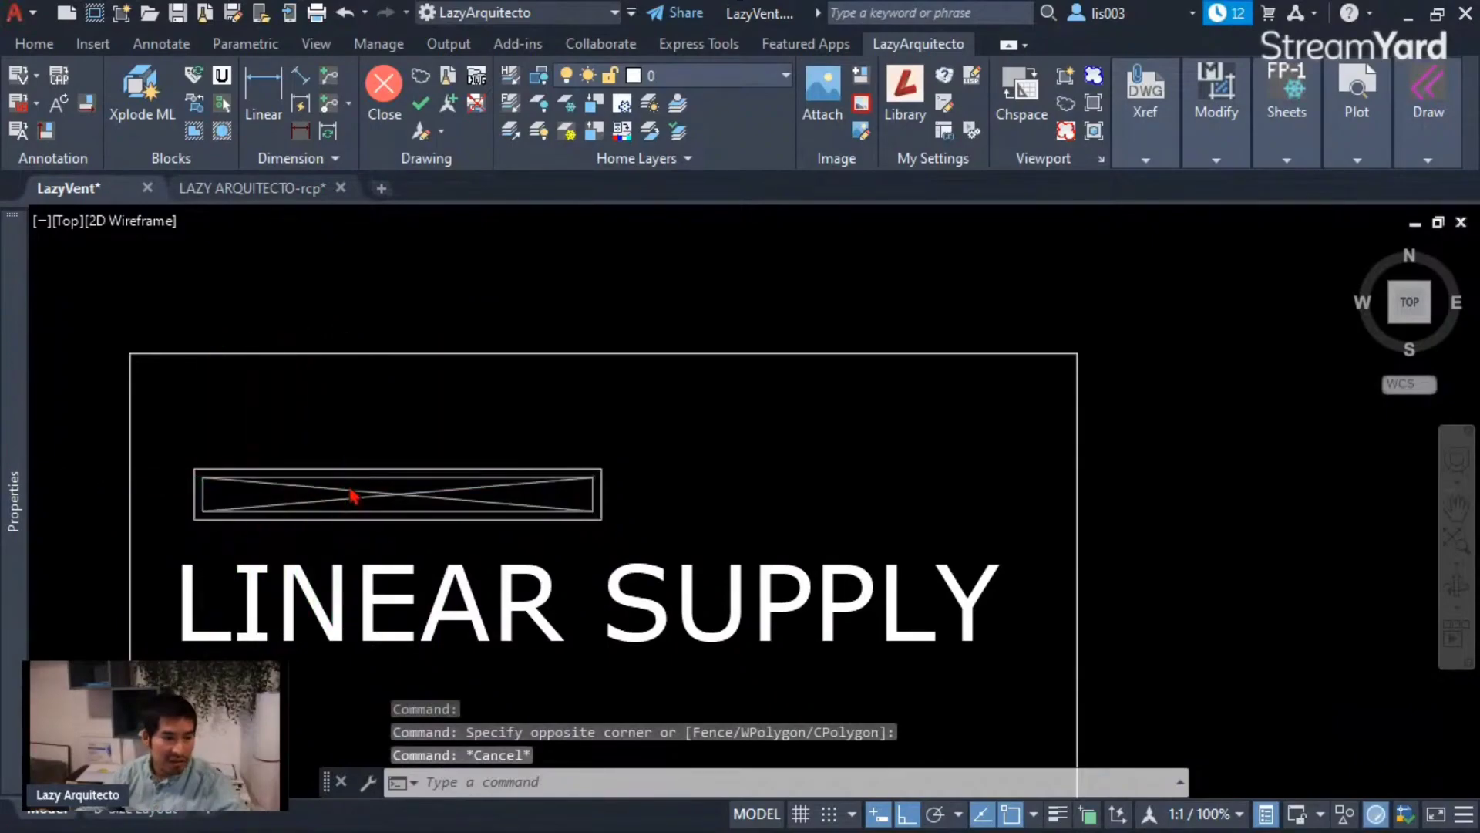
# Set the white LazyVent block on the EX-DIFFUSER layer to the SUPPLY state and shrink its width to 6".
pyautogui.scroll(-5, 352, 495)
pyautogui.moveTo(829, 529); pyautogui.dragTo(324, 515, button='middle')
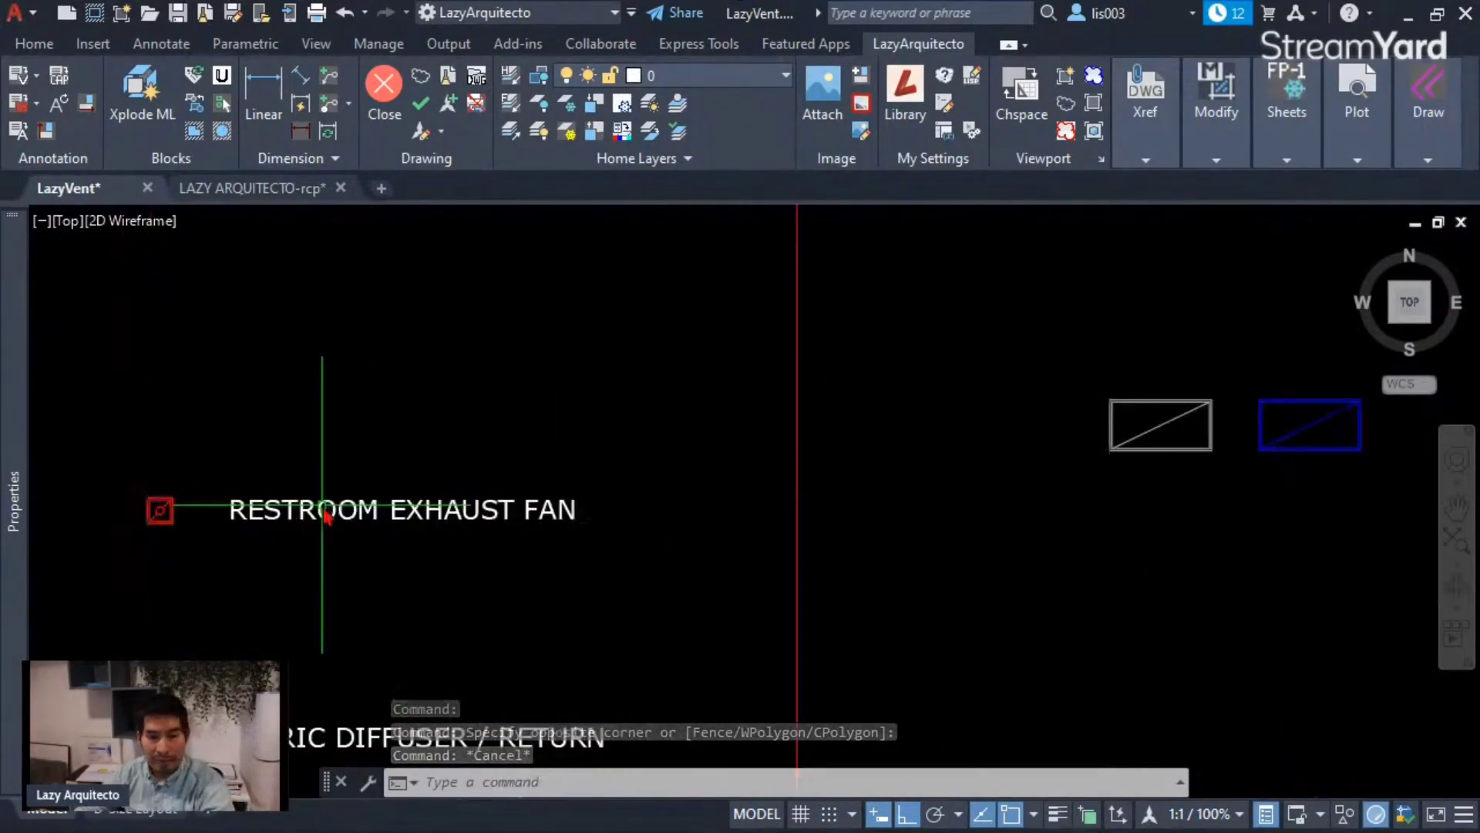
pyautogui.moveTo(1126, 424); pyautogui.dragTo(819, 443, button='middle')
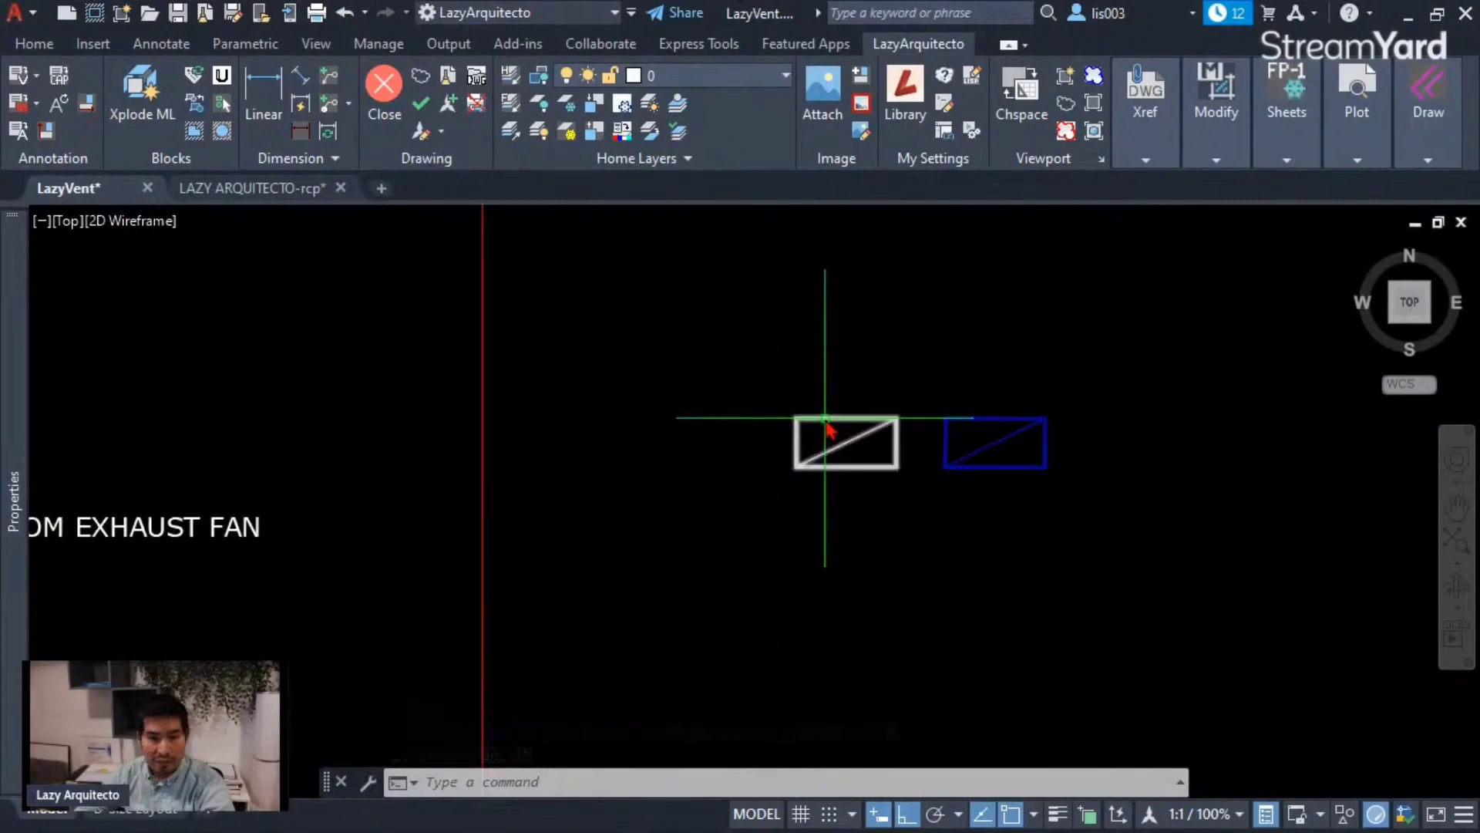
pyautogui.click(827, 423)
pyautogui.scroll(3, 845, 438)
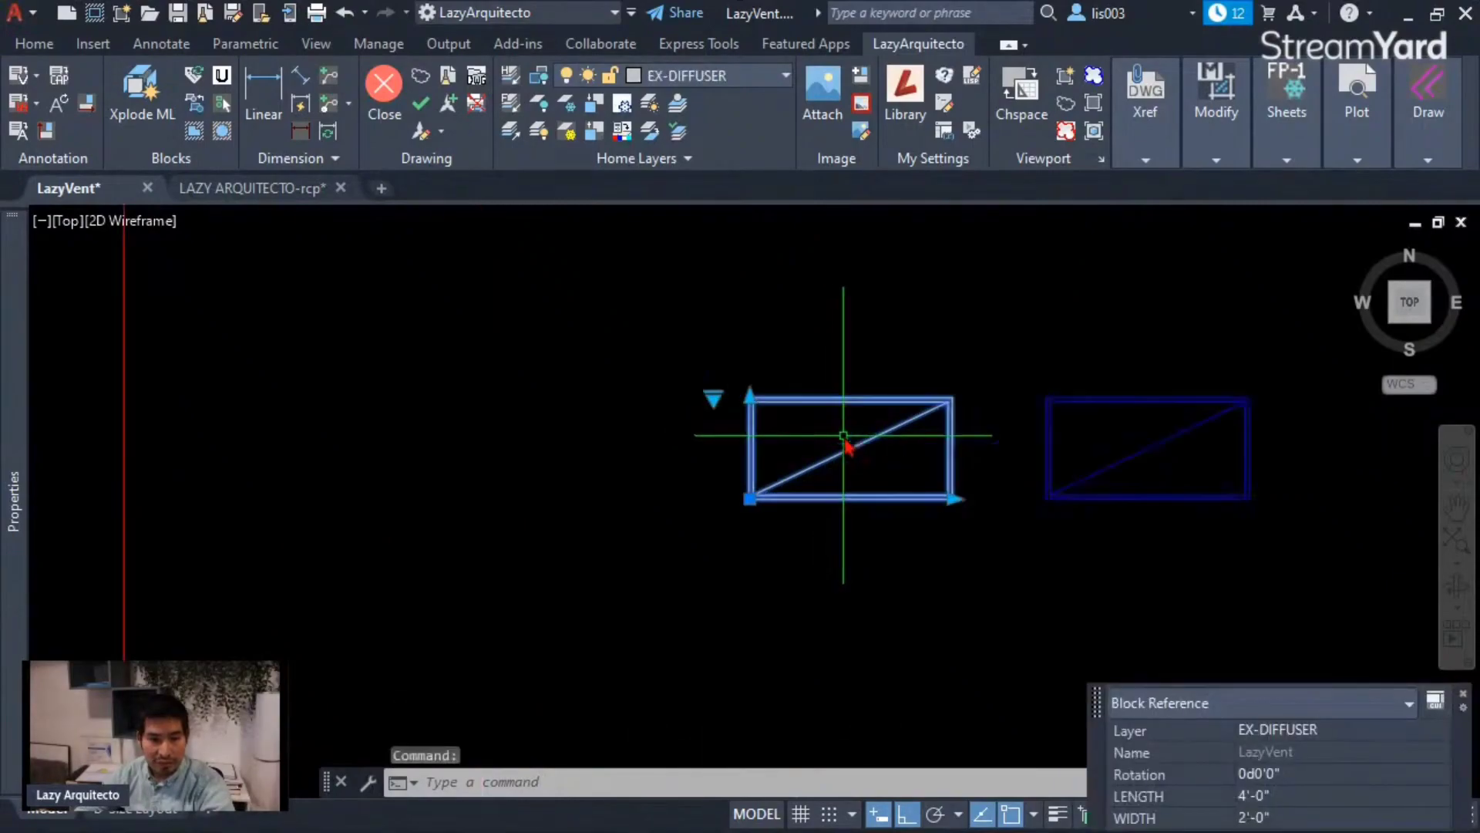
pyautogui.click(714, 400)
pyautogui.click(740, 416)
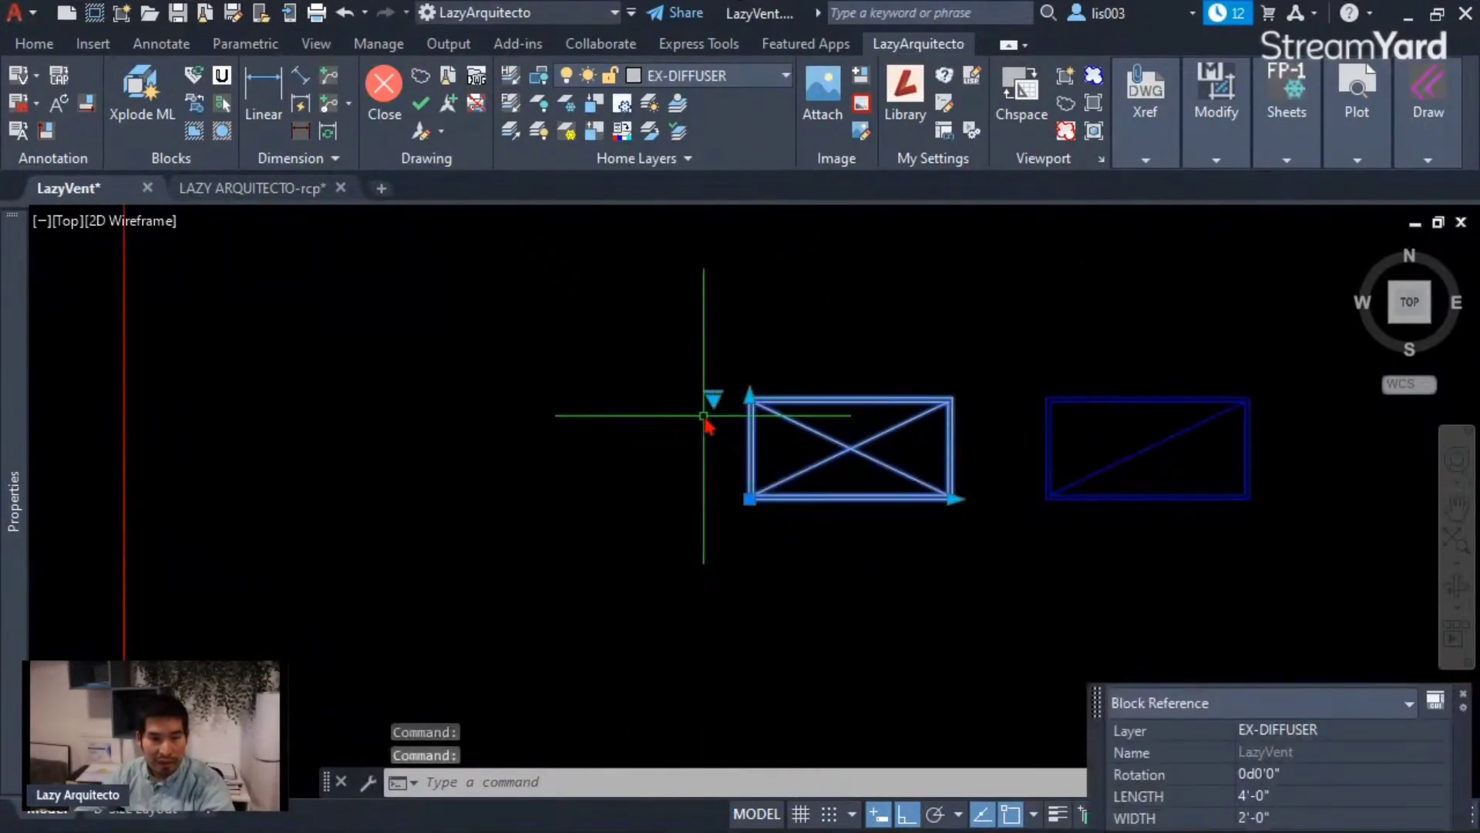
pyautogui.click(750, 397)
pyautogui.click(724, 464)
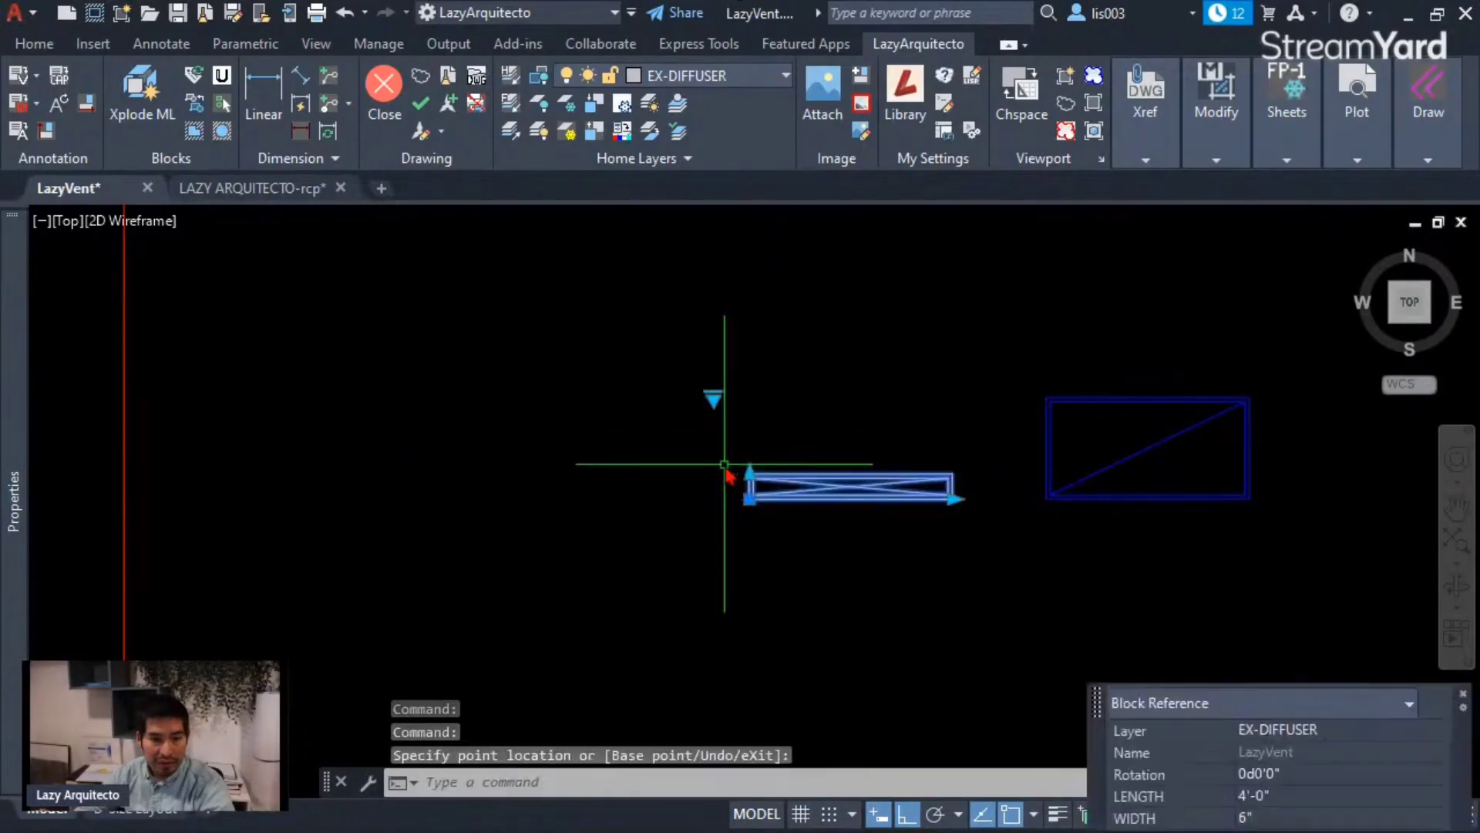
pyautogui.scroll(-3, 1017, 501)
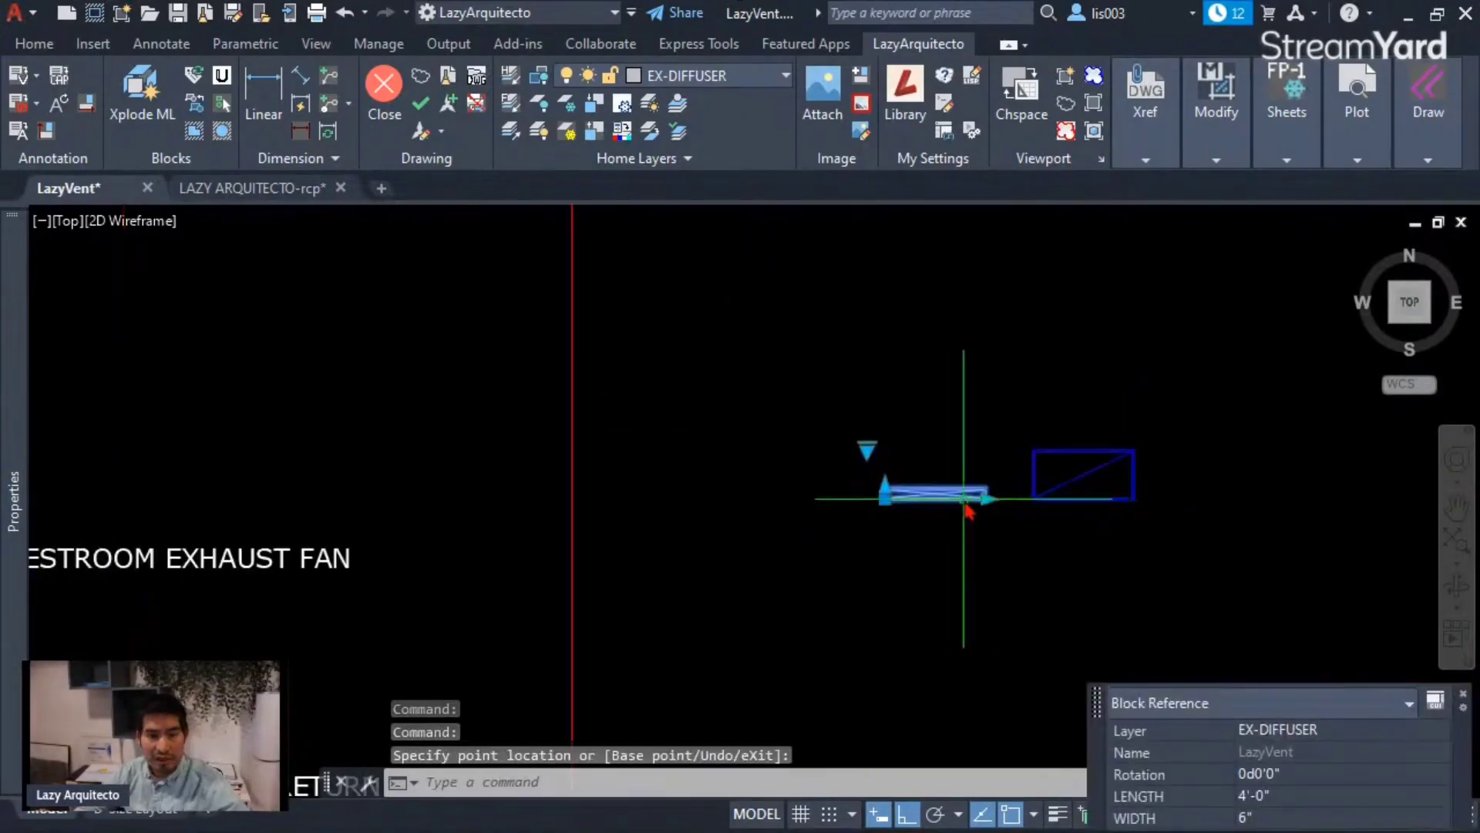
pyautogui.scroll(-4, 968, 509)
pyautogui.press('Escape')
# Delete the LINEAR SUPPLY symbol and its label from the legend.
pyautogui.scroll(8, 652, 528)
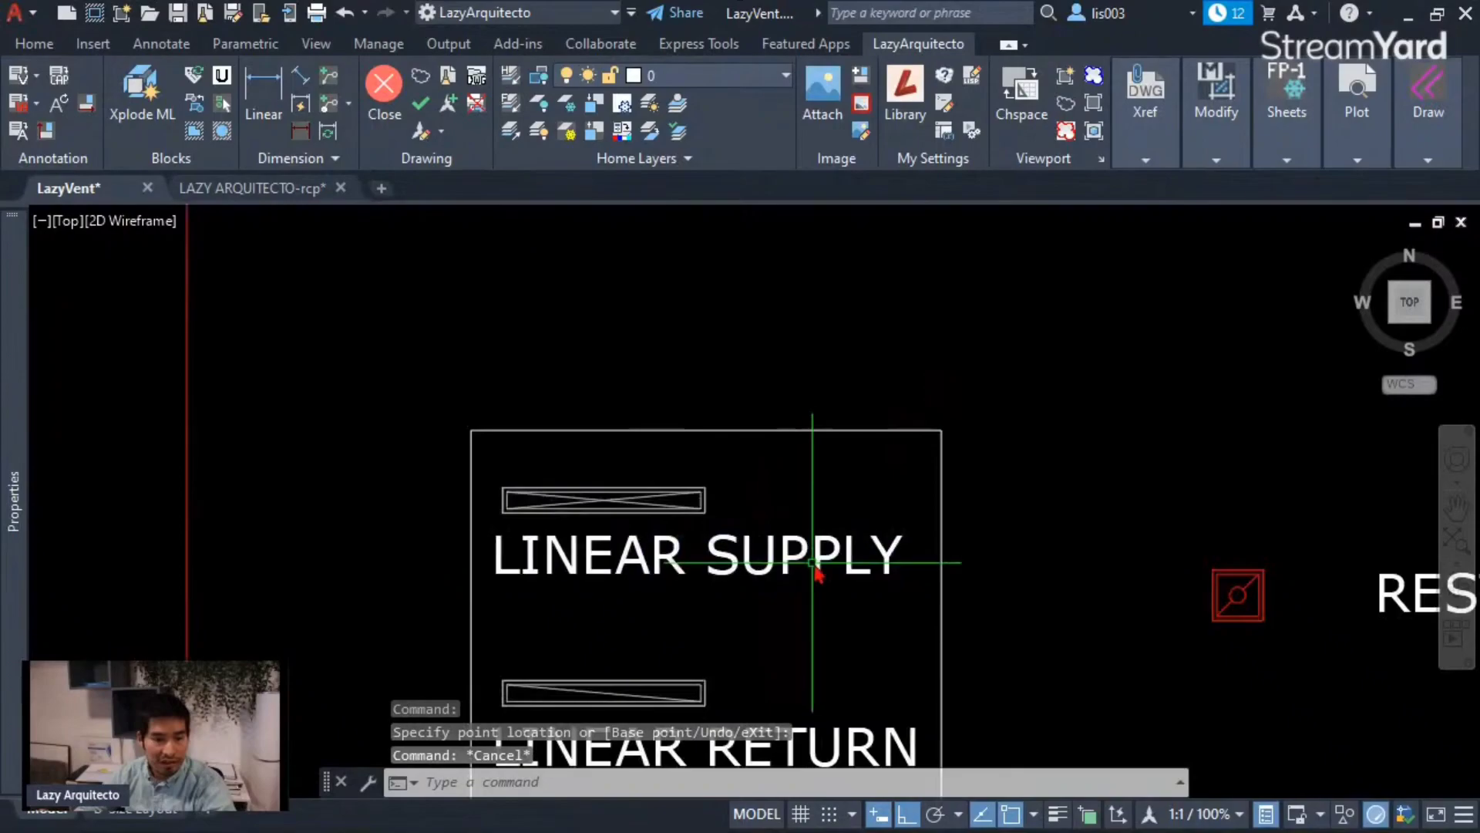
pyautogui.click(815, 568)
pyautogui.click(726, 599)
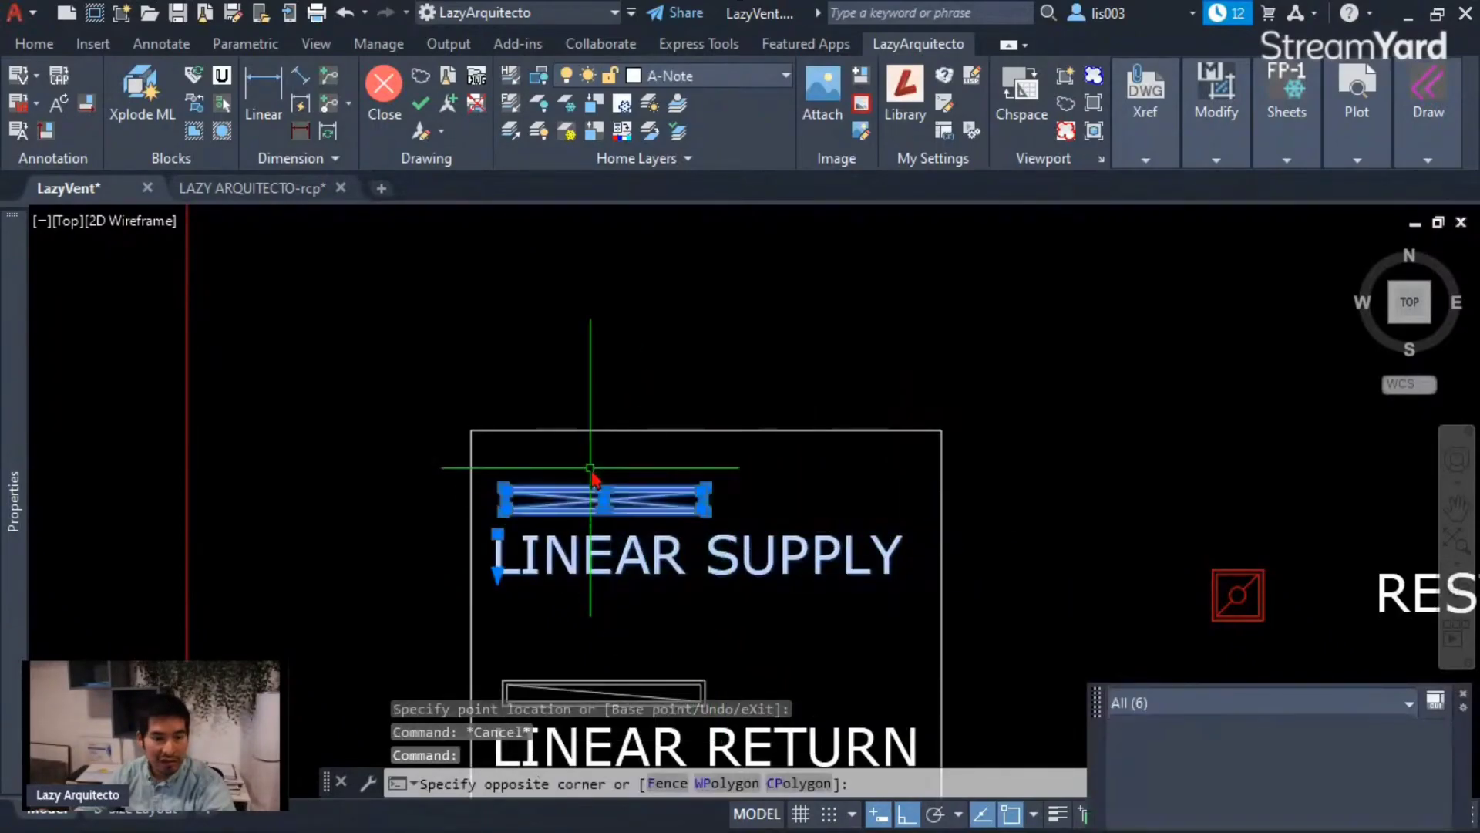
pyautogui.click(592, 472)
pyautogui.press('Delete')
# Change the narrow white LazyVent block to the RETURN state to match the LINEAR RETURN symbol.
pyautogui.scroll(-3, 521, 478)
pyautogui.scroll(6, 640, 624)
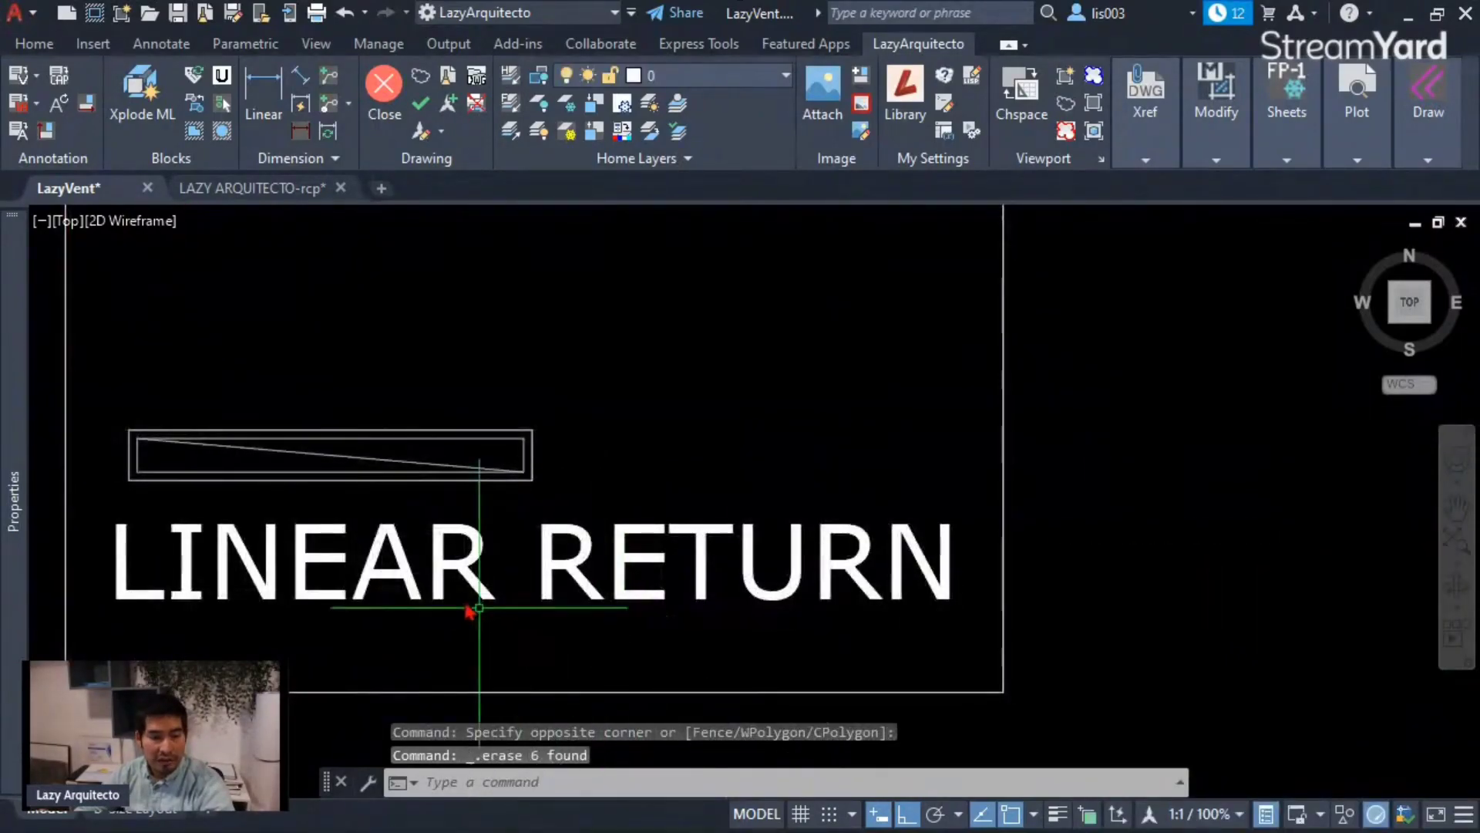
pyautogui.scroll(-5, 549, 566)
pyautogui.scroll(5, 918, 478)
pyautogui.click(973, 452)
pyautogui.click(885, 429)
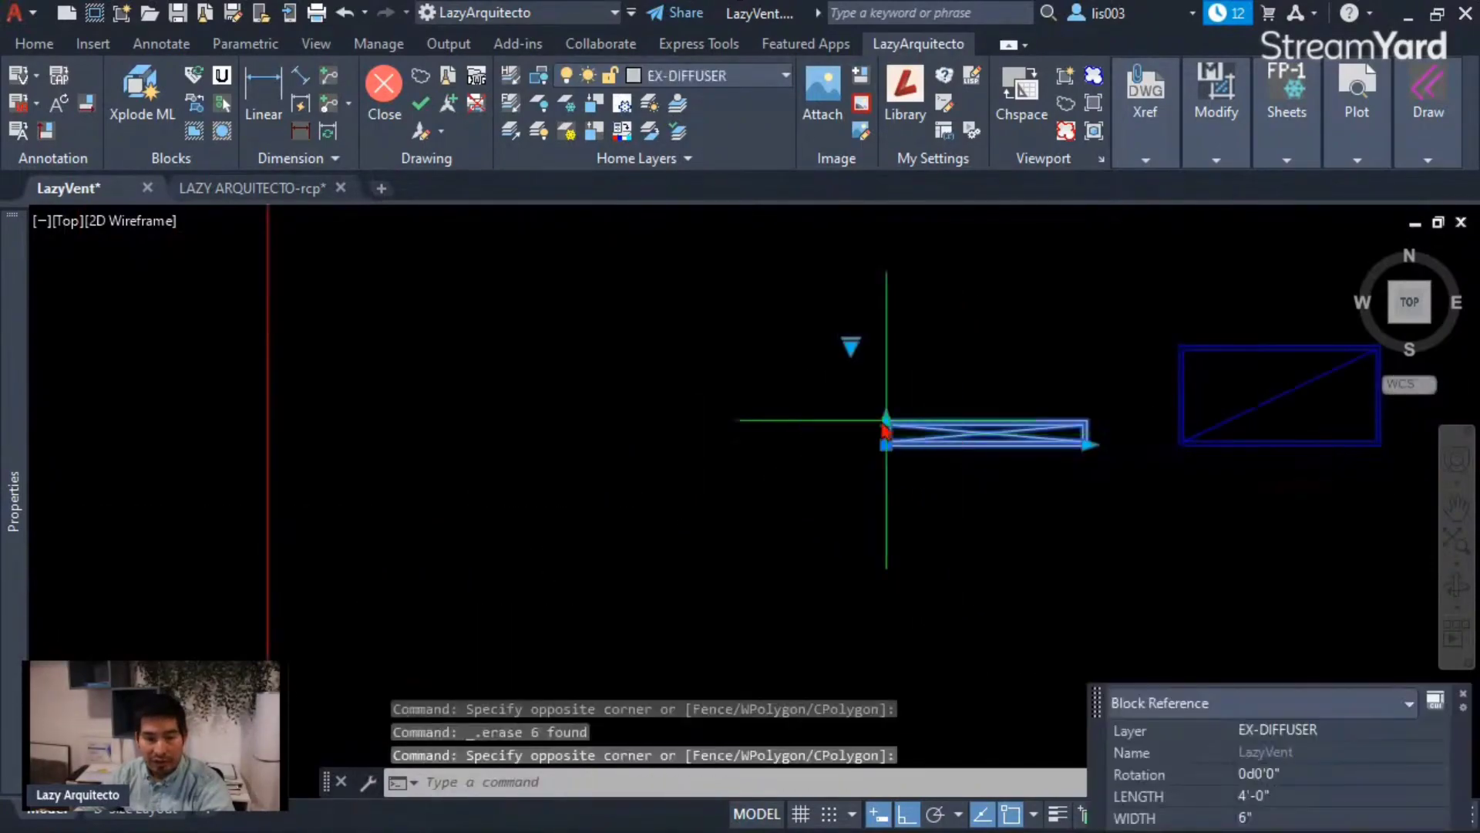
pyautogui.click(851, 344)
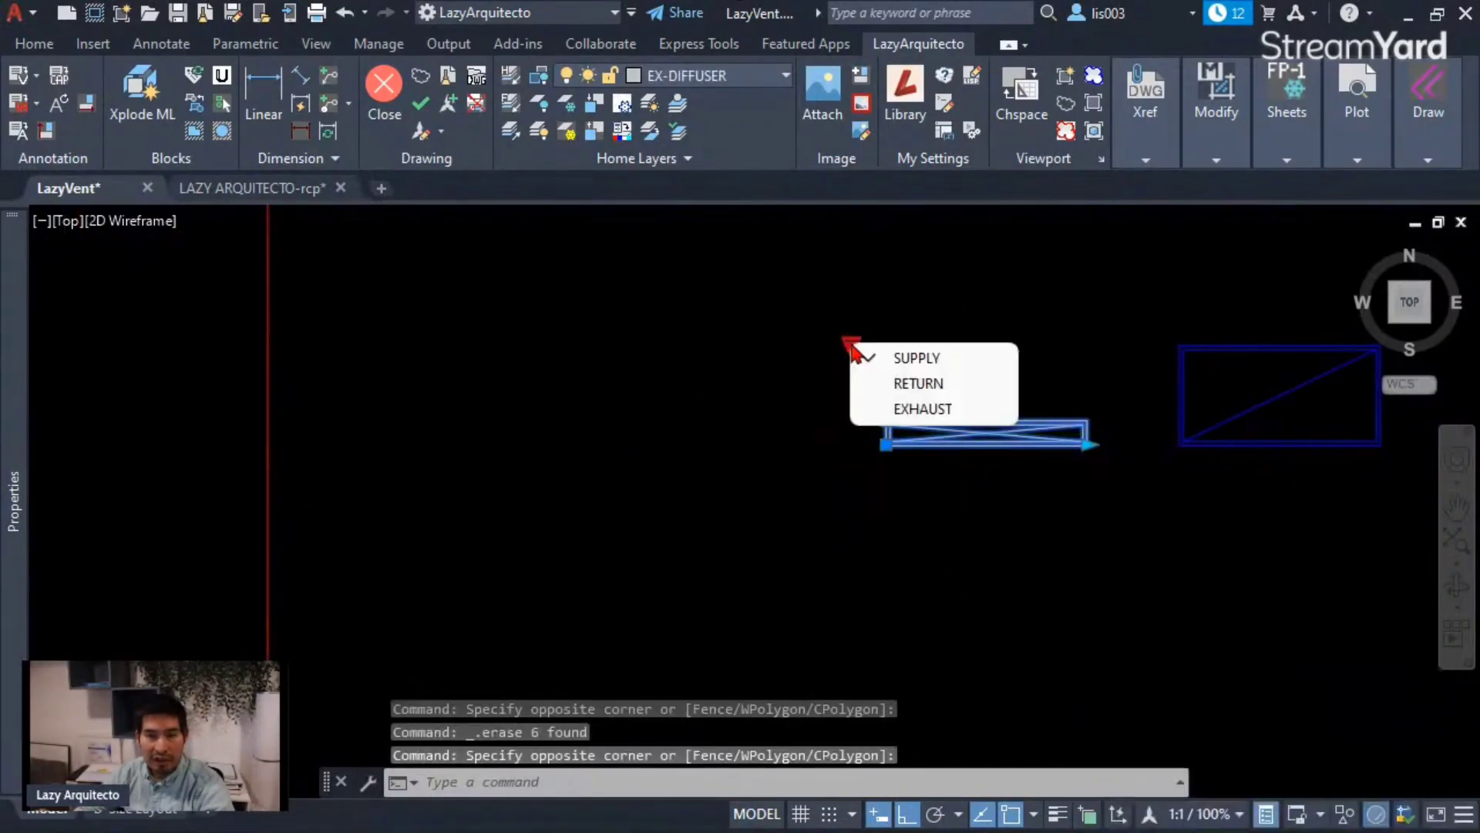
pyautogui.click(894, 383)
pyautogui.scroll(5, 1033, 453)
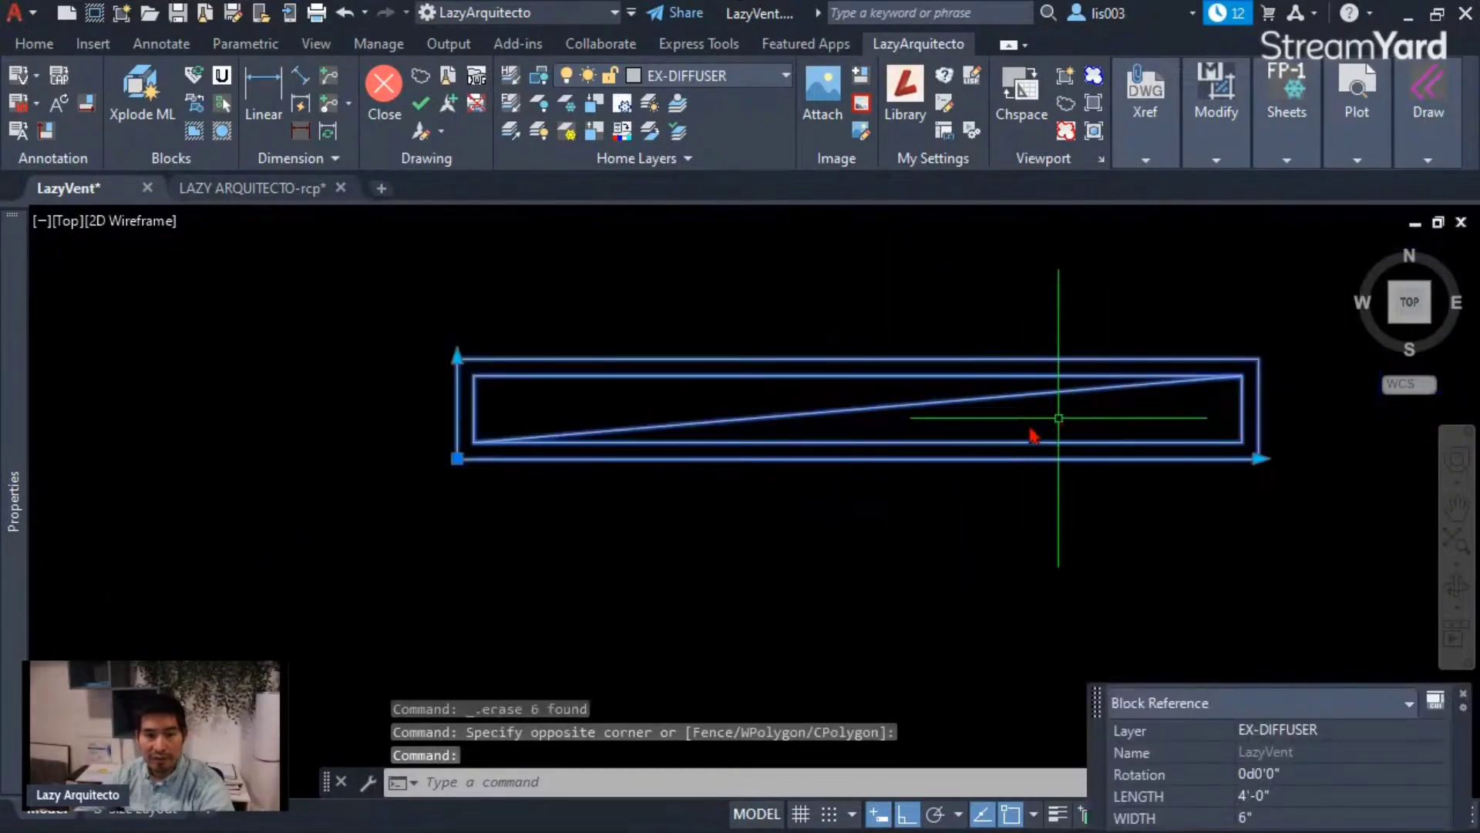
pyautogui.press('Escape')
# Delete the LINEAR RETURN symbol with its label and the frame around the linear vent group.
pyautogui.scroll(-6, 982, 467)
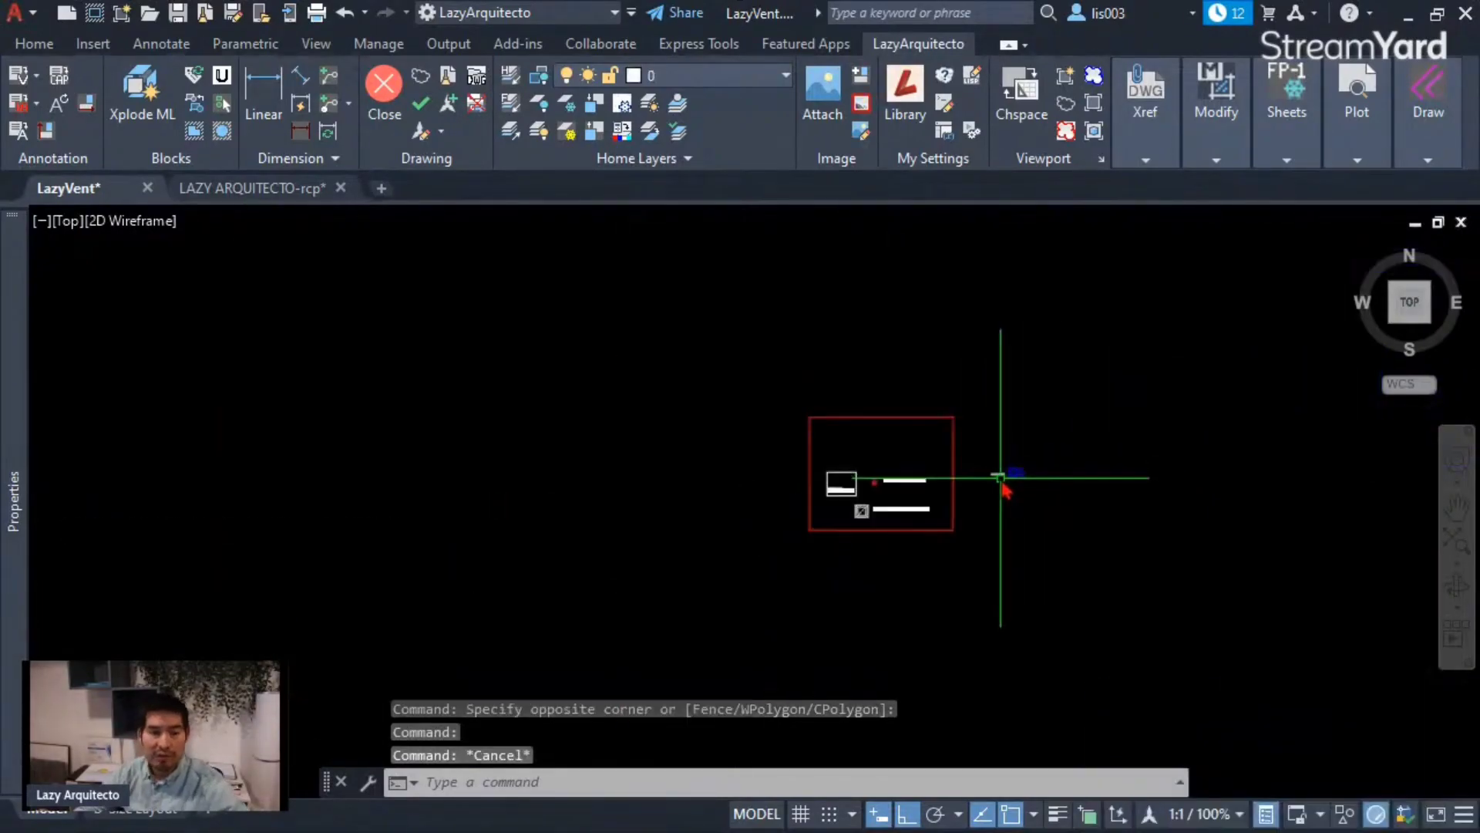
pyautogui.scroll(4, 858, 511)
pyautogui.click(819, 452)
pyautogui.click(502, 221)
pyautogui.press('Delete')
pyautogui.scroll(-3, 740, 419)
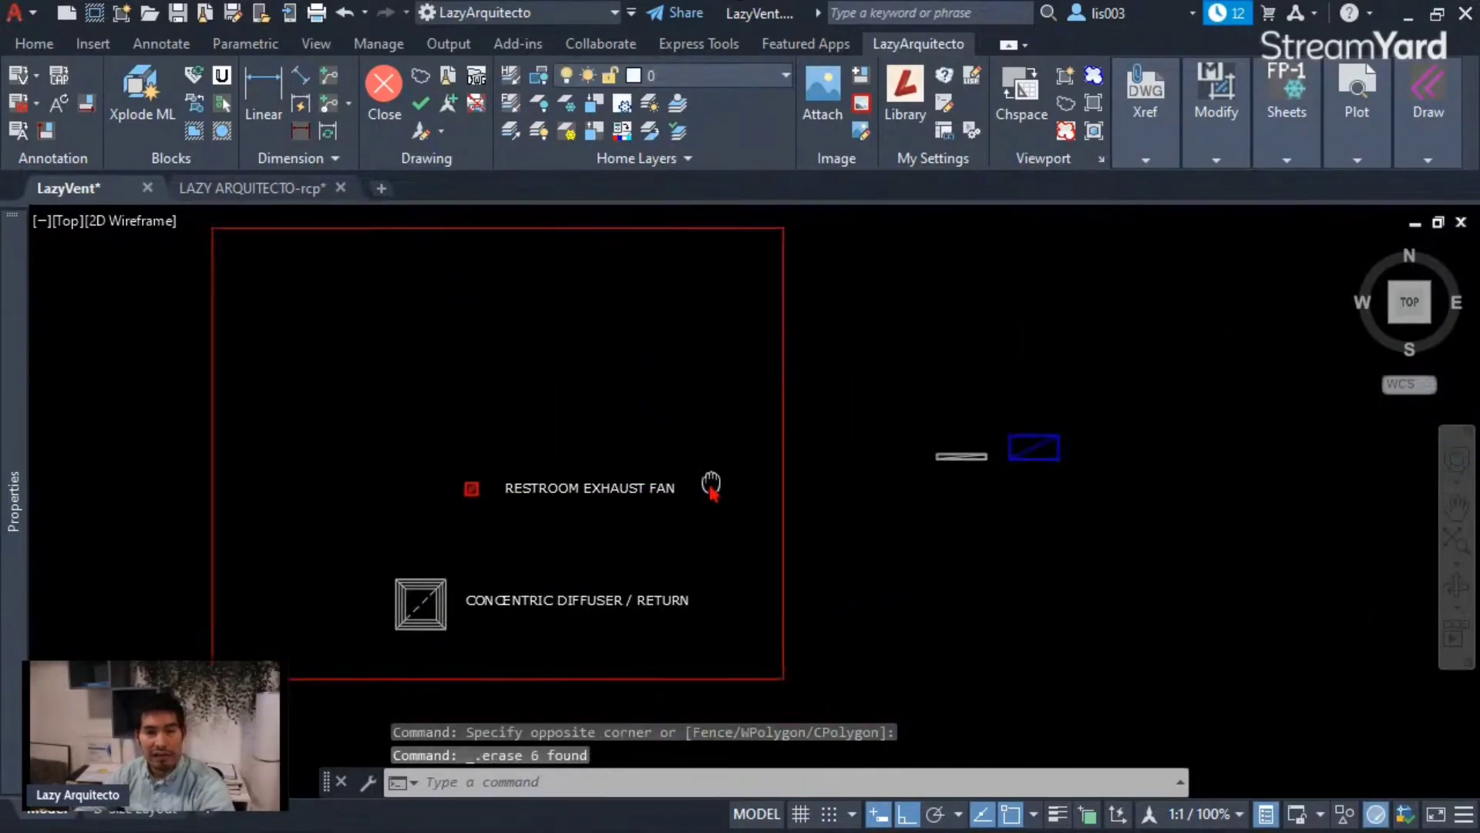
# Inspect the red RESTROOM EXHAUST FAN block and switch the white LazyVent block to the EXHAUST state.
pyautogui.scroll(3, 706, 493)
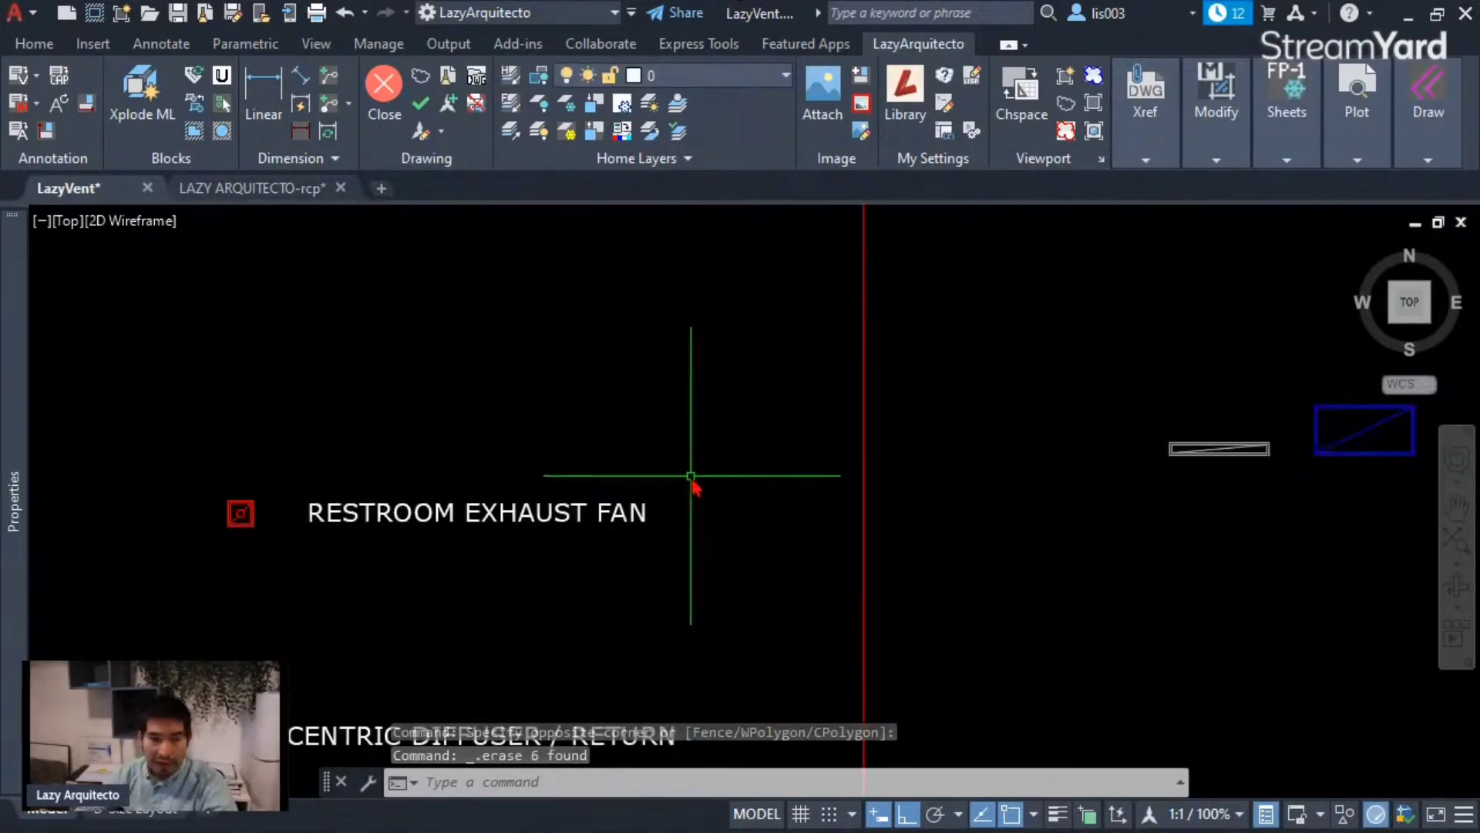
pyautogui.scroll(3, 257, 559)
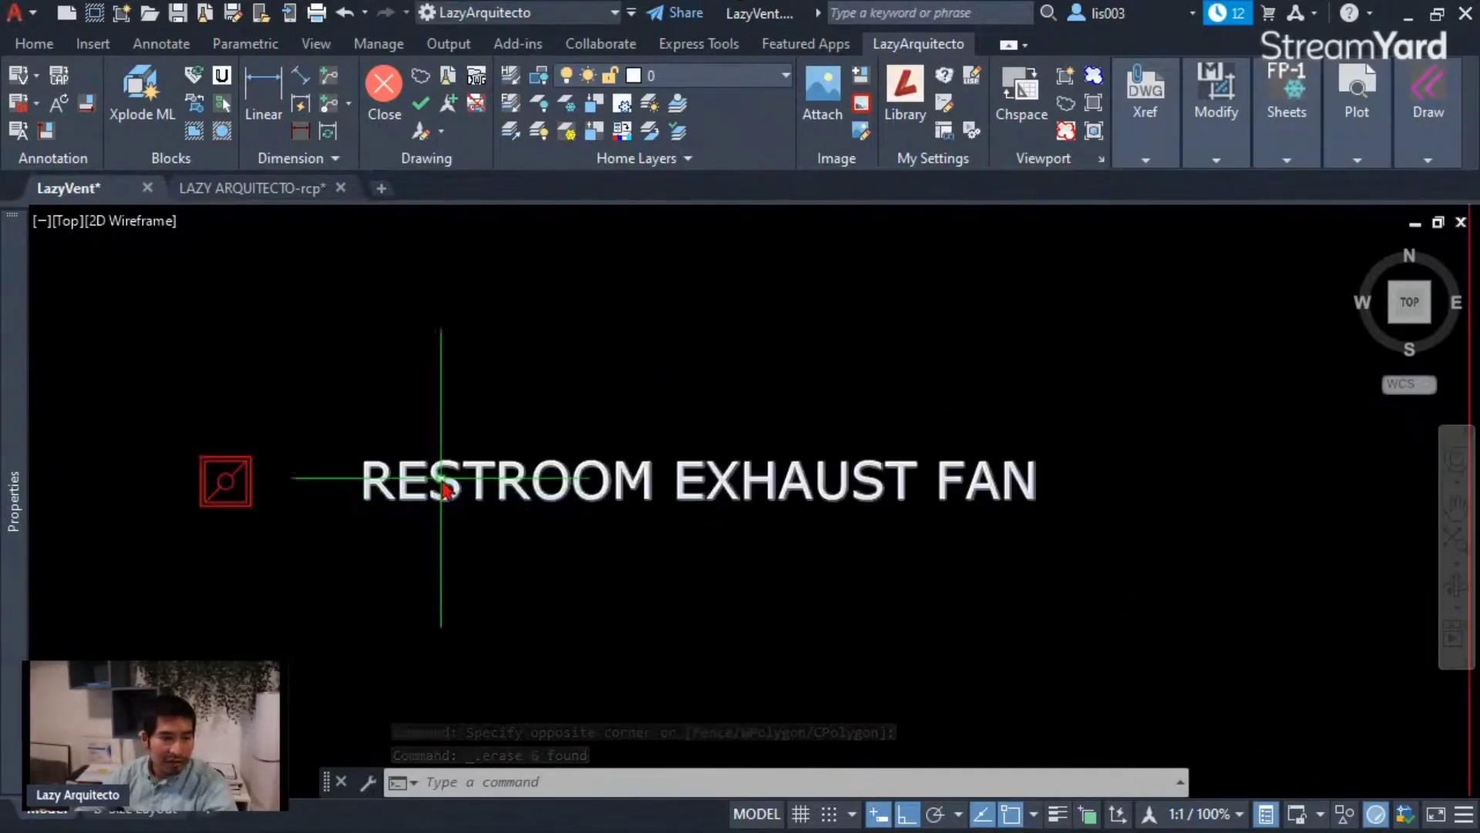
pyautogui.click(221, 494)
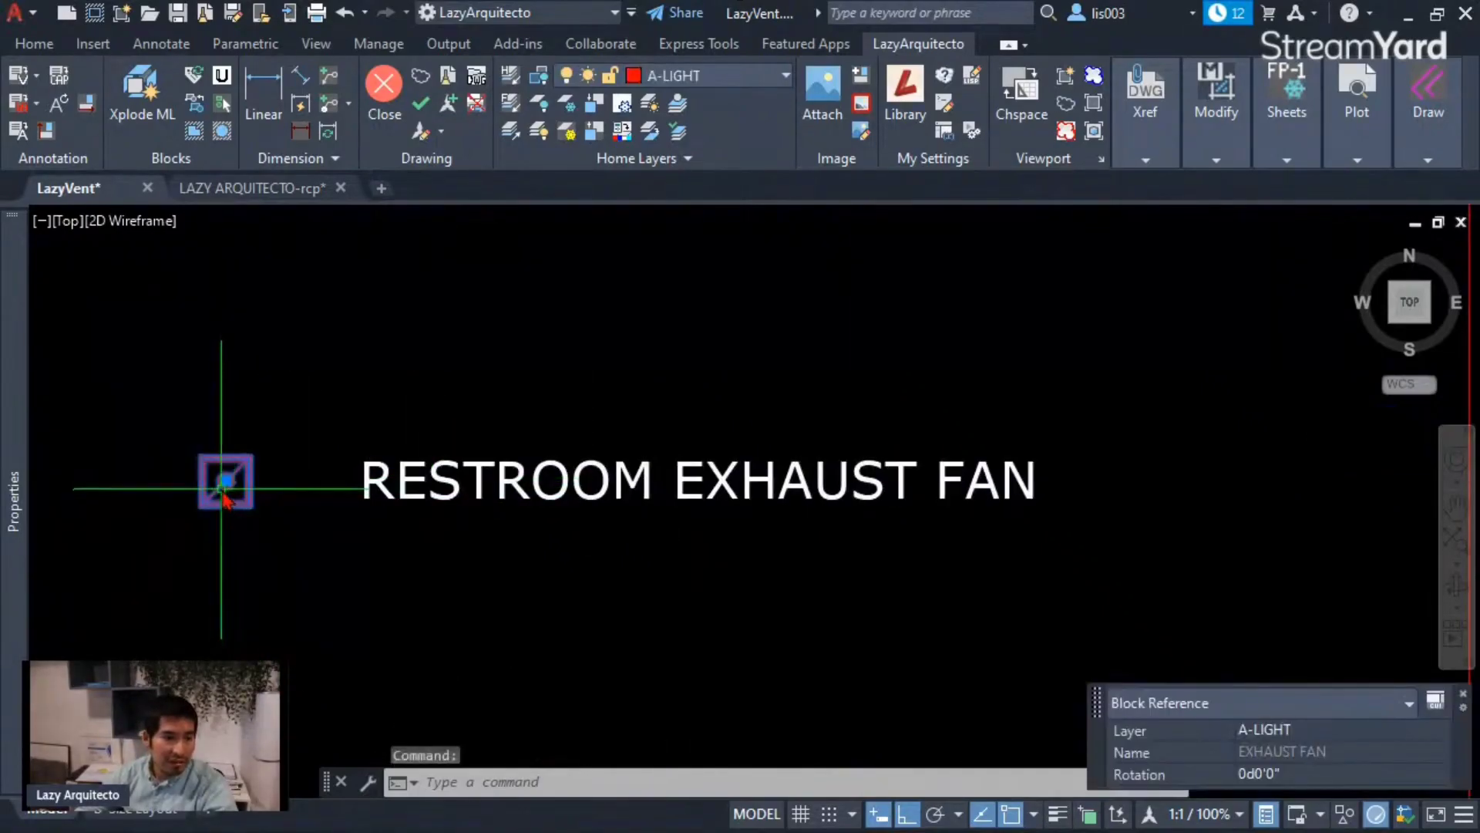
pyautogui.scroll(-5, 266, 505)
pyautogui.press('Escape')
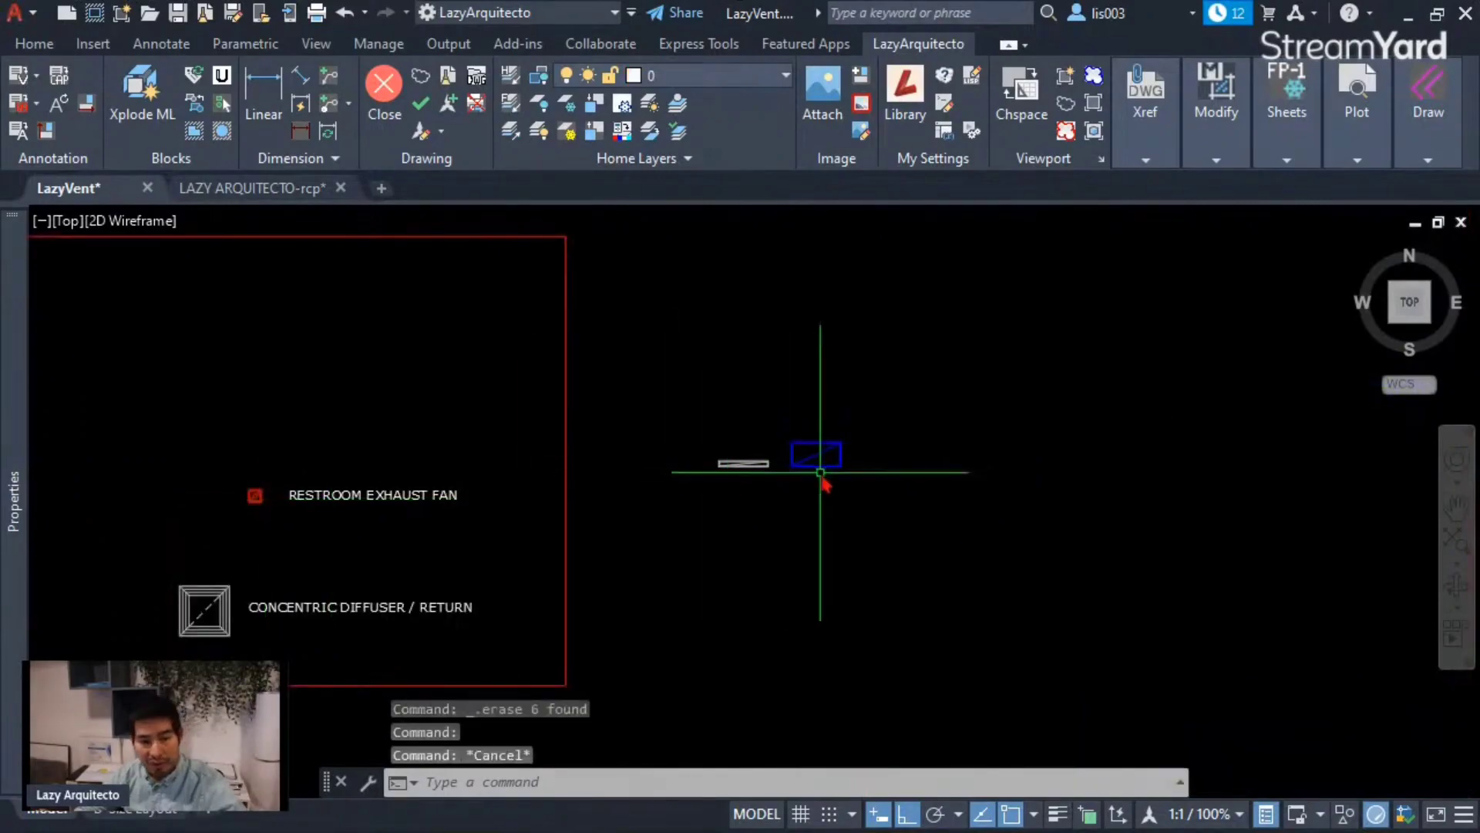
pyautogui.scroll(3, 818, 474)
pyautogui.click(670, 460)
pyautogui.click(606, 423)
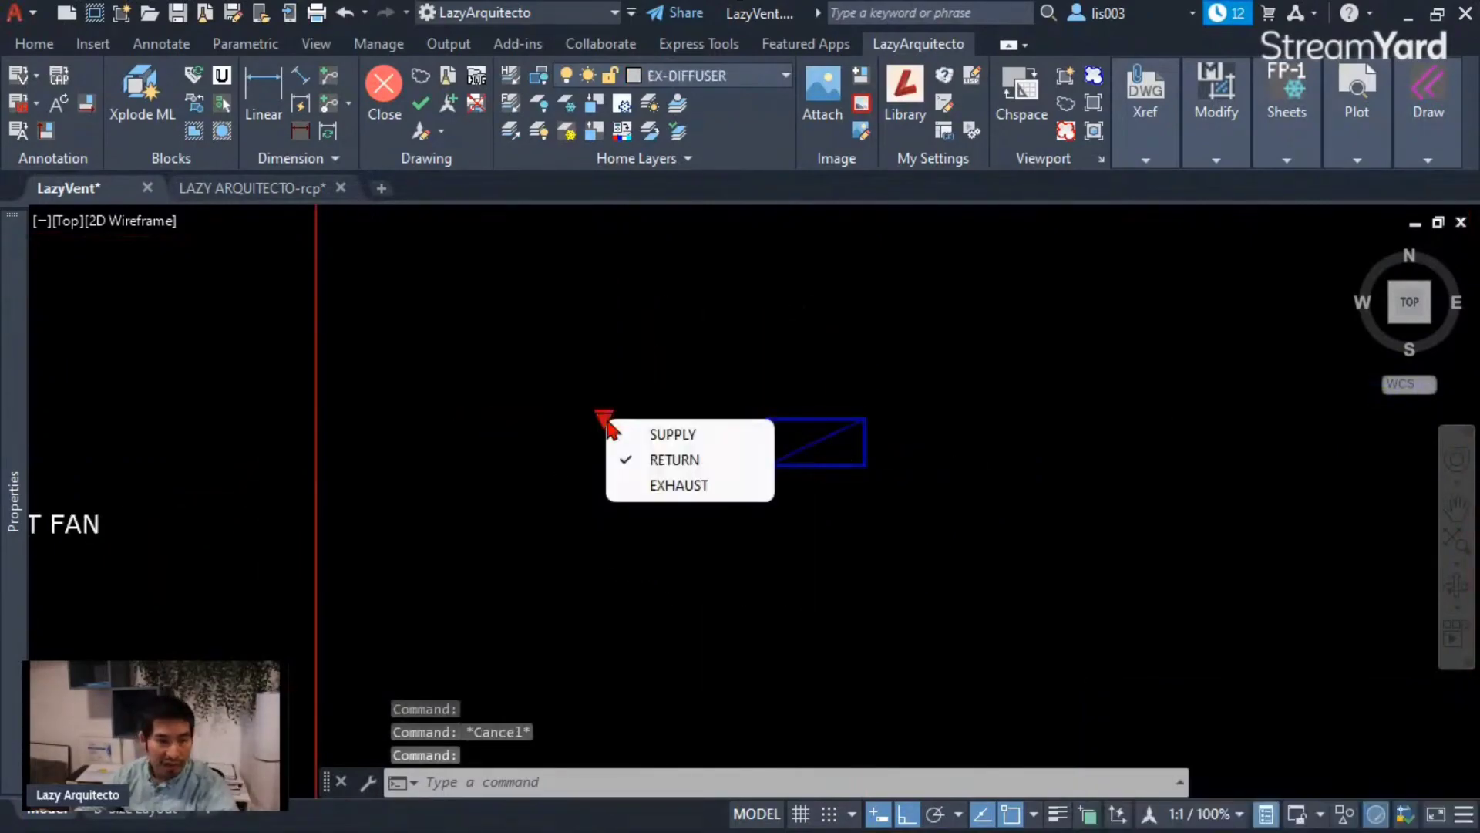
pyautogui.click(641, 488)
pyautogui.scroll(2, 640, 470)
pyautogui.press('Escape')
pyautogui.scroll(2, 652, 455)
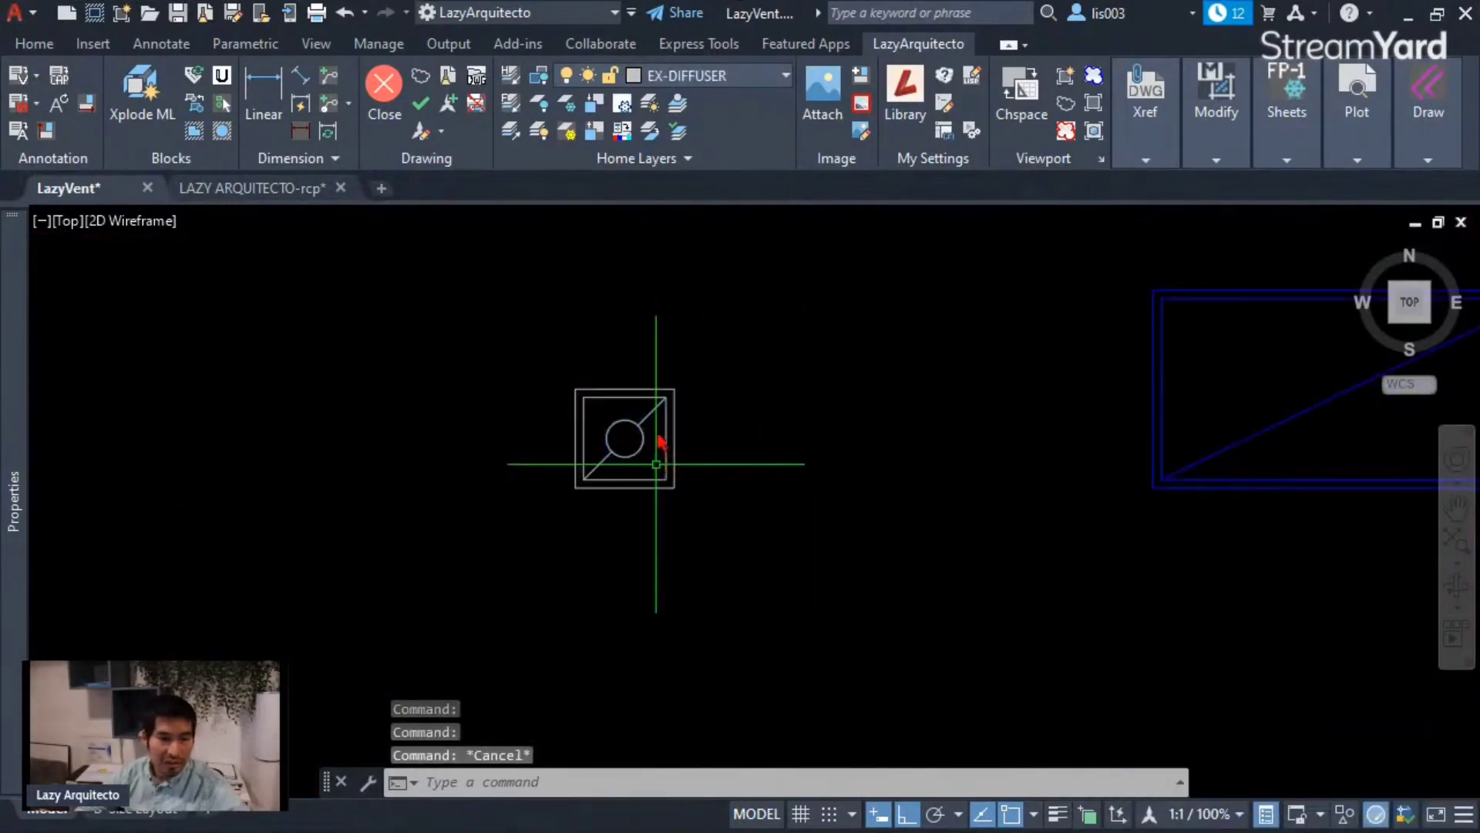
# Delete the red exhaust fan symbol and its RESTROOM EXHAUST FAN label from the legend.
pyautogui.scroll(-6, 743, 466)
pyautogui.click(290, 497)
pyautogui.click(199, 441)
pyautogui.press('Delete')
# Examine the concentric diffuser block in the legend and compare it with the LazyVent blocks outside the frame.
pyautogui.moveTo(215, 530); pyautogui.dragTo(424, 485, button='middle')
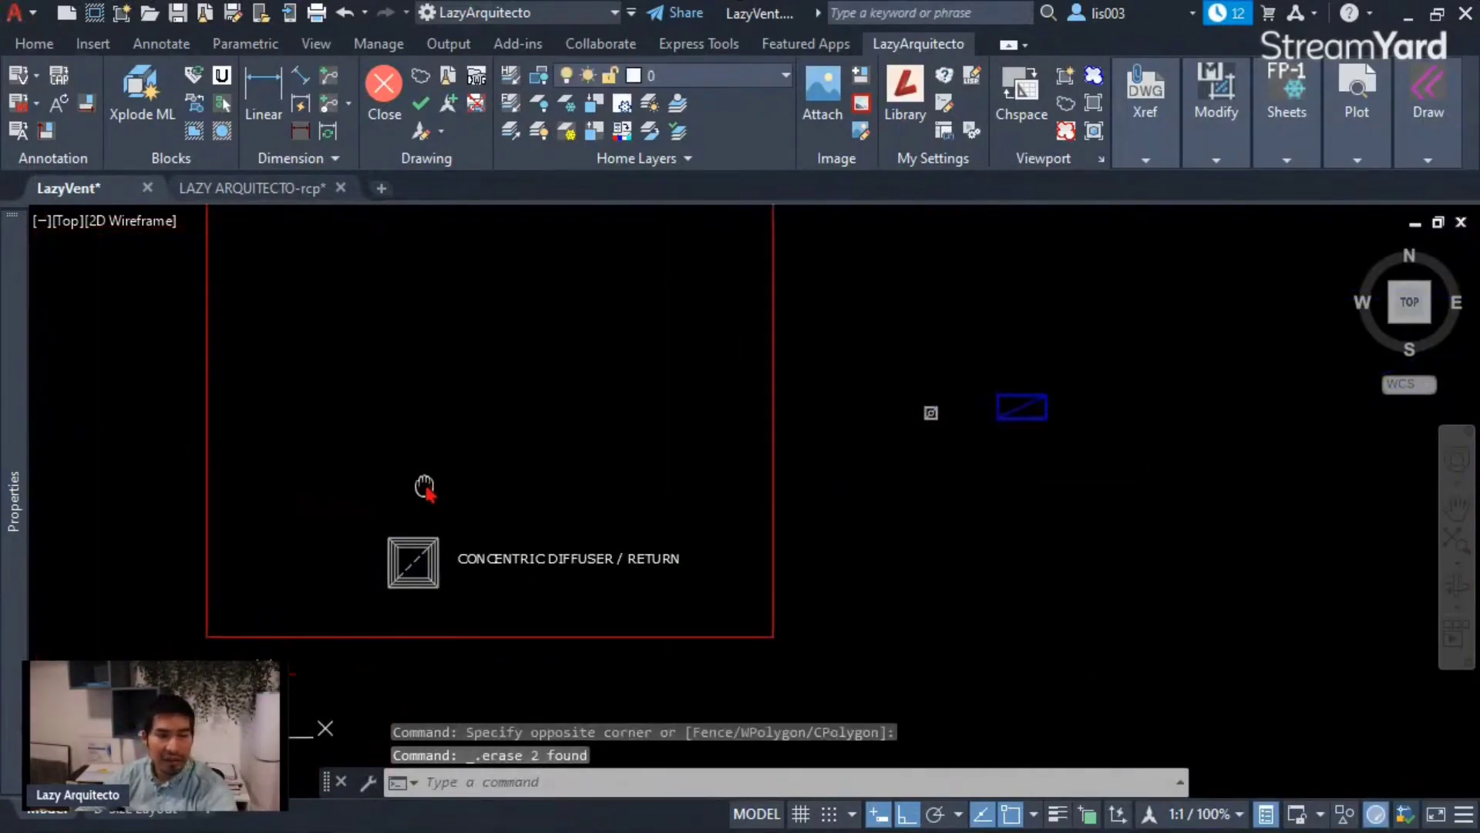
pyautogui.scroll(3, 477, 544)
pyautogui.scroll(3, 457, 627)
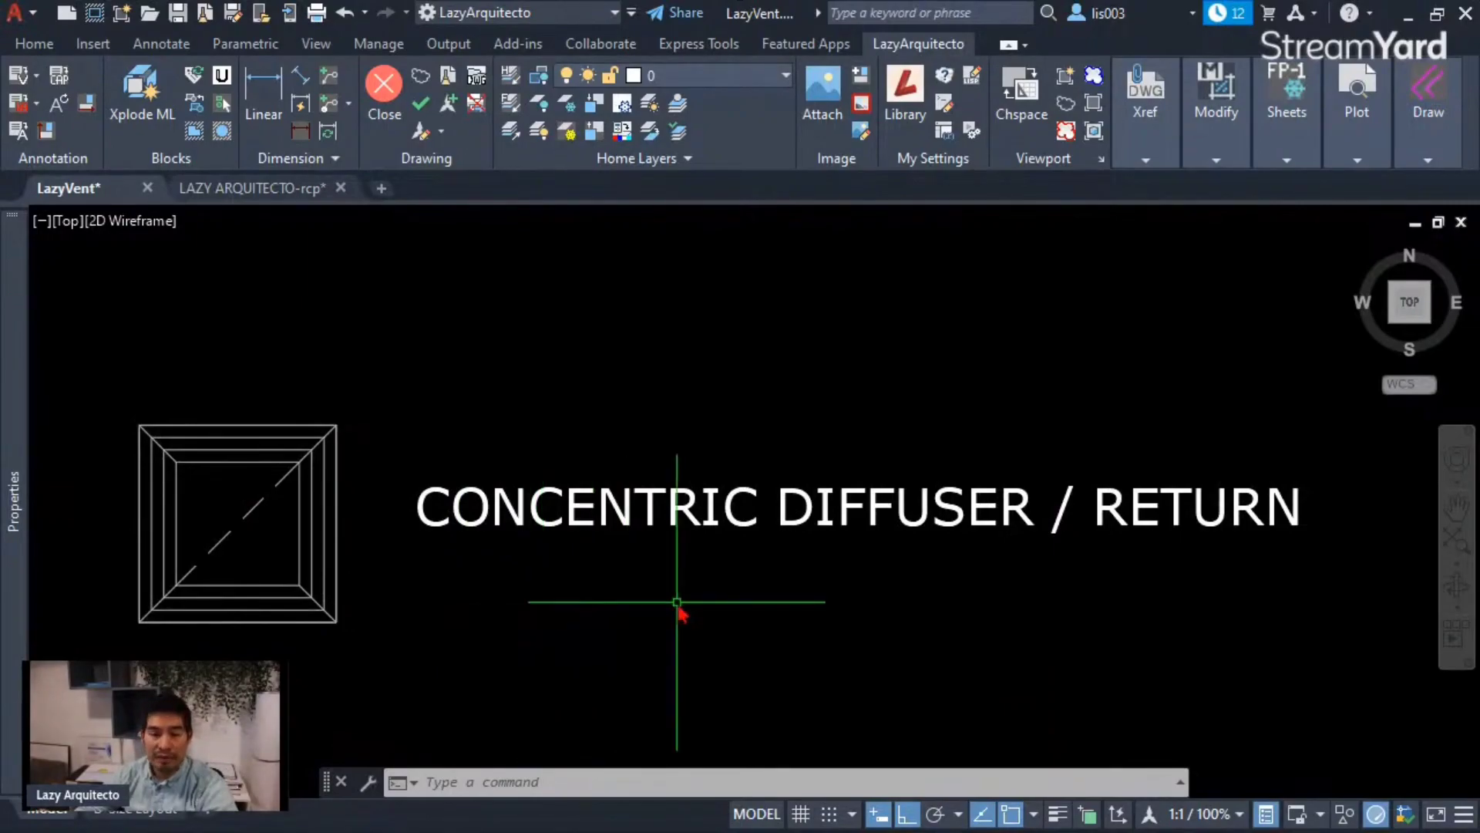
pyautogui.scroll(-3, 792, 600)
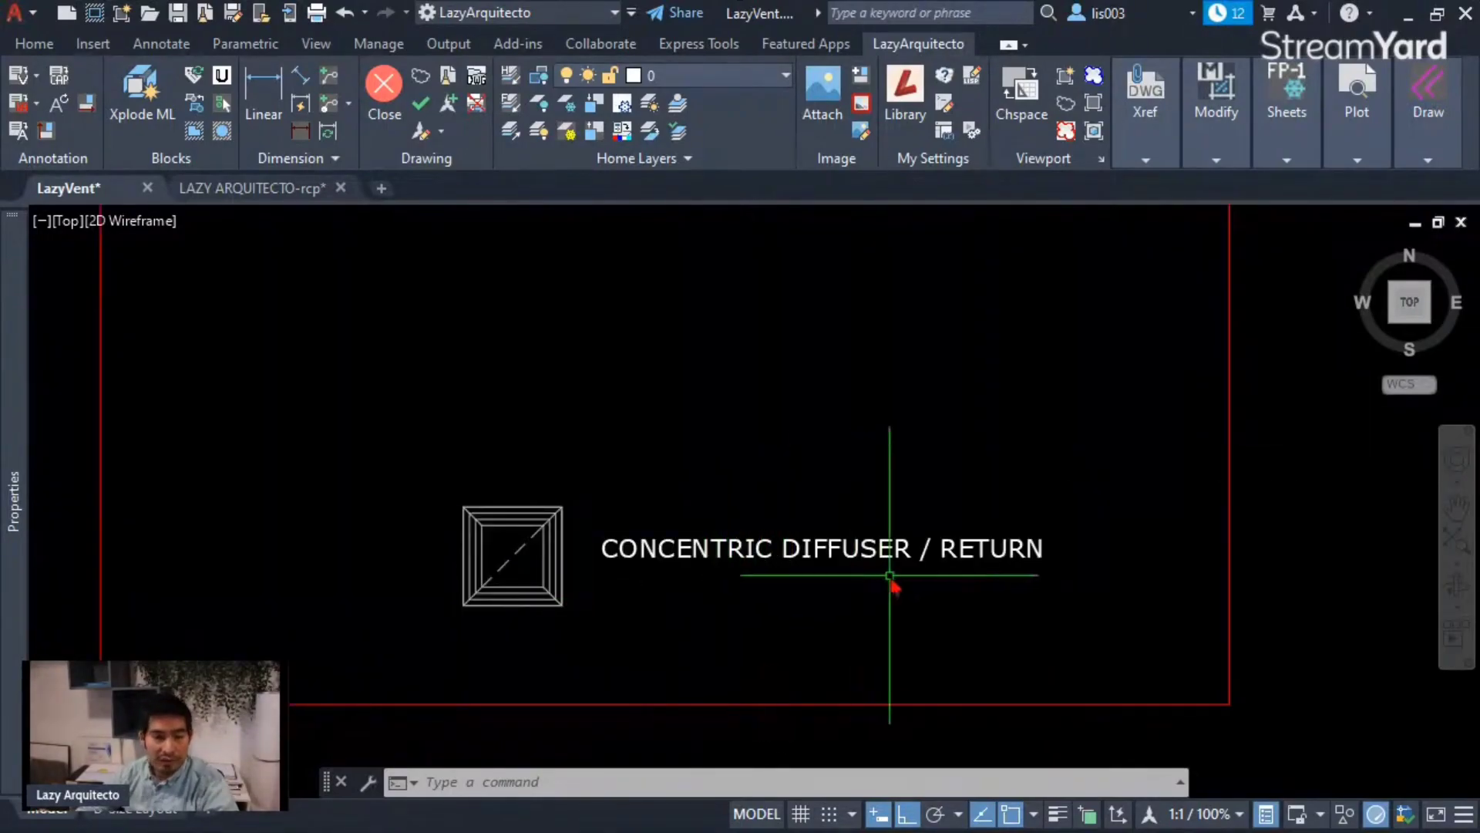
pyautogui.scroll(3, 601, 602)
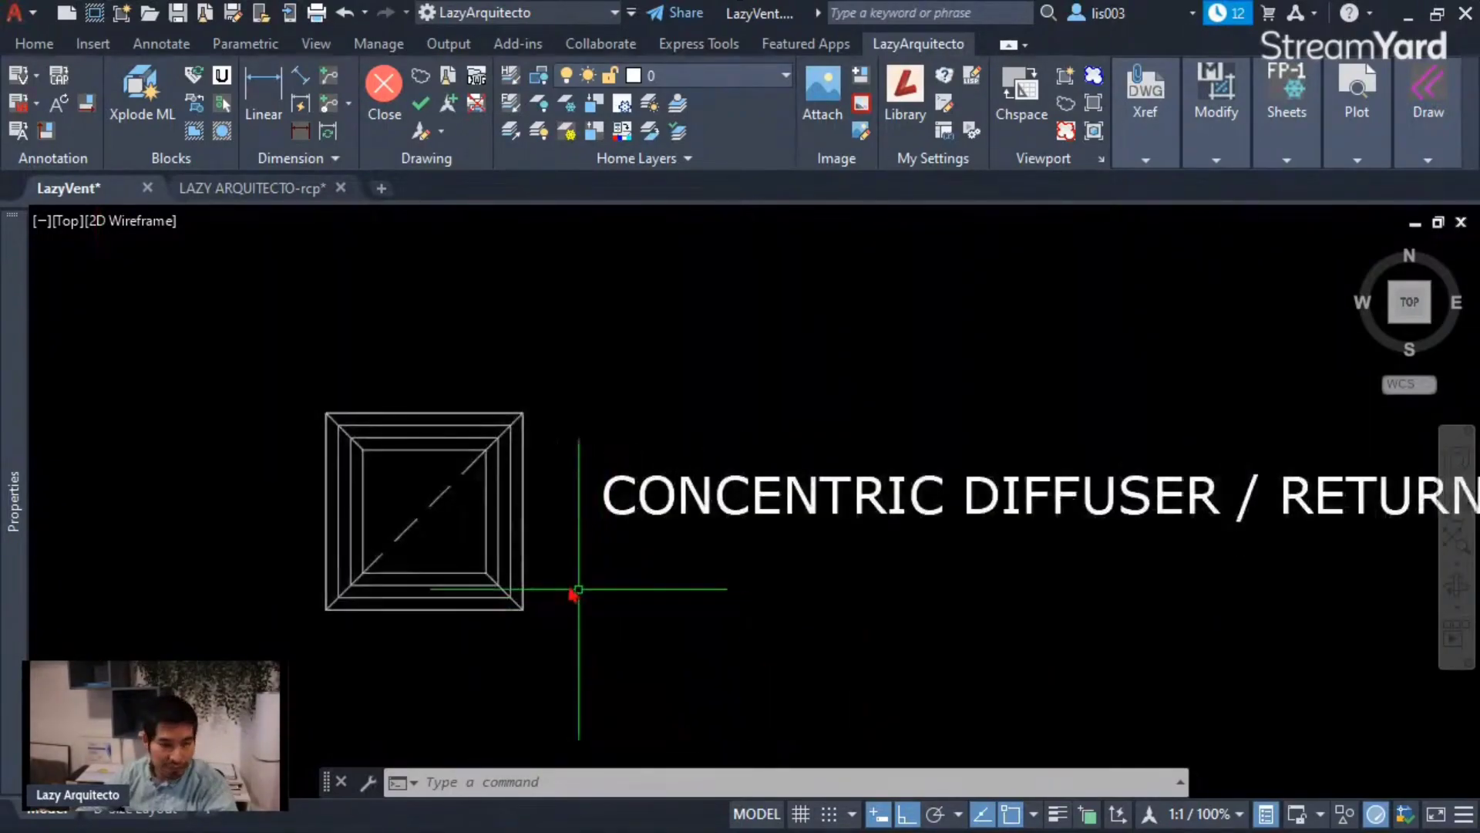
pyautogui.click(514, 532)
pyautogui.scroll(-5, 513, 532)
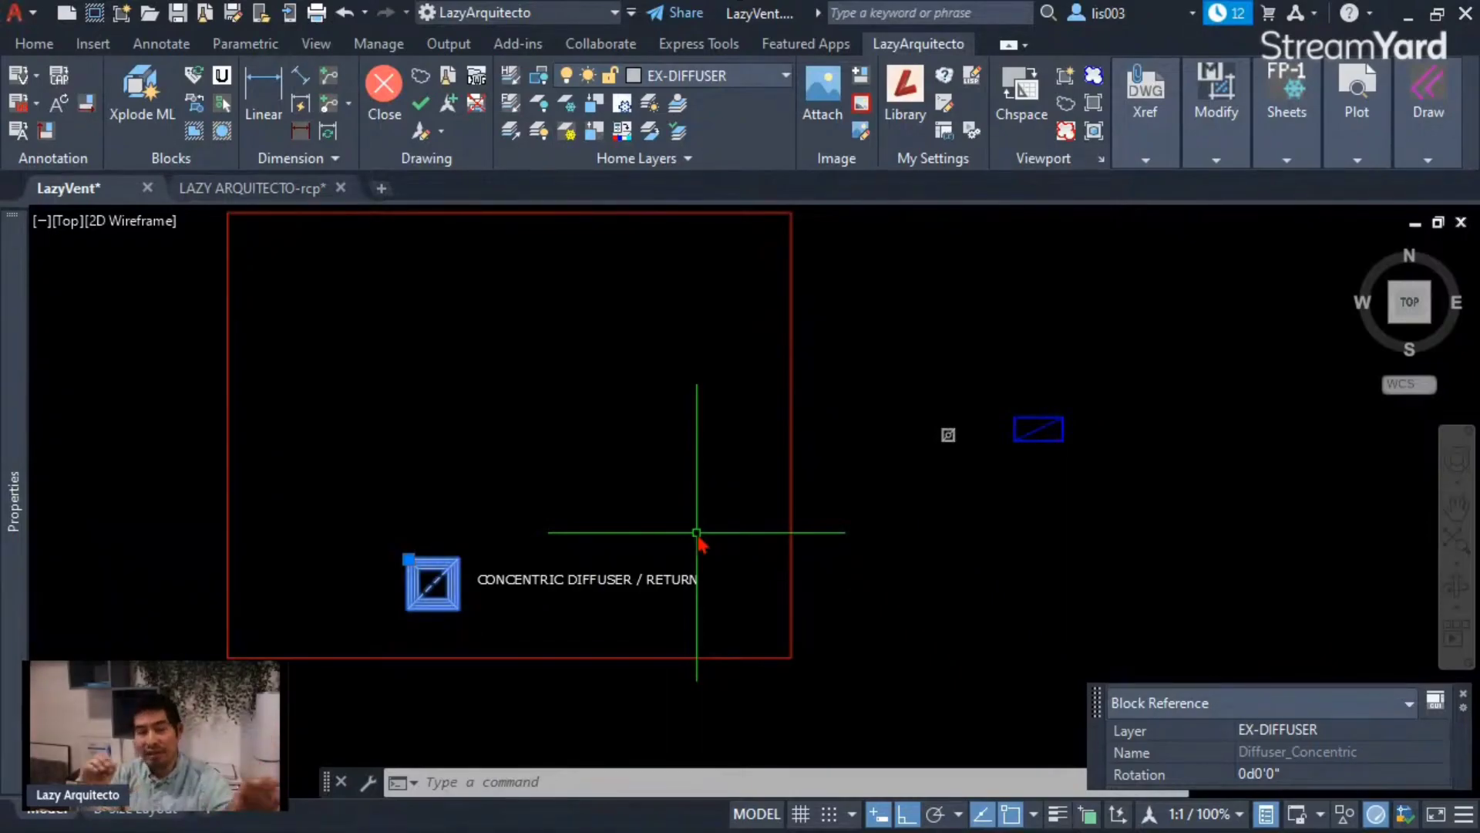
pyautogui.scroll(6, 1041, 443)
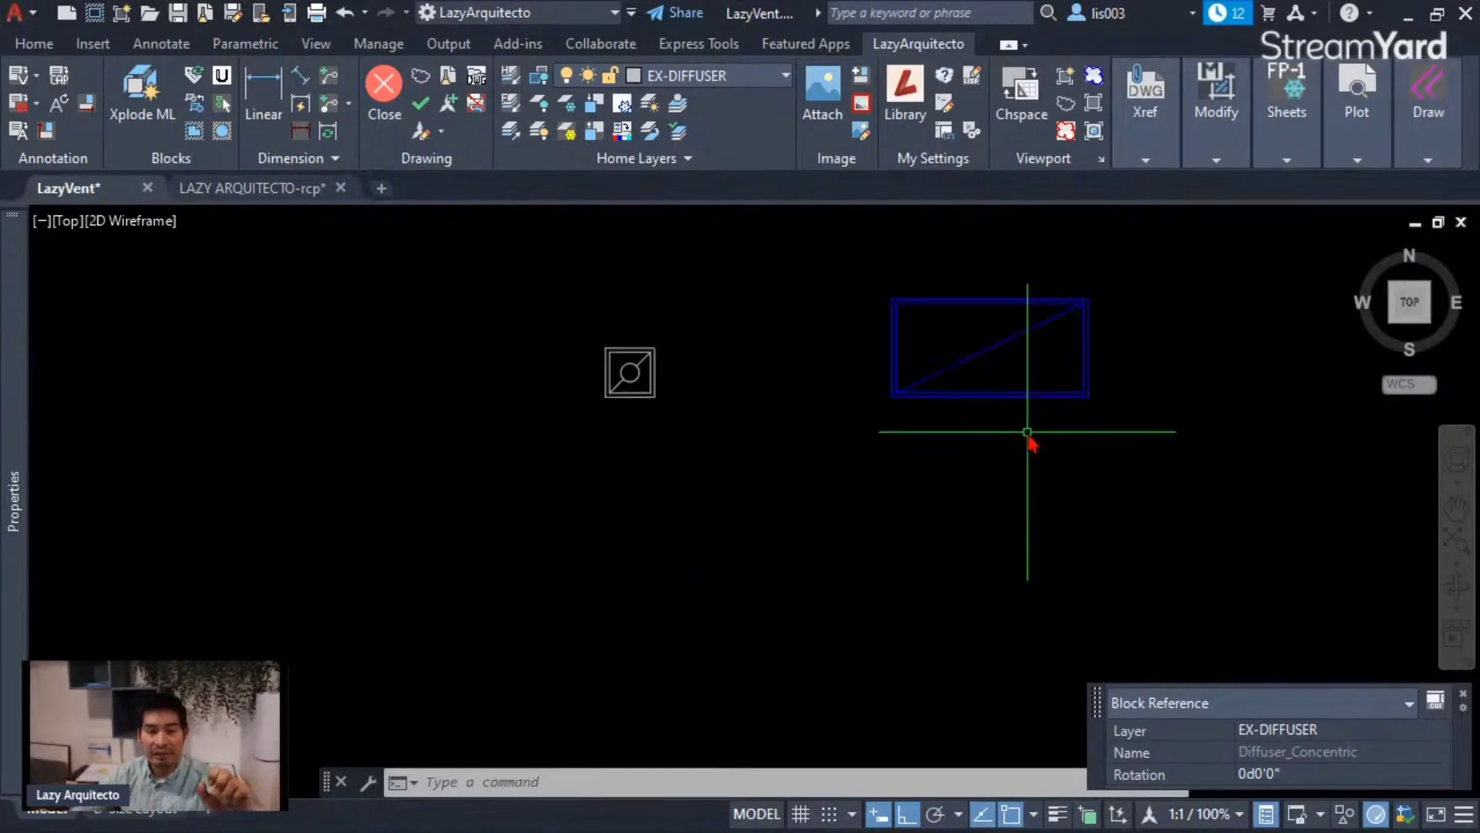
# Examine the visibility states of the white LazyVent block, keeping it at EXHAUST.
pyautogui.click(652, 383)
pyautogui.click(614, 342)
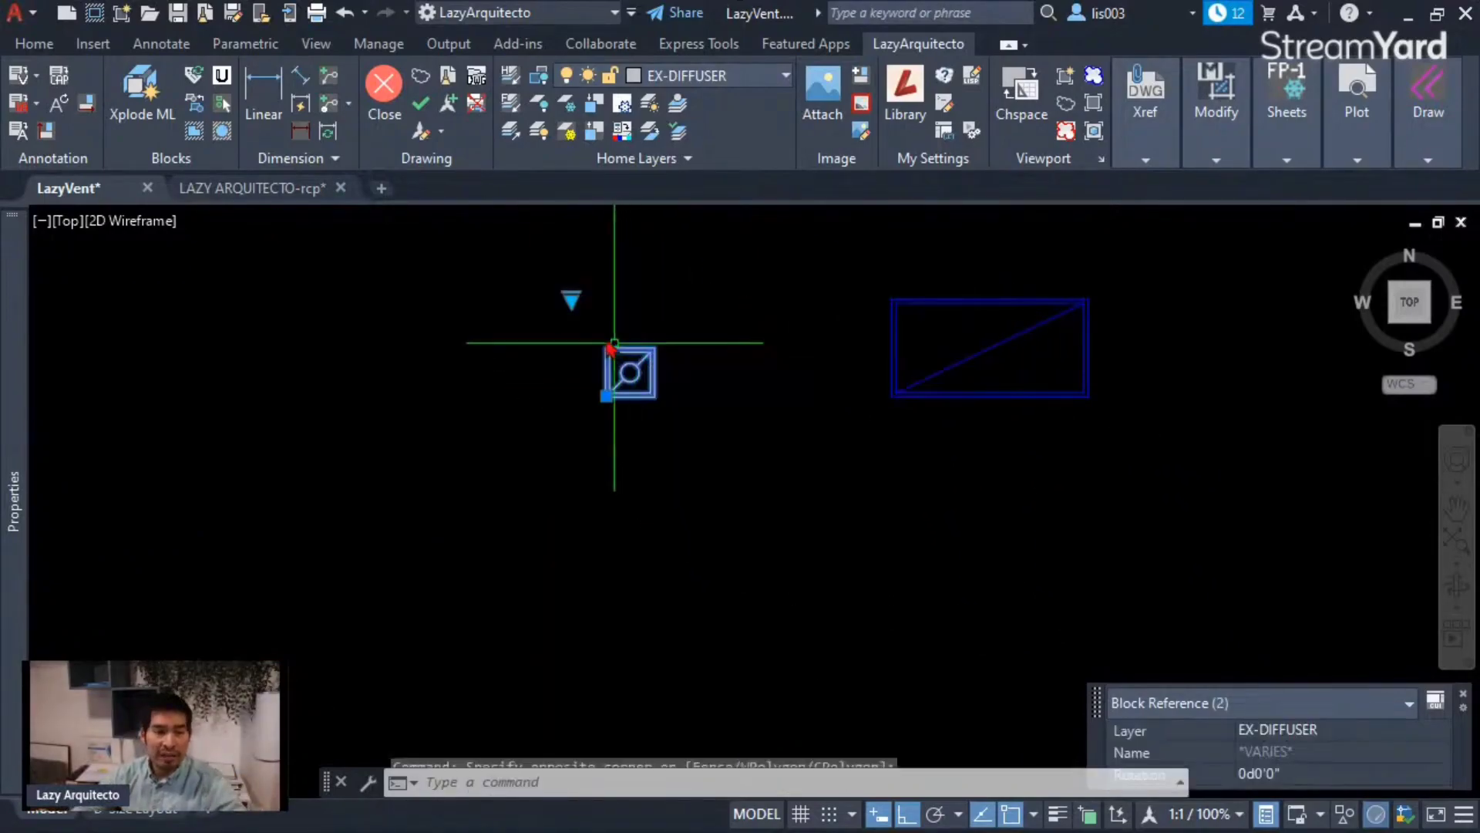
pyautogui.click(571, 296)
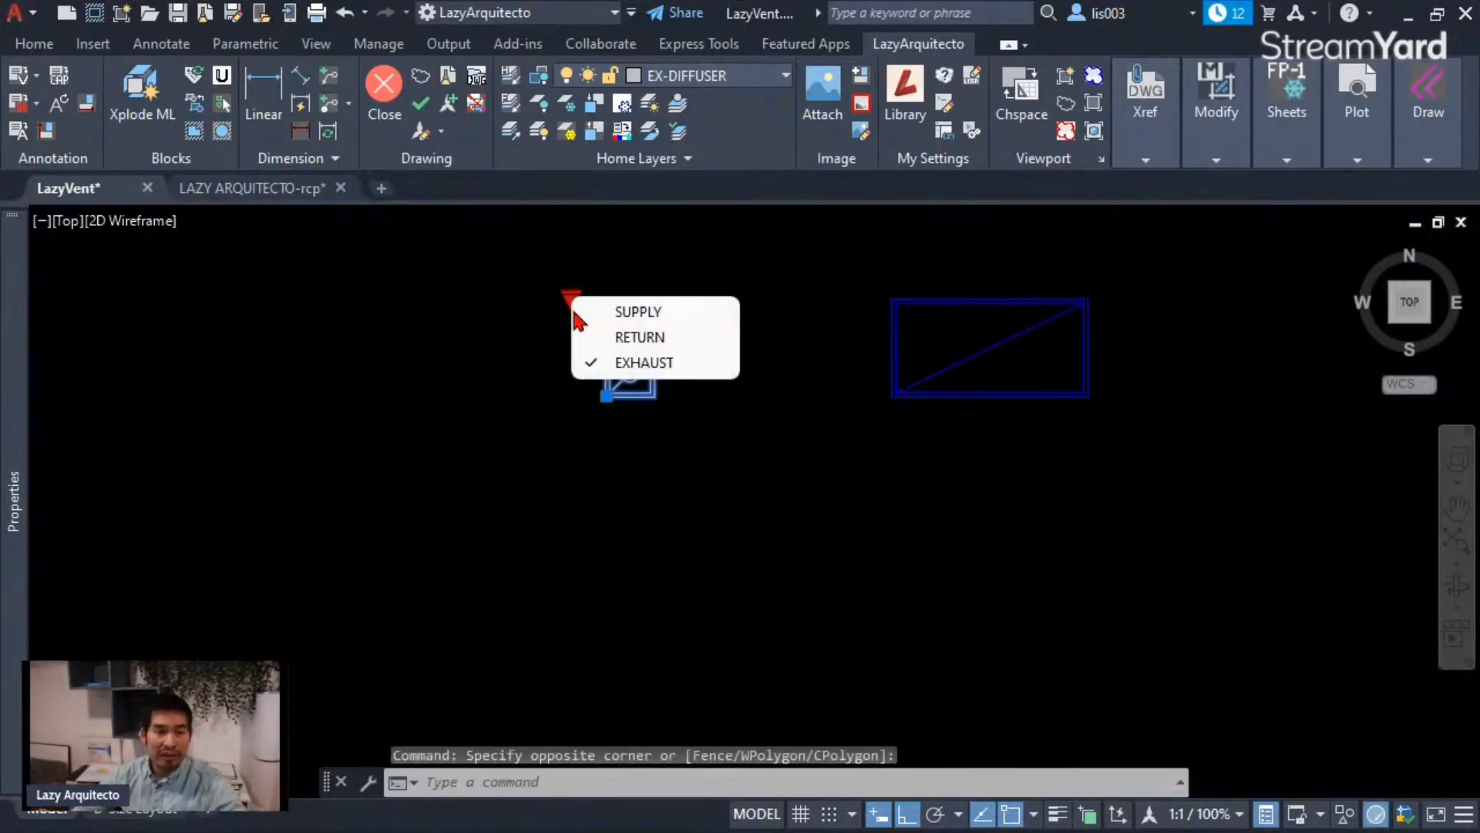
pyautogui.click(655, 336)
pyautogui.press('Escape')
pyautogui.moveTo(704, 390); pyautogui.dragTo(822, 478, button='middle')
pyautogui.scroll(-3, 796, 462)
pyautogui.scroll(-3, 798, 467)
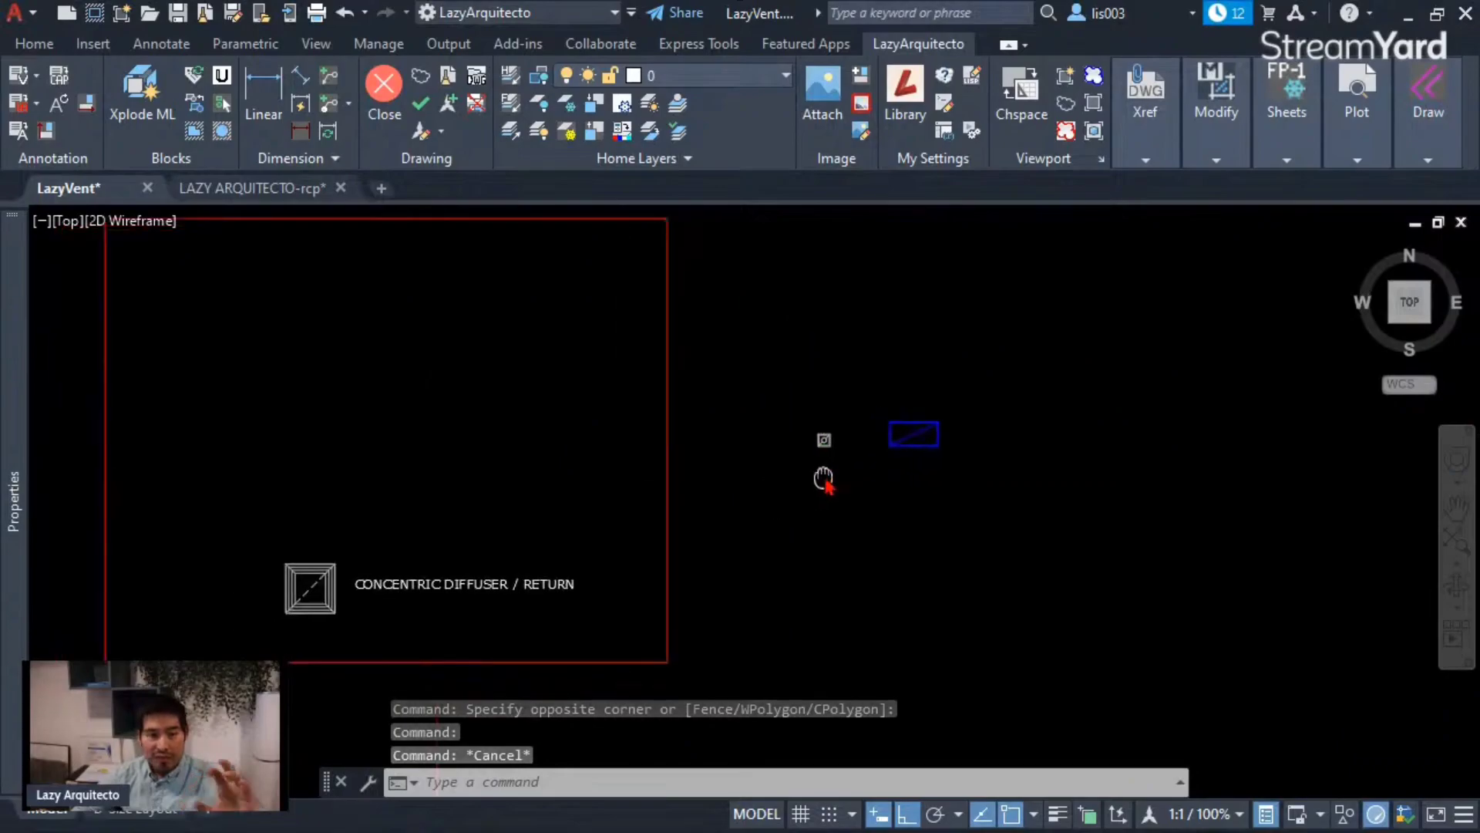
# Delete the concentric diffuser symbol with its CONCENTRIC DIFFUSER / RETURN label and the remaining red legend frame.
pyautogui.scroll(3, 316, 556)
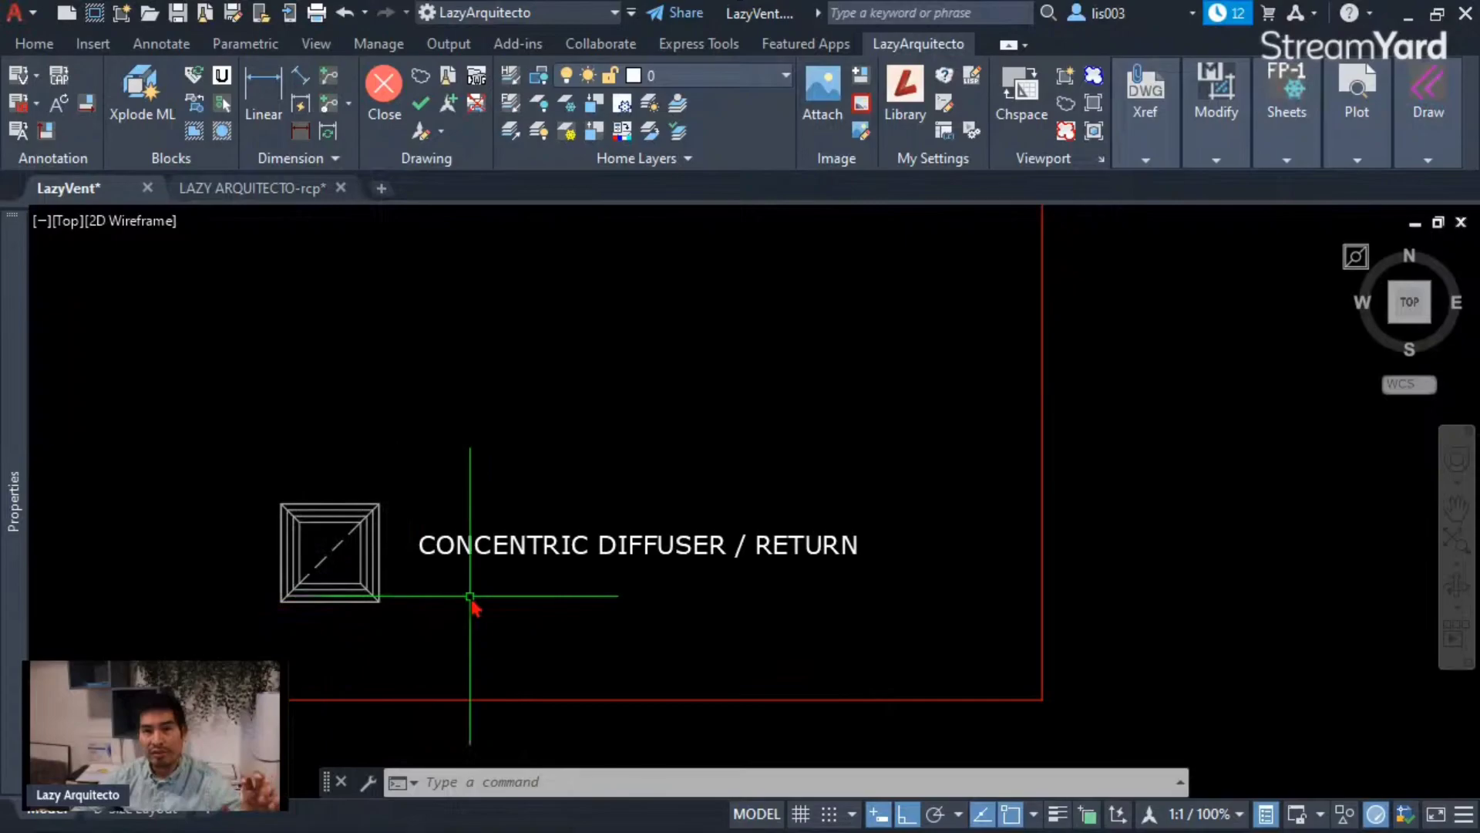
pyautogui.scroll(-2, 489, 606)
pyautogui.click(582, 637)
pyautogui.click(371, 515)
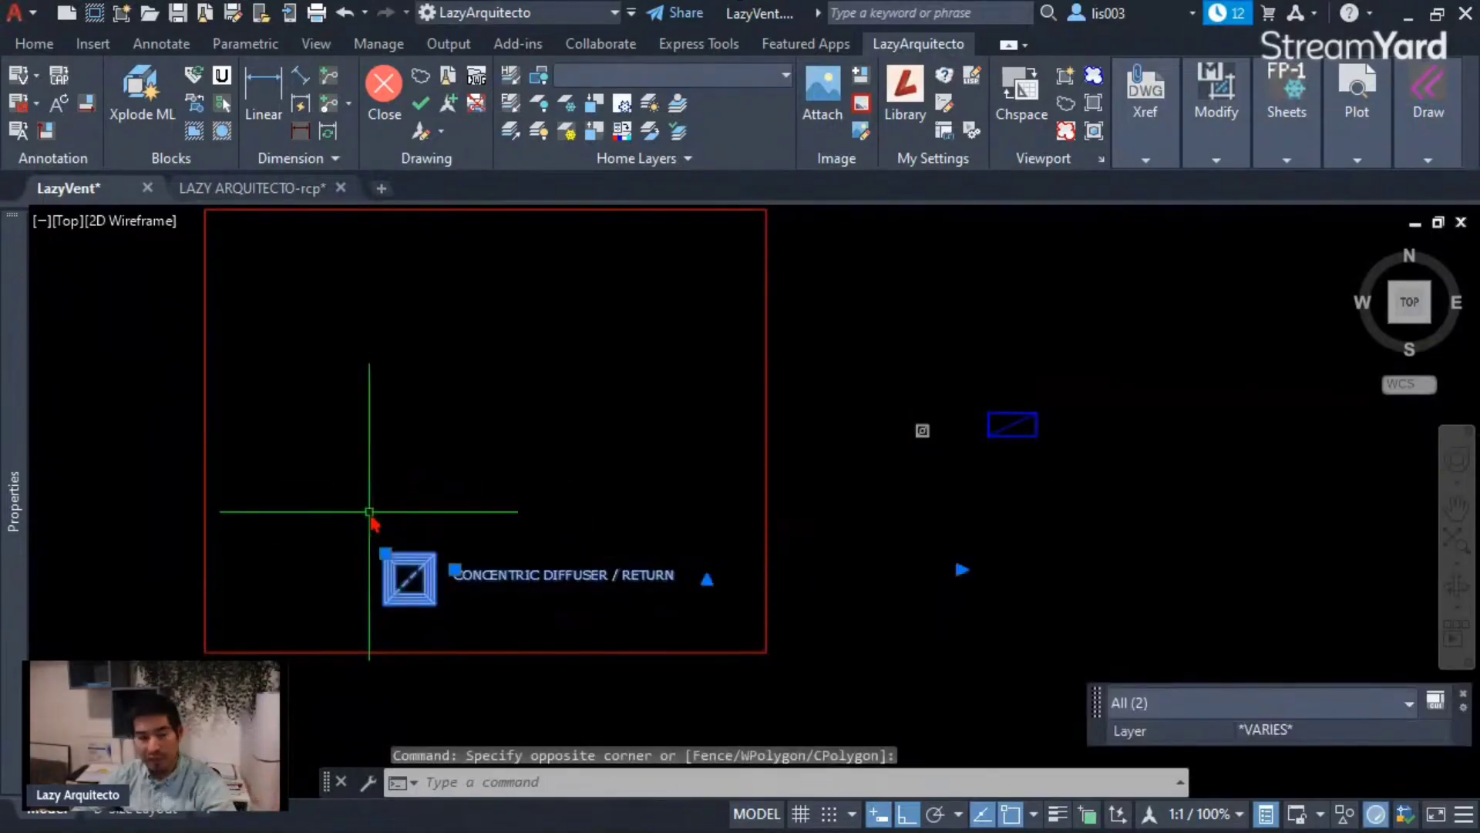
pyautogui.press('Delete')
pyautogui.scroll(-2, 586, 663)
pyautogui.click(504, 546)
pyautogui.press('Delete')
# Delete the blue rectangular LazyVent block beside the white one.
pyautogui.scroll(3, 743, 578)
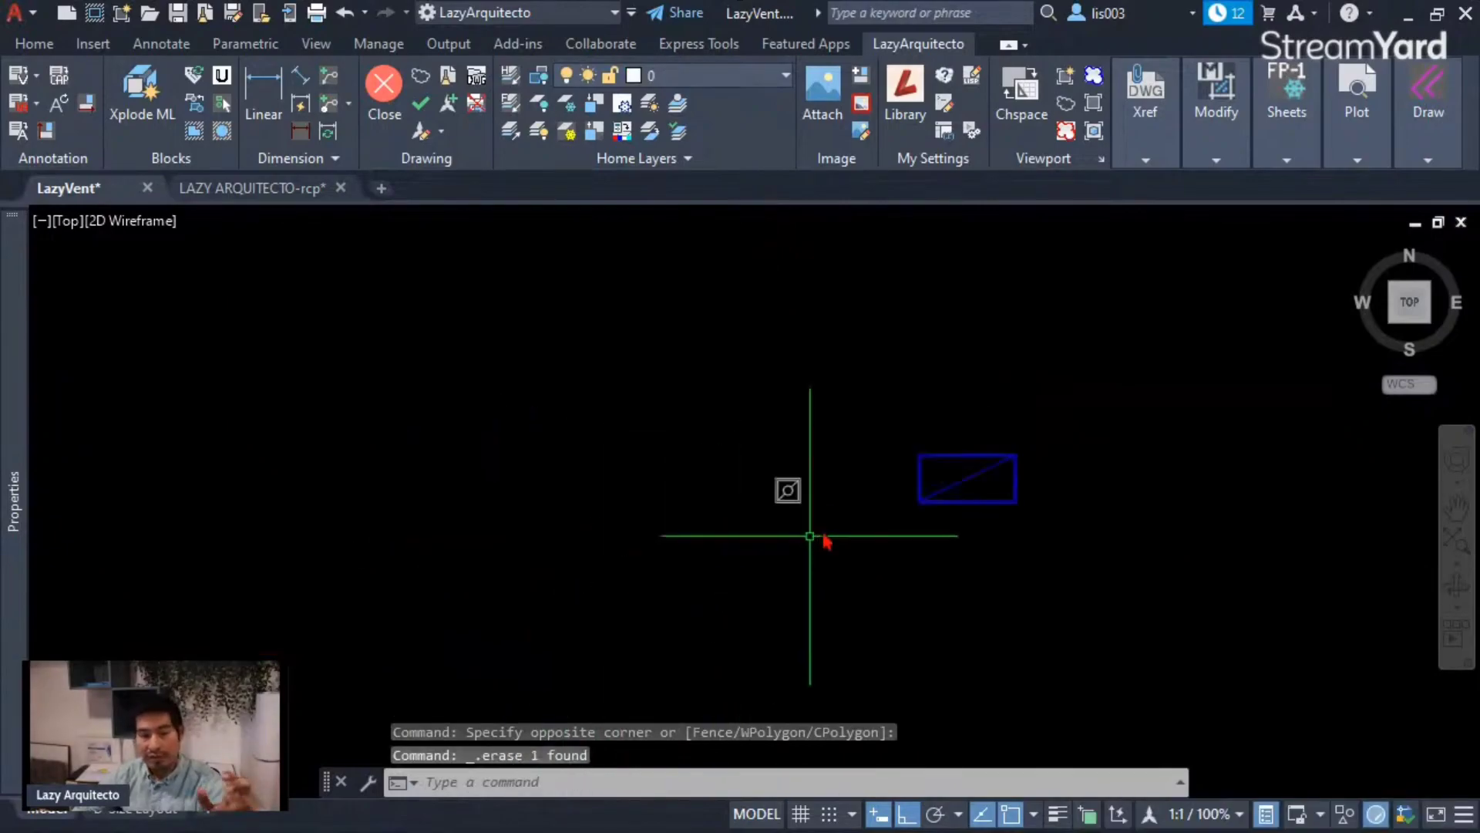
pyautogui.click(1002, 549)
pyautogui.click(959, 463)
pyautogui.press('Delete')
# Reset the remaining white LazyVent block to its default size and visibility state.
pyautogui.scroll(2, 907, 490)
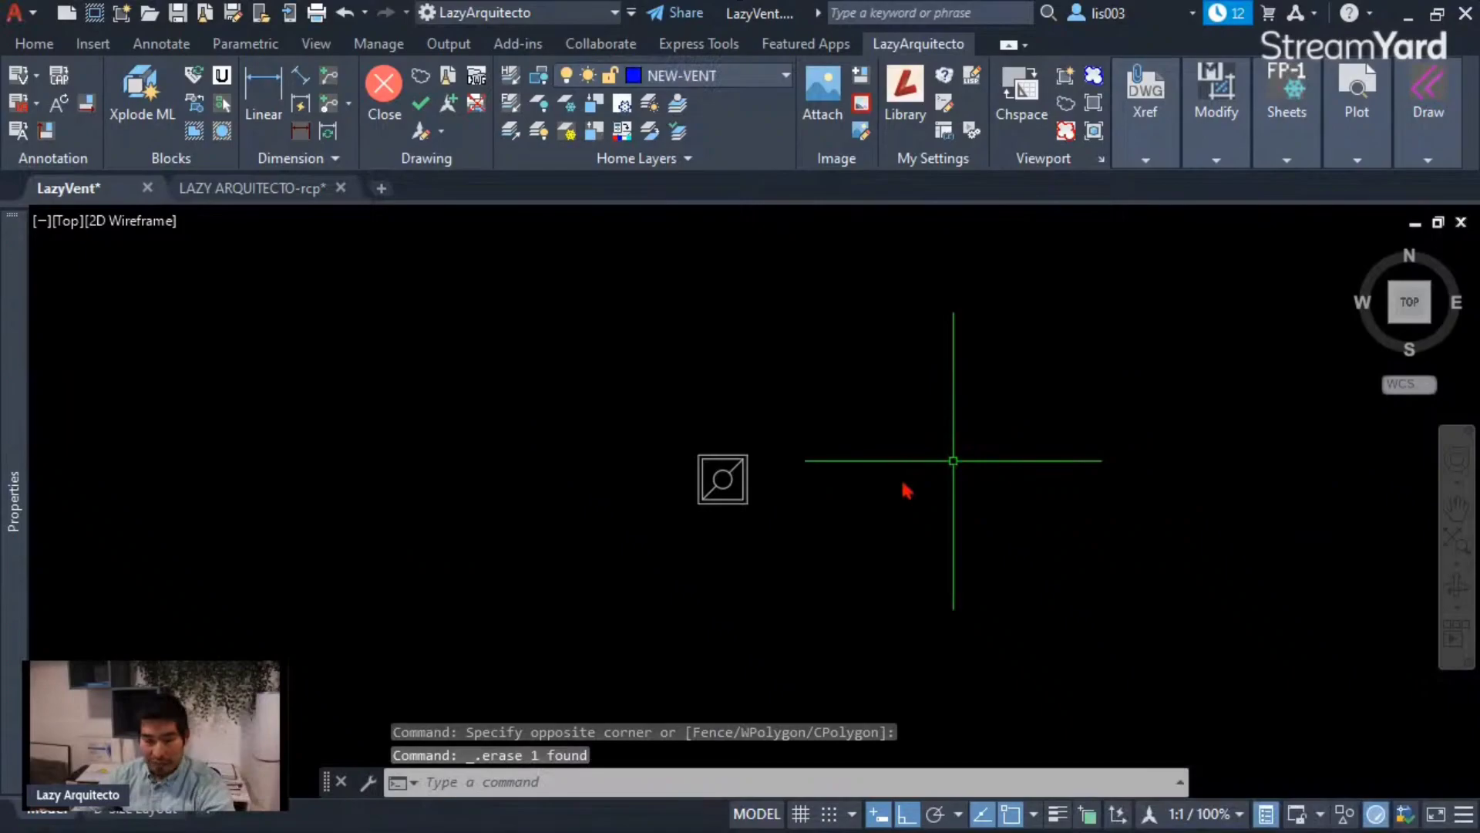
pyautogui.click(718, 457)
pyautogui.click(719, 453)
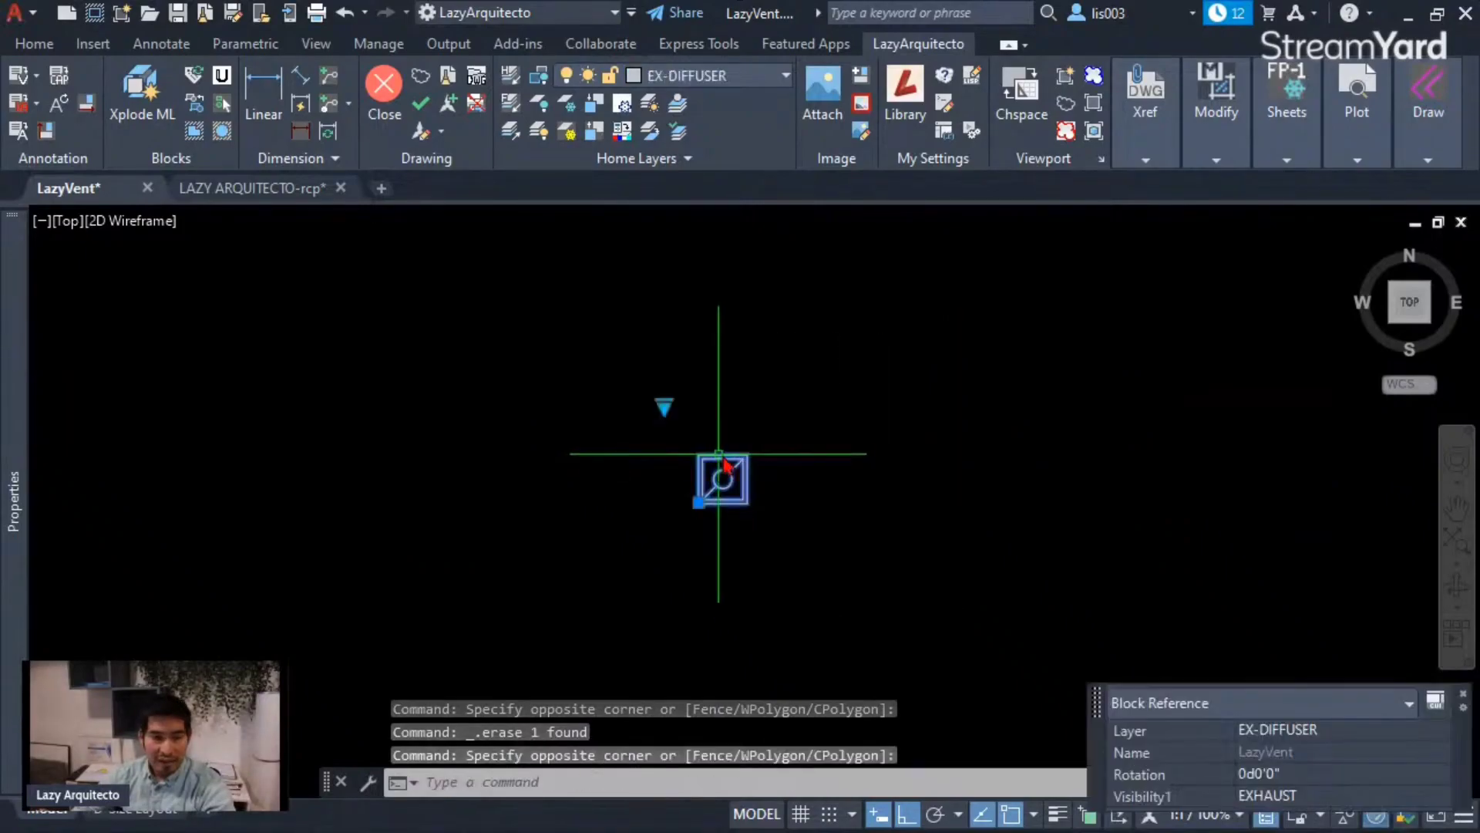
pyautogui.moveTo(725, 463); pyautogui.dragTo(553, 479, button='middle')
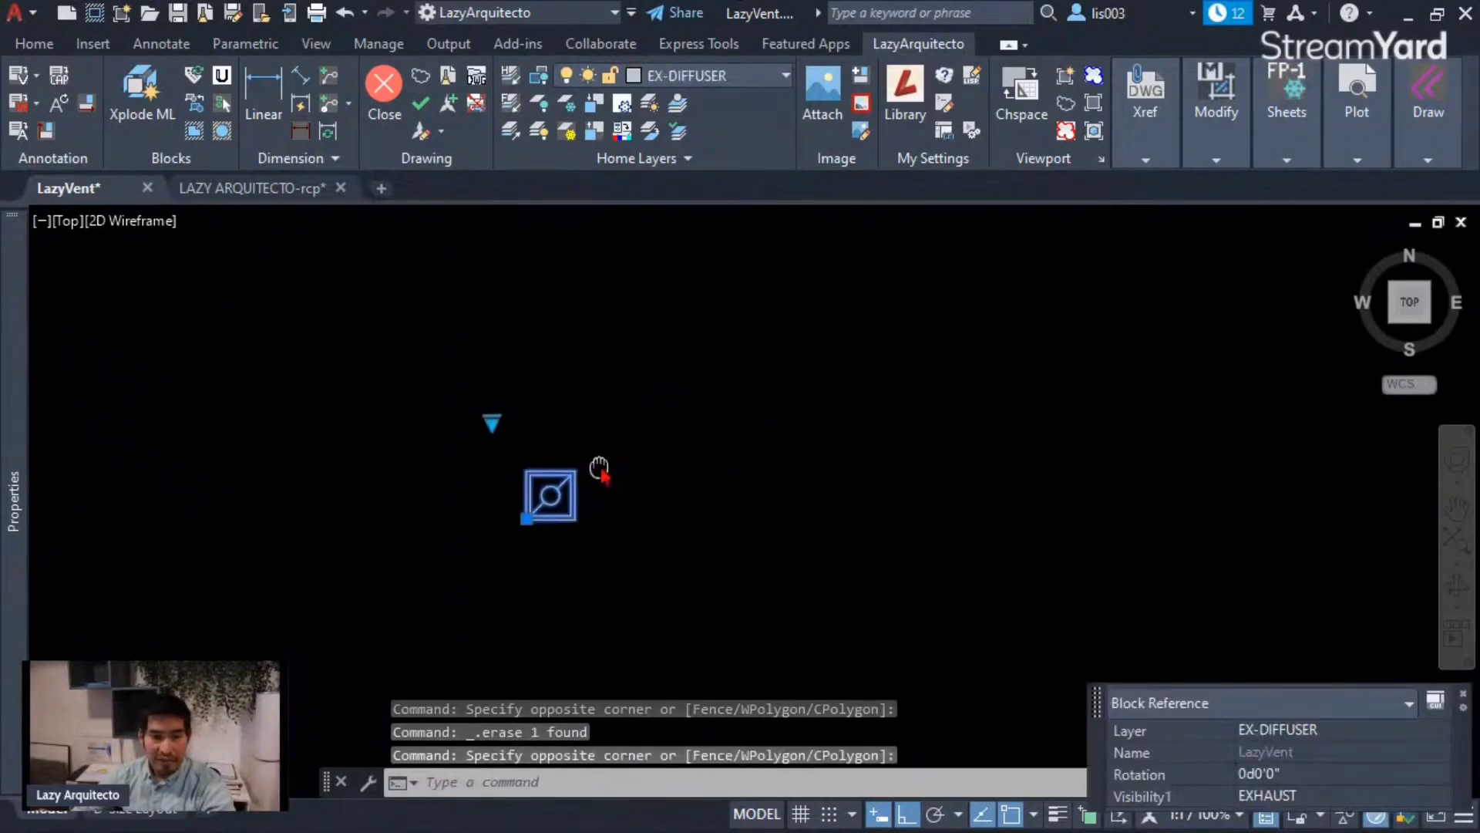
pyautogui.rightClick(539, 478)
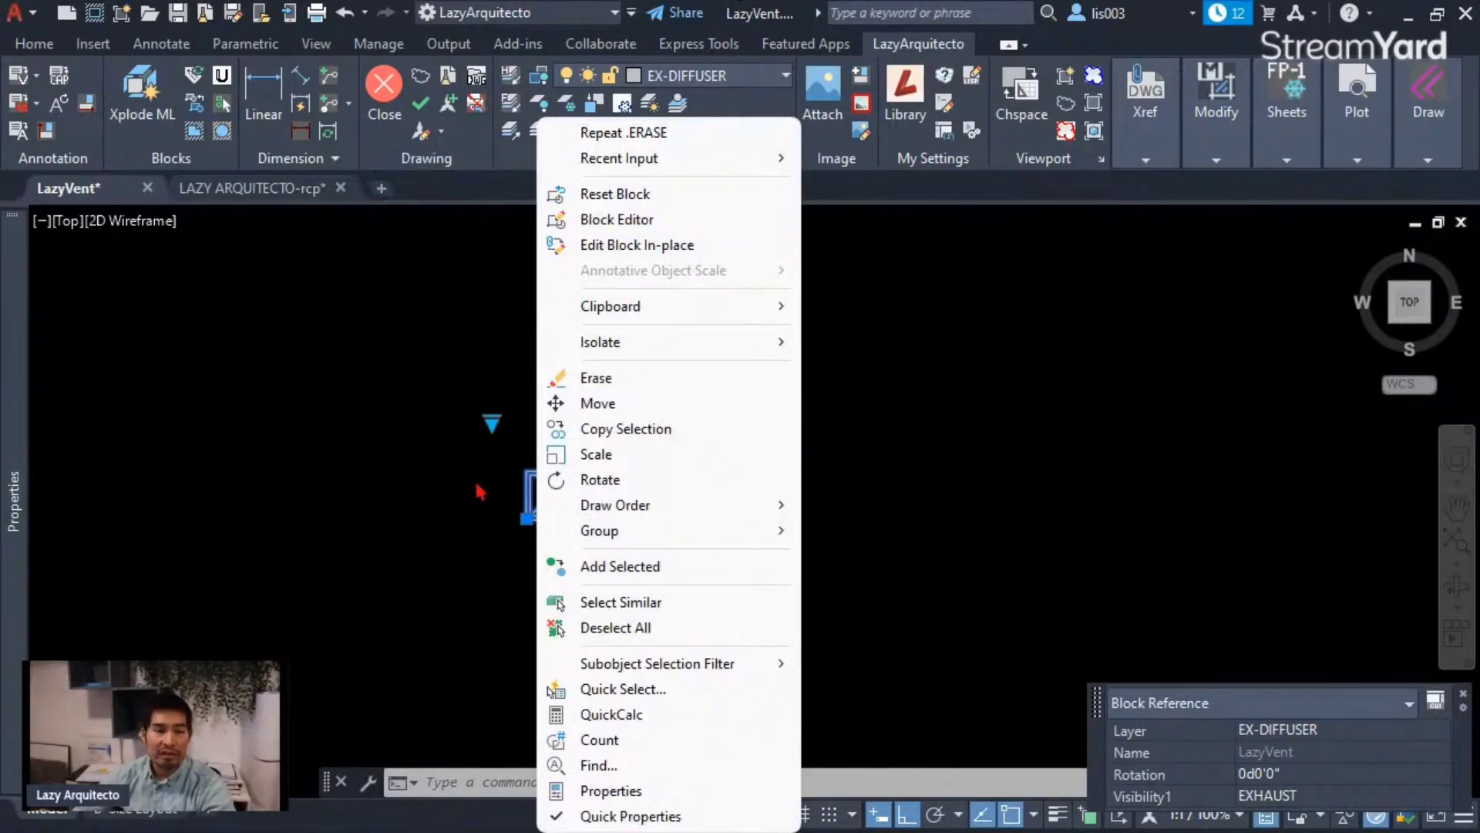
pyautogui.click(497, 501)
pyautogui.rightClick(525, 474)
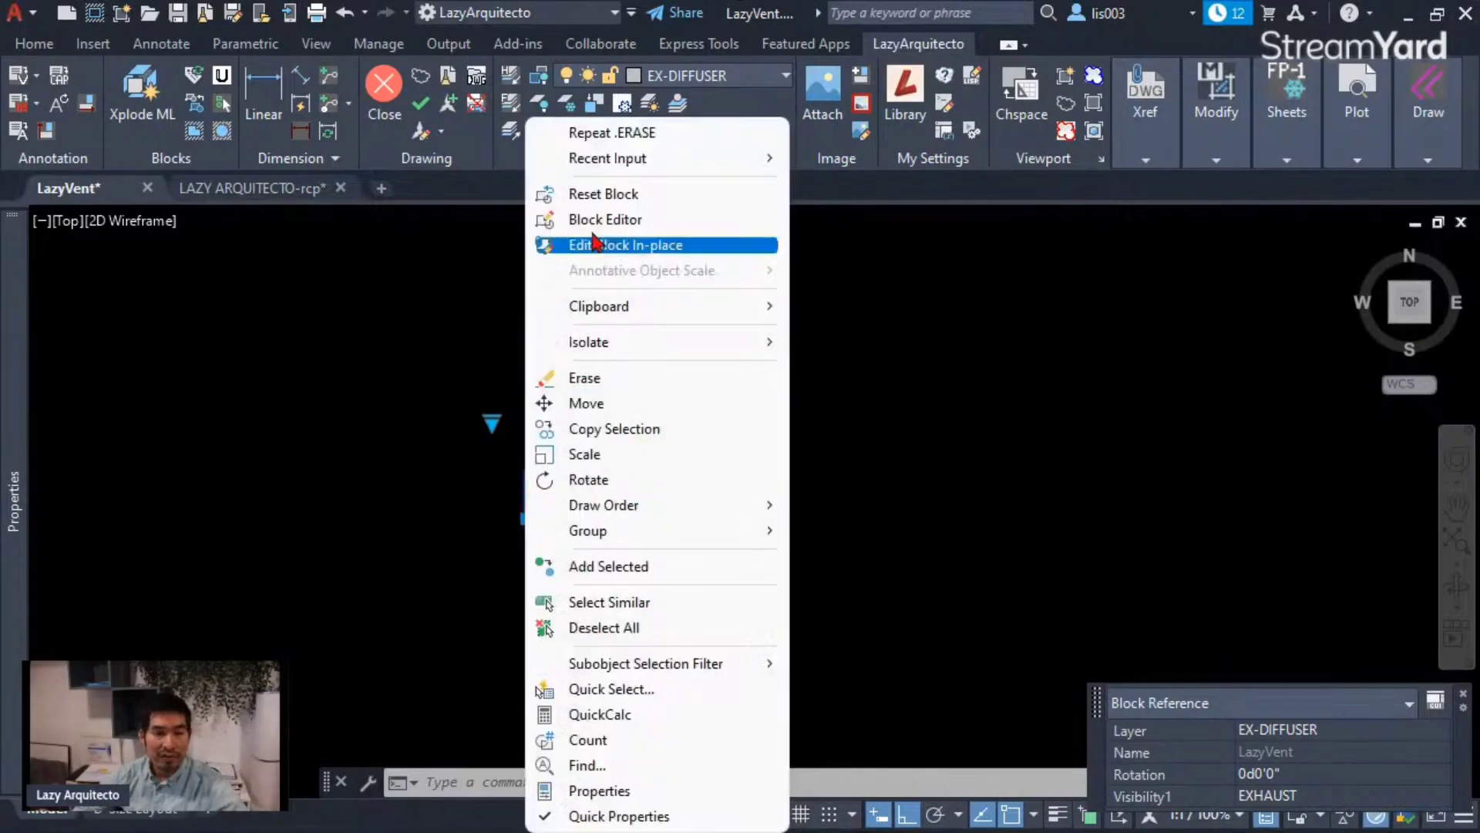
pyautogui.click(609, 194)
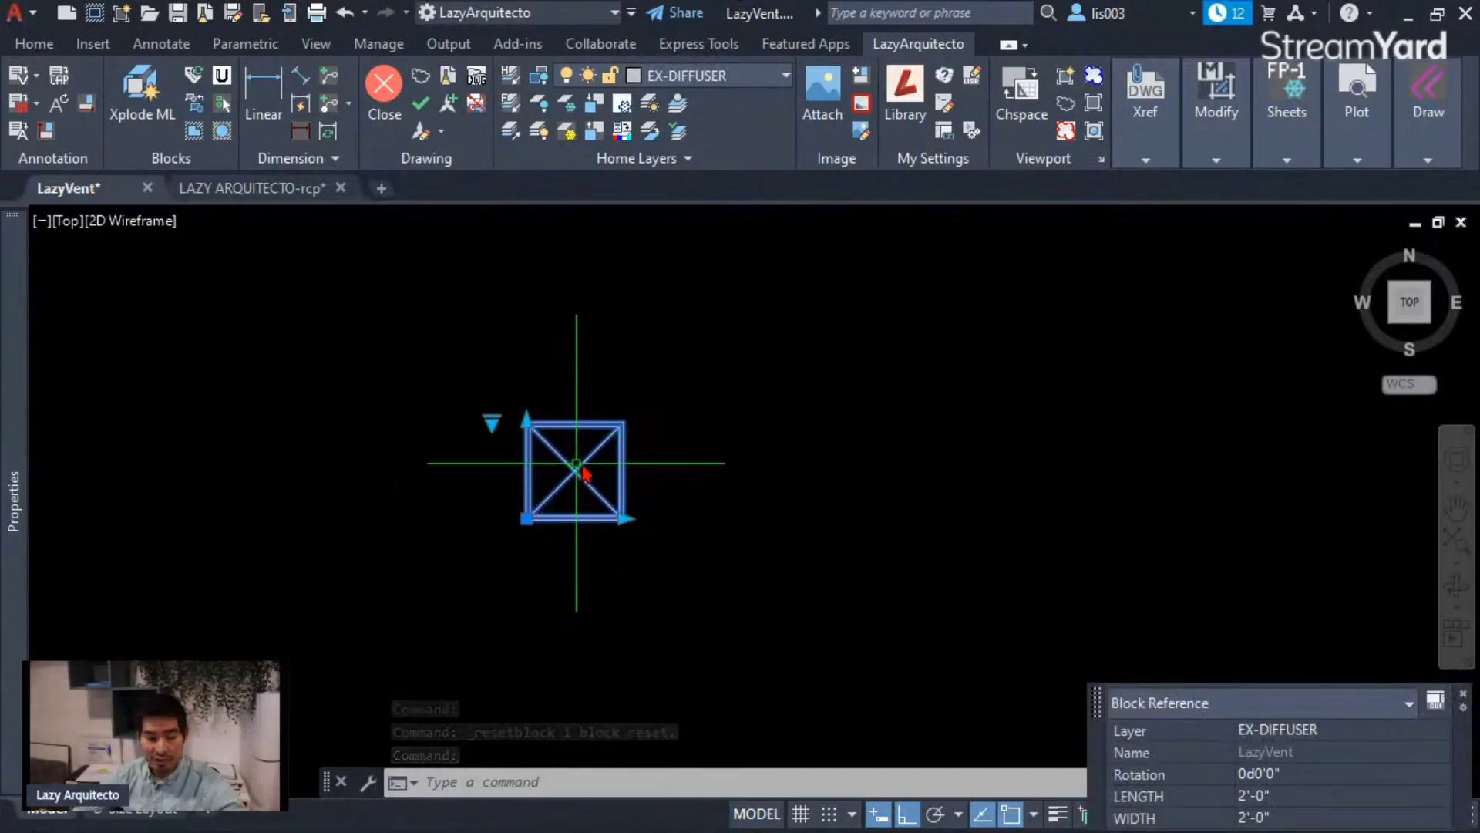
pyautogui.hotkey('ctrl', 'Tab')
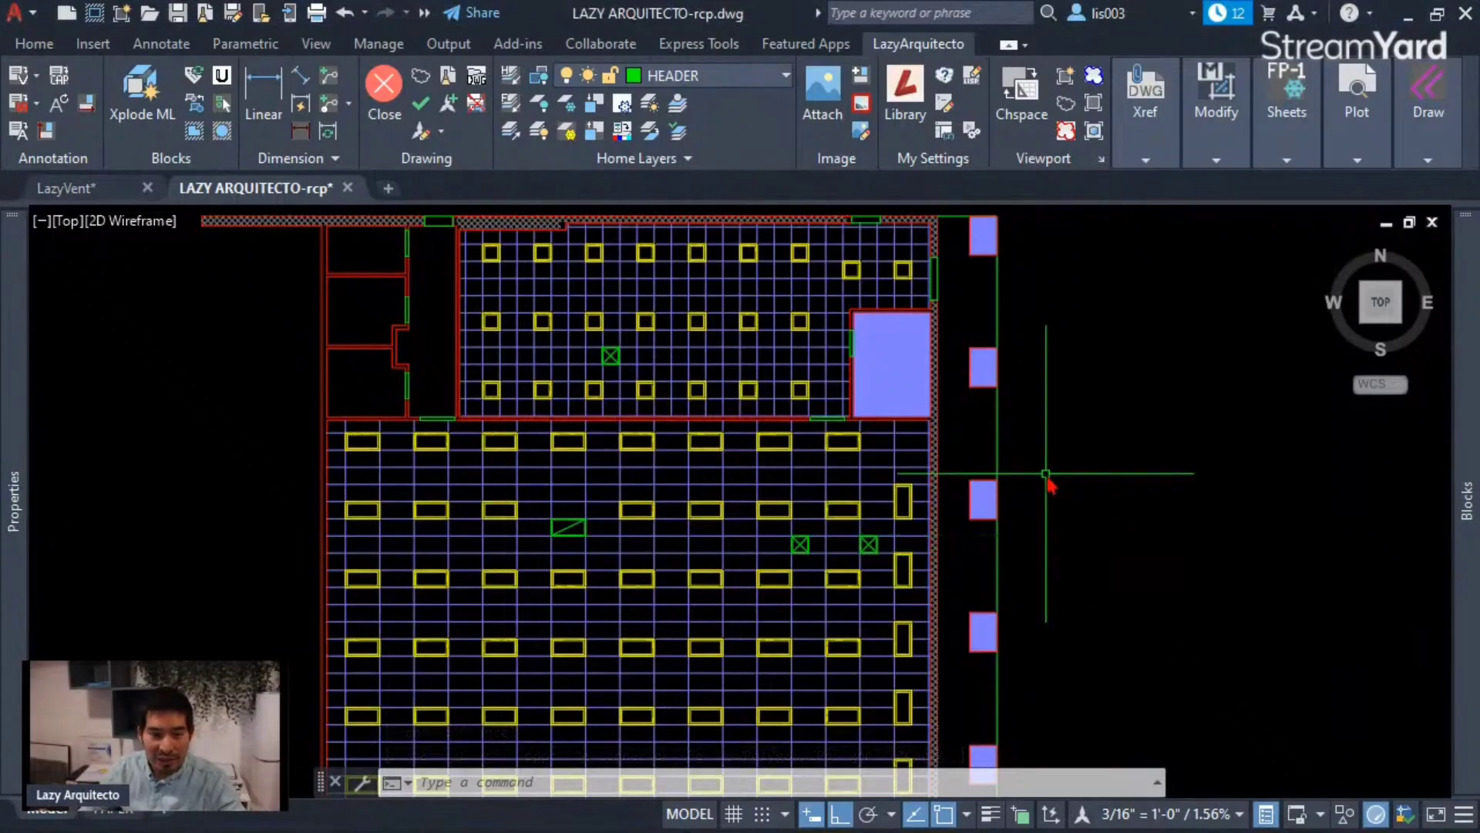
pyautogui.moveTo(1044, 473); pyautogui.dragTo(1030, 482, button='middle')
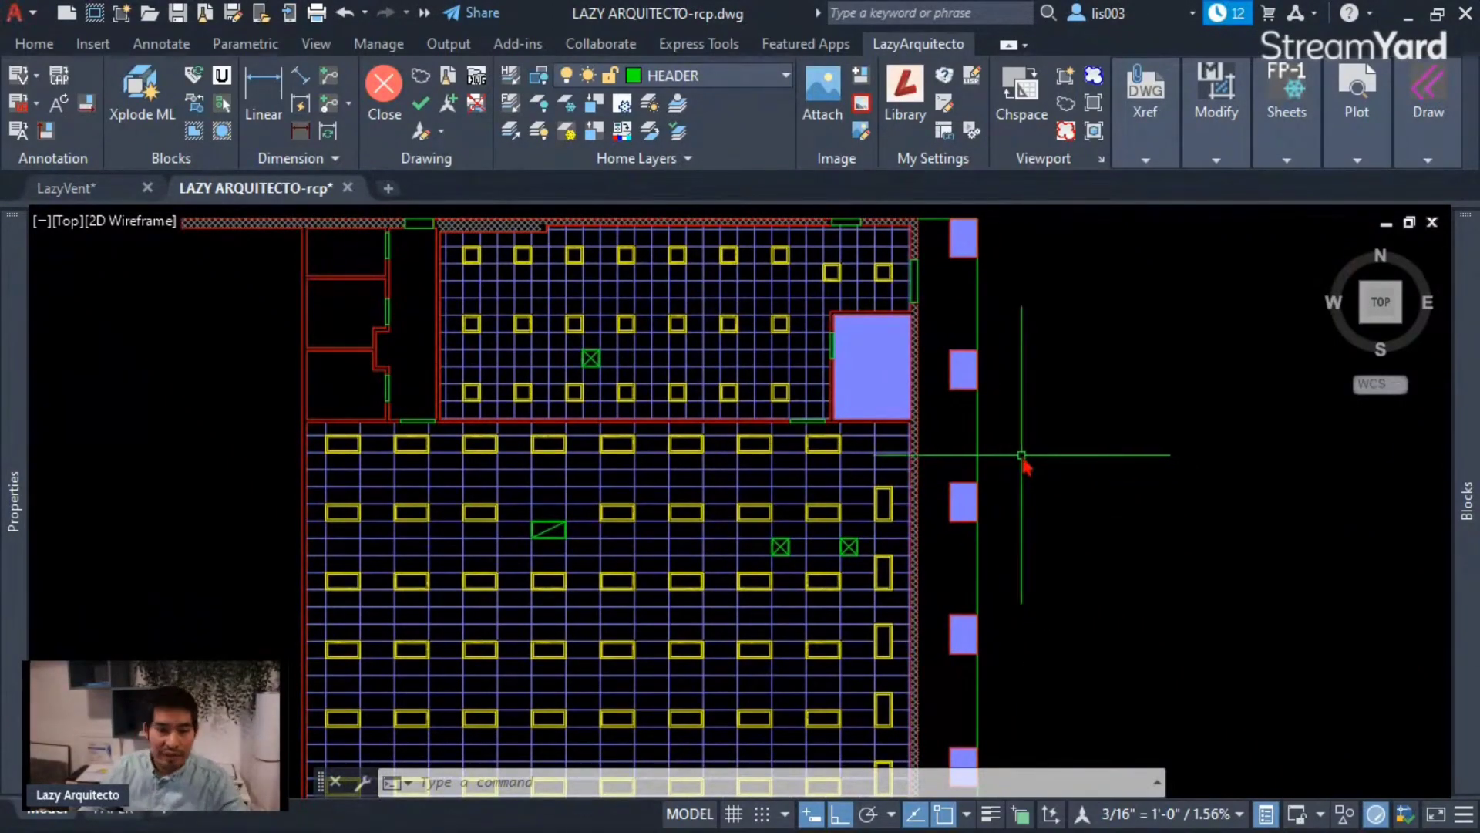
pyautogui.write('INS')
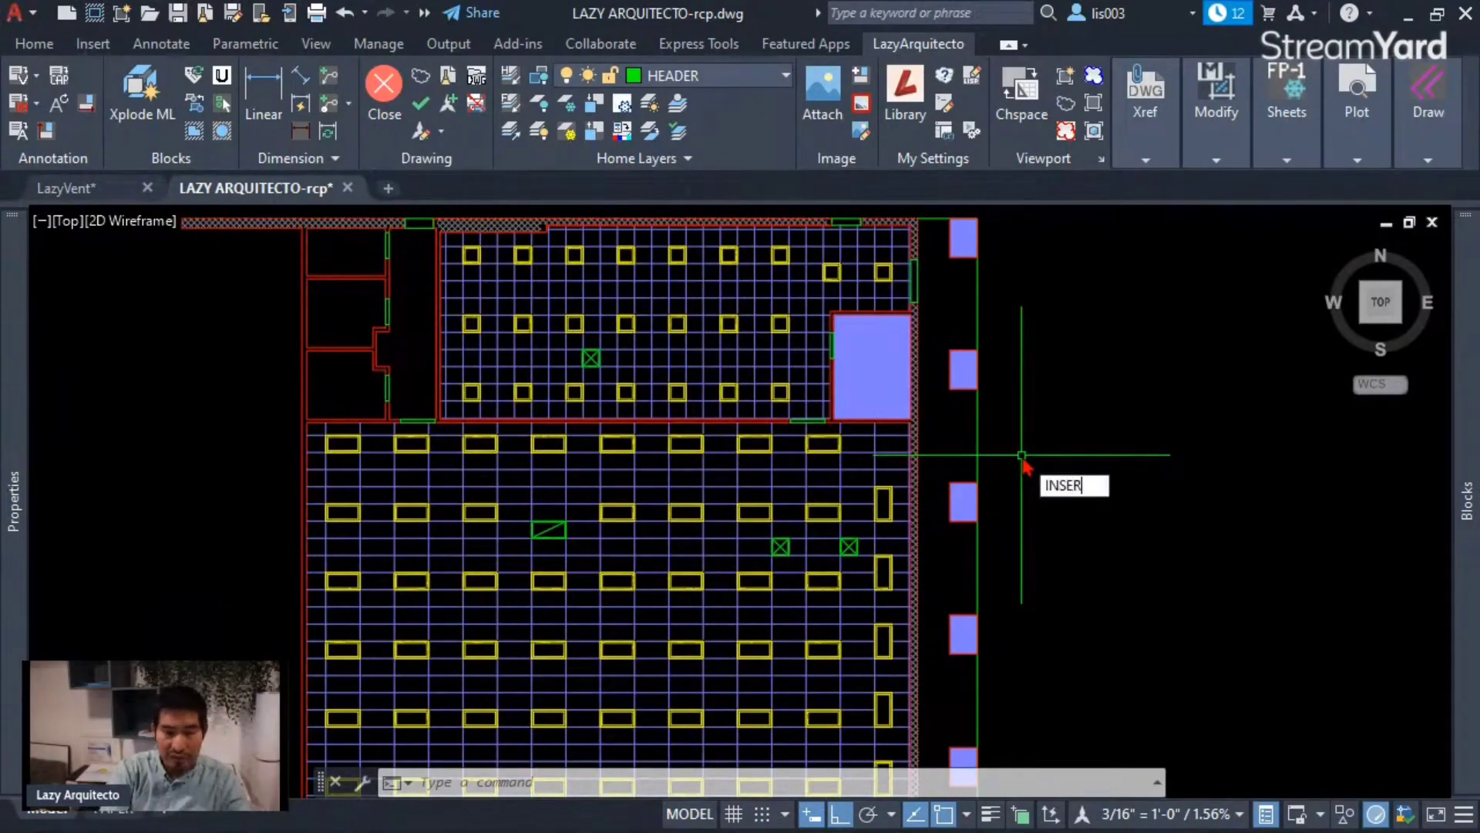
pyautogui.write('ER')
pyautogui.press('Escape')
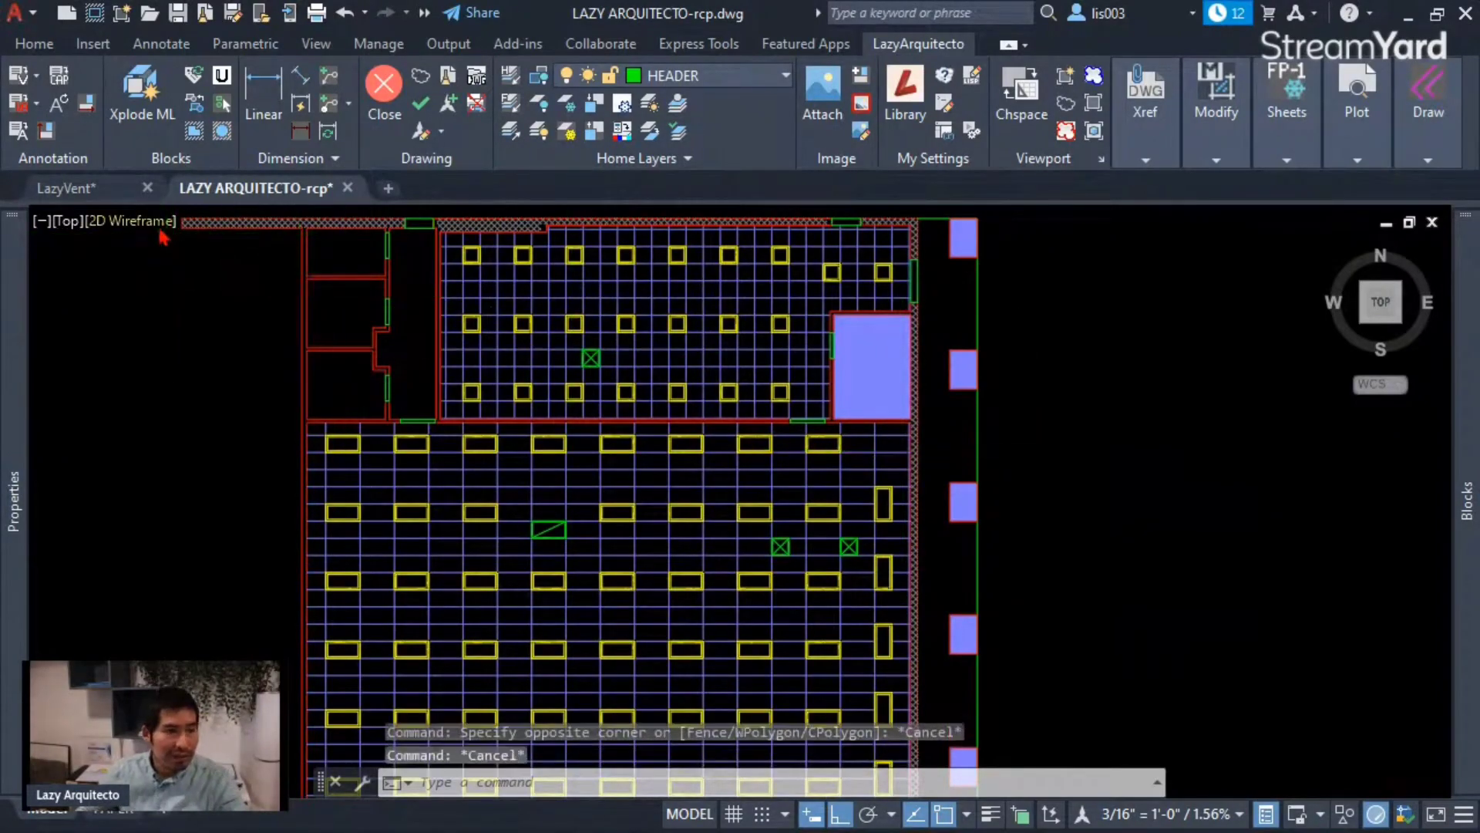
# Copy the reset block from the LazyVent drawing and paste it into the empty area beside the plan in LAZY ARQUITECTO-rcp.
pyautogui.click(100, 189)
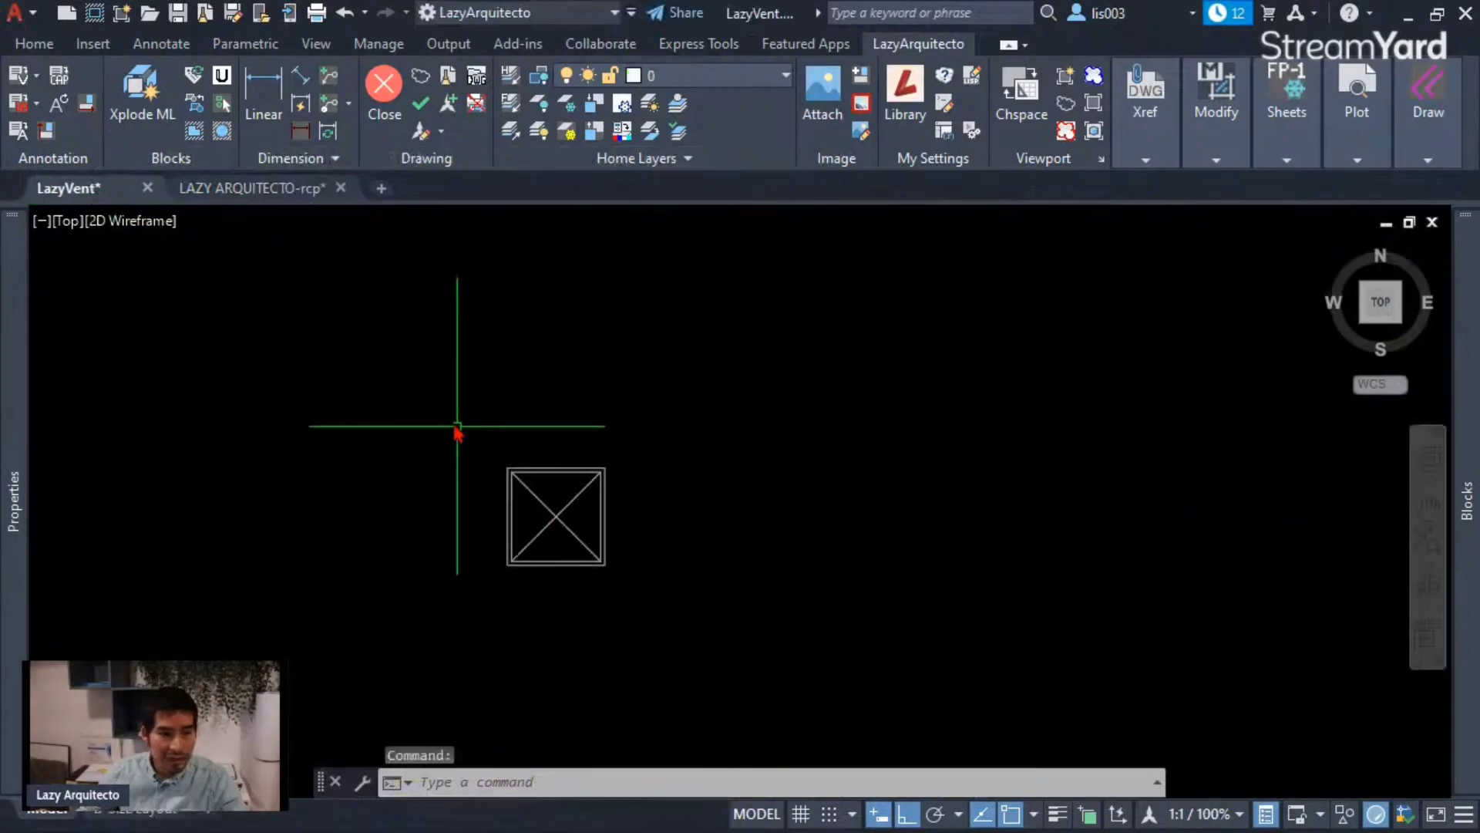
pyautogui.click(604, 494)
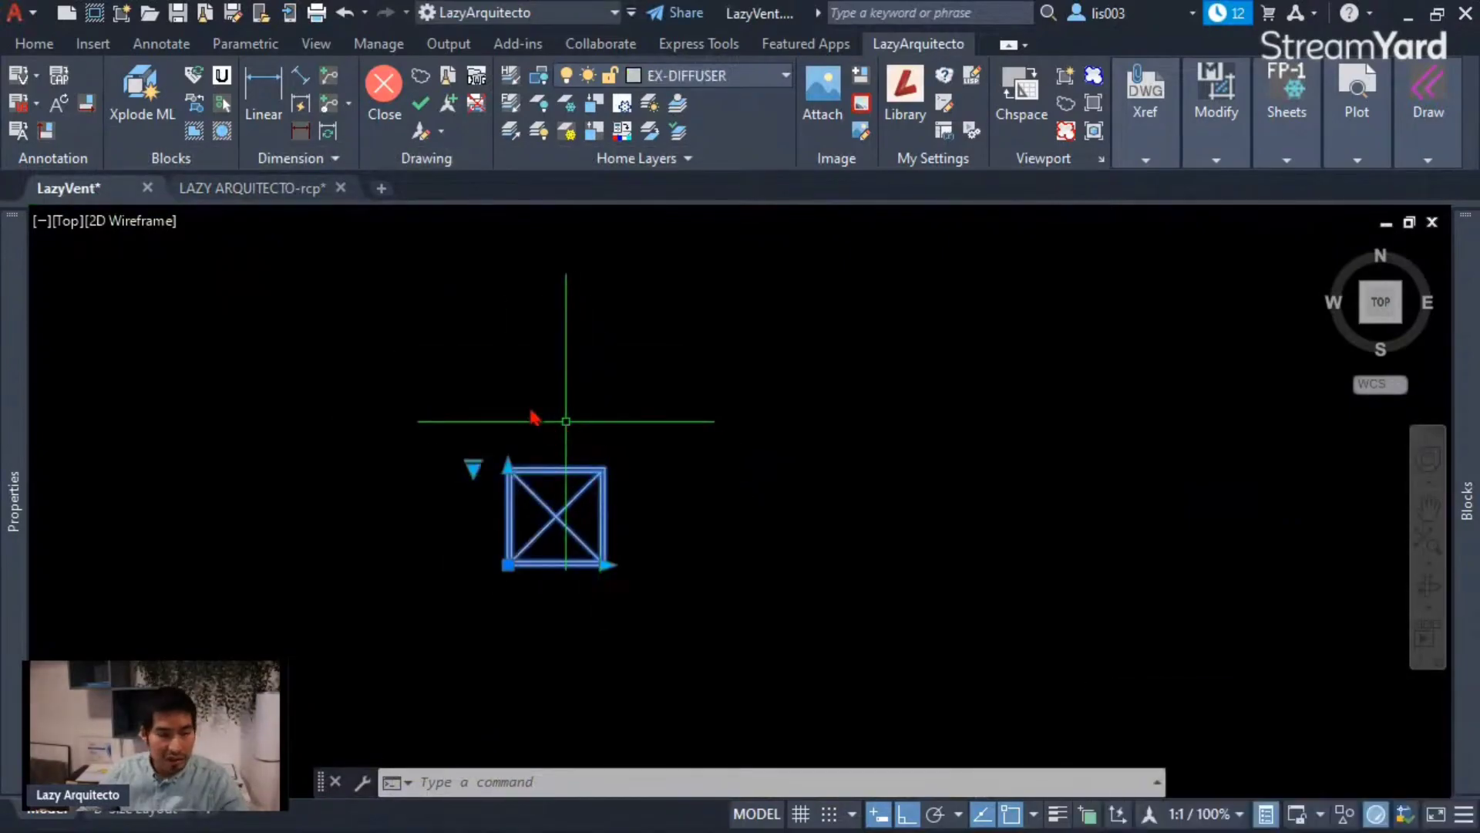
pyautogui.hotkey('ctrl', 'c')
pyautogui.click(252, 188)
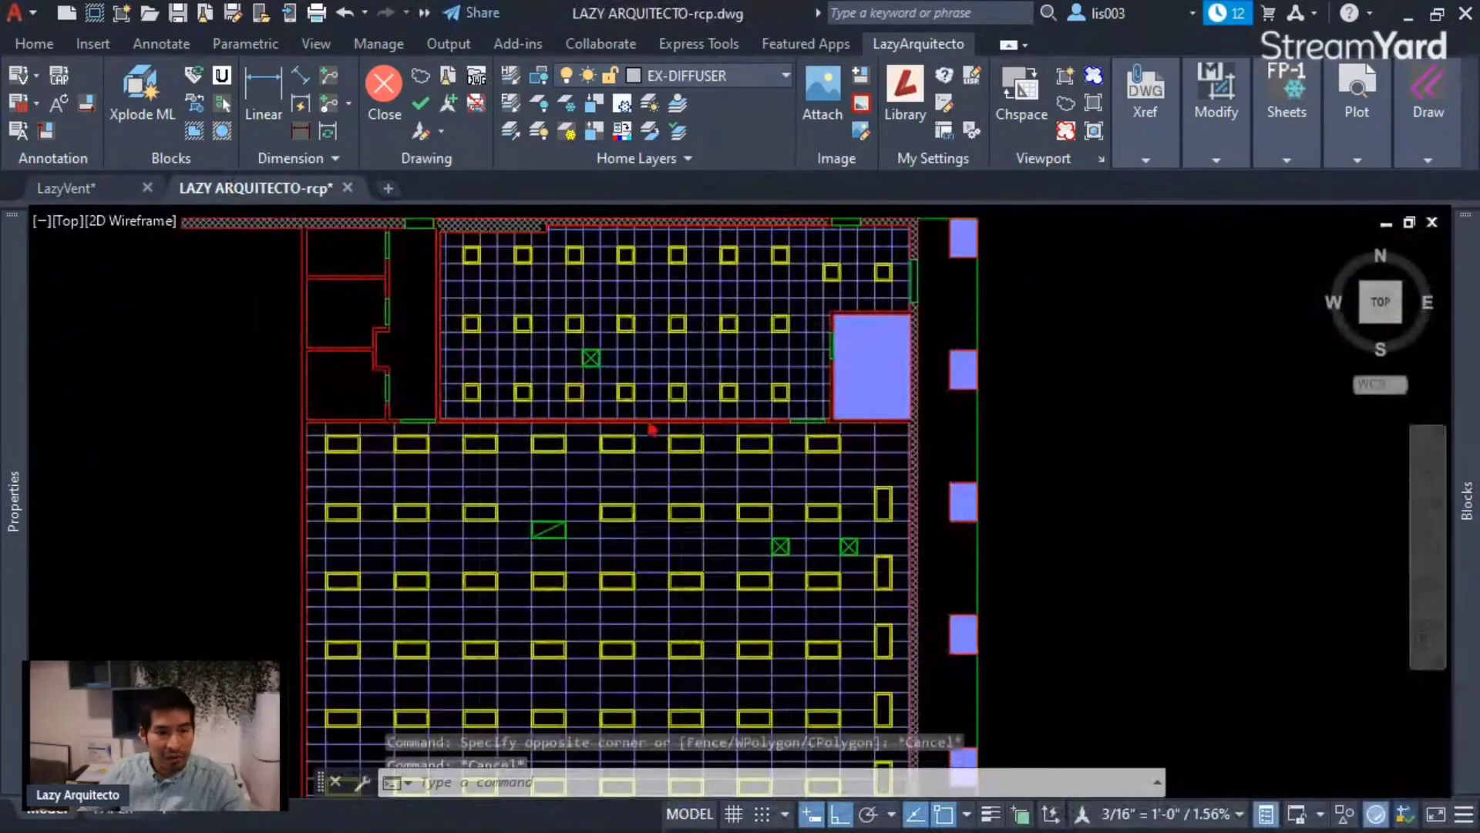
pyautogui.hotkey('ctrl', 'v')
pyautogui.scroll(-3, 789, 522)
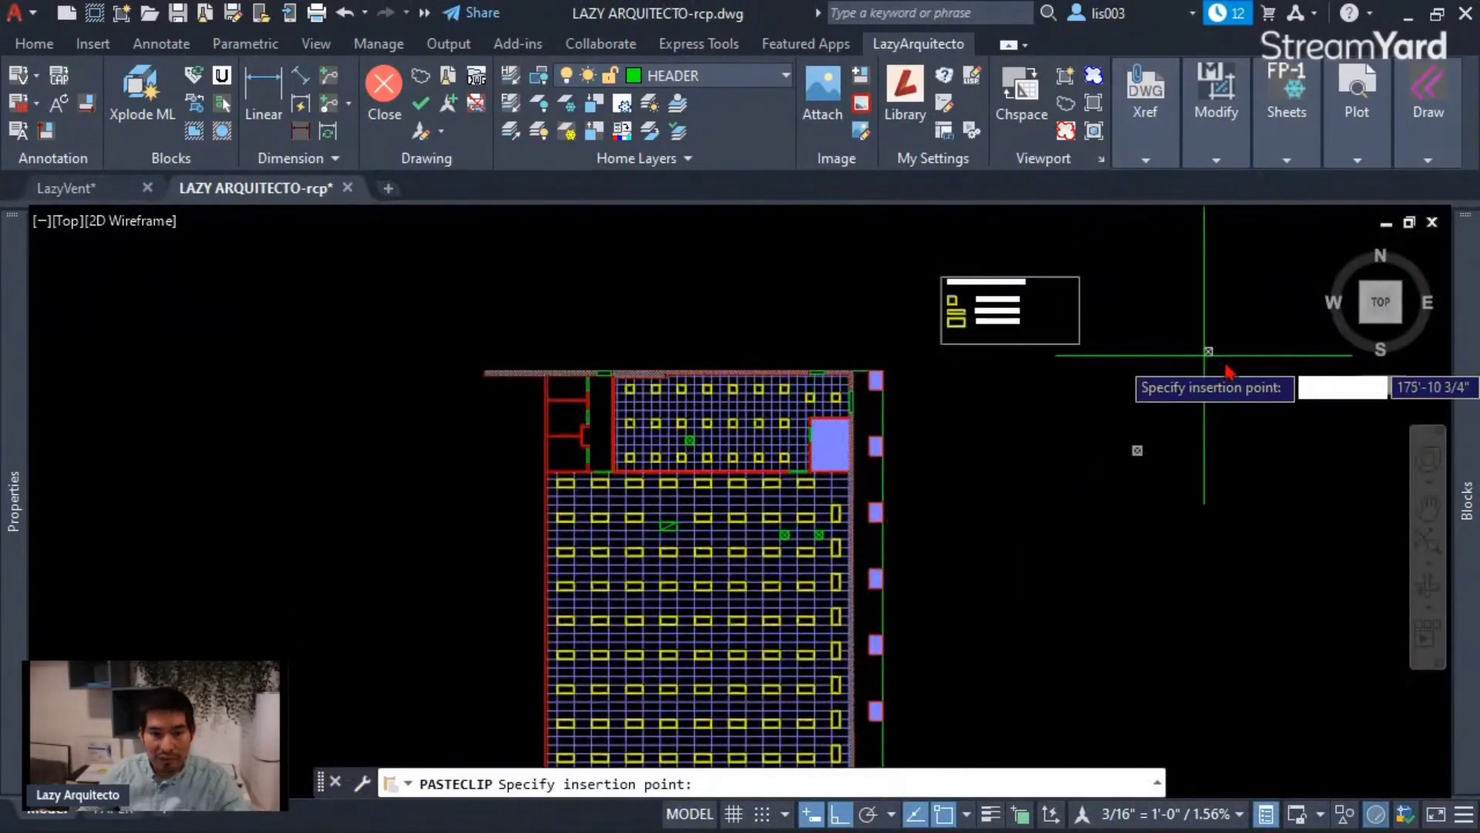
pyautogui.scroll(6, 771, 532)
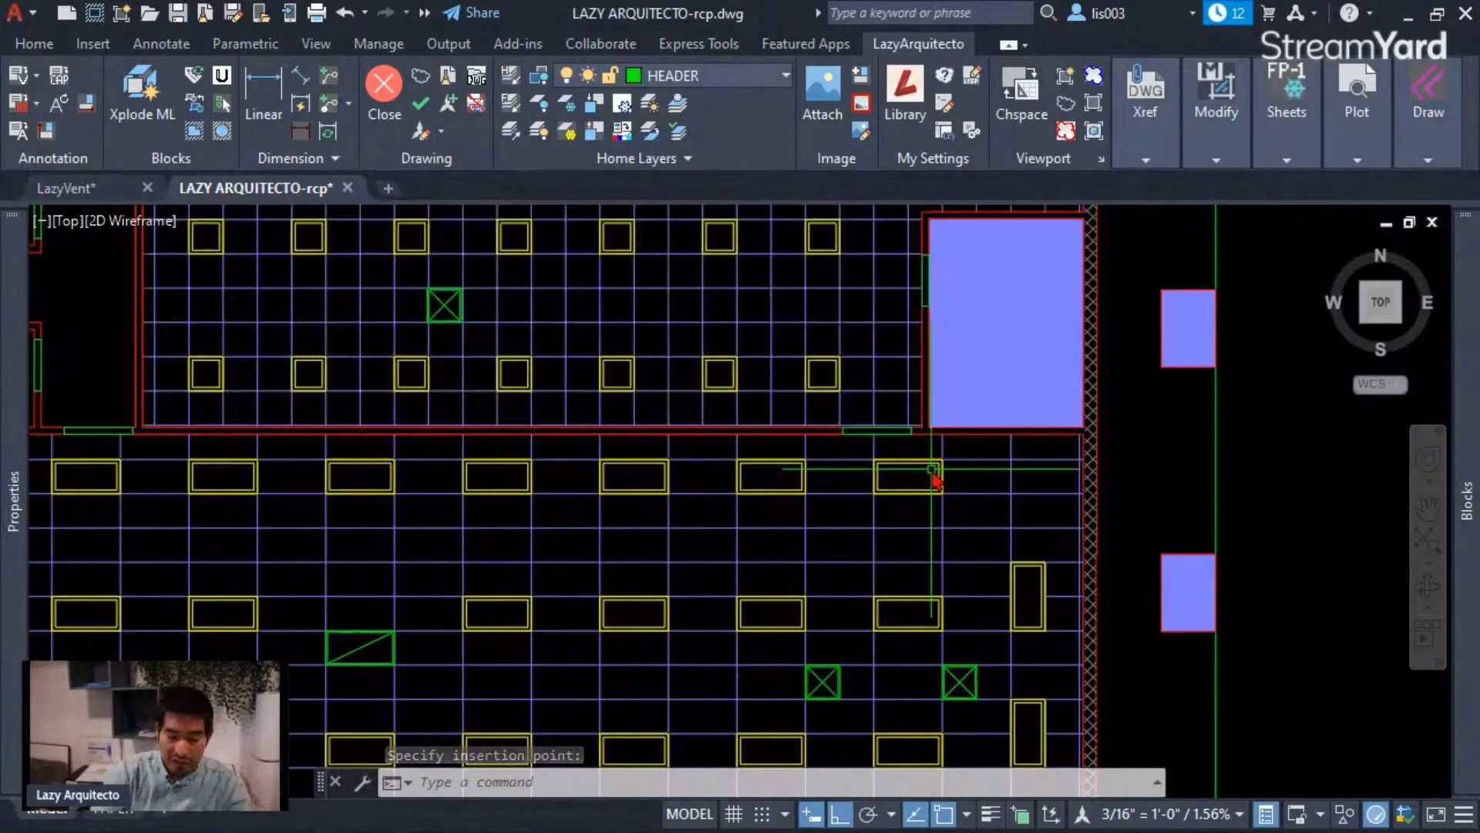
# Start inserting a block and filter the current drawing's blocks by *LAZYV* to locate the LazyVent block.
pyautogui.write('INSERT')
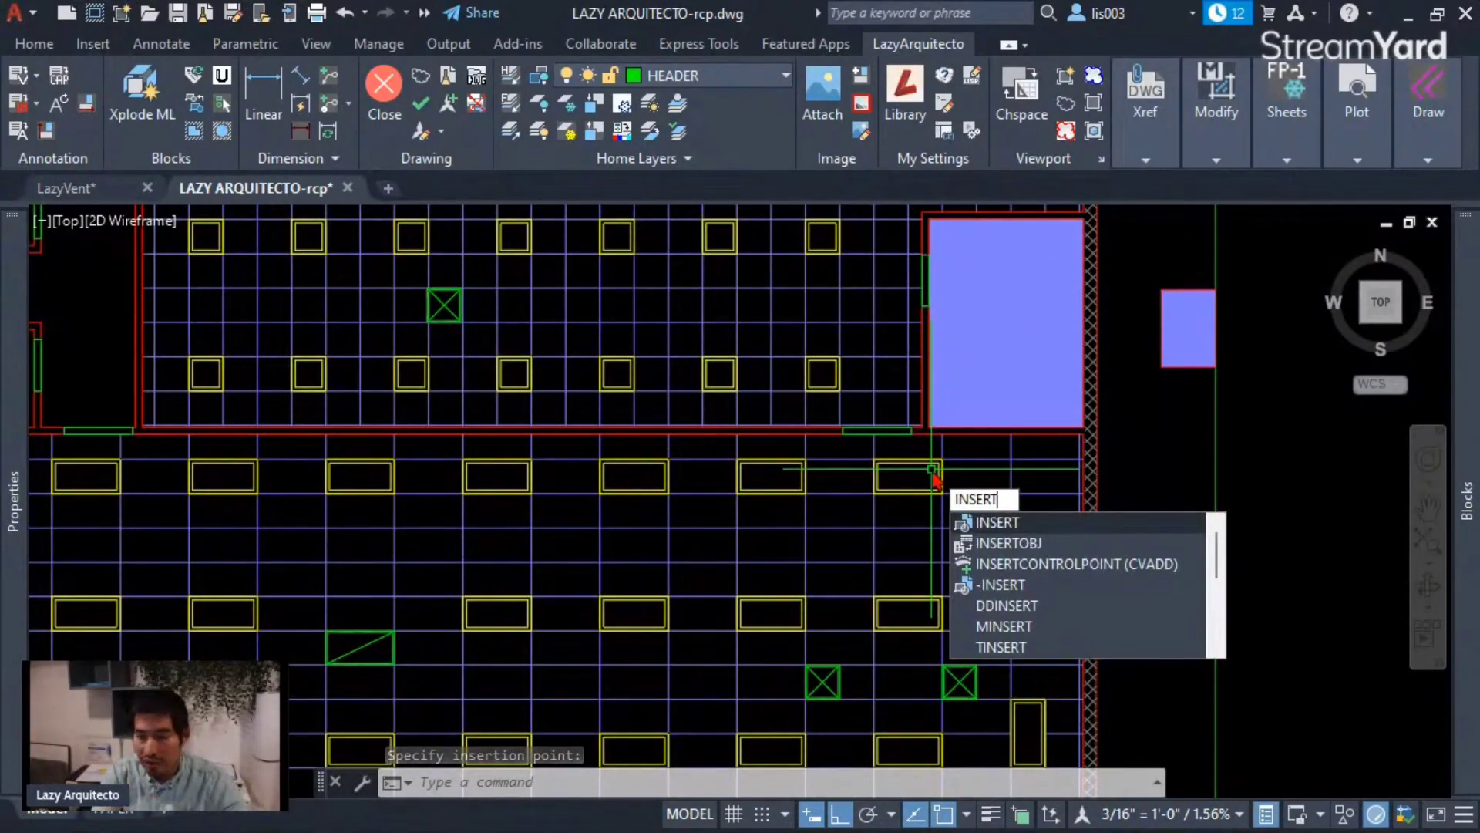
pyautogui.press('Return')
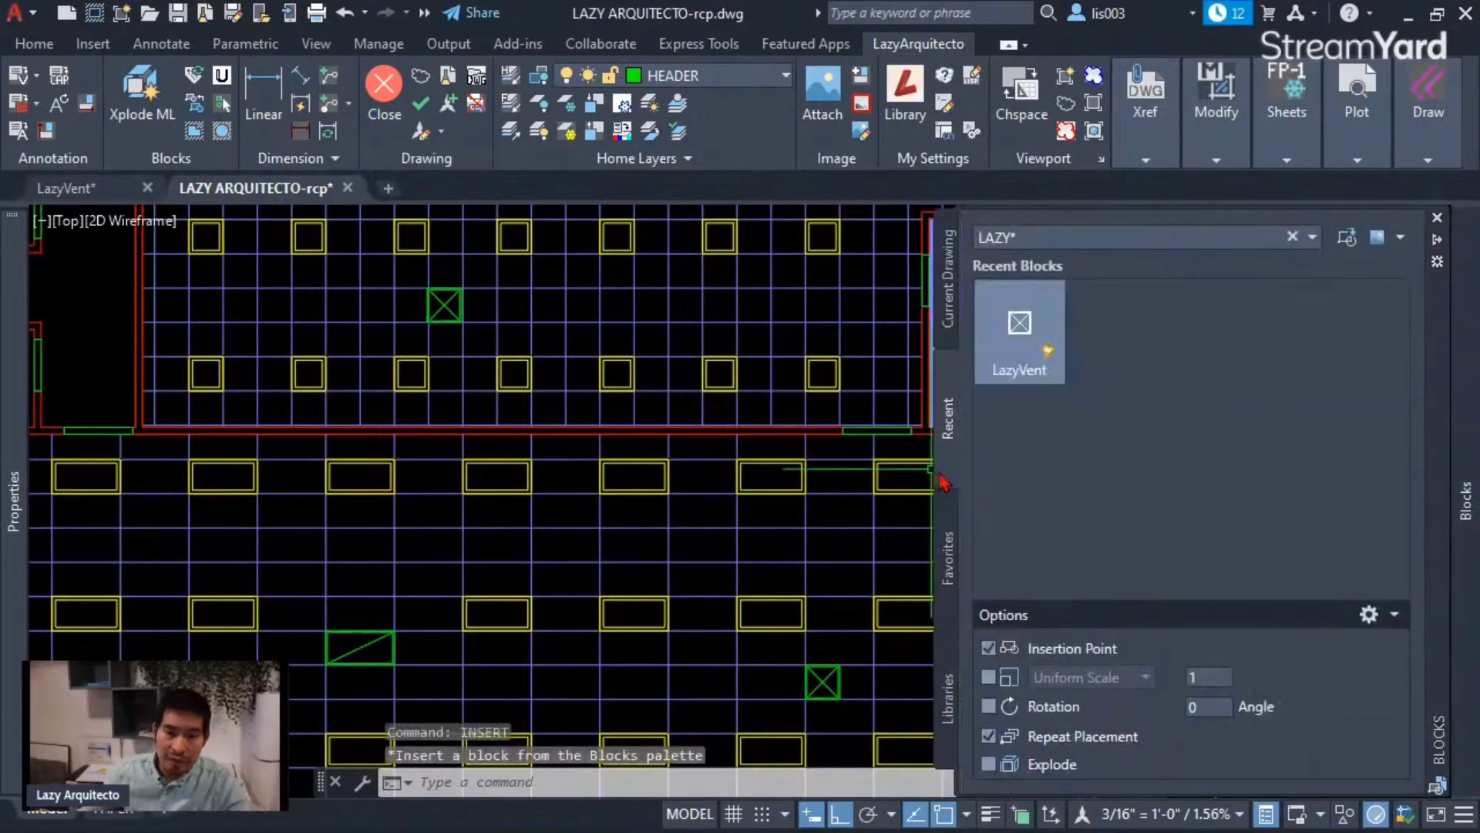
pyautogui.click(949, 280)
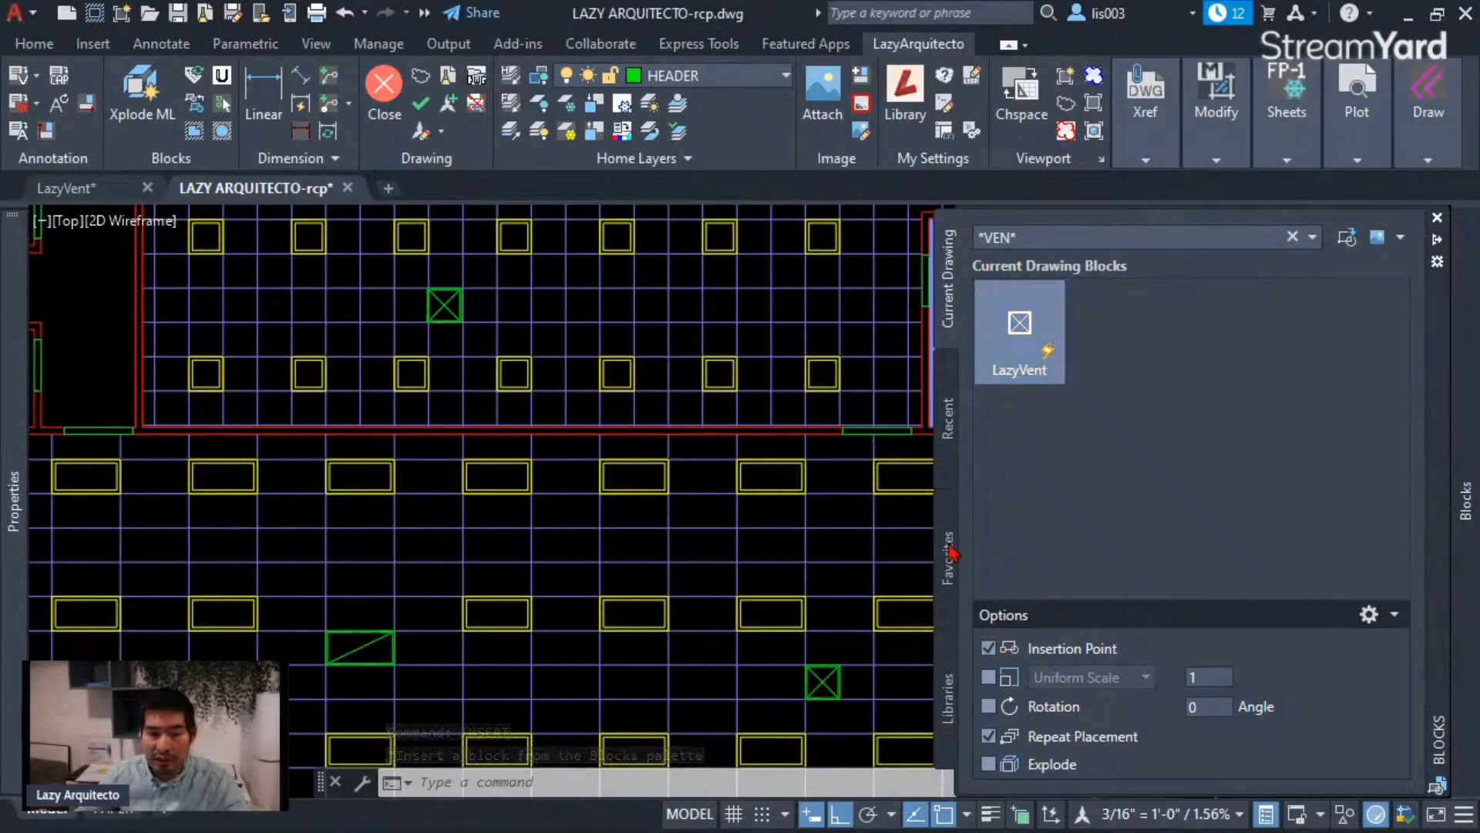
pyautogui.click(948, 431)
pyautogui.click(946, 293)
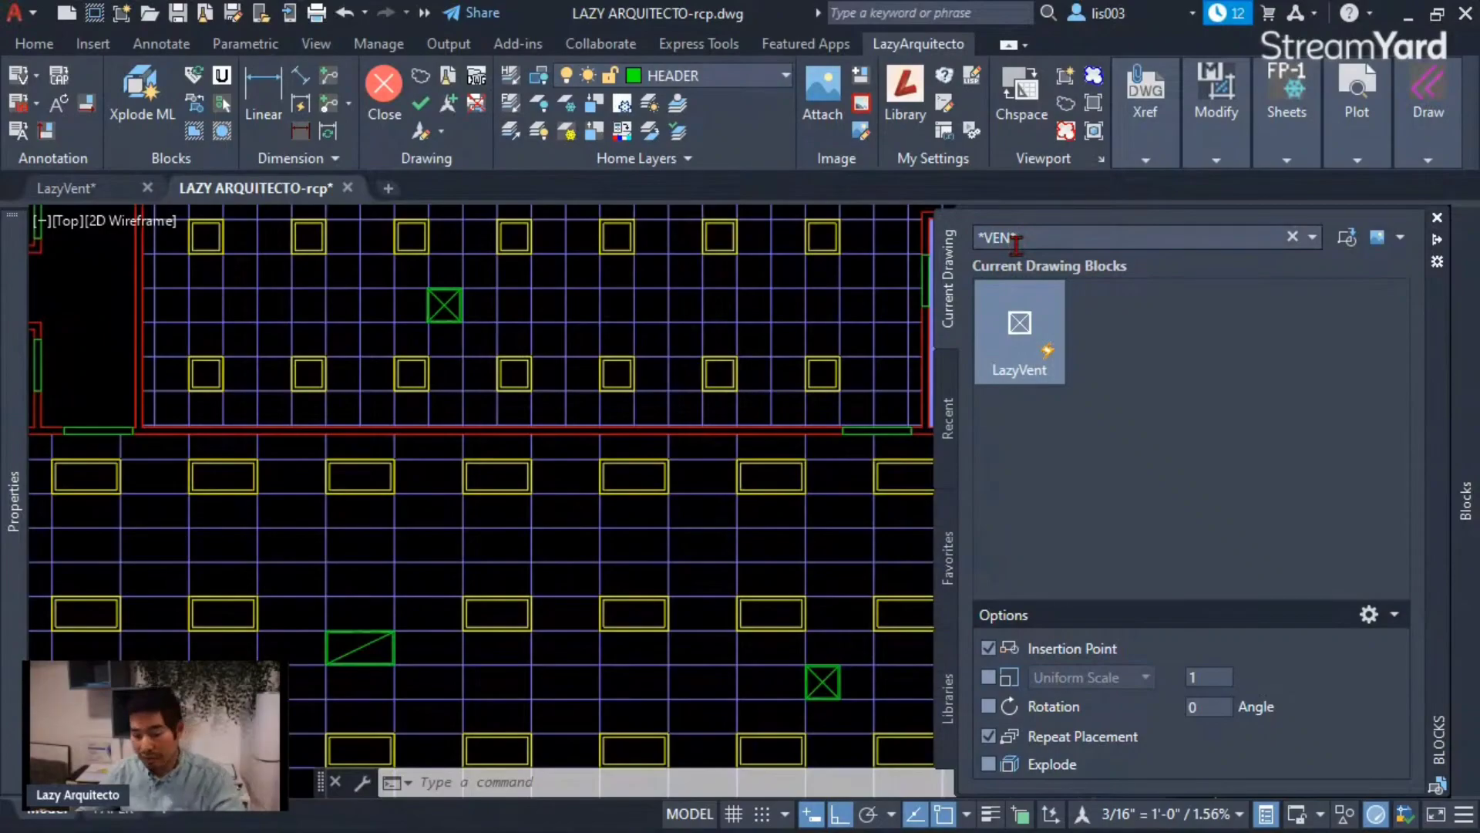
pyautogui.press('BackSpace')
pyautogui.press('BackSpace')
pyautogui.press('BackSpace')
pyautogui.press('BackSpace')
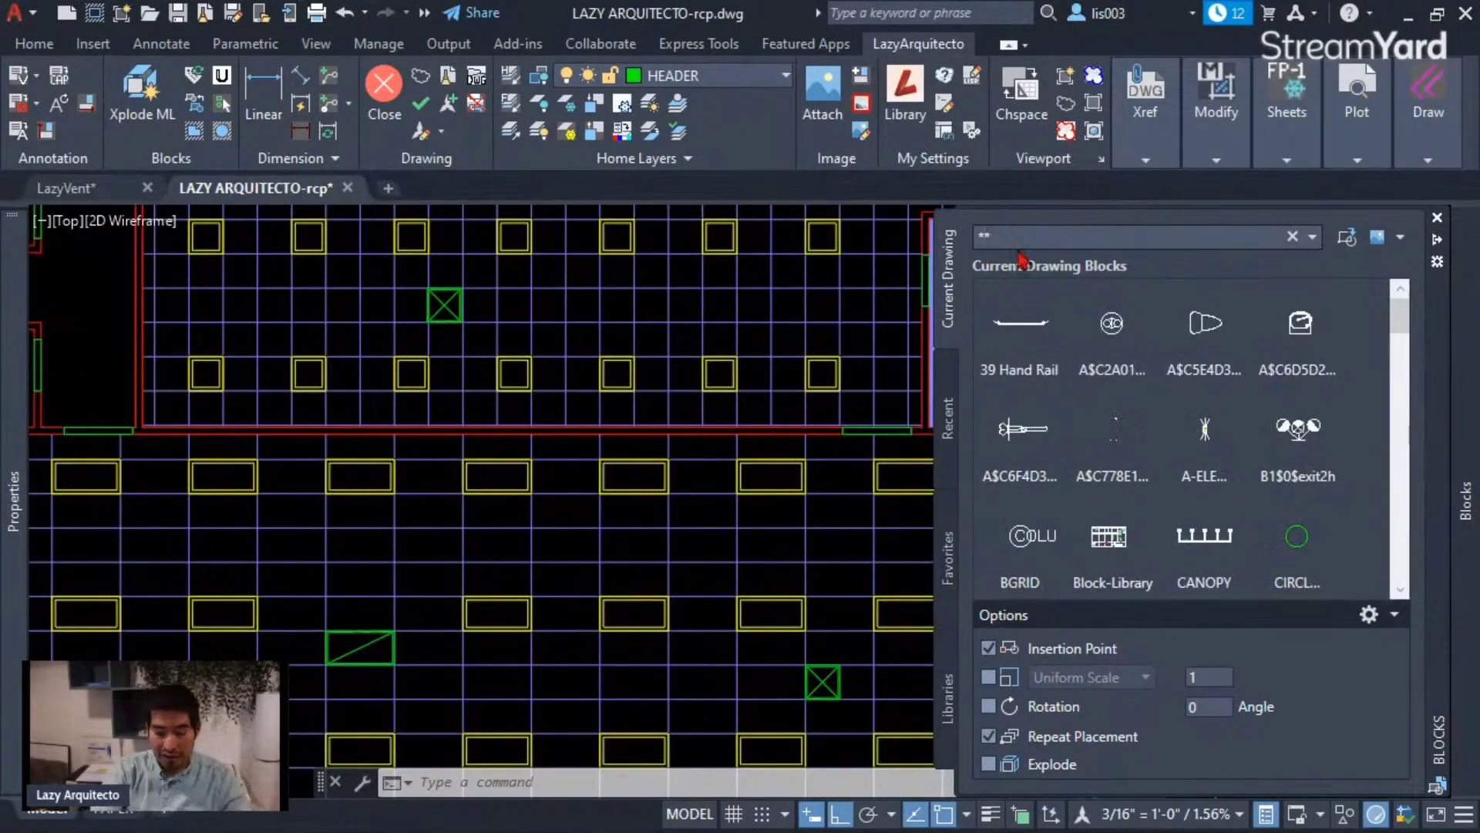
pyautogui.write('LAZY')
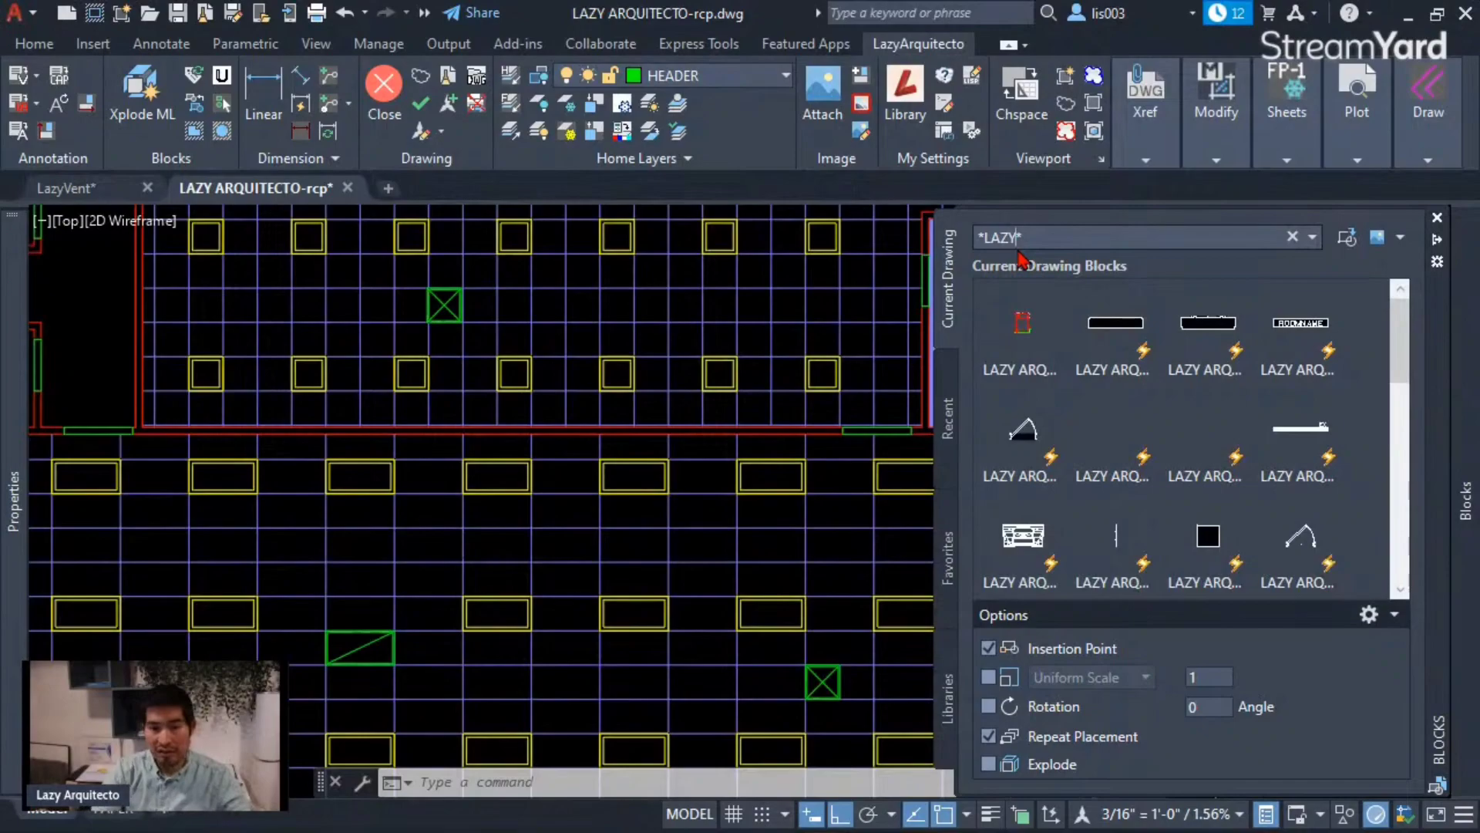
pyautogui.write('V')
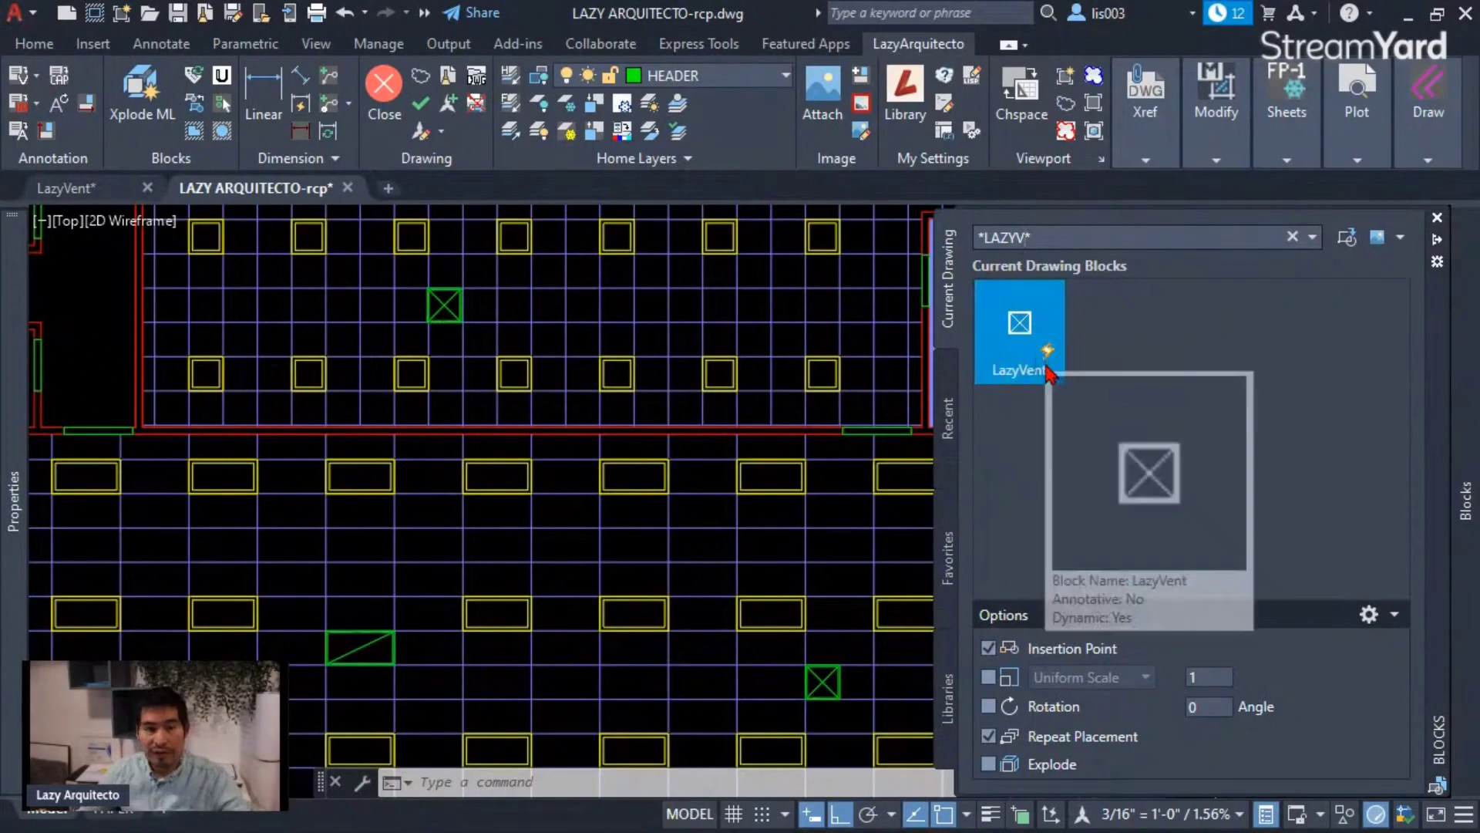
# Examine the ceiling grid lines around an empty tile in the lower room, and compare them with the upper room's grid.
pyautogui.moveTo(600, 559)
pyautogui.mouseDown(button='middle')
pyautogui.moveTo(562, 522)
pyautogui.moveTo(720, 519)
pyautogui.mouseUp(button='middle')
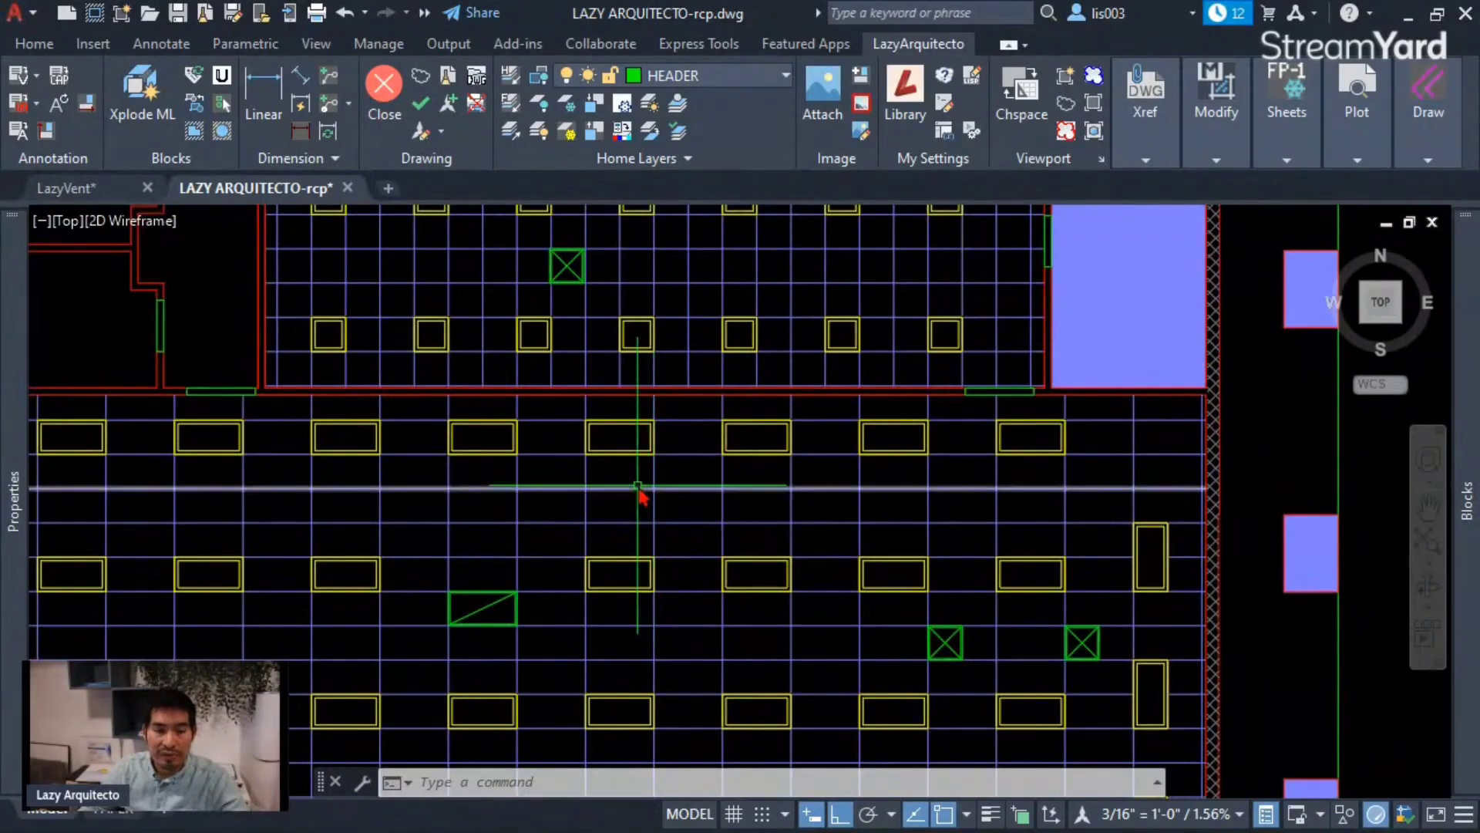
pyautogui.click(687, 548)
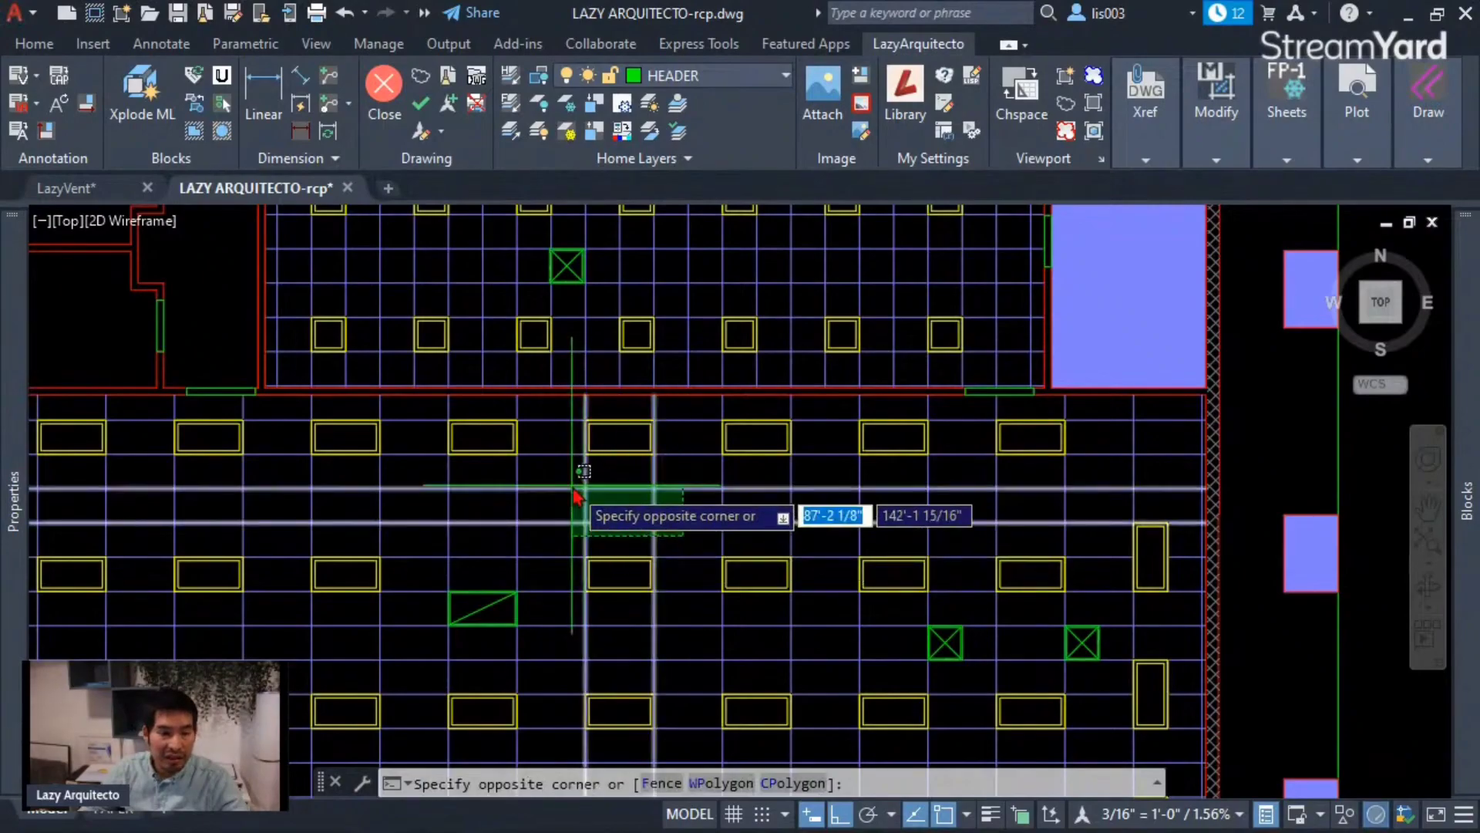
pyautogui.click(579, 483)
pyautogui.press('Escape')
pyautogui.scroll(3, 545, 527)
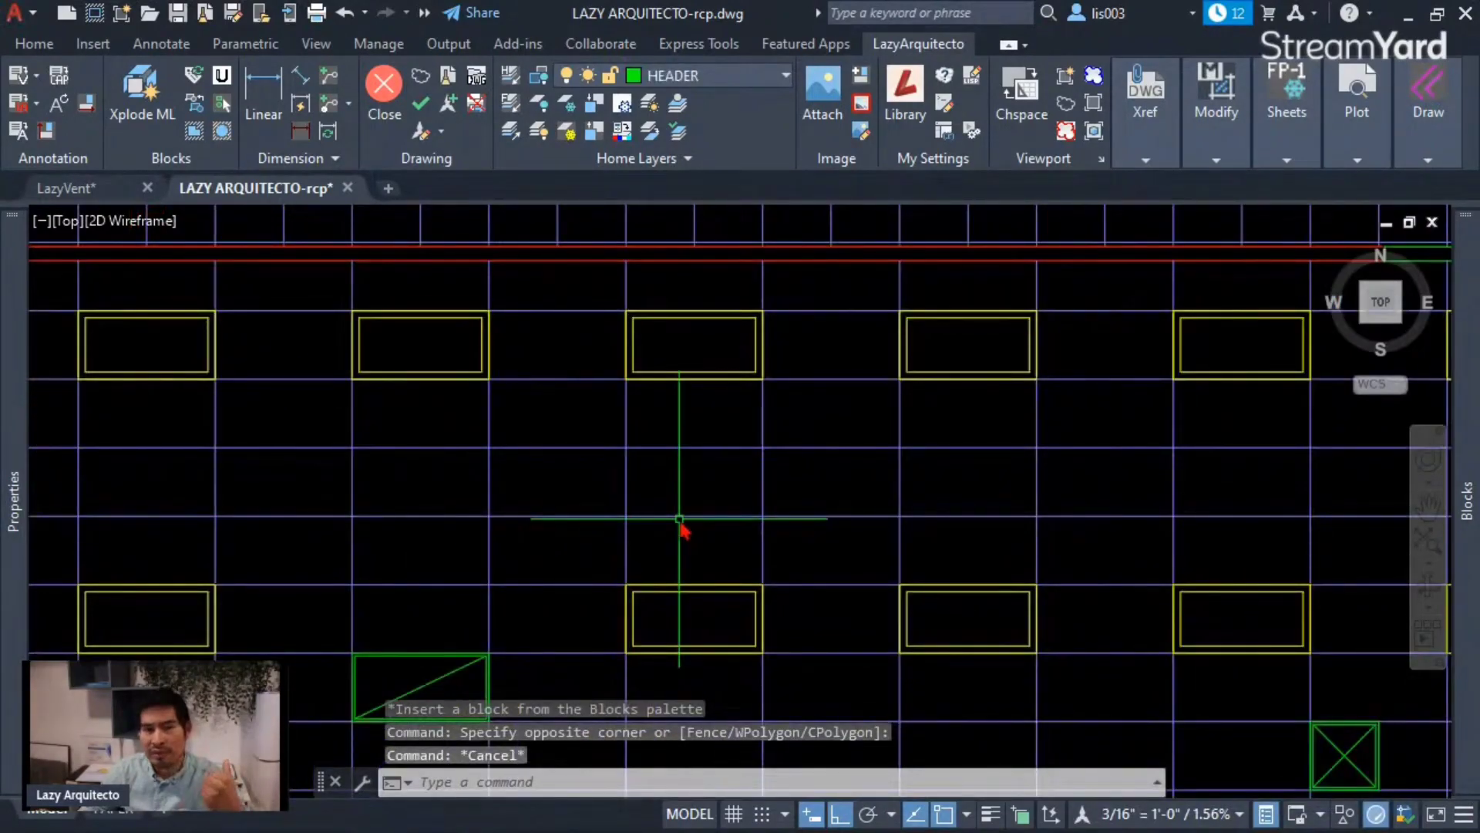
pyautogui.click(794, 539)
pyautogui.click(579, 441)
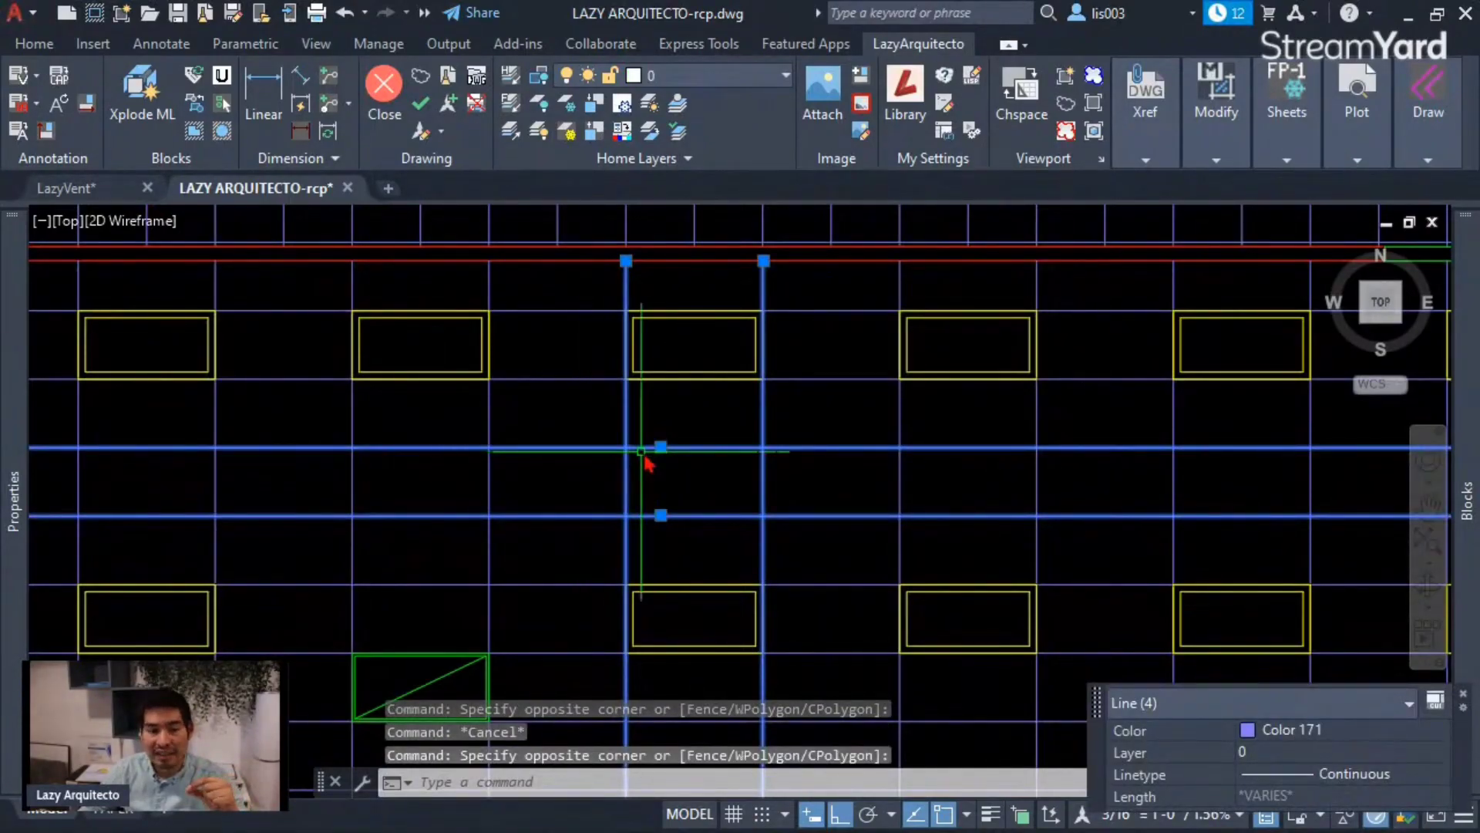
pyautogui.click(798, 543)
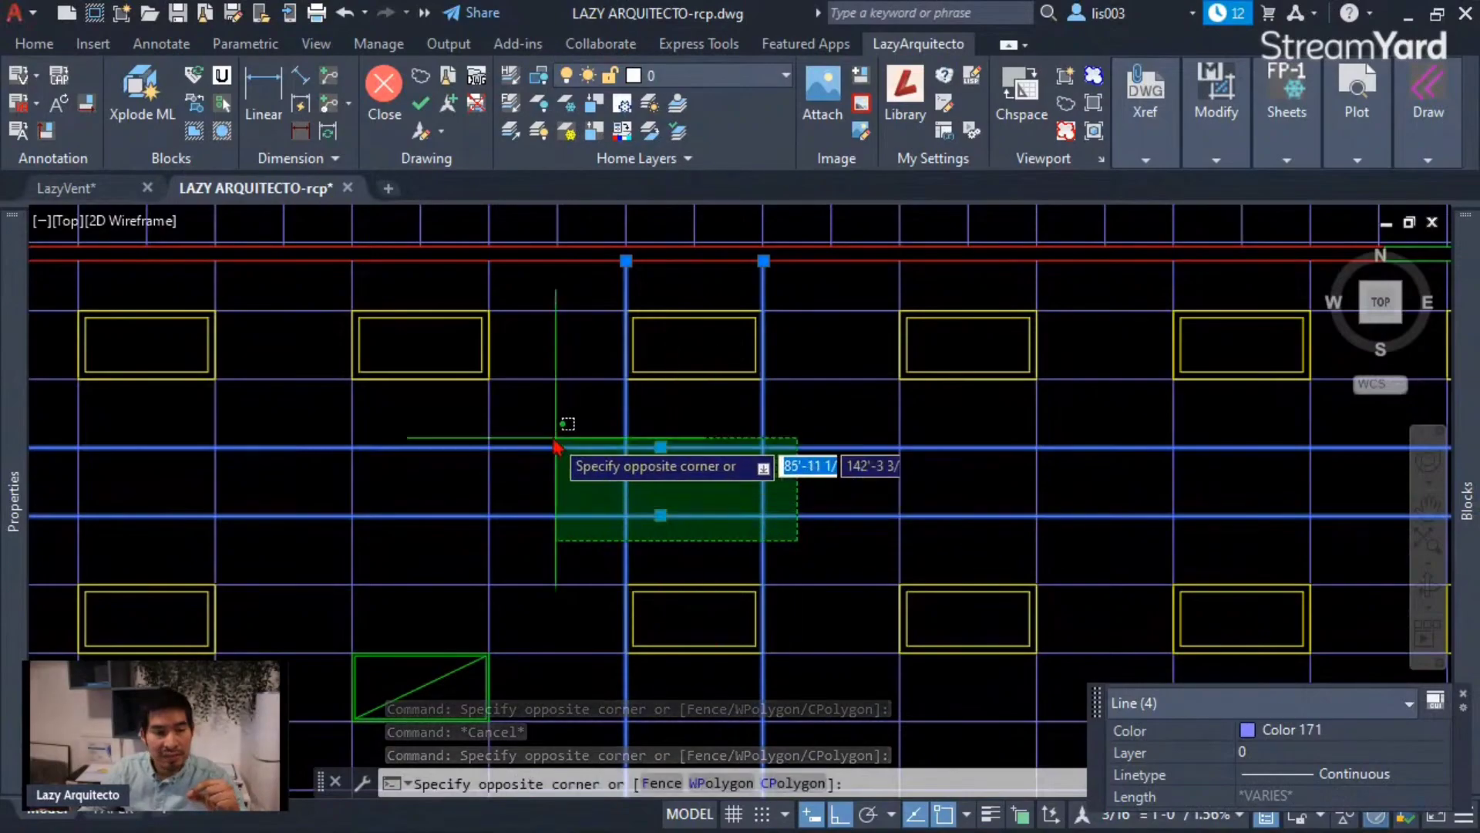
pyautogui.click(507, 439)
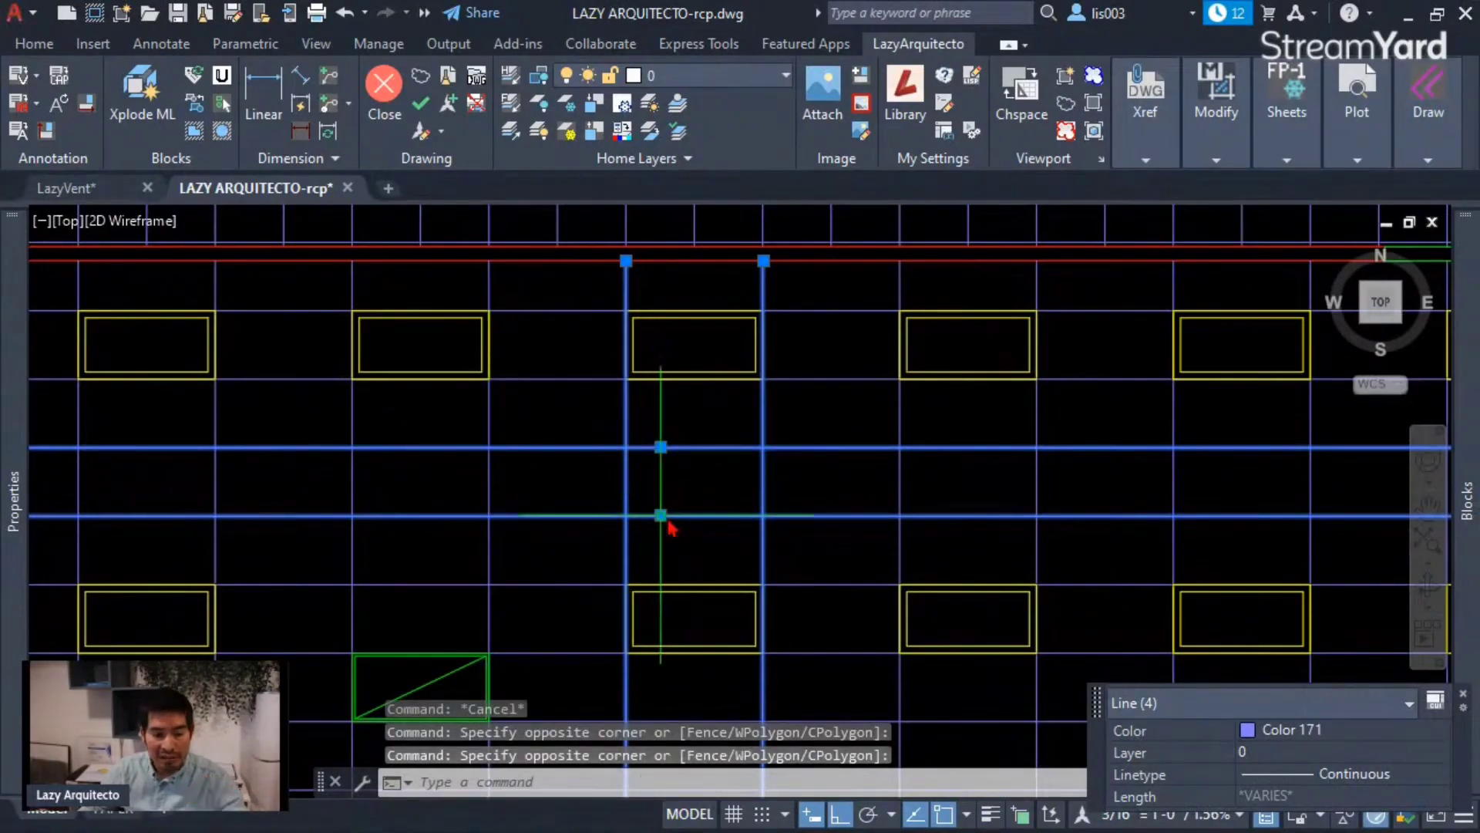
pyautogui.scroll(-2, 663, 515)
pyautogui.moveTo(753, 330); pyautogui.dragTo(753, 453, button='middle')
pyautogui.press('Escape')
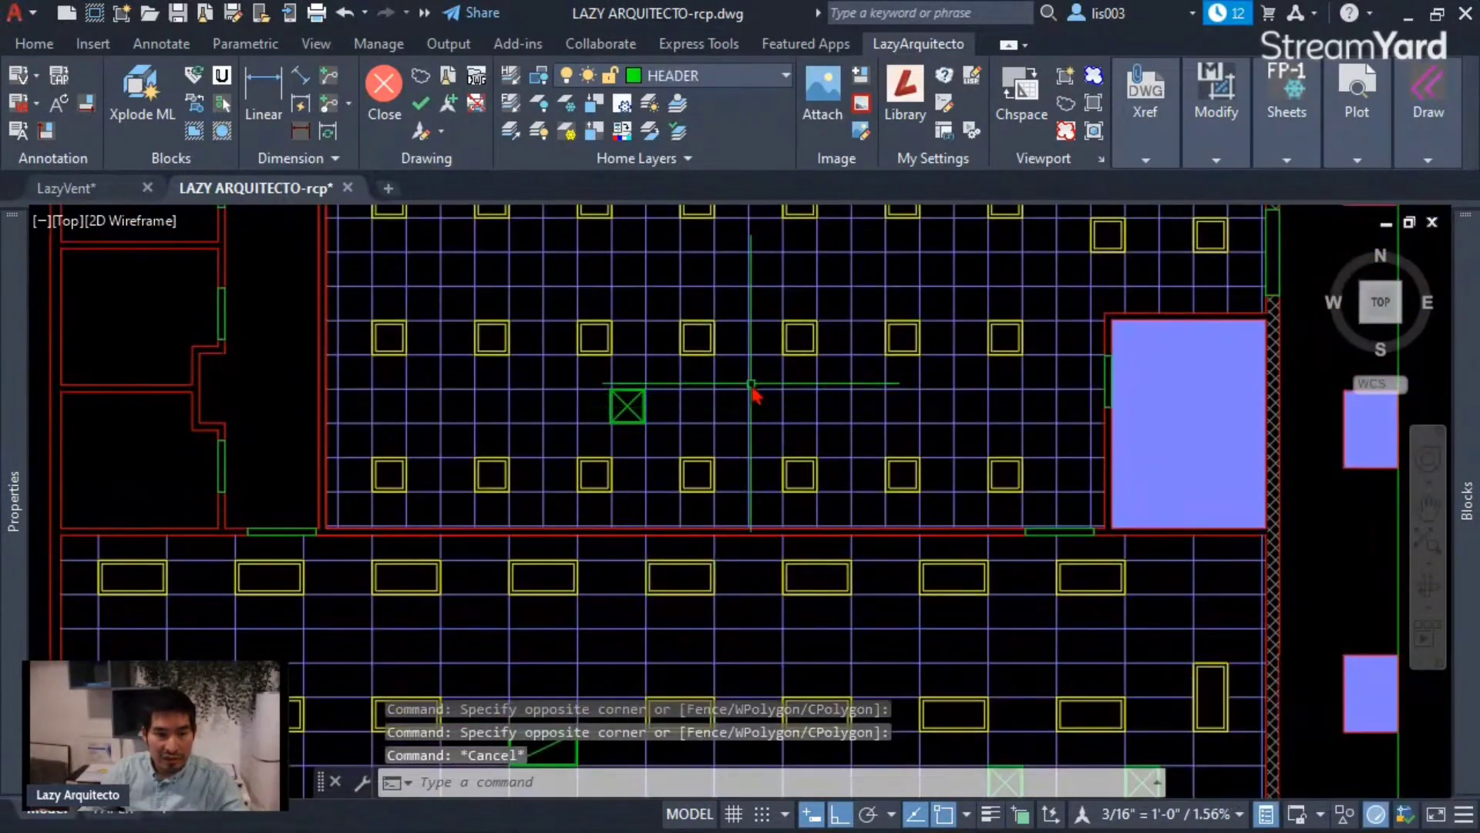
pyautogui.click(753, 407)
pyautogui.press('Escape')
# Check the value of the OSNAPHATCH system variable, which controls object snapping to hatch lines.
pyautogui.scroll(2, 753, 408)
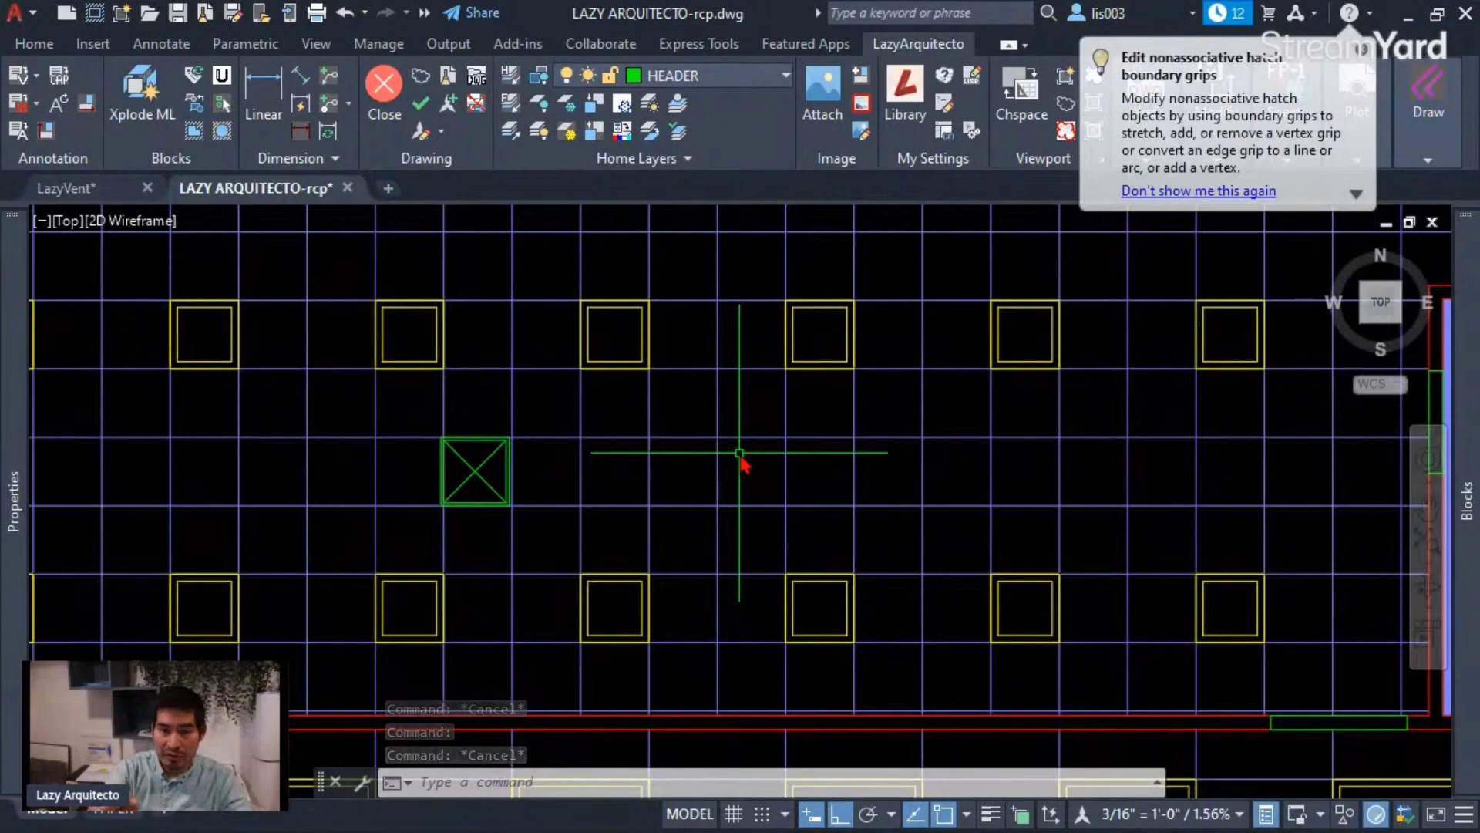
pyautogui.write('OSN')
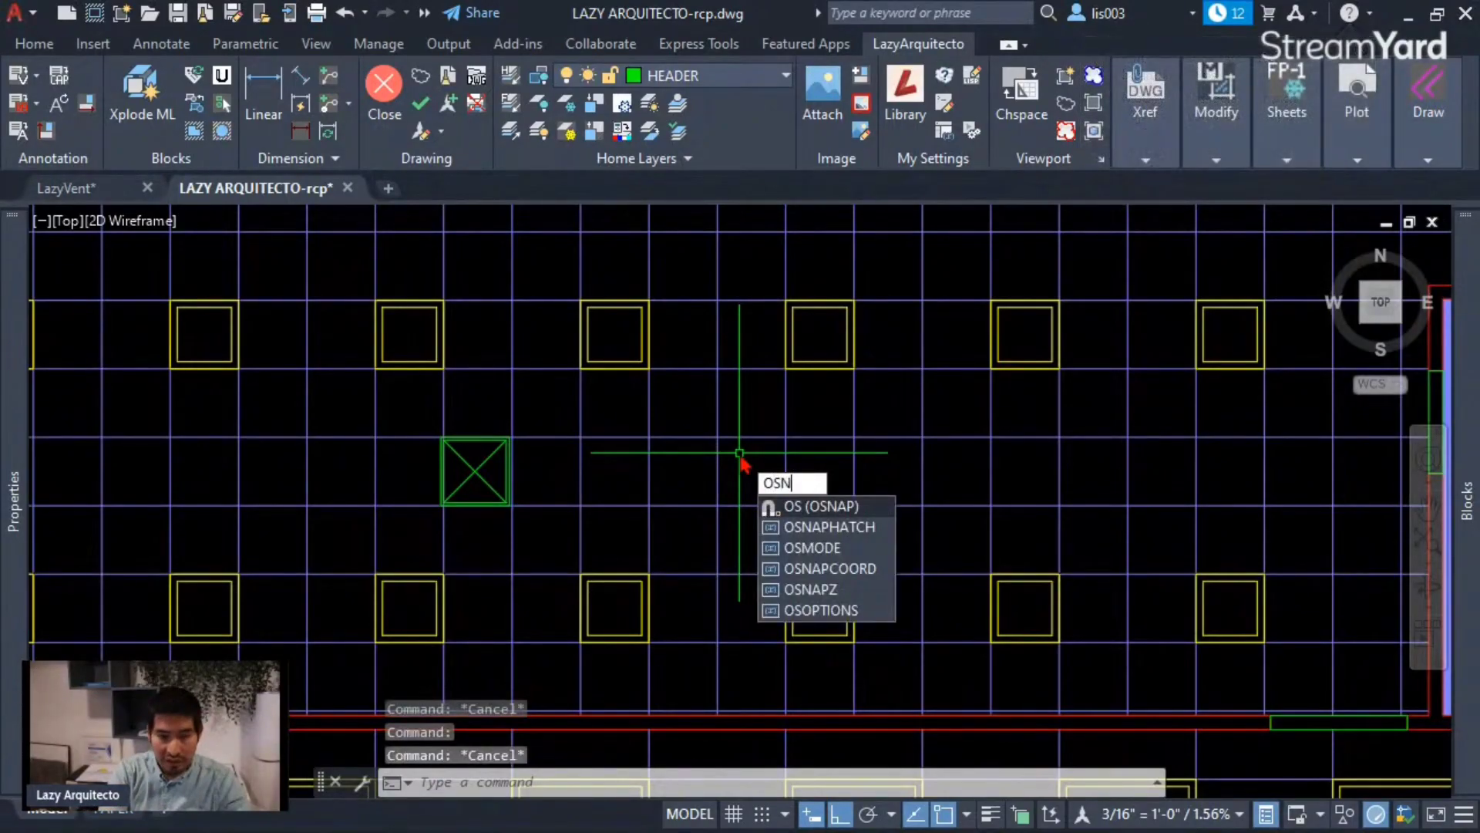
pyautogui.write('APHATCH')
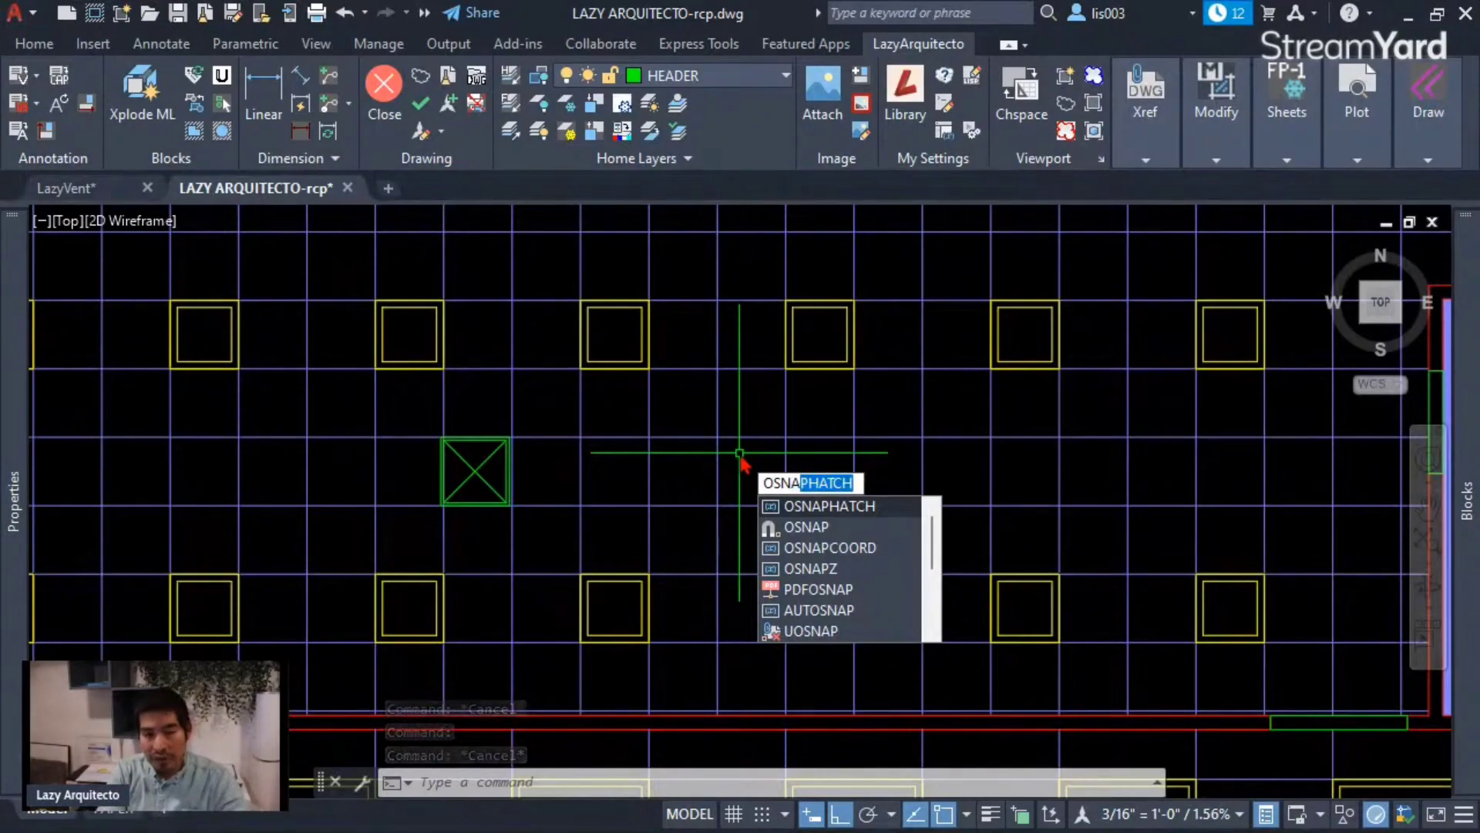
pyautogui.press('Return')
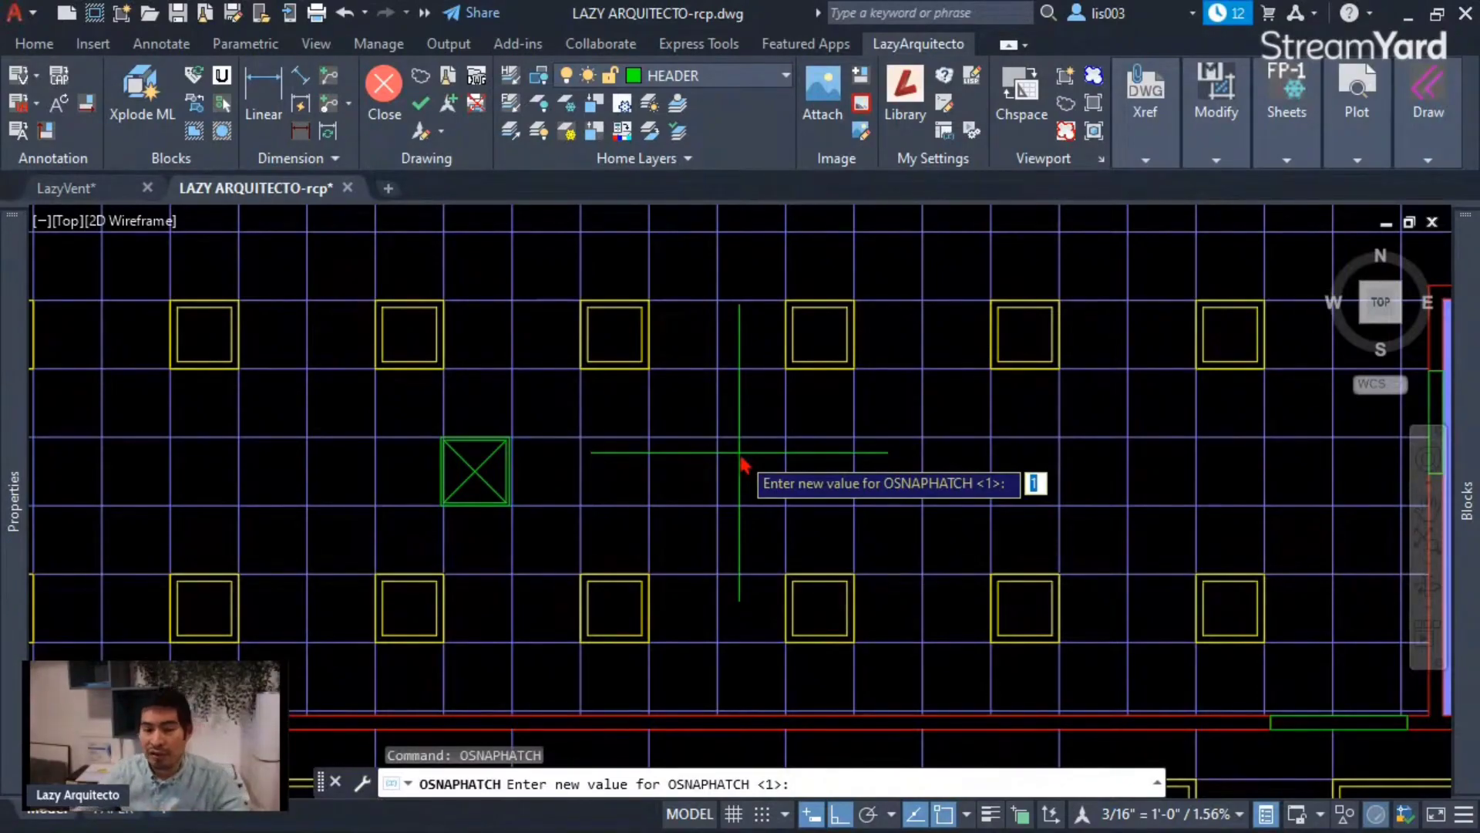
pyautogui.press('Escape')
# Insert a LazyVent block with repeat placement on the upper room's ceiling grid, in the same tile row as the existing vent.
pyautogui.scroll(-3, 734, 439)
pyautogui.moveTo(743, 615); pyautogui.dragTo(745, 554, button='middle')
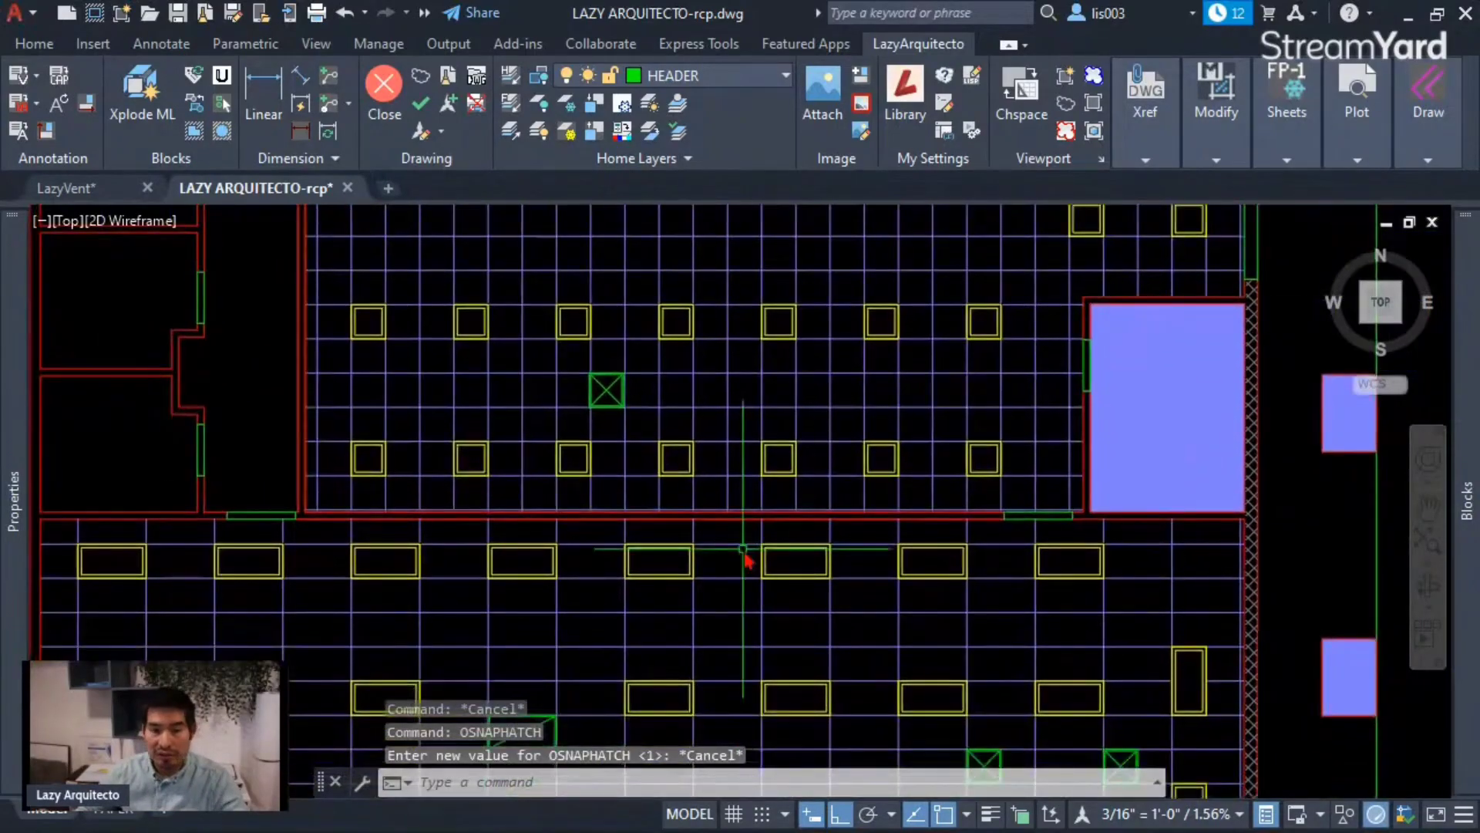
pyautogui.click(1467, 502)
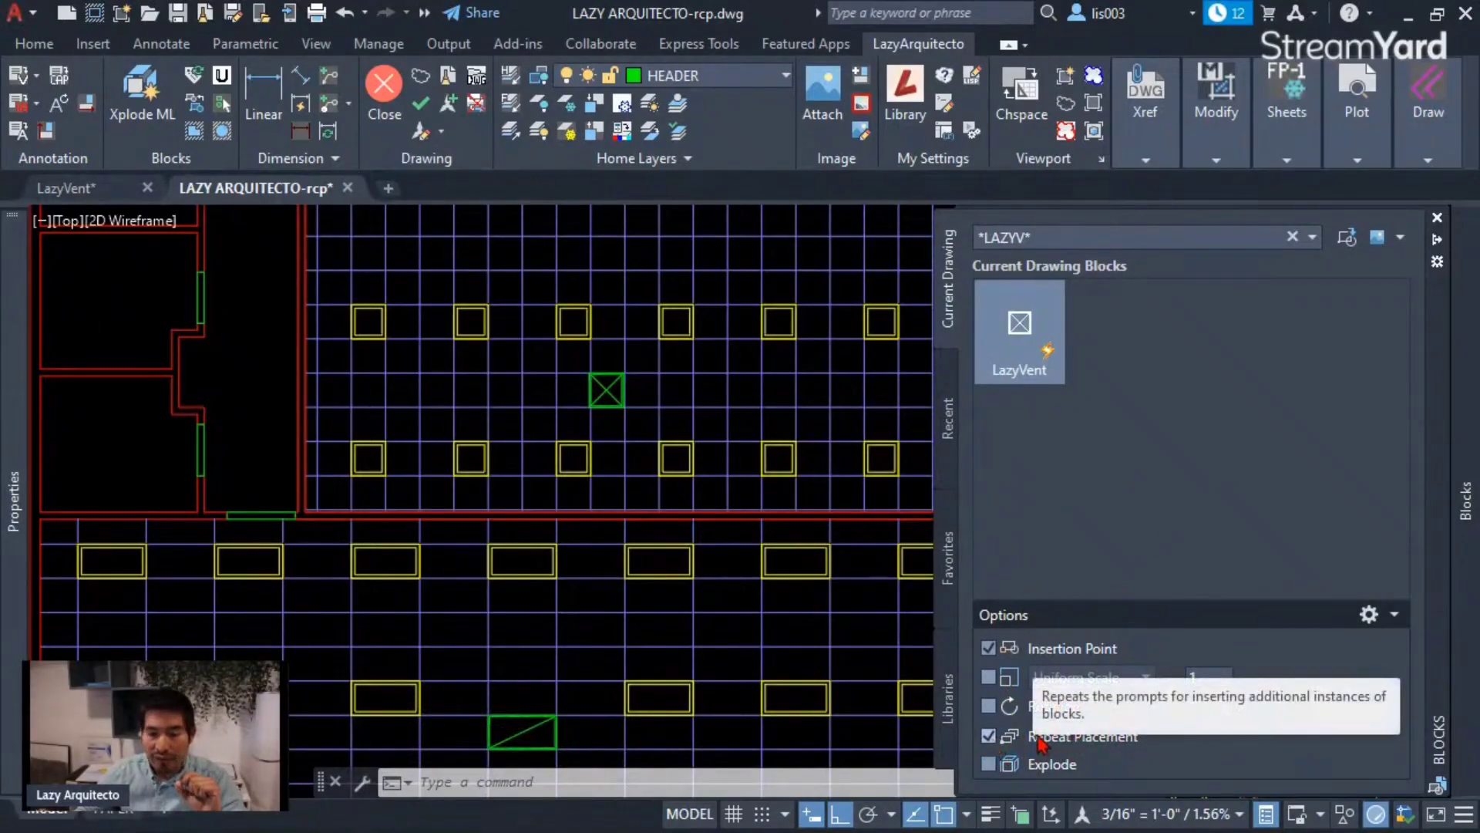
pyautogui.click(1028, 353)
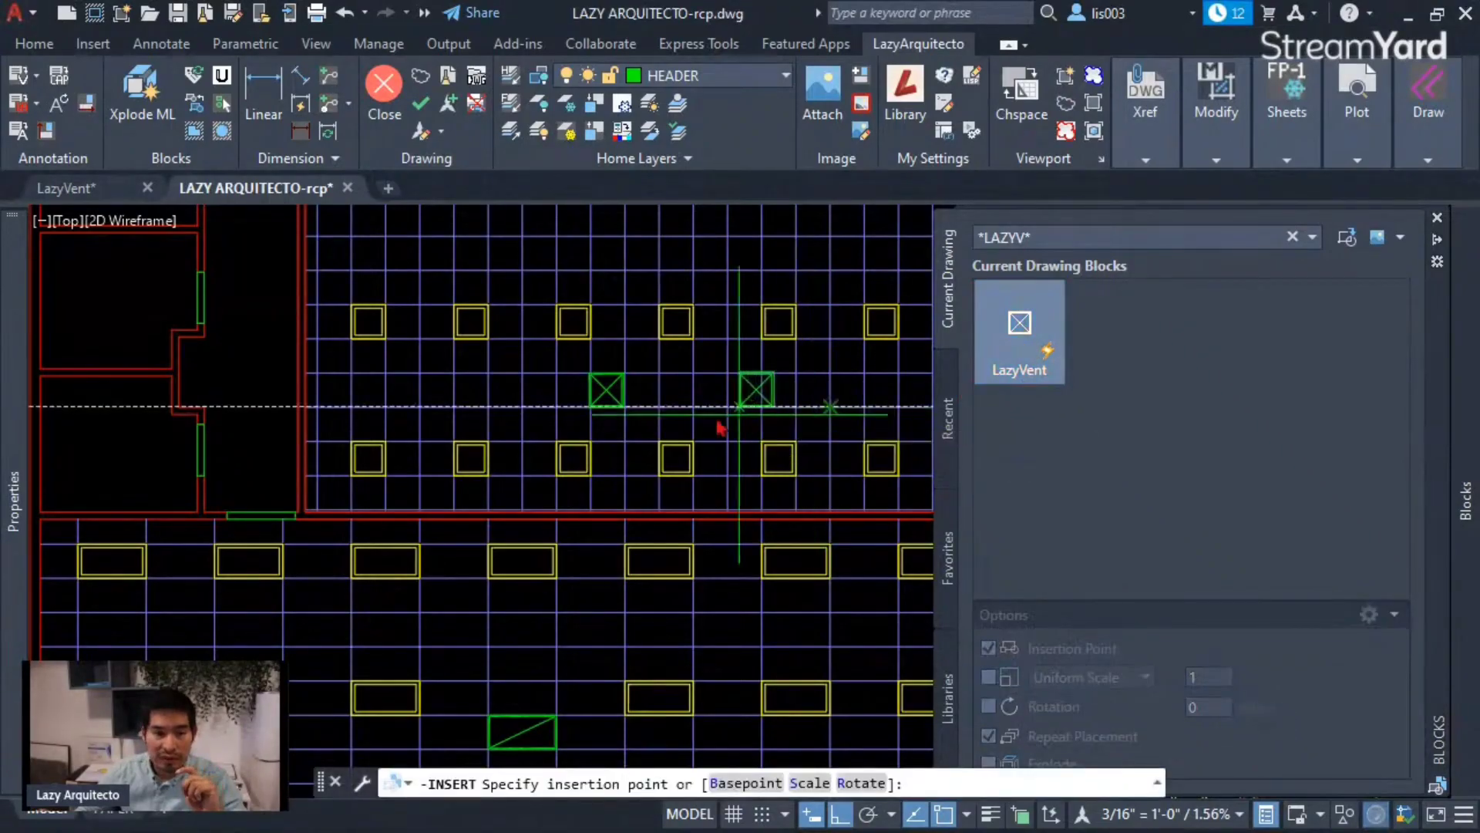
pyautogui.scroll(-3, 683, 451)
pyautogui.scroll(6, 683, 451)
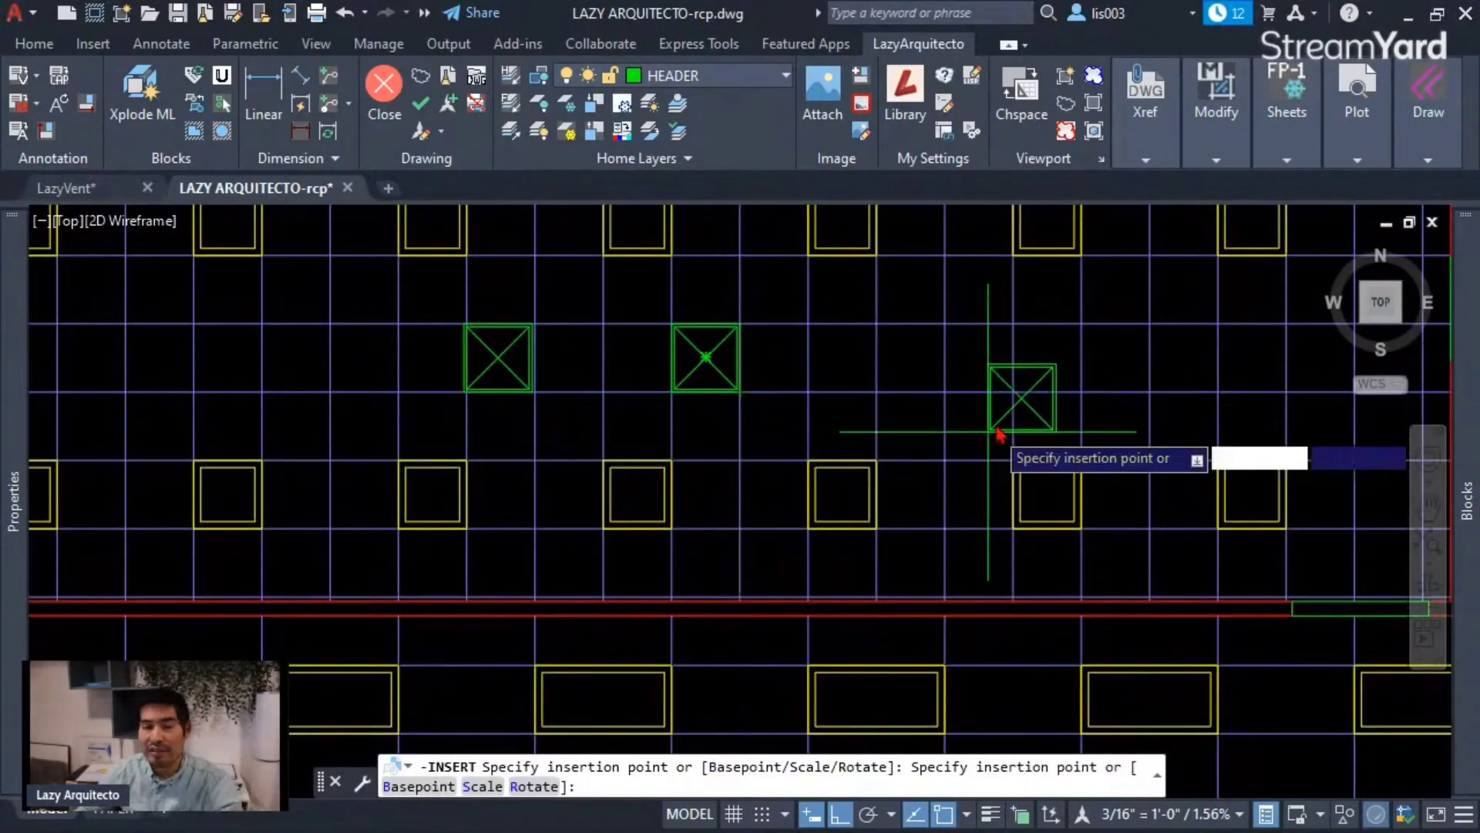
# Place three more LazyVent blocks on the lower room's grid, two in one tile row and one below the second, and end the insertion.
pyautogui.scroll(-5, 1140, 351)
pyautogui.scroll(3, 903, 617)
pyautogui.scroll(2, 903, 617)
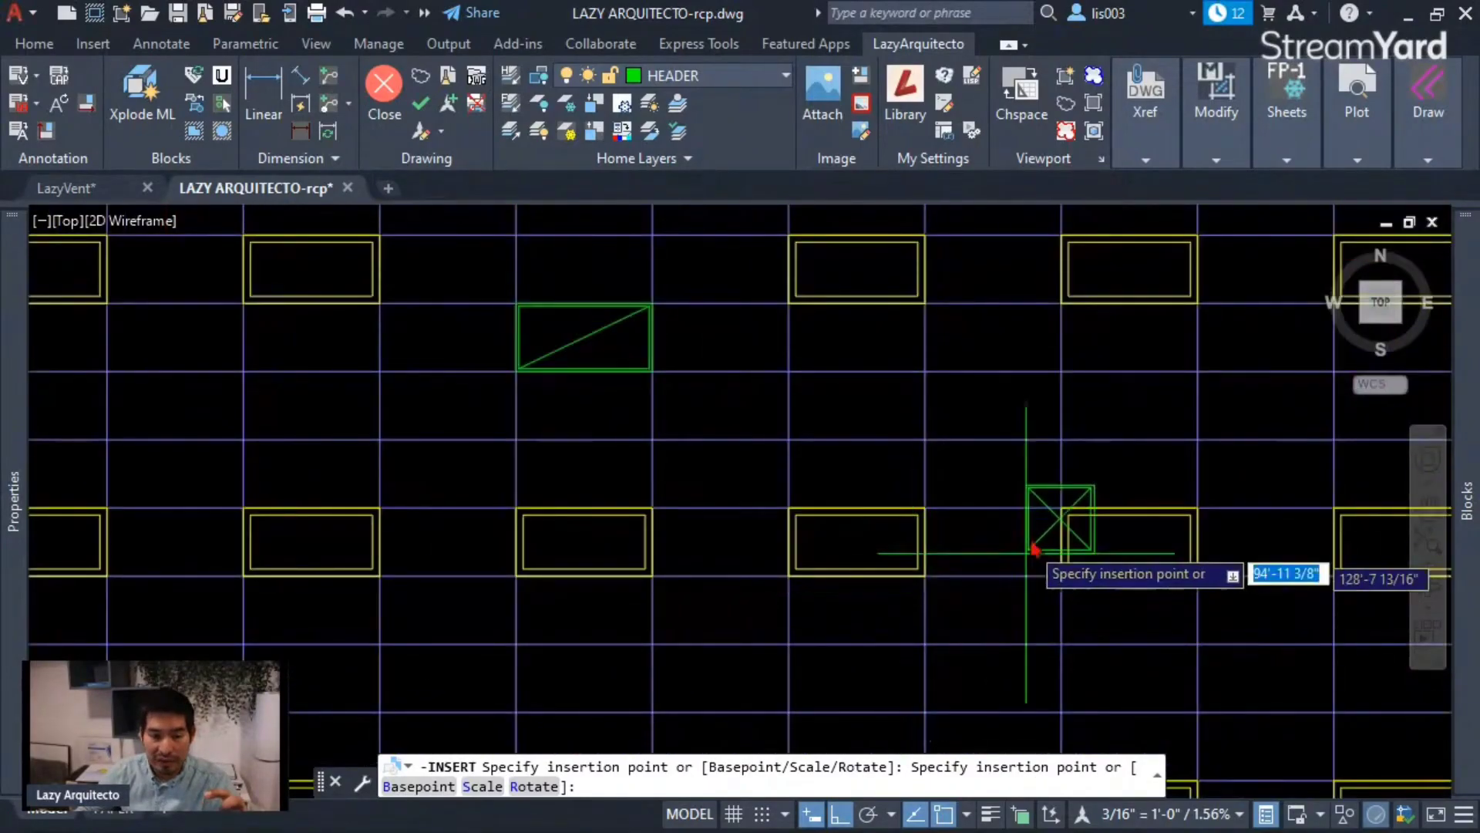
pyautogui.click(928, 439)
pyautogui.click(1200, 440)
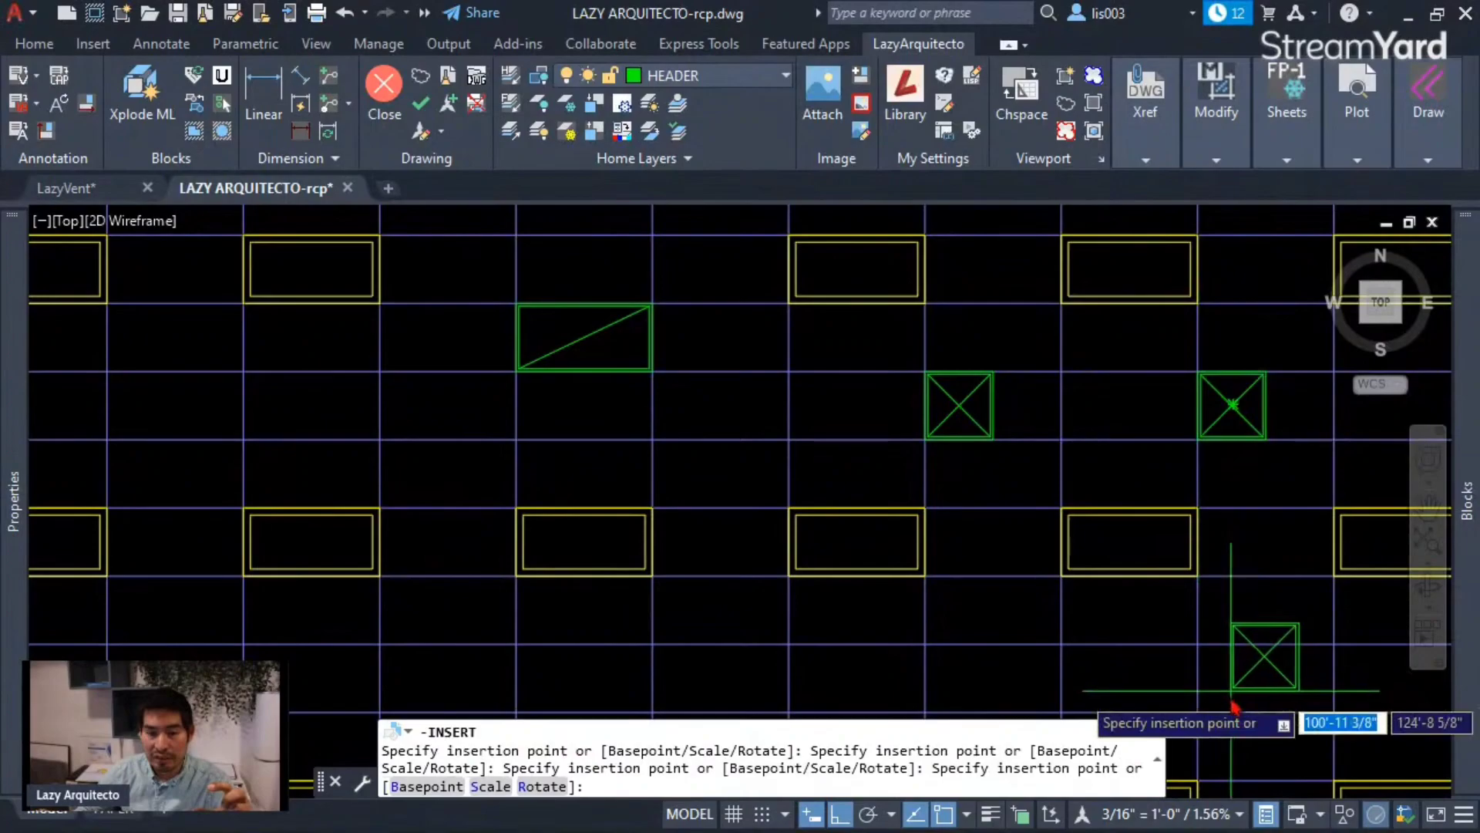
pyautogui.click(1199, 711)
pyautogui.scroll(-3, 800, 440)
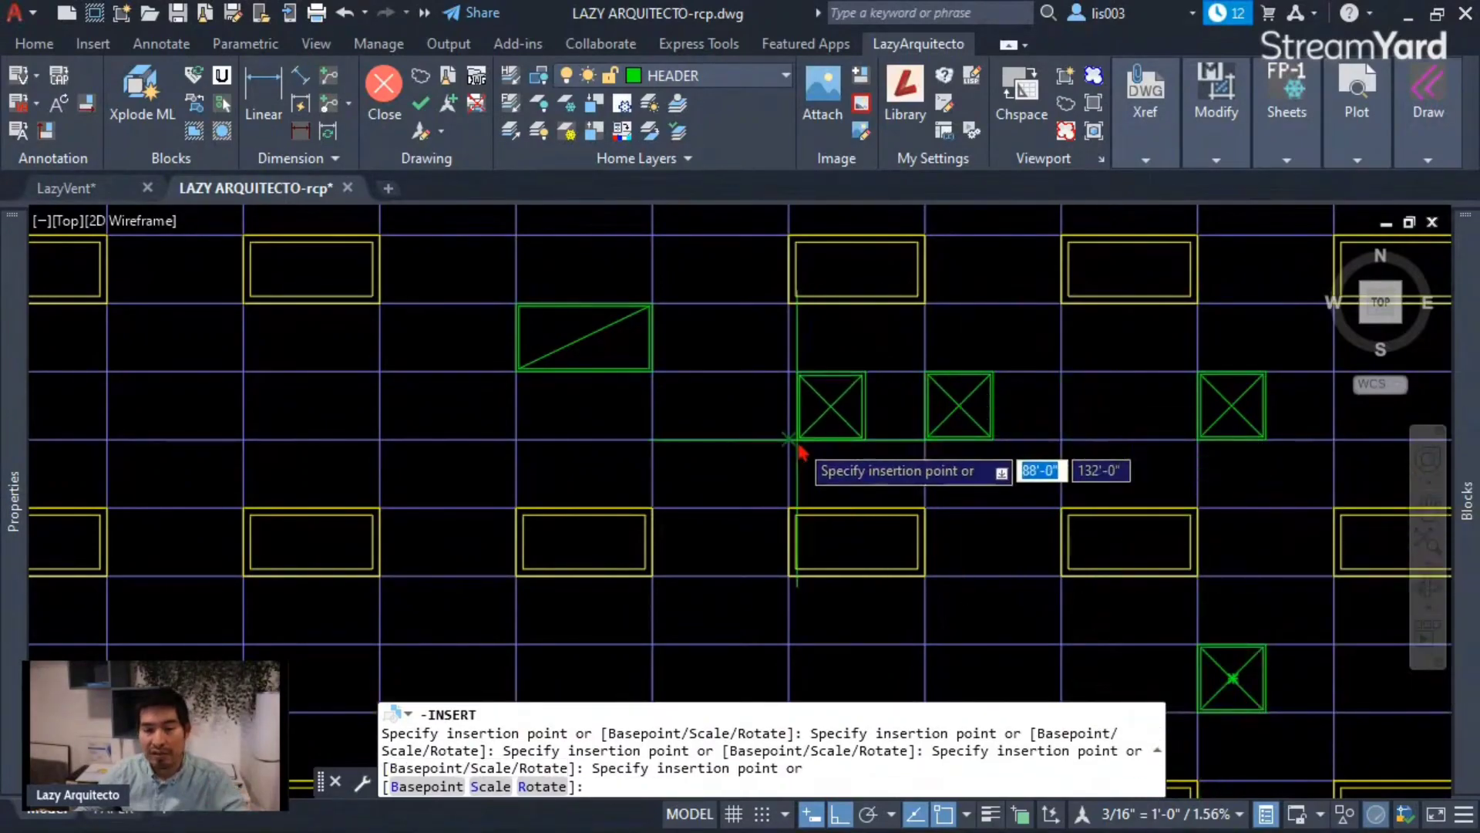
pyautogui.press('Escape')
# Stretch the lower room's LazyVent block nearest the rectangular vent to a length of 4'-0", aligned with the ceiling grid.
pyautogui.click(897, 429)
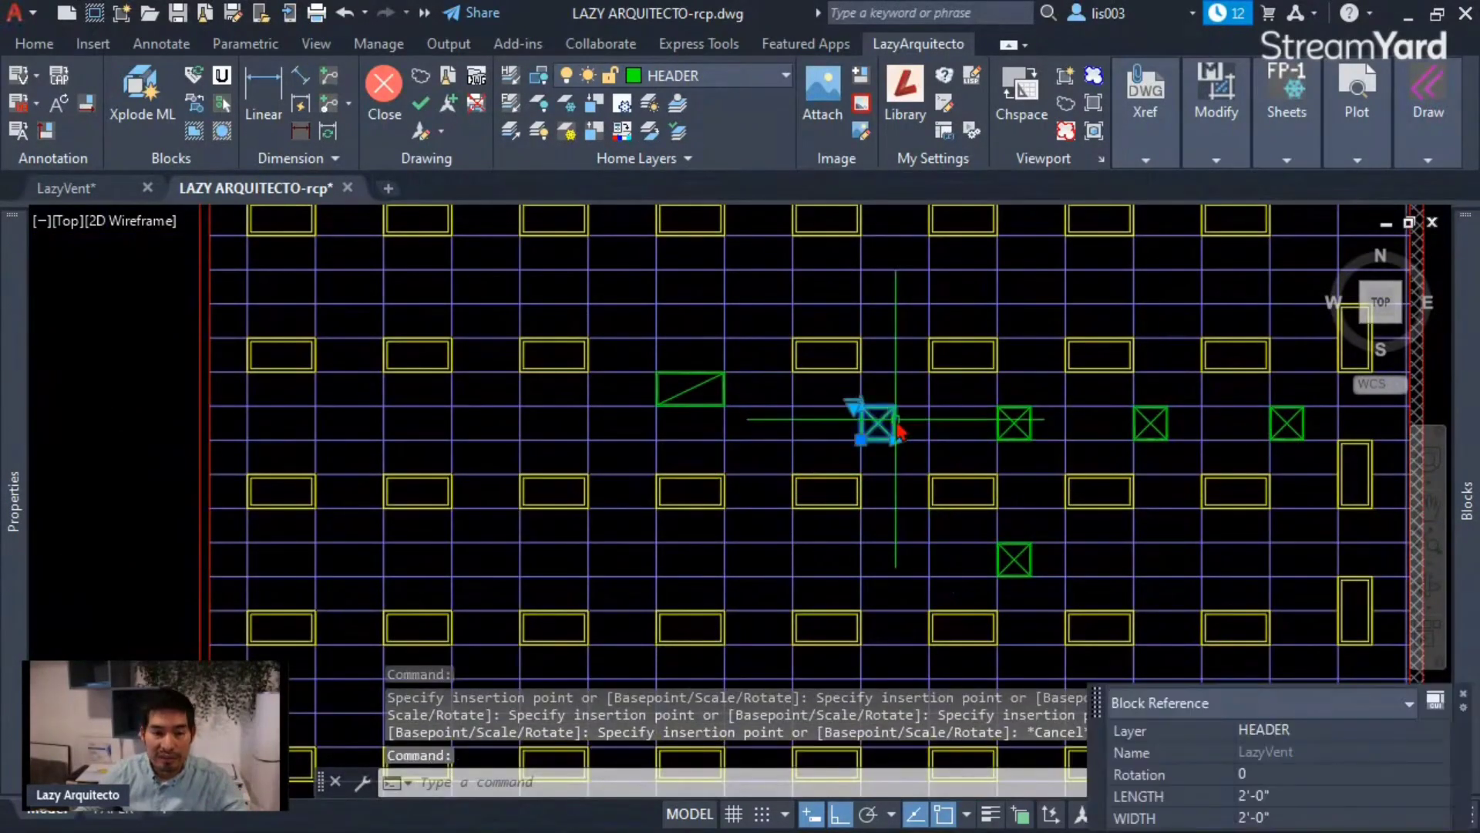
pyautogui.scroll(5, 894, 431)
pyautogui.click(896, 499)
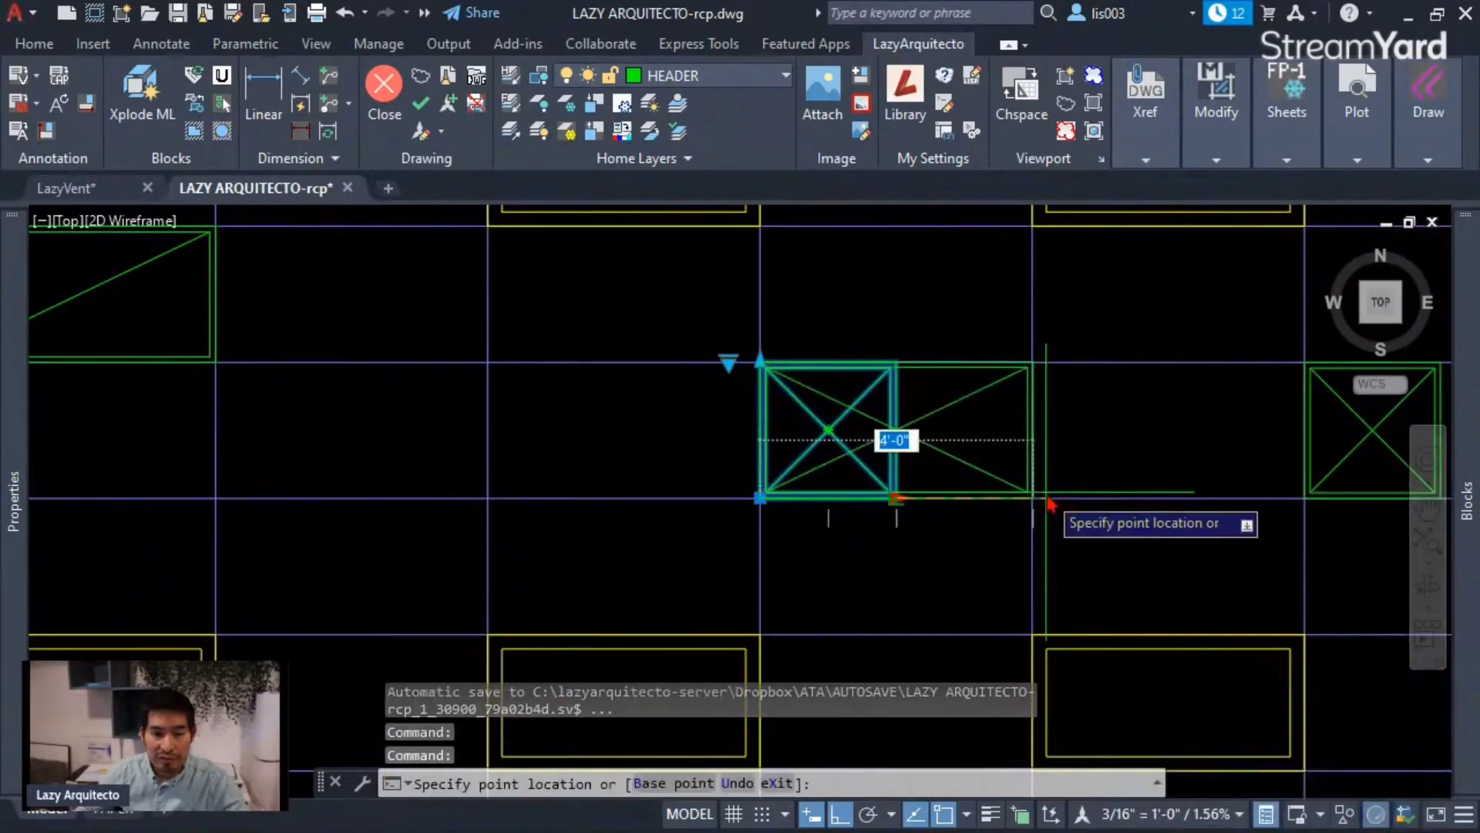
pyautogui.press('Escape')
pyautogui.click(898, 499)
pyautogui.click(1030, 500)
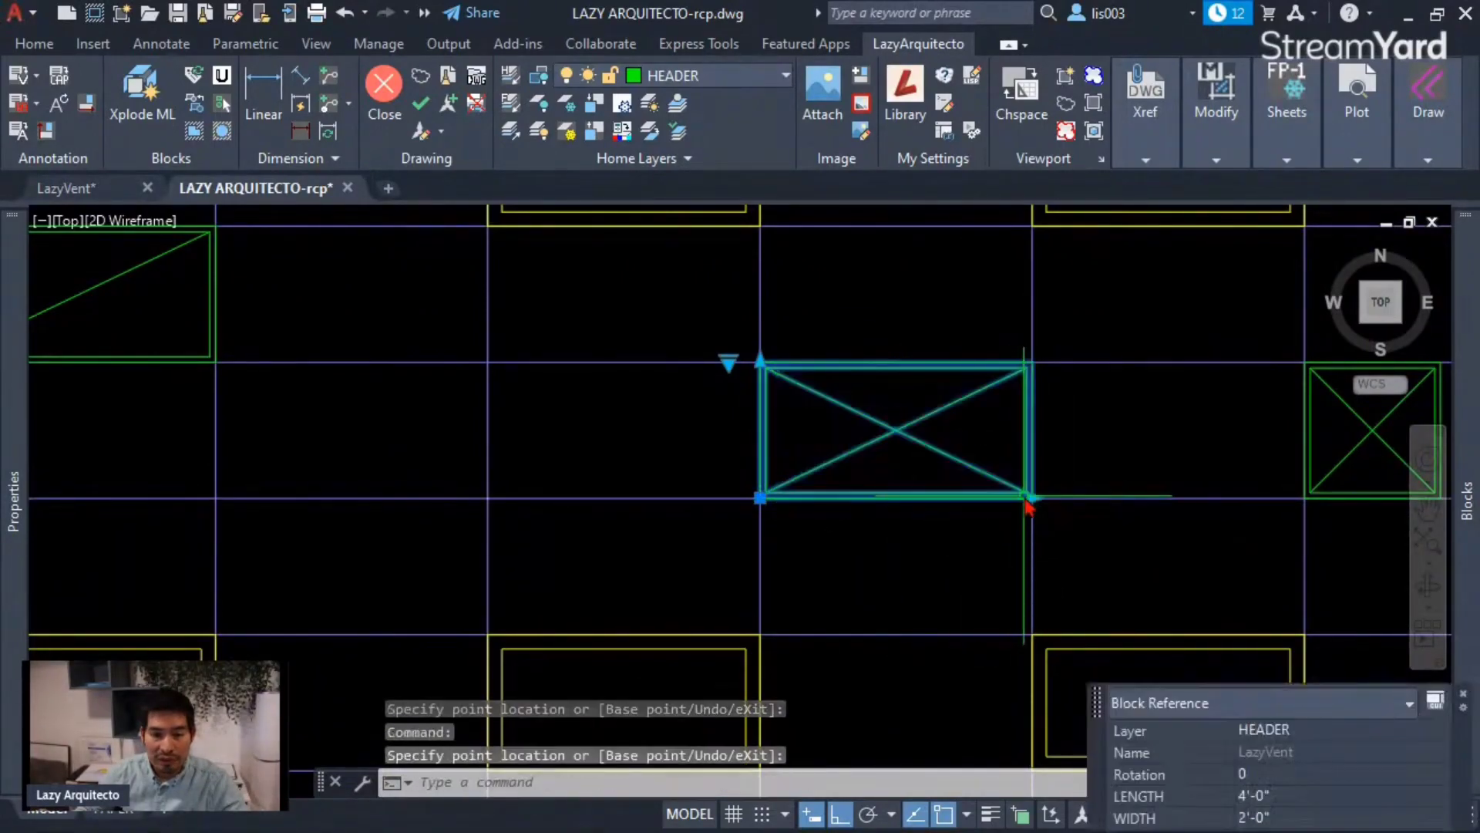
# Switch the 4'-0" long LazyVent block to the RETURN visibility state and deselect it.
pyautogui.click(729, 361)
pyautogui.click(771, 406)
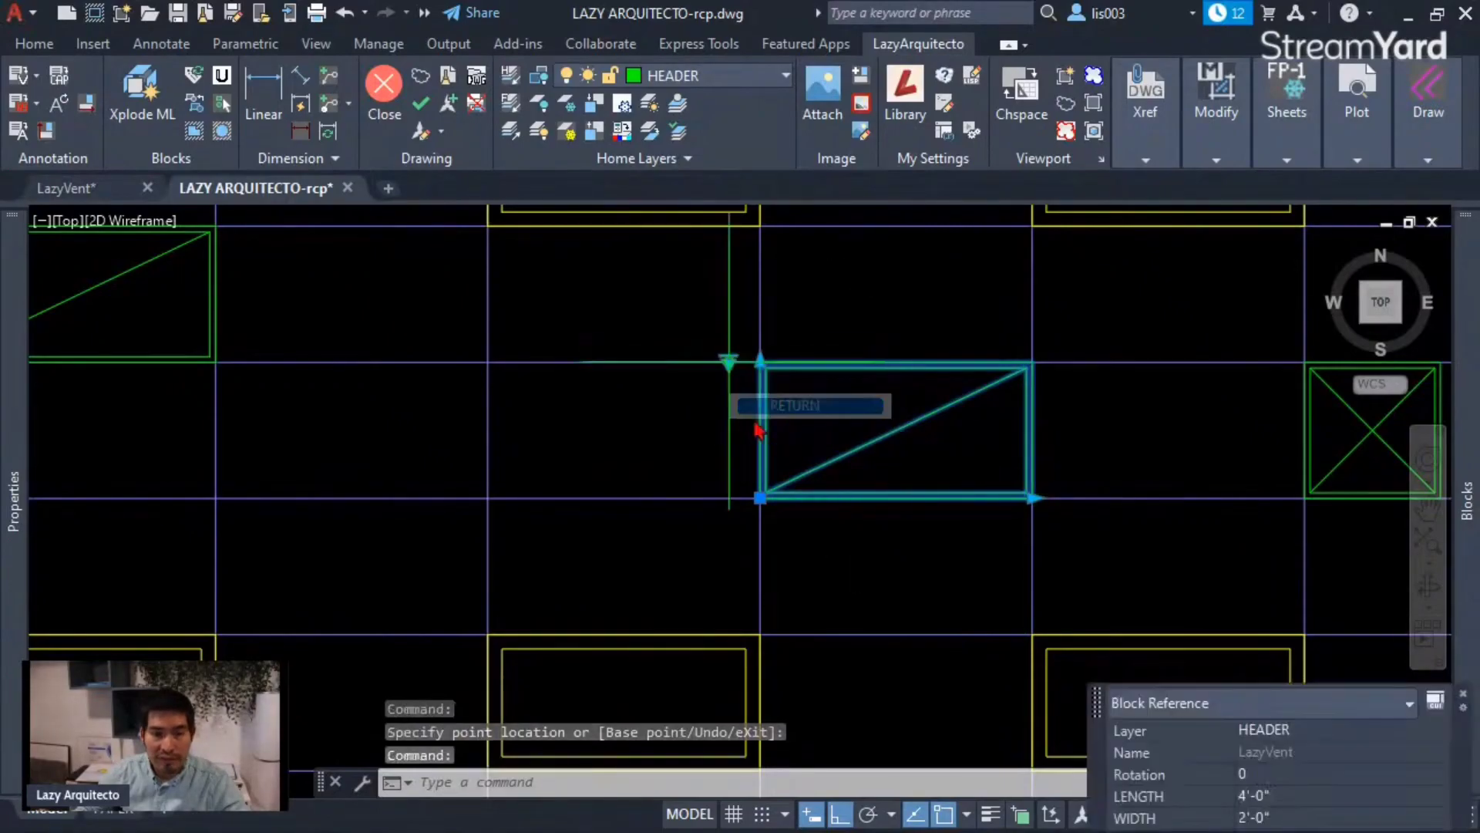
pyautogui.press('Escape')
pyautogui.scroll(-3, 820, 518)
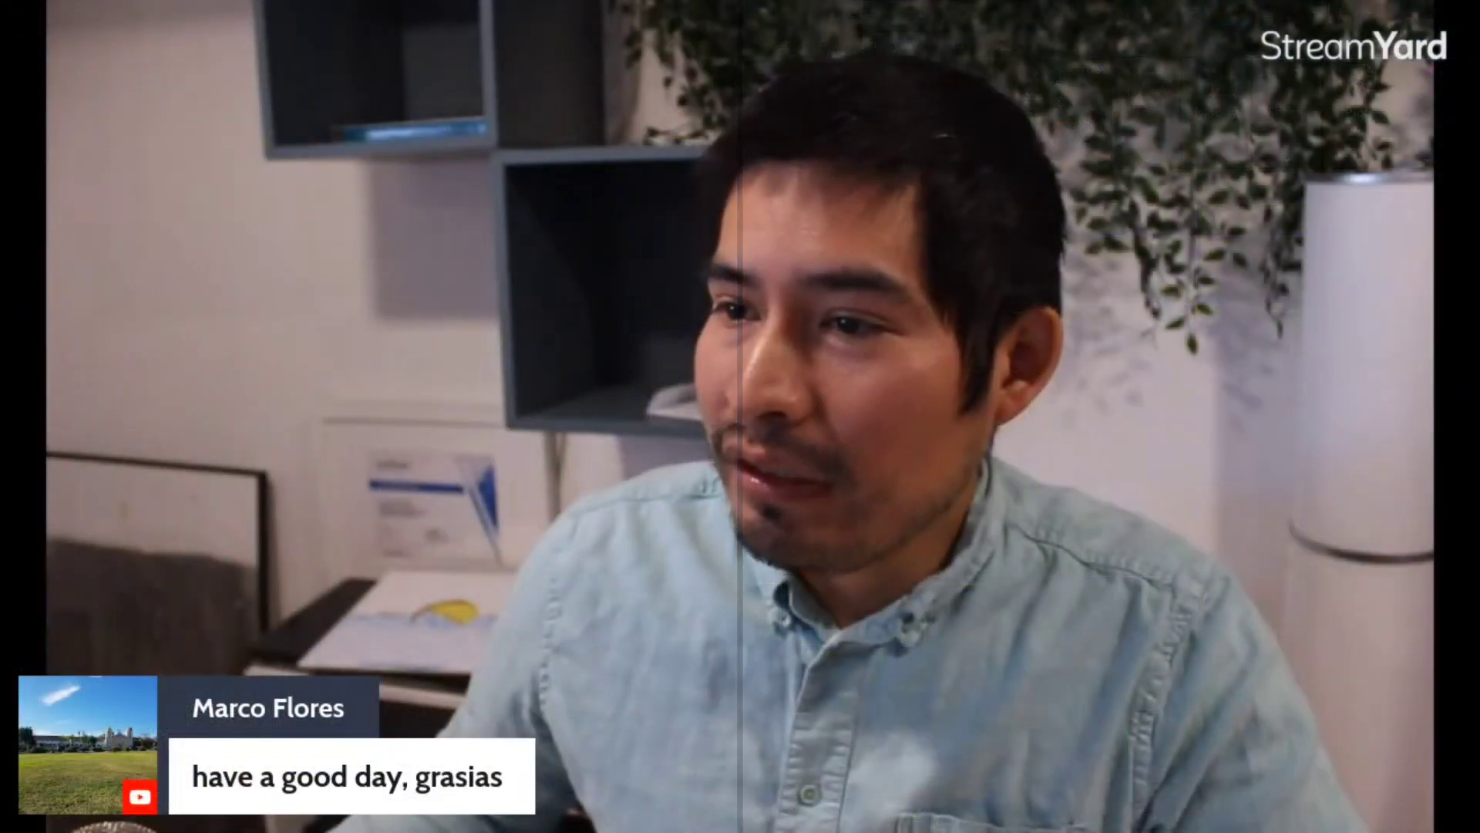